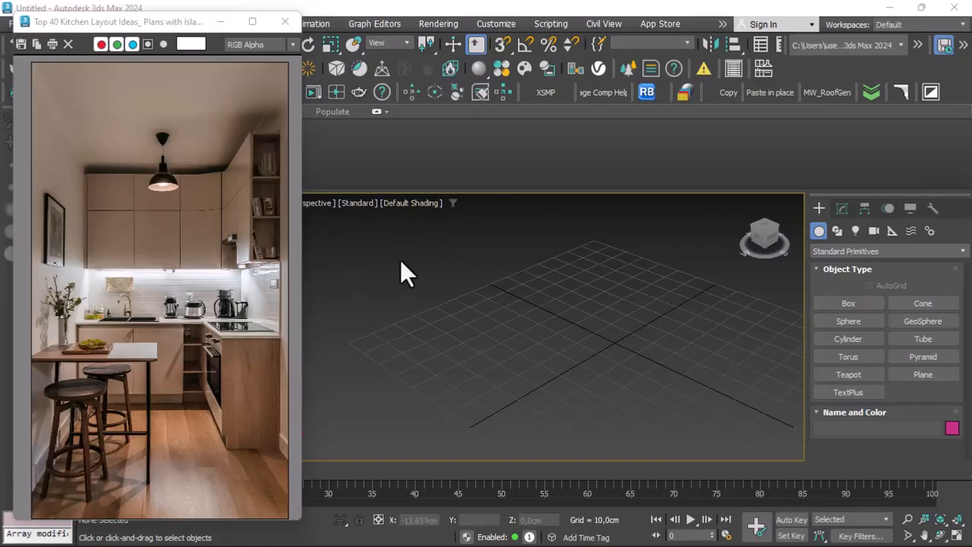
# Switch the viewport to the Top view and look at the kitchen reference image at full size.
pyautogui.moveTo(192, 24); pyautogui.dragTo(155, 23)
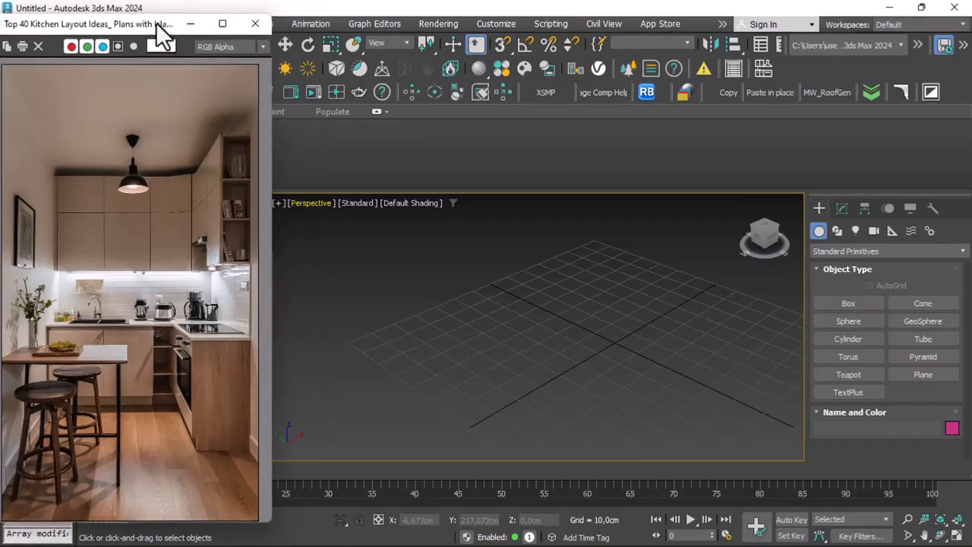
pyautogui.click(313, 204)
pyautogui.click(323, 280)
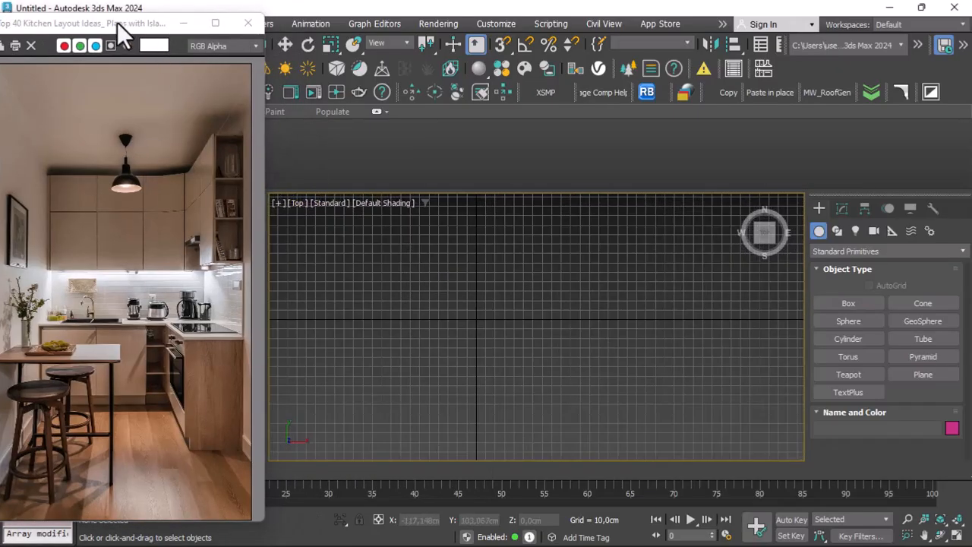
pyautogui.doubleClick(117, 24)
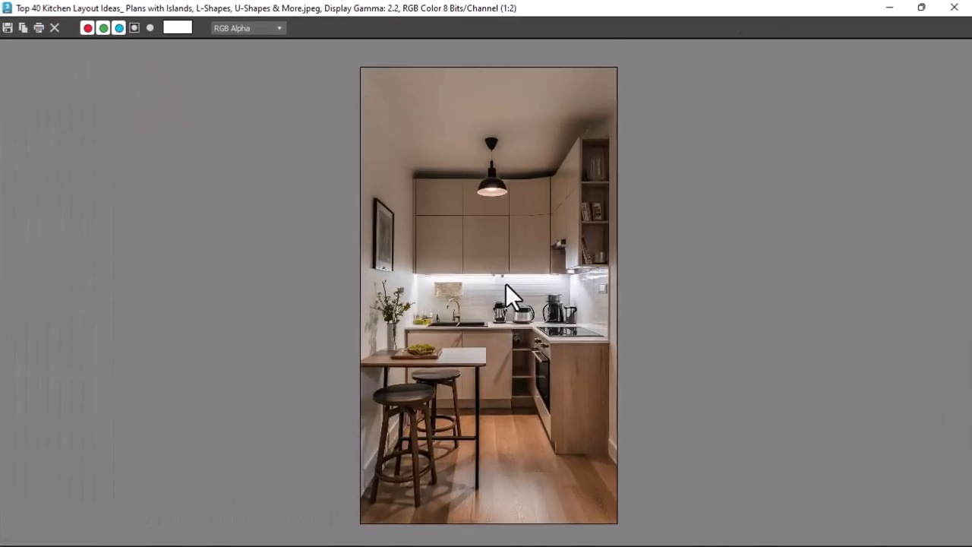
pyautogui.click(920, 8)
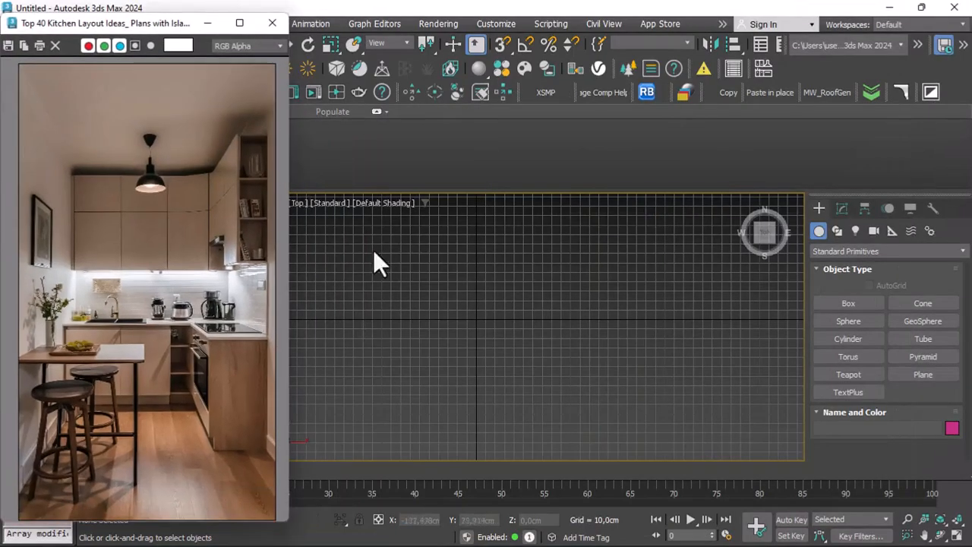
# Draw a rectangle spline about 159 cm long and 135 cm wide around the centre of the Top view.
pyautogui.scroll(3, 471, 307)
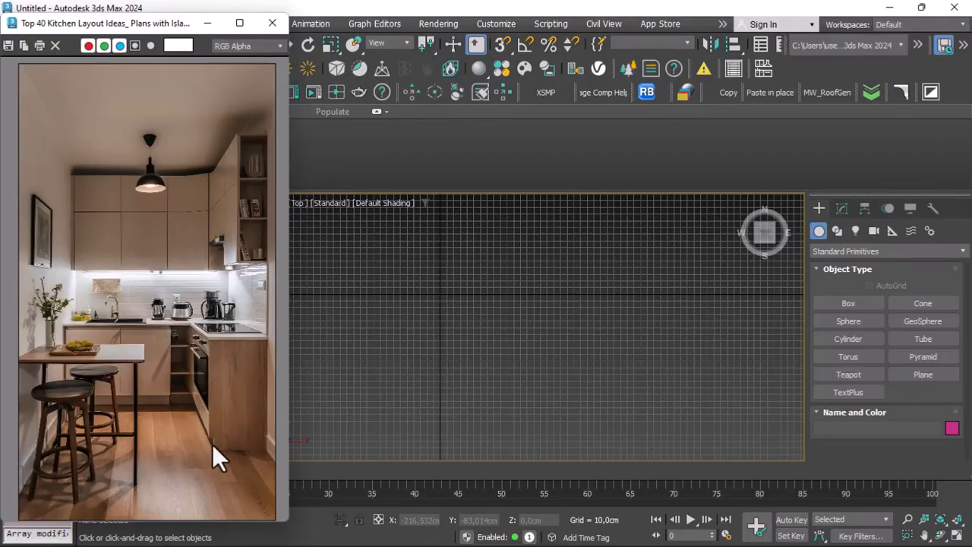
pyautogui.scroll(-2, 570, 349)
pyautogui.scroll(4, 441, 300)
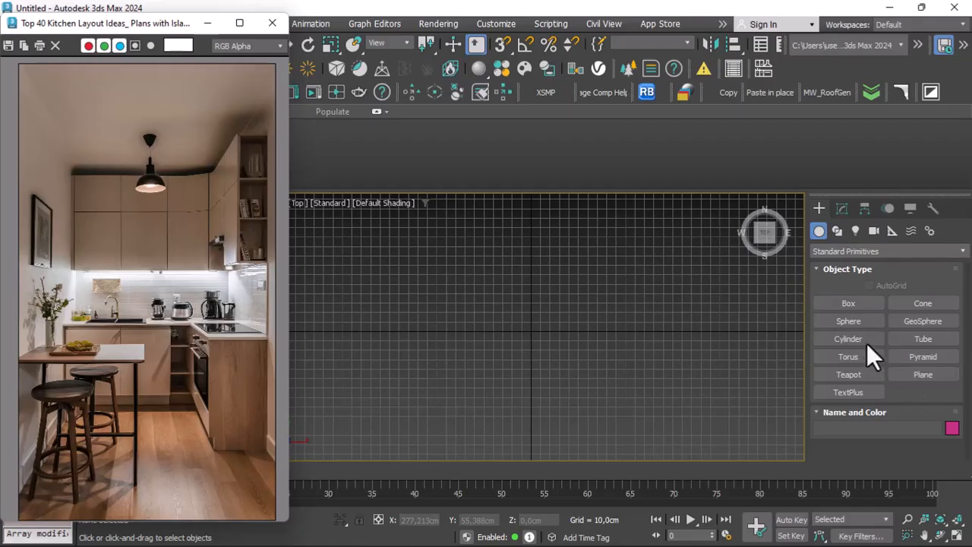
pyautogui.click(837, 231)
pyautogui.click(913, 322)
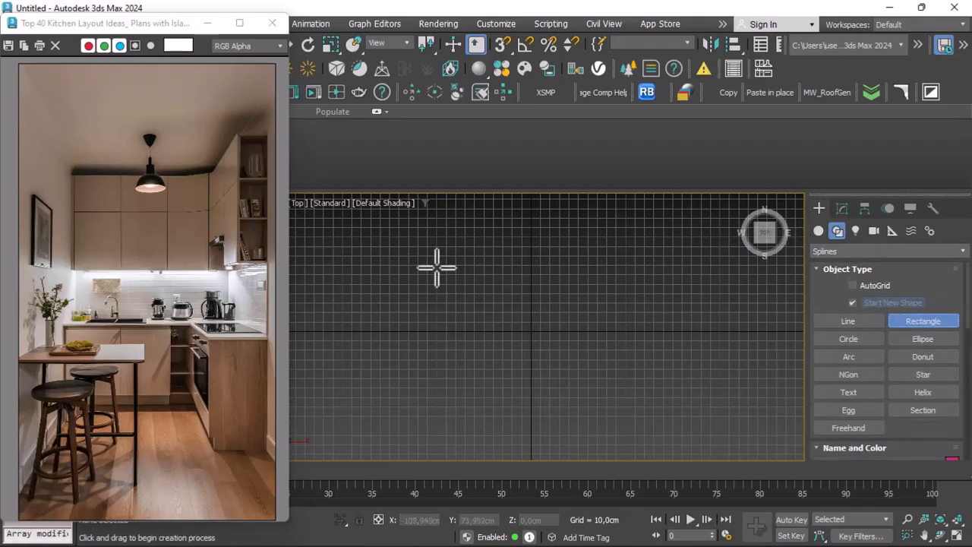
pyautogui.moveTo(455, 275); pyautogui.dragTo(583, 425)
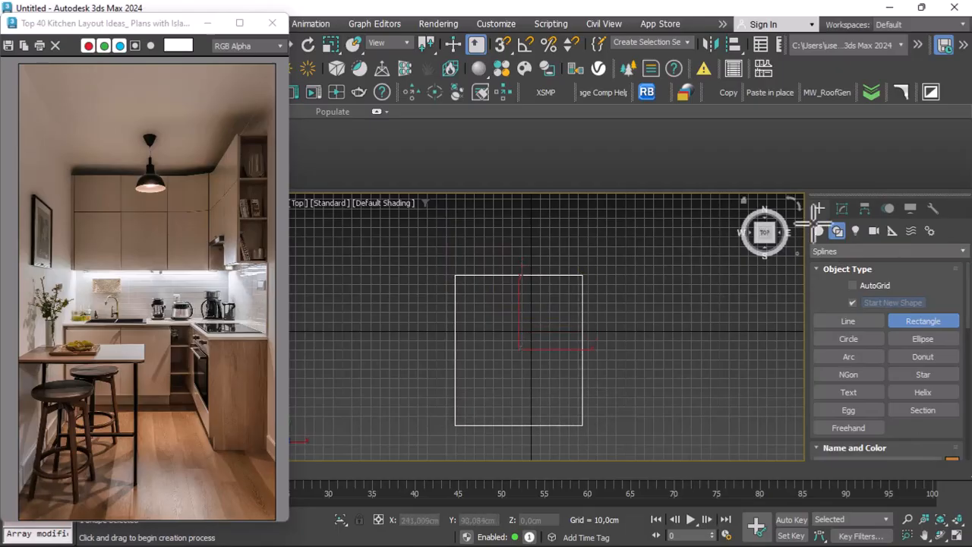
# Set the rectangle's length to 300 cm.
pyautogui.click(840, 209)
pyautogui.scroll(-2, 937, 401)
pyautogui.scroll(-5, 937, 401)
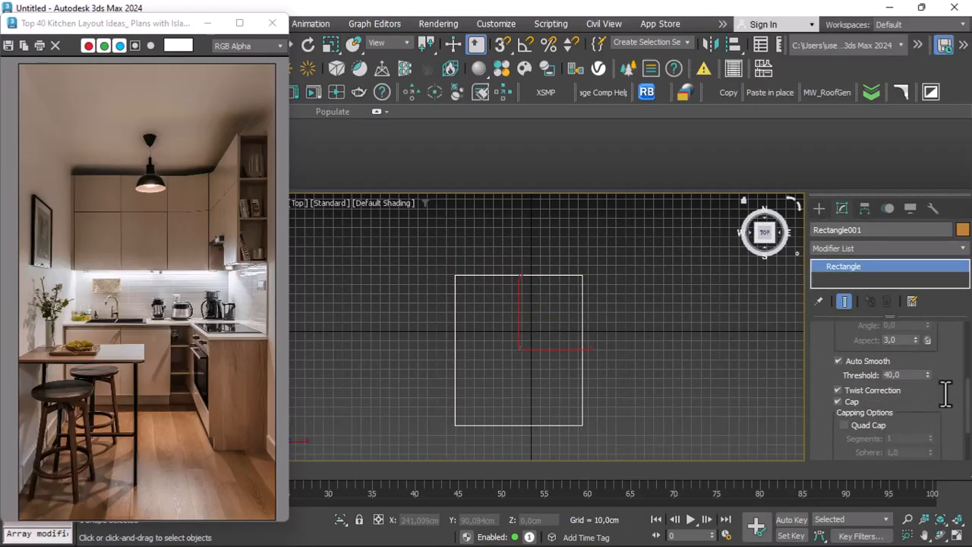
pyautogui.scroll(5, 946, 393)
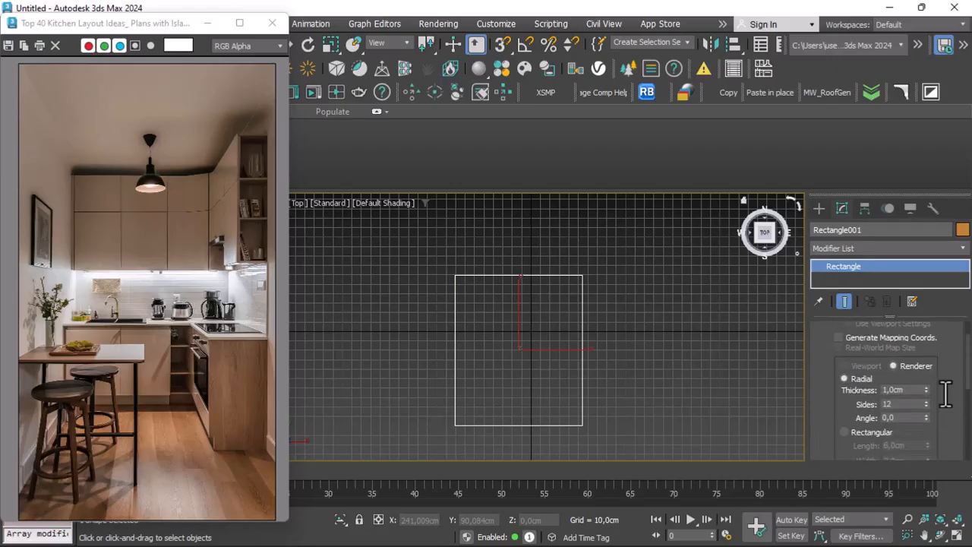
pyautogui.scroll(2, 945, 393)
pyautogui.scroll(-6, 937, 365)
pyautogui.scroll(-4, 940, 375)
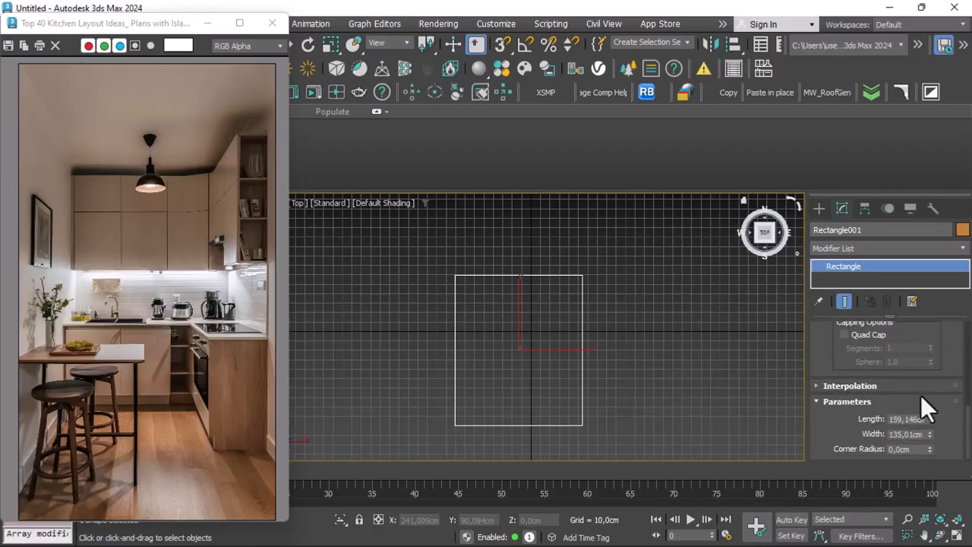
pyautogui.moveTo(928, 418); pyautogui.dragTo(927, 383)
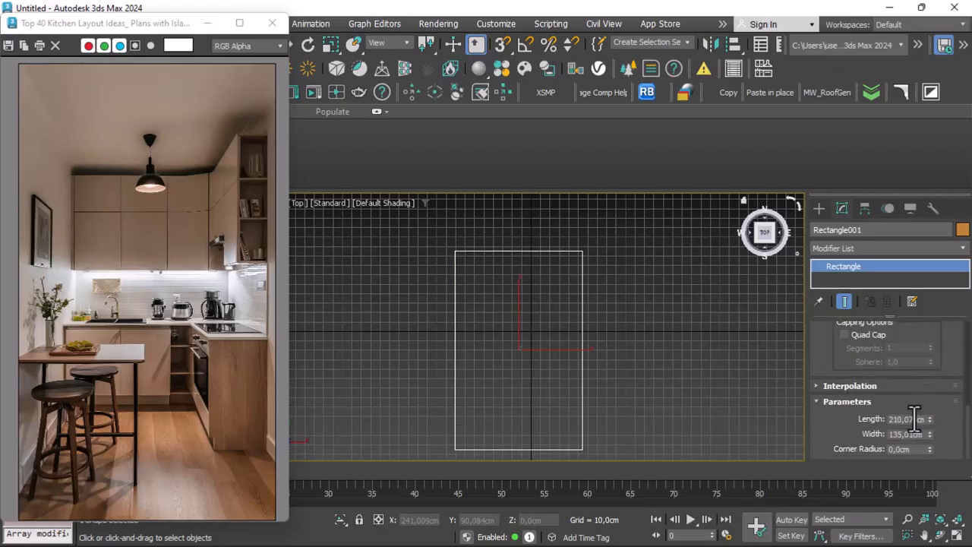
pyautogui.click(915, 423)
pyautogui.press('BackSpace')
pyautogui.press('BackSpace')
pyautogui.press('BackSpace')
pyautogui.press('BackSpace')
pyautogui.press('BackSpace')
pyautogui.press('BackSpace')
pyautogui.write('300')
pyautogui.press('Return')
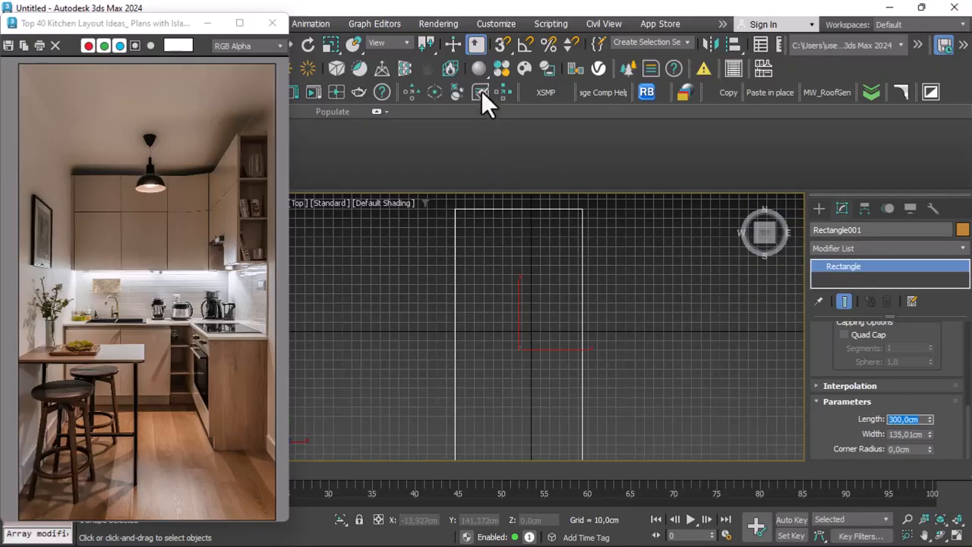
# Set the display units to metric centimeters, with a system unit scale of 1 unit = 1 centimeter.
pyautogui.click(491, 22)
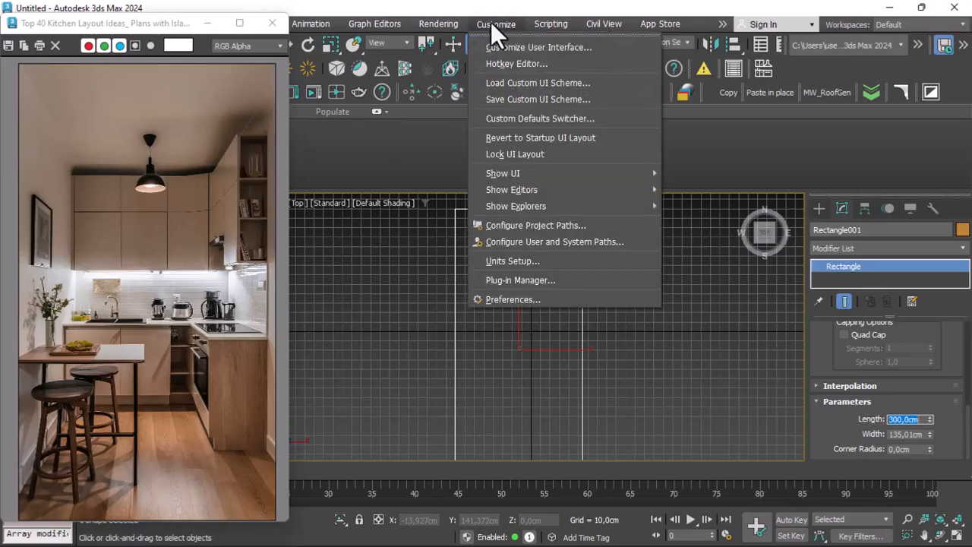
pyautogui.click(517, 262)
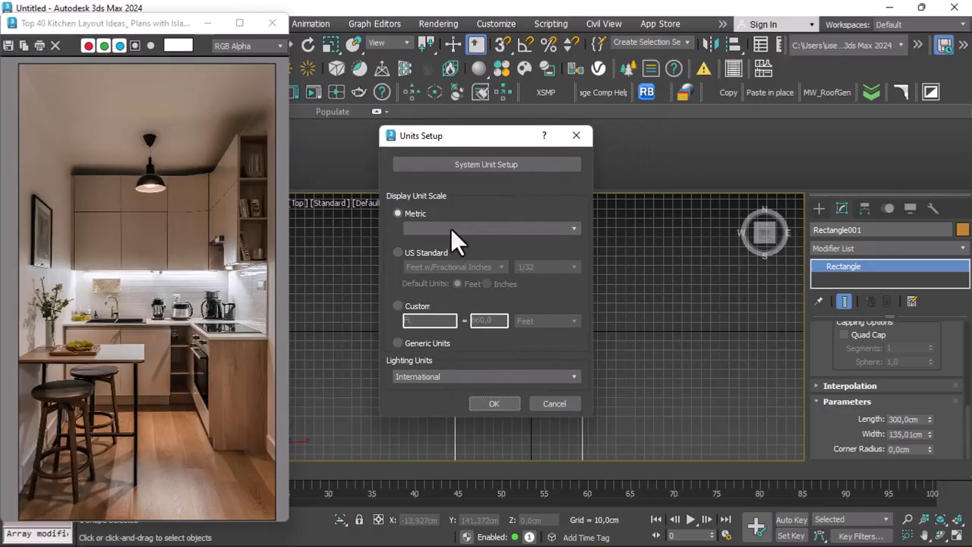
pyautogui.click(426, 228)
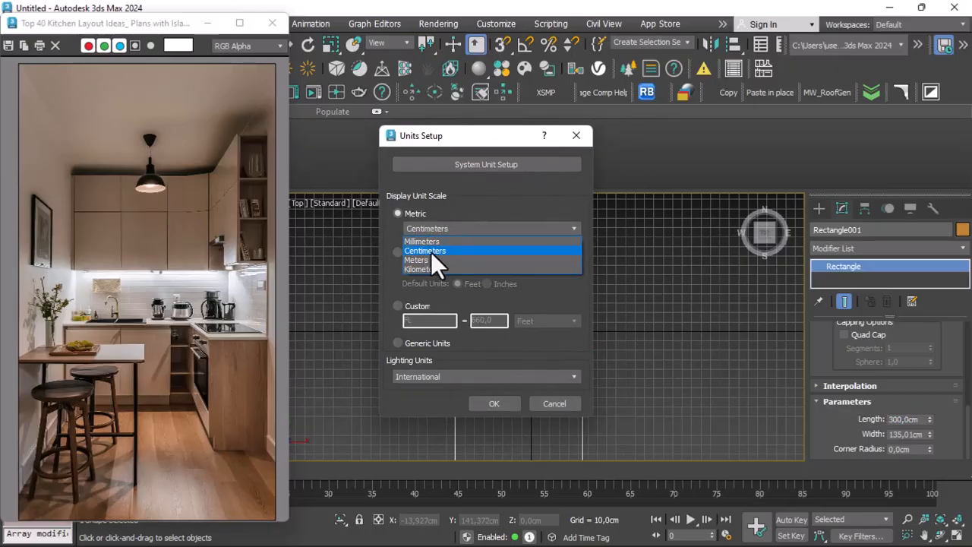
pyautogui.click(477, 176)
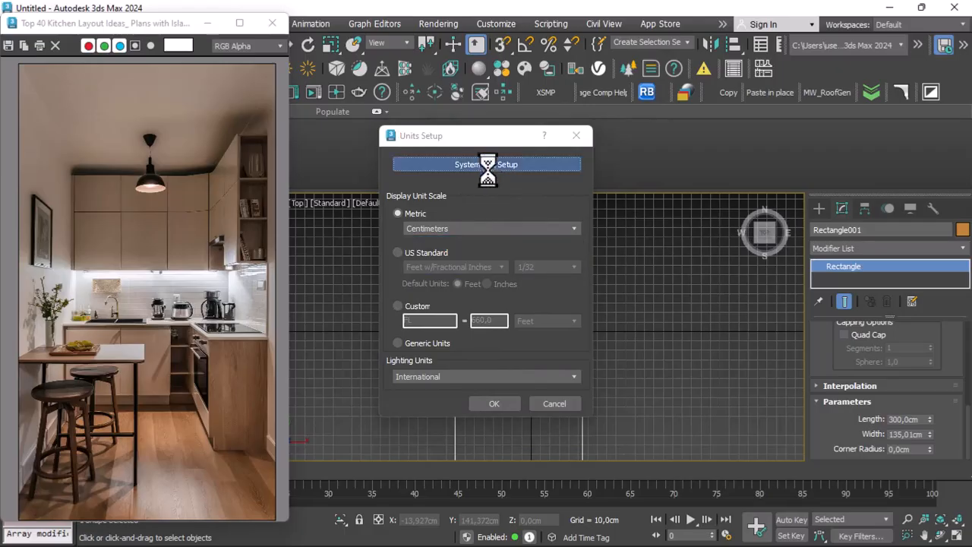
pyautogui.click(484, 164)
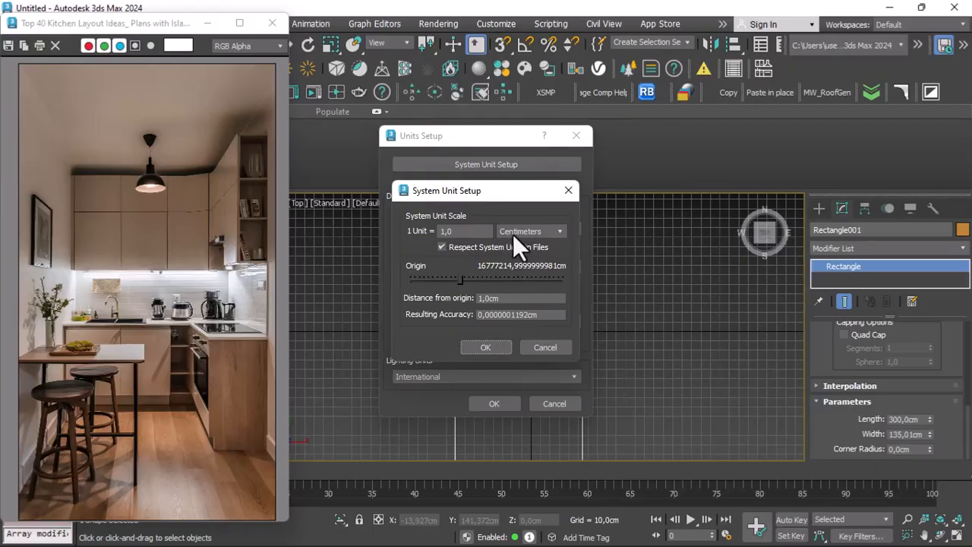
pyautogui.click(484, 347)
pyautogui.click(493, 403)
# Set the rectangle's width to 200 cm.
pyautogui.scroll(-3, 543, 300)
pyautogui.scroll(2, 536, 289)
pyautogui.doubleClick(907, 434)
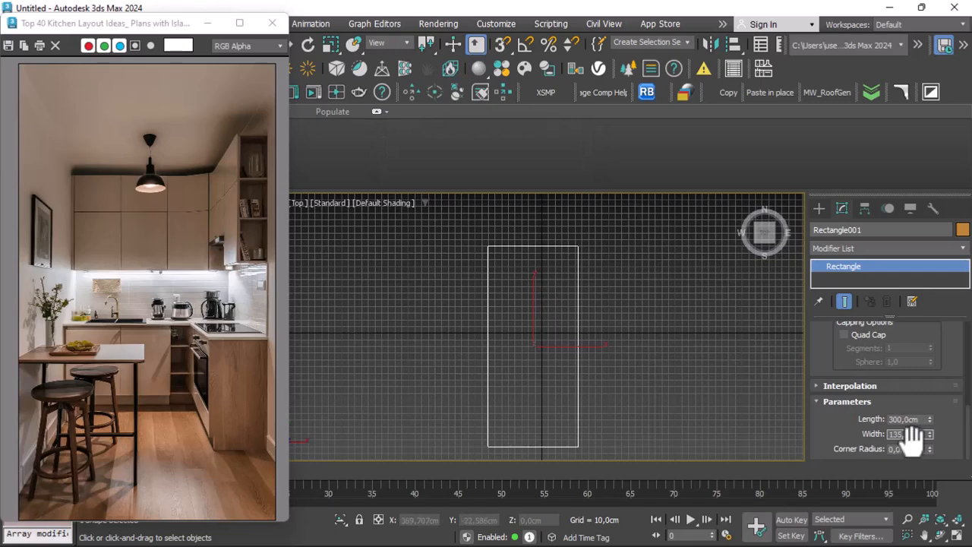
pyautogui.press('BackSpace')
pyautogui.press('BackSpace')
pyautogui.press('BackSpace')
pyautogui.press('BackSpace')
pyautogui.press('BackSpace')
pyautogui.write('200')
pyautogui.press('Return')
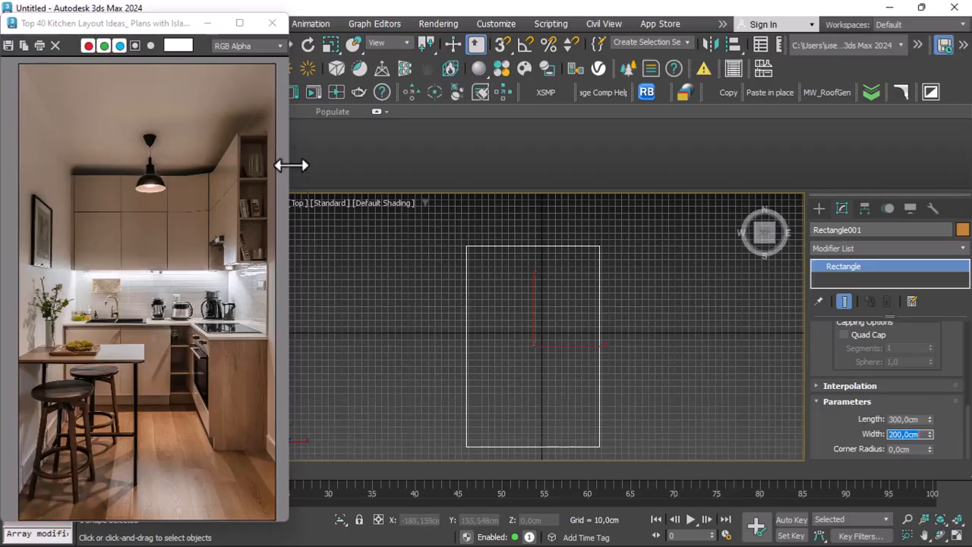
# Hide the viewport grid and reselect the rectangle.
pyautogui.click(420, 294)
pyautogui.scroll(2, 517, 264)
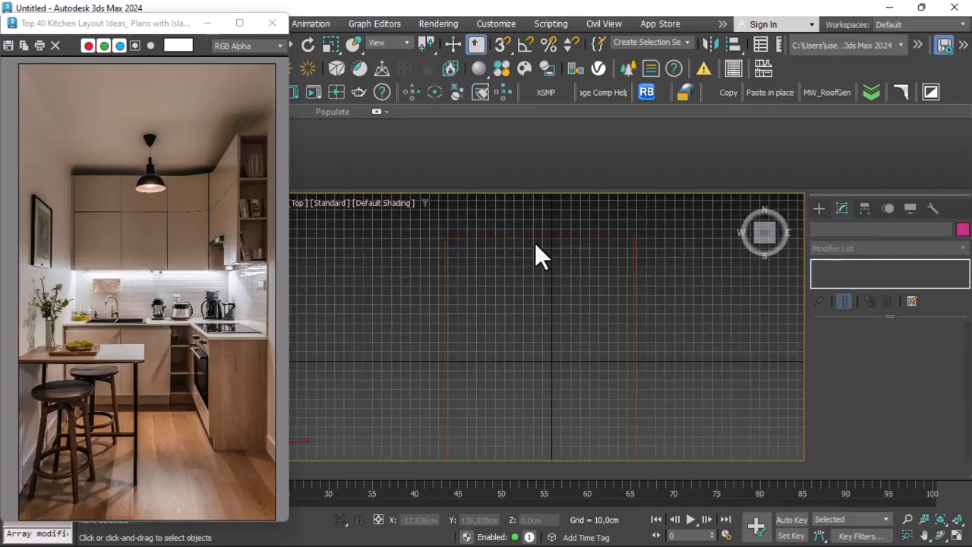
pyautogui.press('g')
pyautogui.scroll(-2, 519, 246)
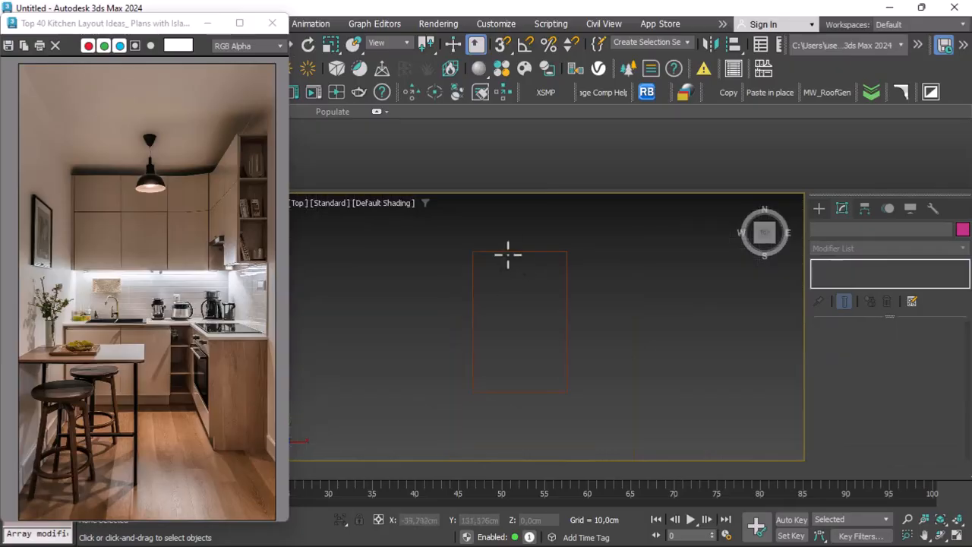
pyautogui.click(504, 253)
pyautogui.scroll(3, 504, 256)
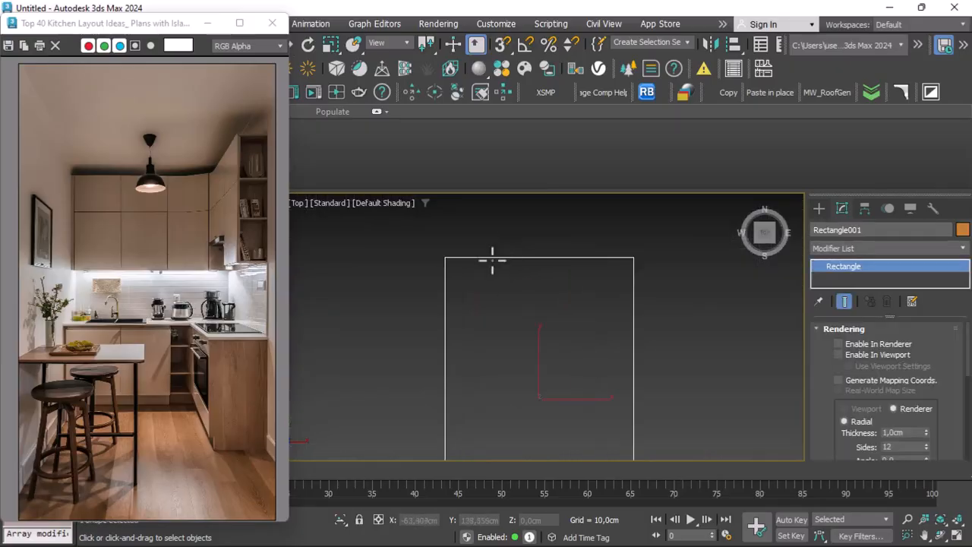
# With 3D snapping to vertices on, draw a box about 2.7 cm high across the full width of the rectangle's upper end.
pyautogui.click(815, 207)
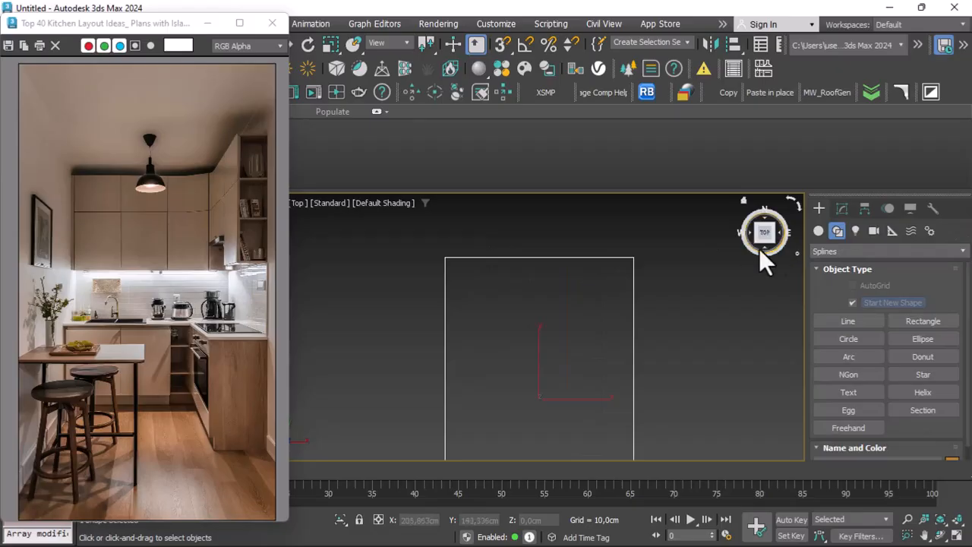
pyautogui.click(838, 209)
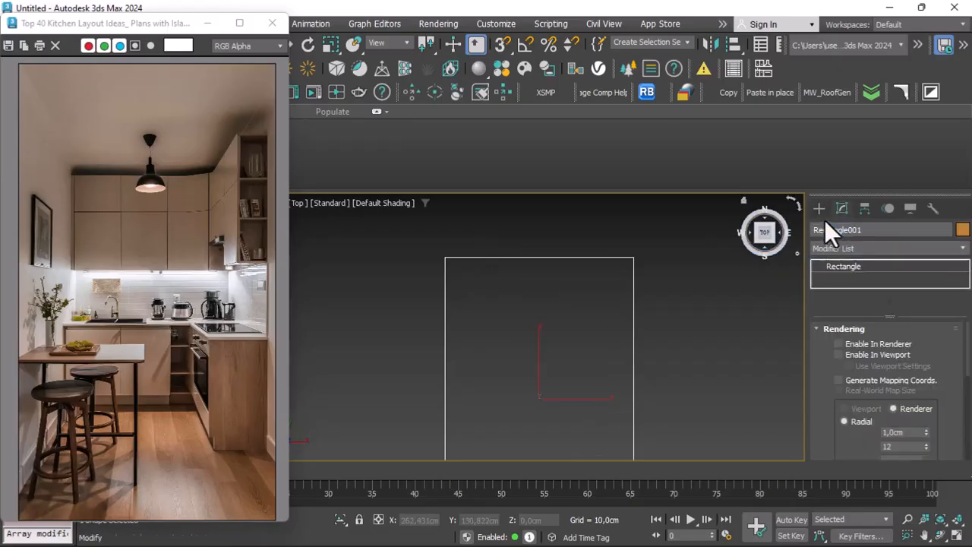
pyautogui.click(818, 209)
pyautogui.click(819, 232)
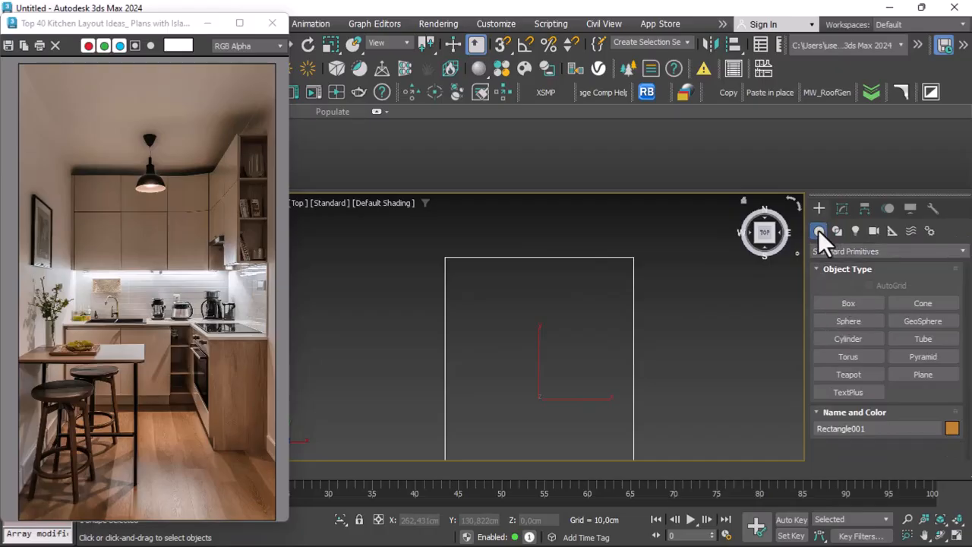
pyautogui.click(839, 305)
pyautogui.scroll(2, 538, 259)
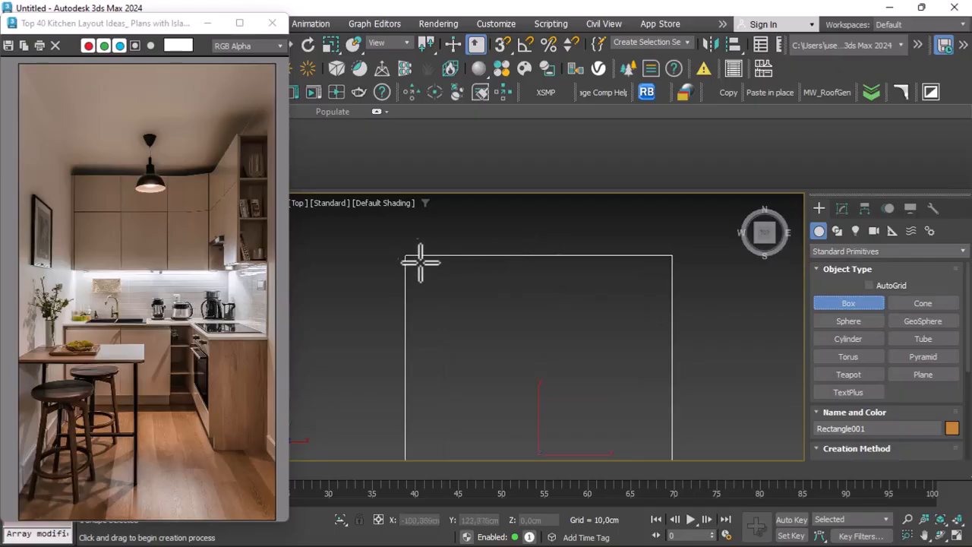
pyautogui.click(503, 44)
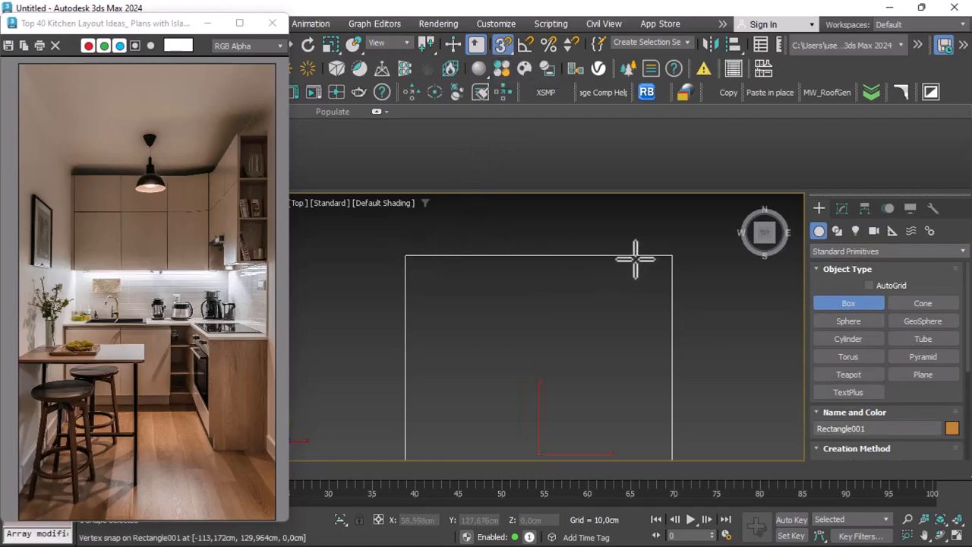
pyautogui.scroll(-2, 518, 235)
pyautogui.scroll(1, 499, 271)
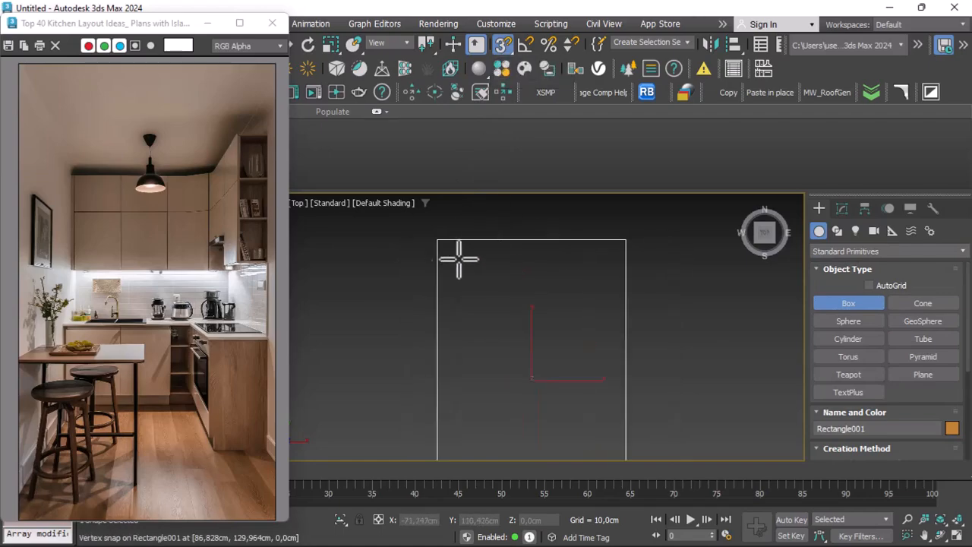
pyautogui.scroll(1, 505, 242)
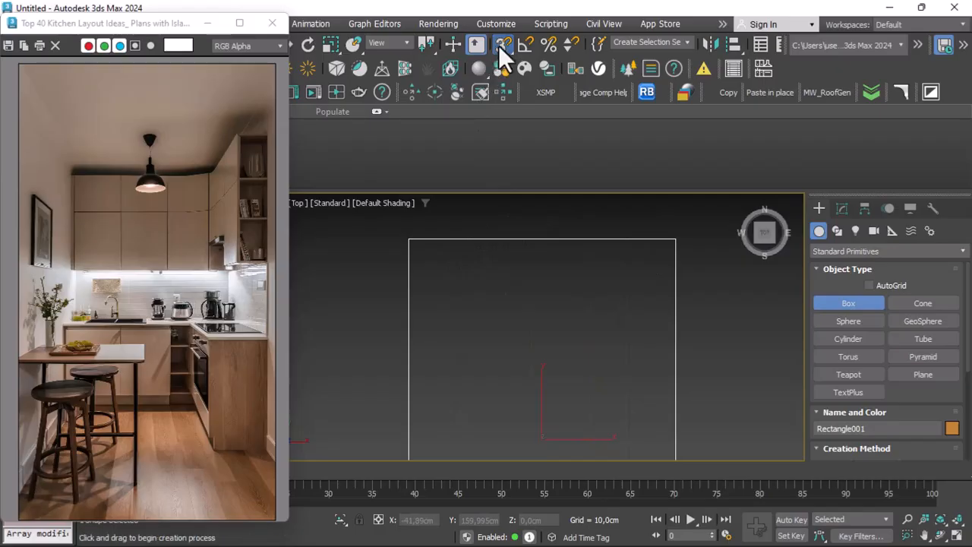
pyautogui.rightClick(501, 43)
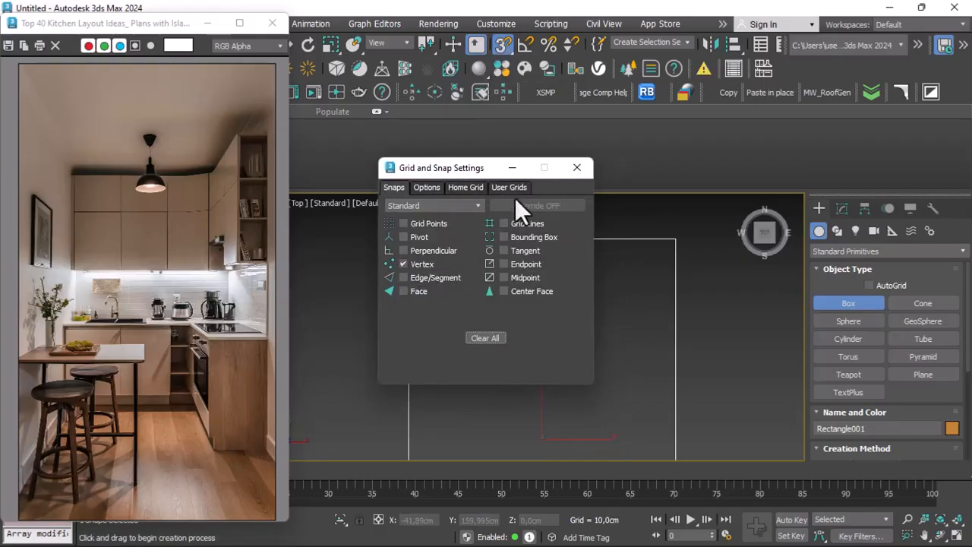
pyautogui.click(576, 167)
pyautogui.moveTo(411, 239); pyautogui.dragTo(677, 282)
pyautogui.click(694, 278)
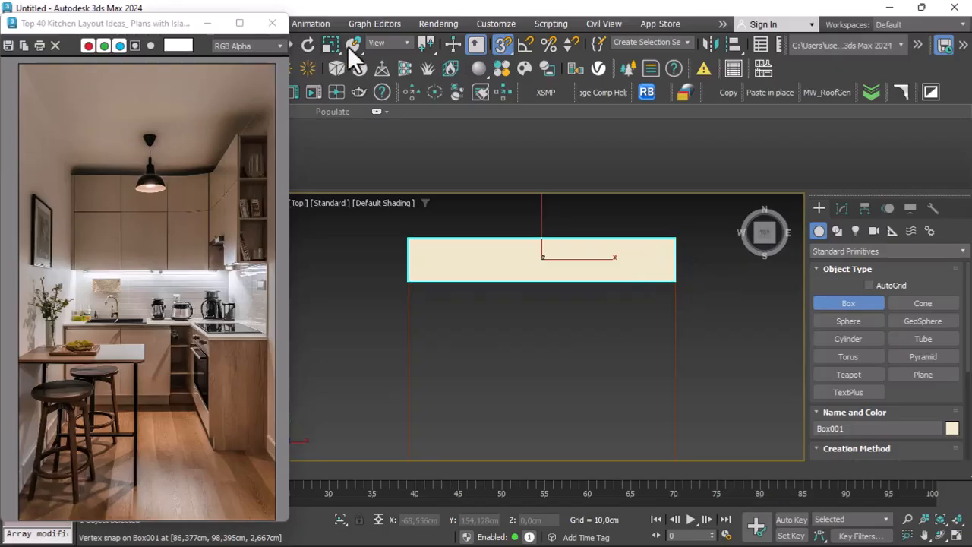
# Uncover the main toolbar from the reference image, activate the Move tool and orbit to a 3D view of the box.
pyautogui.moveTo(172, 22); pyautogui.dragTo(216, 115)
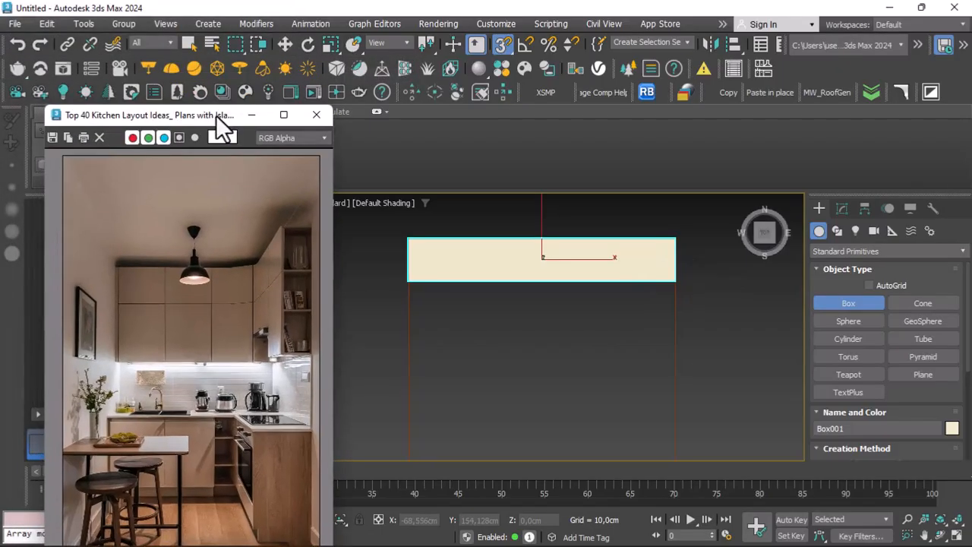
pyautogui.click(284, 45)
pyautogui.scroll(-3, 588, 252)
pyautogui.scroll(3, 577, 254)
pyautogui.scroll(-2, 547, 265)
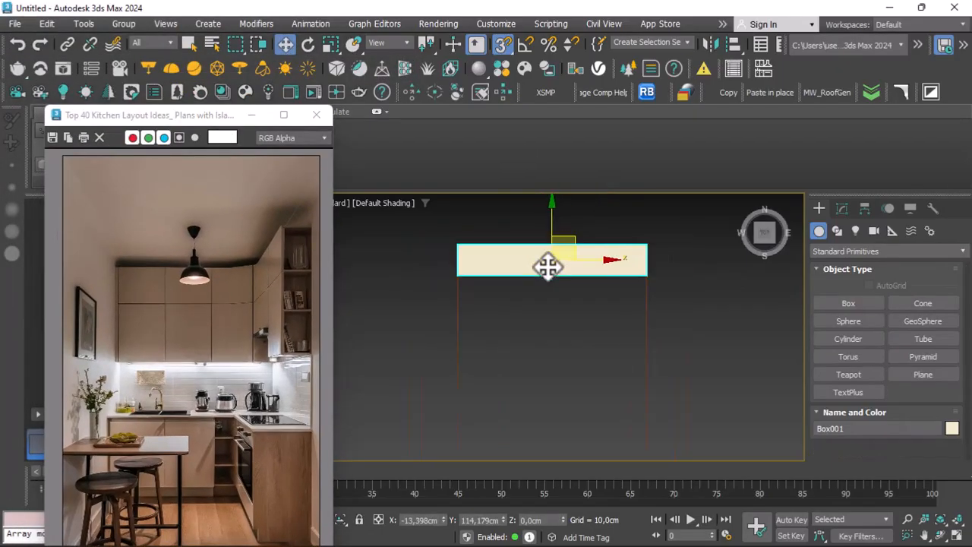
pyautogui.click(939, 535)
pyautogui.moveTo(503, 309); pyautogui.dragTo(534, 254)
pyautogui.rightClick(534, 254)
pyautogui.scroll(2, 521, 242)
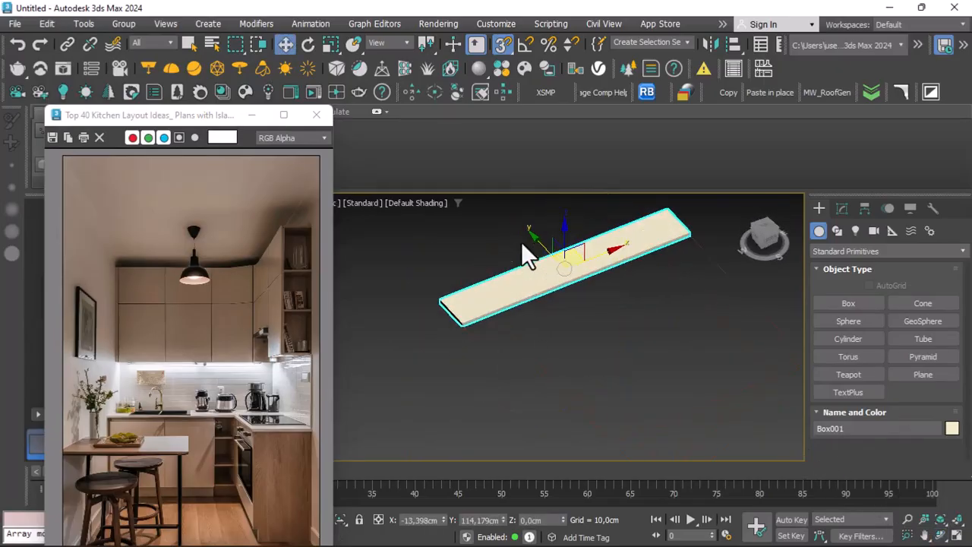
# Set the box's height to 85 cm.
pyautogui.click(841, 208)
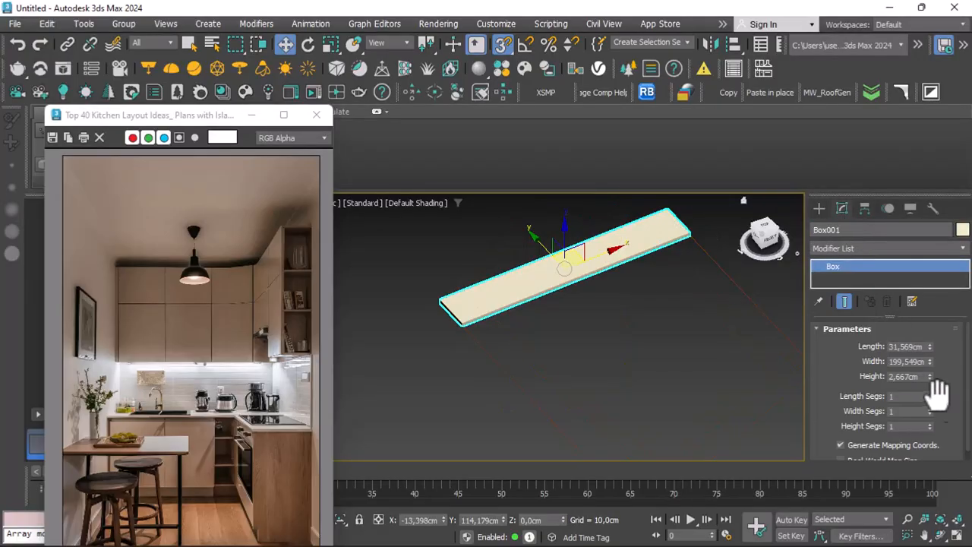
pyautogui.moveTo(929, 376); pyautogui.dragTo(877, 244)
pyautogui.click(910, 377)
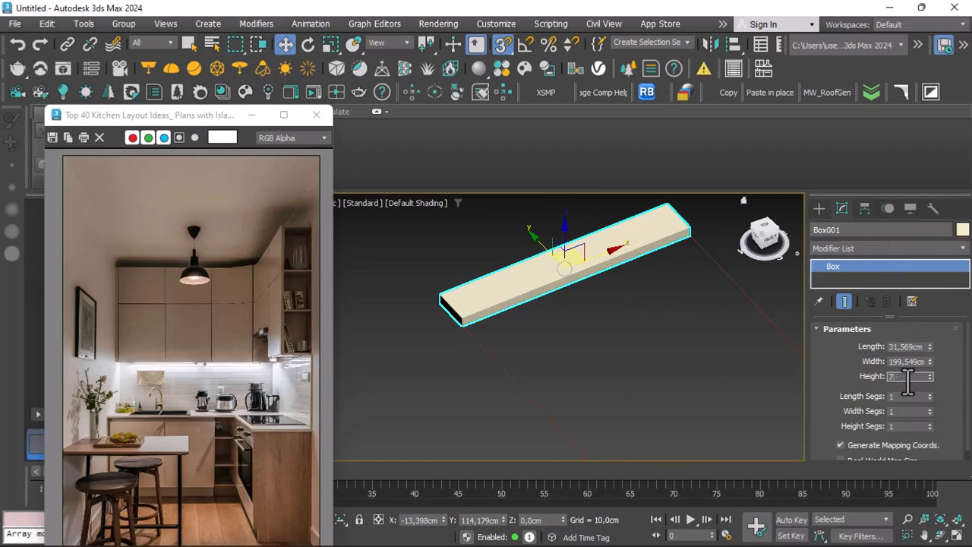
pyautogui.press('Return')
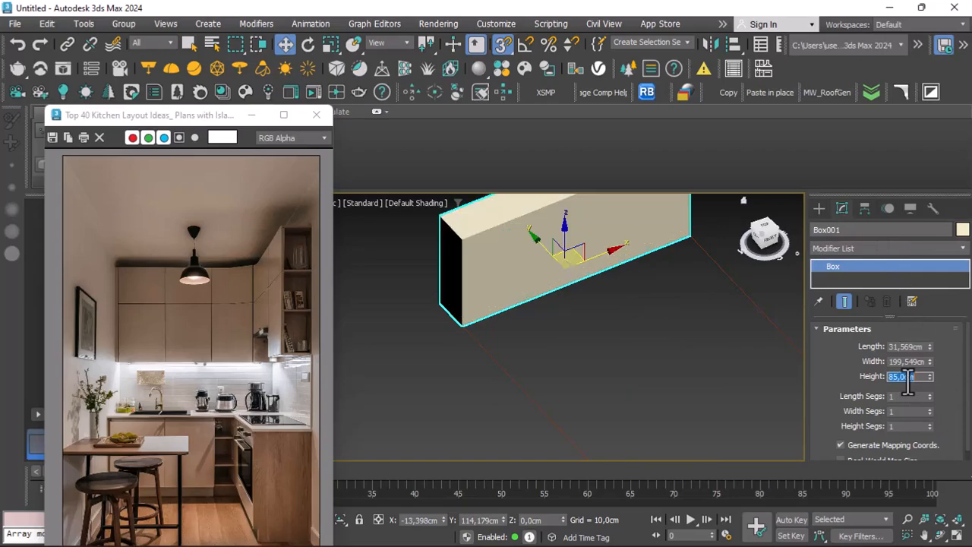
pyautogui.scroll(-3, 486, 353)
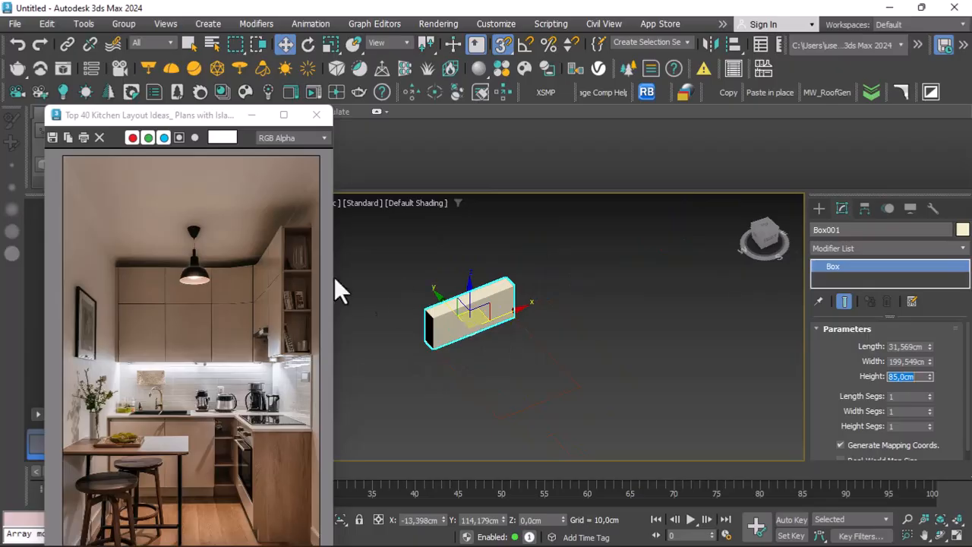
# Move the reference image window up to show more of the kitchen photo and orbit to a lower view of the box.
pyautogui.moveTo(149, 114); pyautogui.dragTo(166, 63)
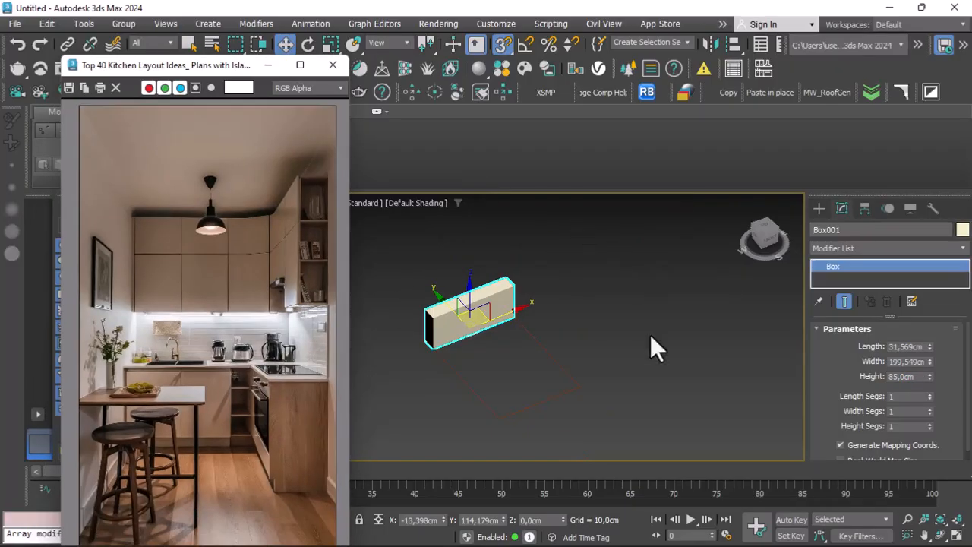
pyautogui.scroll(4, 543, 330)
pyautogui.click(940, 536)
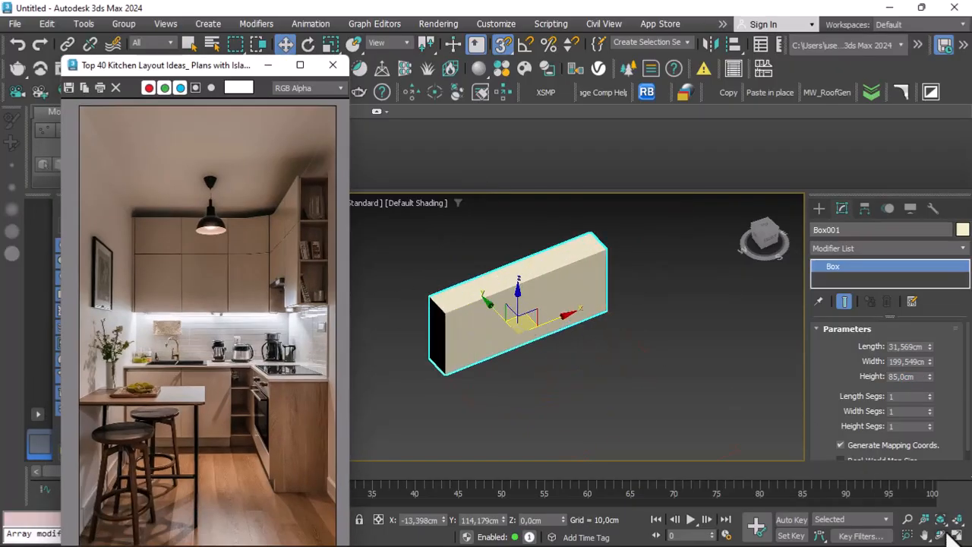
pyautogui.moveTo(521, 332); pyautogui.dragTo(530, 303)
pyautogui.press('w')
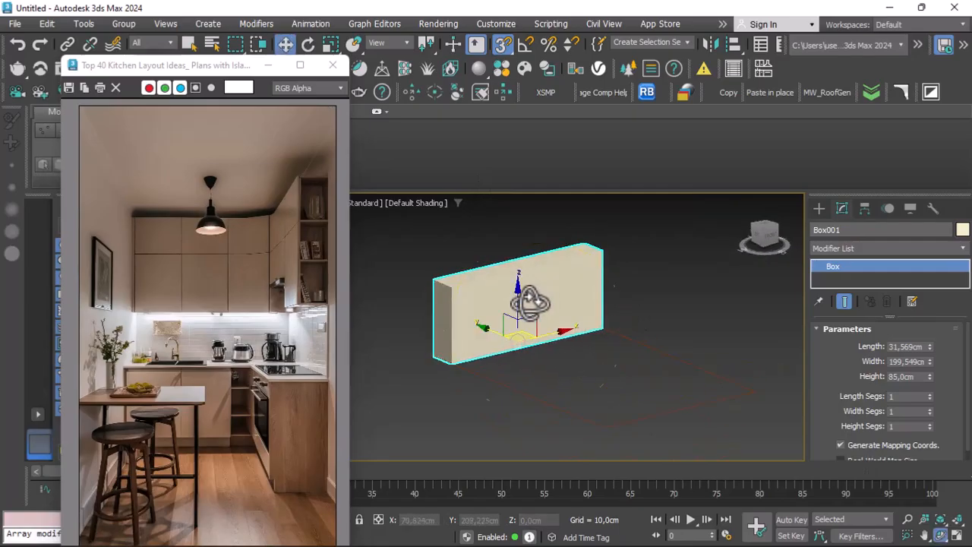
pyautogui.click(449, 254)
pyautogui.click(470, 302)
pyautogui.scroll(2, 470, 301)
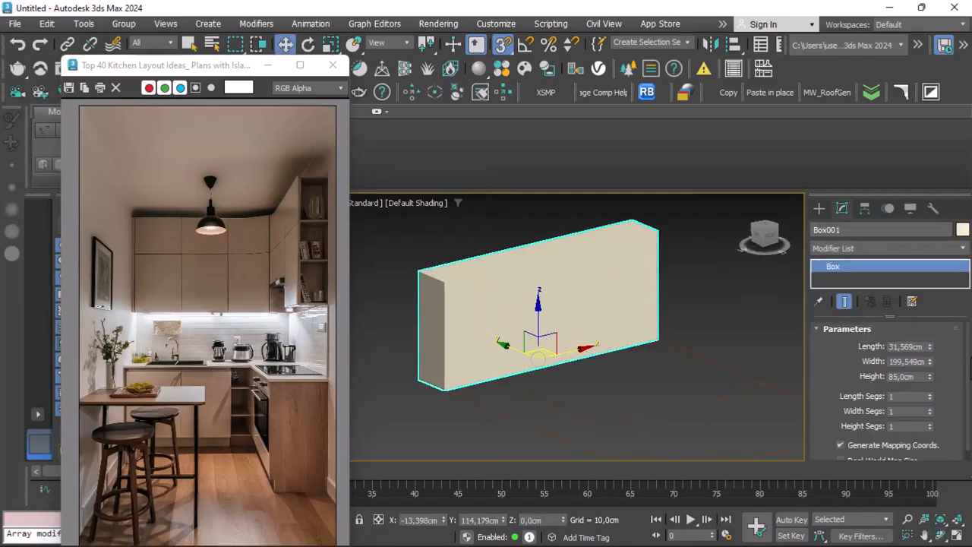
# Set the box's width to 200 cm.
pyautogui.moveTo(928, 361); pyautogui.dragTo(930, 360)
pyautogui.doubleClick(918, 362)
pyautogui.press('BackSpace')
pyautogui.press('BackSpace')
pyautogui.press('Return')
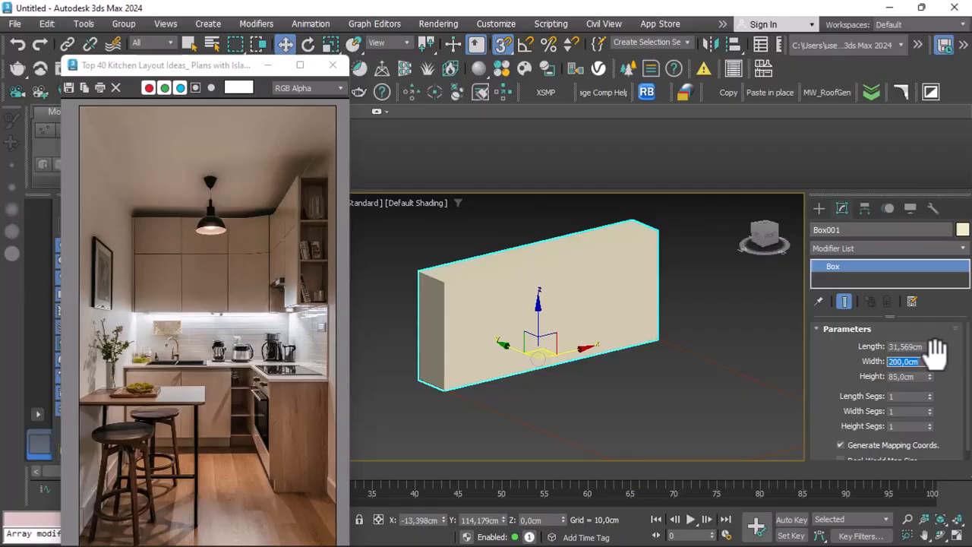
# Set the box's length to 50 cm.
pyautogui.doubleClick(910, 347)
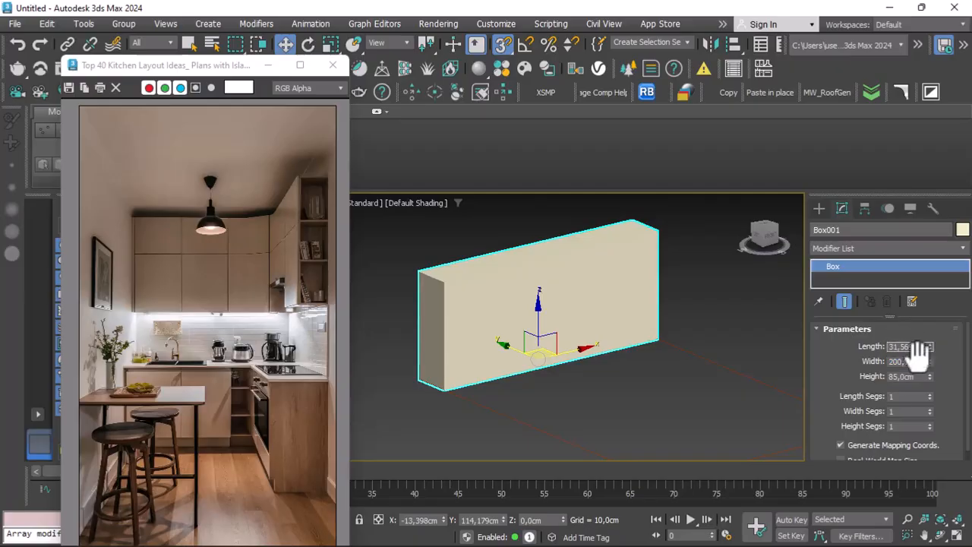
pyautogui.press('BackSpace')
pyautogui.press('BackSpace')
pyautogui.press('BackSpace')
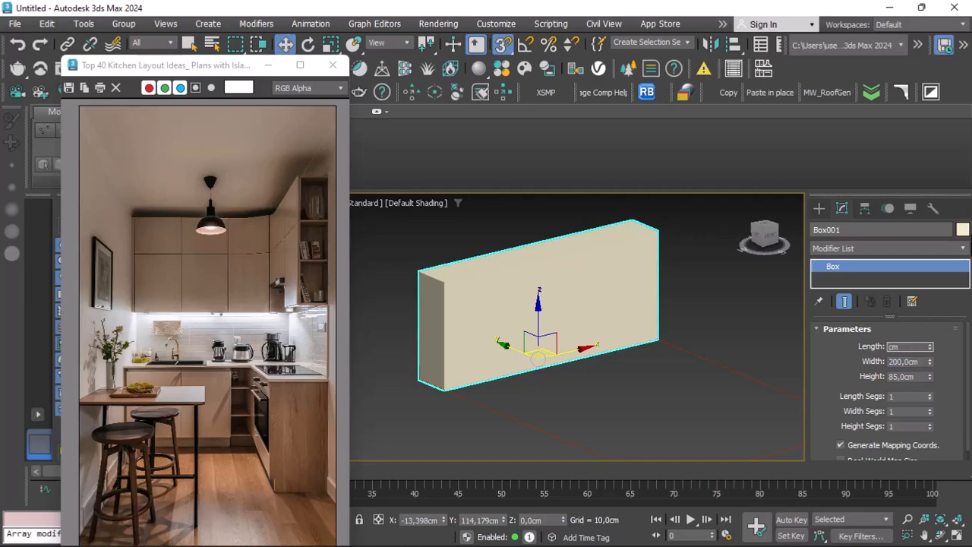
pyautogui.write('50')
pyautogui.press('Return')
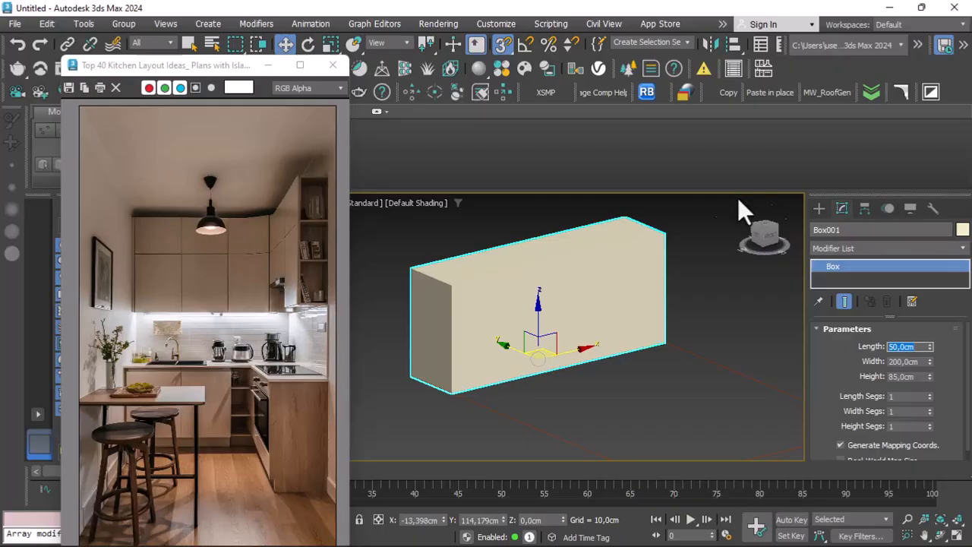
# Change the box's object color to the grey swatch of the 3ds Max palette and deselect the box.
pyautogui.scroll(-2, 684, 262)
pyautogui.click(585, 249)
pyautogui.click(575, 278)
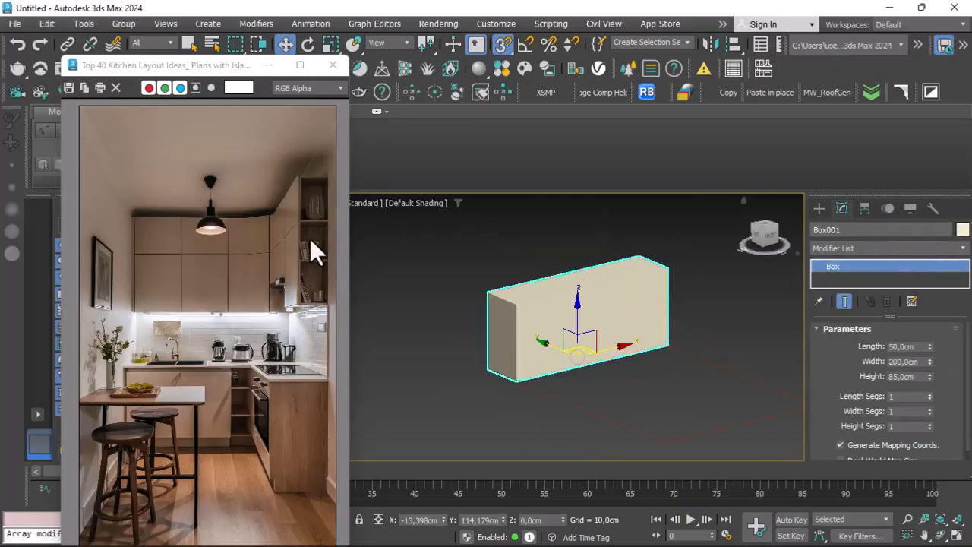
pyautogui.click(359, 219)
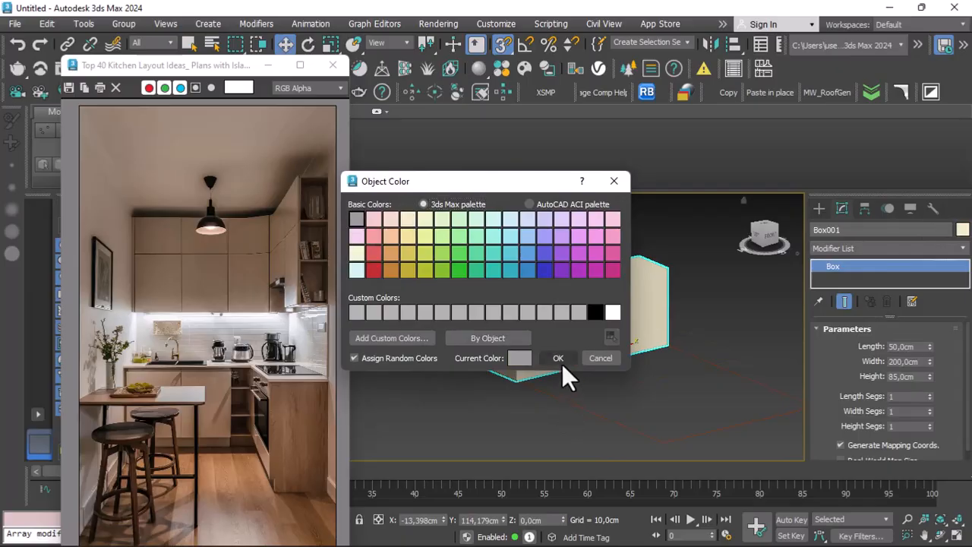
pyautogui.click(558, 358)
pyautogui.click(480, 249)
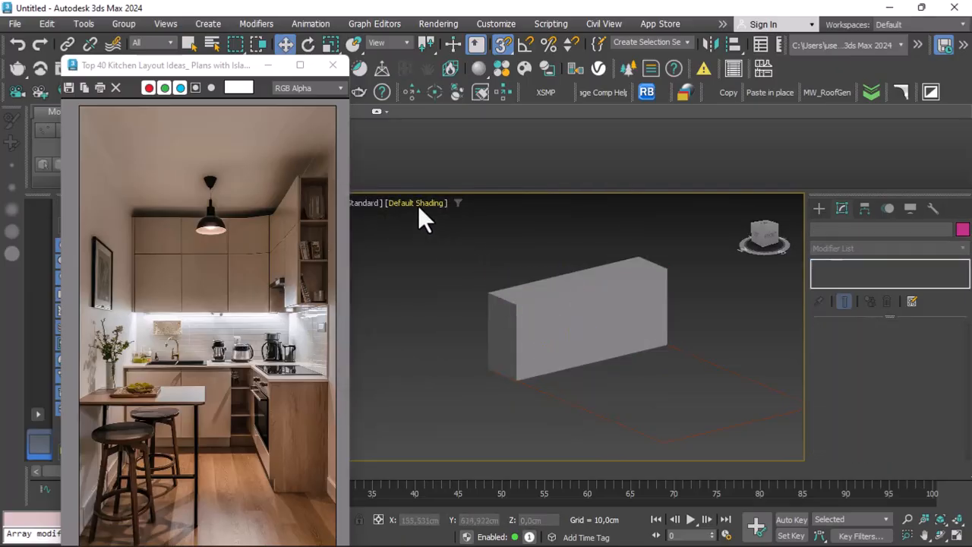
# Turn on Edged Faces display in the viewport and reselect the box.
pyautogui.click(417, 204)
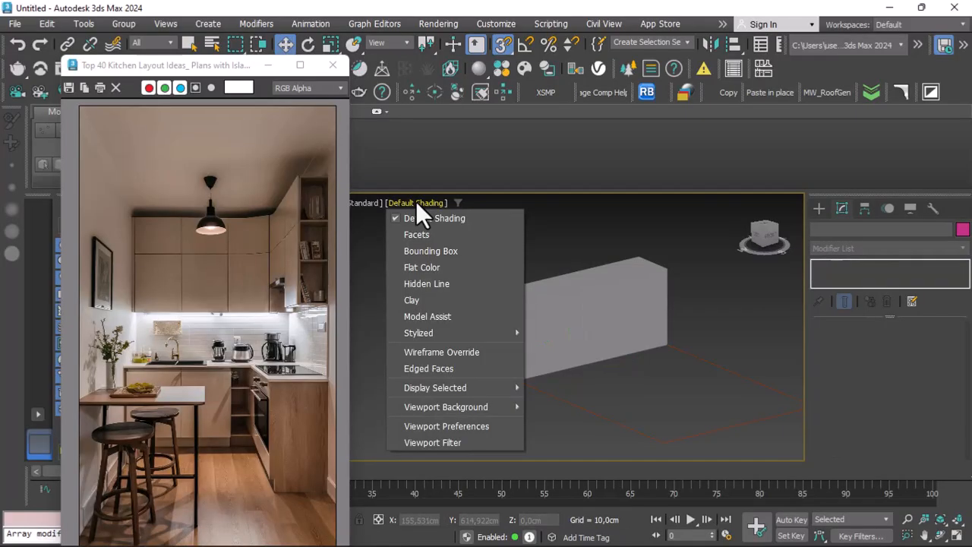
pyautogui.click(429, 366)
pyautogui.click(565, 324)
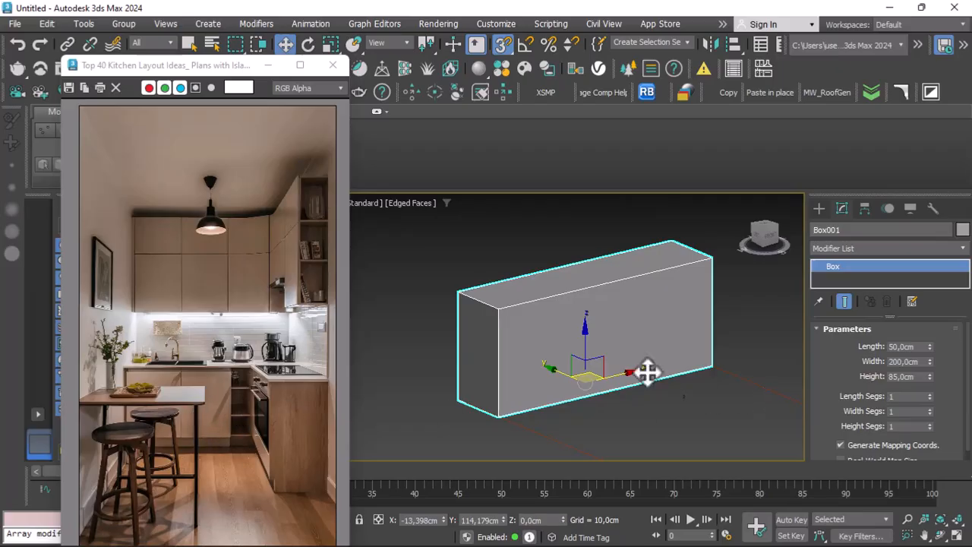
pyautogui.click(502, 266)
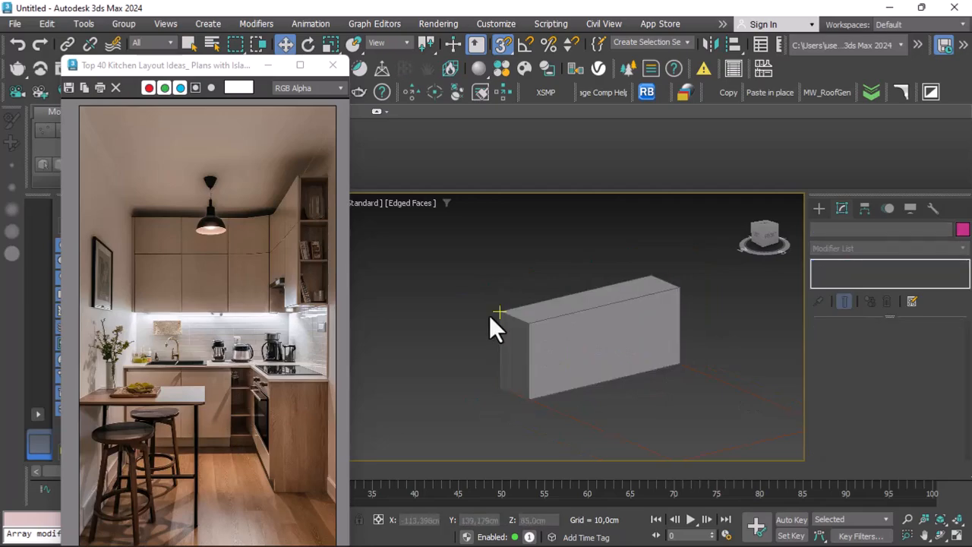
pyautogui.click(552, 362)
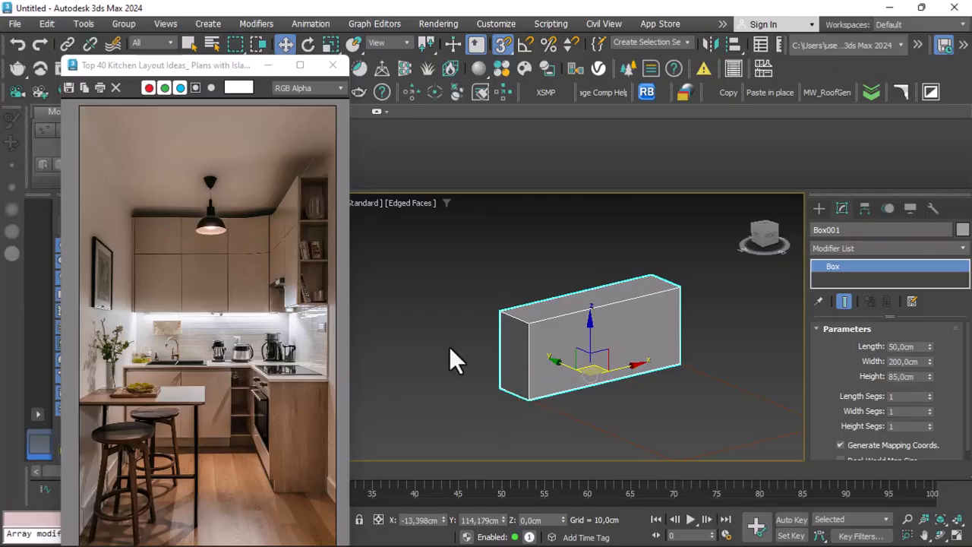
pyautogui.scroll(3, 524, 384)
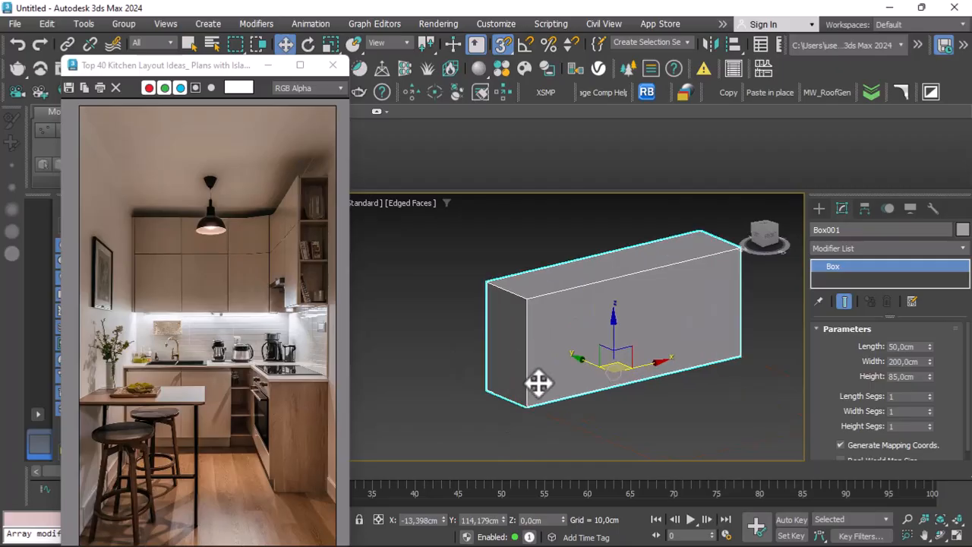
pyautogui.click(457, 326)
pyautogui.scroll(-3, 518, 364)
pyautogui.click(534, 365)
pyautogui.scroll(3, 536, 363)
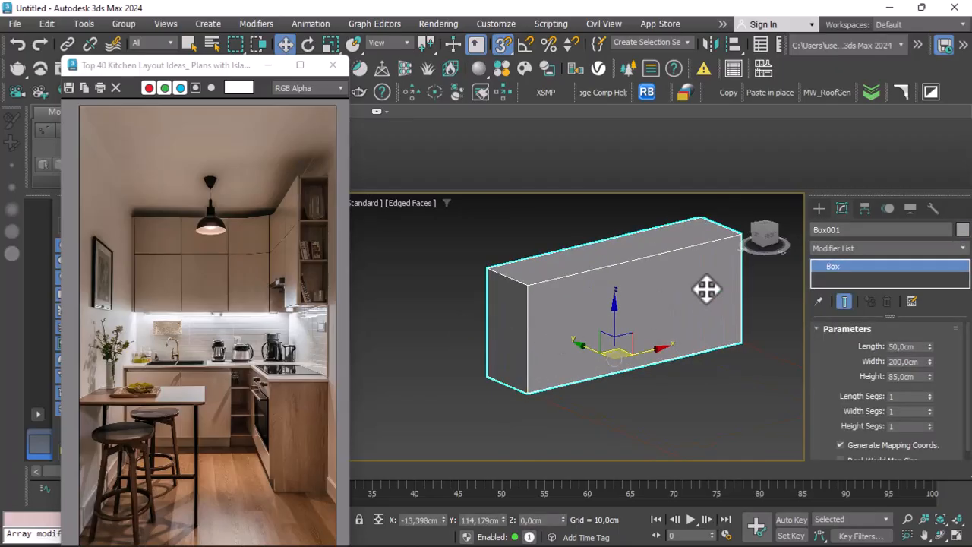
pyautogui.scroll(-3, 531, 329)
pyautogui.scroll(3, 543, 331)
# Convert the box to an Editable Poly and insert a horizontal edge loop near its base with Swift Loop.
pyautogui.rightClick(548, 334)
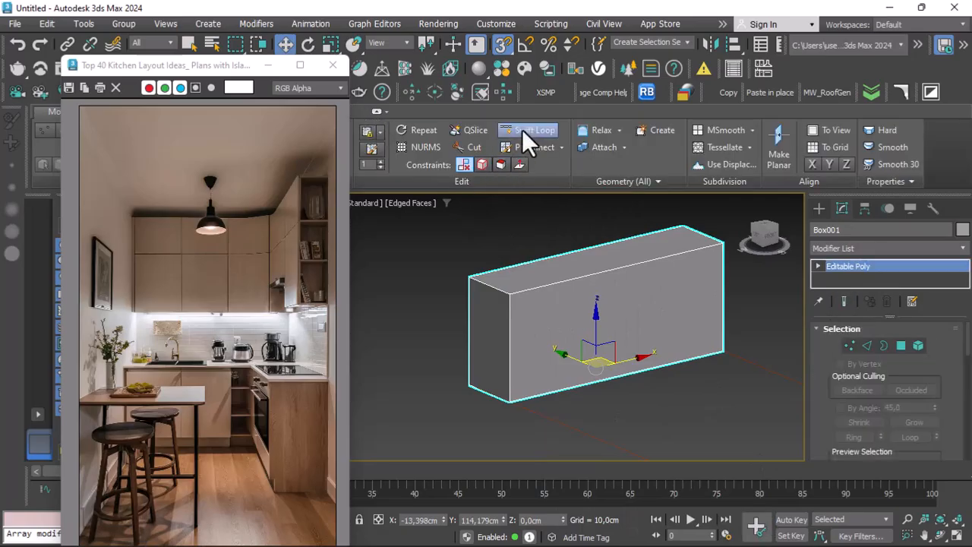
pyautogui.click(524, 130)
pyautogui.scroll(2, 507, 389)
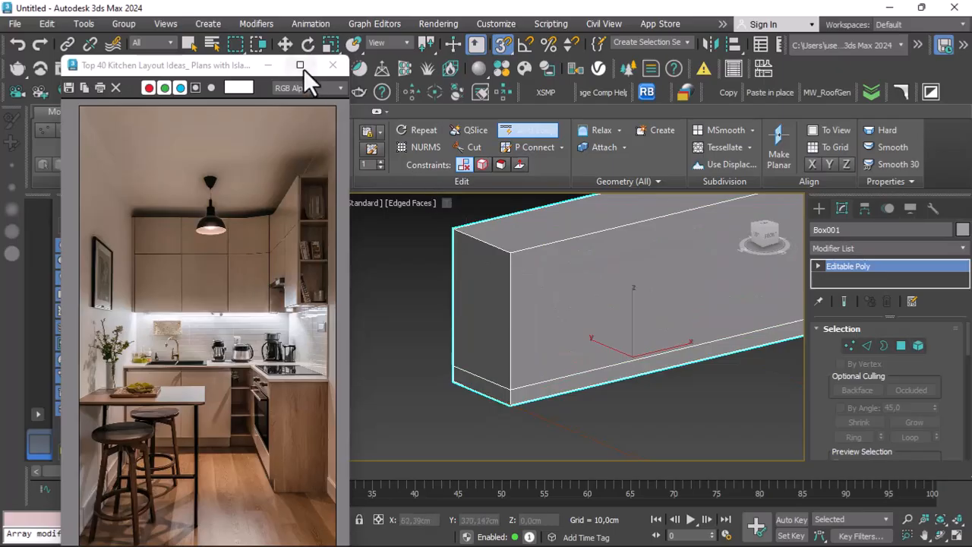
pyautogui.click(285, 45)
# Shift the reference image window clear of the viewport labels and switch the viewport to the Front view.
pyautogui.click(363, 203)
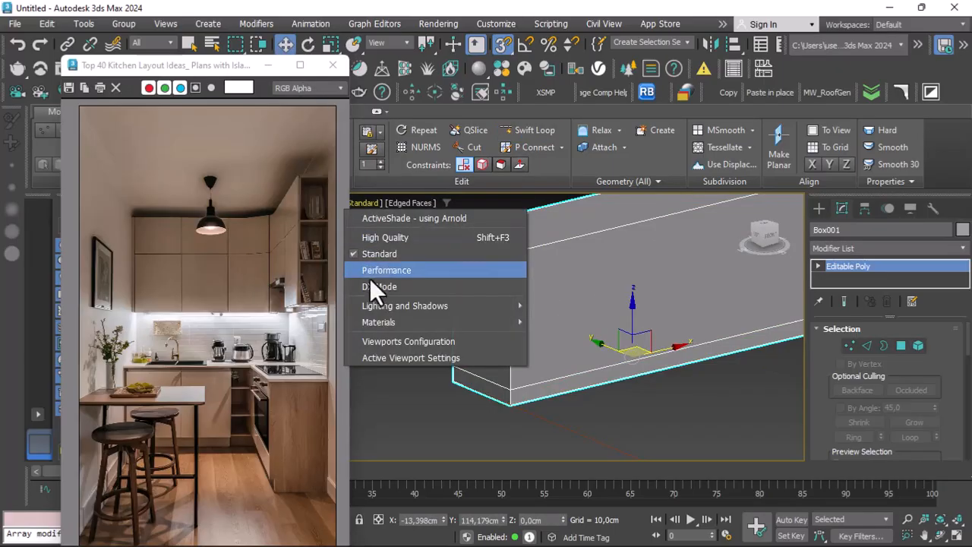
pyautogui.click(216, 65)
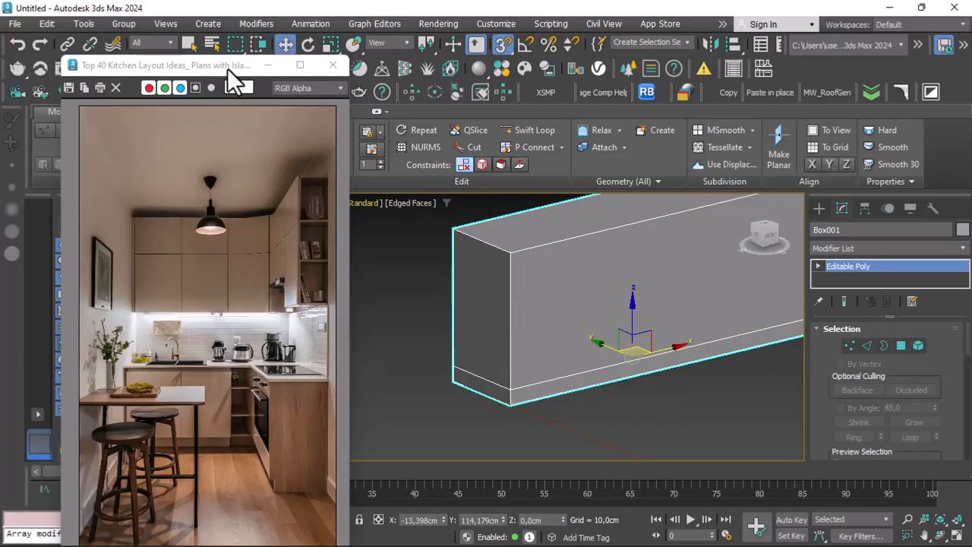
pyautogui.moveTo(227, 67); pyautogui.dragTo(166, 75)
pyautogui.click(318, 208)
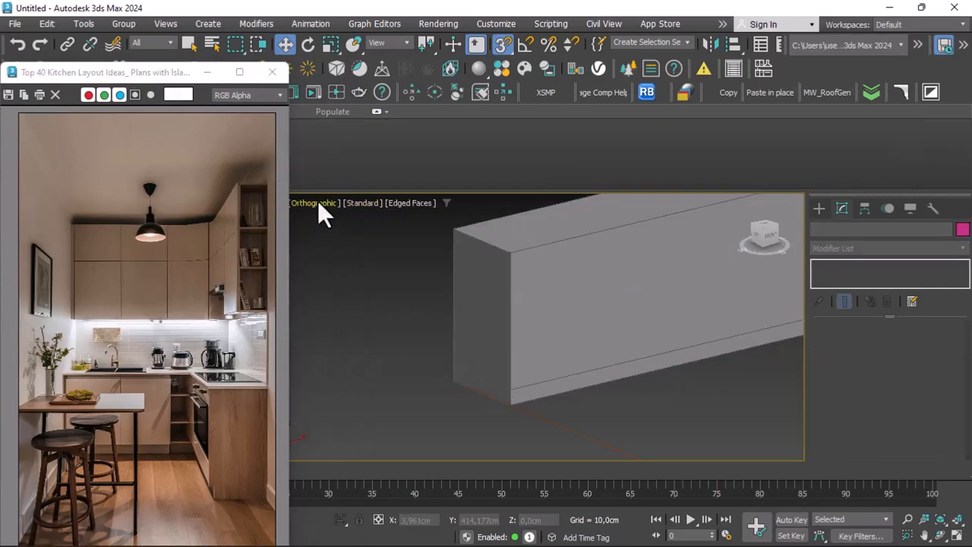
pyautogui.click(317, 201)
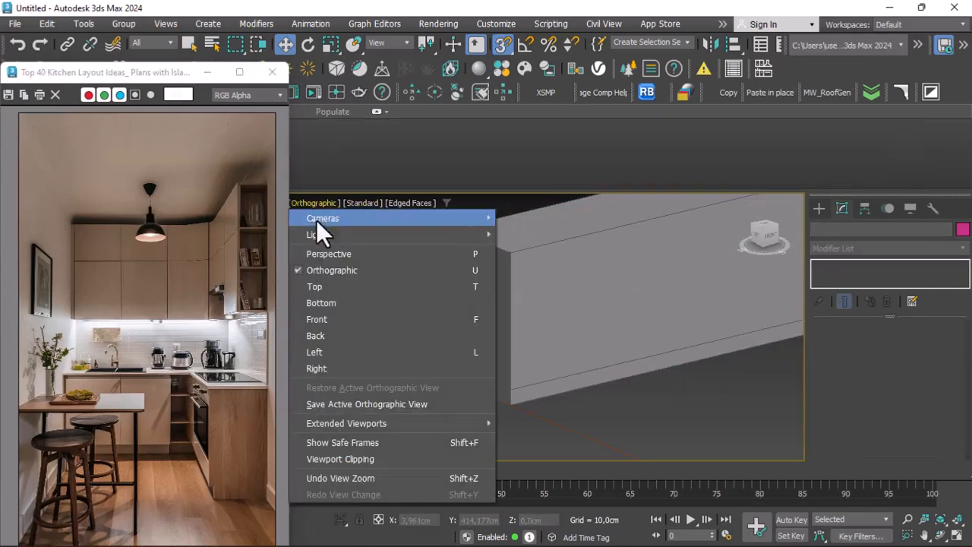
pyautogui.click(324, 320)
# Select the edge loop's vertices on the box and snap them down onto its bottom edge.
pyautogui.click(488, 315)
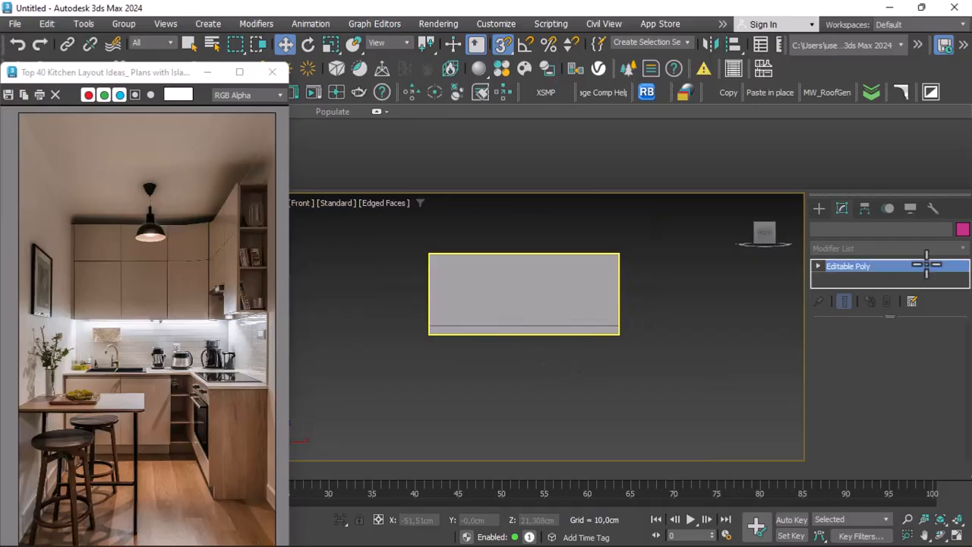
pyautogui.click(850, 346)
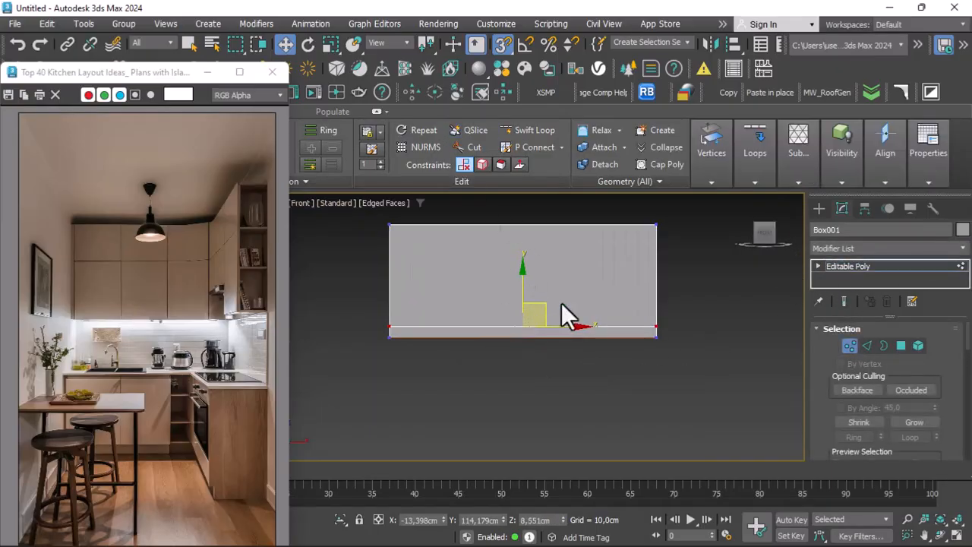
pyautogui.scroll(3, 539, 308)
pyautogui.moveTo(513, 298); pyautogui.dragTo(678, 335)
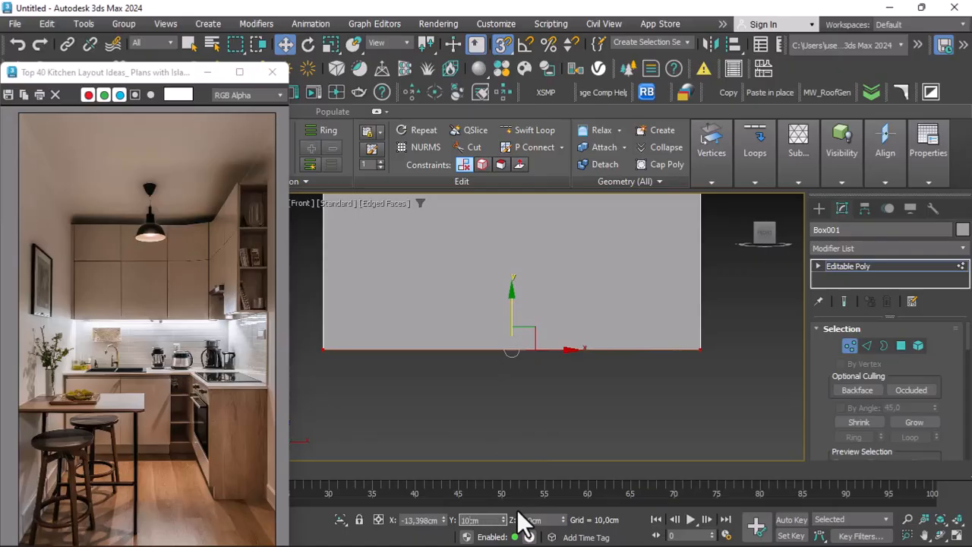
# Try to set the selected vertices' Y position to 10 cm.
pyautogui.press('Return')
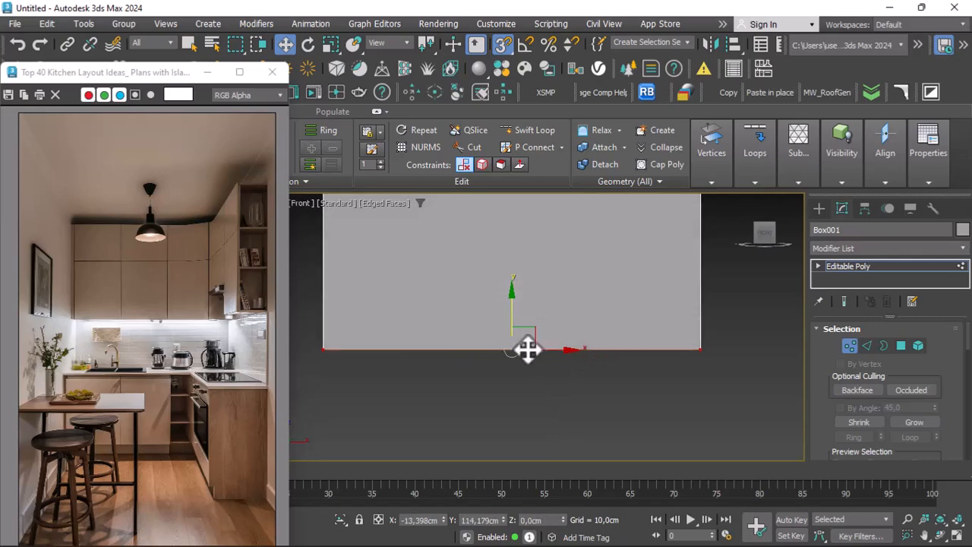
pyautogui.scroll(-2, 519, 376)
pyautogui.scroll(2, 512, 349)
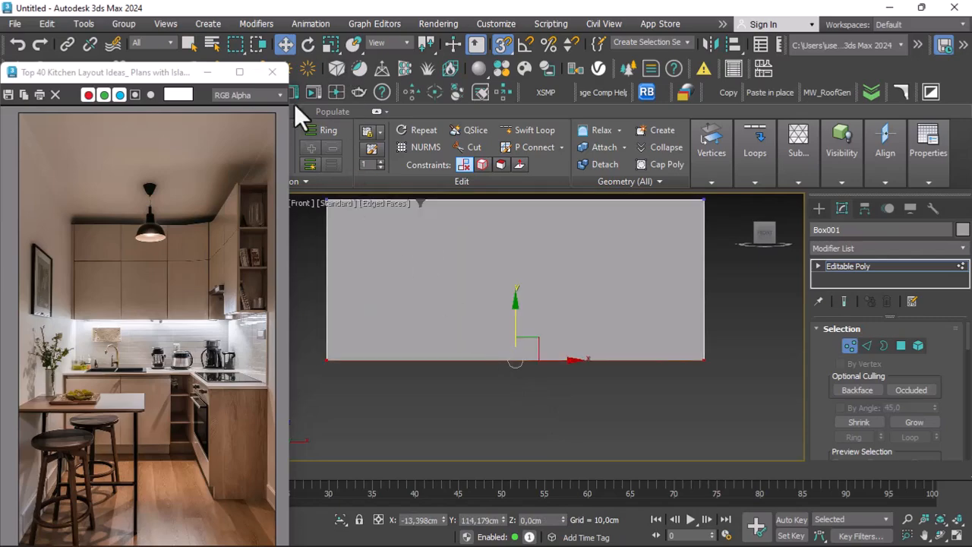
# Raise the selected loop vertices with a precise 10 cm screen offset along Y.
pyautogui.rightClick(285, 43)
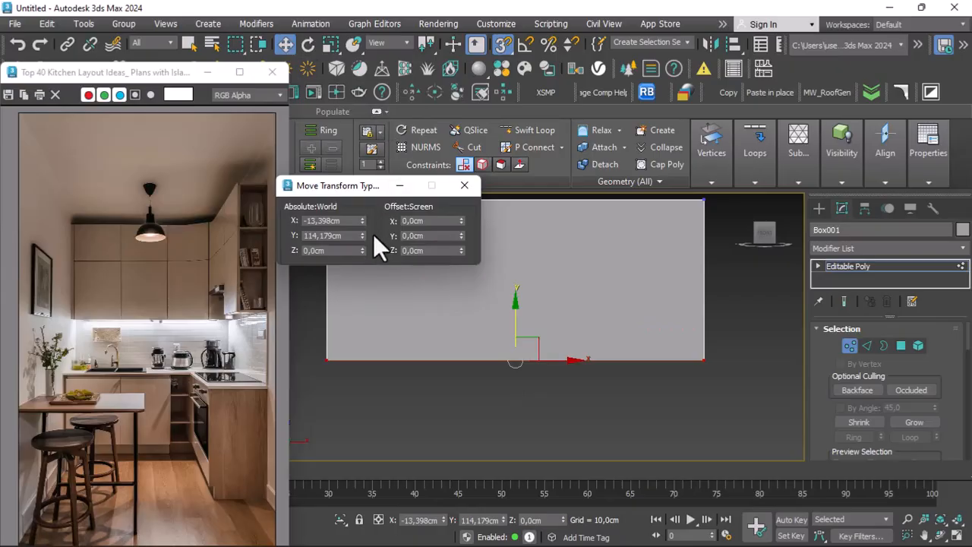
pyautogui.click(419, 236)
pyautogui.press('Return')
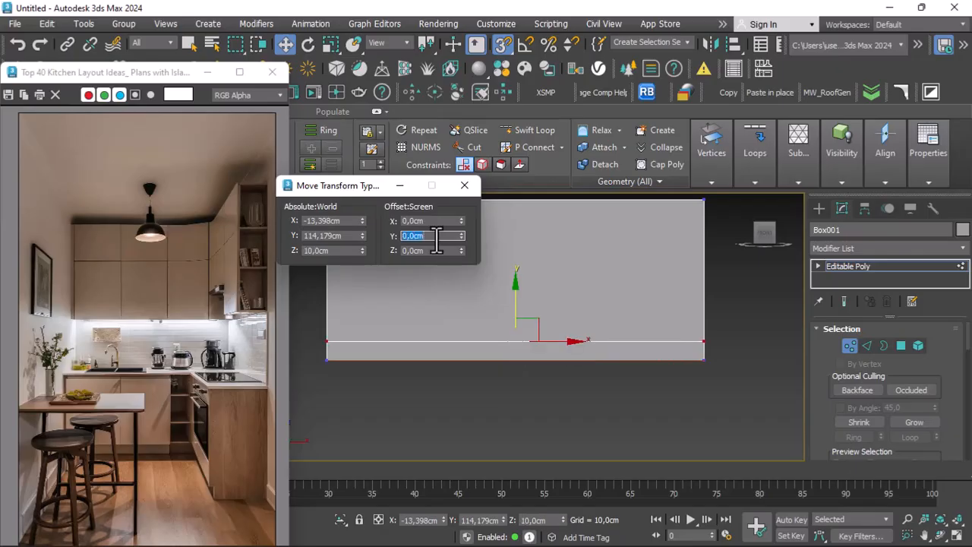
pyautogui.click(465, 186)
pyautogui.scroll(-2, 505, 366)
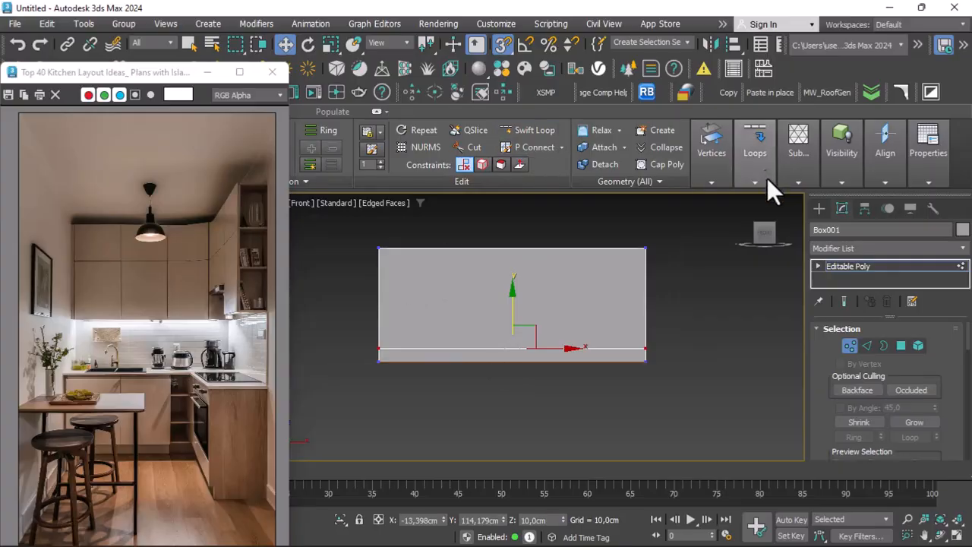
# Leave the box's vertex editing and draw a plane about 156 x 74 cm over the cabinet front above the plinth line.
pyautogui.click(958, 264)
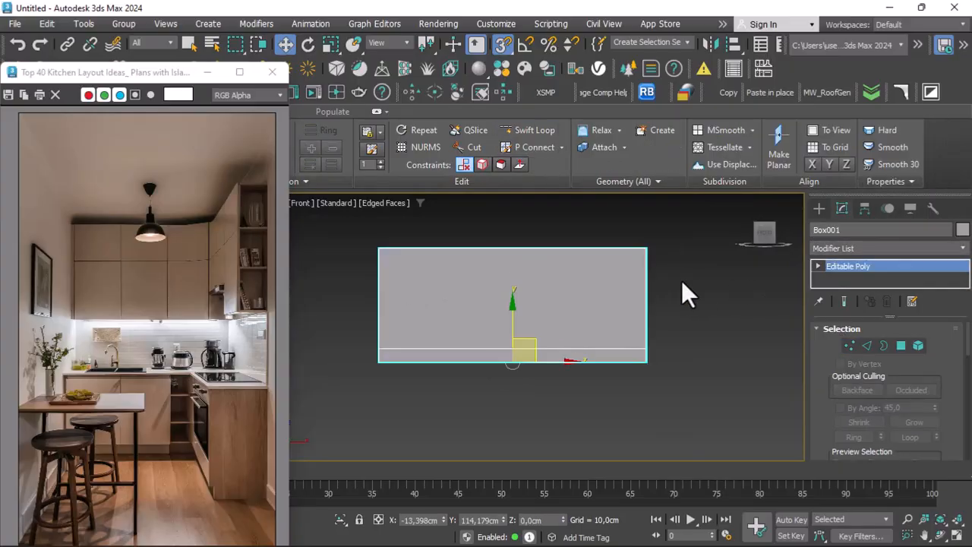
pyautogui.click(818, 208)
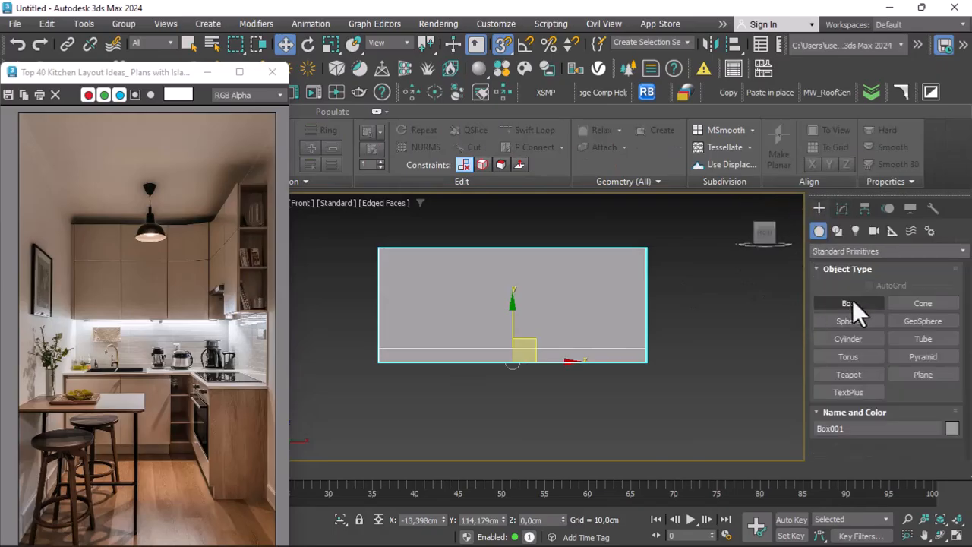
pyautogui.click(919, 374)
pyautogui.moveTo(380, 249); pyautogui.dragTo(674, 389)
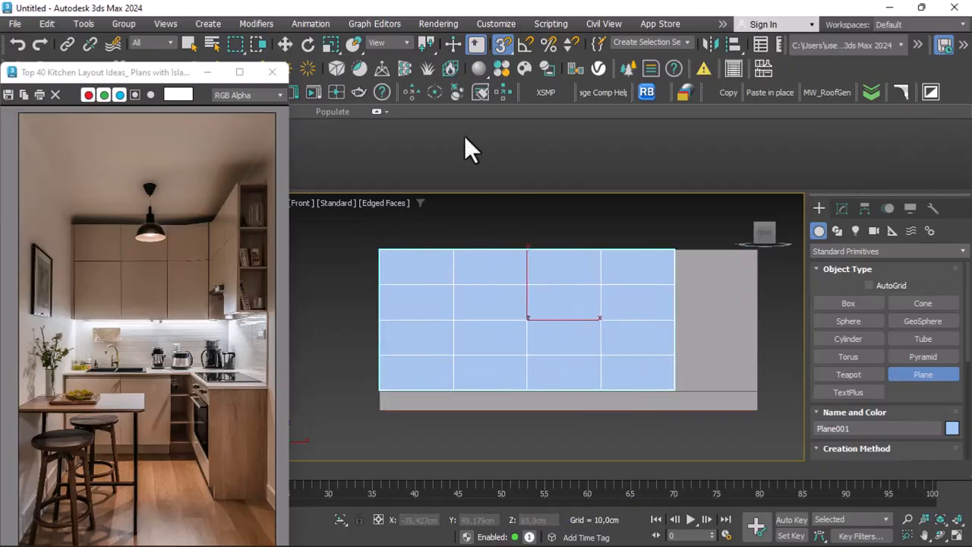
pyautogui.click(285, 44)
pyautogui.scroll(-2, 446, 243)
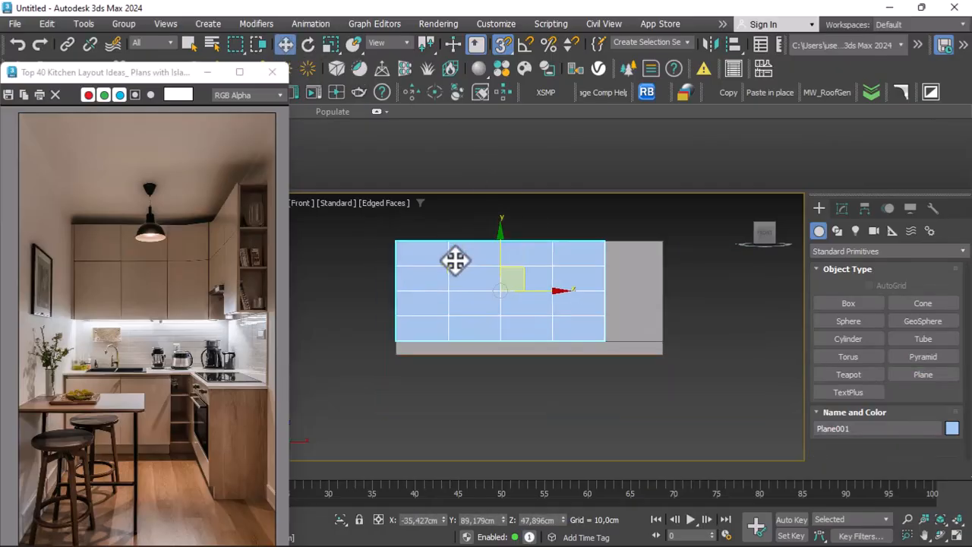
pyautogui.scroll(2, 456, 260)
# Change the new plane's object color to the basic palette's grey.
pyautogui.click(841, 206)
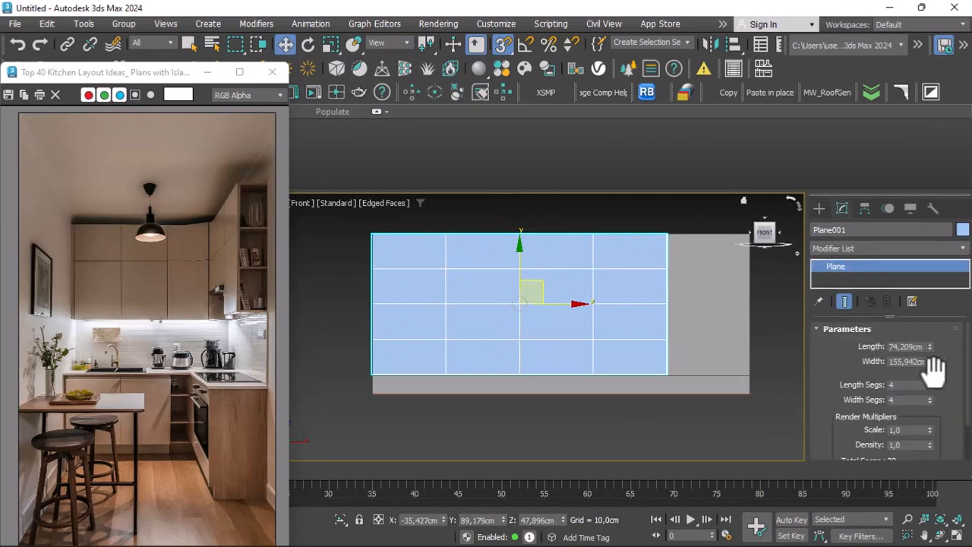
pyautogui.click(963, 230)
pyautogui.click(361, 221)
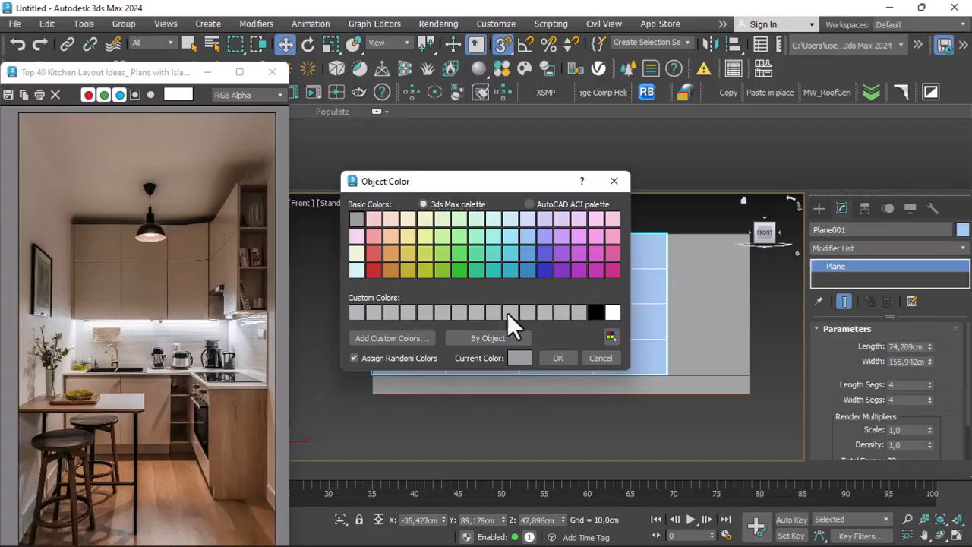
pyautogui.click(557, 358)
pyautogui.scroll(-2, 464, 327)
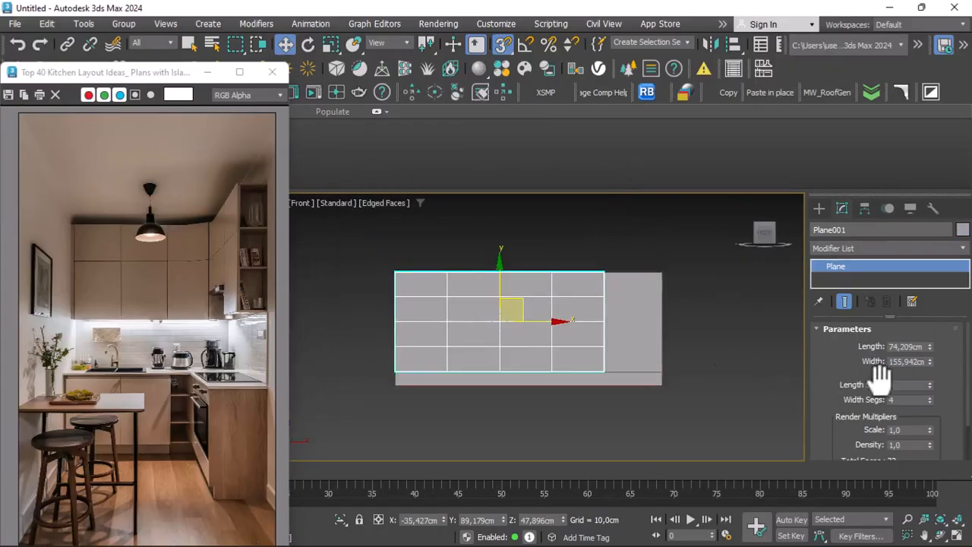
# Set the plane to 1 length segment and 2 width segments.
pyautogui.moveTo(930, 386); pyautogui.dragTo(947, 407)
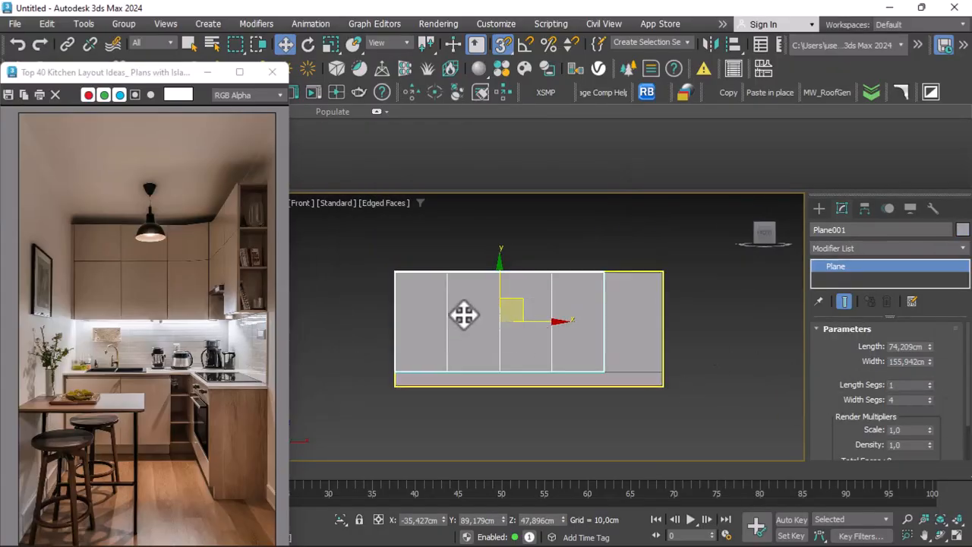
pyautogui.scroll(2, 464, 317)
pyautogui.click(931, 400)
pyautogui.click(928, 403)
pyautogui.scroll(-2, 525, 327)
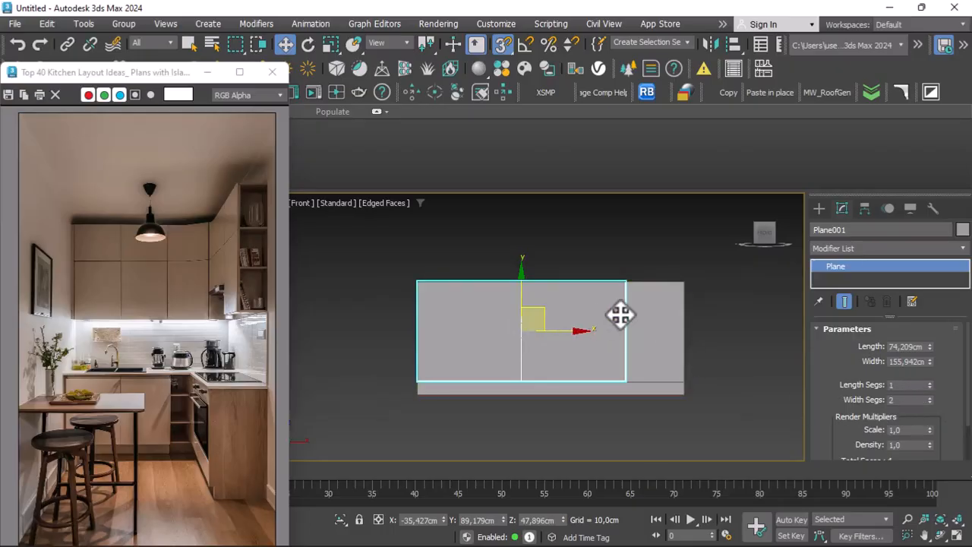
# Replace the plane with a grey 200 x 75 cm one snapped from the box's upper corner to the opposite end of the plinth line.
pyautogui.press('Delete')
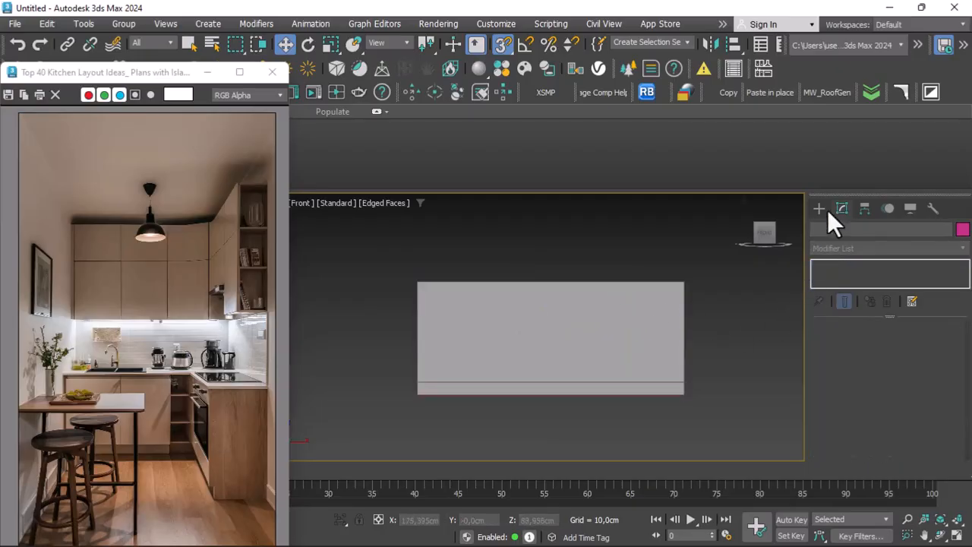
pyautogui.click(819, 209)
pyautogui.click(921, 374)
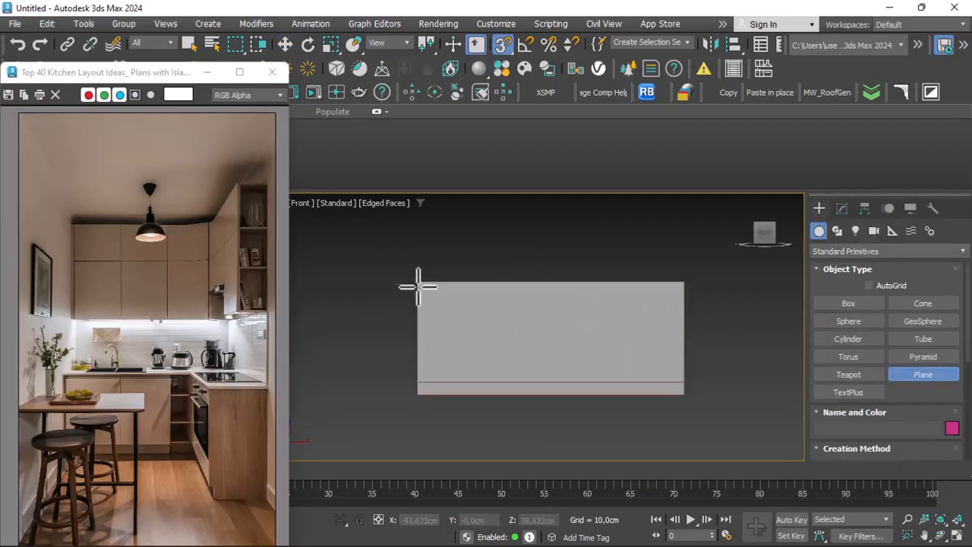
pyautogui.moveTo(417, 282); pyautogui.dragTo(685, 382)
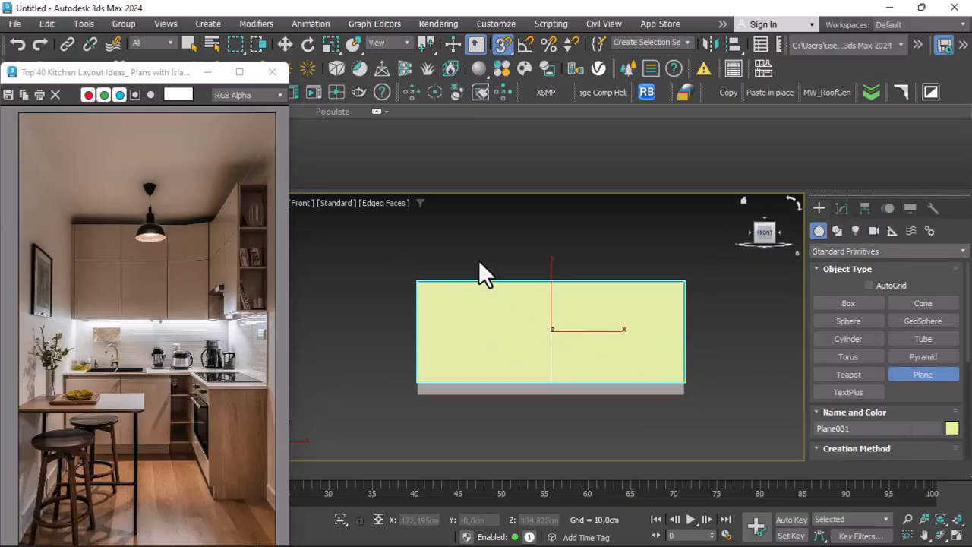
pyautogui.click(358, 217)
pyautogui.click(556, 355)
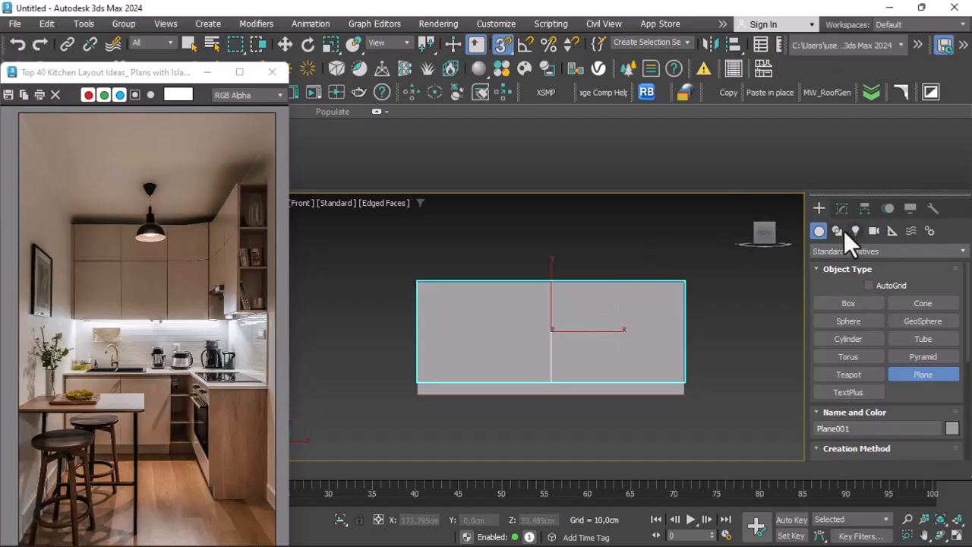
# Divide the plane into 3 width segments and convert it to an Editable Poly.
pyautogui.click(840, 210)
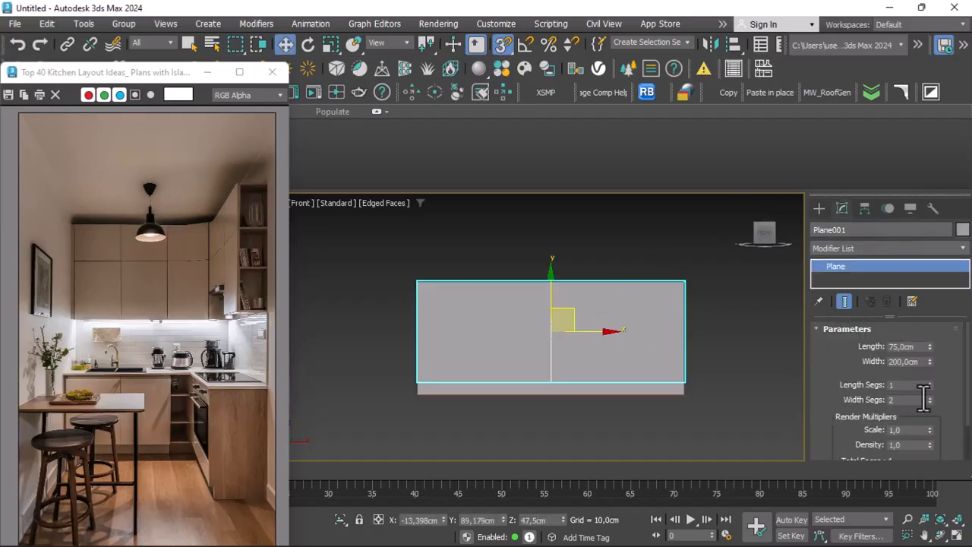
pyautogui.click(929, 397)
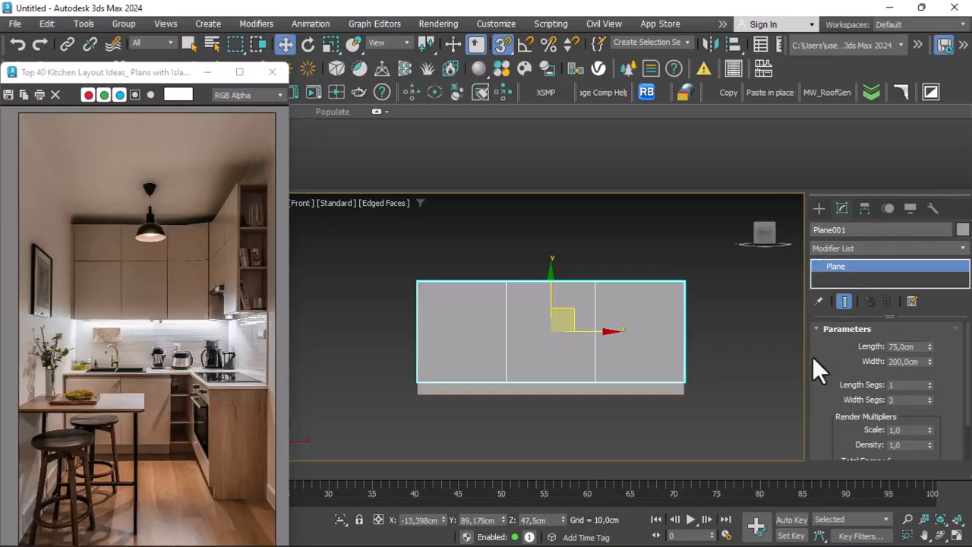
pyautogui.scroll(2, 603, 304)
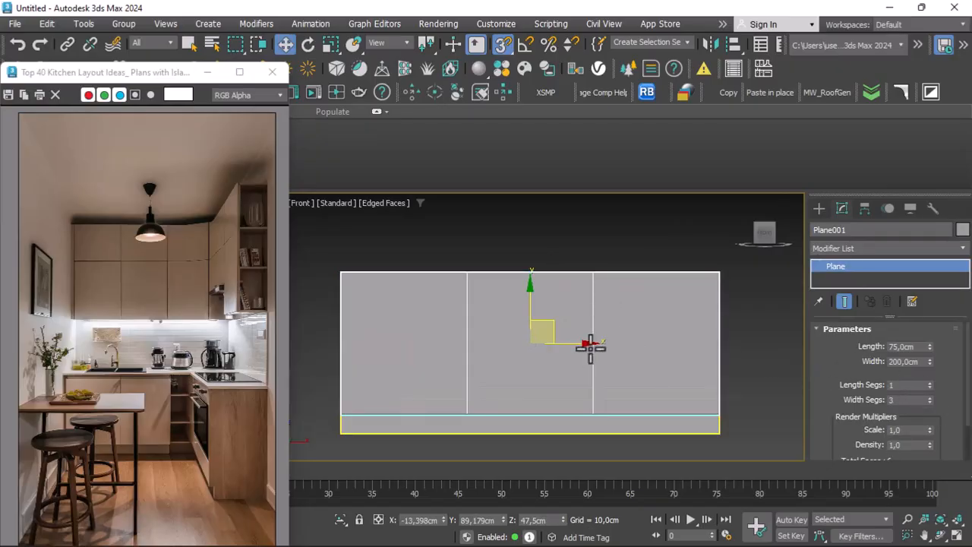
pyautogui.scroll(-2, 590, 347)
pyautogui.scroll(2, 598, 346)
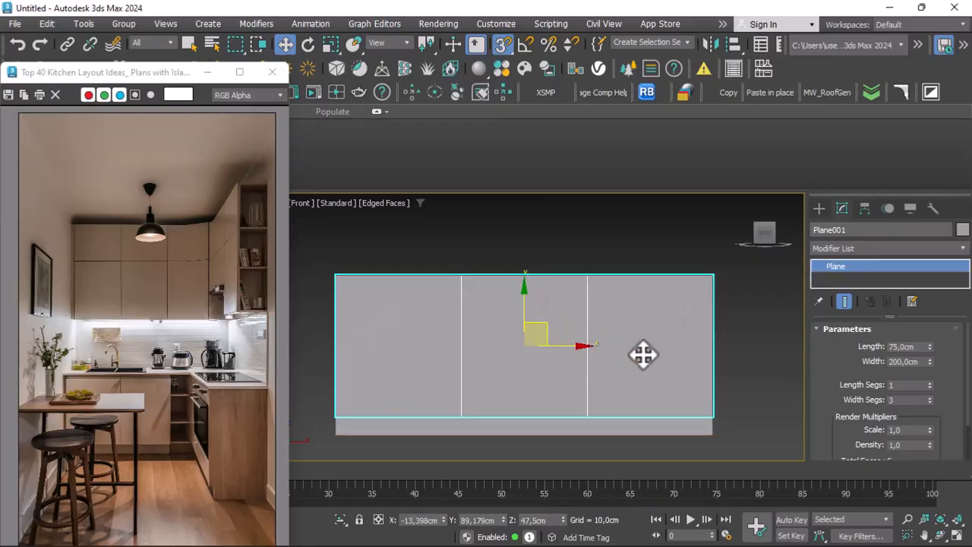
pyautogui.scroll(-2, 597, 346)
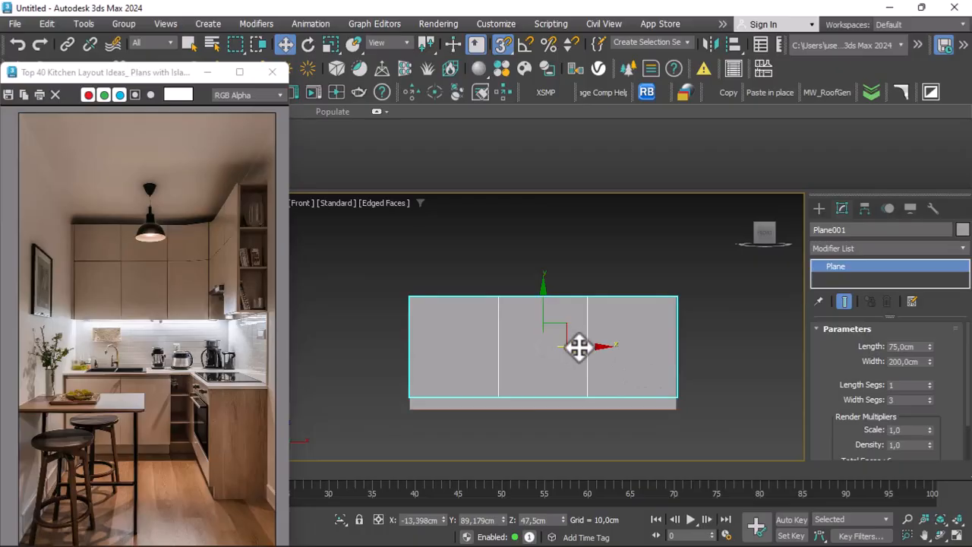
pyautogui.rightClick(578, 346)
pyautogui.moveTo(614, 521)
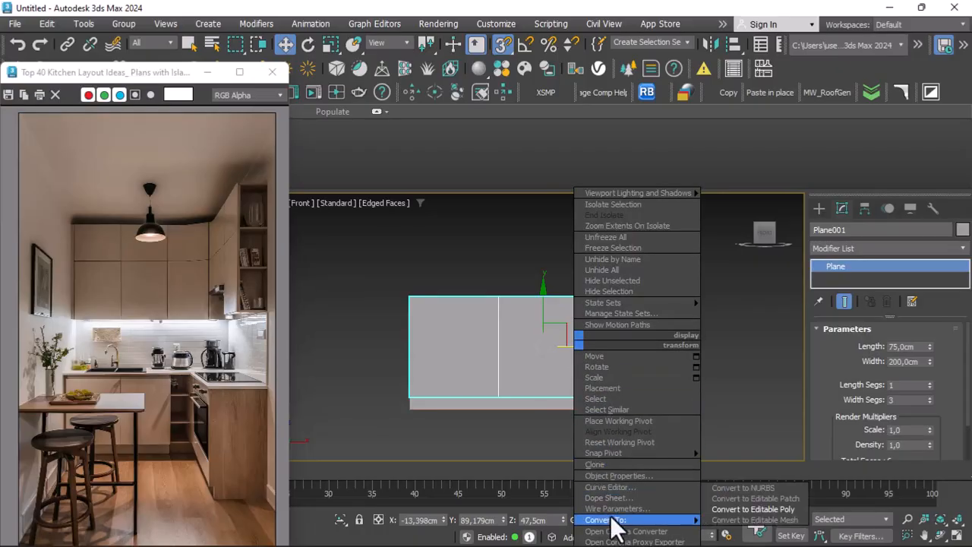
pyautogui.click(747, 510)
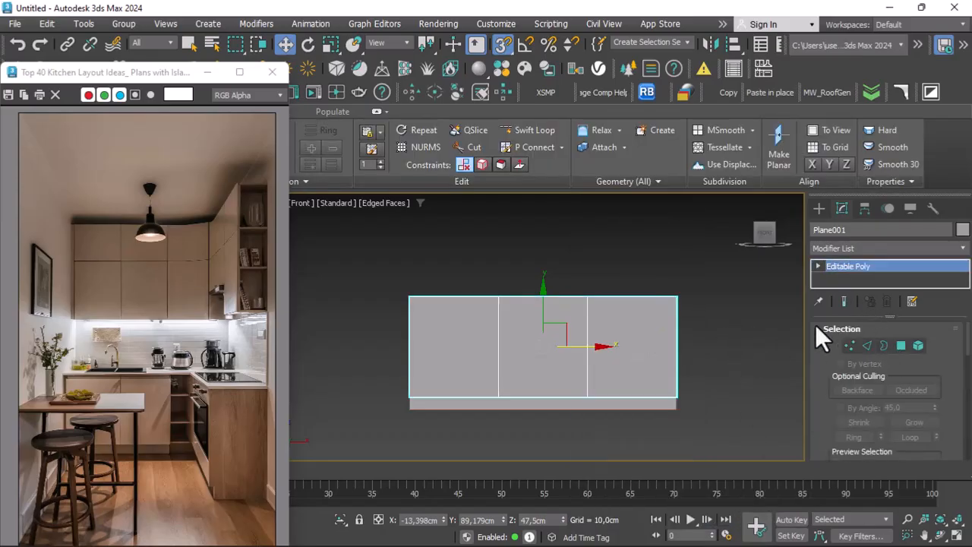
# Shift the plane's two inner vertical divisions leftward together without snapping, and pull its right edge vertices in to about X 19.3 cm.
pyautogui.click(866, 344)
pyautogui.click(849, 345)
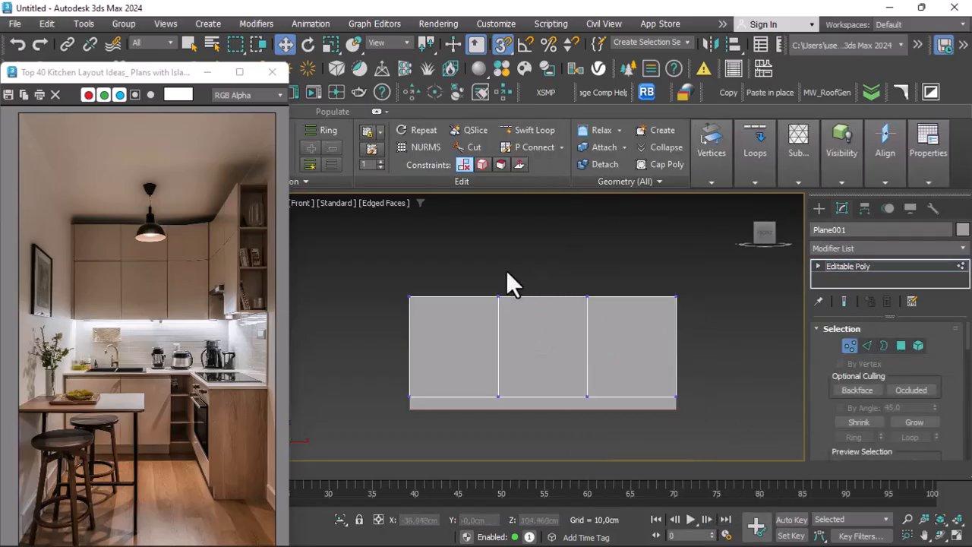
pyautogui.moveTo(603, 436); pyautogui.dragTo(603, 434)
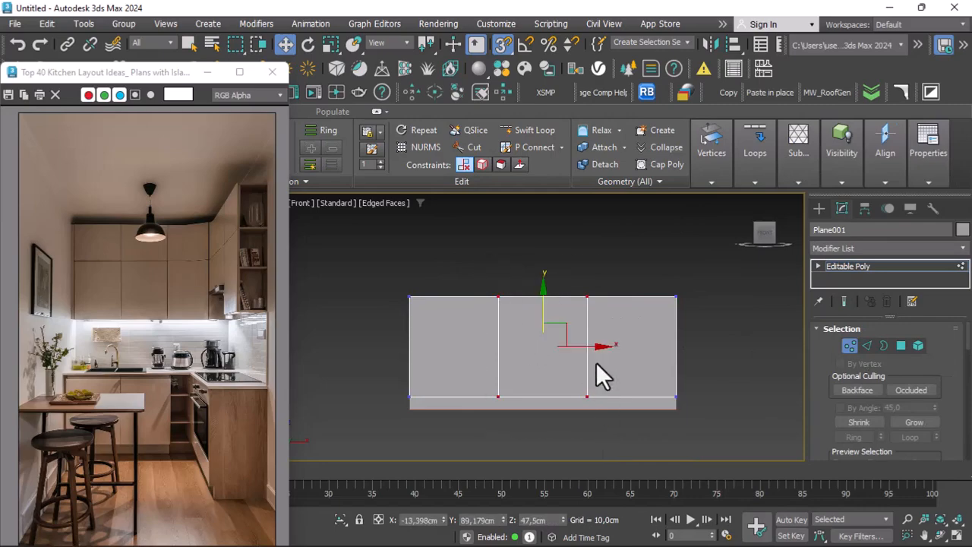
pyautogui.moveTo(595, 351); pyautogui.dragTo(554, 347)
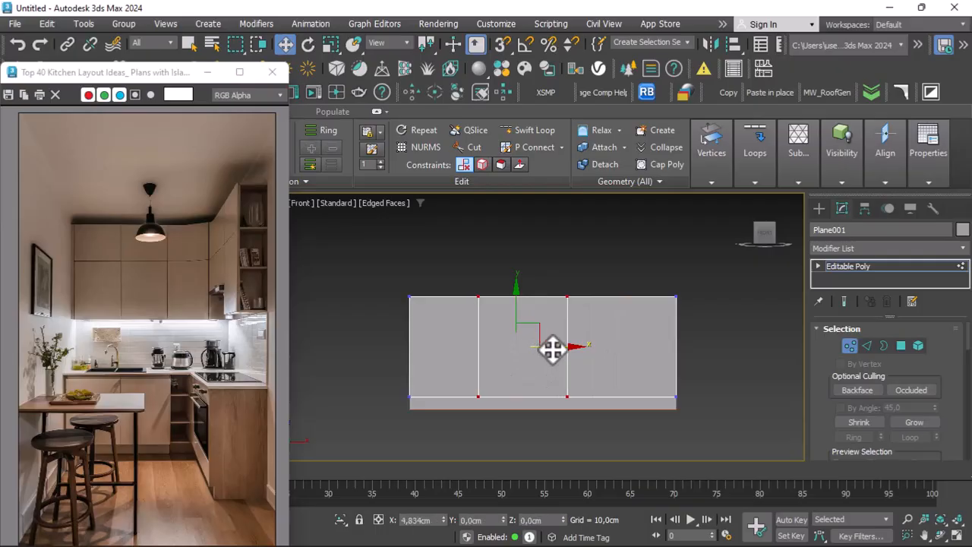
pyautogui.moveTo(704, 426); pyautogui.dragTo(705, 425)
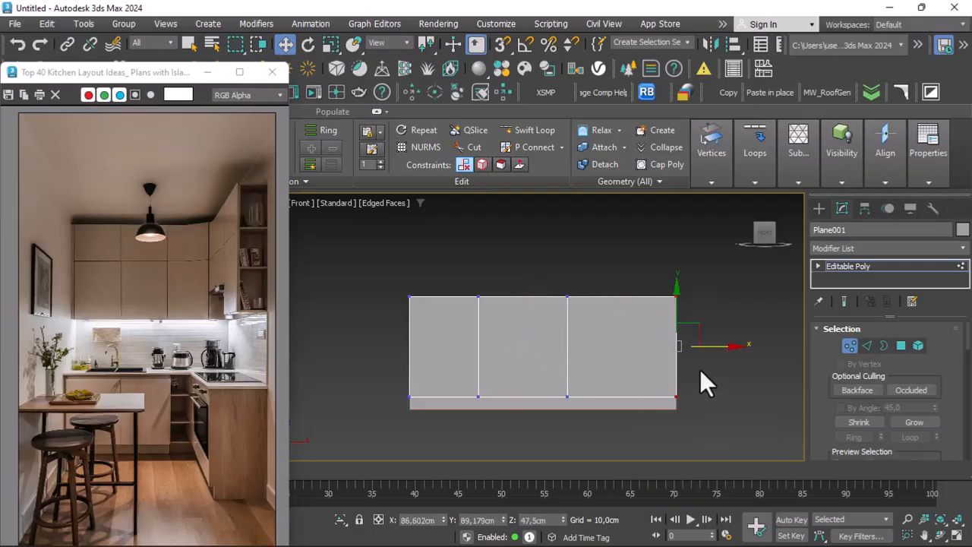
pyautogui.moveTo(717, 346); pyautogui.dragTo(629, 369)
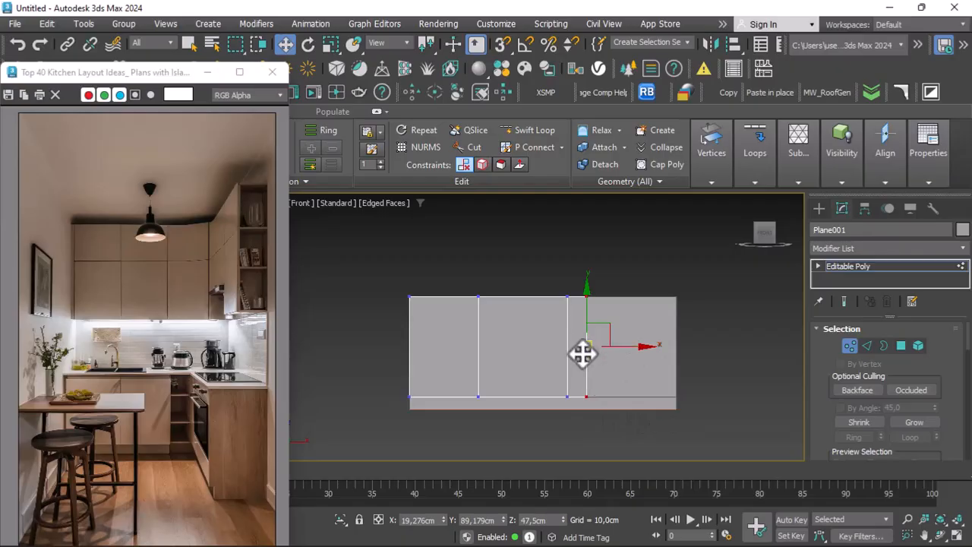
# Reposition the inner divisions individually, the right one to about X -4.8 cm and the left one to about X -57.9 cm.
pyautogui.scroll(2, 575, 387)
pyautogui.moveTo(578, 399); pyautogui.dragTo(578, 410)
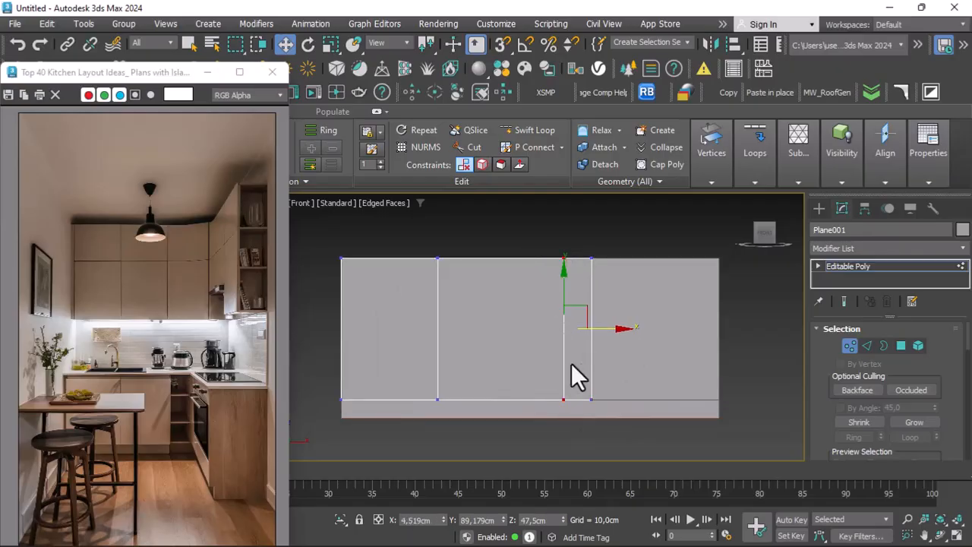
pyautogui.scroll(2, 574, 345)
pyautogui.moveTo(581, 325); pyautogui.dragTo(562, 325)
pyautogui.scroll(-4, 562, 327)
pyautogui.scroll(4, 546, 330)
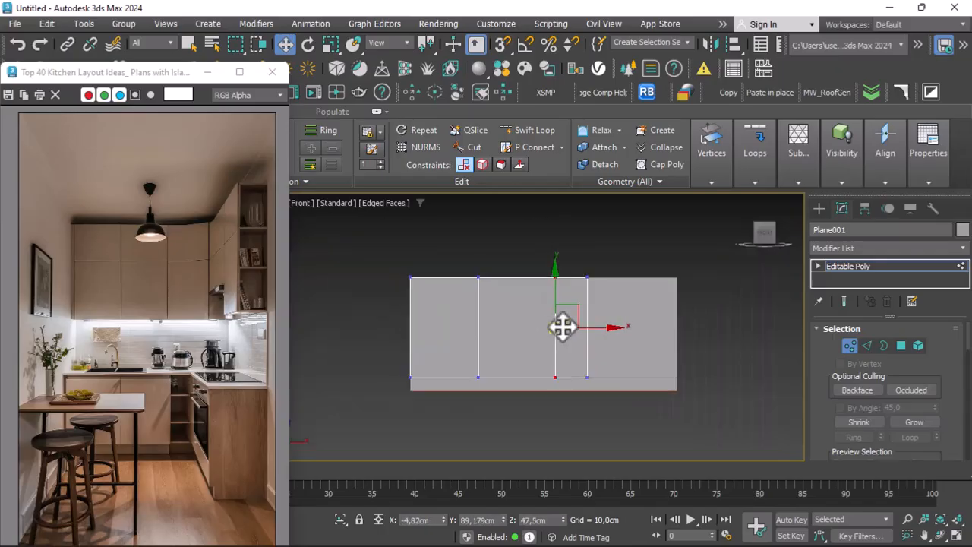
pyautogui.moveTo(478, 394); pyautogui.dragTo(491, 329)
pyautogui.scroll(-3, 483, 332)
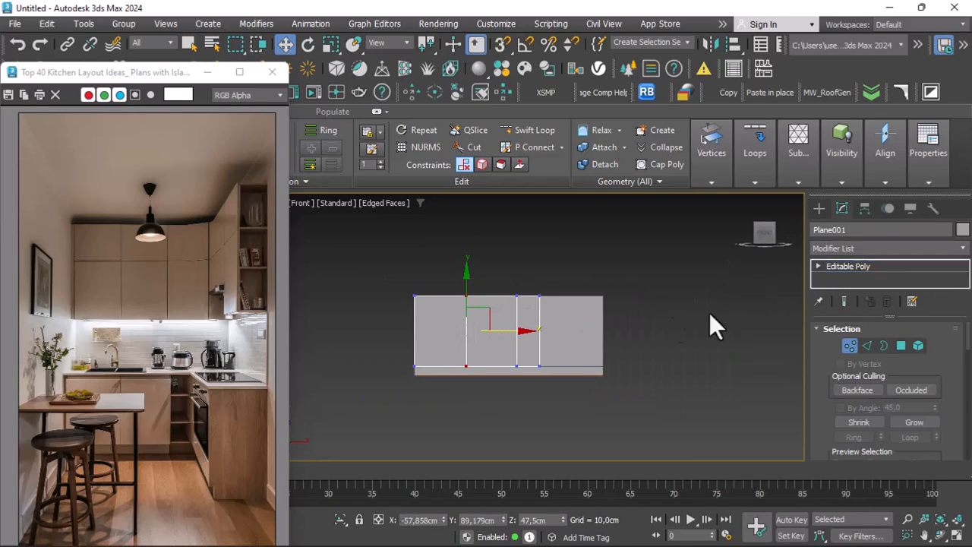
# Leave vertex editing, inspect the plane against the cabinet from a slightly tilted view, and restore the Front view.
pyautogui.click(847, 266)
pyautogui.click(941, 534)
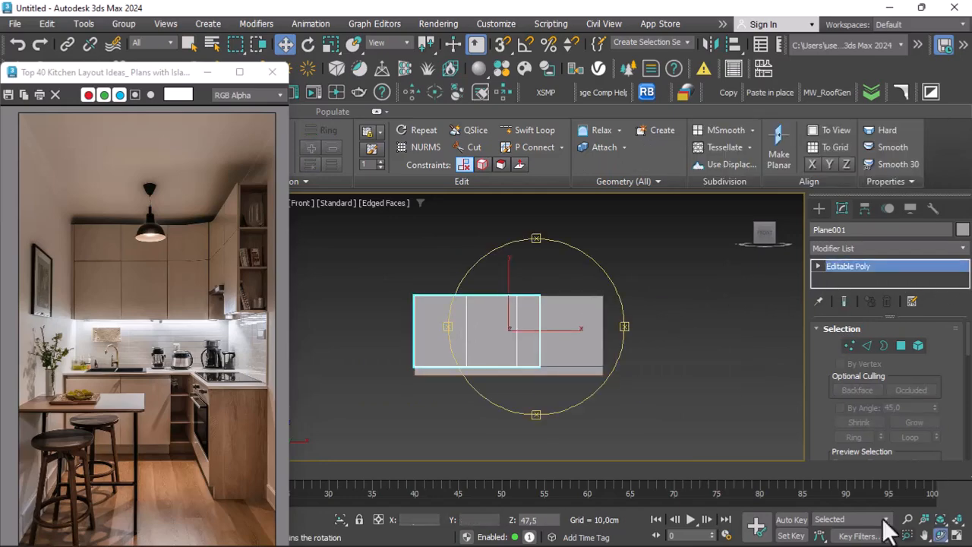
pyautogui.moveTo(495, 304); pyautogui.dragTo(496, 308)
pyautogui.rightClick(490, 314)
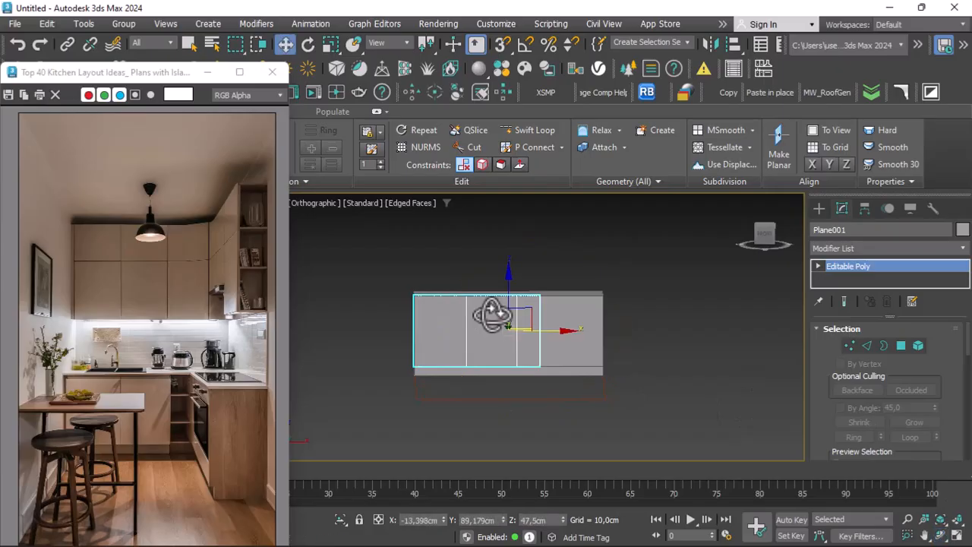
pyautogui.scroll(2, 416, 319)
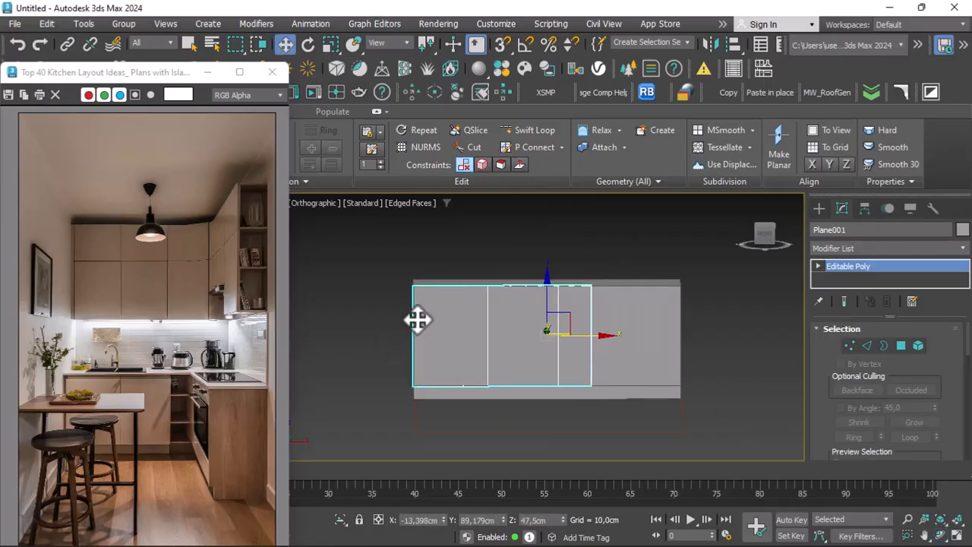
pyautogui.scroll(2, 572, 264)
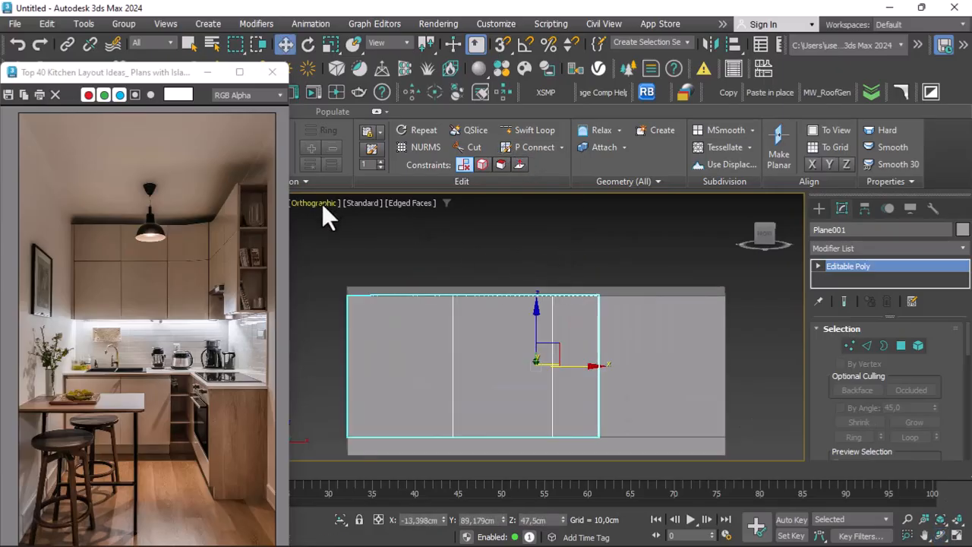
pyautogui.click(322, 204)
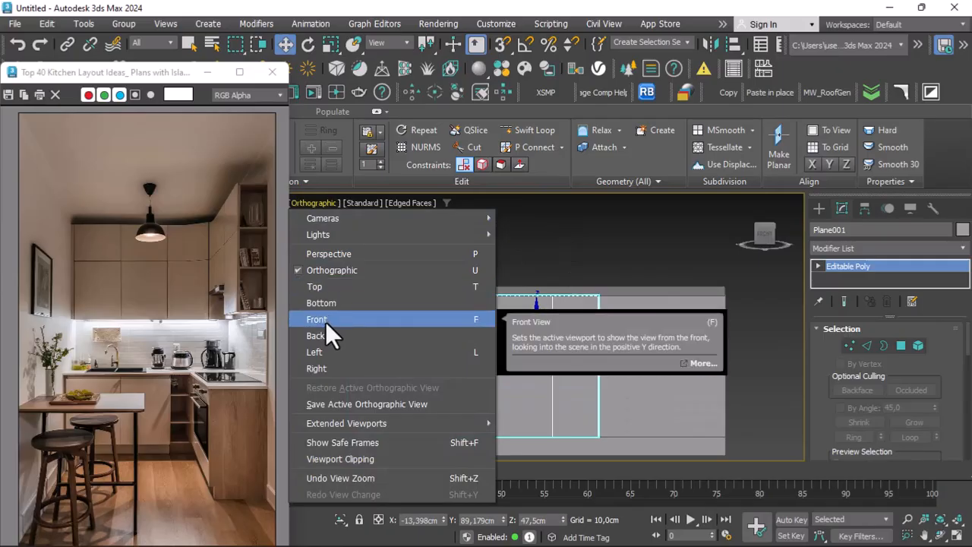
pyautogui.click(327, 320)
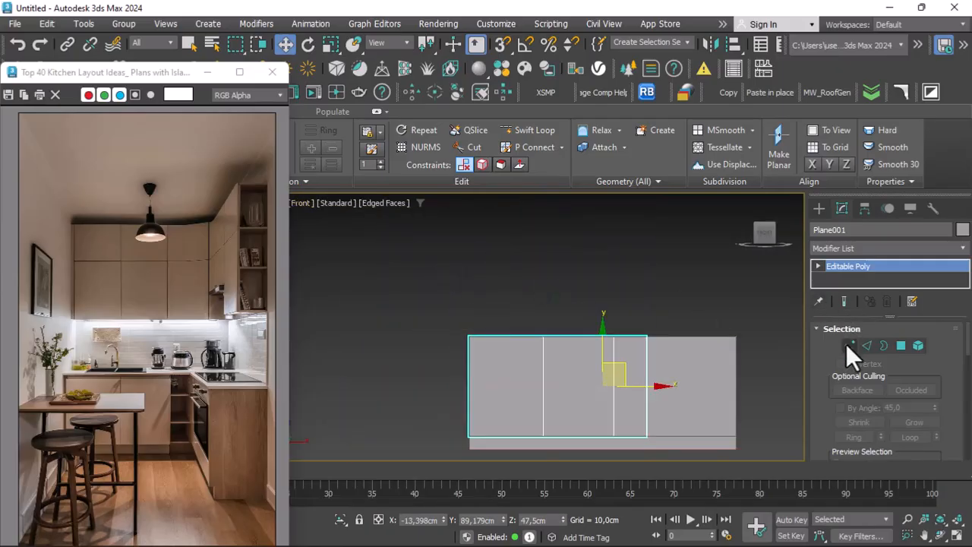
# Lower the door-front plane's top row of vertices to about Z 82.2 cm and leave vertex editing.
pyautogui.press('1')
pyautogui.moveTo(413, 288); pyautogui.dragTo(630, 334)
pyautogui.scroll(5, 600, 345)
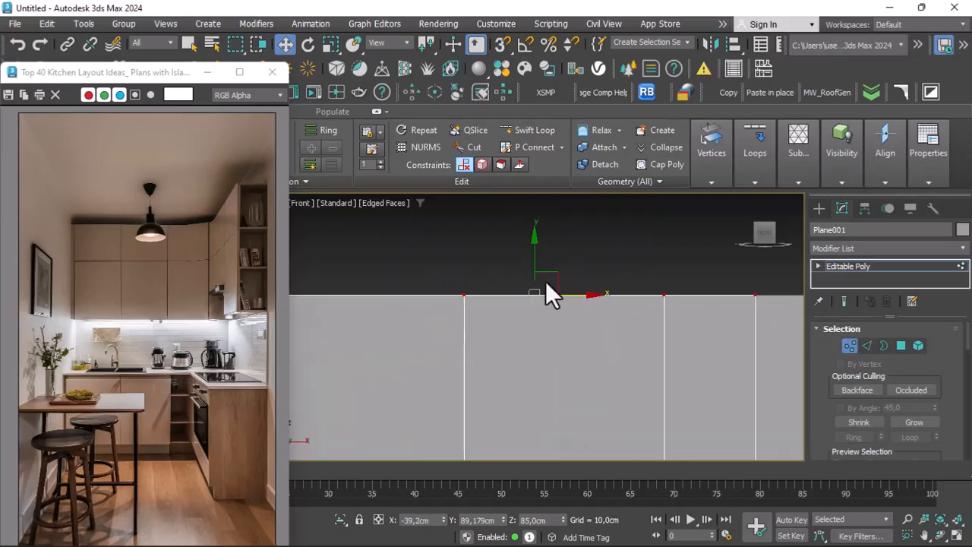
pyautogui.moveTo(537, 260); pyautogui.dragTo(536, 270)
pyautogui.scroll(-3, 535, 274)
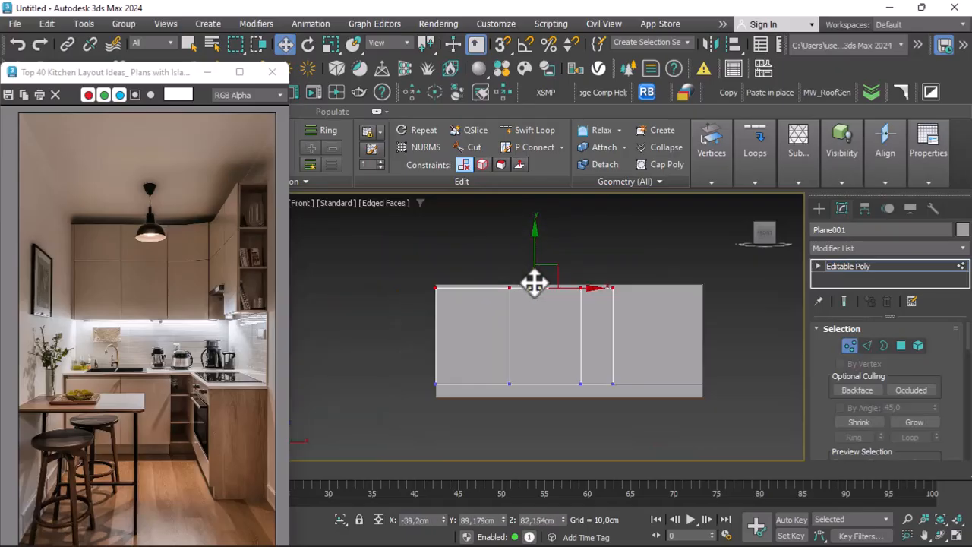
pyautogui.scroll(1, 507, 291)
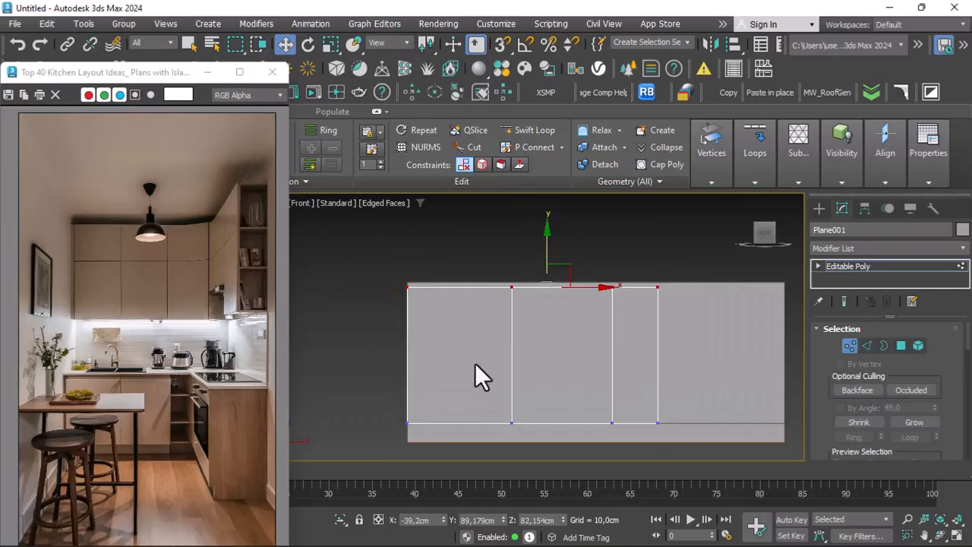
pyautogui.scroll(-2, 476, 369)
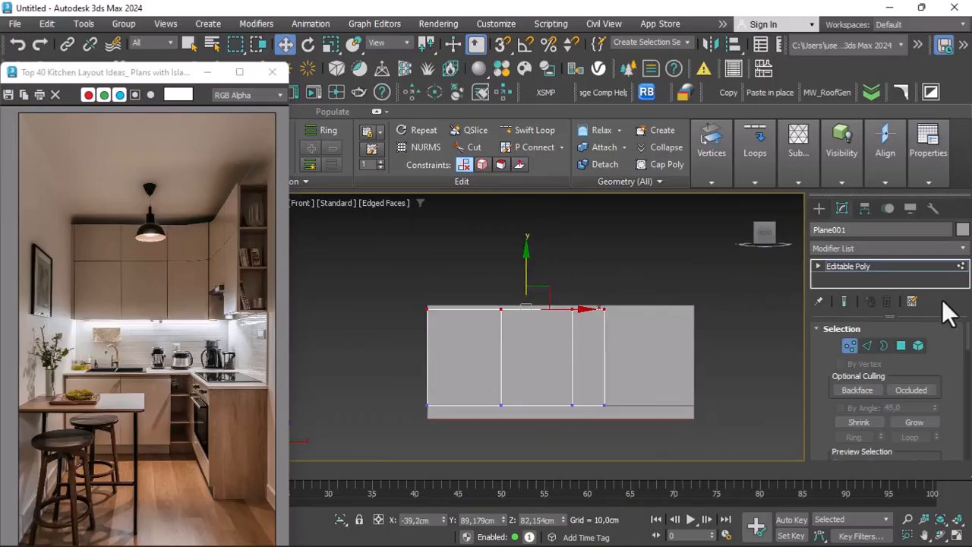
pyautogui.click(950, 268)
# Insert a vertical Swift Loop on the base cabinet box at about X 19.4 cm, beside the door-front plane's right edge.
pyautogui.click(710, 298)
pyautogui.click(657, 357)
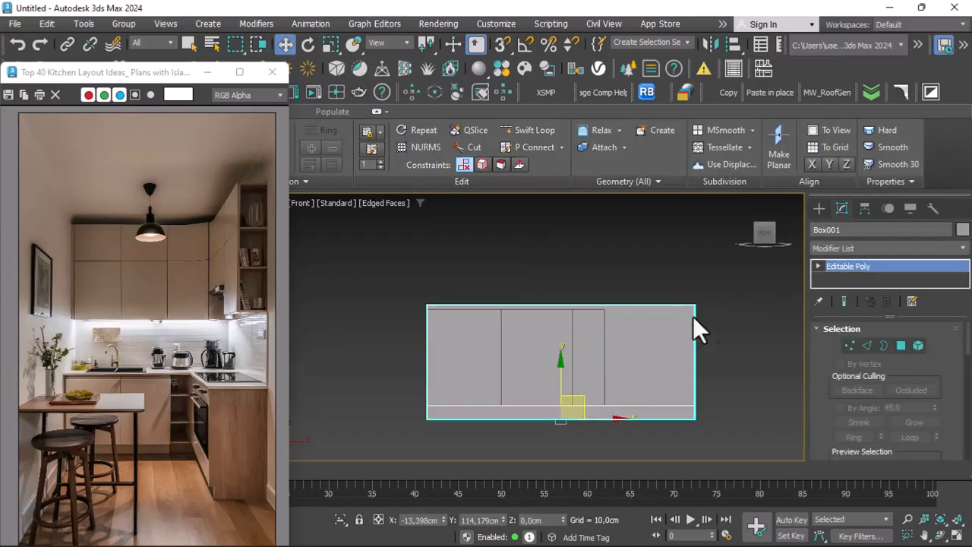
pyautogui.scroll(2, 612, 330)
pyautogui.click(524, 131)
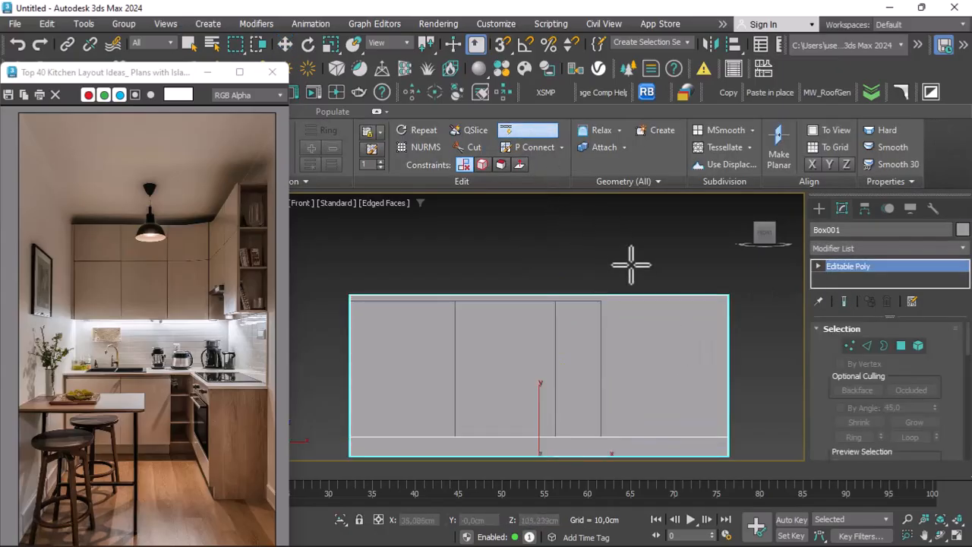
pyautogui.scroll(2, 609, 292)
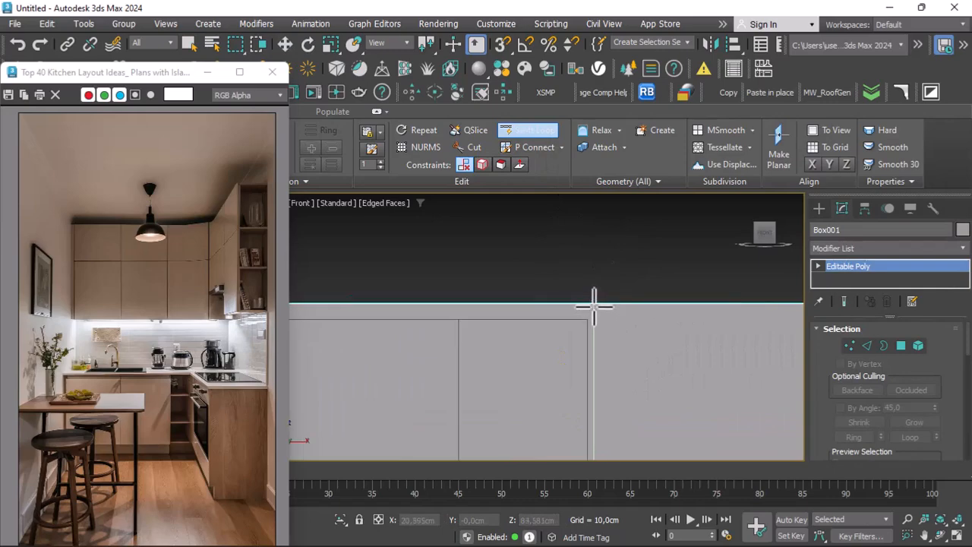
pyautogui.scroll(2, 592, 304)
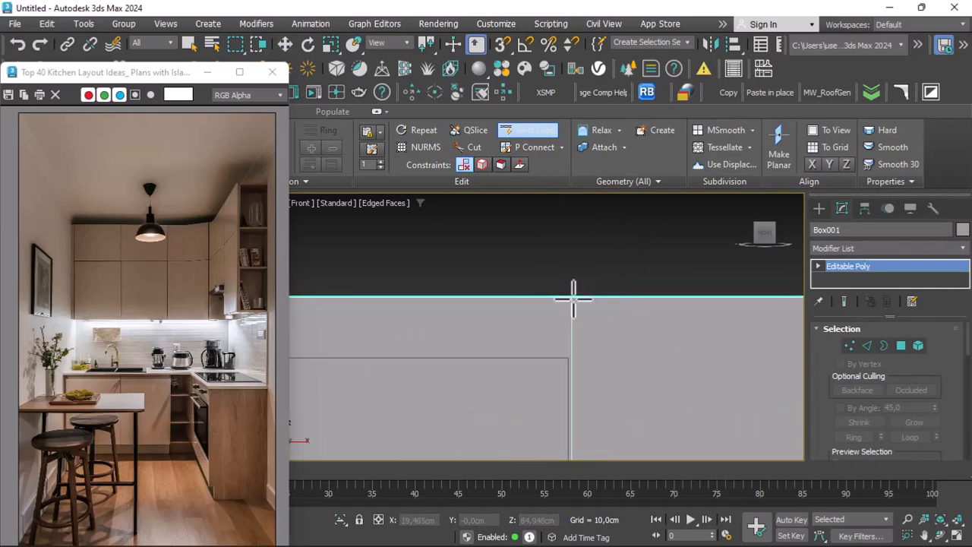
pyautogui.scroll(-2, 575, 308)
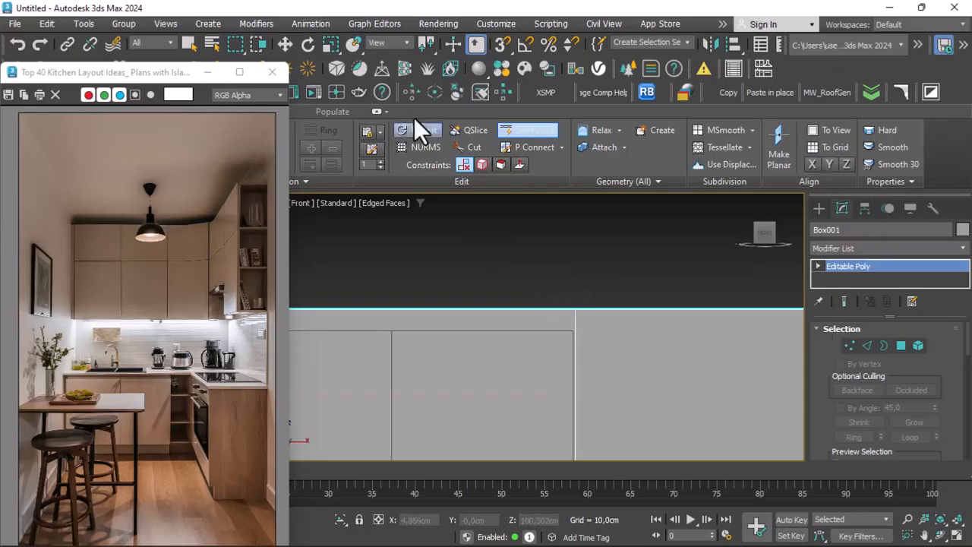
pyautogui.click(289, 47)
pyautogui.click(551, 278)
pyautogui.scroll(-3, 550, 278)
pyautogui.click(563, 327)
pyautogui.scroll(-2, 560, 322)
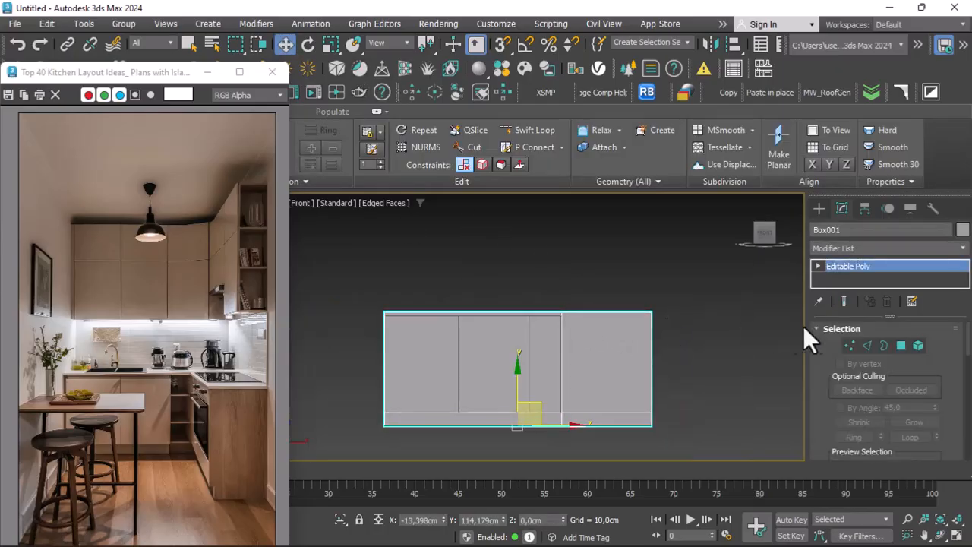
# Extend the cabinet's two front faces right of the new loop forward to about Y -75.3 cm, forming the L-shaped leg.
pyautogui.click(899, 347)
pyautogui.click(612, 353)
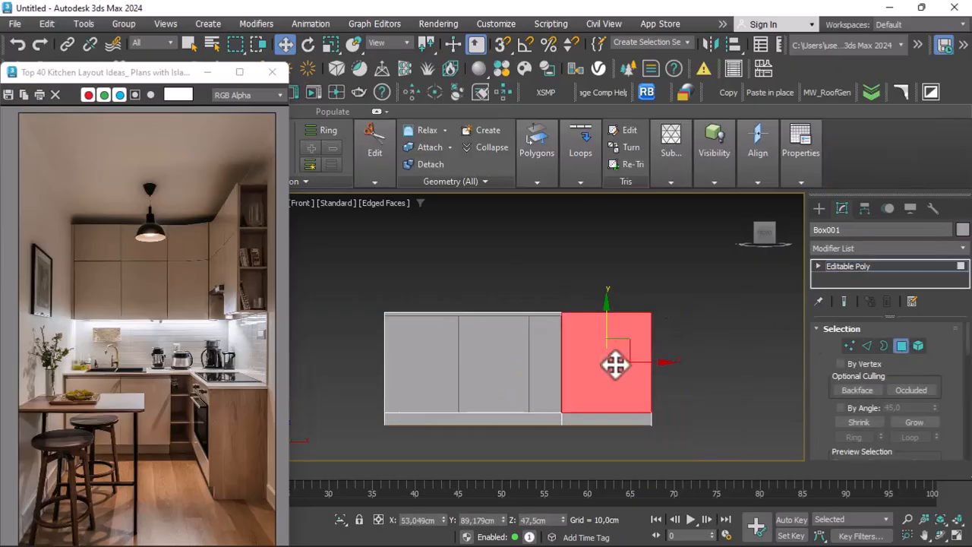
pyautogui.keyDown('ctrl'); pyautogui.click(579, 418); pyautogui.keyUp('ctrl')
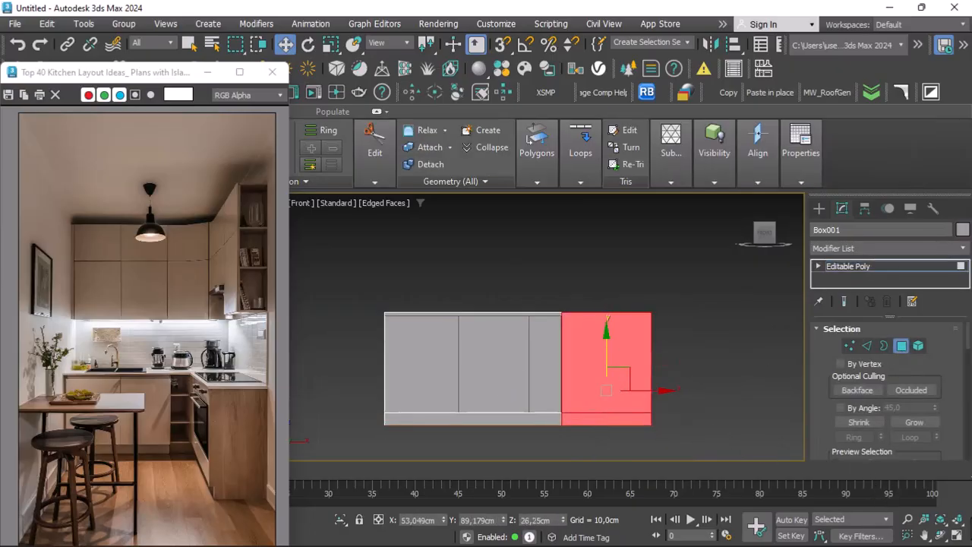
pyautogui.click(942, 534)
pyautogui.moveTo(640, 370); pyautogui.dragTo(610, 319)
pyautogui.keyDown('shift'); pyautogui.moveTo(575, 377); pyautogui.dragTo(695, 487); pyautogui.keyUp('shift')
pyautogui.scroll(-2, 488, 291)
pyautogui.scroll(2, 569, 344)
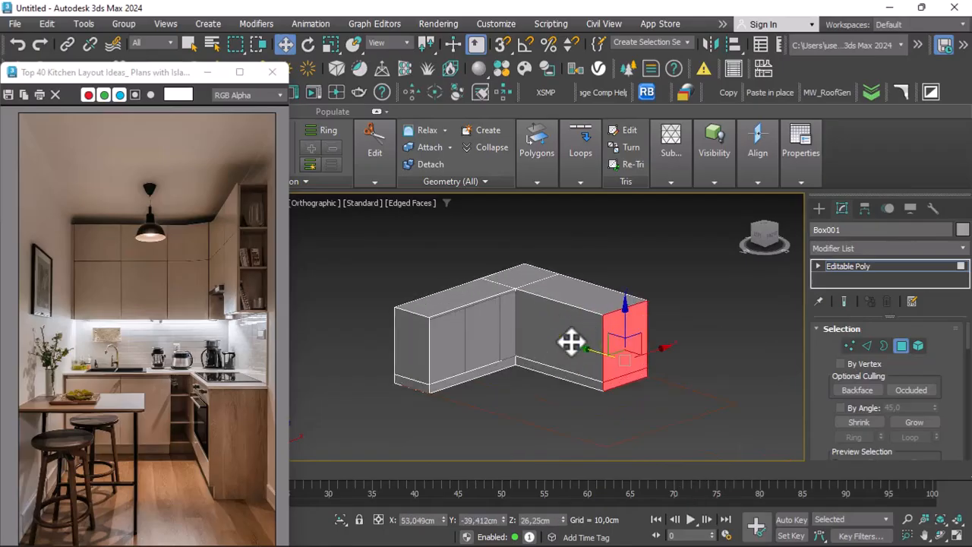
pyautogui.moveTo(618, 367); pyautogui.dragTo(626, 392)
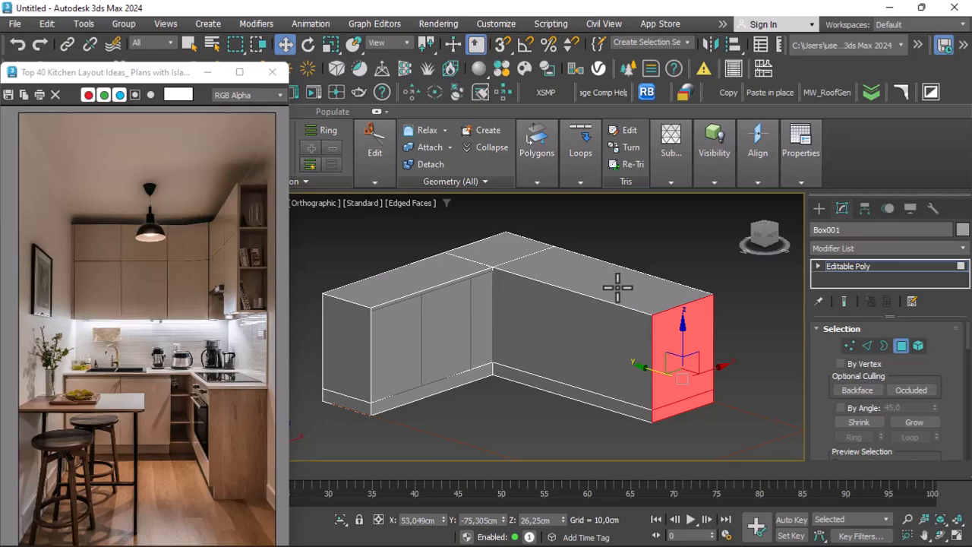
pyautogui.scroll(-3, 583, 327)
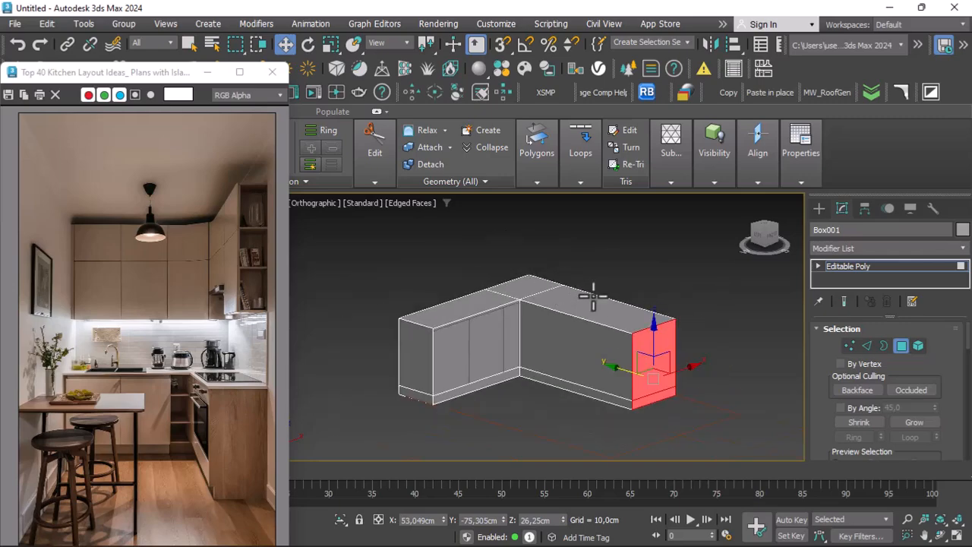
# Leave polygon editing, deselect the cabinet and switch the viewport to Perspective.
pyautogui.click(953, 269)
pyautogui.click(698, 279)
pyautogui.click(372, 243)
pyautogui.scroll(2, 372, 243)
pyautogui.click(314, 203)
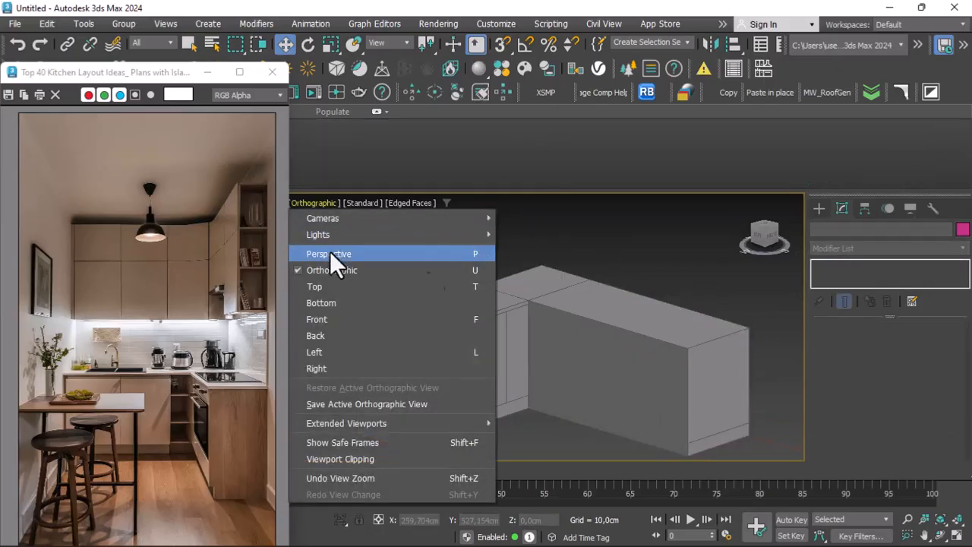
pyautogui.click(330, 253)
# Start extruding the door-front plane's two inner vertical edges with a 10 cm height and a width of about 0.35 cm.
pyautogui.click(477, 342)
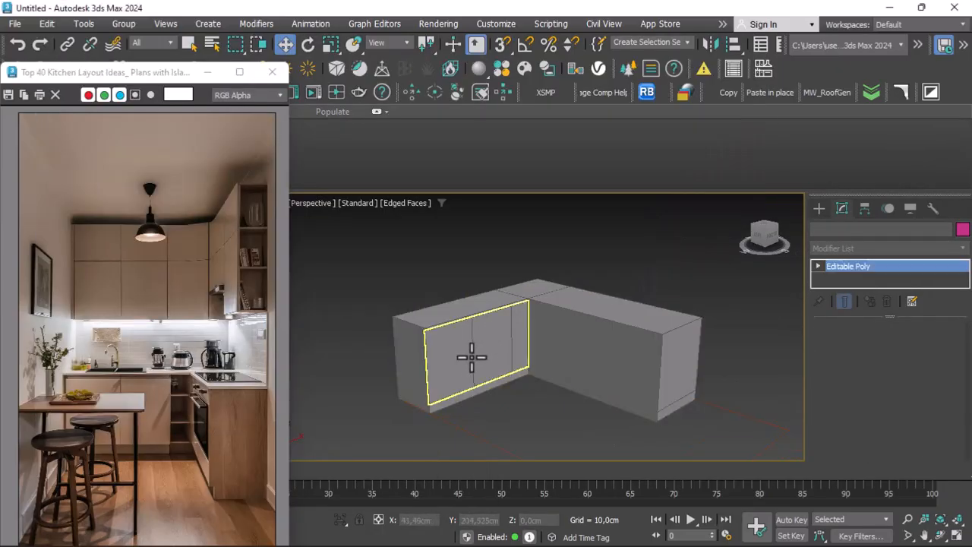
pyautogui.scroll(2, 477, 345)
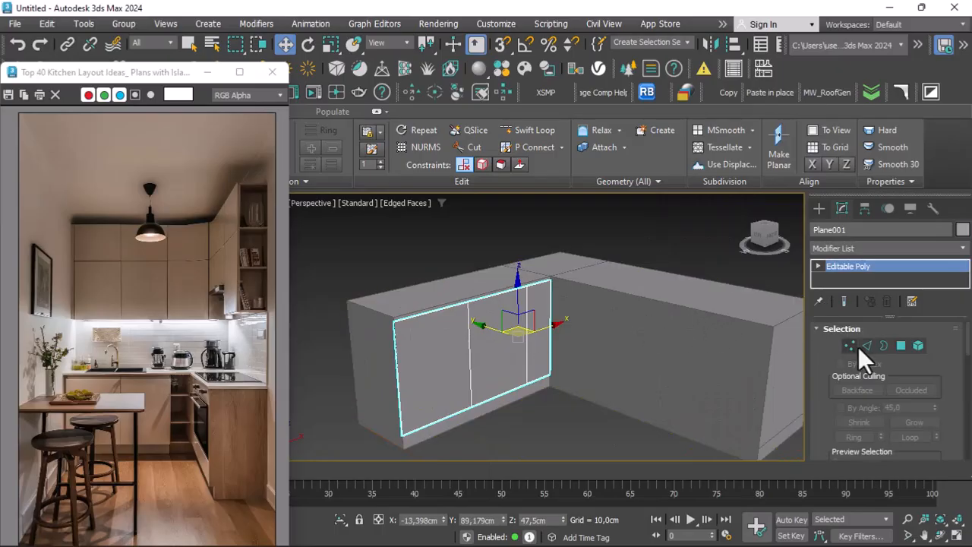
pyautogui.click(473, 326)
pyautogui.scroll(4, 479, 311)
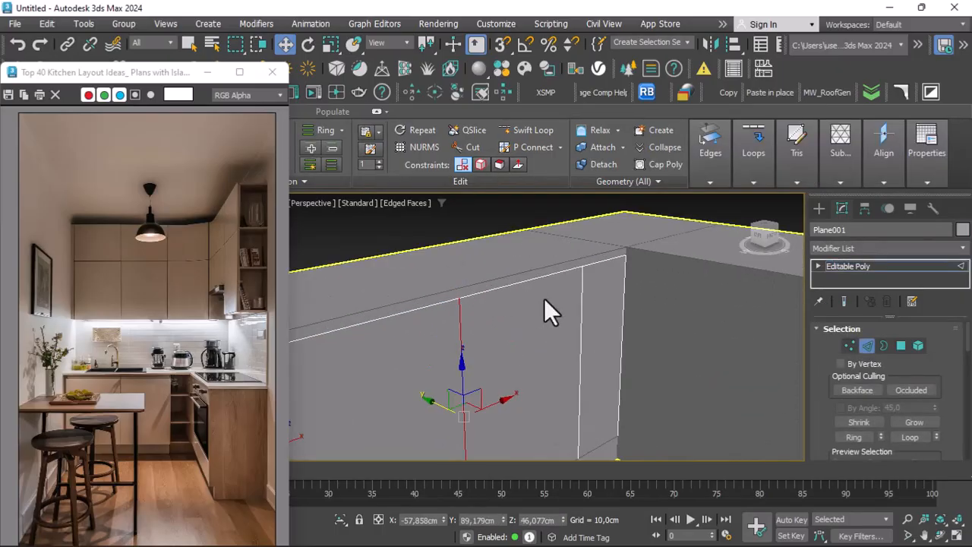
pyautogui.keyDown('ctrl'); pyautogui.click(584, 293); pyautogui.keyUp('ctrl')
pyautogui.scroll(-5, 473, 281)
pyautogui.scroll(5, 556, 289)
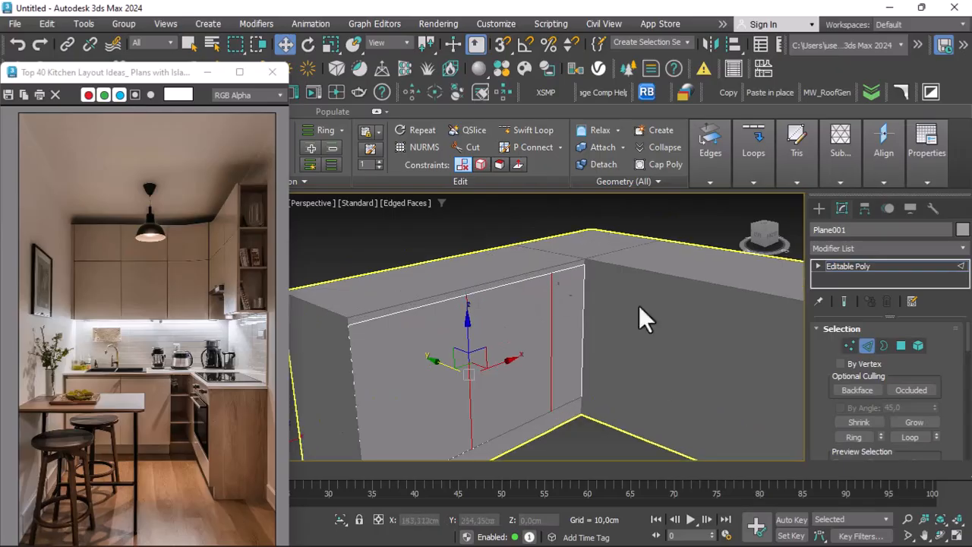
pyautogui.scroll(-3, 942, 350)
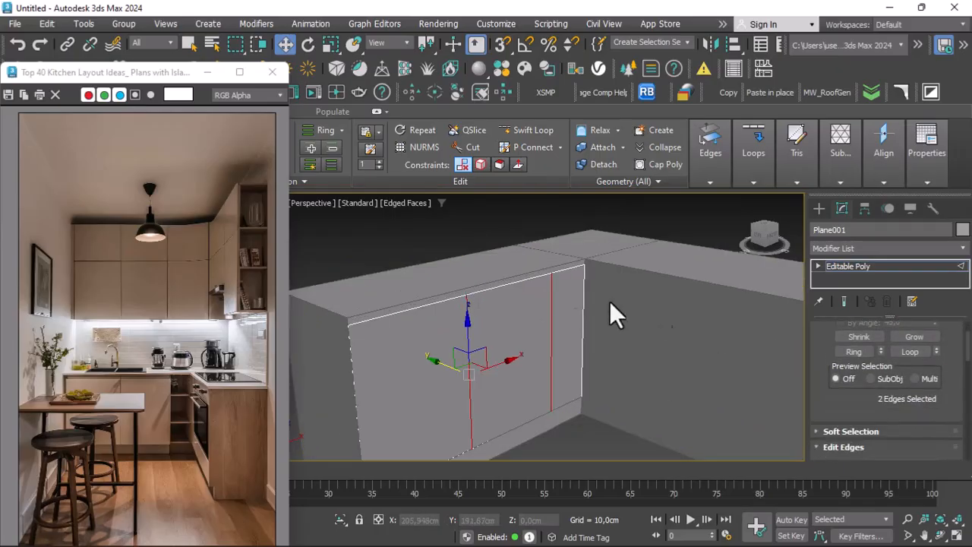
pyautogui.scroll(-2, 886, 390)
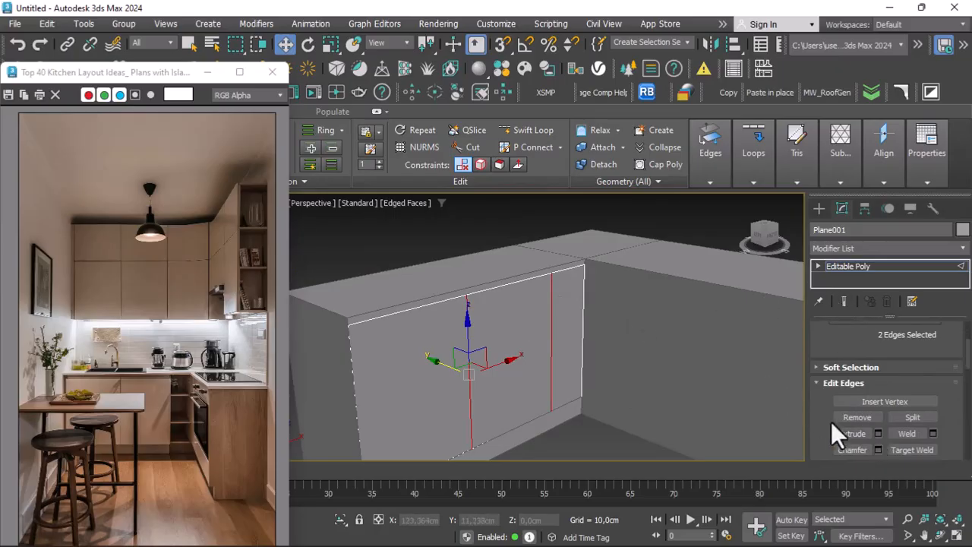
pyautogui.click(878, 433)
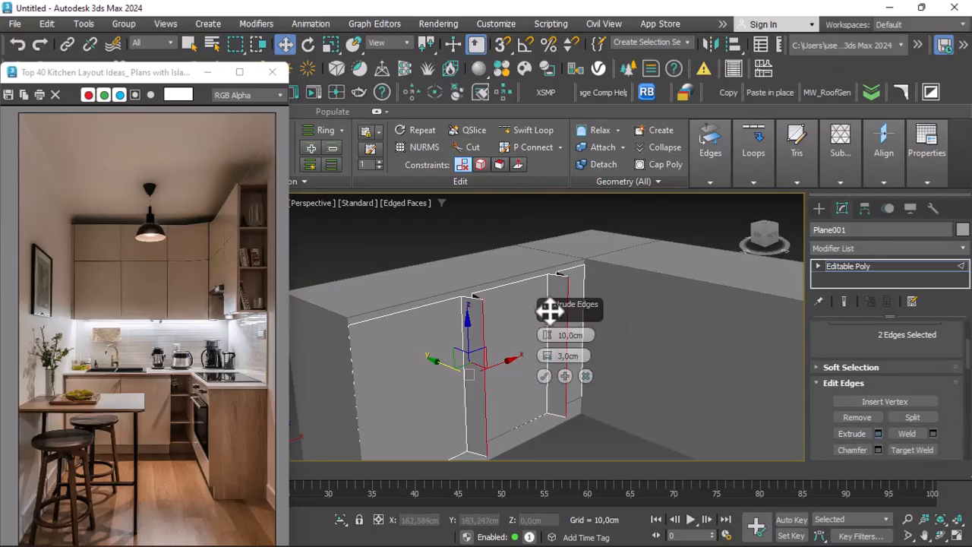
pyautogui.scroll(3, 503, 303)
pyautogui.scroll(2, 452, 290)
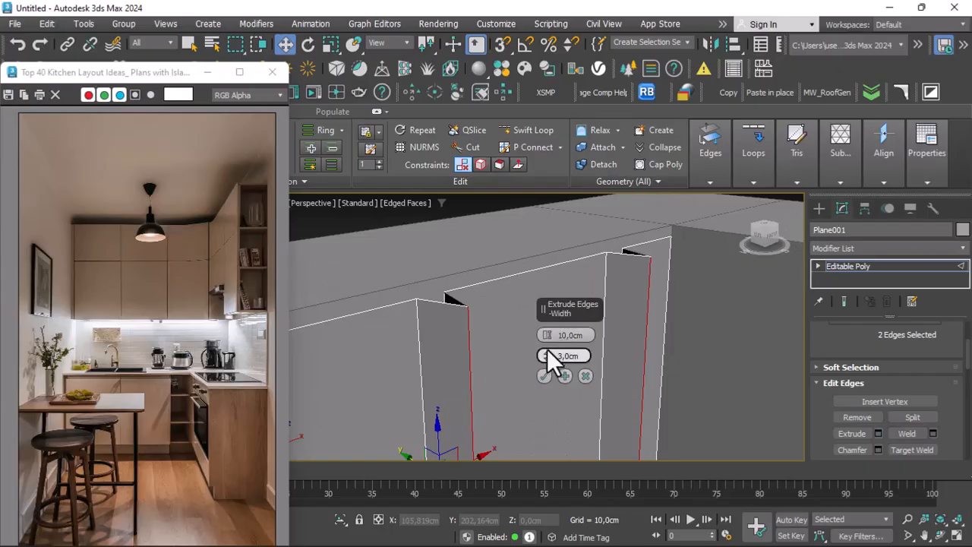
pyautogui.moveTo(547, 360)
pyautogui.mouseDown()
pyautogui.moveTo(552, 376)
pyautogui.moveTo(538, 368)
pyautogui.mouseUp()
# Set the edge extrusion's width to 0.2 cm, checking it from above, and apply it.
pyautogui.scroll(5, 436, 278)
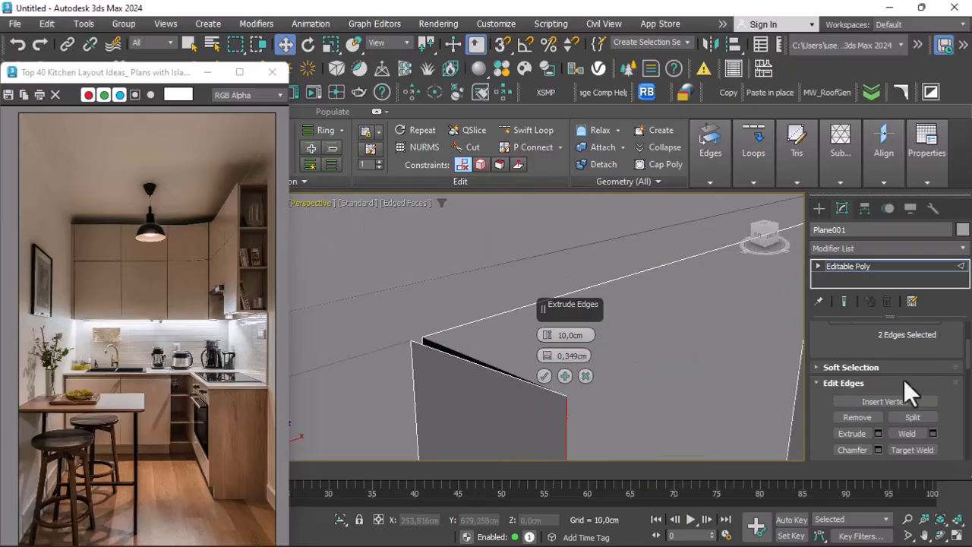
pyautogui.click(942, 533)
pyautogui.moveTo(527, 336)
pyautogui.mouseDown()
pyautogui.moveTo(499, 336)
pyautogui.moveTo(538, 304)
pyautogui.moveTo(521, 319)
pyautogui.mouseUp()
pyautogui.scroll(5, 489, 315)
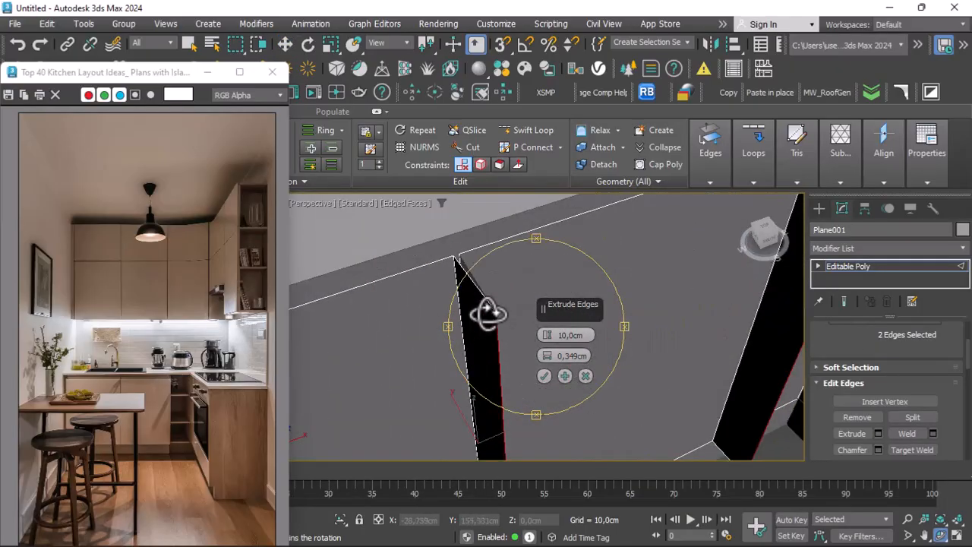
pyautogui.scroll(2, 464, 247)
pyautogui.rightClick(464, 248)
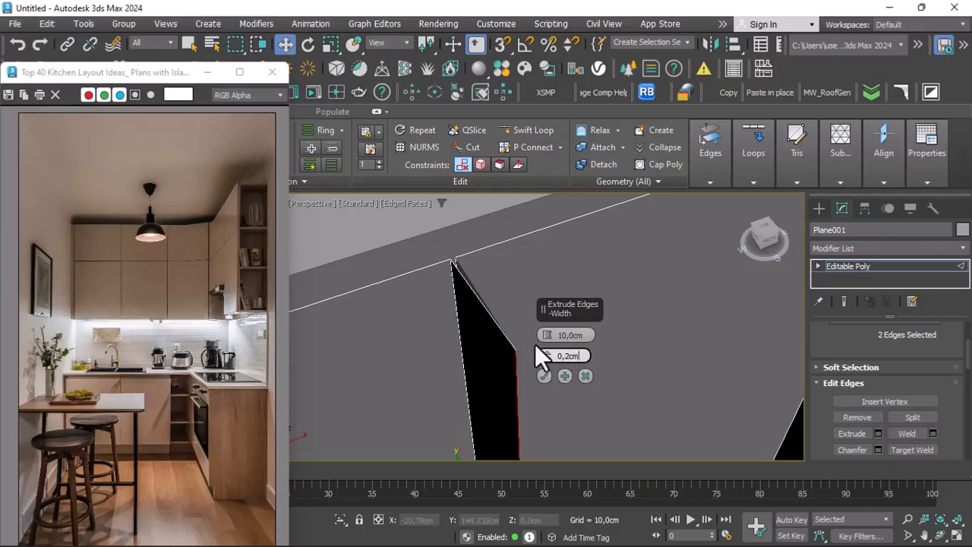
pyautogui.scroll(-2, 516, 329)
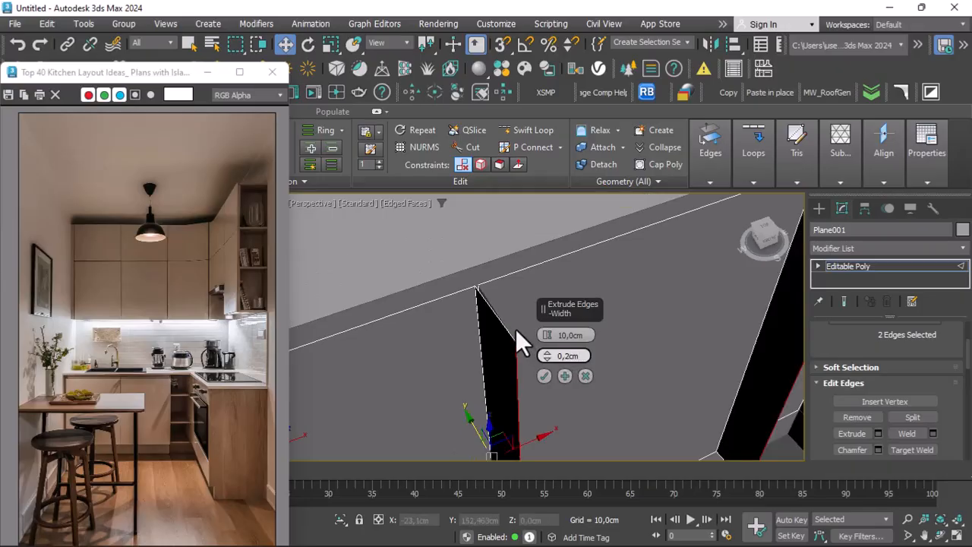
pyautogui.click(548, 374)
# Delete the two extruded edges to open narrow gaps between the door panels, and leave edge editing.
pyautogui.scroll(-3, 507, 341)
pyautogui.scroll(3, 510, 341)
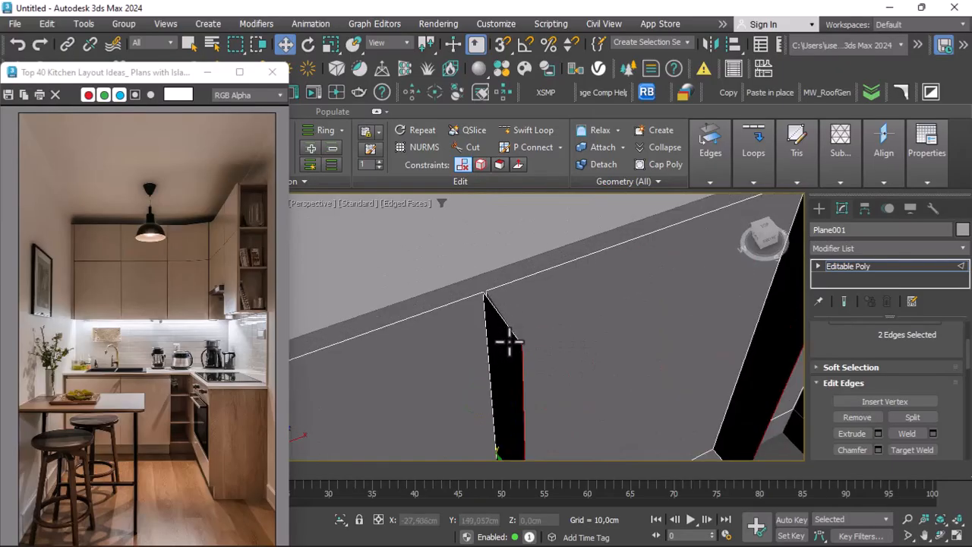
pyautogui.scroll(-2, 509, 343)
pyautogui.scroll(2, 512, 345)
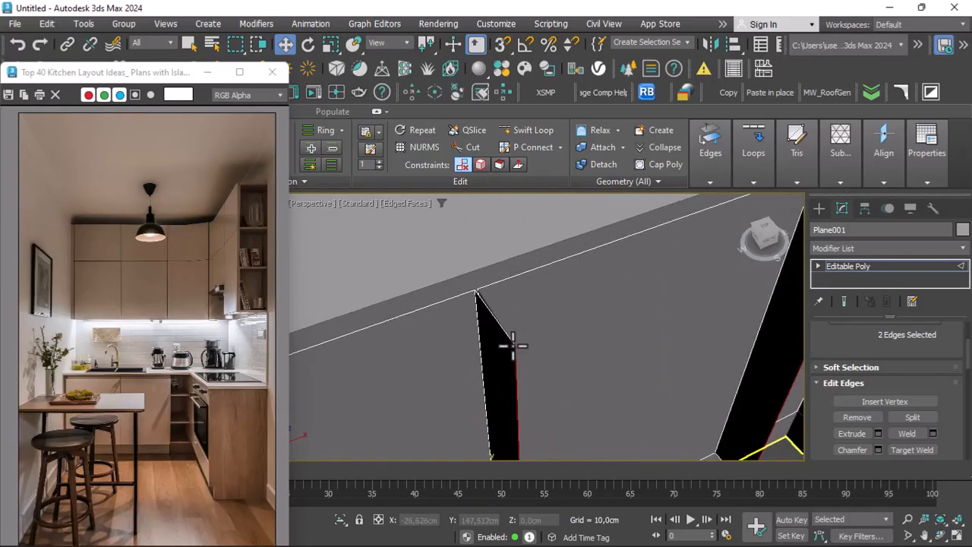
pyautogui.hotkey('ctrl', 'z')
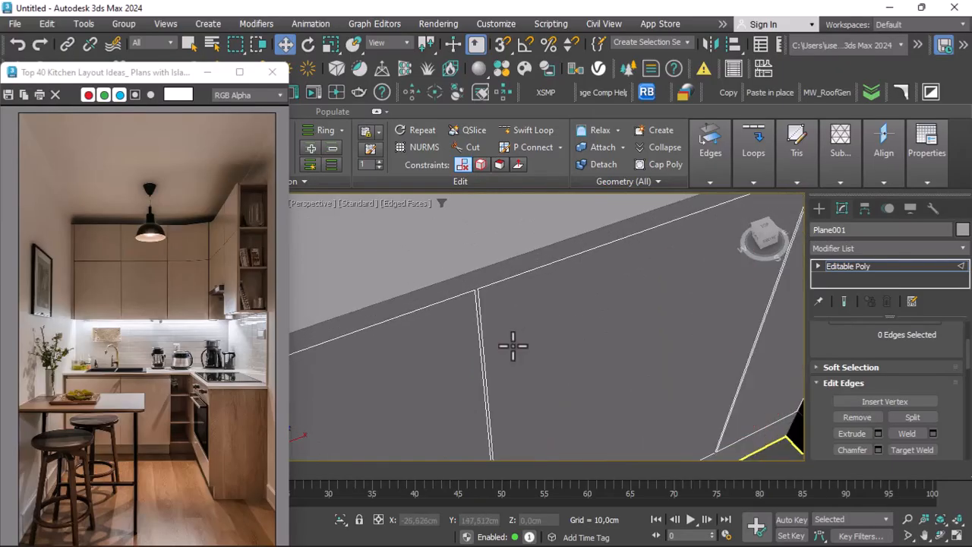
pyautogui.scroll(-3, 465, 342)
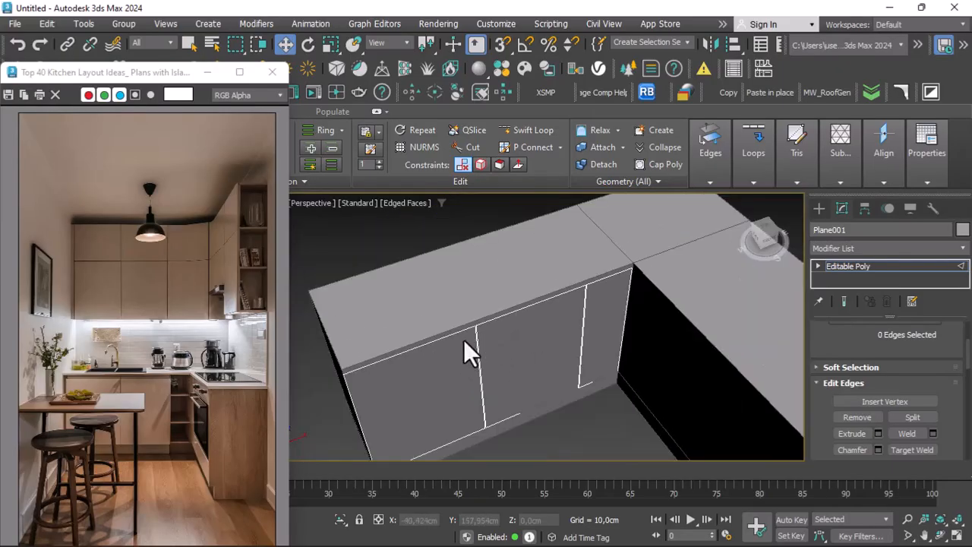
pyautogui.click(957, 264)
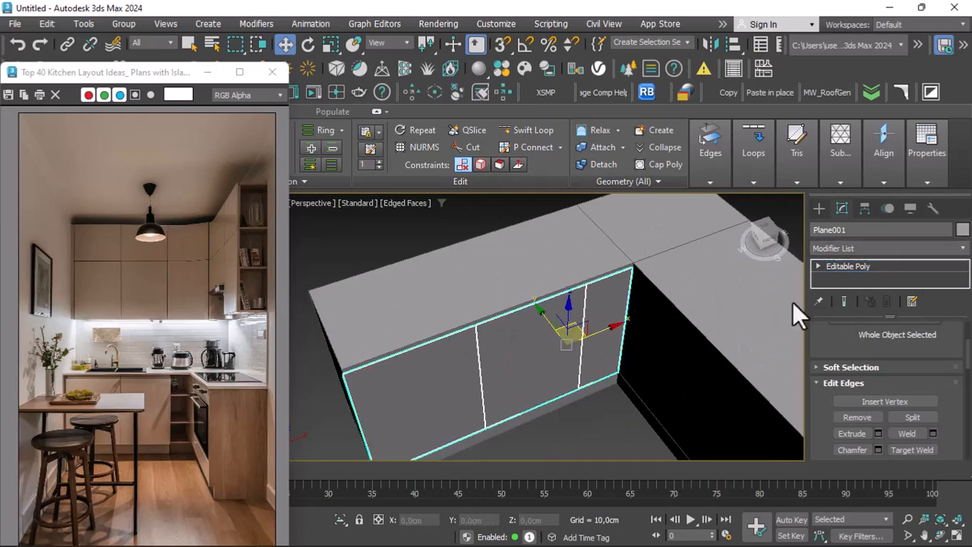
# Examine the gaps between the door panels and the plane's fit against the cabinet from a closer, rotated view.
pyautogui.click(941, 536)
pyautogui.moveTo(585, 347); pyautogui.dragTo(560, 317)
pyautogui.rightClick(559, 319)
pyautogui.scroll(3, 498, 336)
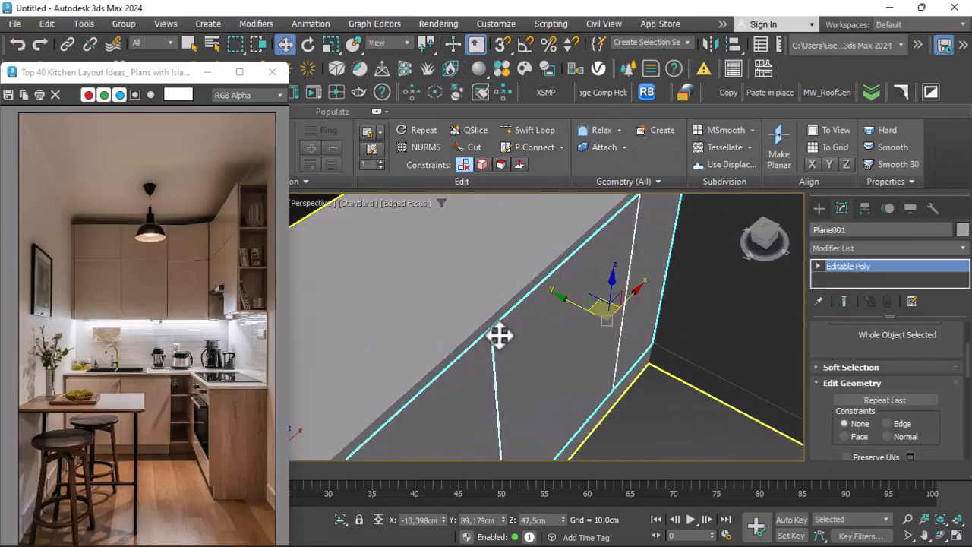
pyautogui.scroll(3, 478, 323)
pyautogui.scroll(-4, 494, 321)
pyautogui.scroll(-4, 494, 314)
pyautogui.scroll(4, 494, 321)
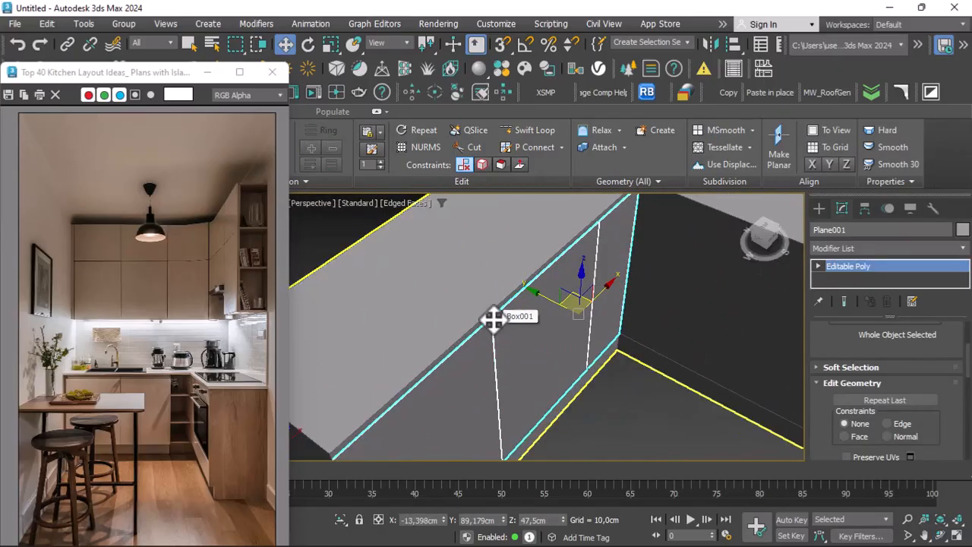
# Apply a Shell modifier to the plane that forms the door fronts.
pyautogui.click(838, 249)
pyautogui.scroll(-1, 866, 423)
pyautogui.scroll(-15, 860, 473)
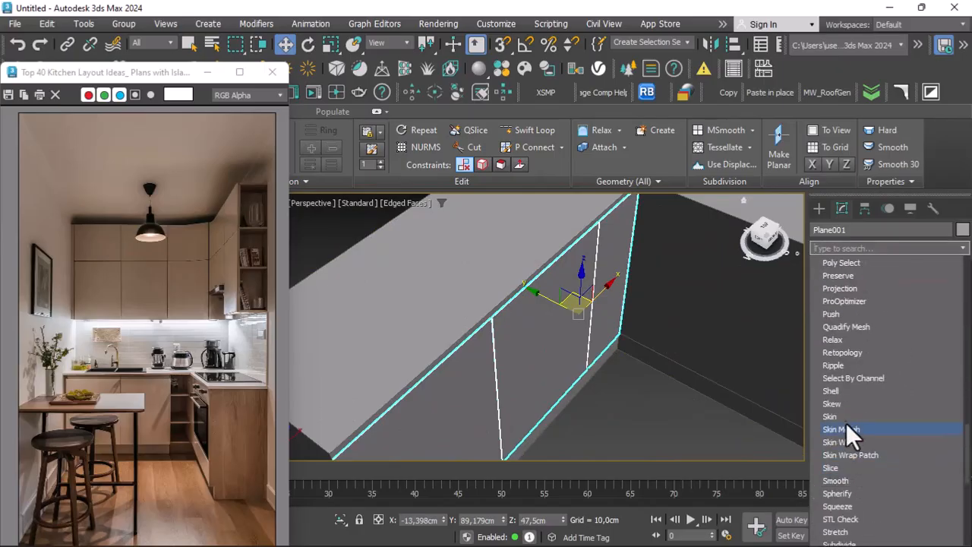
pyautogui.click(832, 390)
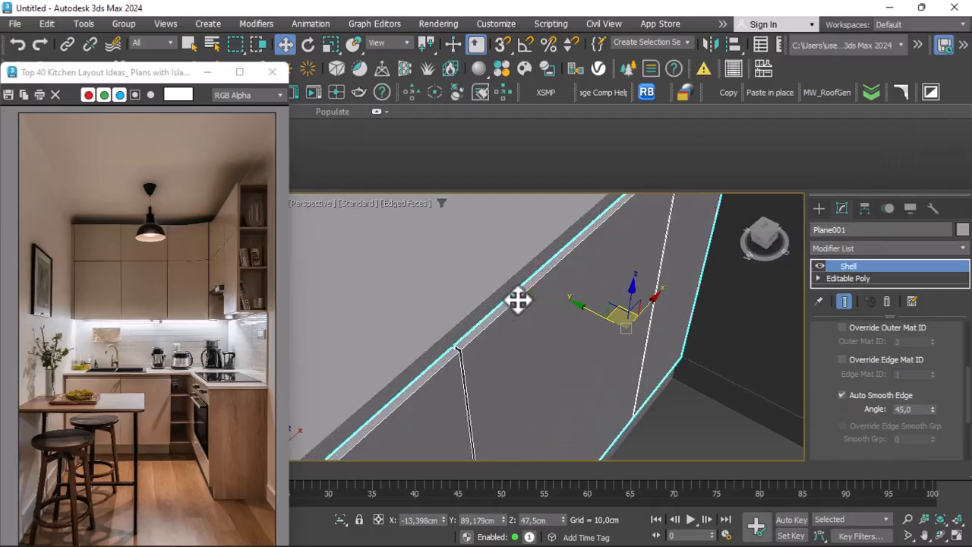
pyautogui.scroll(5, 911, 356)
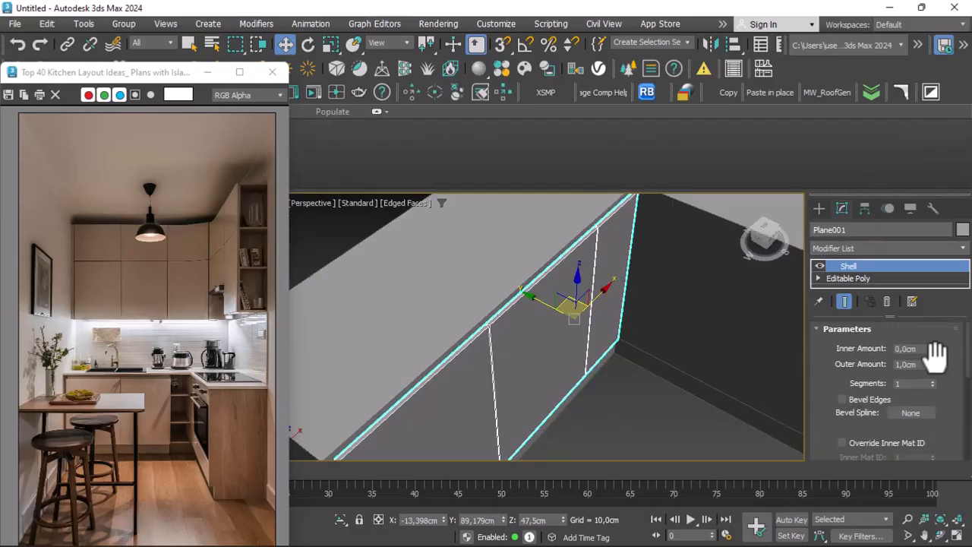
# Set the shell's outer amount to 2 cm with the inner amount at 0, and deselect the door fronts.
pyautogui.moveTo(933, 347); pyautogui.dragTo(917, 306)
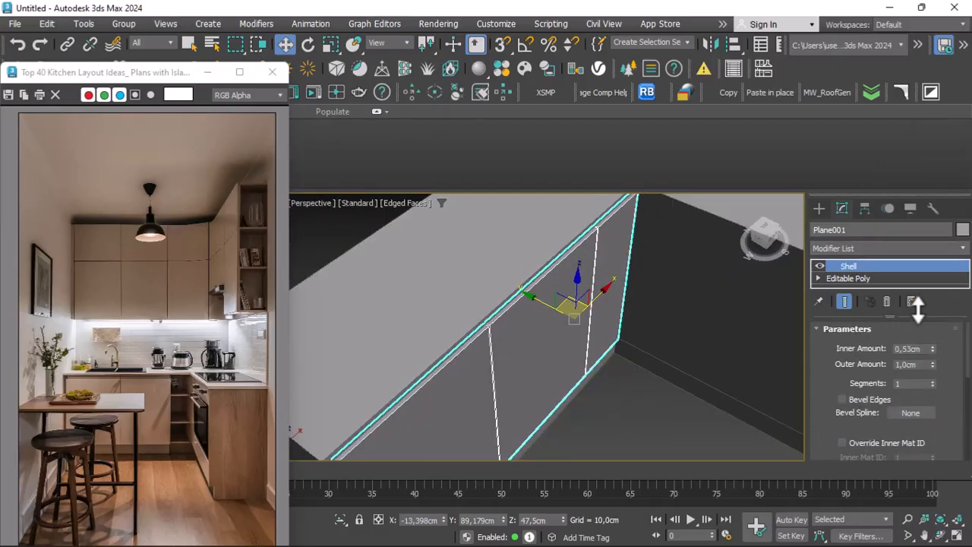
pyautogui.rightClick(918, 312)
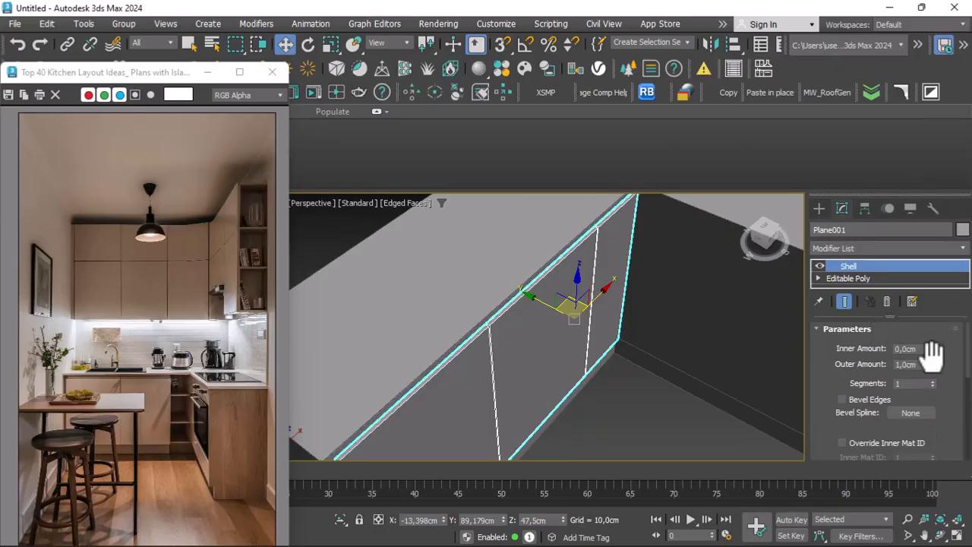
pyautogui.moveTo(933, 365); pyautogui.dragTo(881, 293)
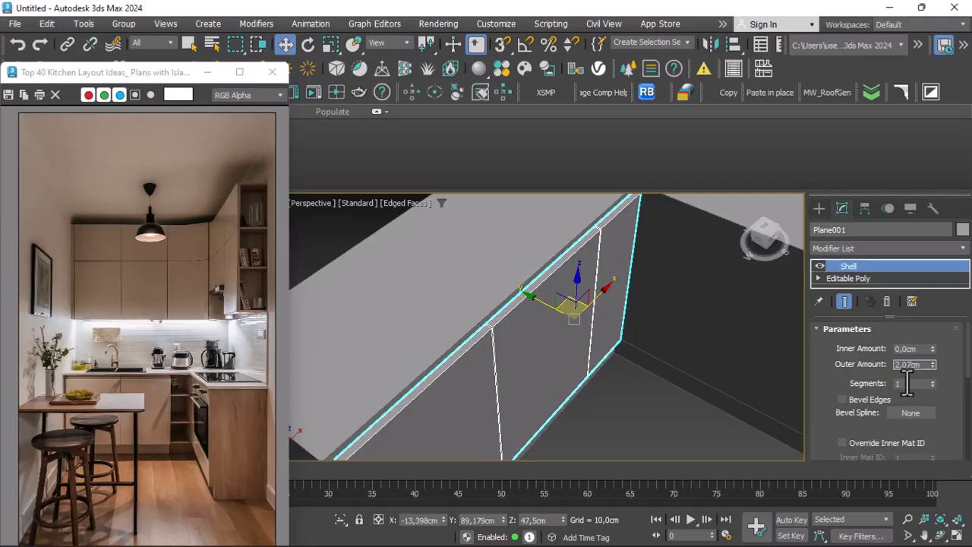
pyautogui.press('Return')
pyautogui.click(633, 424)
pyautogui.scroll(-4, 431, 330)
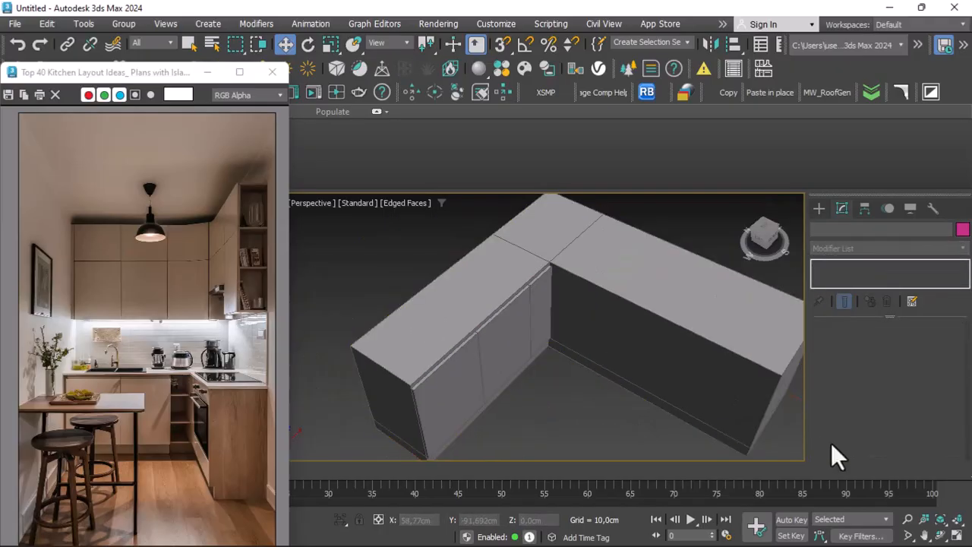
# Convert the shelled door fronts to an editable poly and show the model in the Front view.
pyautogui.click(939, 535)
pyautogui.moveTo(559, 315); pyautogui.dragTo(509, 283)
pyautogui.rightClick(508, 283)
pyautogui.click(531, 325)
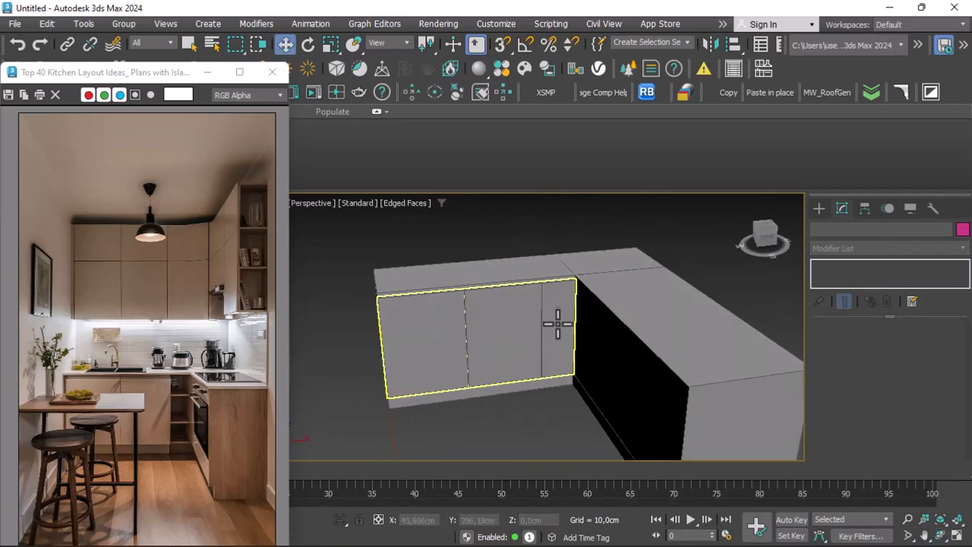
pyautogui.scroll(3, 562, 284)
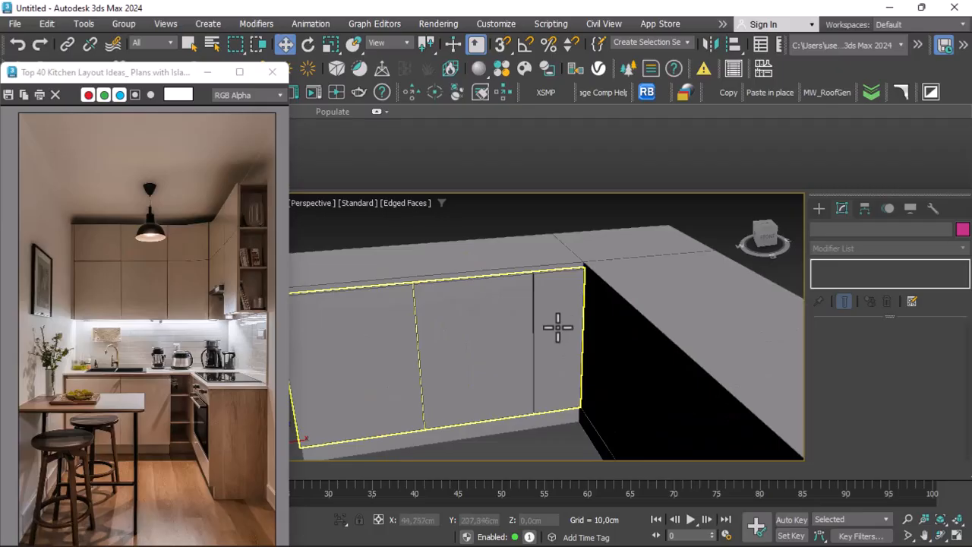
pyautogui.scroll(2, 559, 319)
pyautogui.scroll(-2, 546, 323)
pyautogui.click(558, 317)
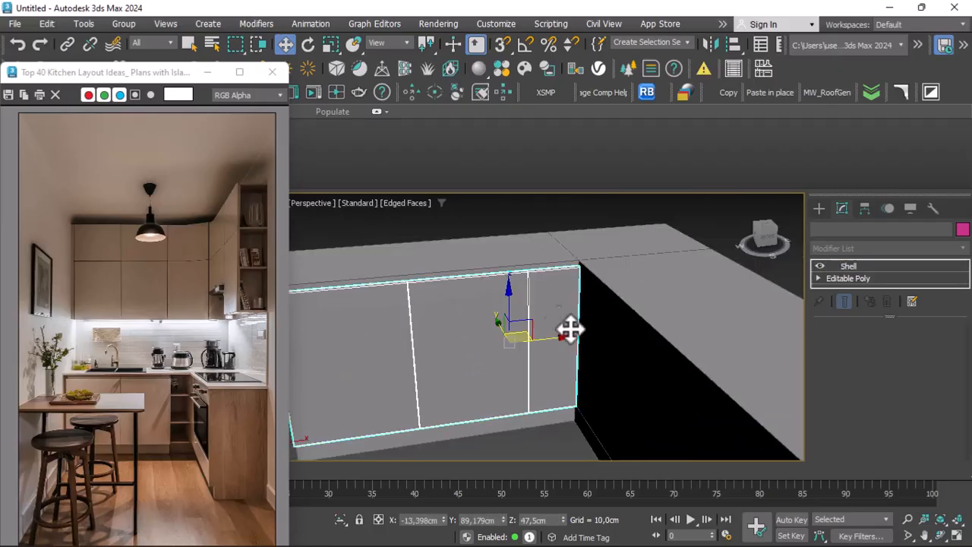
pyautogui.rightClick(514, 342)
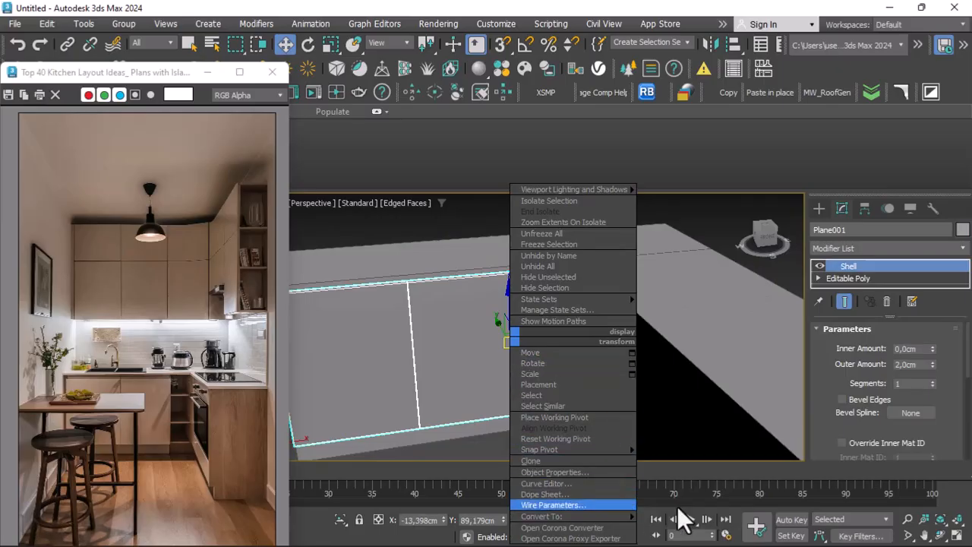
pyautogui.moveTo(630, 517)
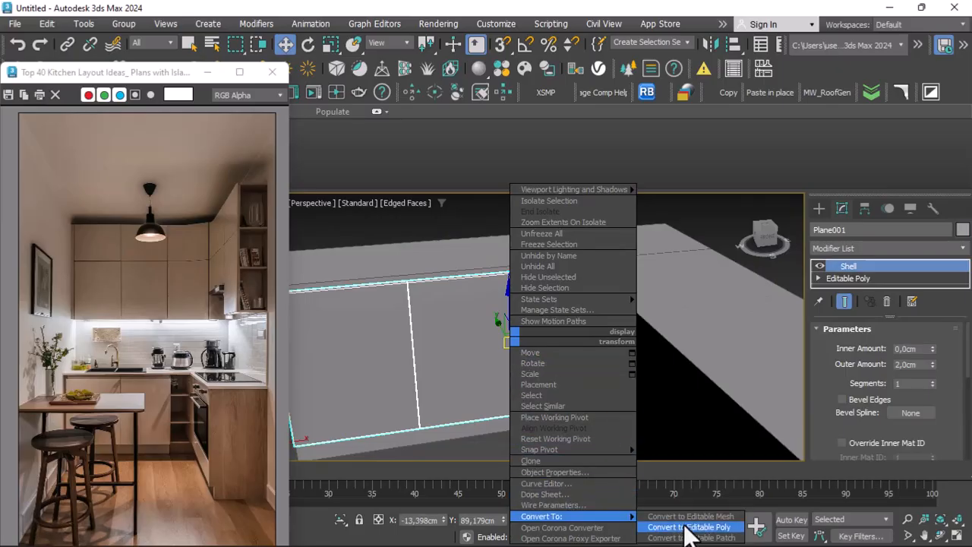
pyautogui.click(685, 526)
pyautogui.click(310, 204)
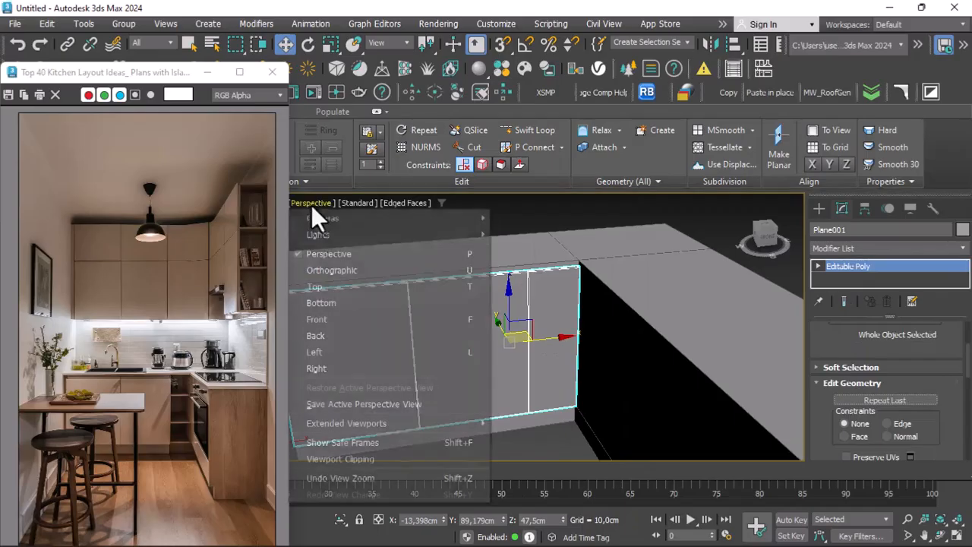
pyautogui.click(324, 323)
pyautogui.scroll(4, 534, 274)
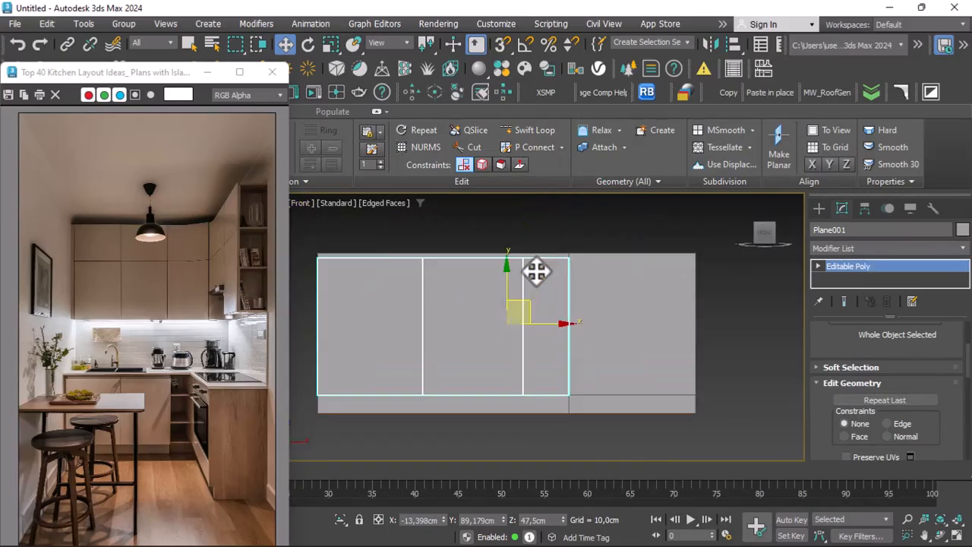
pyautogui.click(818, 267)
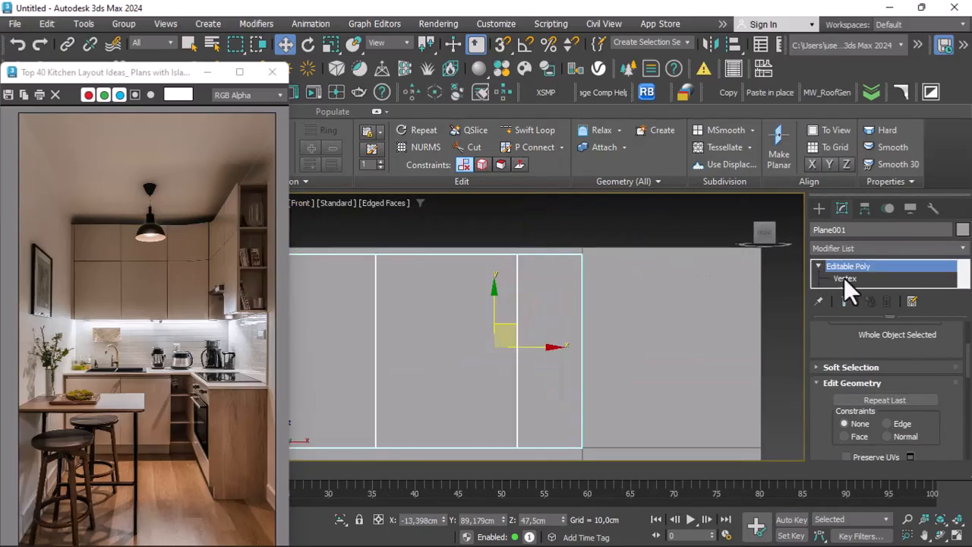
pyautogui.click(844, 278)
pyautogui.scroll(2, 578, 247)
pyautogui.scroll(4, 383, 242)
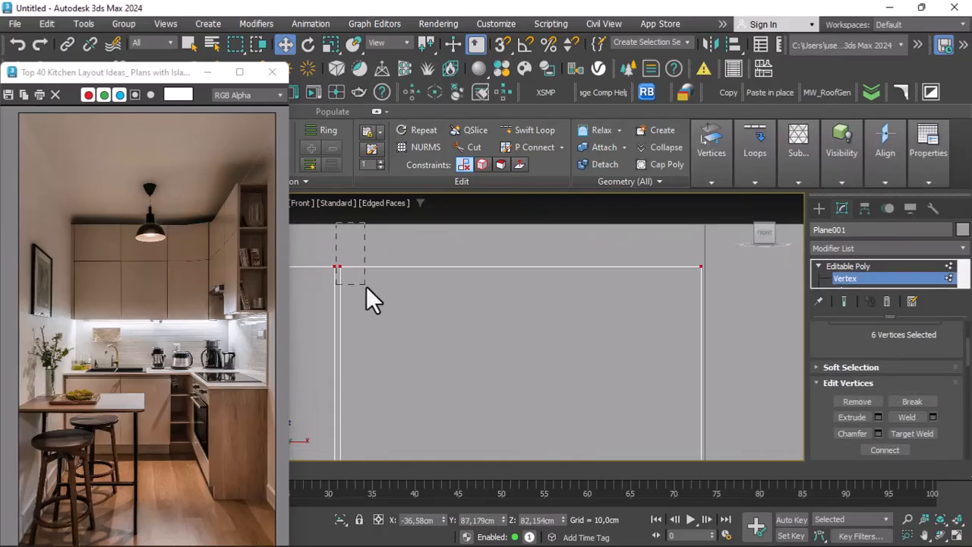
pyautogui.moveTo(371, 290); pyautogui.dragTo(339, 239)
pyautogui.scroll(4, 361, 246)
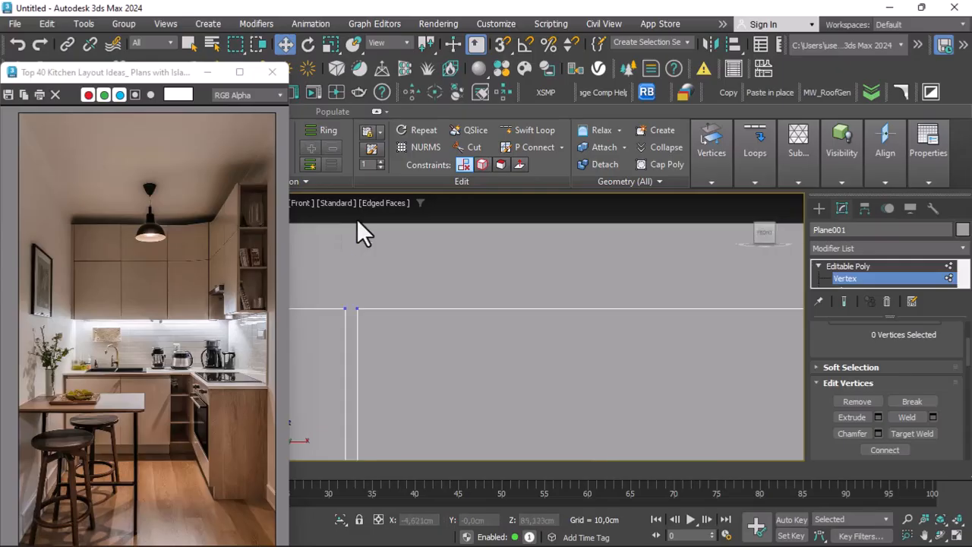
pyautogui.moveTo(397, 310); pyautogui.dragTo(406, 323)
pyautogui.scroll(5, 418, 296)
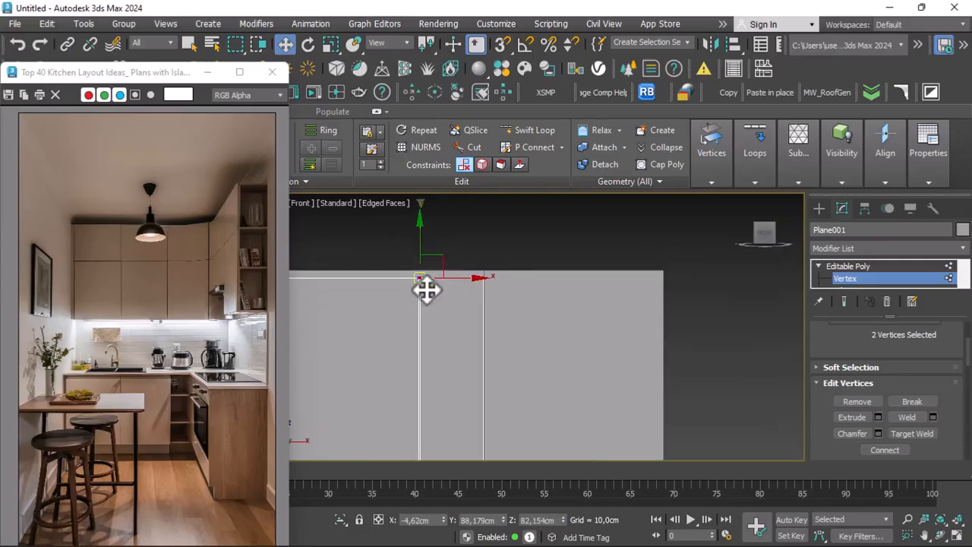
pyautogui.click(946, 279)
pyautogui.scroll(-2, 564, 256)
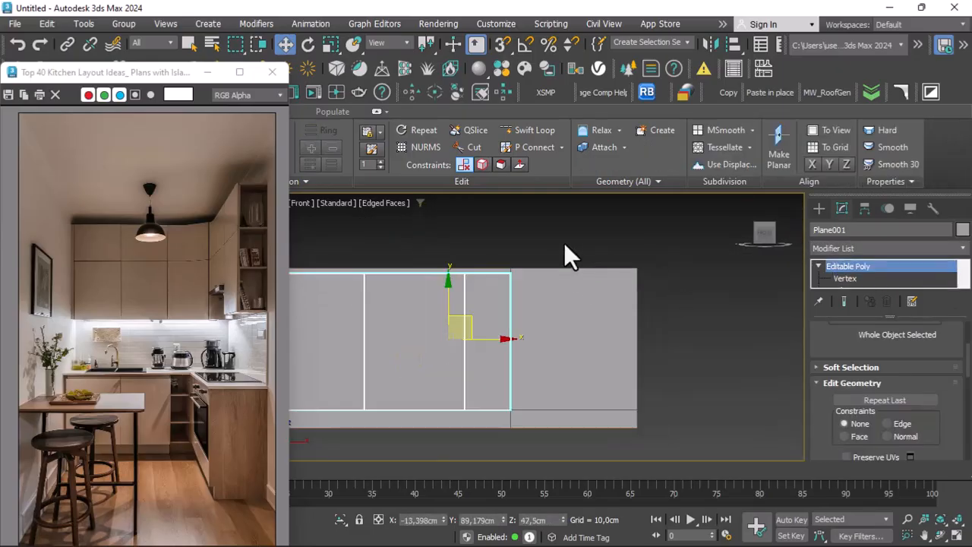
# Draw a box about 24 cm wide and 72 cm tall over the narrow door panel beside the corner, with snapping enabled.
pyautogui.click(564, 256)
pyautogui.click(819, 208)
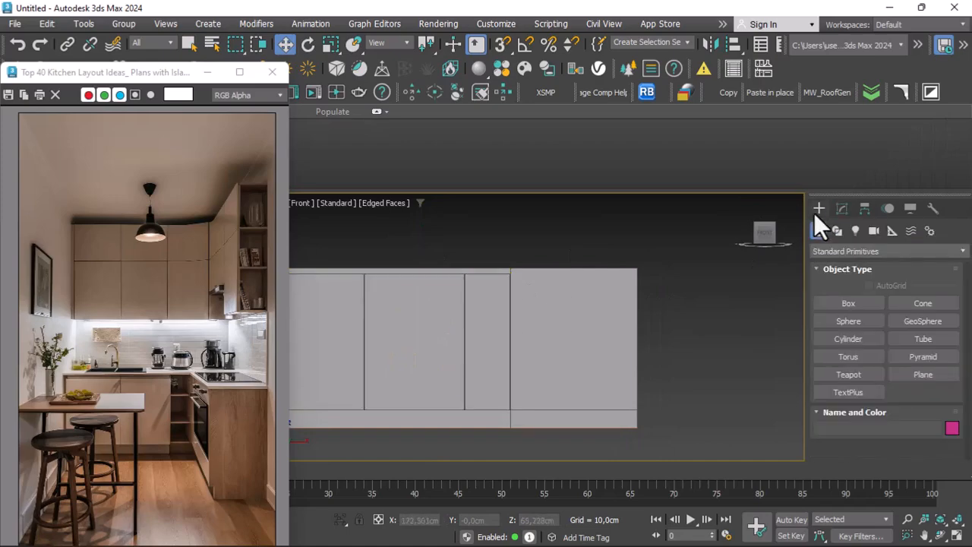
pyautogui.click(846, 303)
pyautogui.scroll(3, 473, 269)
pyautogui.scroll(-3, 477, 272)
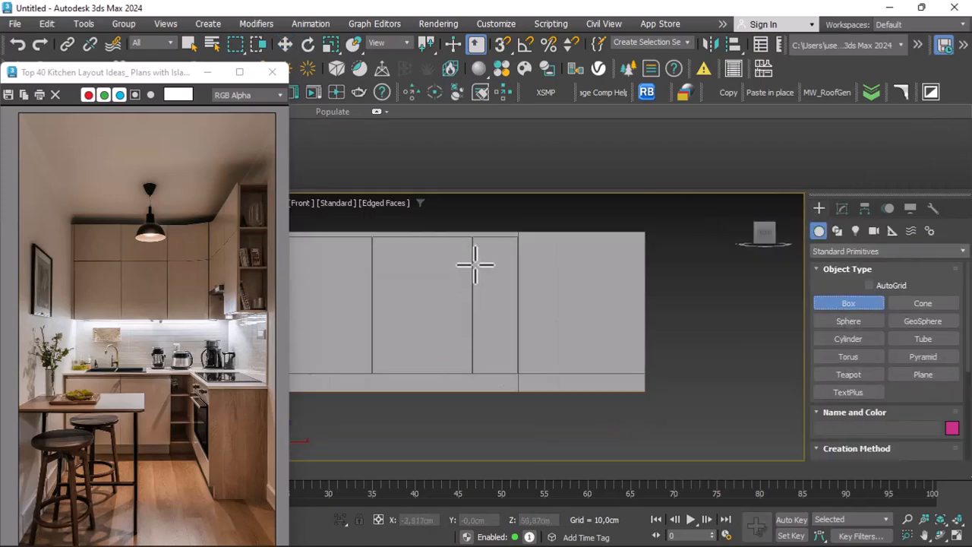
pyautogui.scroll(2, 479, 237)
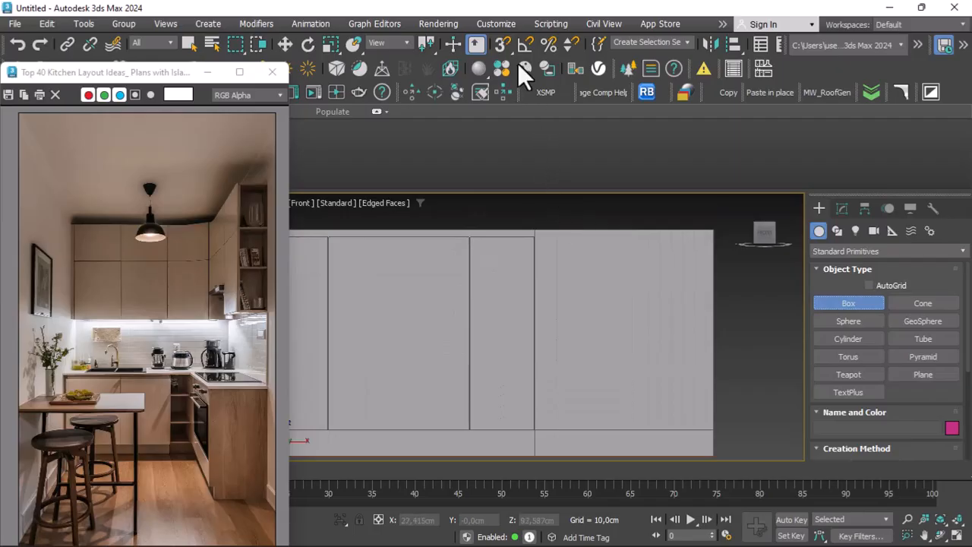
pyautogui.click(504, 46)
pyautogui.moveTo(471, 234); pyautogui.dragTo(535, 430)
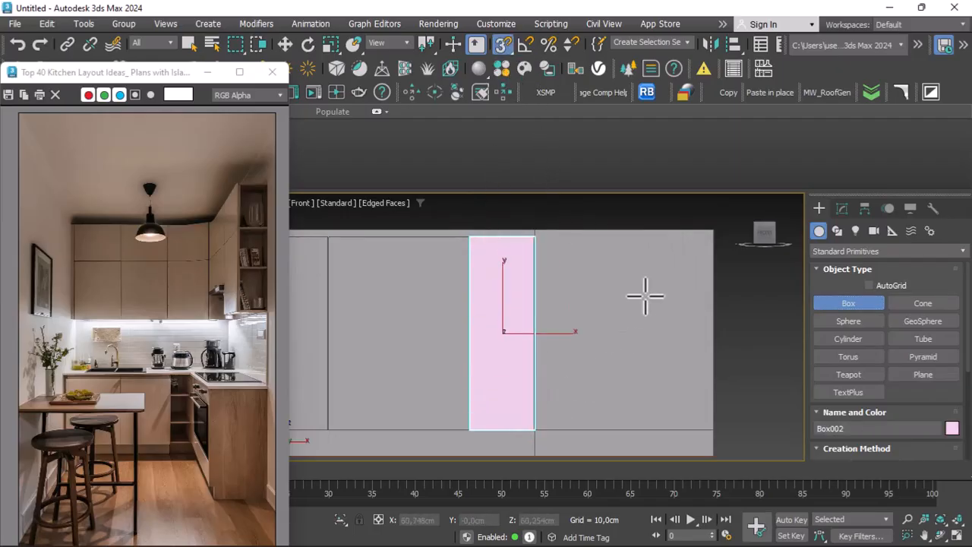
# Copy the new box for pasting in place and delete the original.
pyautogui.click(289, 47)
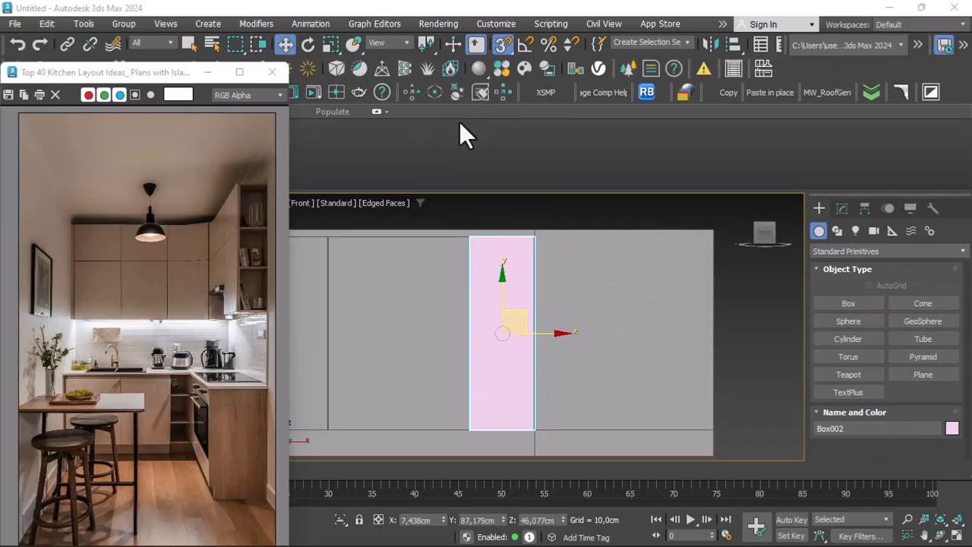
pyautogui.click(718, 97)
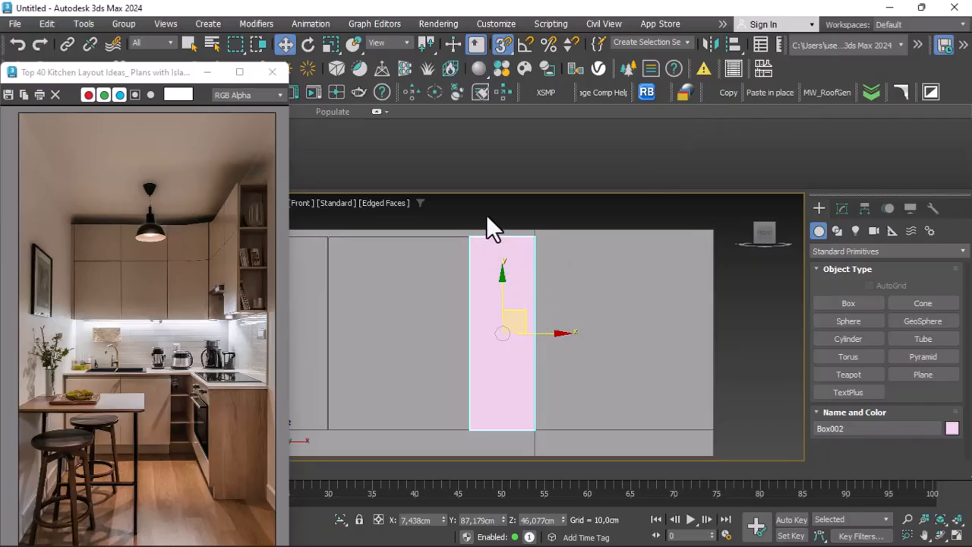
pyautogui.press('Delete')
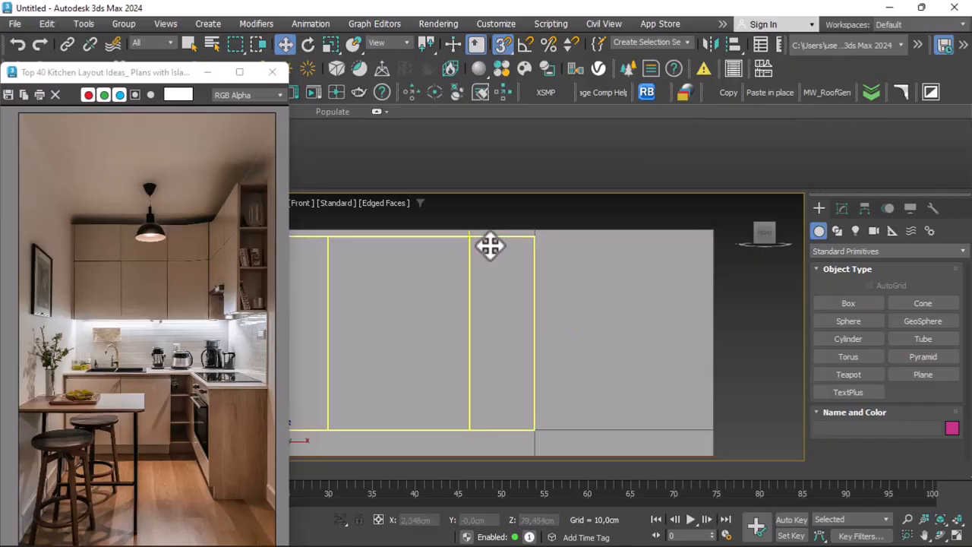
# Delete the vertices of the narrow door panel next to the corner, and leave vertex editing.
pyautogui.click(489, 246)
pyautogui.click(842, 208)
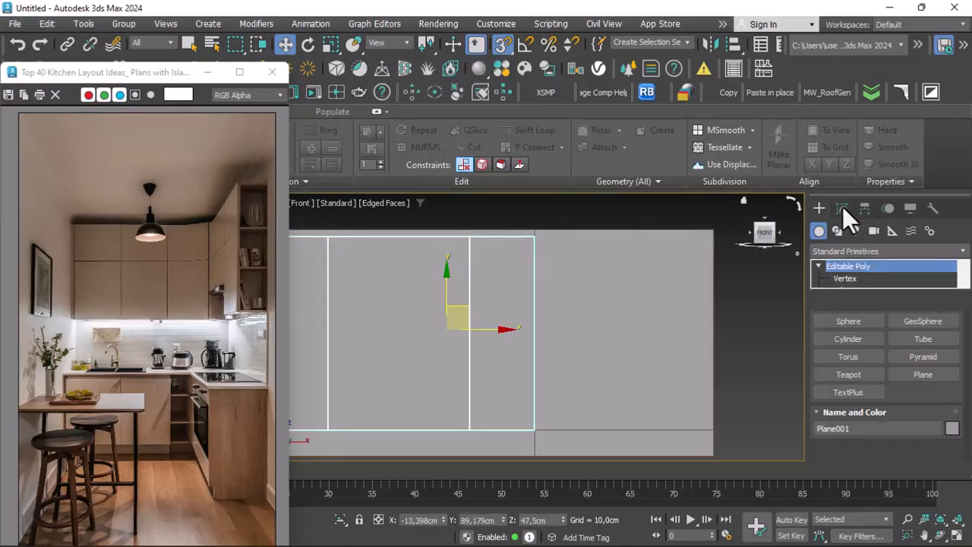
pyautogui.click(841, 279)
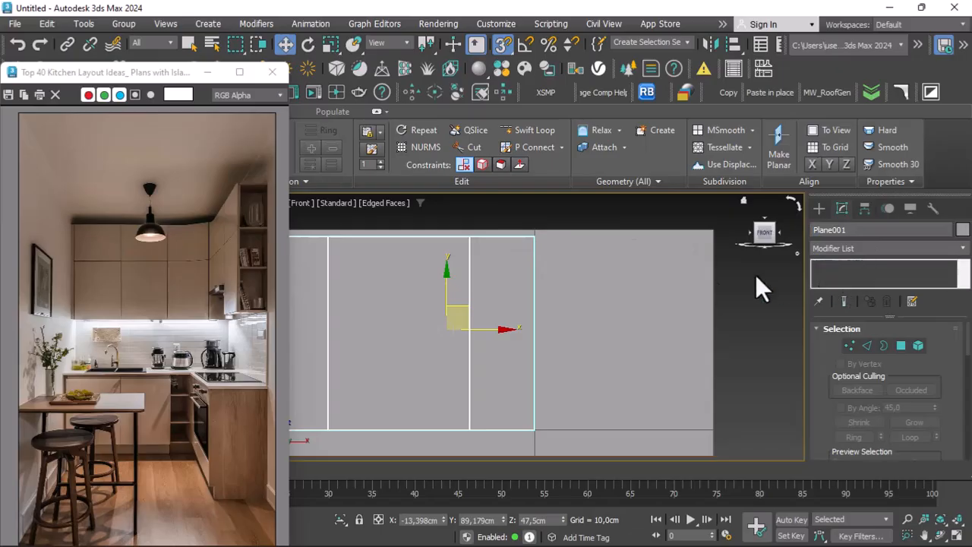
pyautogui.scroll(2, 524, 243)
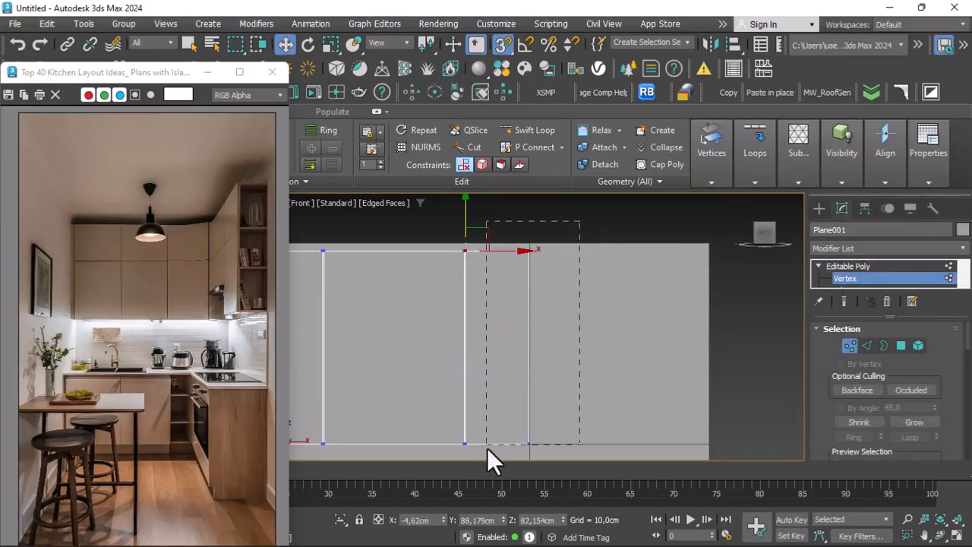
pyautogui.moveTo(467, 448); pyautogui.dragTo(467, 447)
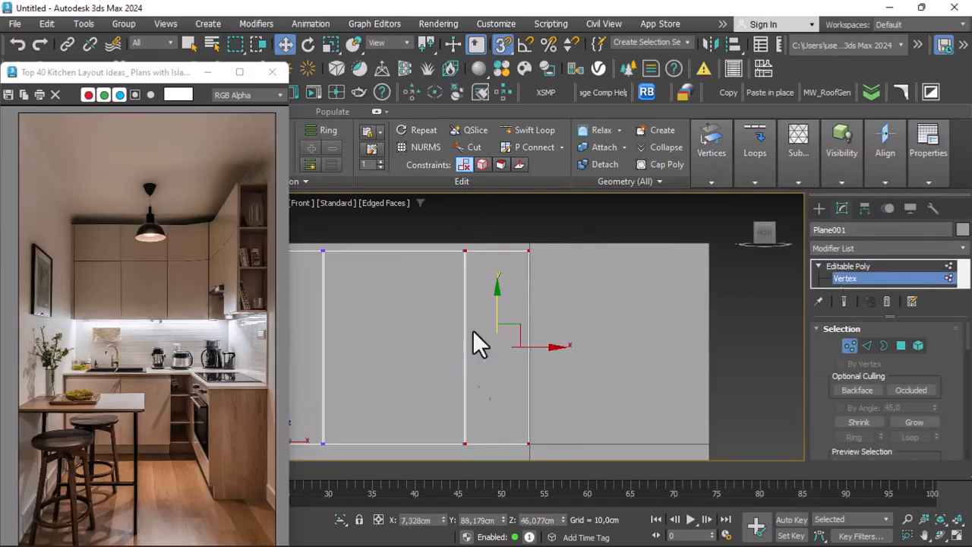
pyautogui.click(494, 286)
pyautogui.scroll(-2, 494, 286)
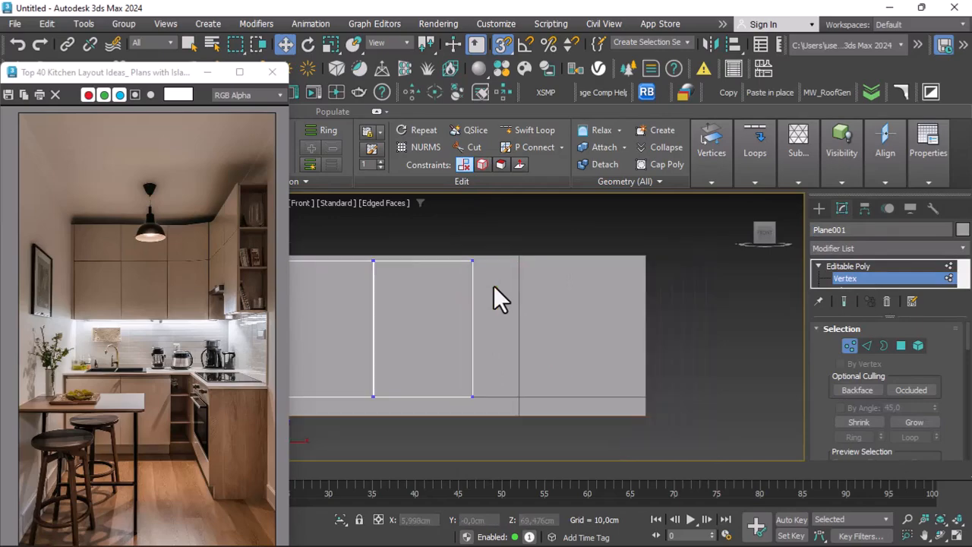
pyautogui.click(941, 279)
# Paste the copied box in place where the narrow door panel was, using an angled view of the cabinet.
pyautogui.click(667, 245)
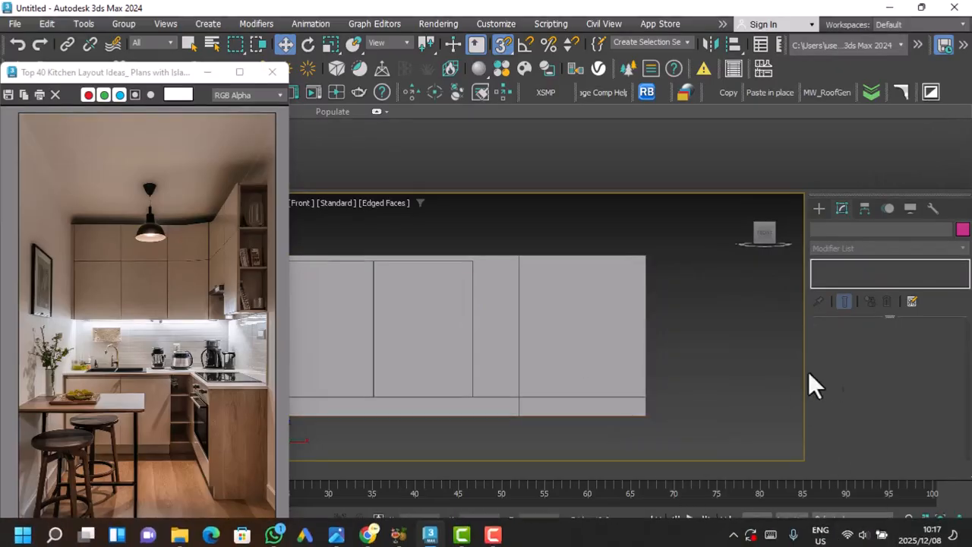
pyautogui.click(944, 536)
pyautogui.moveTo(562, 300); pyautogui.dragTo(562, 322)
pyautogui.rightClick(562, 322)
pyautogui.scroll(-3, 558, 318)
pyautogui.scroll(4, 558, 318)
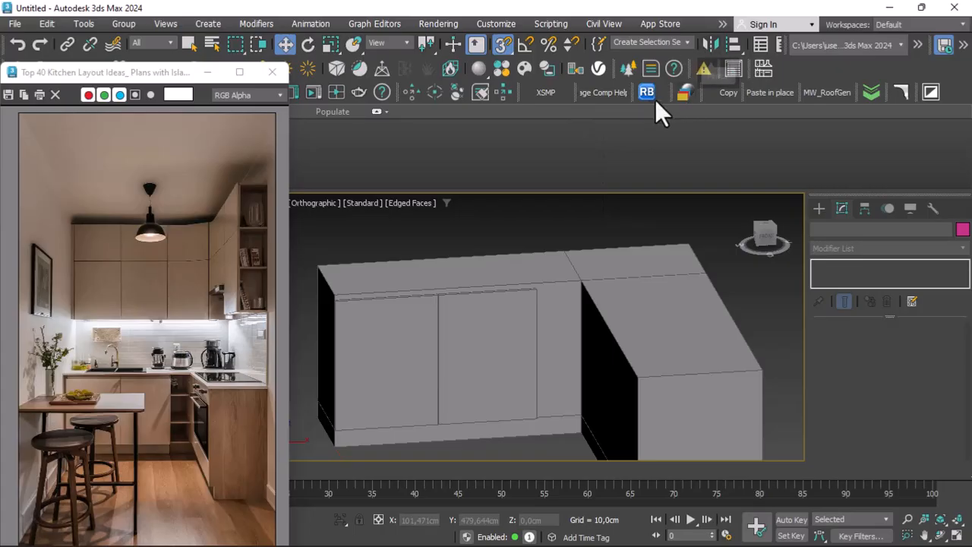
pyautogui.click(764, 91)
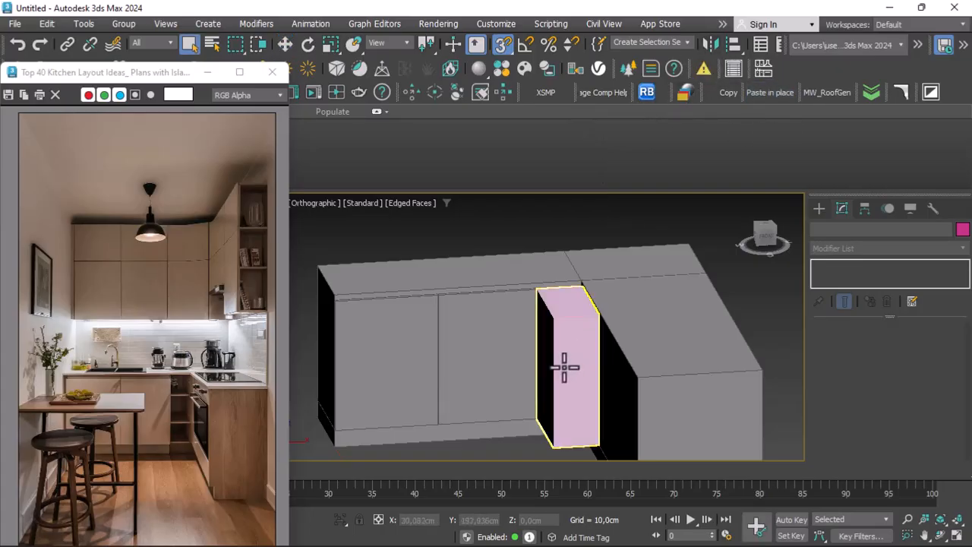
# Increase the height of the narrow box beside the corner to about 156 cm.
pyautogui.click(569, 367)
pyautogui.moveTo(930, 376); pyautogui.dragTo(858, 228)
pyautogui.scroll(-4, 484, 306)
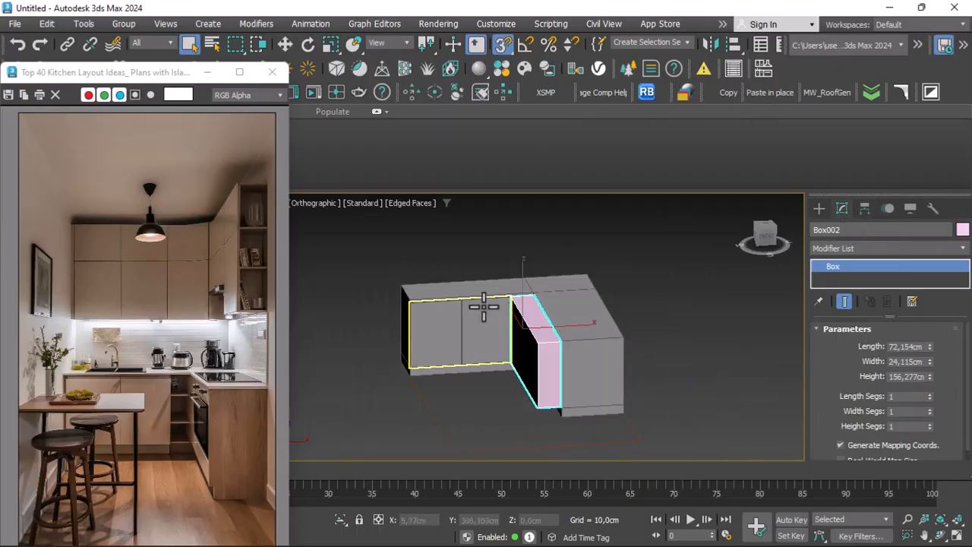
# Move the box back along Y to about 183.6 cm so it passes through the cabinet, using a perspective view.
pyautogui.click(285, 44)
pyautogui.click(315, 202)
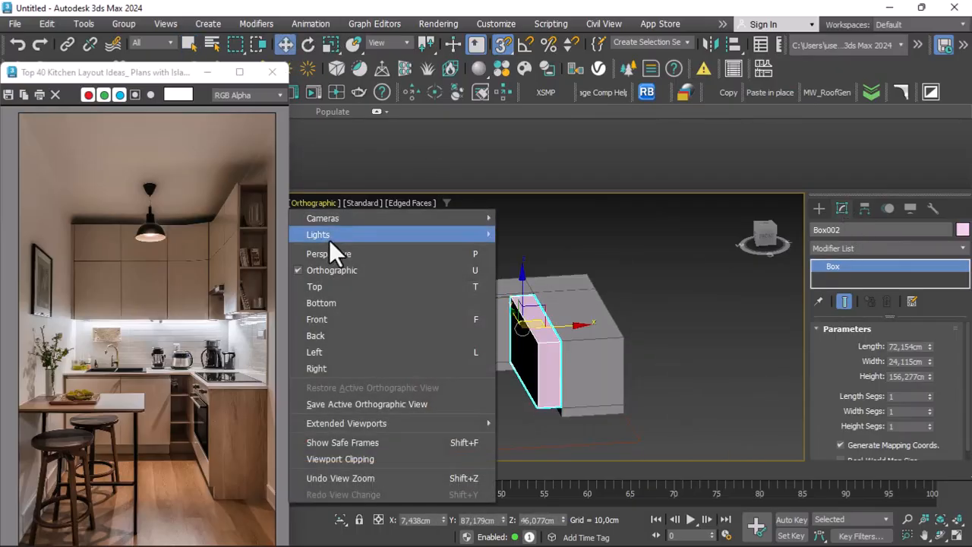
pyautogui.click(332, 251)
pyautogui.click(941, 535)
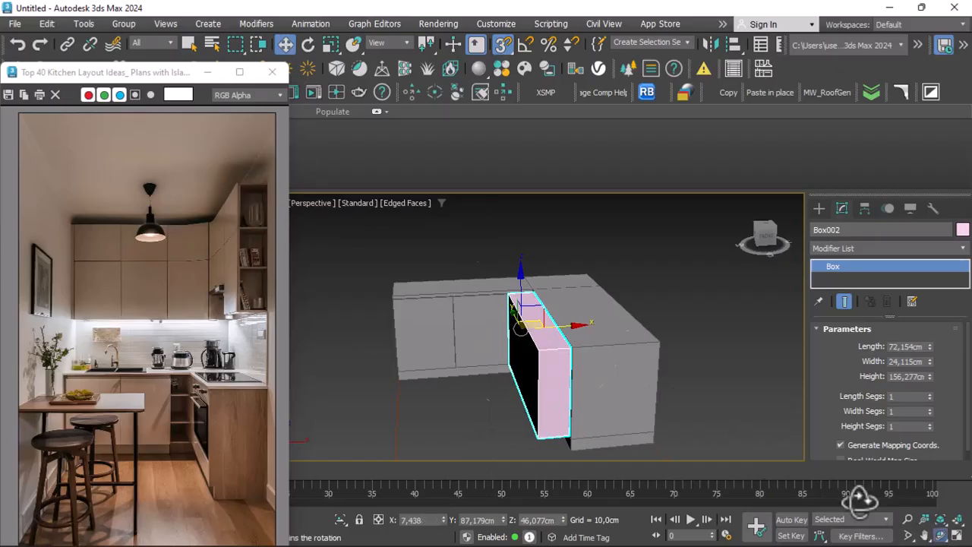
pyautogui.moveTo(533, 314); pyautogui.dragTo(575, 331)
pyautogui.rightClick(576, 330)
pyautogui.moveTo(460, 312); pyautogui.dragTo(352, 284)
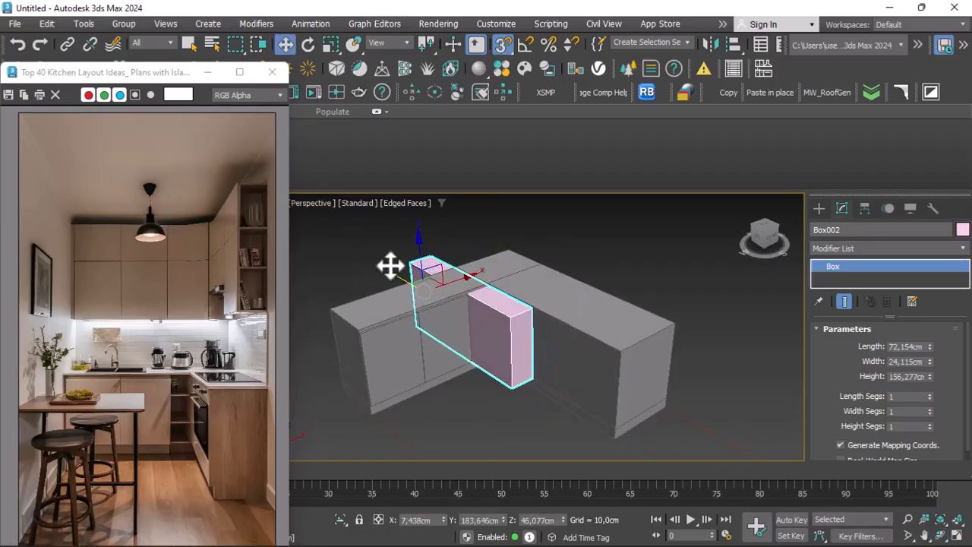
pyautogui.scroll(3, 401, 272)
pyautogui.click(373, 266)
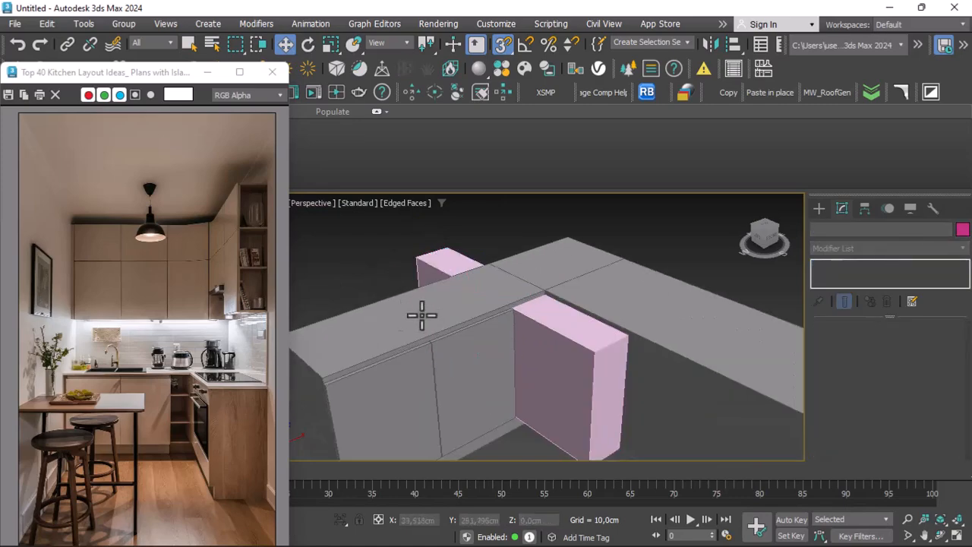
# Subtract the long box from the L-shaped cabinet body with ProBoolean to cut the narrow opening beside the corner.
pyautogui.scroll(-2, 494, 347)
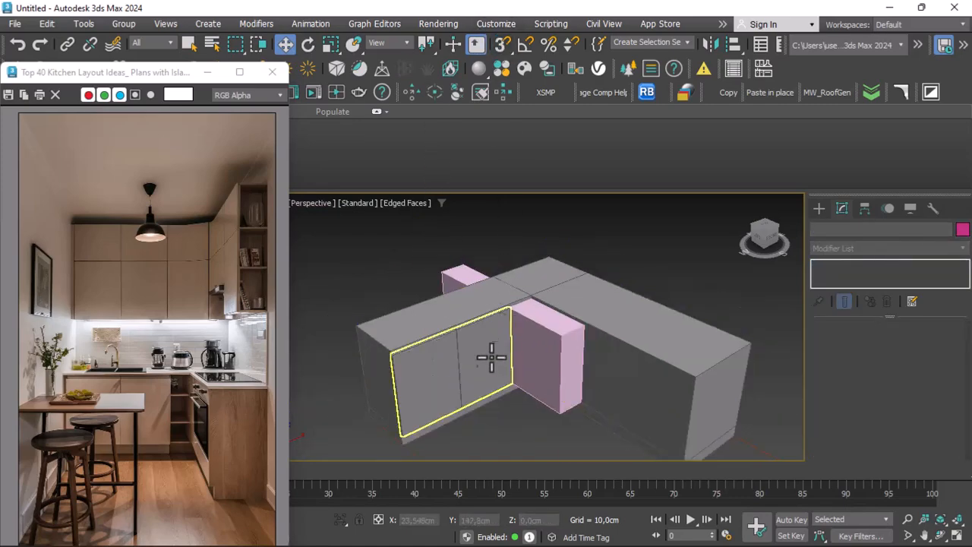
pyautogui.click(398, 326)
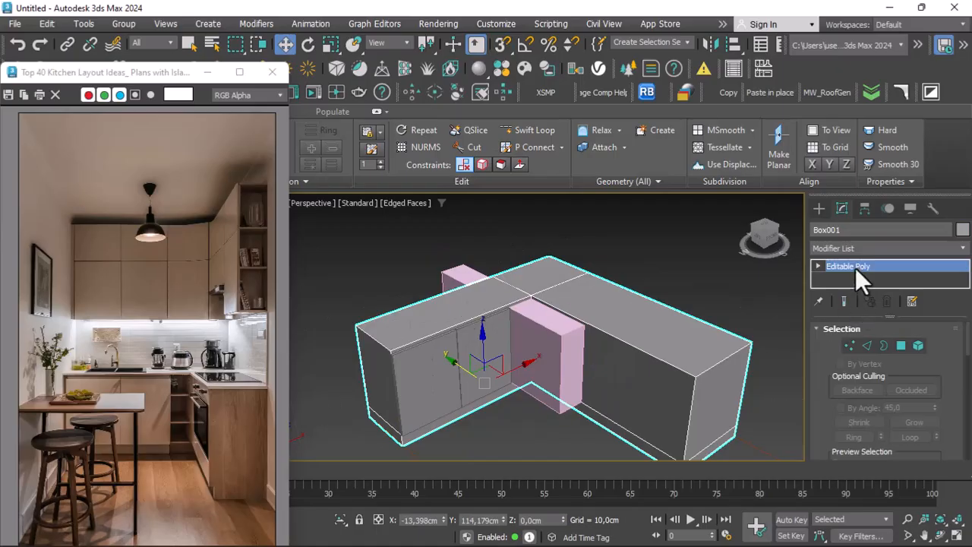
pyautogui.click(817, 207)
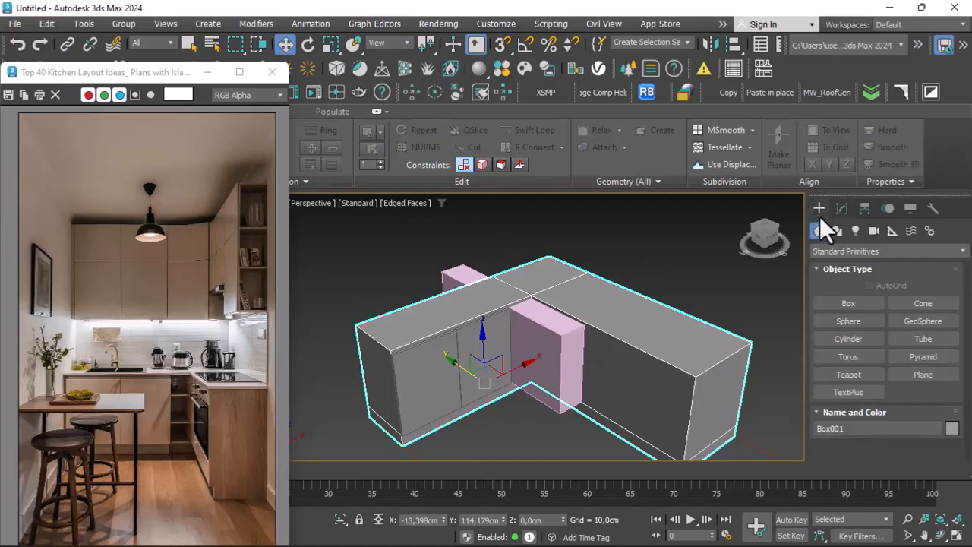
pyautogui.click(822, 252)
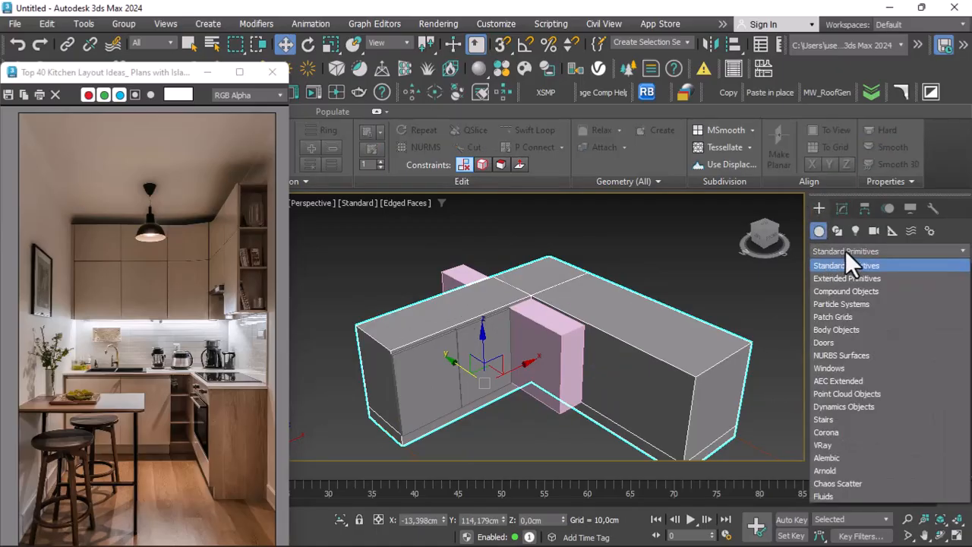
pyautogui.click(831, 291)
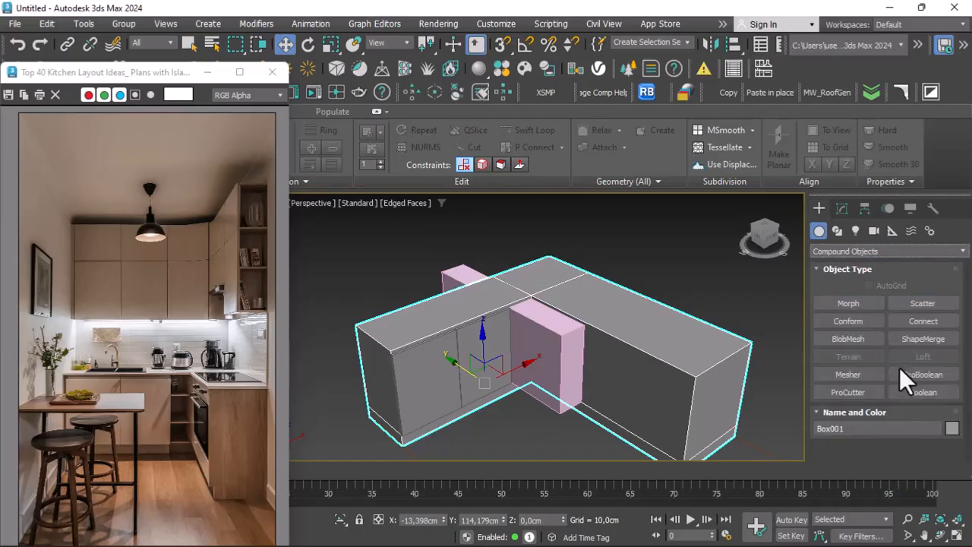
pyautogui.click(919, 374)
pyautogui.scroll(-4, 906, 398)
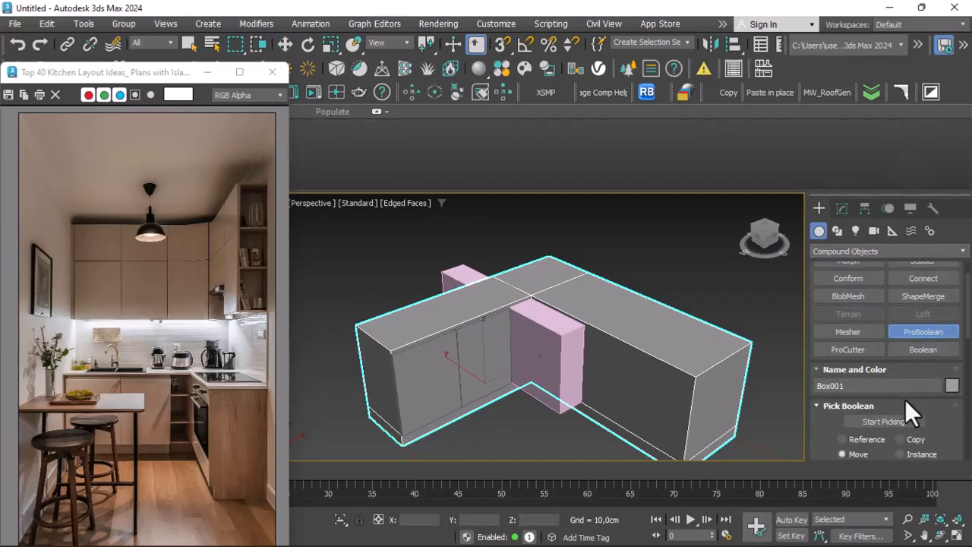
pyautogui.scroll(-6, 929, 366)
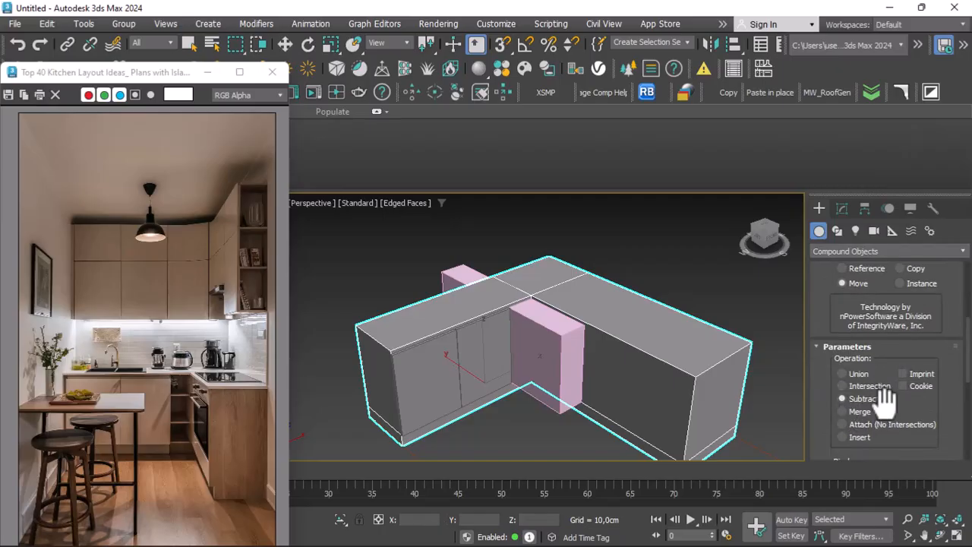
pyautogui.scroll(4, 881, 391)
pyautogui.click(882, 334)
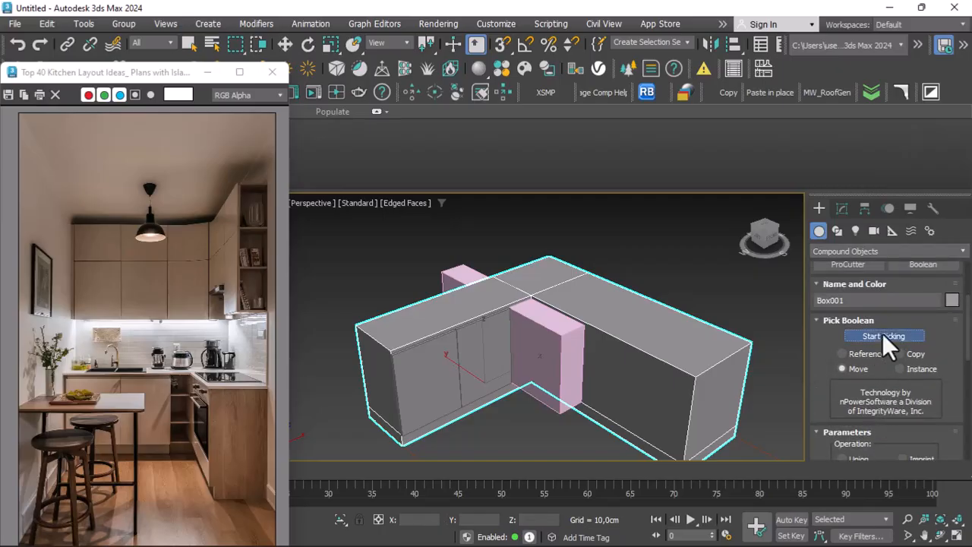
pyautogui.click(531, 326)
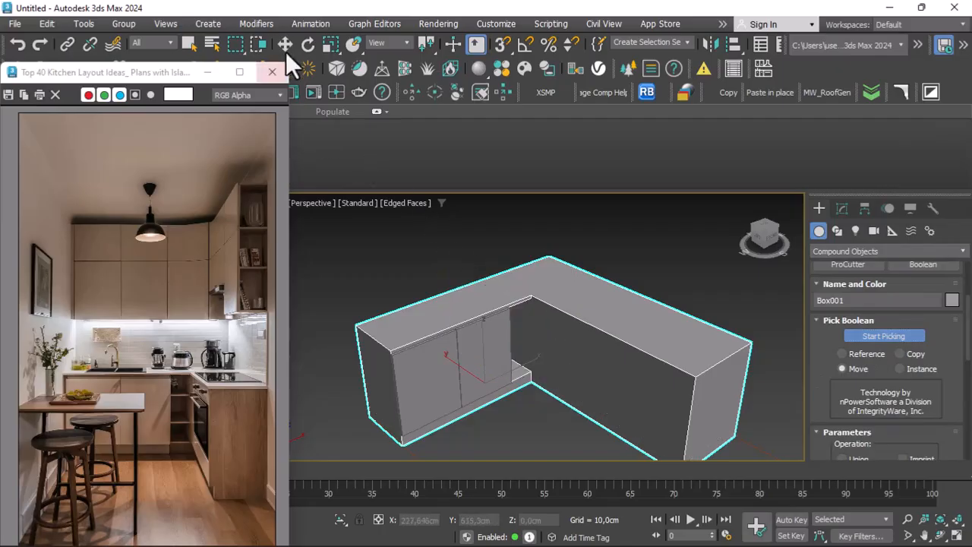
pyautogui.click(285, 40)
pyautogui.click(490, 263)
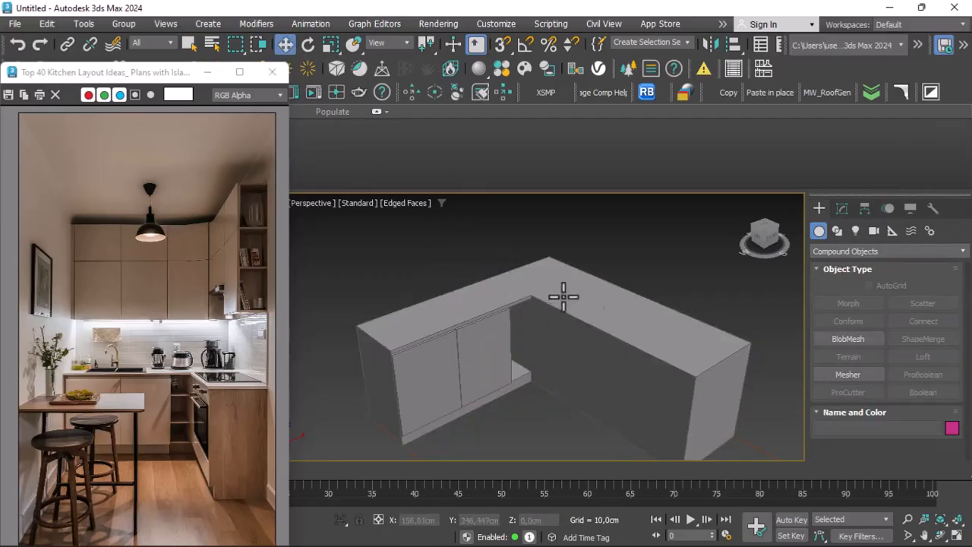
# Examine the narrow opening cut beside the corner from several angles, including from the front.
pyautogui.click(941, 536)
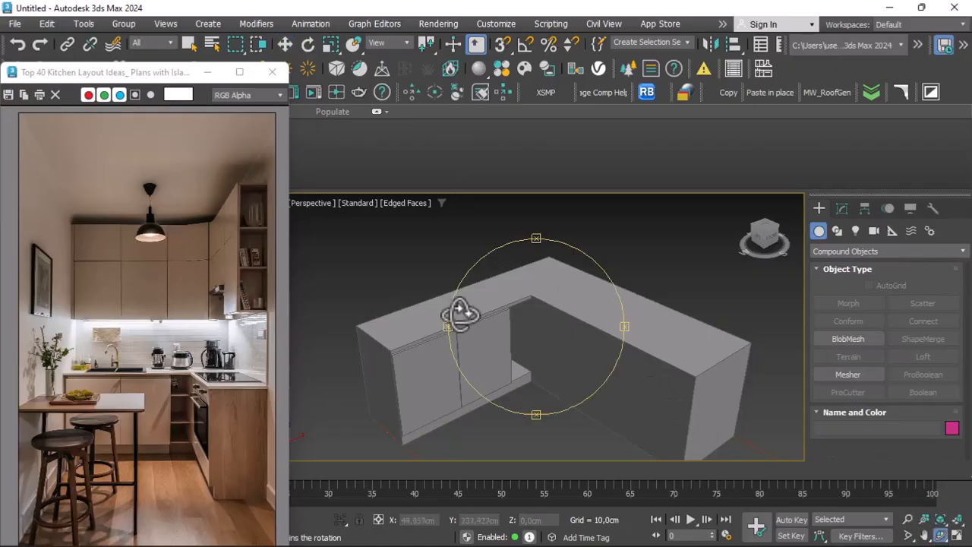
pyautogui.moveTo(514, 310); pyautogui.dragTo(478, 288)
pyautogui.scroll(3, 523, 369)
pyautogui.moveTo(490, 399); pyautogui.dragTo(512, 347)
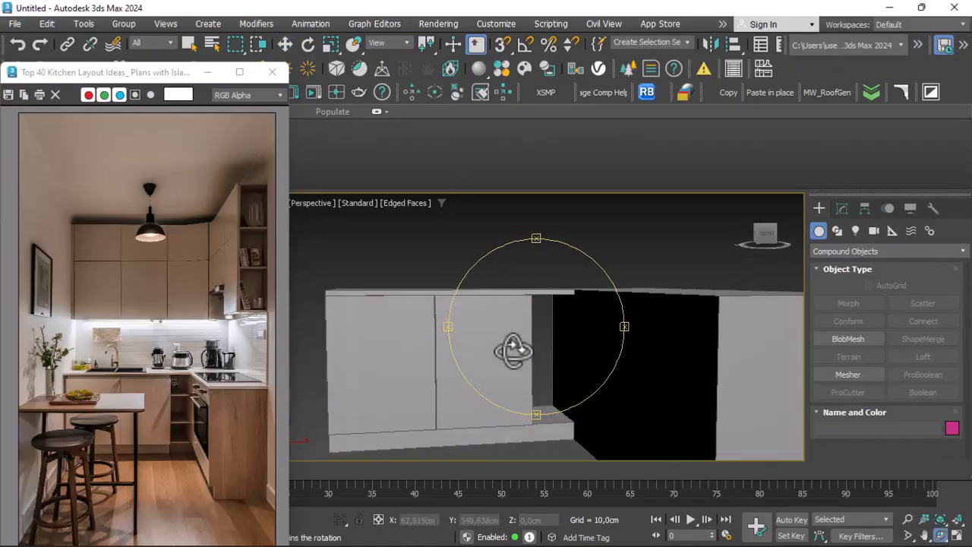
pyautogui.scroll(3, 511, 348)
pyautogui.rightClick(511, 348)
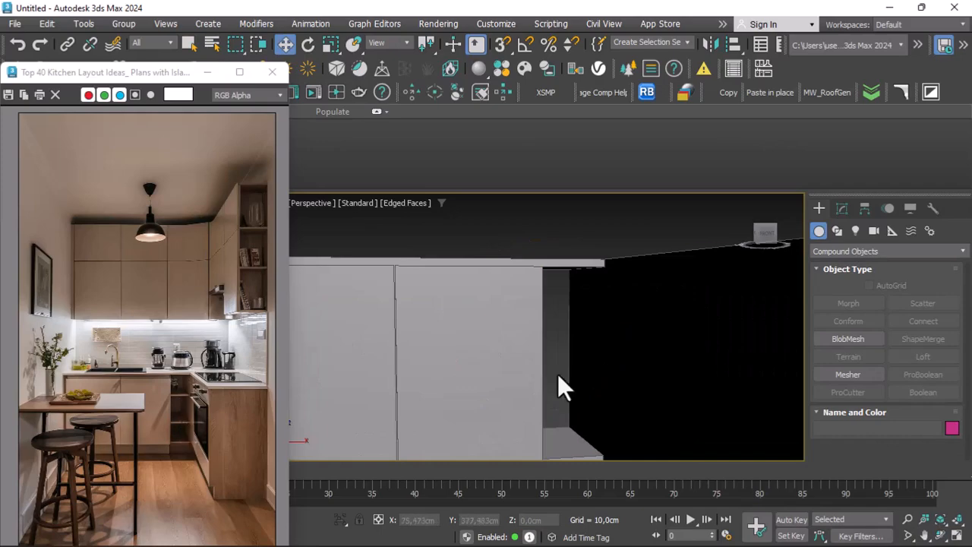
pyautogui.scroll(-5, 557, 374)
pyautogui.scroll(2, 524, 372)
pyautogui.click(940, 536)
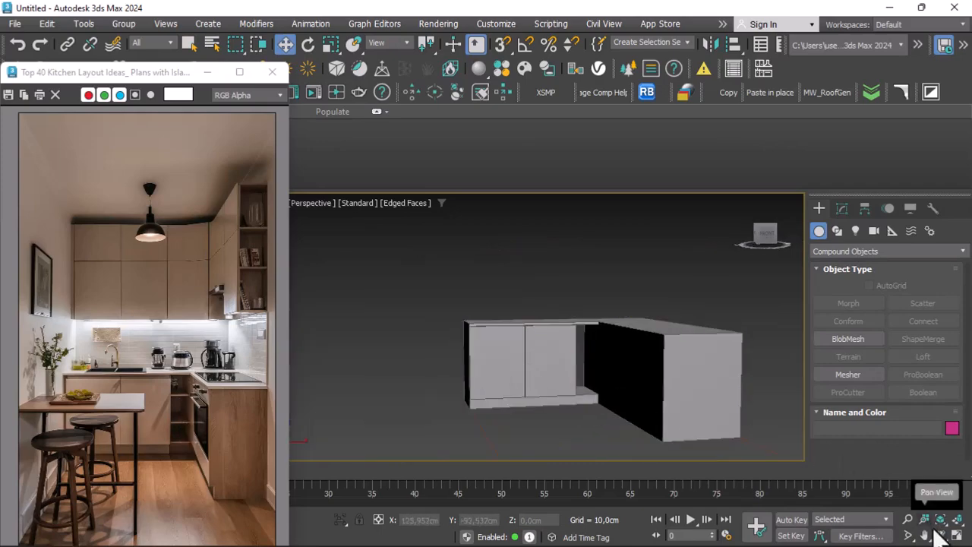
pyautogui.moveTo(558, 366)
pyautogui.mouseDown()
pyautogui.moveTo(514, 354)
pyautogui.moveTo(521, 347)
pyautogui.moveTo(564, 384)
pyautogui.mouseUp()
pyautogui.rightClick(564, 384)
pyautogui.scroll(3, 586, 384)
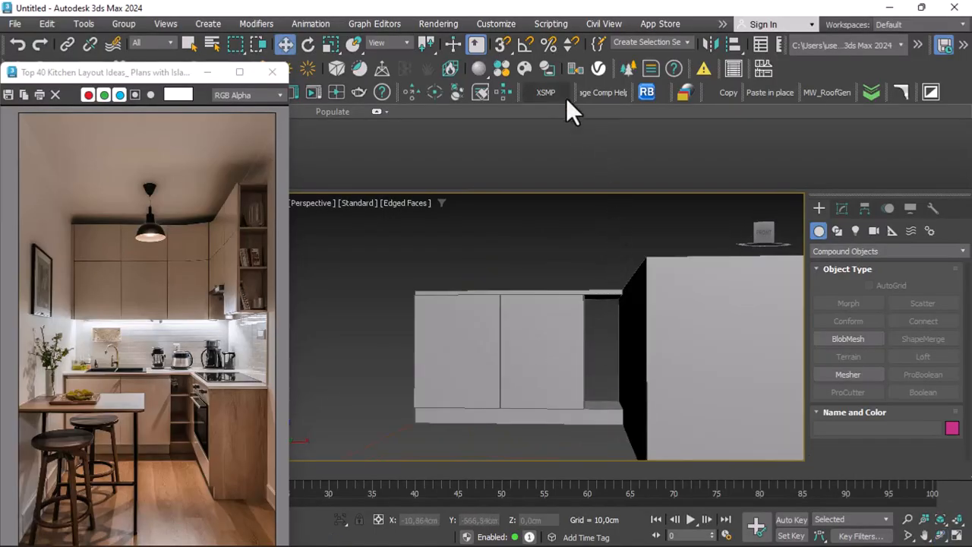
# Paste the copied narrow box in place and display it in a wireframe top view.
pyautogui.click(766, 94)
pyautogui.click(593, 349)
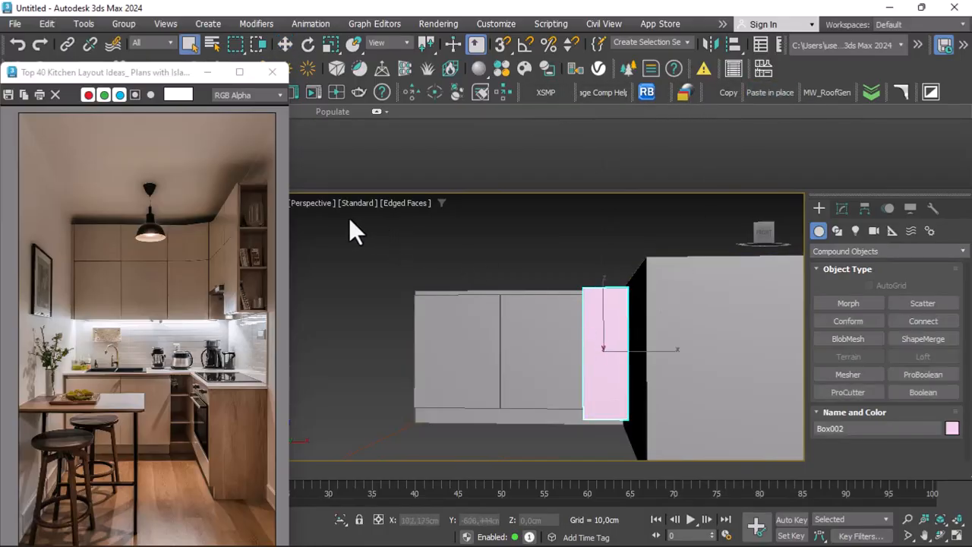
pyautogui.click(314, 207)
pyautogui.click(332, 286)
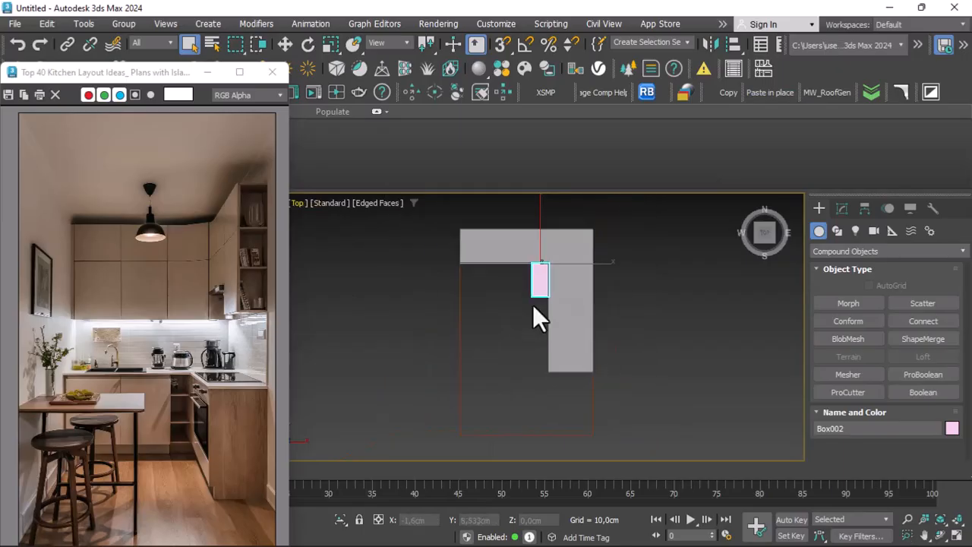
pyautogui.click(377, 204)
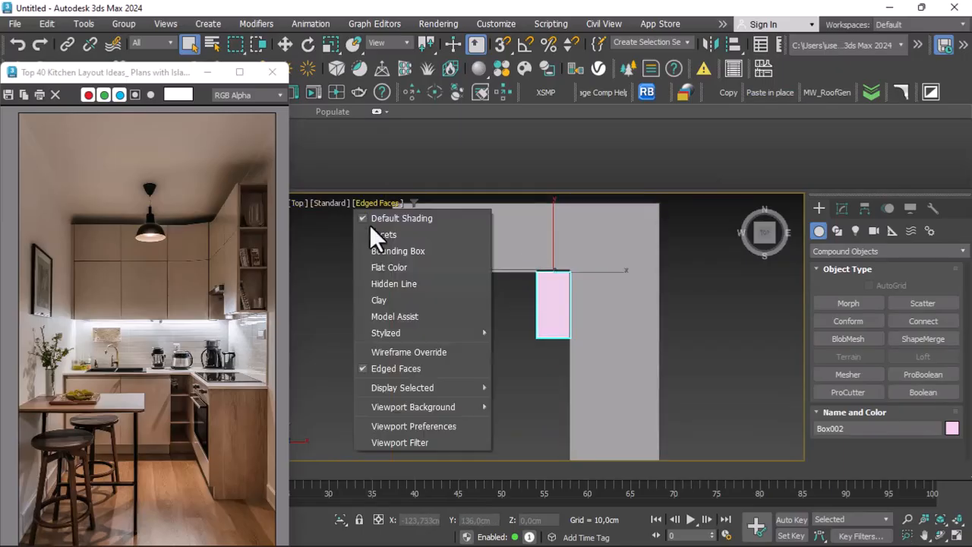
pyautogui.click(401, 351)
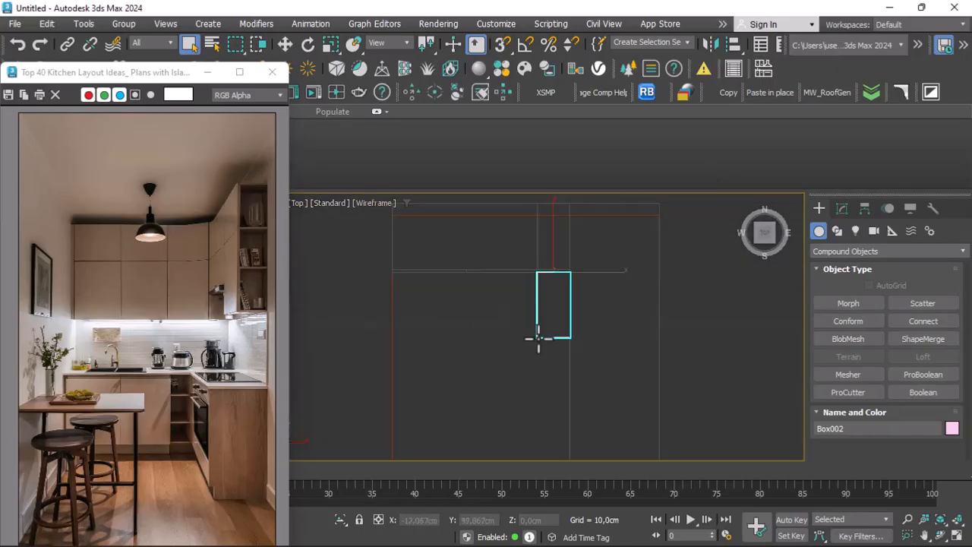
# Move the pasted box back about 50 cm along Y into the cabinet opening.
pyautogui.scroll(1, 548, 300)
pyautogui.click(285, 44)
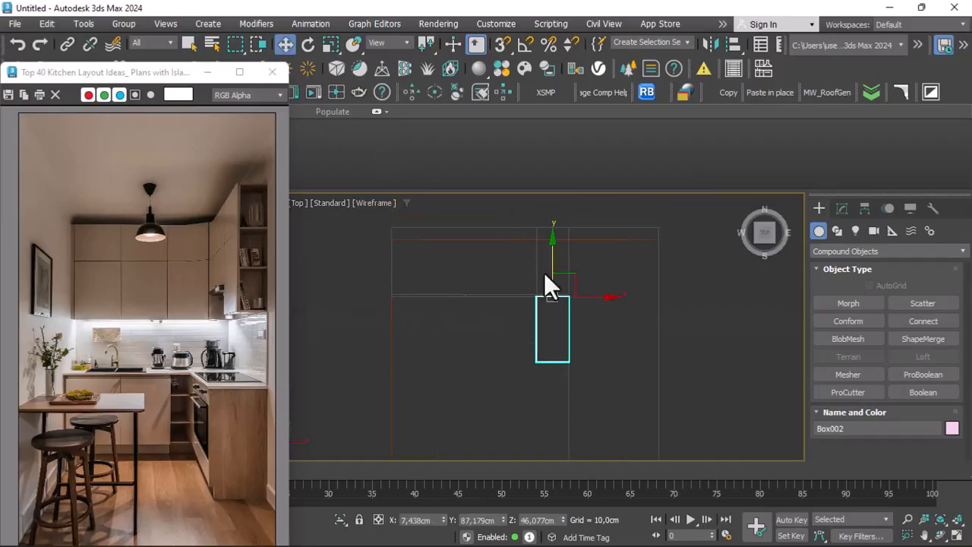
pyautogui.moveTo(549, 256); pyautogui.dragTo(529, 206)
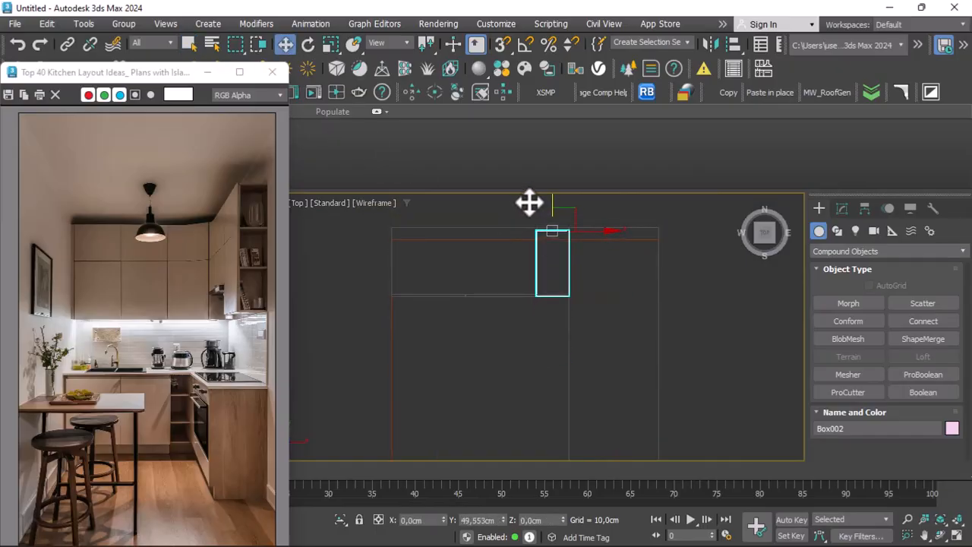
pyautogui.press('z')
# Convert the narrow box inside the opening to an Editable Poly.
pyautogui.click(842, 208)
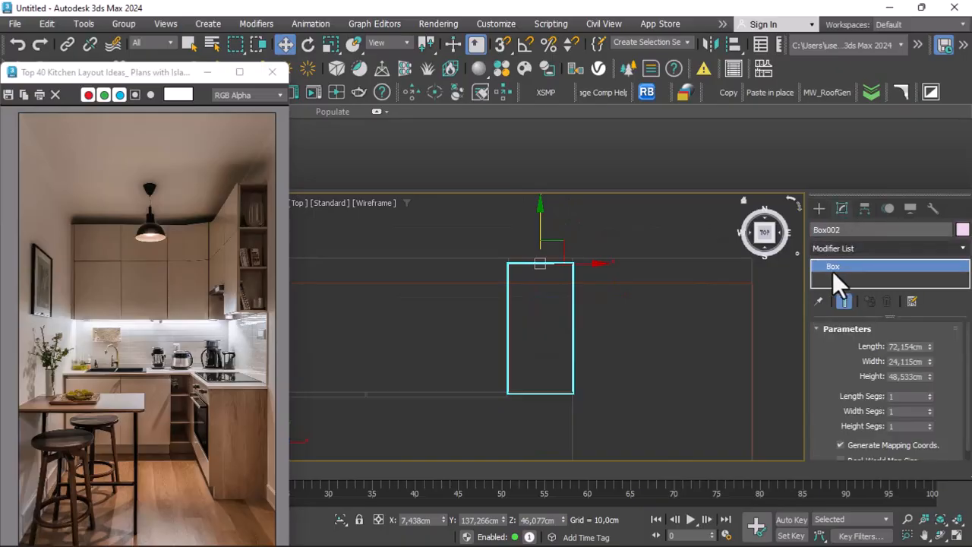
pyautogui.rightClick(552, 288)
pyautogui.moveTo(659, 470)
pyautogui.click(728, 480)
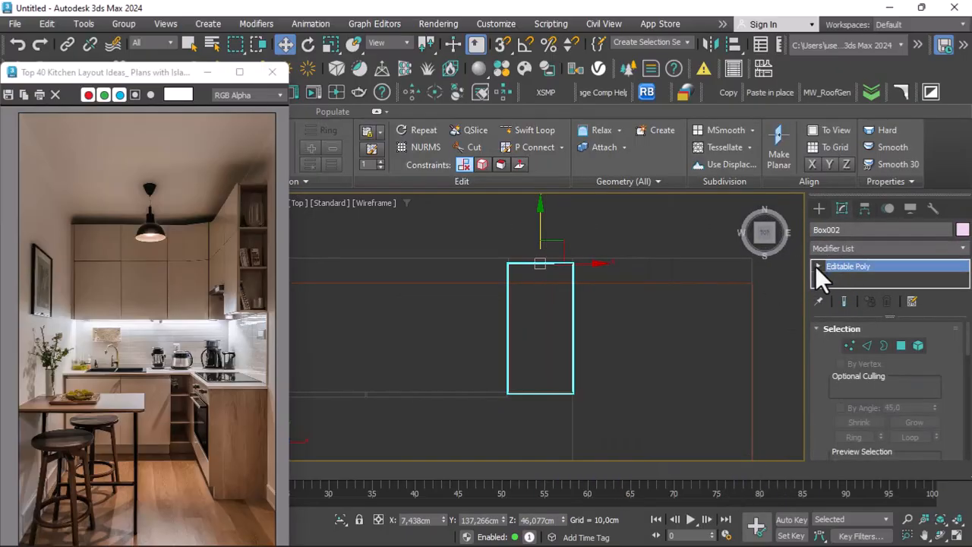
# Select the box's rear vertices and align them with the cabinet's back edge, with snapping enabled.
pyautogui.click(818, 266)
pyautogui.click(846, 278)
pyautogui.moveTo(619, 233); pyautogui.dragTo(404, 299)
pyautogui.scroll(3, 502, 251)
pyautogui.scroll(2, 593, 252)
pyautogui.moveTo(725, 281); pyautogui.dragTo(675, 281)
pyautogui.press('s')
pyautogui.scroll(-4, 615, 282)
# Select the box's front vertices and snap them back onto the cabinet's rear edge.
pyautogui.moveTo(607, 415); pyautogui.dragTo(652, 436)
pyautogui.scroll(3, 628, 416)
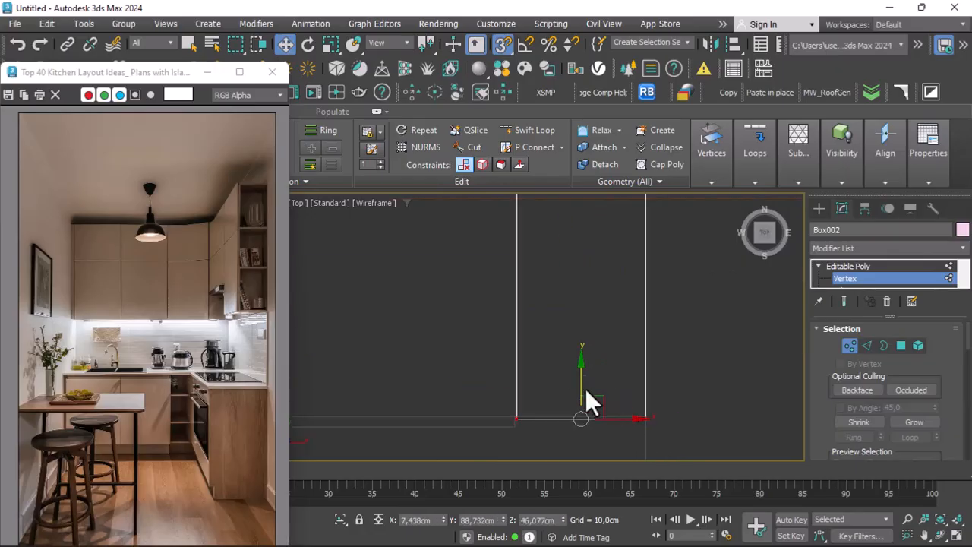
pyautogui.moveTo(572, 389); pyautogui.dragTo(575, 209)
pyautogui.moveTo(561, 330); pyautogui.dragTo(564, 402, button='middle')
pyautogui.scroll(-3, 563, 395)
pyautogui.scroll(5, 564, 299)
pyautogui.moveTo(594, 371); pyautogui.dragTo(649, 334)
pyautogui.scroll(2, 608, 328)
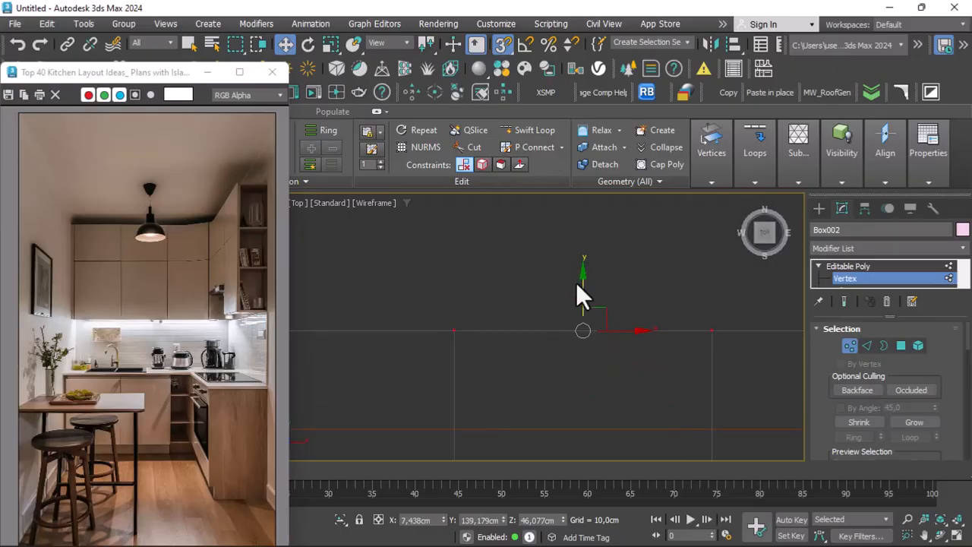
# Offset the front vertices by -2 cm in Y to form a thin back panel, and restore Edged Faces shading.
pyautogui.rightClick(287, 45)
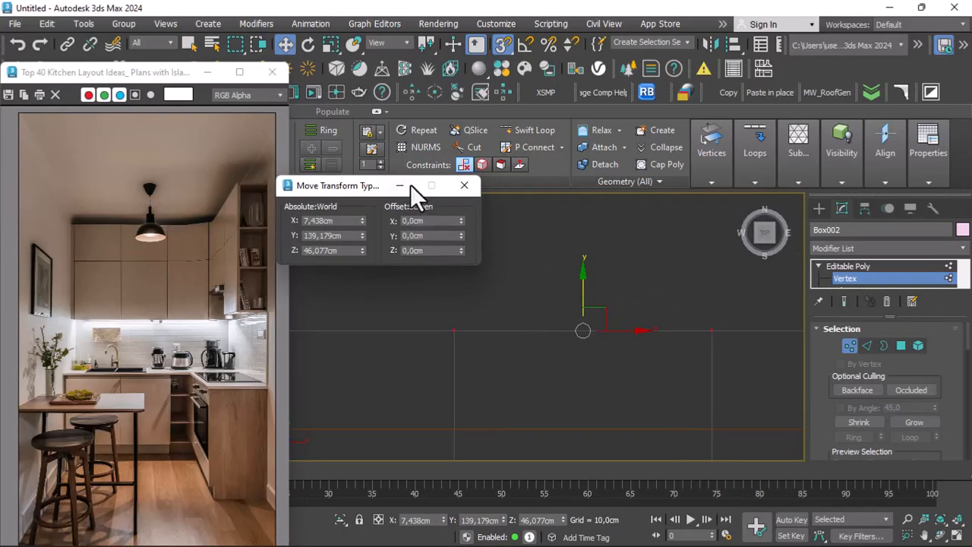
pyautogui.click(428, 236)
pyautogui.write('-2')
pyautogui.press('Return')
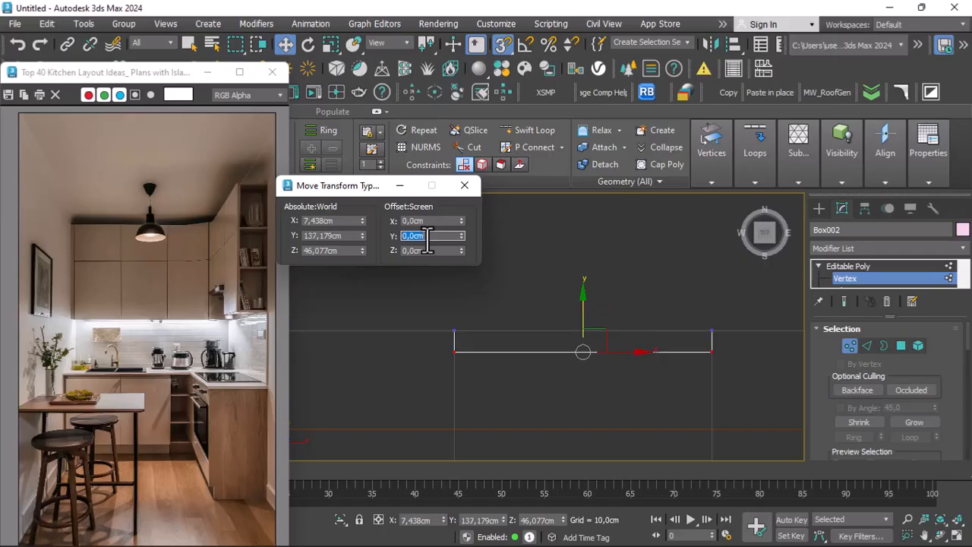
pyautogui.click(466, 185)
pyautogui.scroll(-5, 520, 288)
pyautogui.scroll(2, 525, 294)
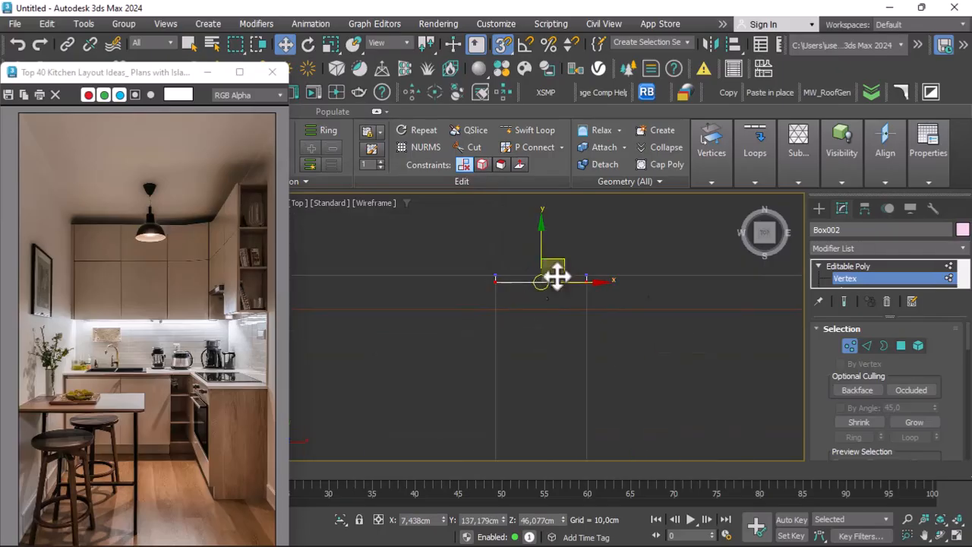
pyautogui.click(945, 279)
pyautogui.click(428, 239)
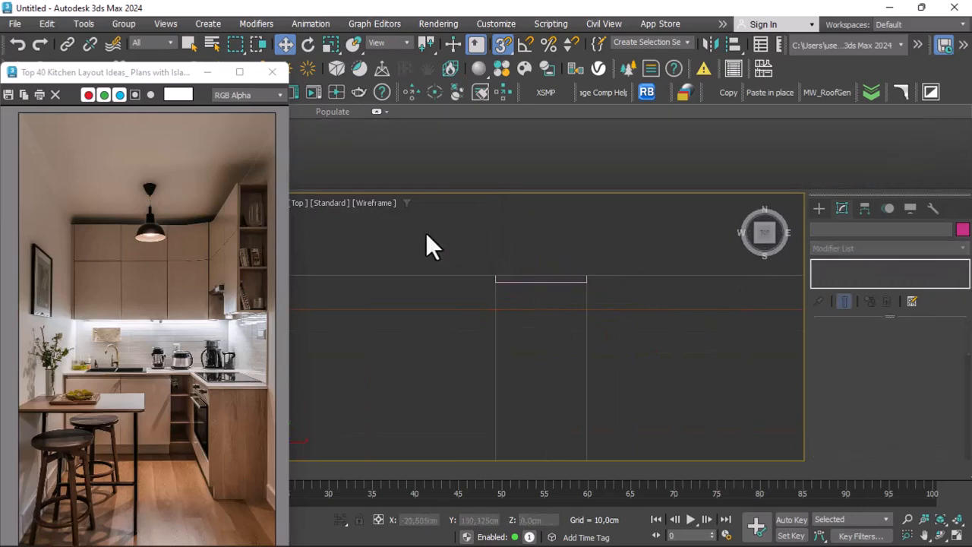
pyautogui.click(371, 203)
pyautogui.click(380, 212)
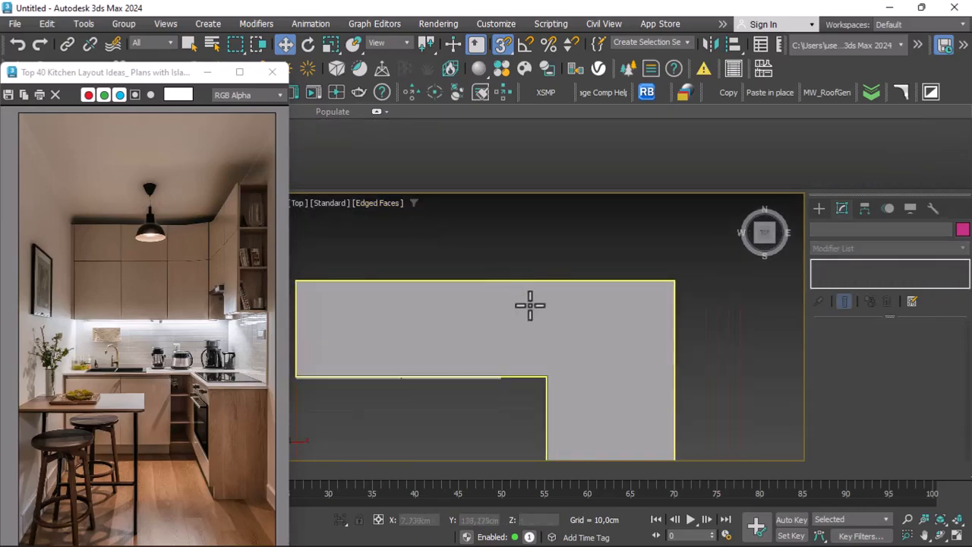
# Change the object color of the open corner section's back panel from the default pink to the basic gray swatch and deselect it.
pyautogui.click(940, 535)
pyautogui.moveTo(690, 417); pyautogui.dragTo(504, 275)
pyautogui.rightClick(505, 275)
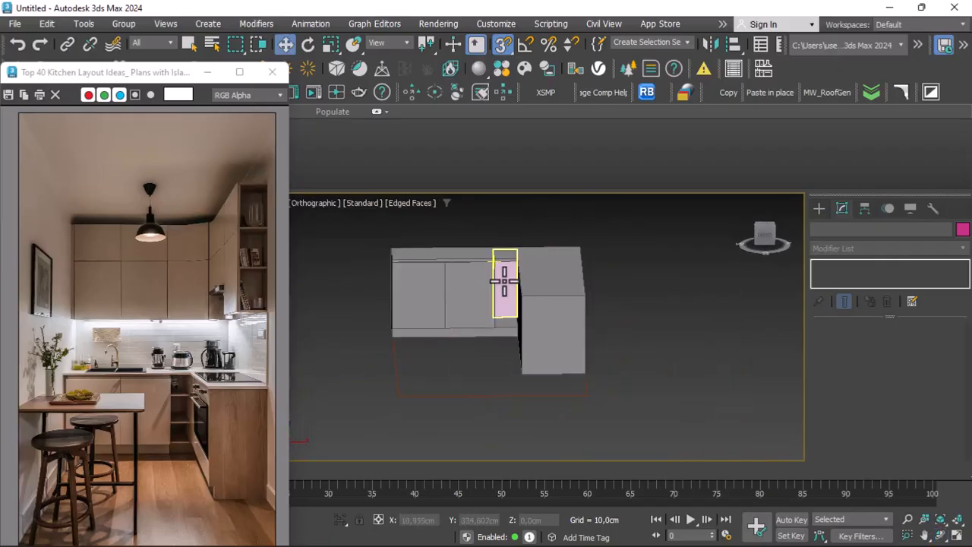
pyautogui.click(504, 277)
pyautogui.press('w')
pyautogui.scroll(2, 525, 282)
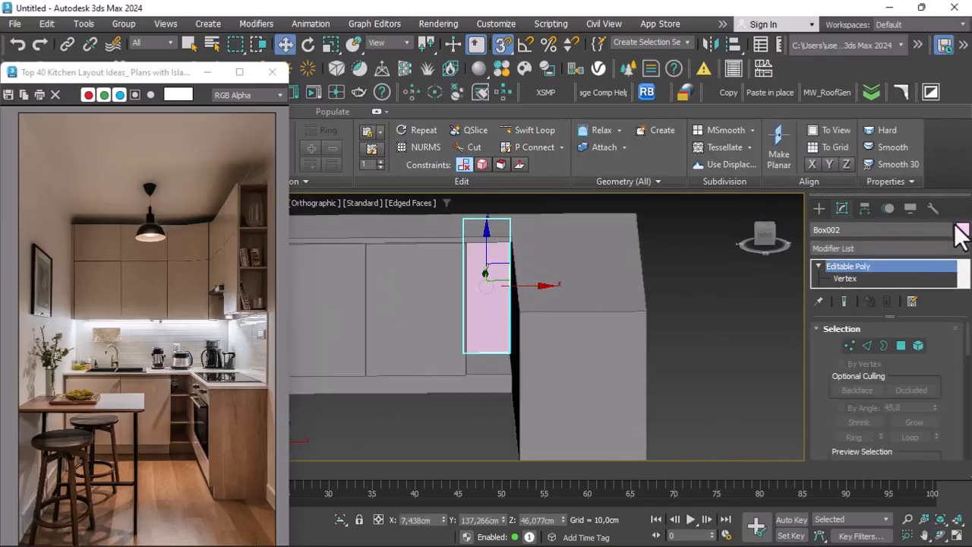
pyautogui.click(963, 229)
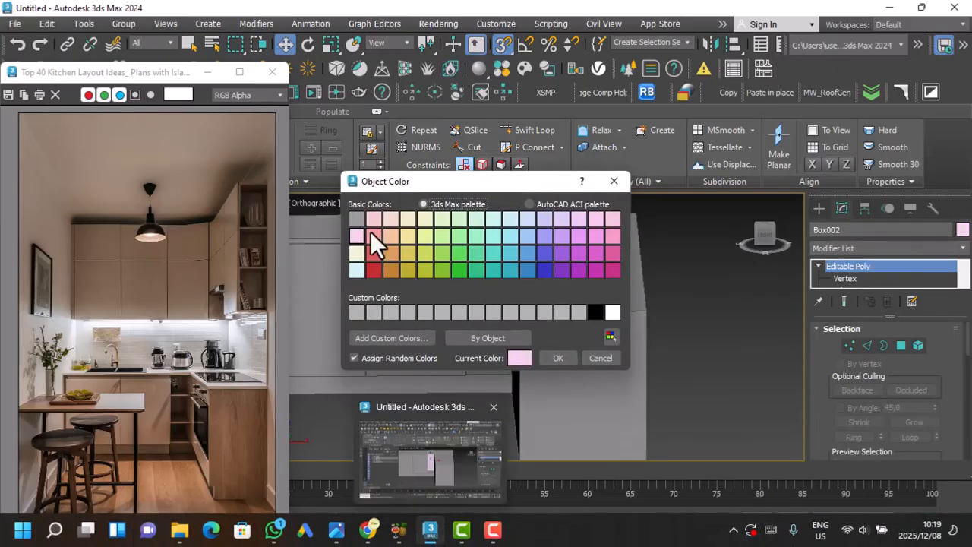
pyautogui.click(361, 220)
pyautogui.click(560, 359)
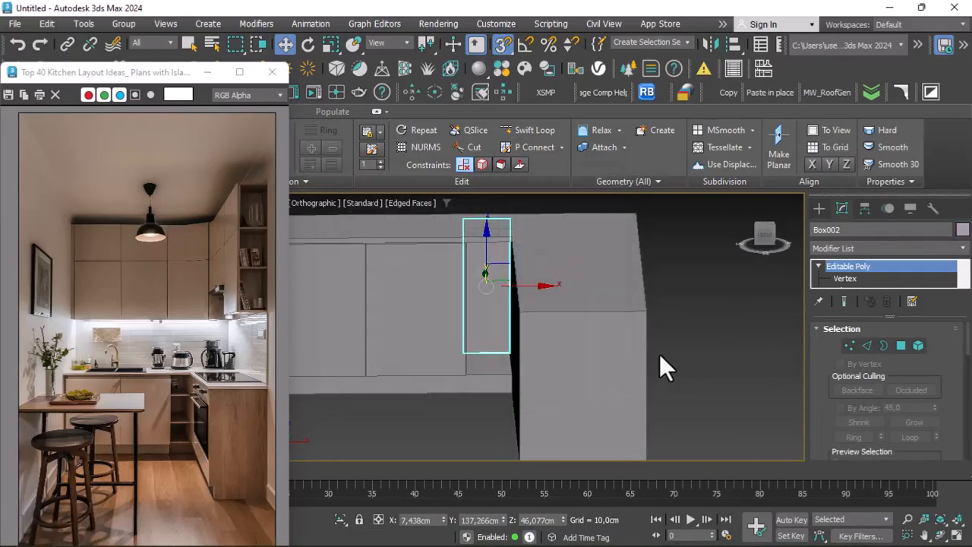
pyautogui.click(659, 353)
# Switch the viewport to a Perspective view and examine the base cabinets and open corner section at an angle.
pyautogui.scroll(-4, 652, 343)
pyautogui.scroll(2, 575, 332)
pyautogui.click(331, 204)
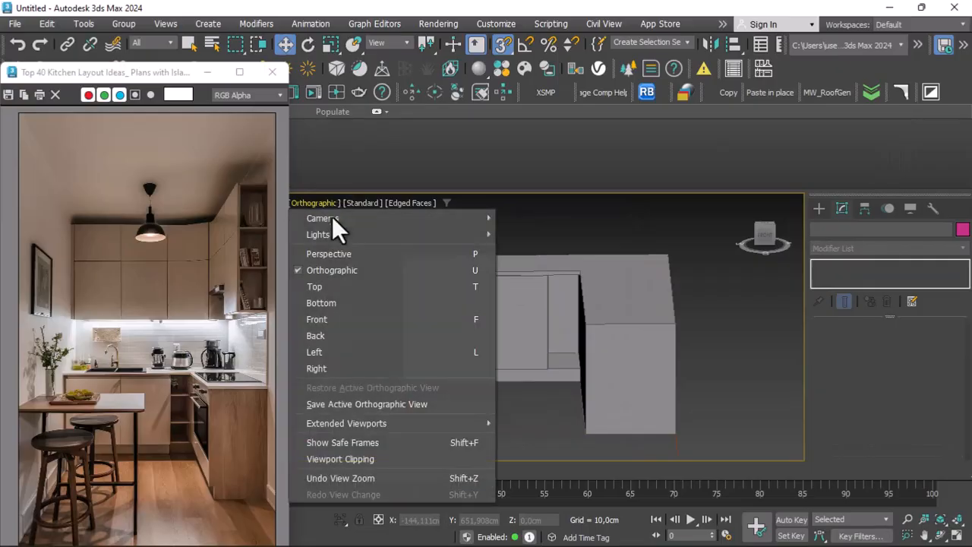
pyautogui.click(339, 255)
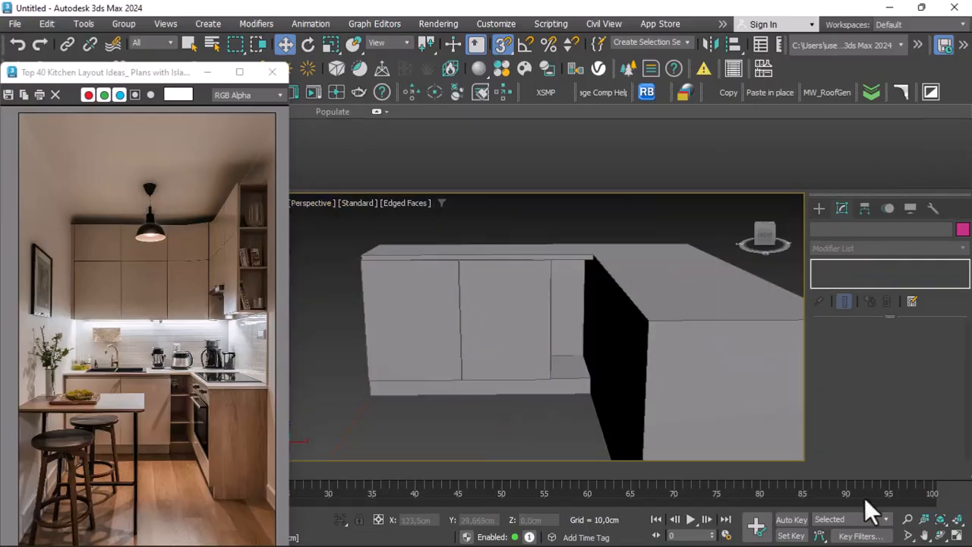
pyautogui.click(940, 534)
pyautogui.moveTo(483, 296); pyautogui.dragTo(494, 294)
pyautogui.rightClick(494, 293)
# Save the scene as "Kitchen design tutorial" in 3ds Max format in the scenes folder.
pyautogui.click(15, 24)
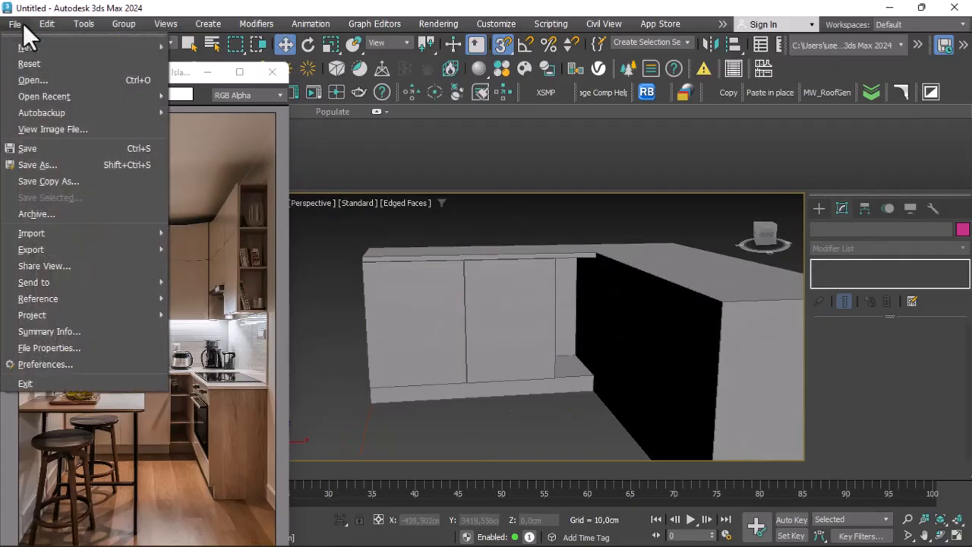
pyautogui.click(74, 163)
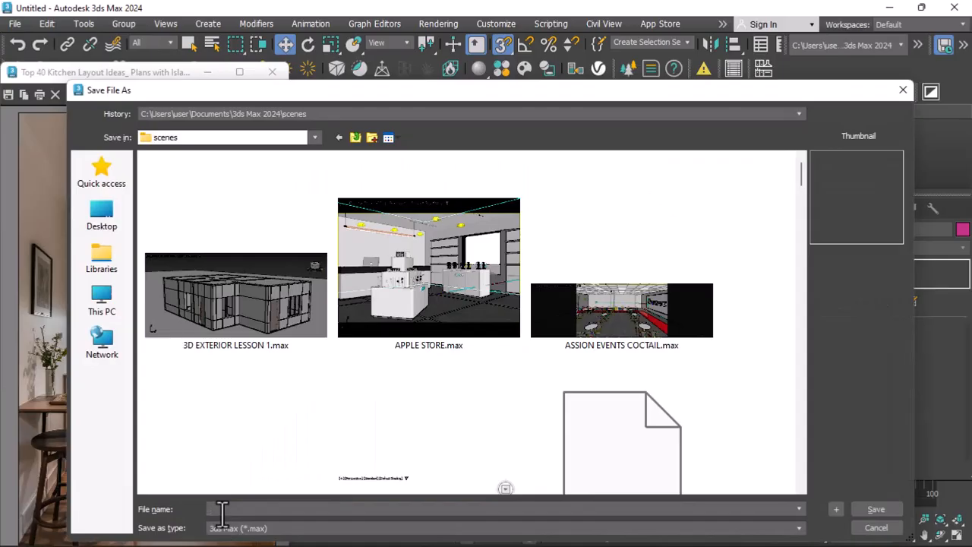
pyautogui.write('Kitche')
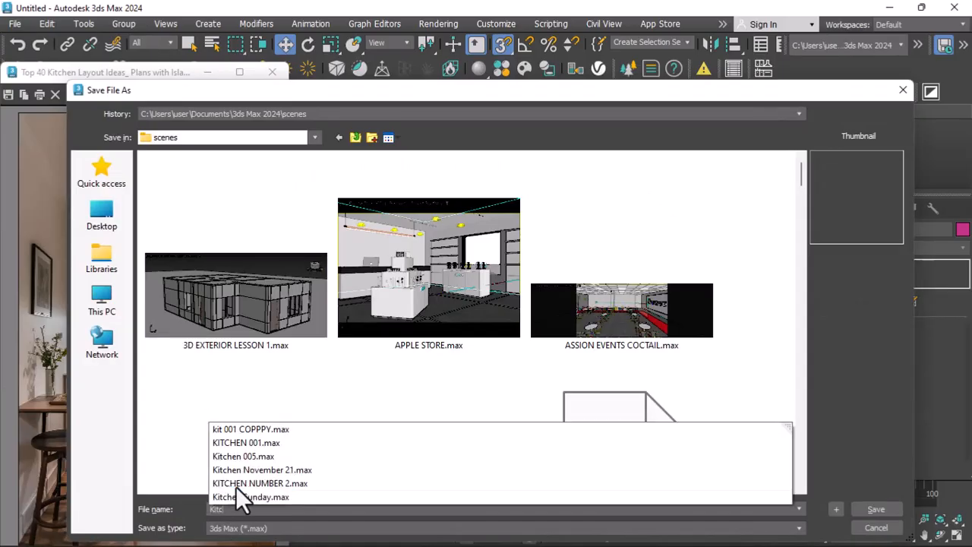
pyautogui.write('n d')
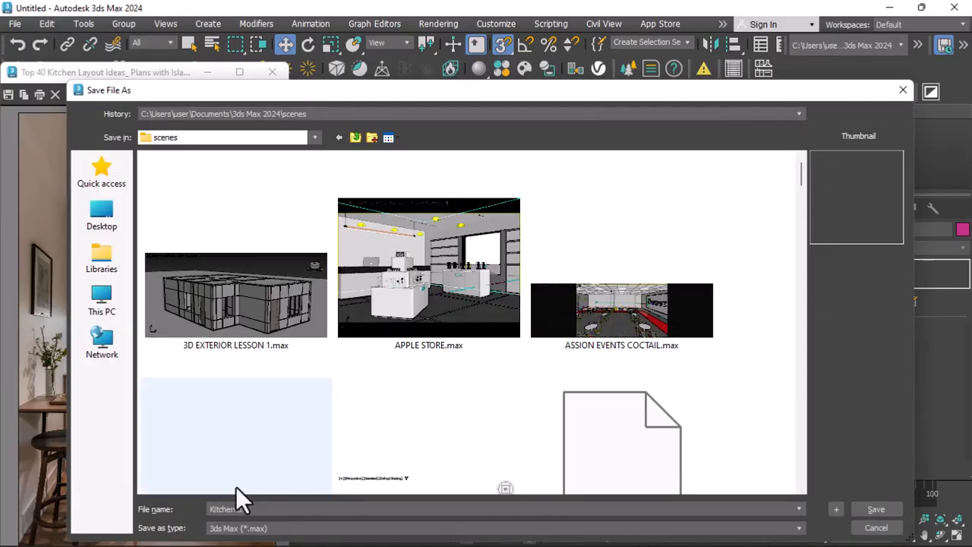
pyautogui.write('esign')
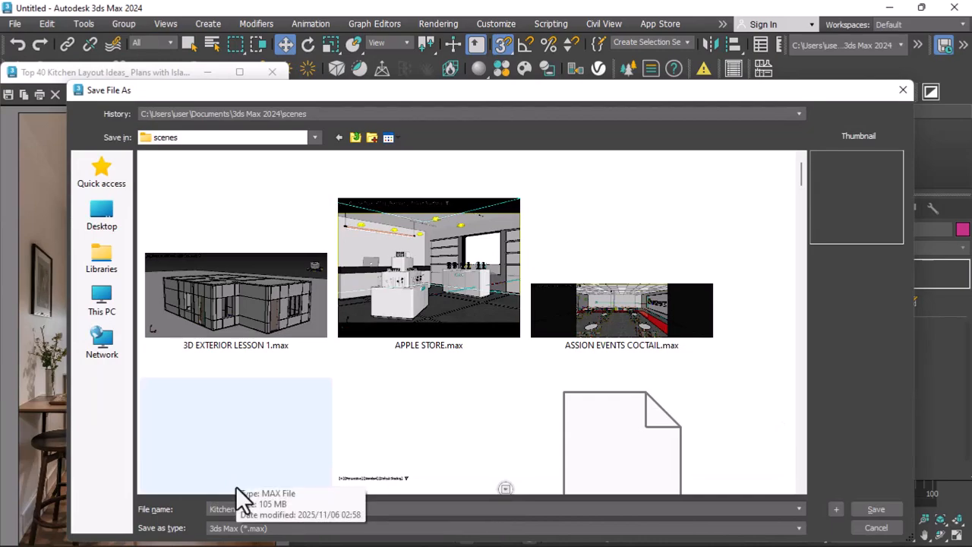
pyautogui.write(' t')
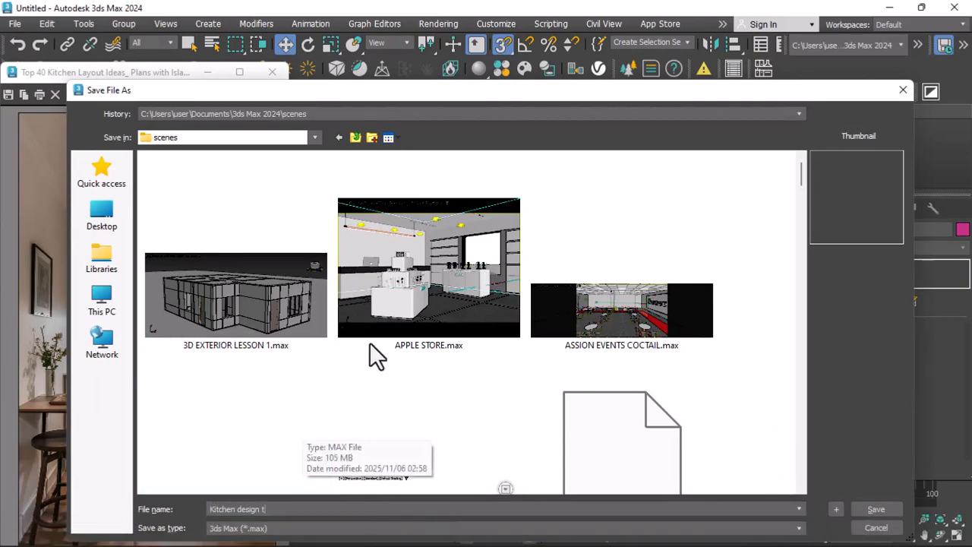
pyautogui.write('utorial')
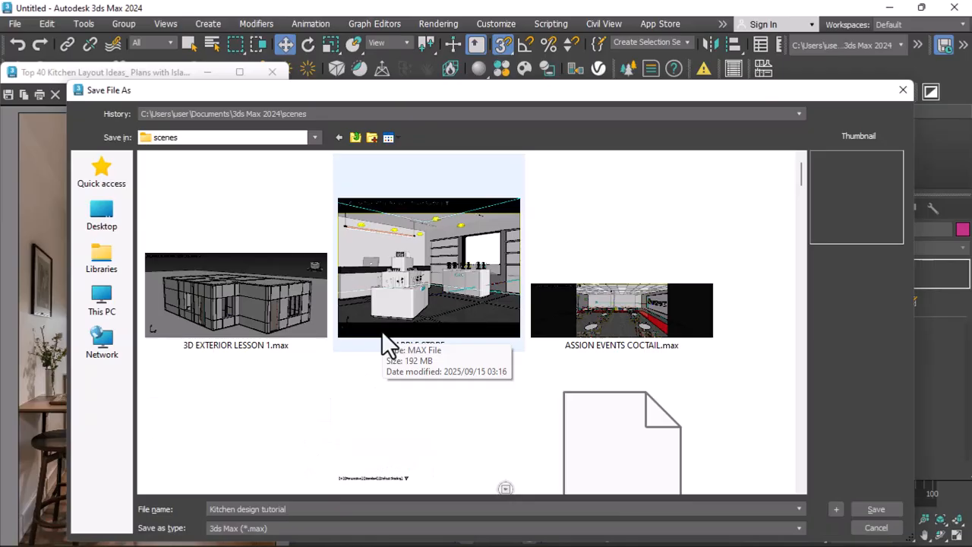
pyautogui.click(876, 509)
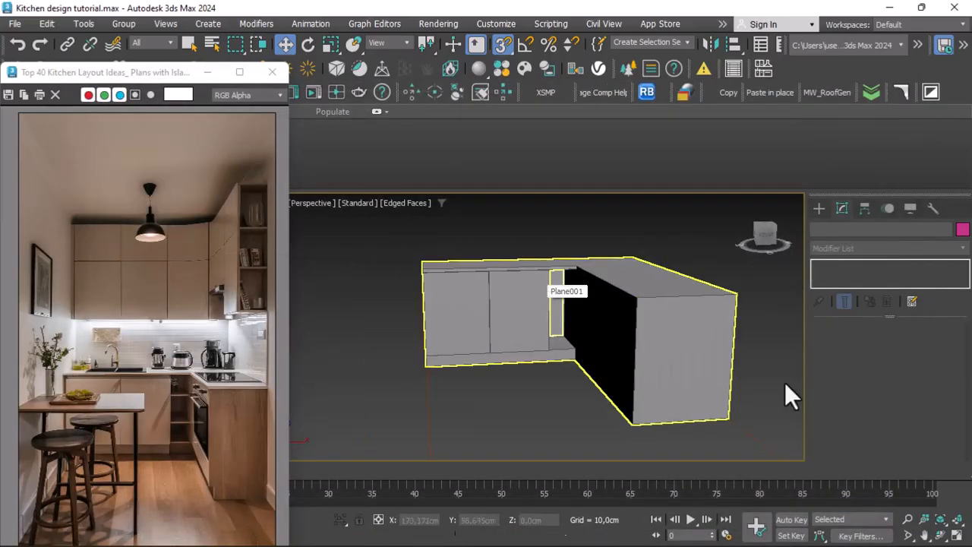
# Examine the open corner section up close in Perspective and select its back panel.
pyautogui.click(941, 535)
pyautogui.moveTo(581, 311); pyautogui.dragTo(601, 304)
pyautogui.scroll(3, 580, 316)
pyautogui.moveTo(550, 322); pyautogui.dragTo(533, 327)
pyautogui.scroll(2, 533, 326)
pyautogui.rightClick(534, 327)
pyautogui.click(550, 297)
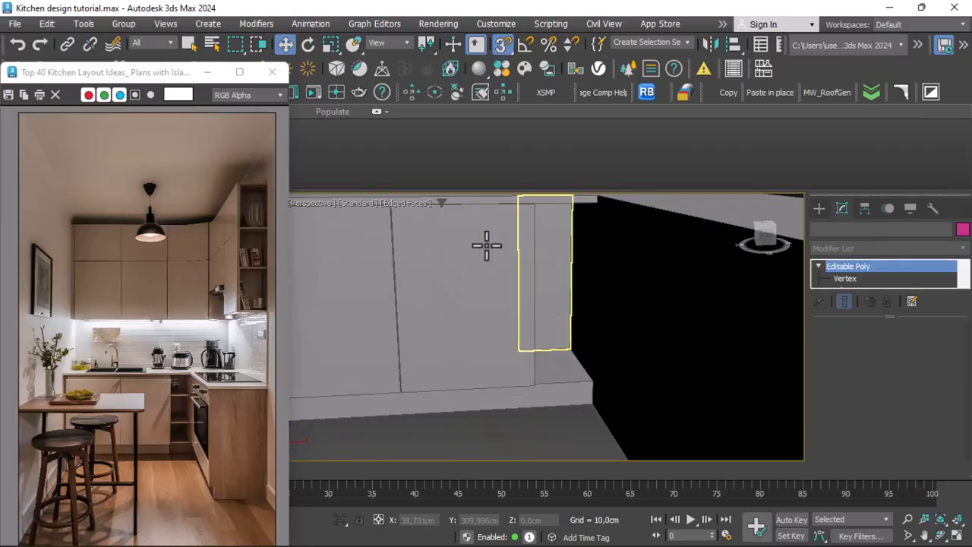
# Show the corner section in the Top view with the grid hidden and select its back panel.
pyautogui.click(315, 204)
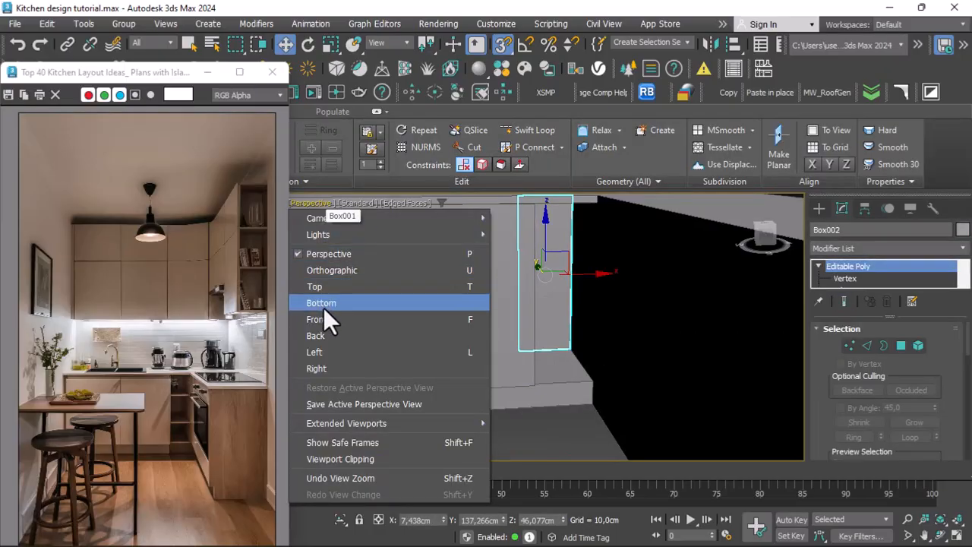
pyautogui.click(322, 287)
pyautogui.scroll(3, 466, 282)
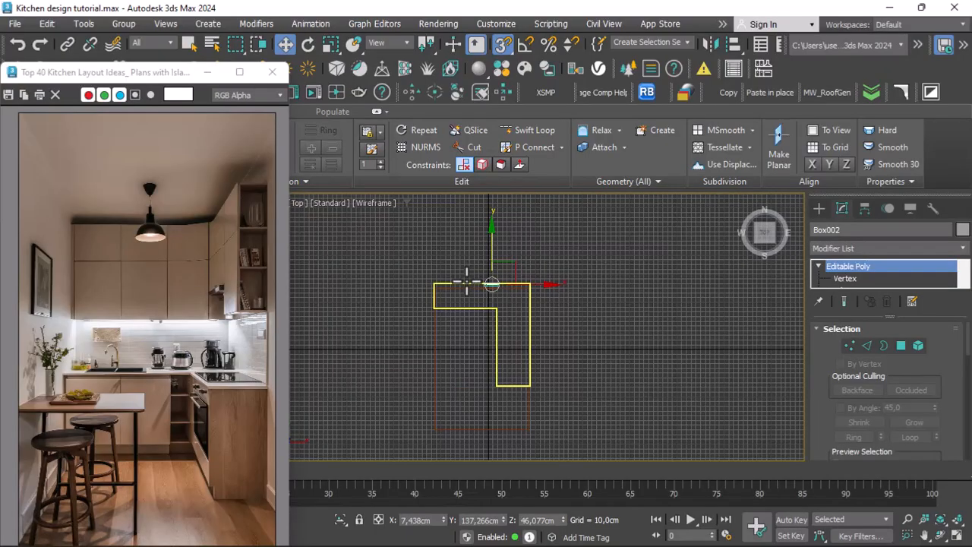
pyautogui.press('g')
pyautogui.click(554, 298)
pyautogui.scroll(6, 479, 286)
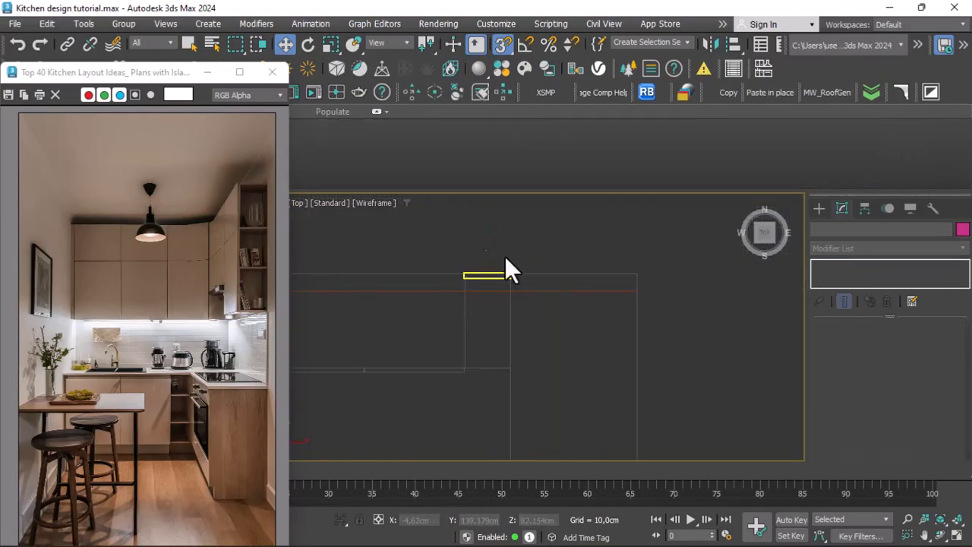
pyautogui.scroll(2, 479, 278)
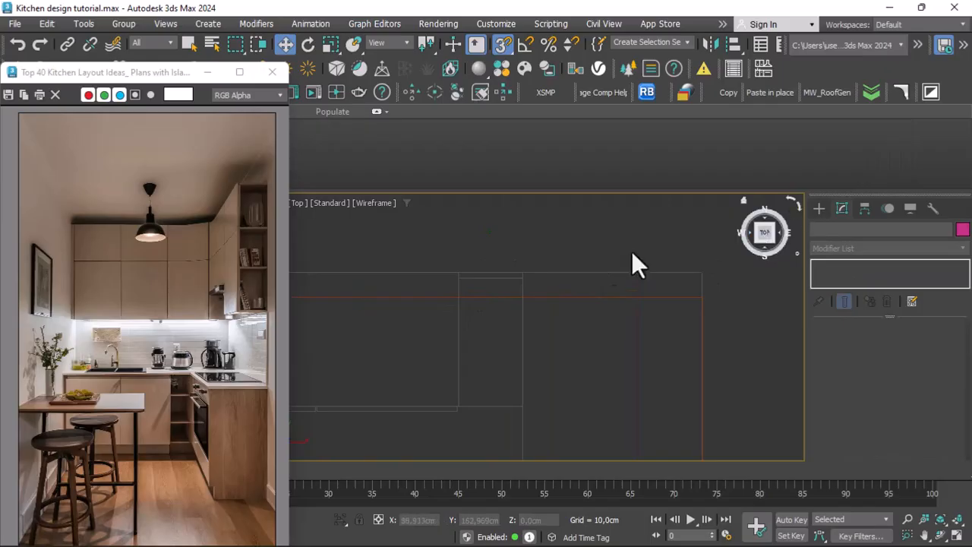
pyautogui.click(498, 276)
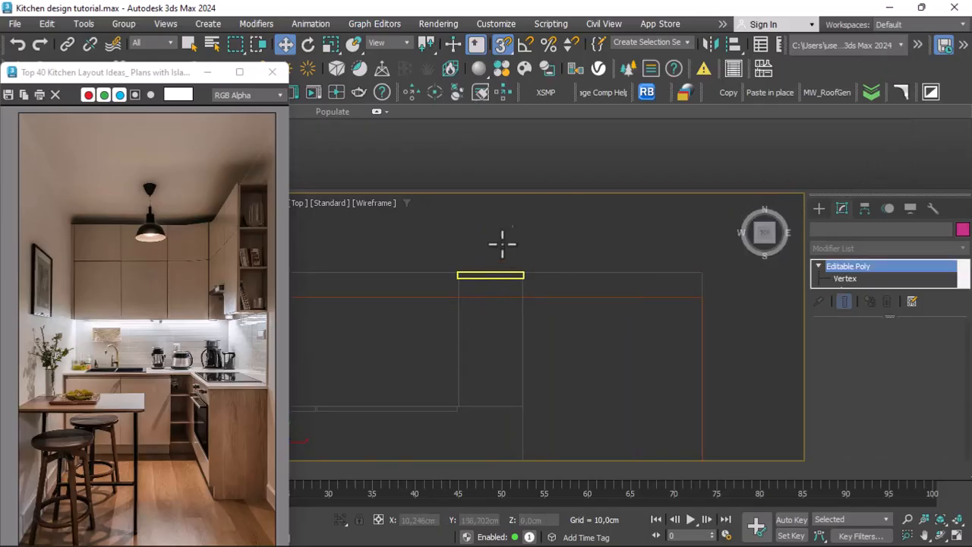
# With angle snap set to 90 degrees, rotate a single copy of the back panel 90 degrees about X into a horizontal shelf.
pyautogui.click(308, 44)
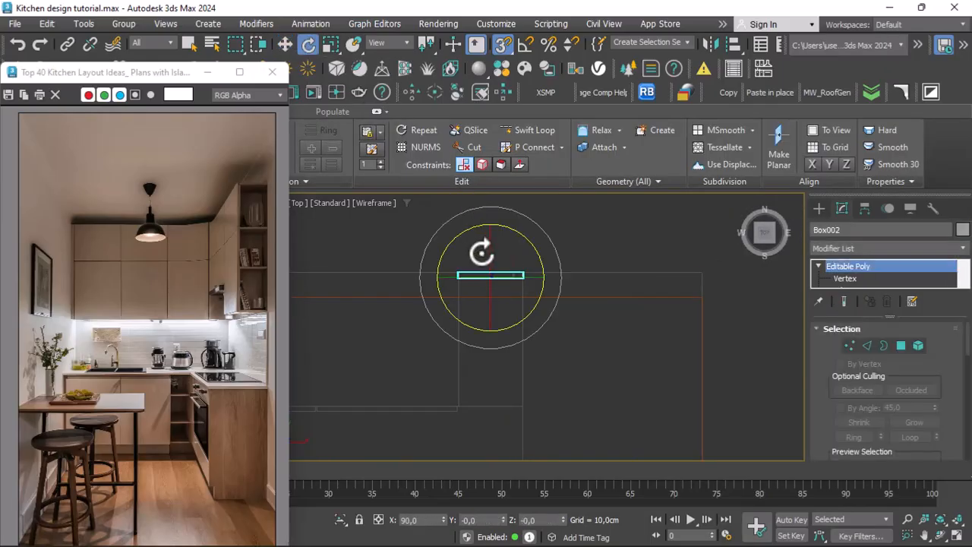
pyautogui.rightClick(523, 44)
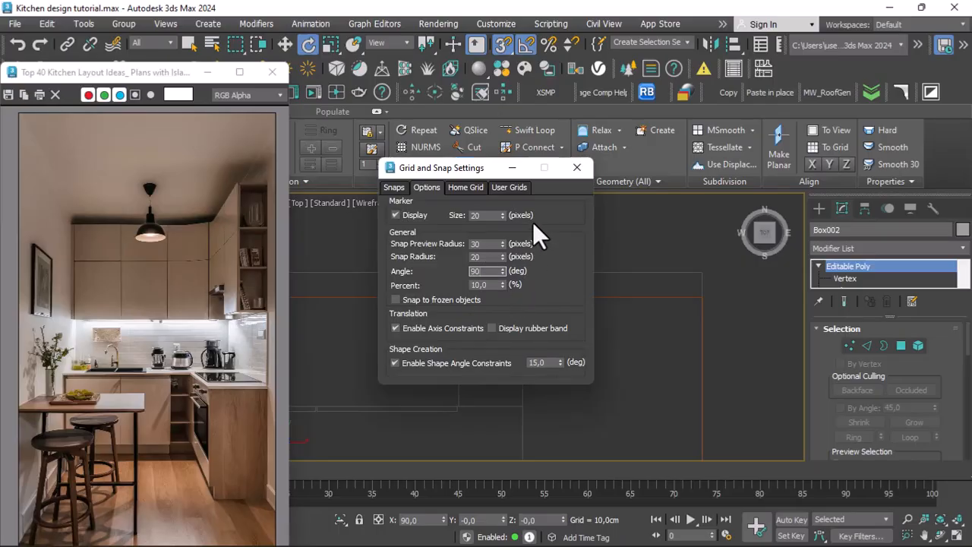
pyautogui.click(569, 169)
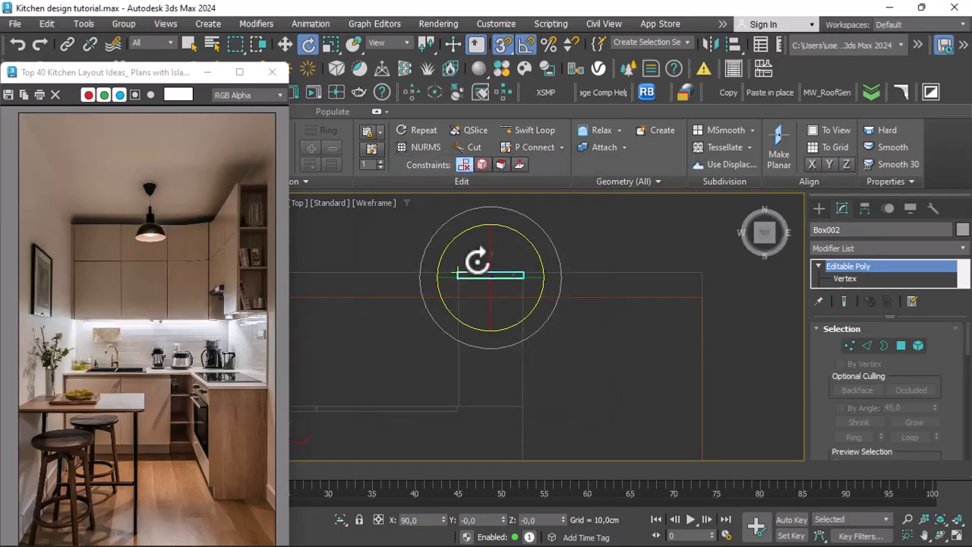
pyautogui.scroll(2, 495, 255)
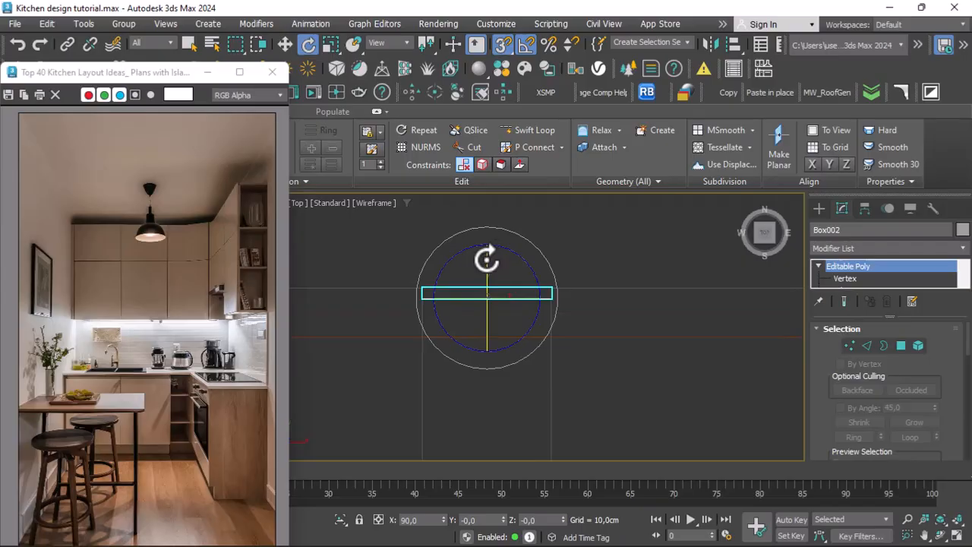
pyautogui.keyDown('shift'); pyautogui.moveTo(483, 265); pyautogui.dragTo(481, 267); pyautogui.keyUp('shift')
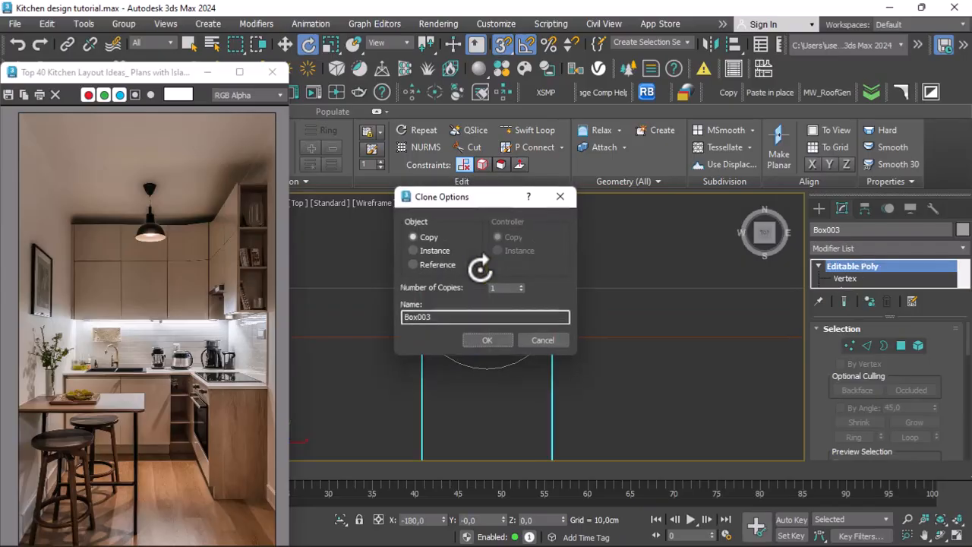
pyautogui.click(488, 340)
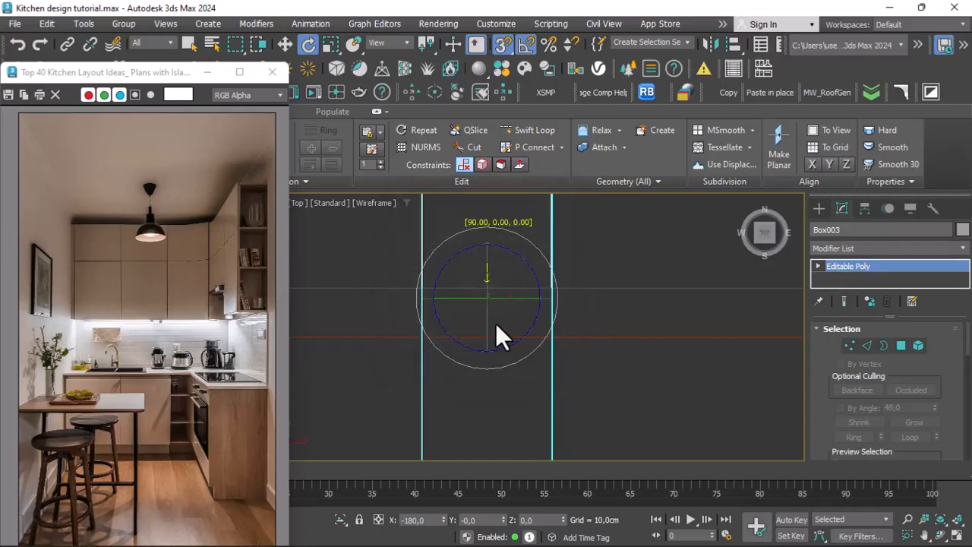
# Select the shelf's rear vertices and snap them along Y to the front face of the back panel.
pyautogui.scroll(-4, 496, 323)
pyautogui.scroll(2, 462, 278)
pyautogui.click(287, 46)
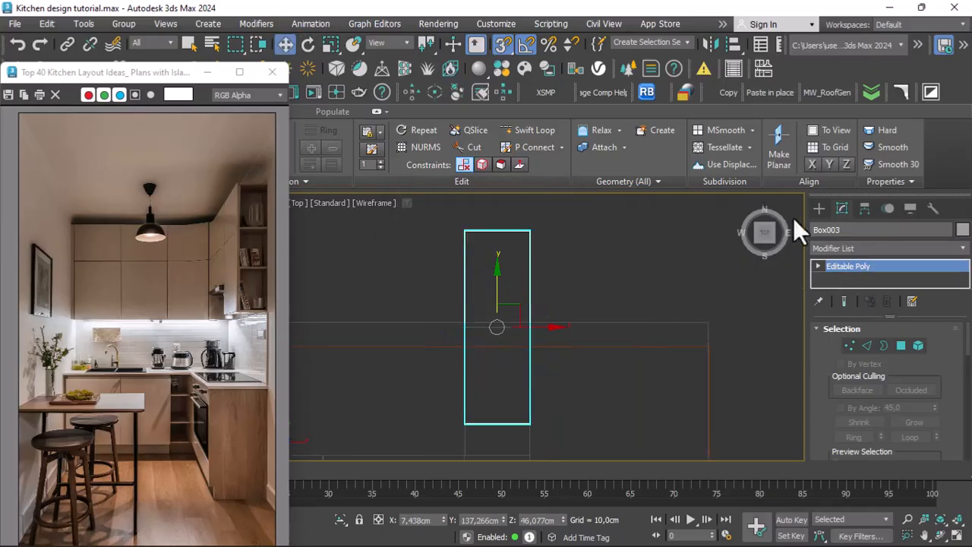
pyautogui.click(849, 346)
pyautogui.moveTo(601, 203); pyautogui.dragTo(433, 257)
pyautogui.moveTo(505, 215); pyautogui.dragTo(520, 326)
pyautogui.scroll(3, 498, 357)
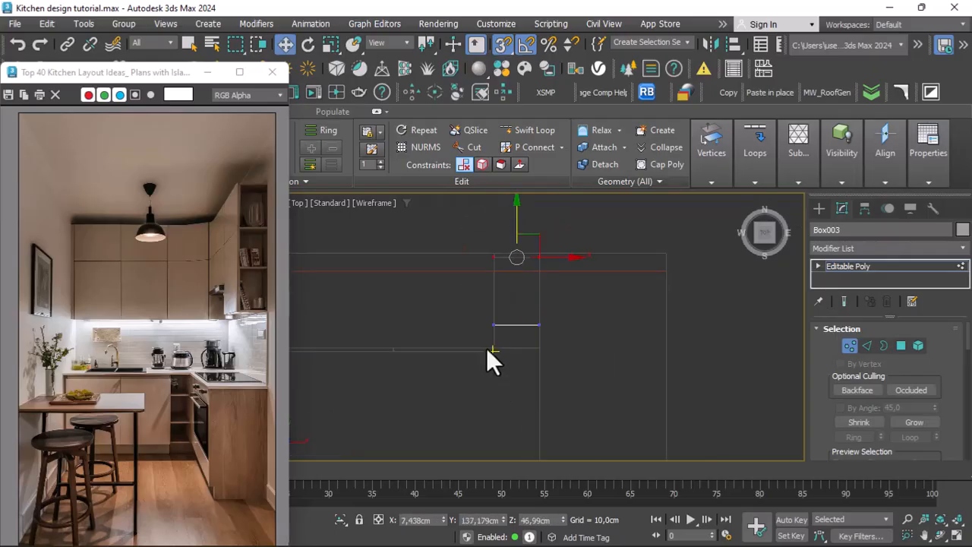
# Snap the shelf's front vertices along Y to the cabinet body's front edge, behind the door fronts.
pyautogui.scroll(3, 510, 321)
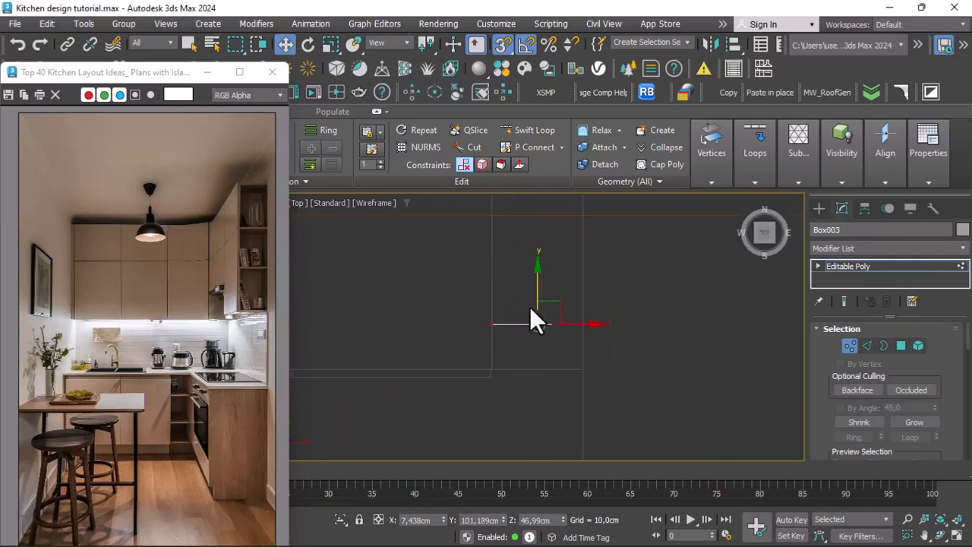
pyautogui.moveTo(551, 320); pyautogui.dragTo(582, 368)
pyautogui.scroll(-3, 526, 371)
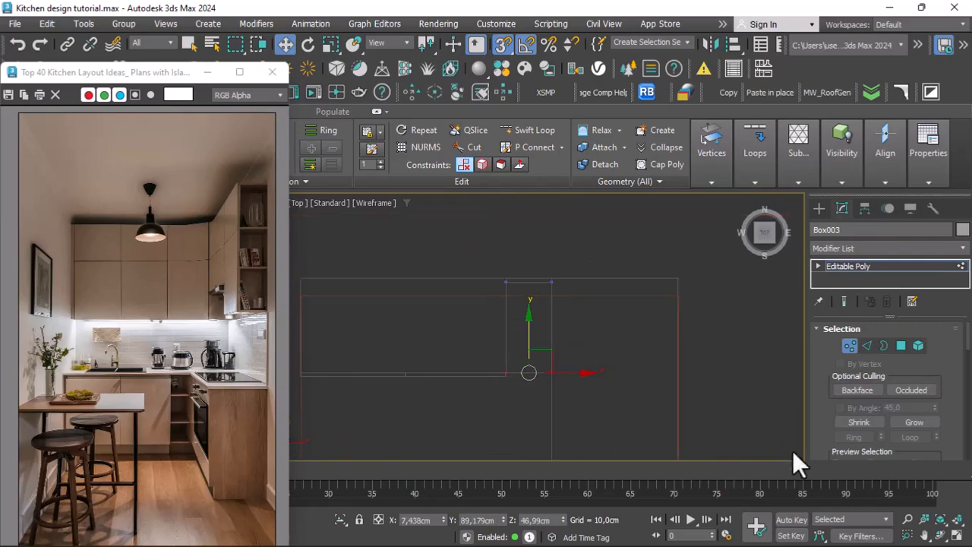
# Show the kitchen in the Front view framed on the corner section's shelf.
pyautogui.click(940, 536)
pyautogui.moveTo(456, 402); pyautogui.dragTo(515, 278)
pyautogui.rightClick(382, 236)
pyautogui.click(305, 203)
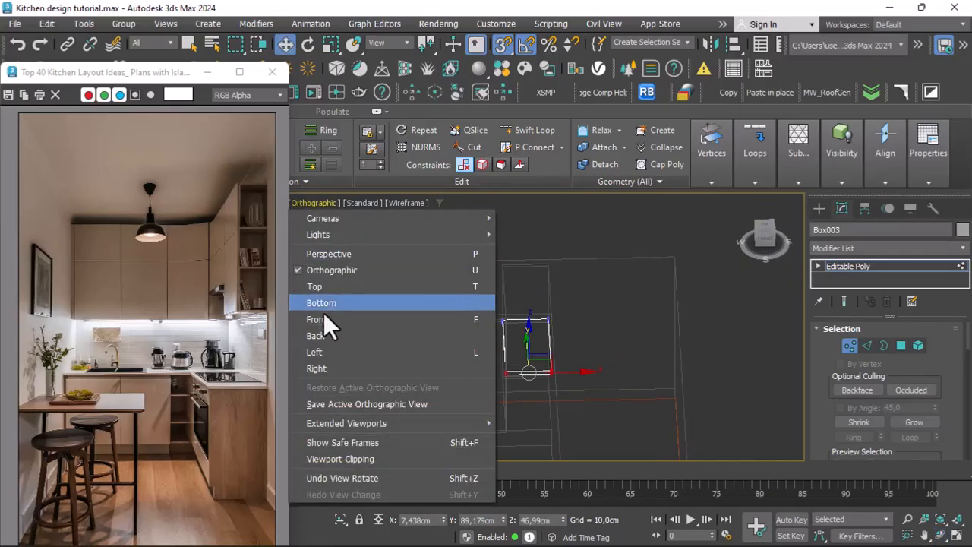
pyautogui.click(322, 324)
pyautogui.moveTo(455, 316); pyautogui.dragTo(448, 387, button='middle')
pyautogui.scroll(4, 523, 288)
pyautogui.scroll(2, 517, 366)
pyautogui.scroll(-4, 529, 351)
pyautogui.scroll(2, 525, 388)
pyautogui.scroll(-2, 527, 372)
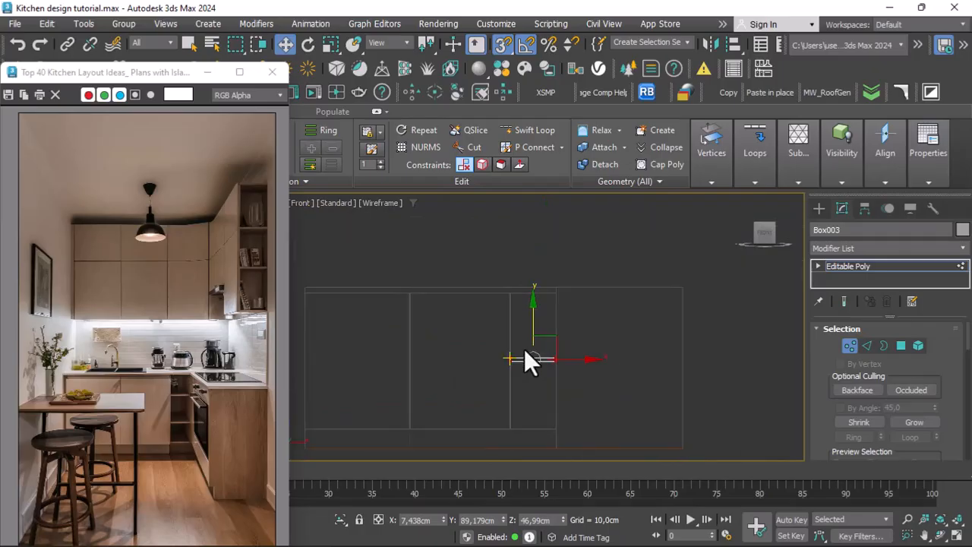
pyautogui.scroll(3, 552, 362)
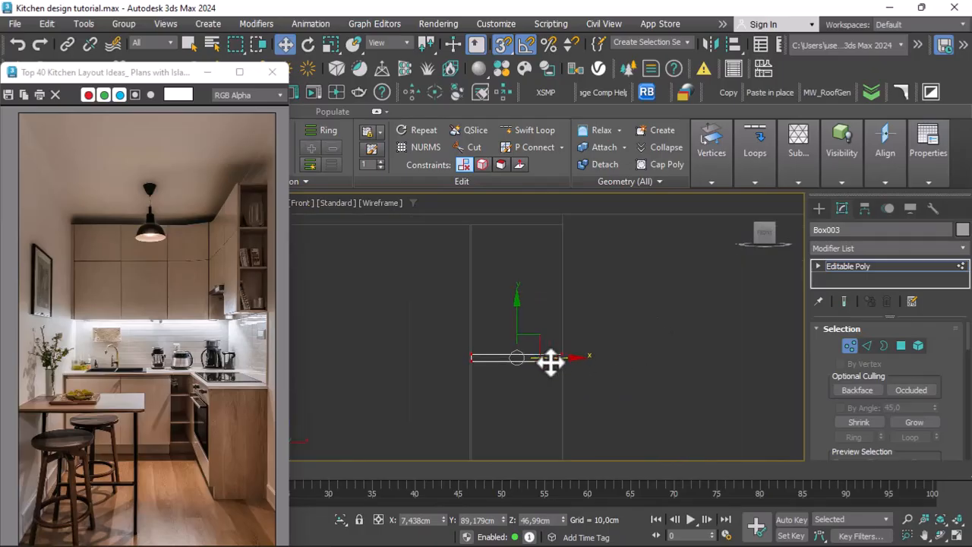
# Leave vertex editing, turn off the snaps and raise the whole shelf to a height of about 60.4 cm.
pyautogui.click(962, 267)
pyautogui.scroll(-2, 558, 335)
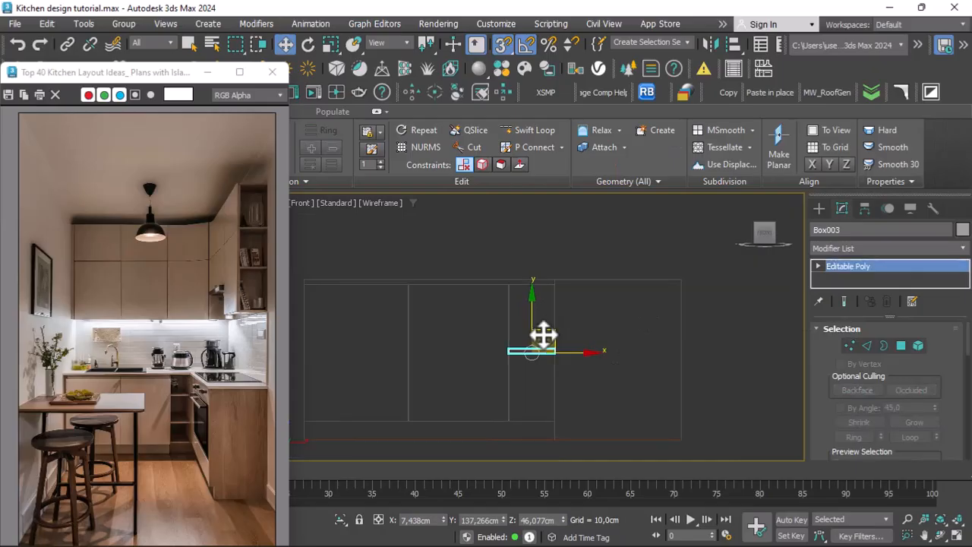
pyautogui.scroll(-2, 535, 331)
pyautogui.scroll(2, 534, 351)
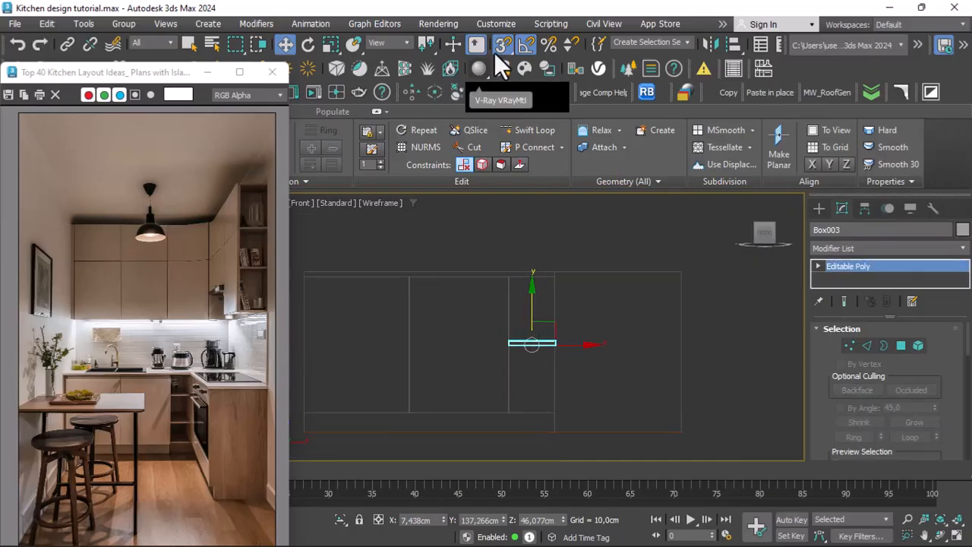
pyautogui.moveTo(532, 317); pyautogui.dragTo(523, 291)
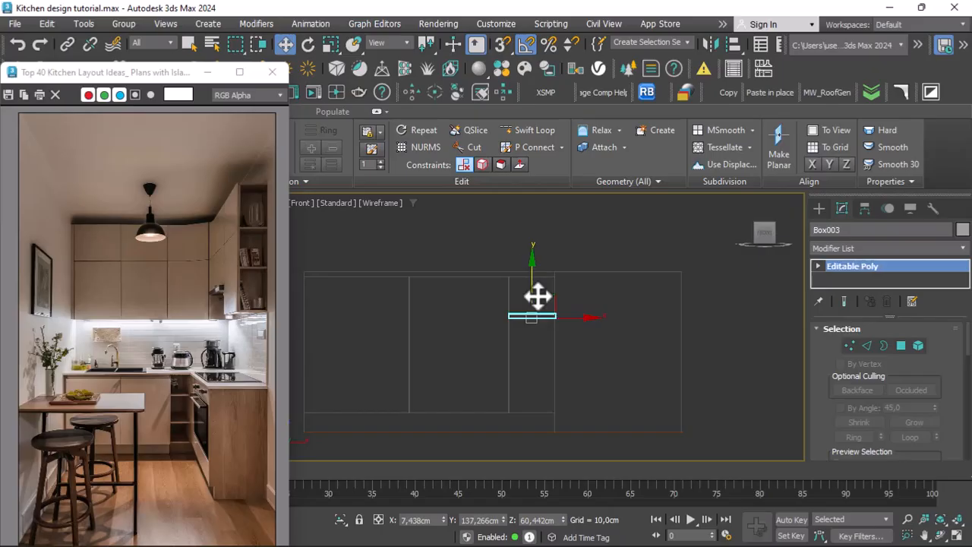
# Clone the shelf as a single instance about 25.6 cm below the original.
pyautogui.click(538, 306)
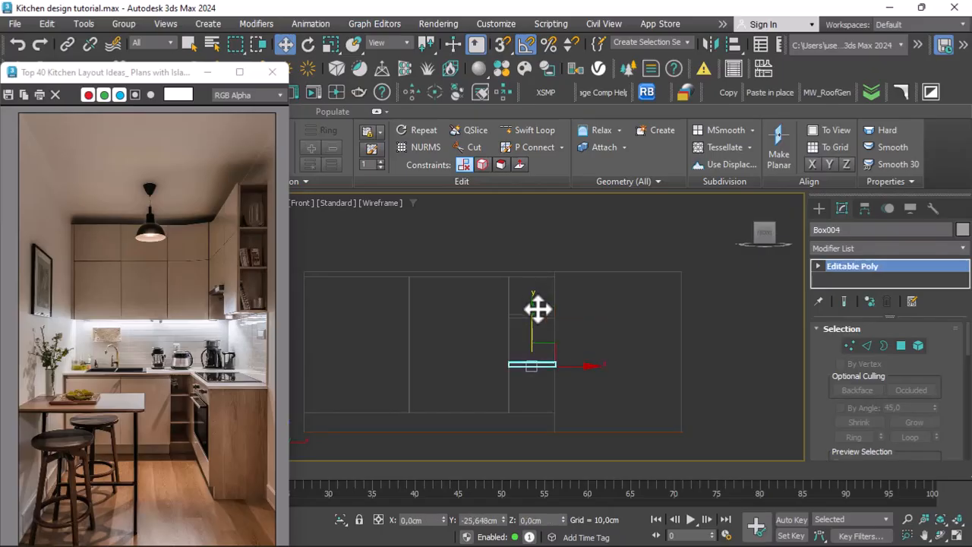
pyautogui.keyDown('shift'); pyautogui.moveTo(538, 308); pyautogui.dragTo(539, 310); pyautogui.keyUp('shift')
pyautogui.click(414, 252)
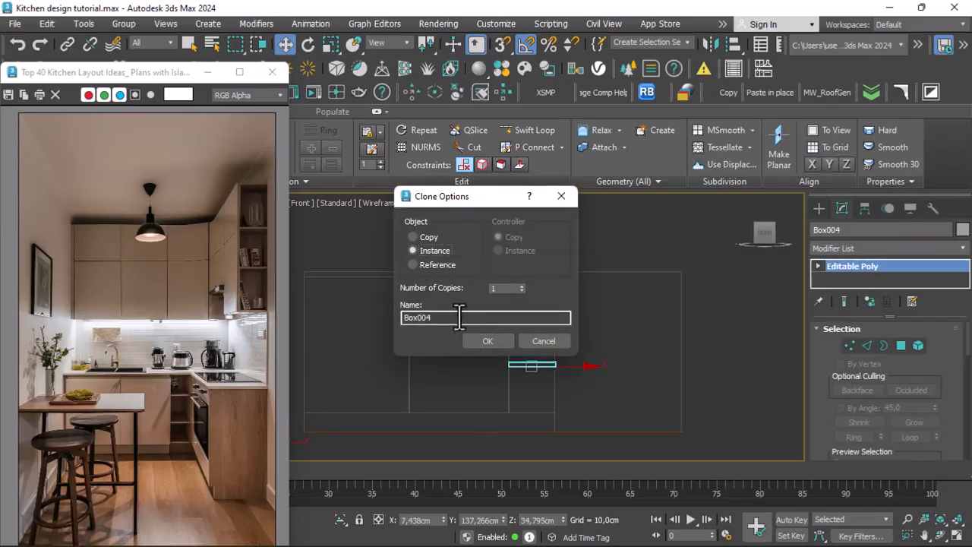
pyautogui.click(480, 340)
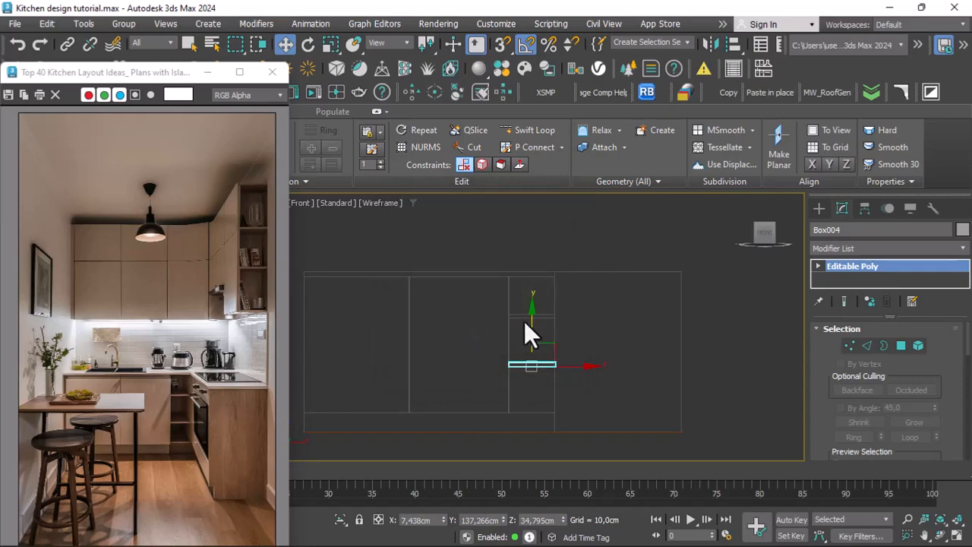
# Select both corner shelves and shift them together slightly downward to adjust their height, leaving nothing selected.
pyautogui.click(518, 242)
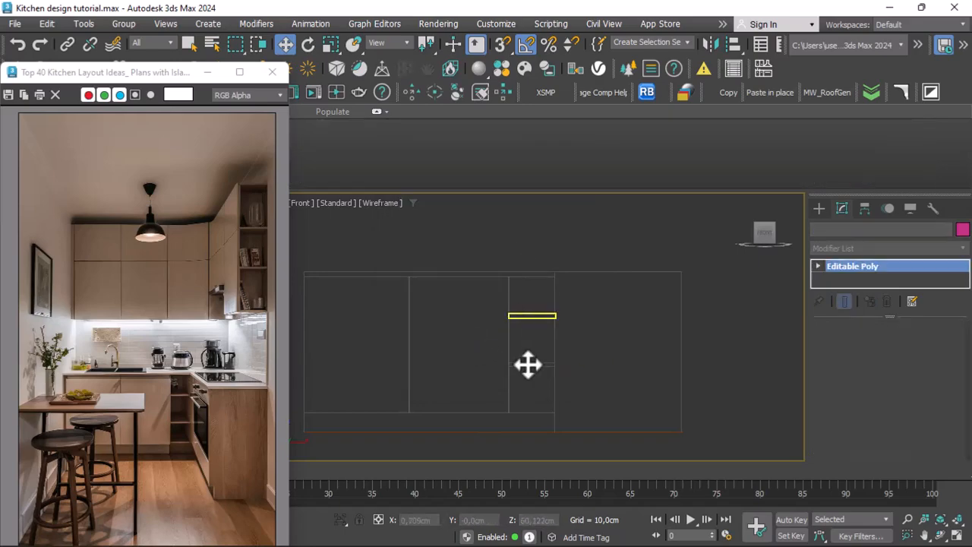
pyautogui.click(529, 316)
pyautogui.keyDown('ctrl'); pyautogui.click(528, 363); pyautogui.keyUp('ctrl')
pyautogui.moveTo(530, 286); pyautogui.dragTo(523, 289)
pyautogui.click(515, 264)
# Show the kitchen in a Perspective view with Default Shading, orbited to an angle from the side.
pyautogui.scroll(-2, 475, 269)
pyautogui.click(392, 207)
pyautogui.click(392, 216)
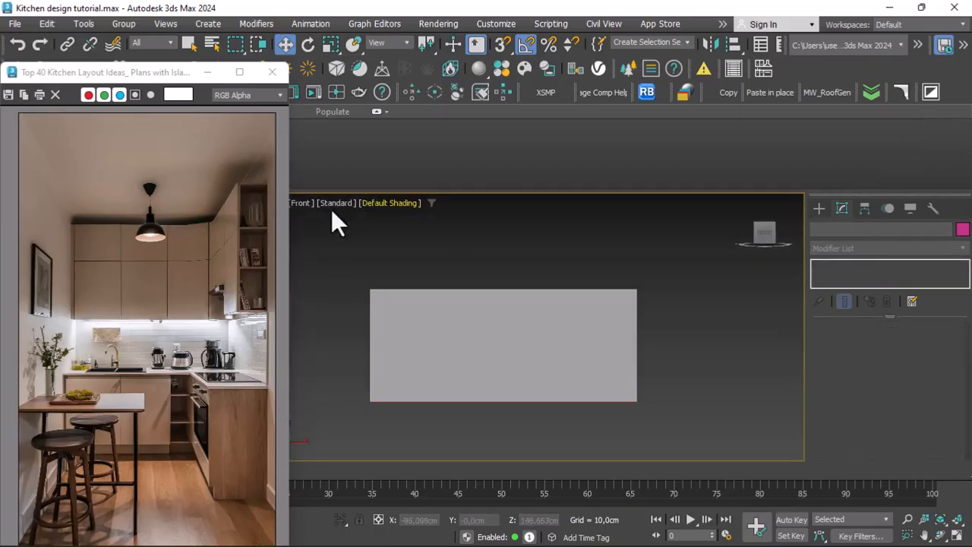
pyautogui.click(309, 204)
pyautogui.click(335, 254)
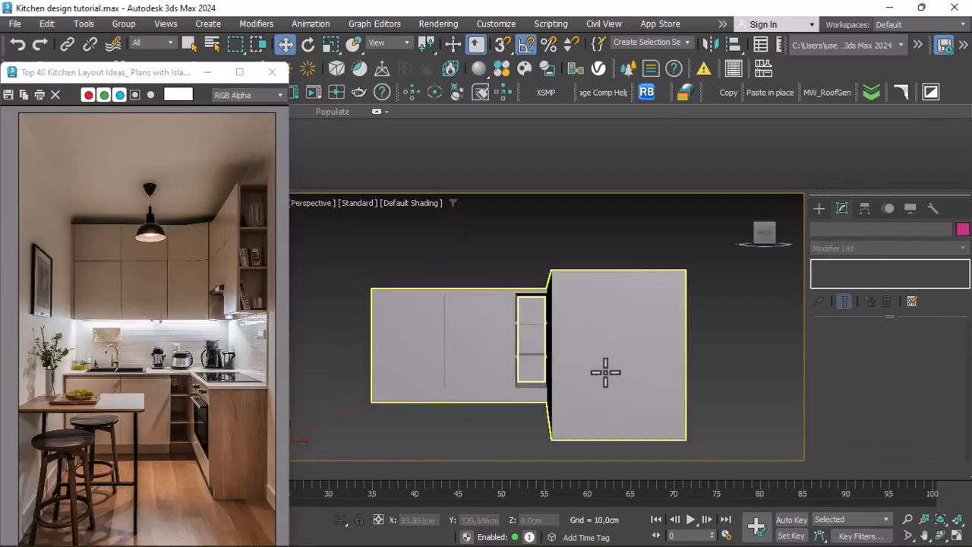
pyautogui.click(942, 538)
pyautogui.moveTo(553, 312)
pyautogui.mouseDown()
pyautogui.moveTo(540, 317)
pyautogui.moveTo(561, 324)
pyautogui.mouseUp()
pyautogui.rightClick(561, 324)
# Turn on Edged Faces in the Perspective view and frame the whole kitchen.
pyautogui.click(414, 203)
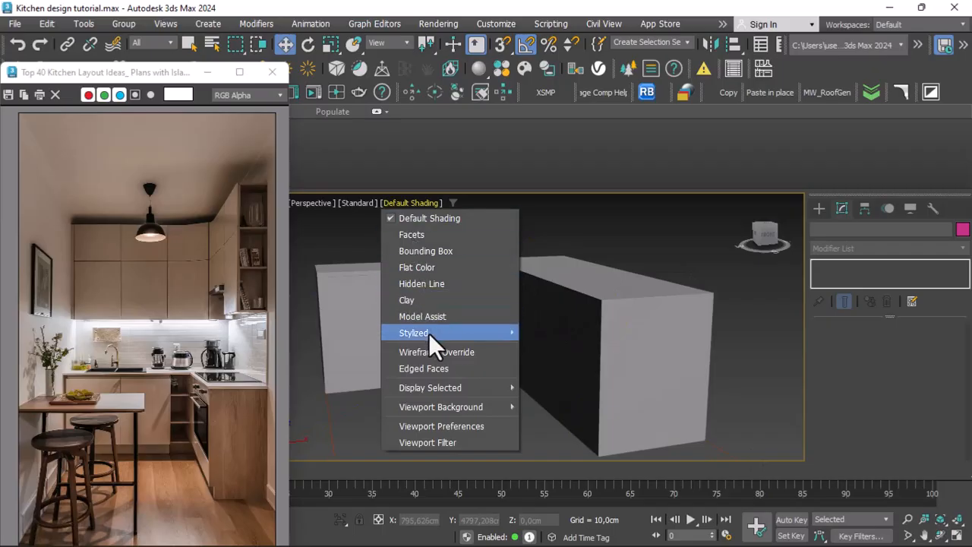
pyautogui.click(425, 368)
pyautogui.click(510, 414)
pyautogui.press('z')
pyautogui.click(363, 268)
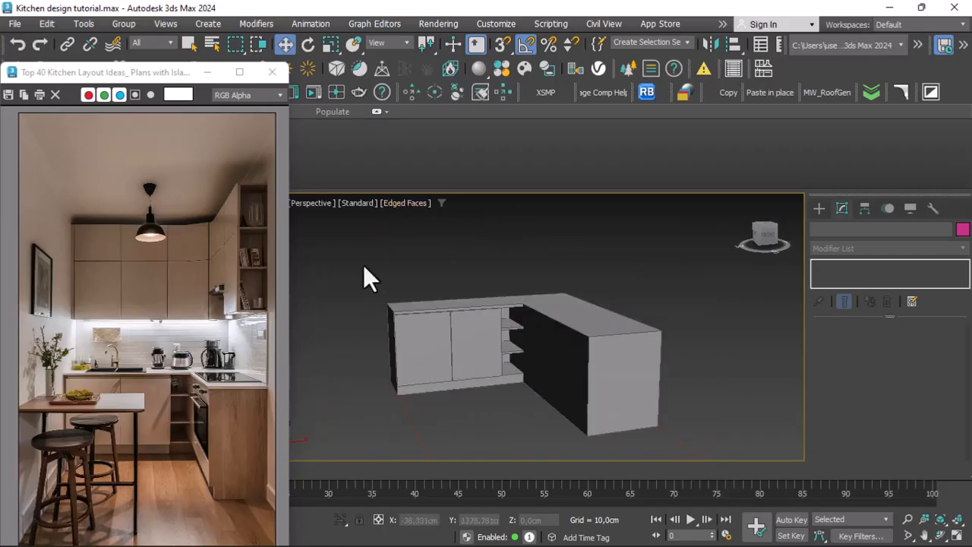
# Select all the kitchen objects and set their object color to black.
pyautogui.moveTo(615, 457); pyautogui.dragTo(611, 454)
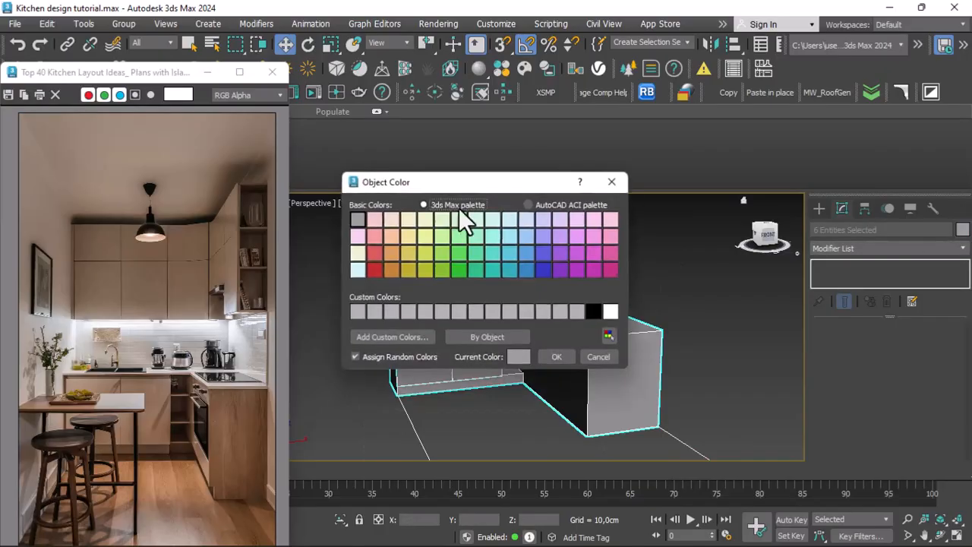
pyautogui.click(596, 313)
pyautogui.click(561, 362)
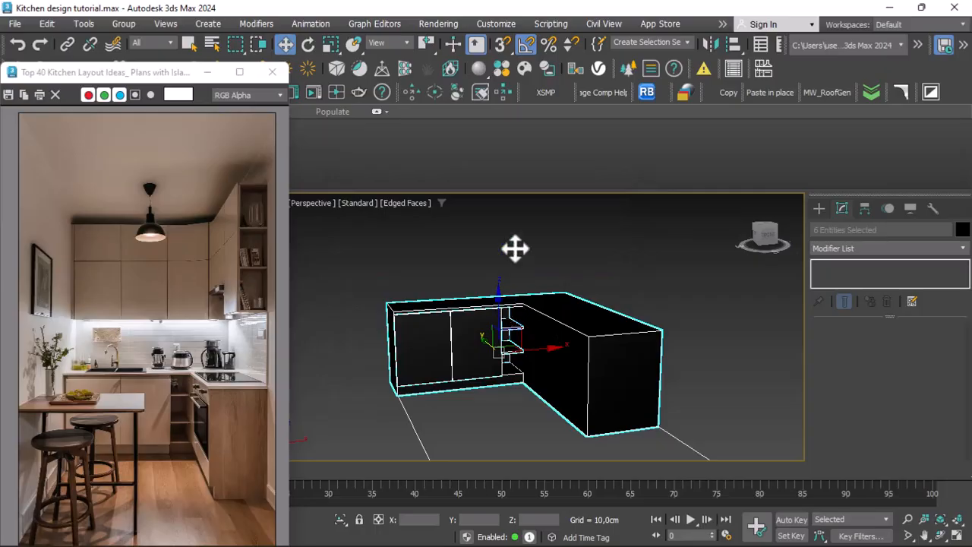
# Create a Physical Material in the Slate Material Editor, assign it to the selected kitchen objects and clear the selection.
pyautogui.press('m')
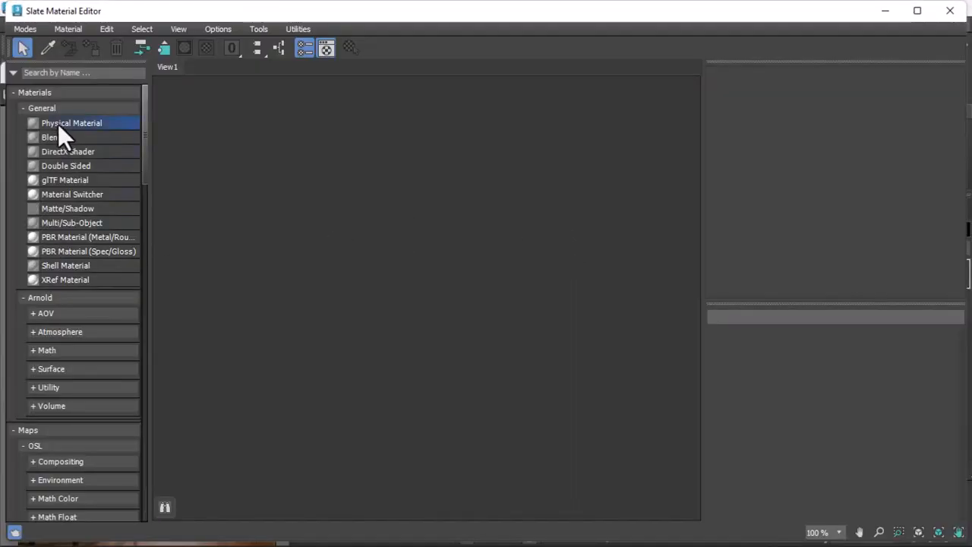
pyautogui.moveTo(297, 238); pyautogui.dragTo(279, 241)
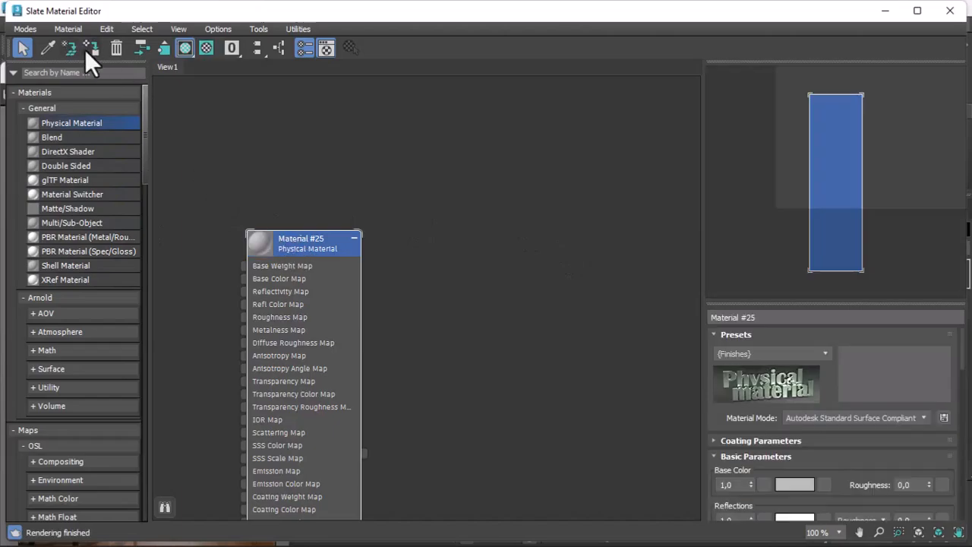
pyautogui.click(884, 16)
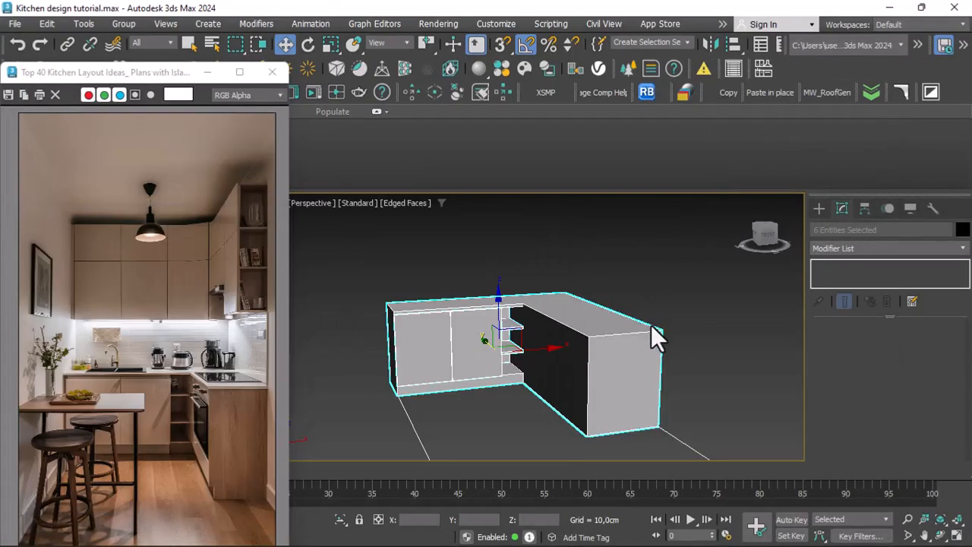
pyautogui.click(687, 302)
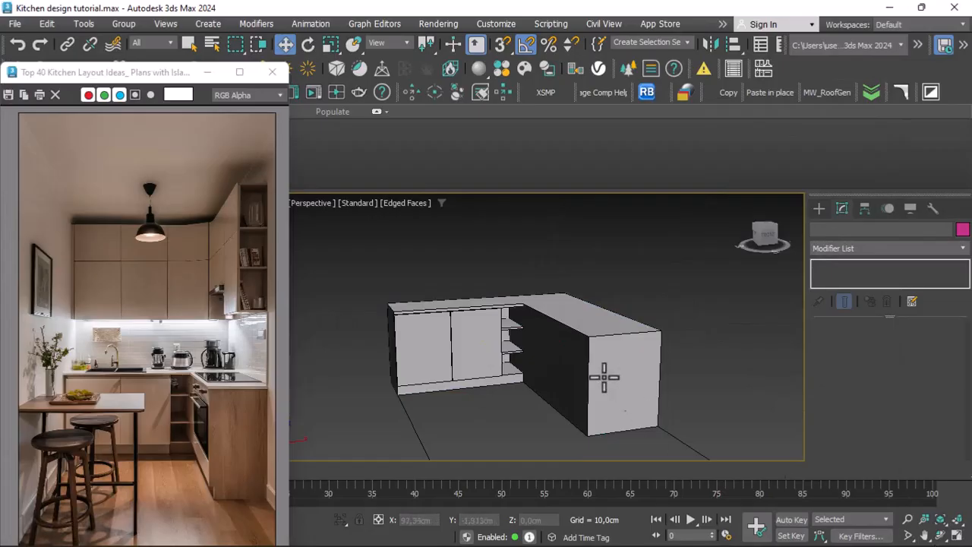
# Examine the door fronts, open corner shelves and plain side run from several angles.
pyautogui.click(940, 535)
pyautogui.moveTo(507, 337); pyautogui.dragTo(523, 295)
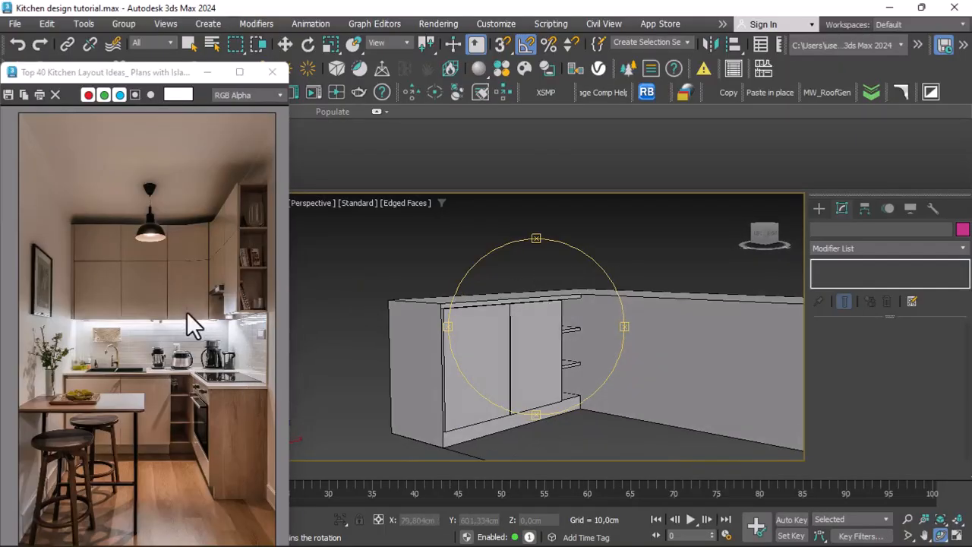
pyautogui.moveTo(536, 339); pyautogui.dragTo(548, 343)
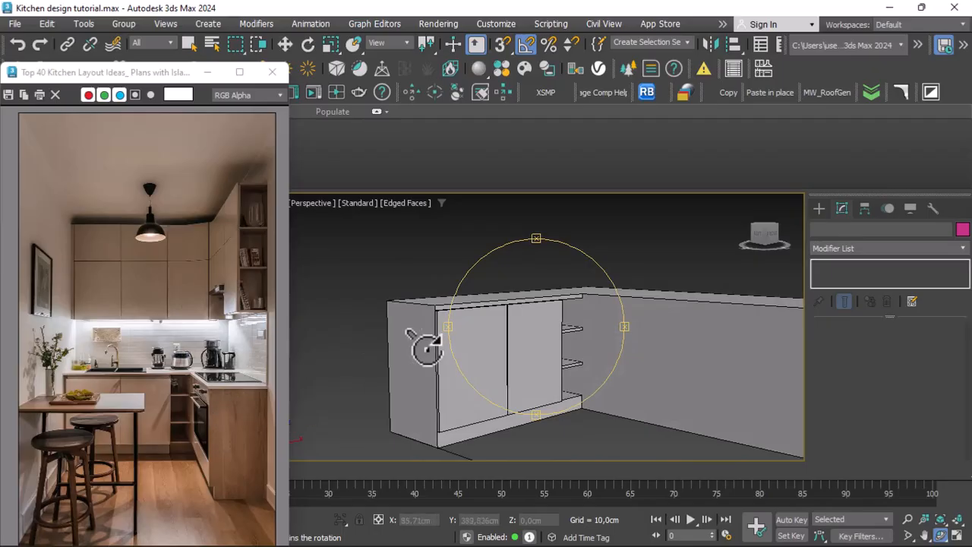
pyautogui.moveTo(569, 347); pyautogui.dragTo(517, 323)
pyautogui.press('w')
pyautogui.scroll(-3, 578, 345)
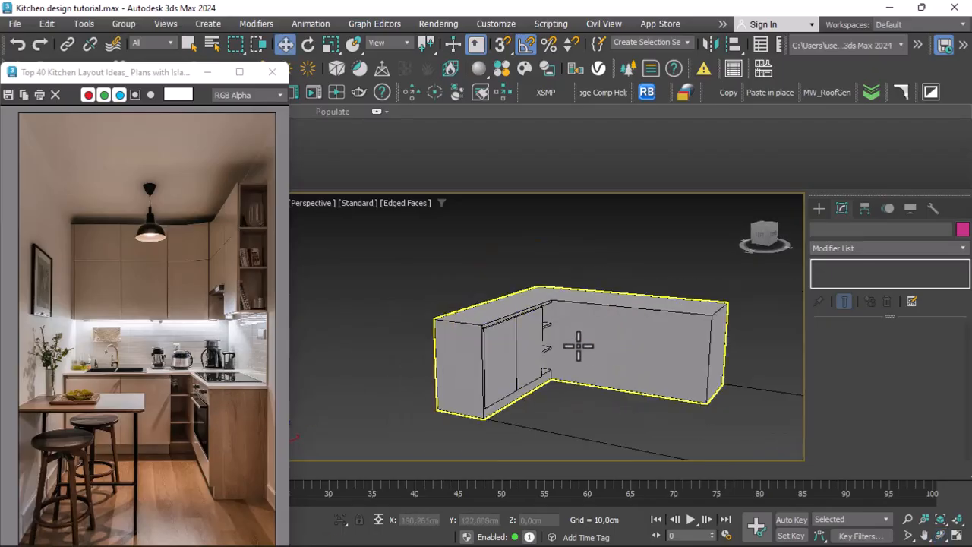
pyautogui.scroll(4, 578, 346)
# Show the side cabinet run in the Left view with the grid hidden, ready for creating geometry.
pyautogui.click(817, 210)
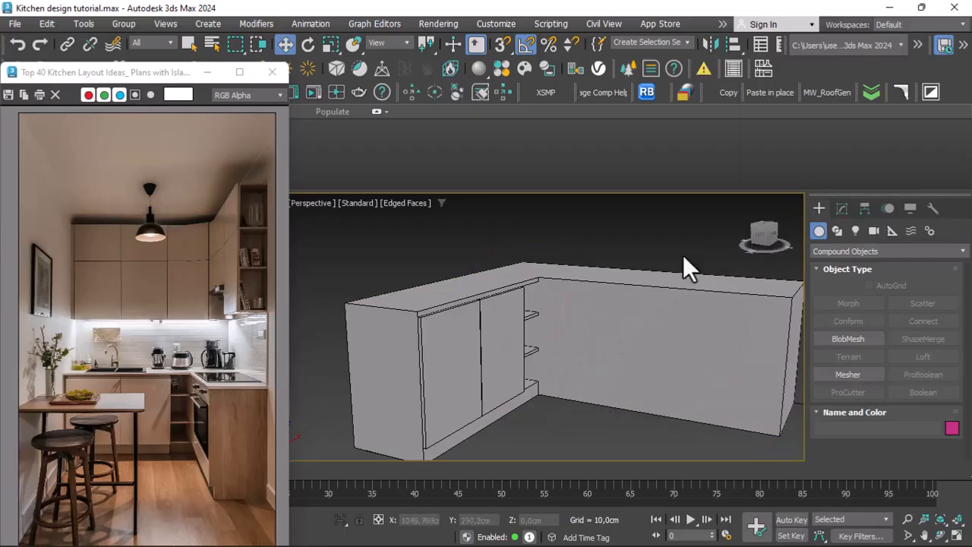
pyautogui.click(758, 237)
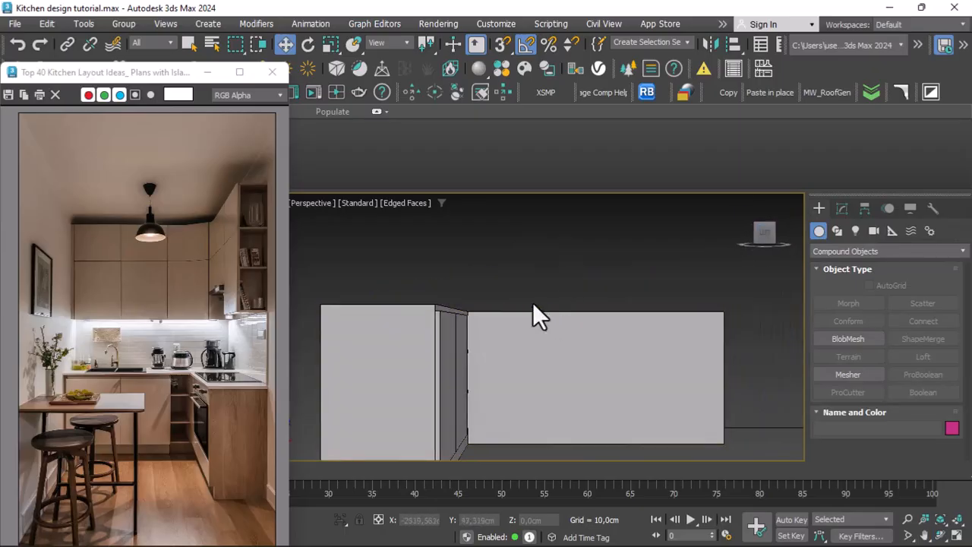
pyautogui.click(326, 203)
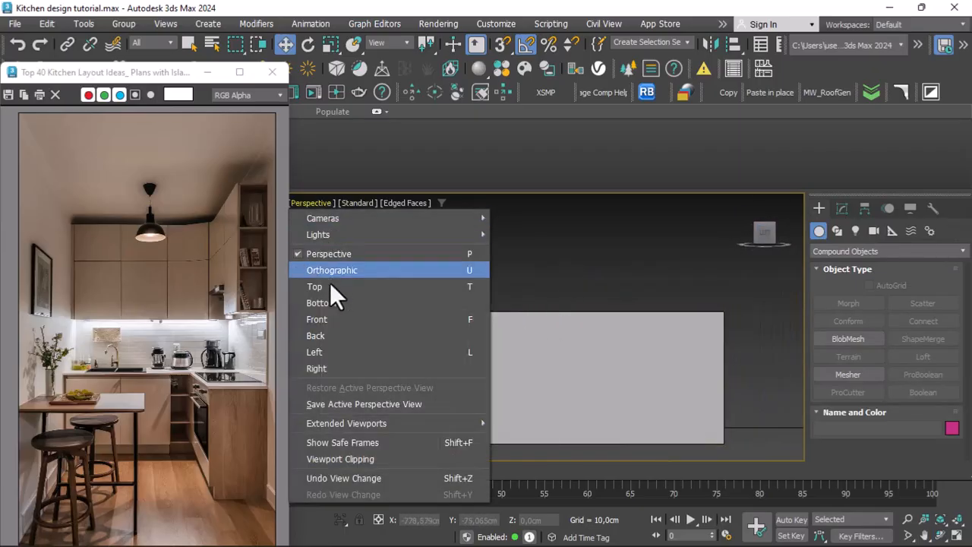
pyautogui.click(326, 350)
pyautogui.scroll(-3, 460, 349)
pyautogui.scroll(2, 463, 299)
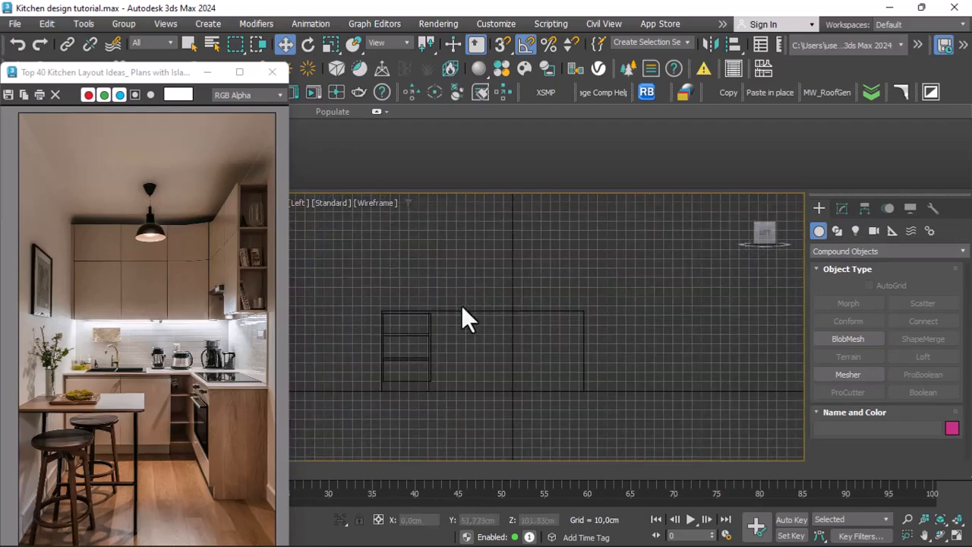
pyautogui.scroll(1, 435, 347)
pyautogui.press('g')
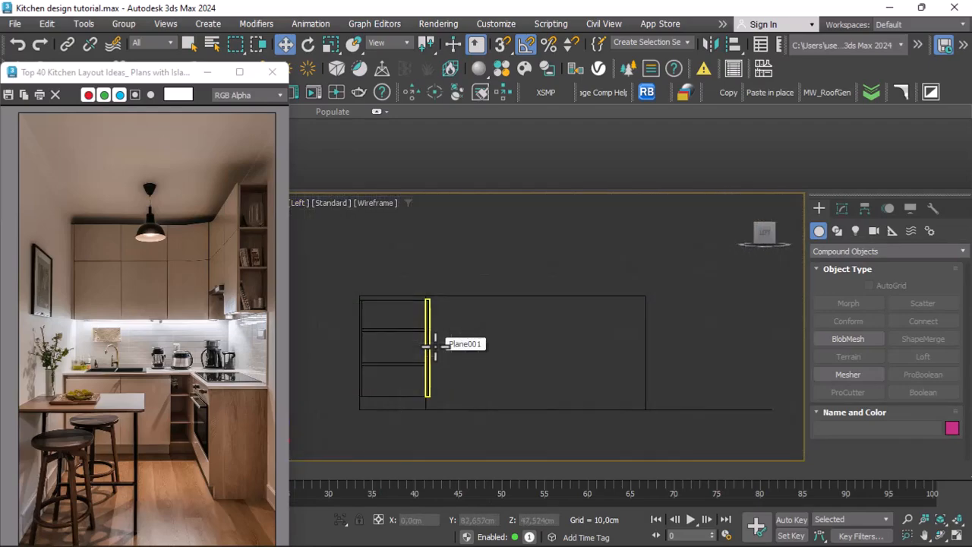
pyautogui.scroll(1, 438, 380)
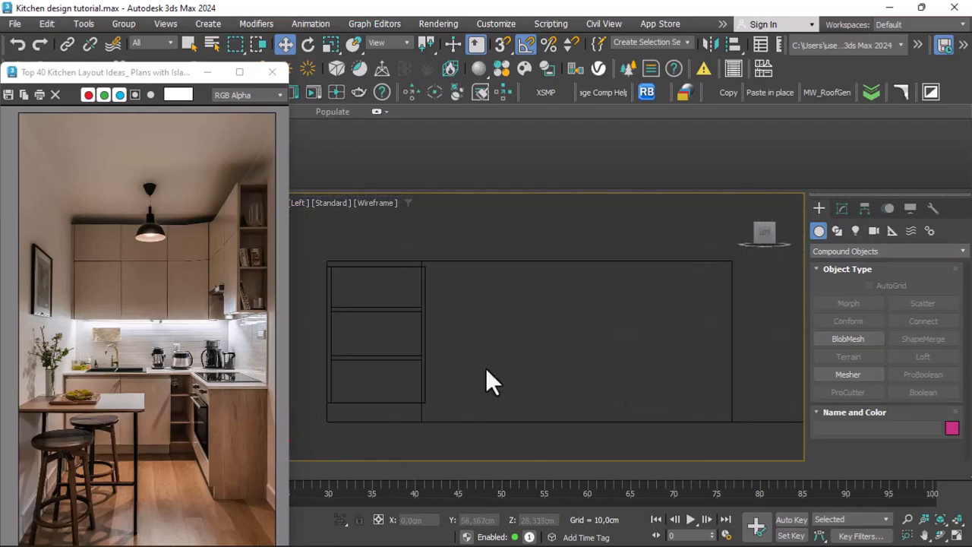
# With snaps on, draw a Standard Primitives plane across the side run's front, from its outer top corner to the base at the corner section.
pyautogui.click(819, 252)
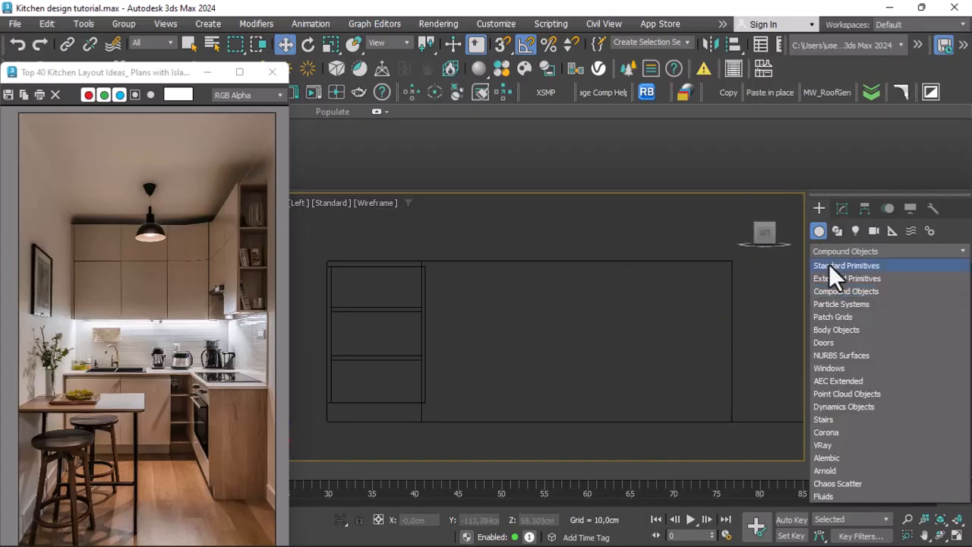
pyautogui.click(828, 265)
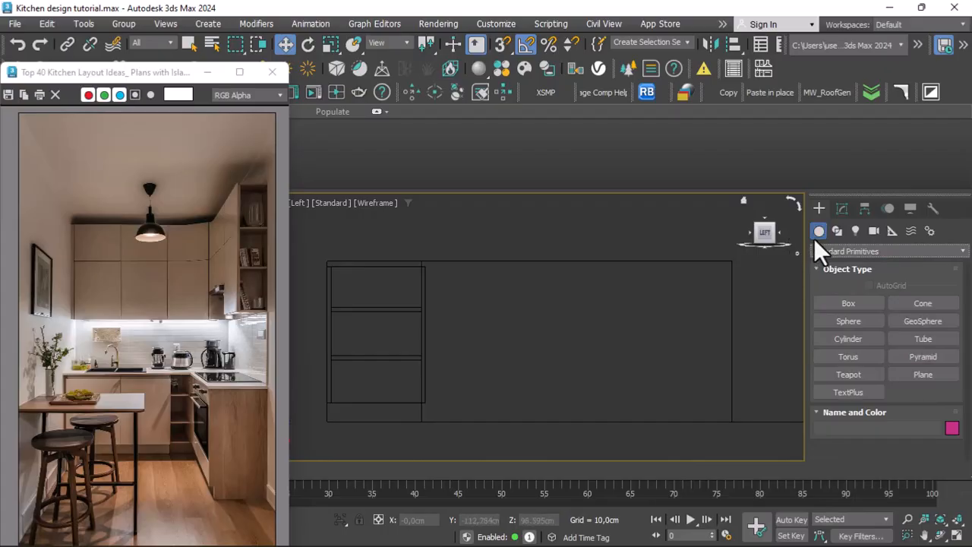
pyautogui.click(915, 373)
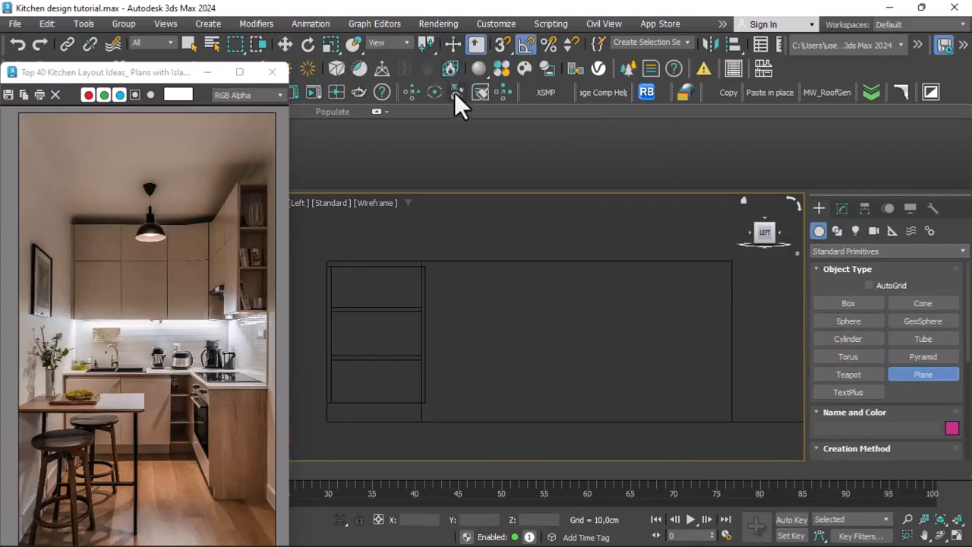
pyautogui.click(501, 44)
pyautogui.moveTo(732, 262)
pyautogui.mouseDown()
pyautogui.moveTo(540, 391)
pyautogui.moveTo(417, 420)
pyautogui.mouseUp()
pyautogui.click(278, 45)
pyautogui.scroll(-2, 517, 337)
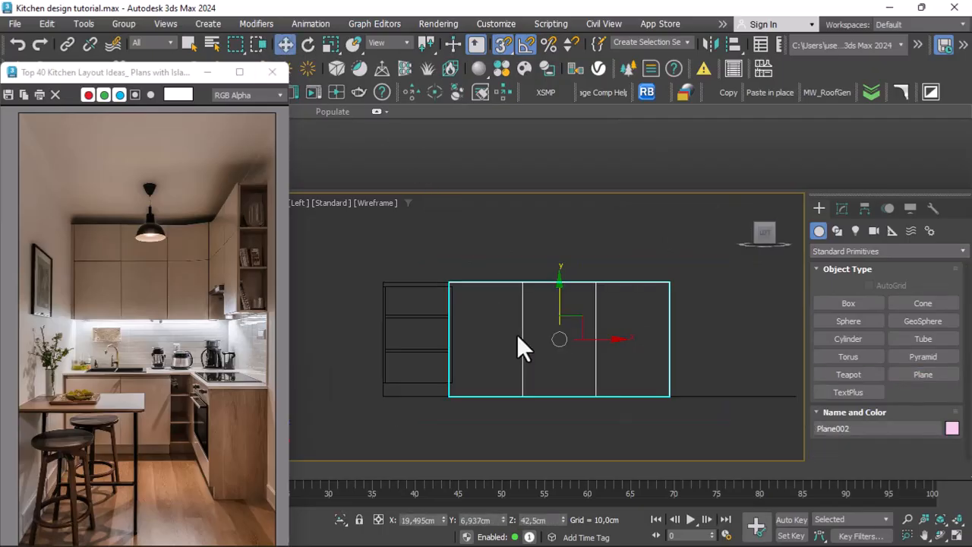
pyautogui.scroll(1, 518, 336)
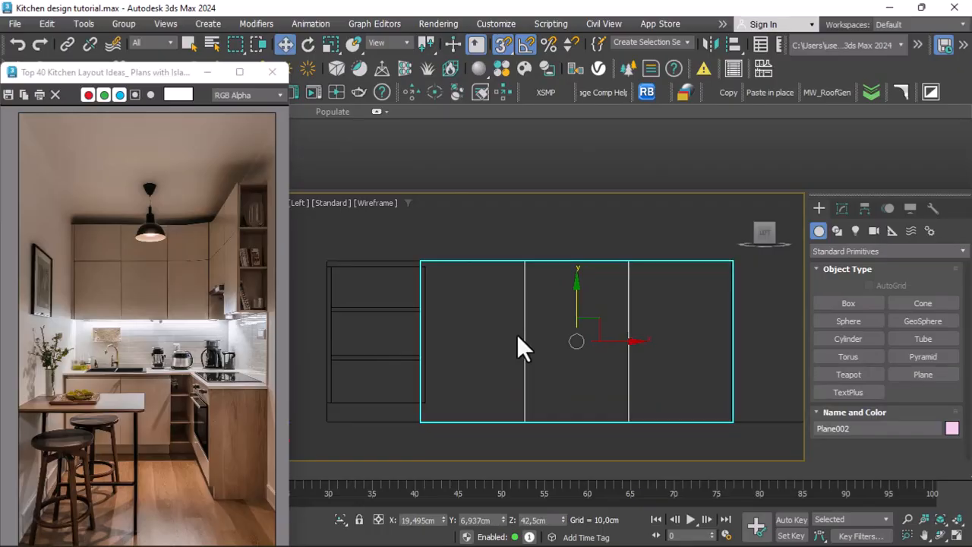
pyautogui.scroll(2, 220, 234)
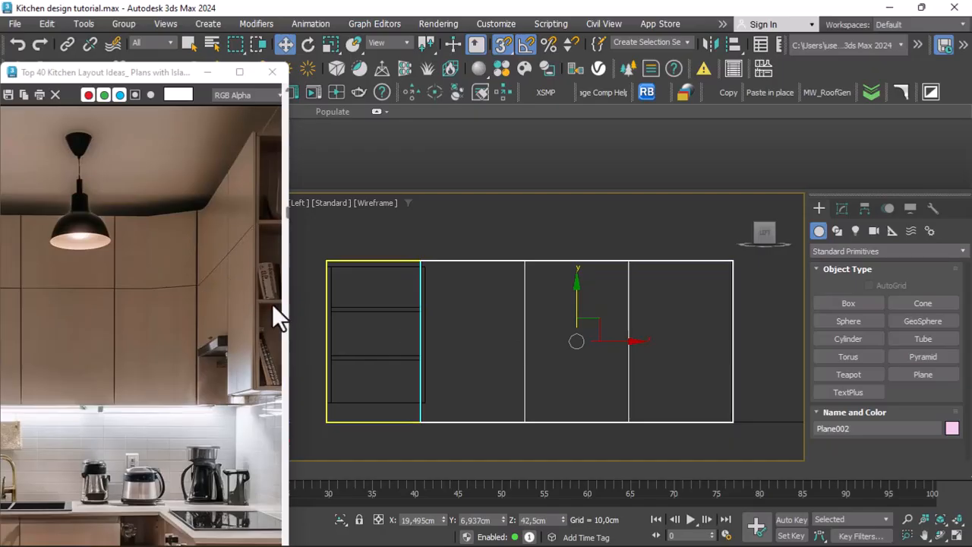
# Convert the new plane over the side run's front to an Editable Poly.
pyautogui.scroll(-1, 503, 335)
pyautogui.scroll(-2, 251, 342)
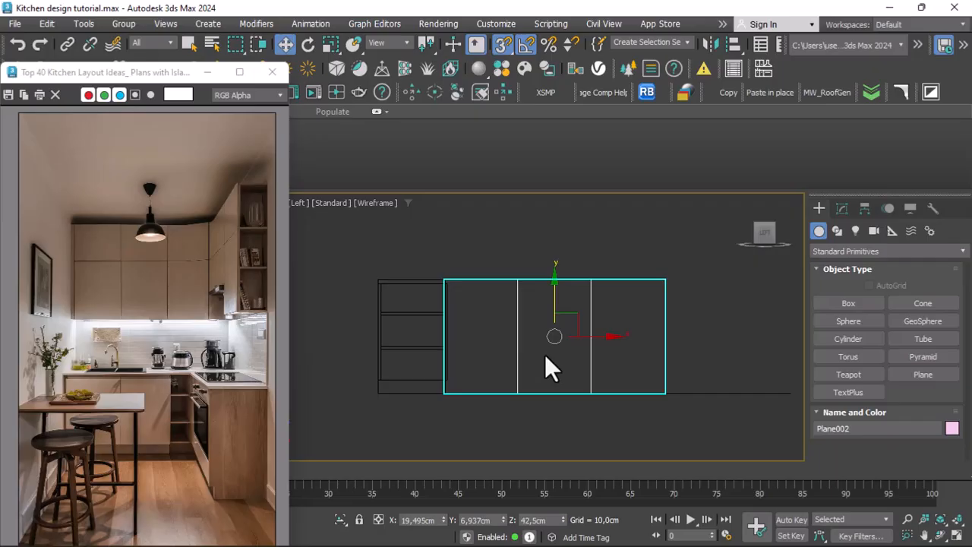
pyautogui.scroll(-2, 720, 258)
pyautogui.scroll(2, 527, 341)
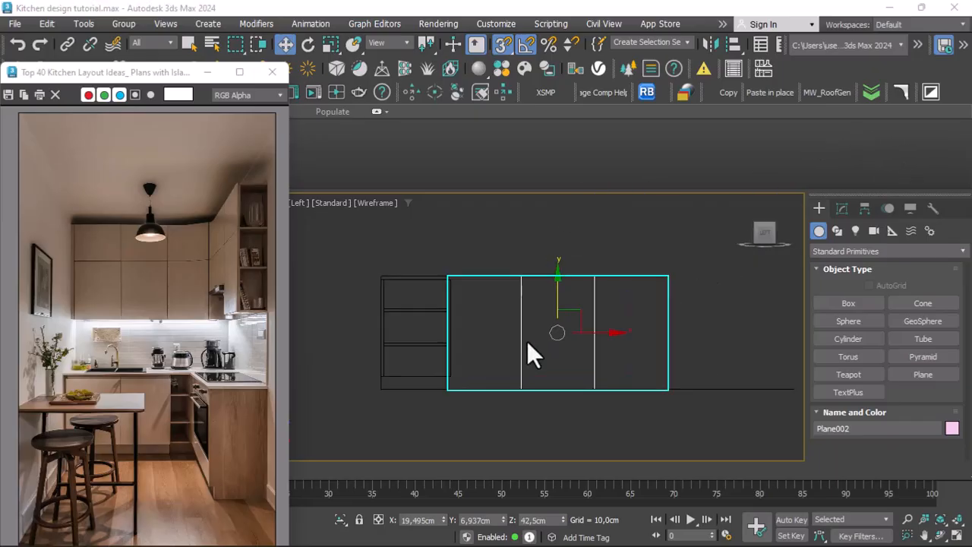
pyautogui.scroll(1, 542, 315)
pyautogui.scroll(-1, 541, 323)
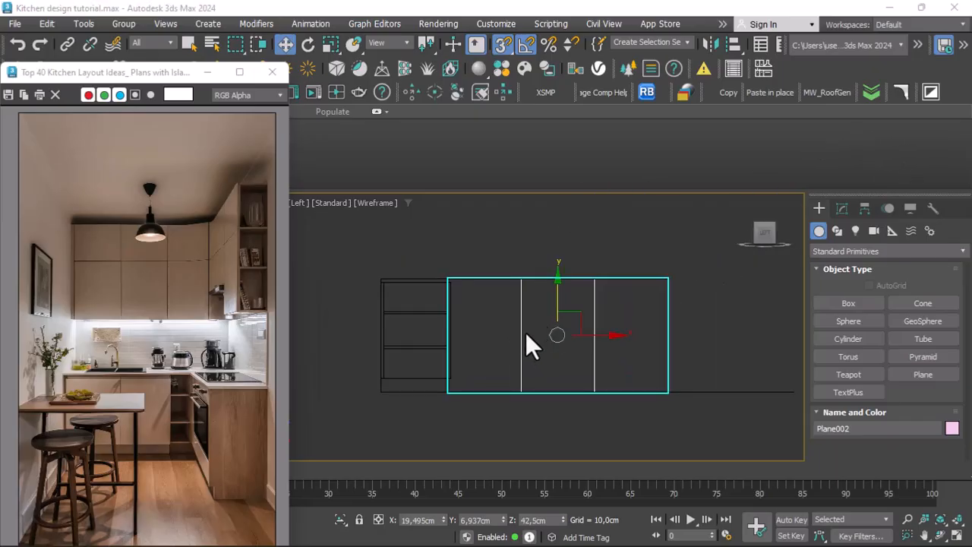
pyautogui.rightClick(523, 344)
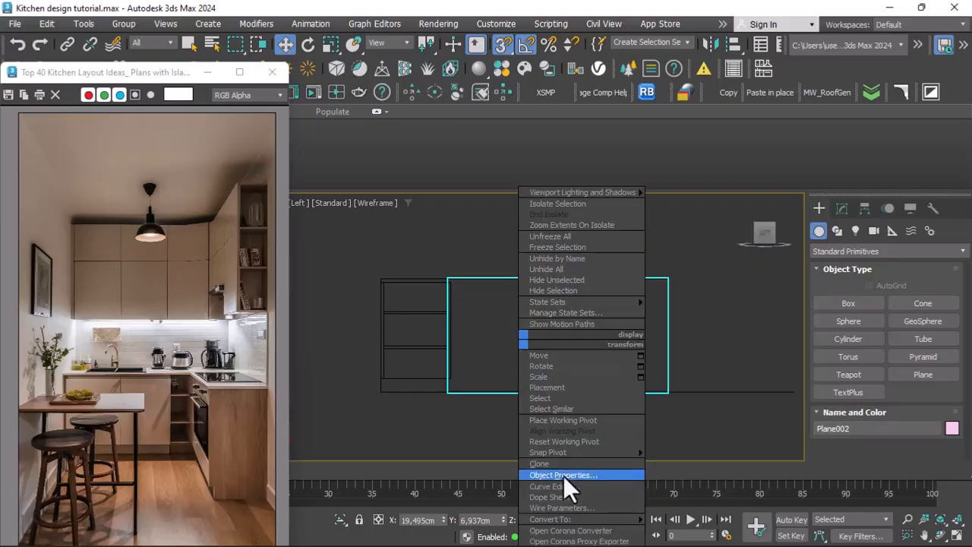
pyautogui.moveTo(625, 521)
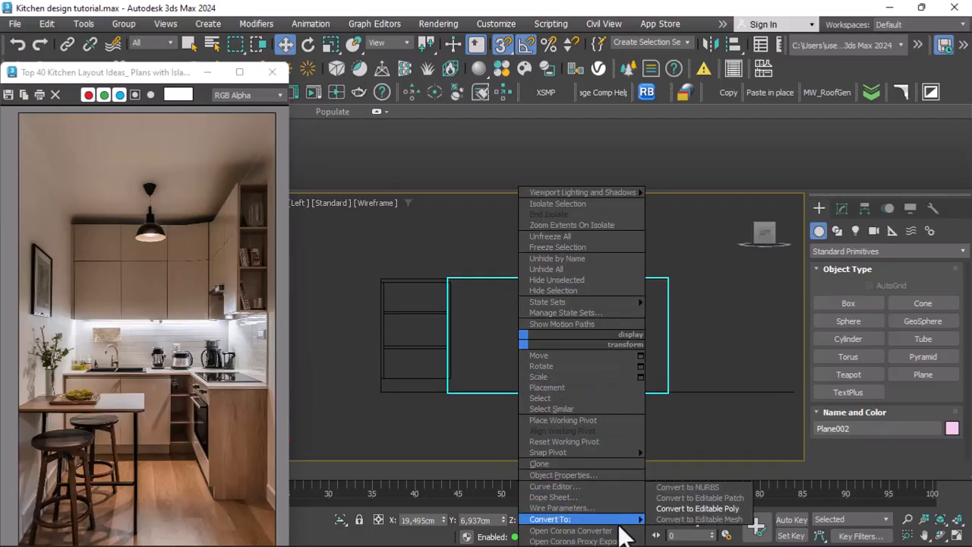
pyautogui.click(701, 504)
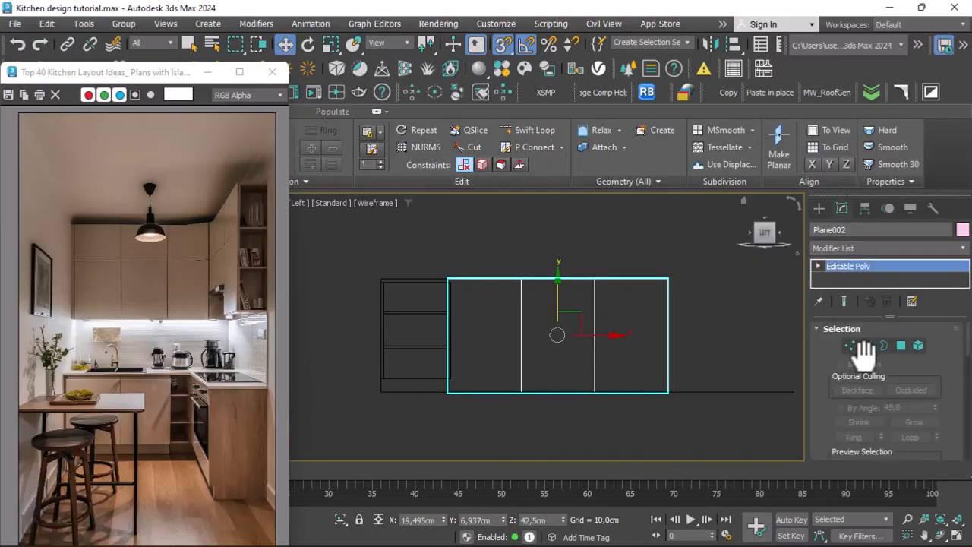
# With snaps off, move the plane's two vertical divider edges apart to about Y 49.6 cm and Y -30.5 cm, widening the middle front.
pyautogui.click(866, 346)
pyautogui.click(521, 326)
pyautogui.scroll(2, 549, 339)
pyautogui.moveTo(560, 341); pyautogui.dragTo(527, 341)
pyautogui.press('s')
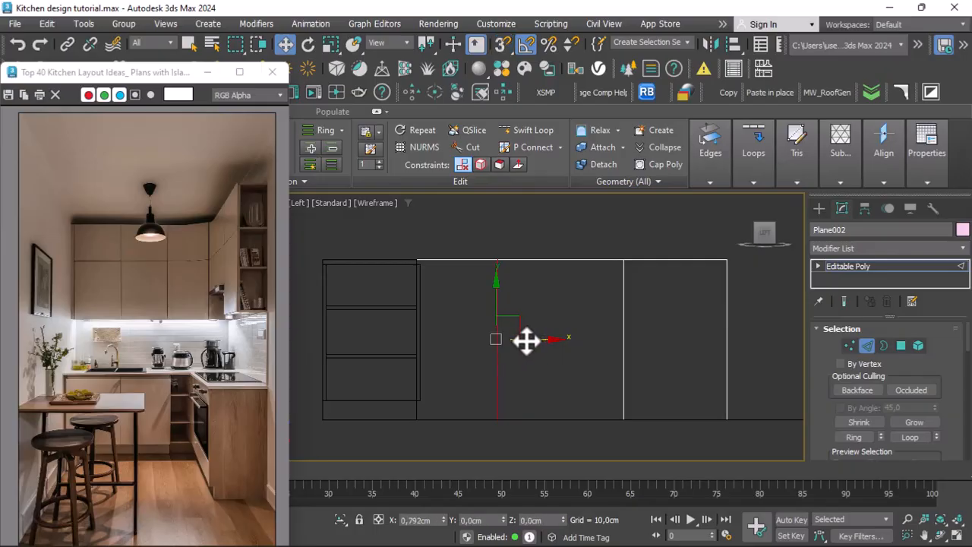
pyautogui.click(623, 334)
pyautogui.moveTo(651, 342); pyautogui.dragTo(622, 347)
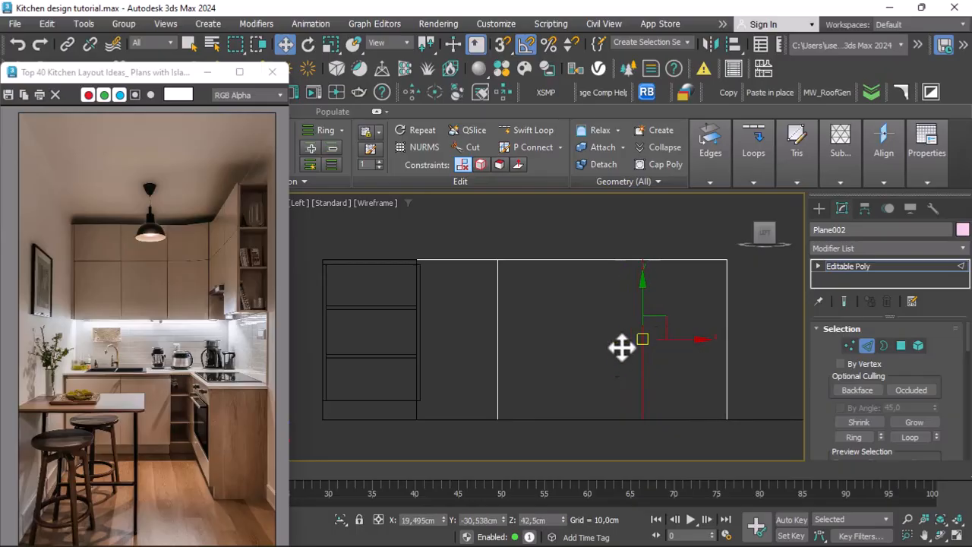
pyautogui.click(498, 324)
pyautogui.moveTo(534, 338); pyautogui.dragTo(527, 344)
pyautogui.scroll(-2, 529, 332)
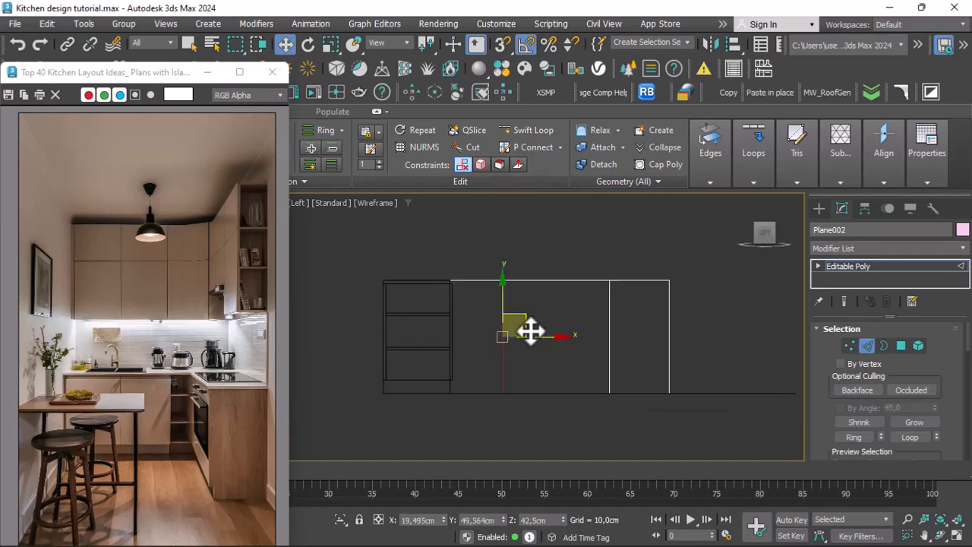
pyautogui.scroll(2, 541, 276)
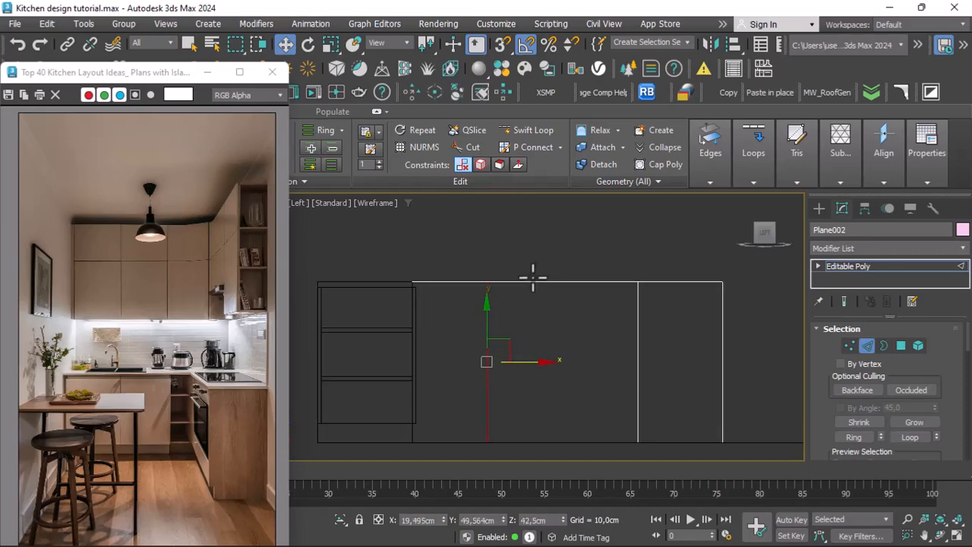
pyautogui.scroll(-3, 524, 341)
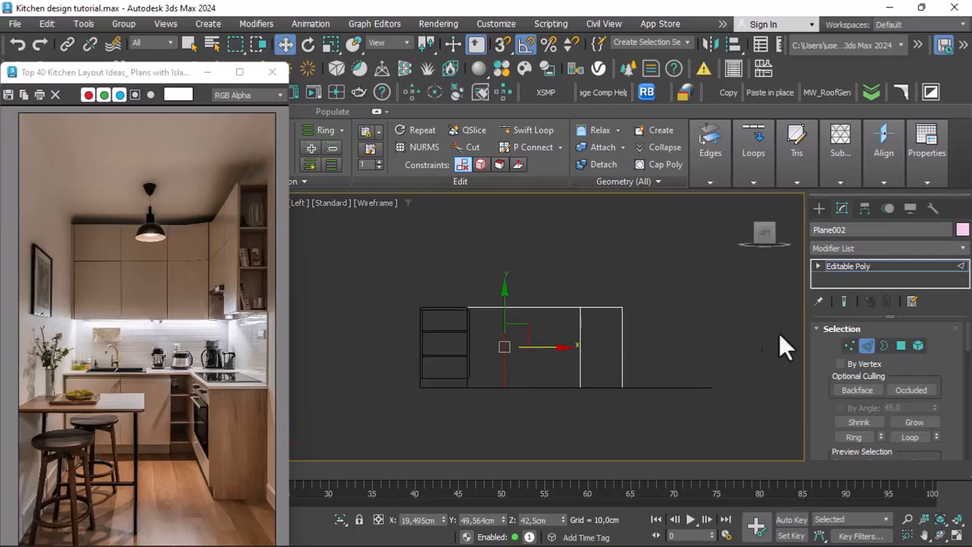
# Raise the plane's bottom vertices to Z 10 cm at the plinth and lower its top vertices to about Z 82.2 cm.
pyautogui.press('1')
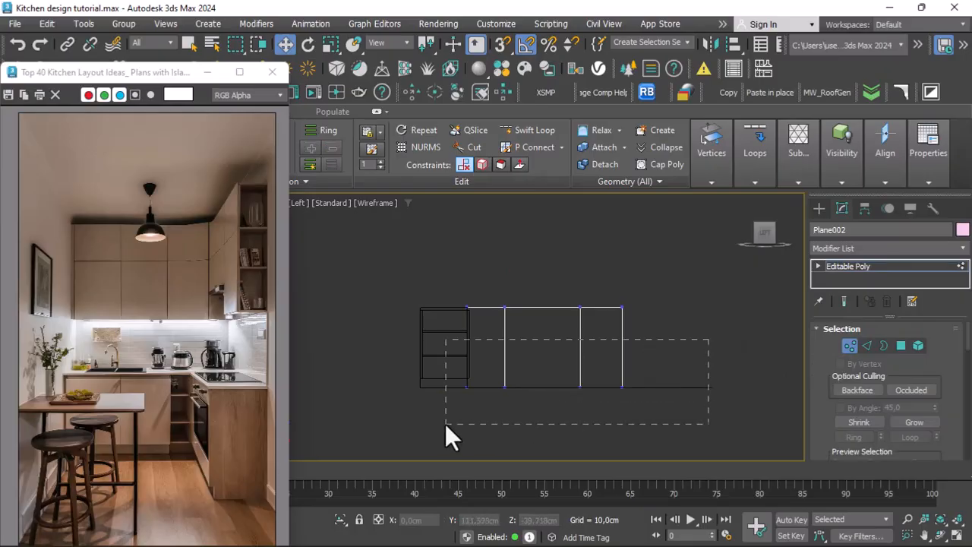
pyautogui.moveTo(447, 426); pyautogui.dragTo(448, 426)
pyautogui.scroll(5, 515, 387)
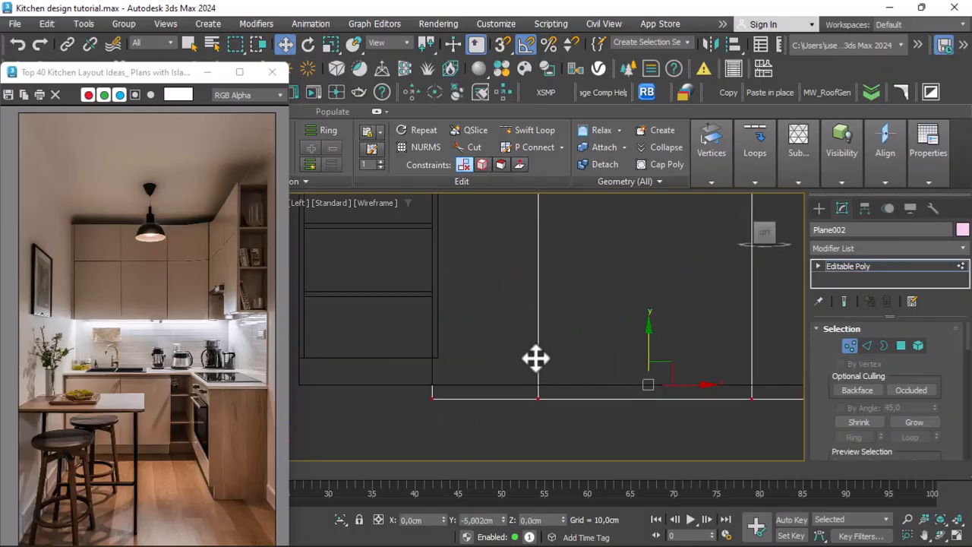
pyautogui.moveTo(518, 360); pyautogui.dragTo(439, 356)
pyautogui.scroll(-4, 422, 369)
pyautogui.scroll(3, 439, 347)
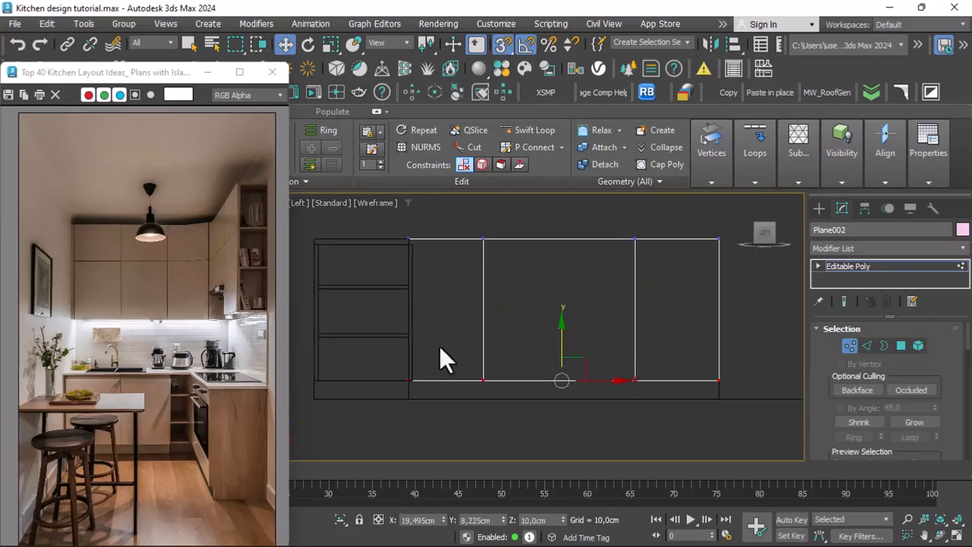
pyautogui.moveTo(705, 258); pyautogui.dragTo(710, 259)
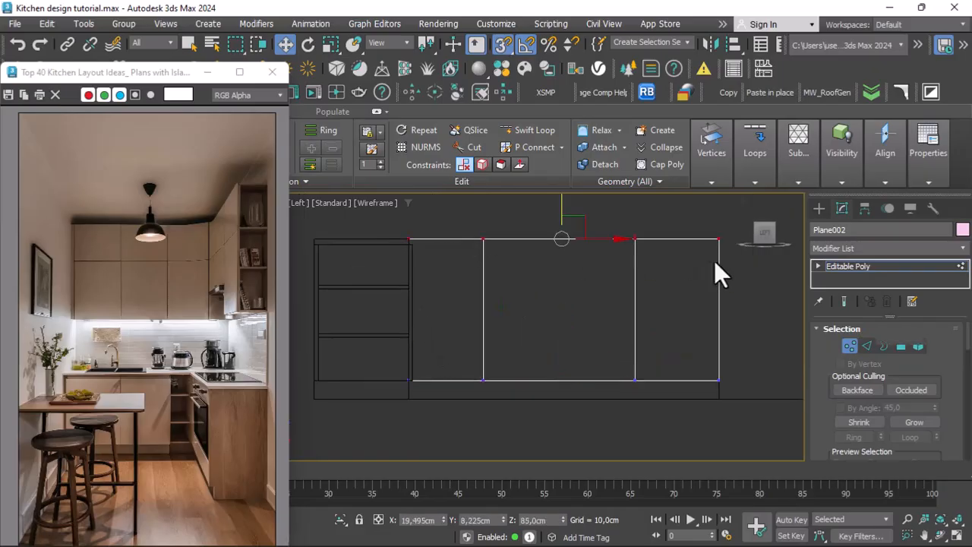
pyautogui.moveTo(577, 222); pyautogui.dragTo(413, 319)
pyautogui.scroll(-2, 417, 319)
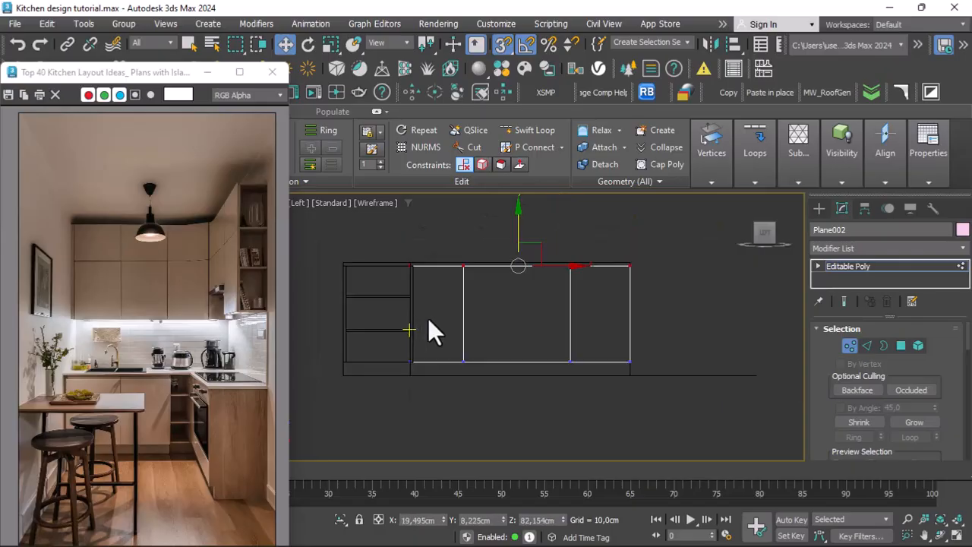
# Leave vertex editing and show the side run in a shaded Perspective view with edged faces.
pyautogui.click(959, 267)
pyautogui.press('e')
pyautogui.keyDown('alt'); pyautogui.moveTo(533, 311); pyautogui.dragTo(536, 281, button='middle'); pyautogui.keyUp('alt')
pyautogui.press('w')
pyautogui.scroll(2, 539, 275)
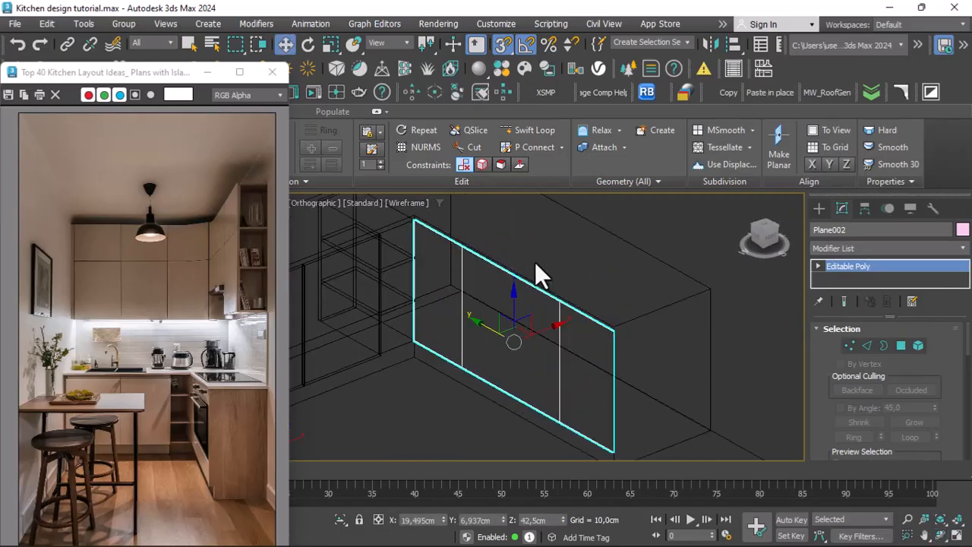
pyautogui.click(406, 202)
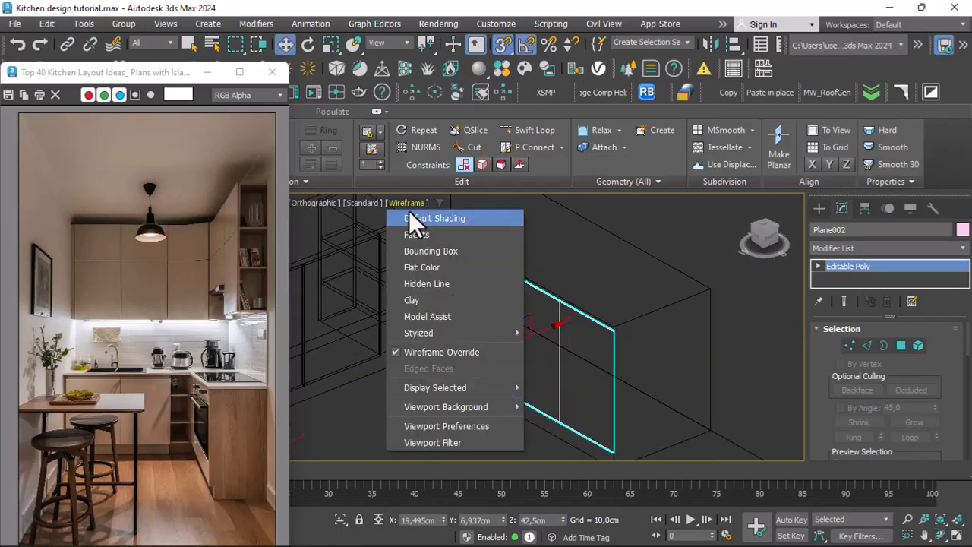
pyautogui.click(411, 218)
pyautogui.click(316, 204)
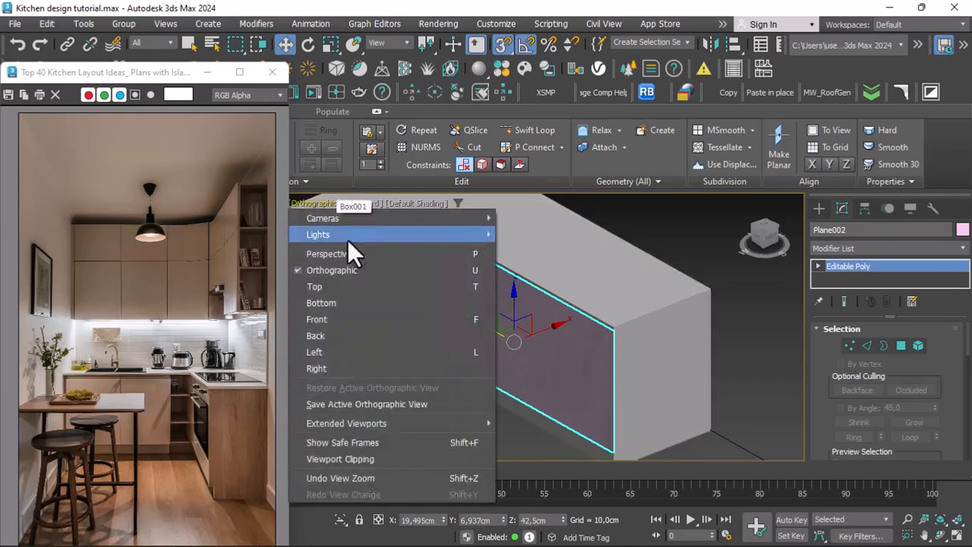
pyautogui.click(341, 255)
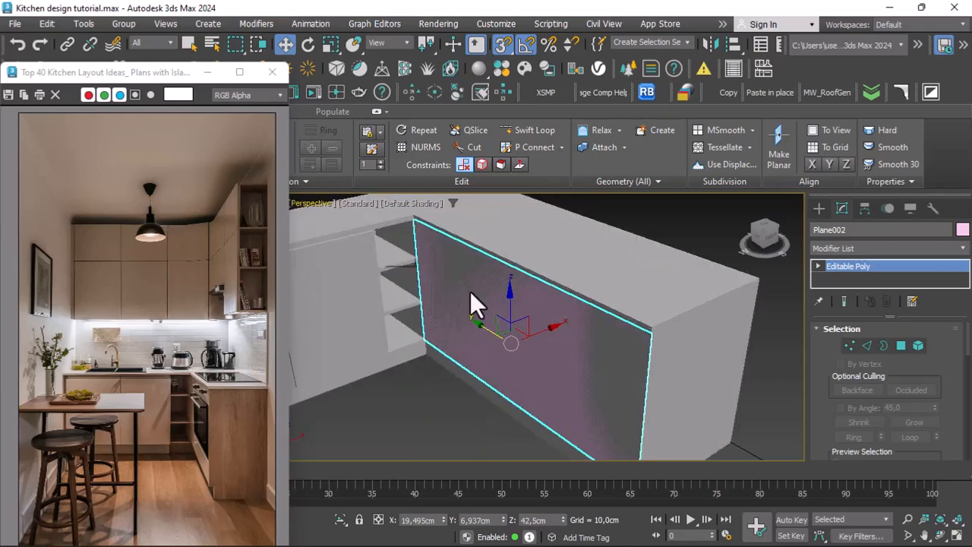
pyautogui.click(412, 203)
pyautogui.click(419, 368)
# Extrude the plane's two vertical divider edges with a height of 10 cm and a width of 0.2 cm.
pyautogui.click(866, 344)
pyautogui.keyDown('ctrl'); pyautogui.click(565, 327); pyautogui.keyUp('ctrl')
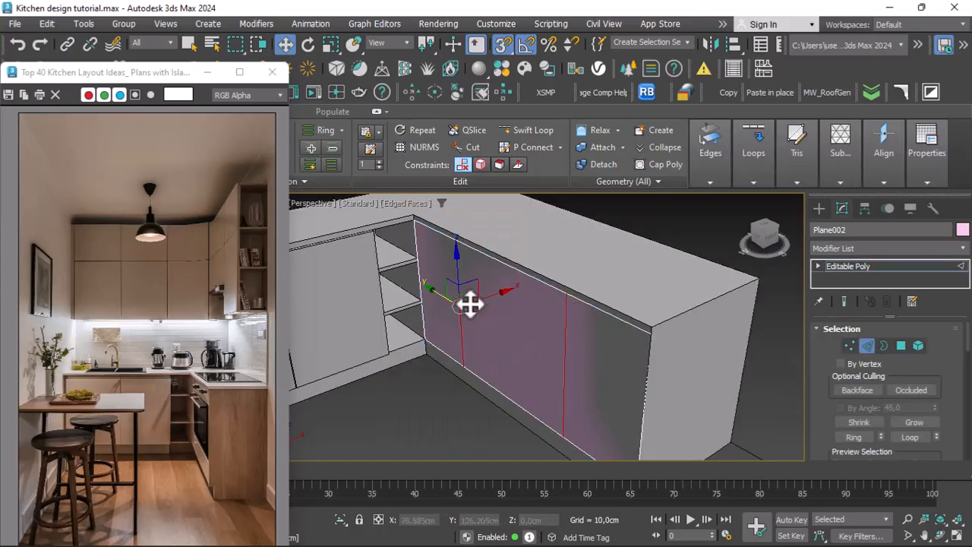
pyautogui.scroll(-8, 944, 381)
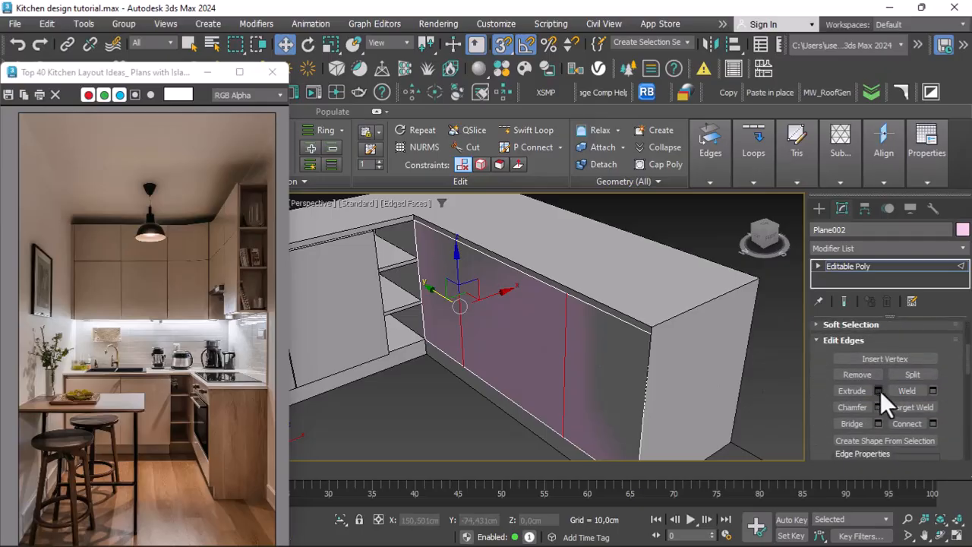
pyautogui.click(877, 390)
pyautogui.scroll(3, 458, 256)
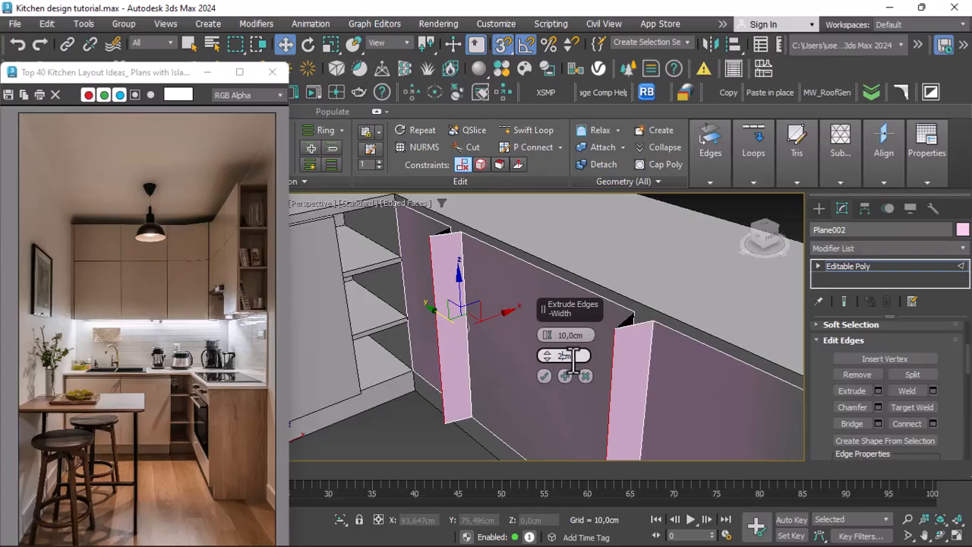
pyautogui.press('Return')
pyautogui.scroll(2, 651, 330)
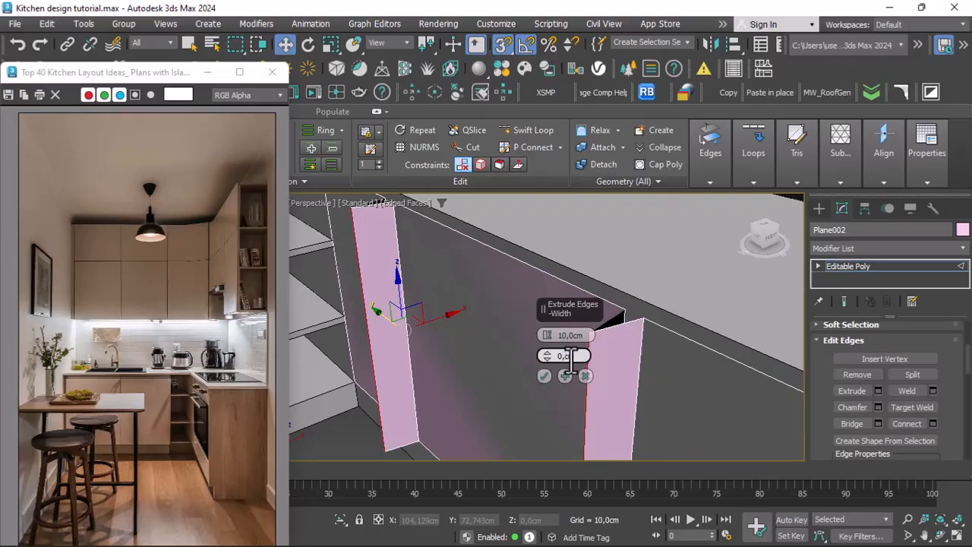
pyautogui.press('Return')
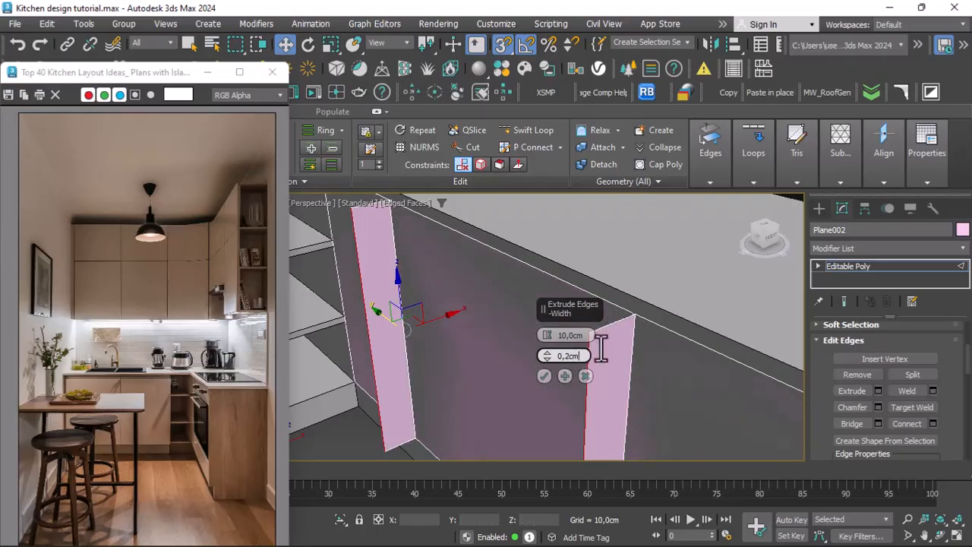
pyautogui.scroll(4, 639, 307)
pyautogui.click(545, 376)
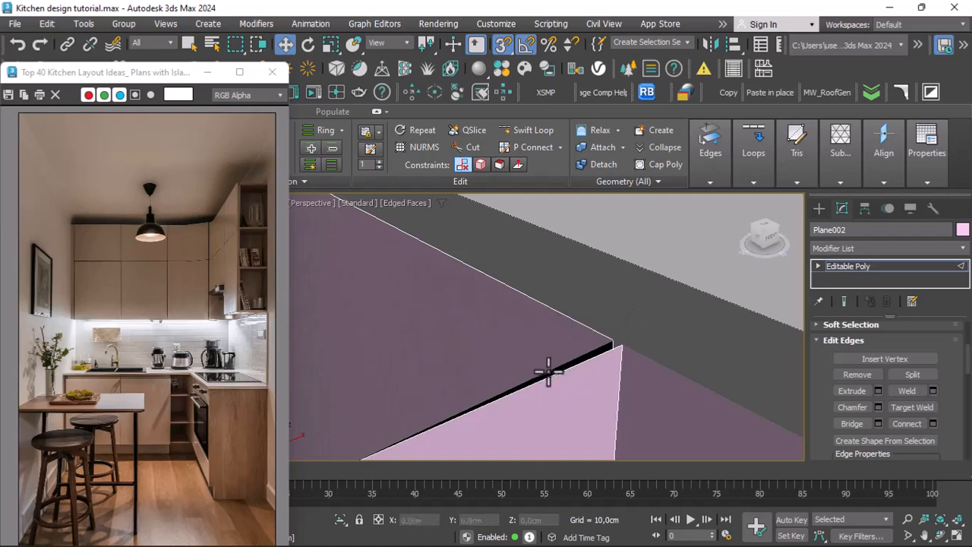
# Remove the protruding extruded strips to leave narrow gaps between the three side fronts, and switch to the Select tool.
pyautogui.scroll(-4, 549, 368)
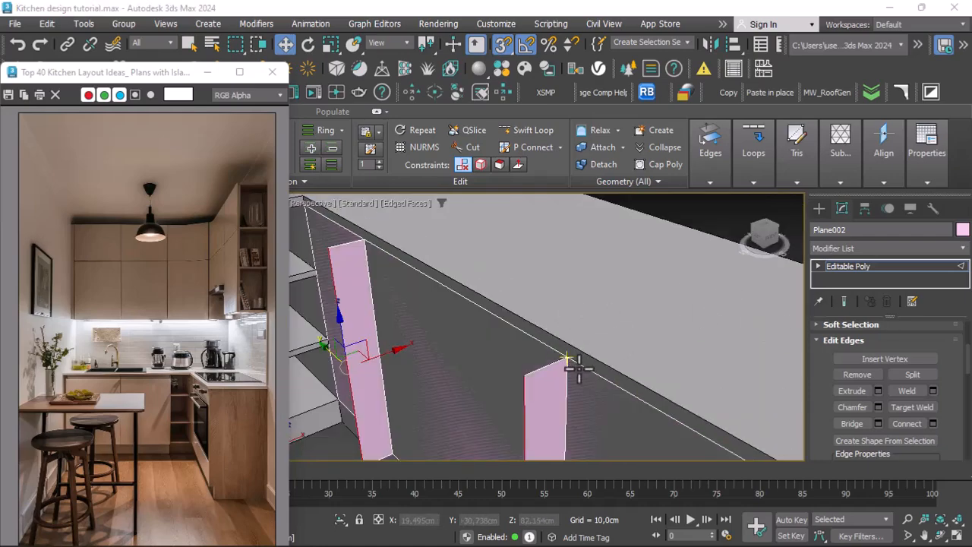
pyautogui.scroll(-4, 575, 363)
pyautogui.click(189, 43)
pyautogui.scroll(4, 562, 357)
pyautogui.scroll(-4, 559, 352)
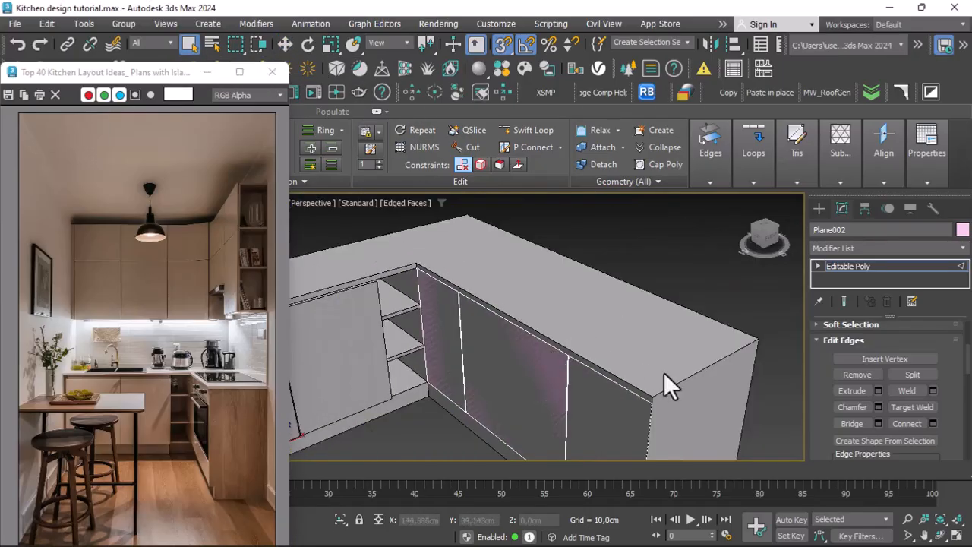
# Inspect the divided side fronts from the front and show them in the Left view.
pyautogui.click(939, 536)
pyautogui.moveTo(581, 391); pyautogui.dragTo(597, 321)
pyautogui.rightClick(597, 322)
pyautogui.scroll(-4, 531, 328)
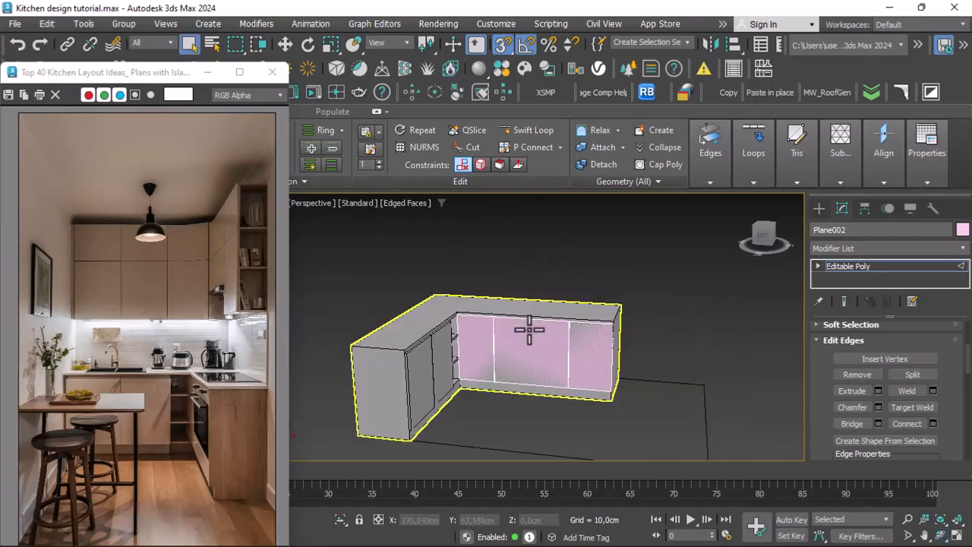
pyautogui.scroll(4, 520, 343)
pyautogui.click(942, 536)
pyautogui.moveTo(585, 307); pyautogui.dragTo(605, 287)
pyautogui.rightClick(605, 287)
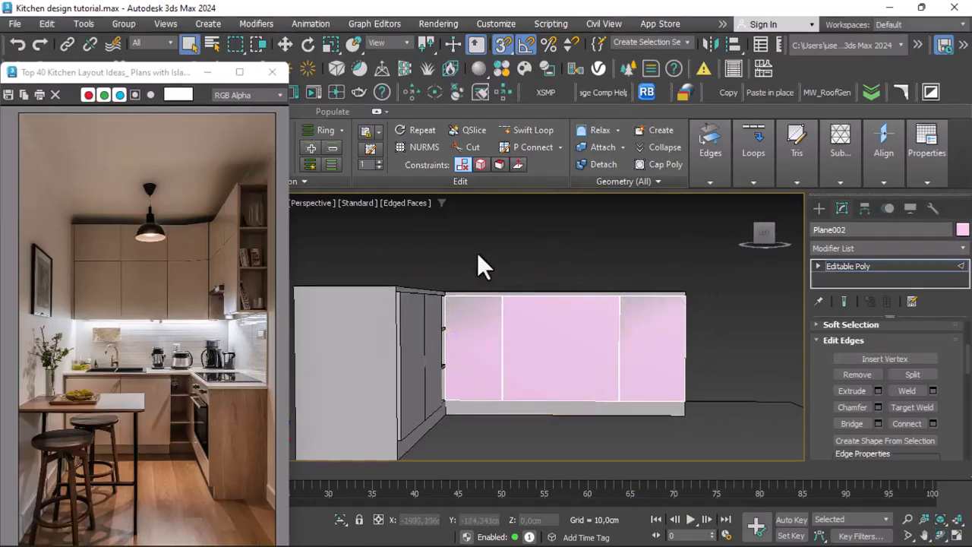
pyautogui.click(323, 202)
pyautogui.click(334, 350)
pyautogui.scroll(-2, 490, 352)
pyautogui.scroll(3, 503, 309)
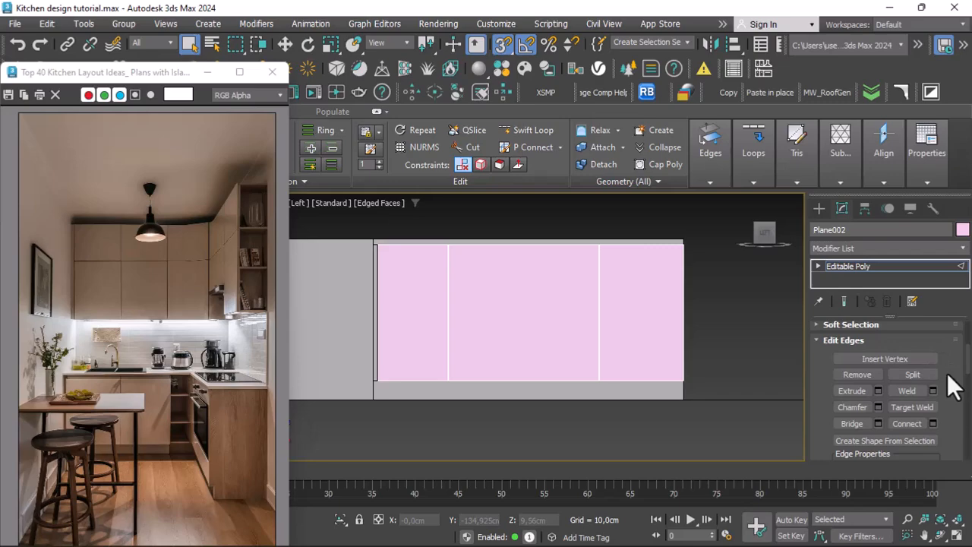
# Try a box covering the middle side front in the Left view and delete it after viewing it from an angle.
pyautogui.scroll(-2, 949, 384)
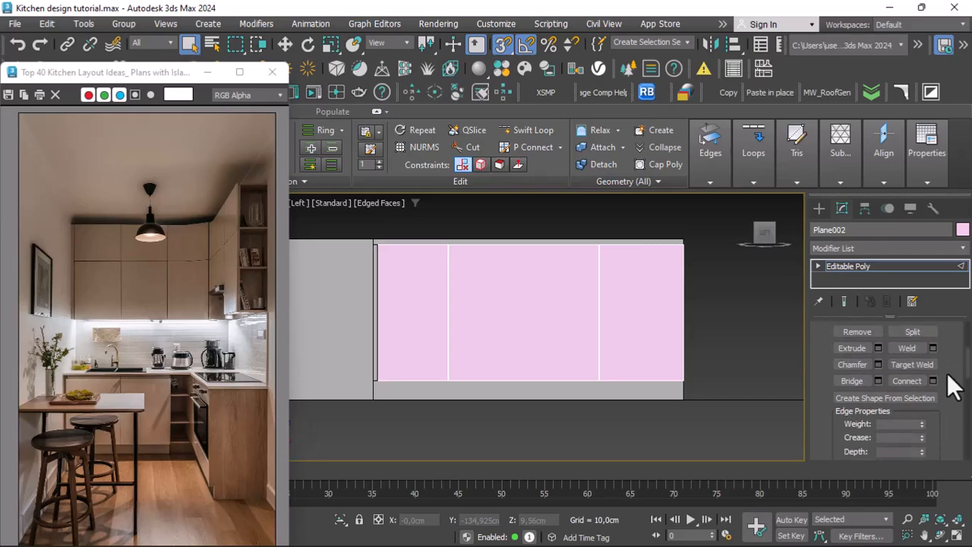
pyautogui.scroll(3, 948, 384)
pyautogui.click(818, 210)
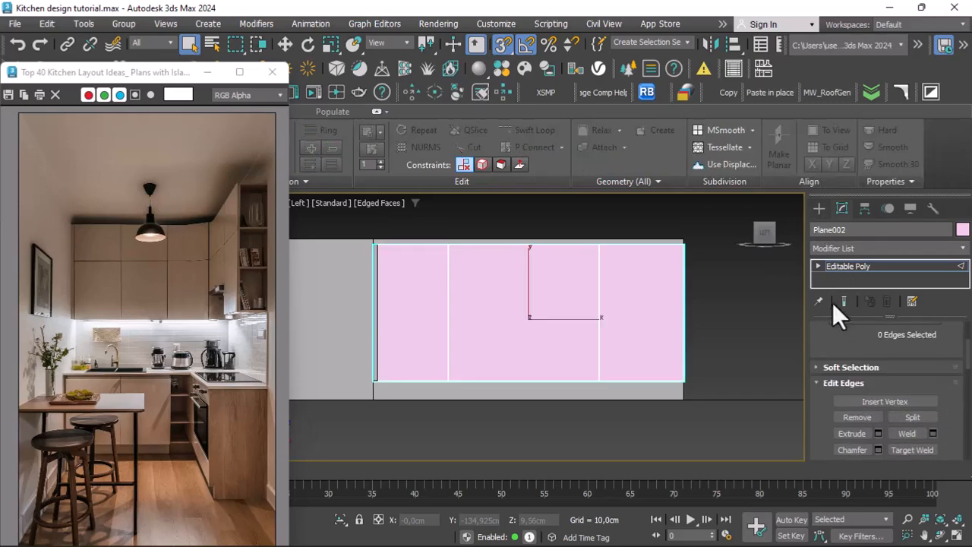
pyautogui.click(848, 303)
pyautogui.scroll(2, 562, 272)
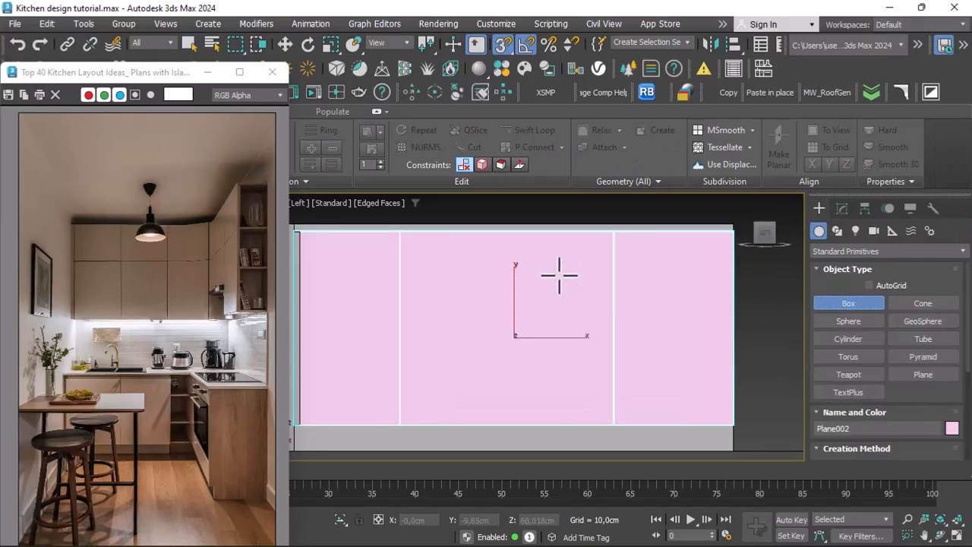
pyautogui.moveTo(611, 240); pyautogui.dragTo(400, 424)
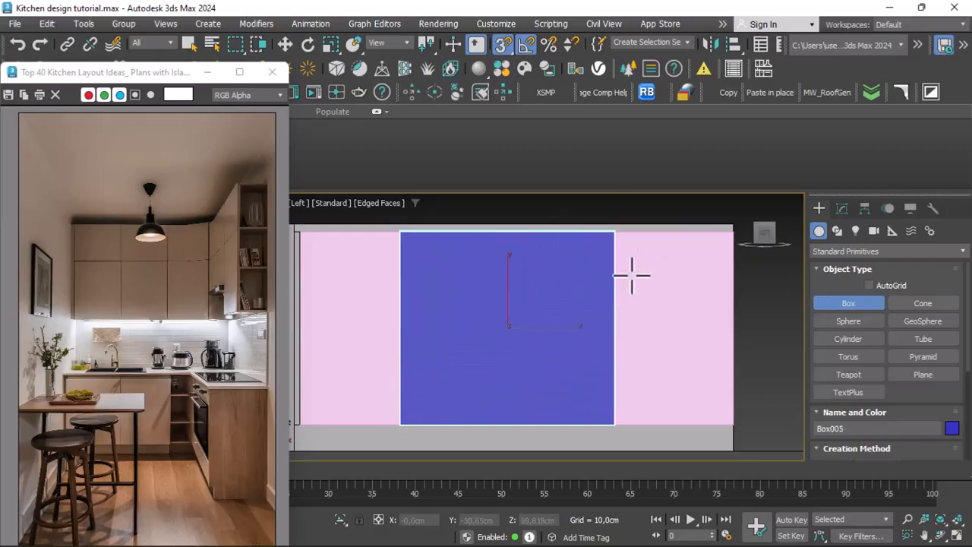
pyautogui.click(286, 44)
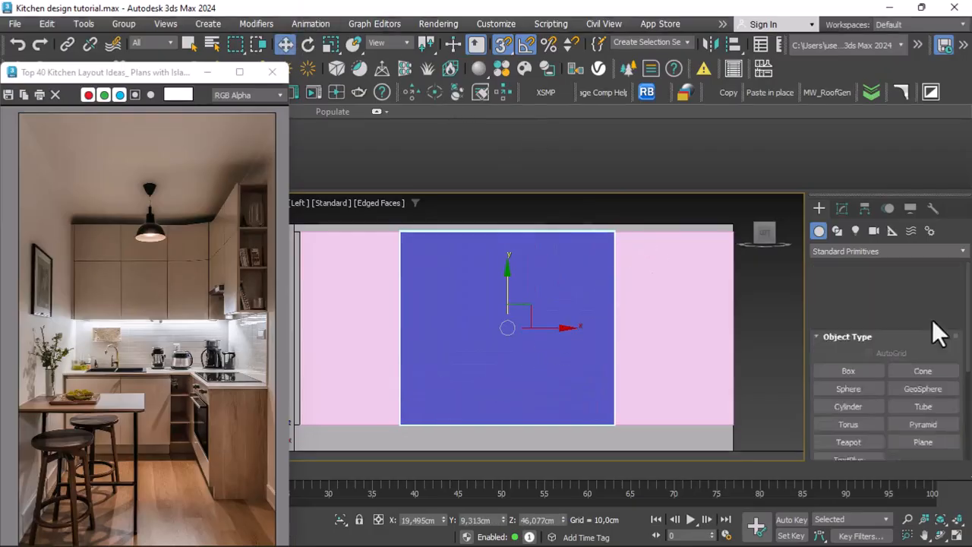
pyautogui.keyDown('alt'); pyautogui.moveTo(612, 312); pyautogui.dragTo(532, 338, button='middle'); pyautogui.keyUp('alt')
pyautogui.scroll(-5, 531, 338)
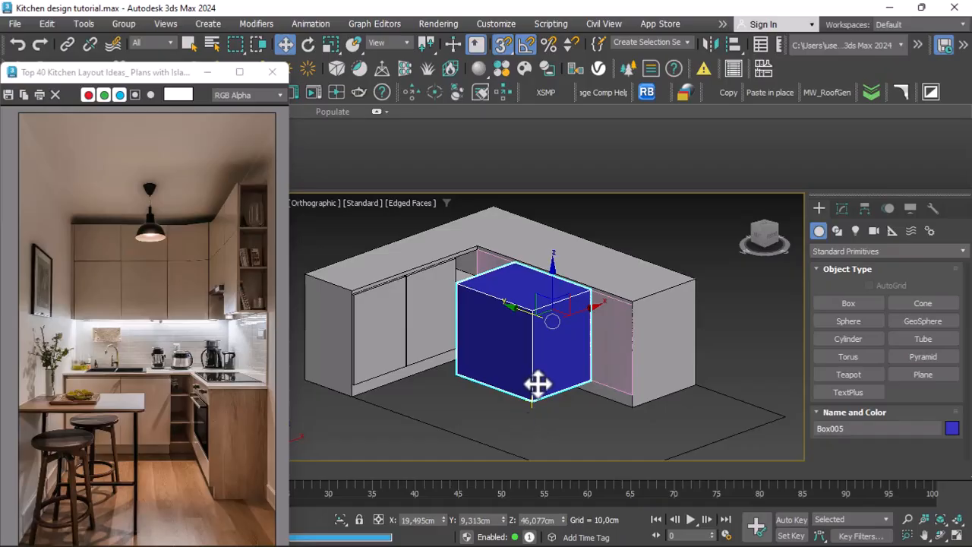
pyautogui.press('Delete')
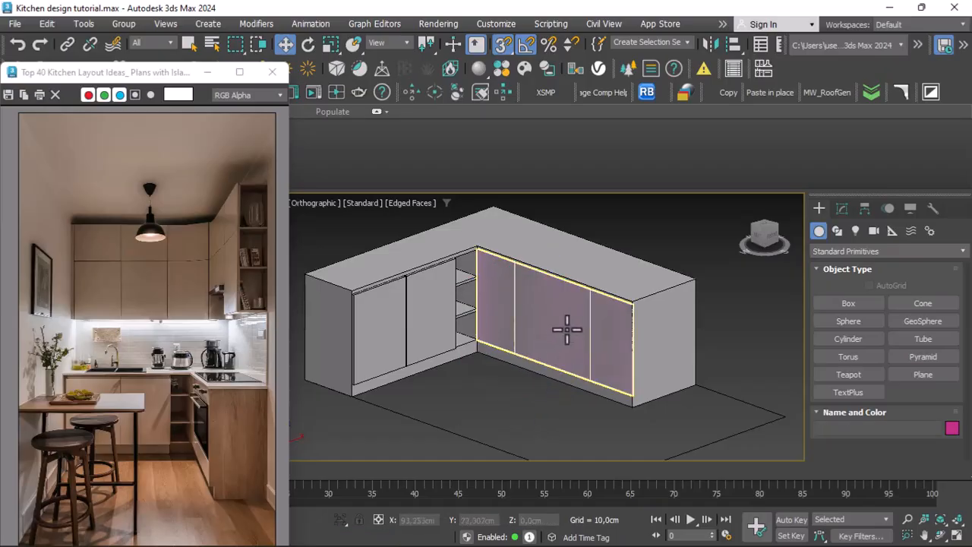
# Add a Shell modifier with an outer amount of 2 cm to the divided side fronts.
pyautogui.click(570, 326)
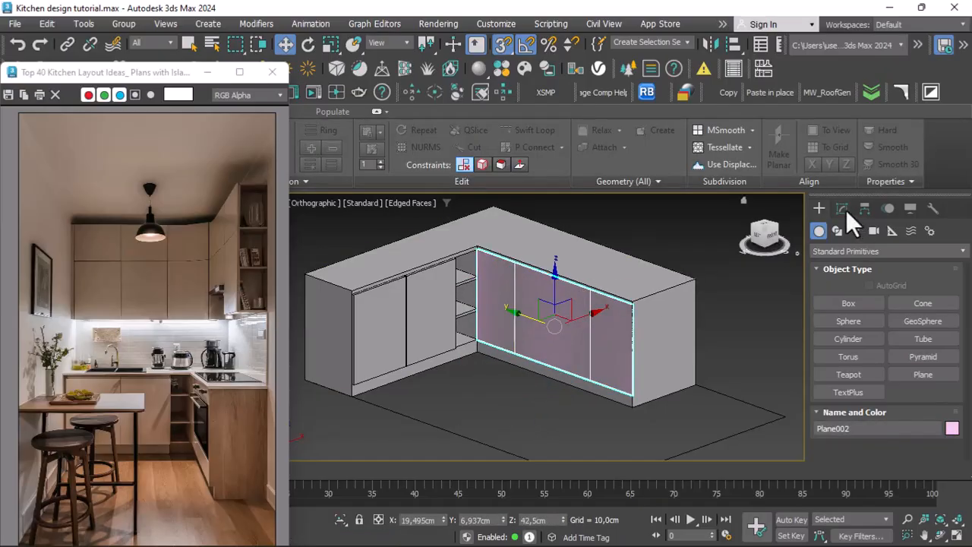
pyautogui.click(834, 251)
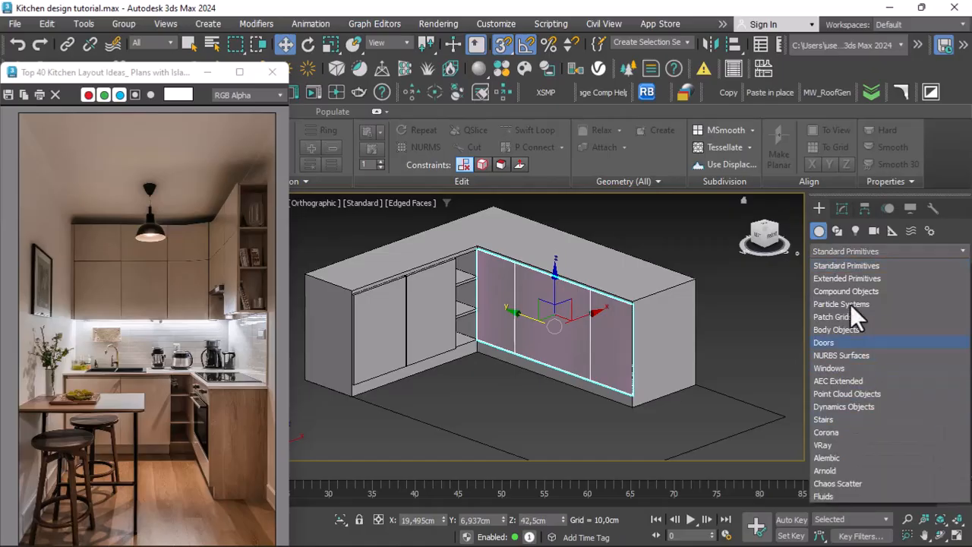
pyautogui.click(844, 207)
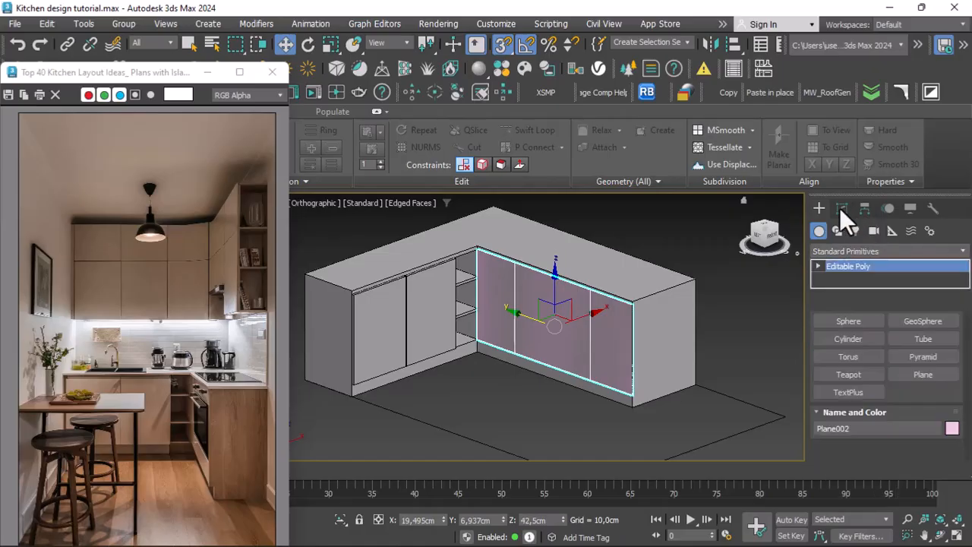
pyautogui.click(841, 207)
pyautogui.click(847, 252)
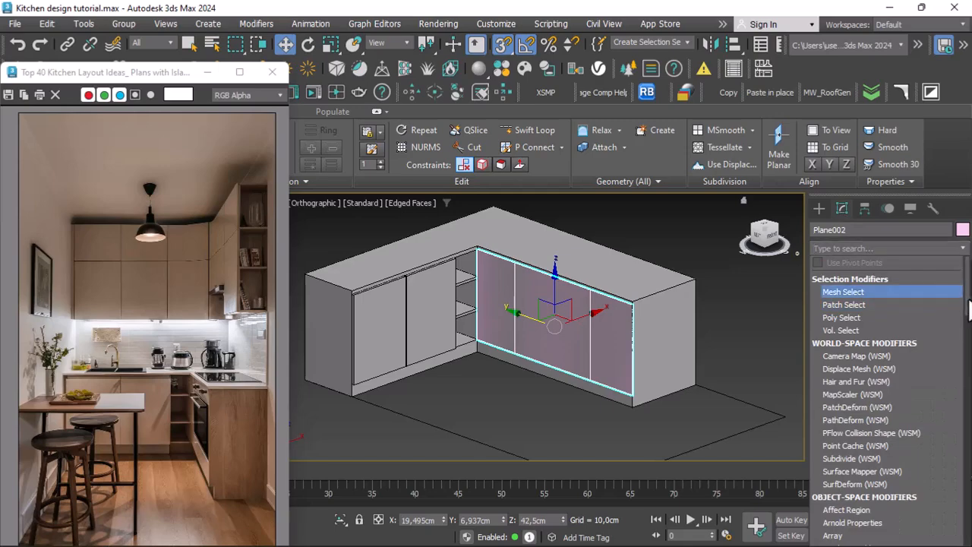
pyautogui.scroll(-20, 873, 341)
pyautogui.scroll(6, 854, 360)
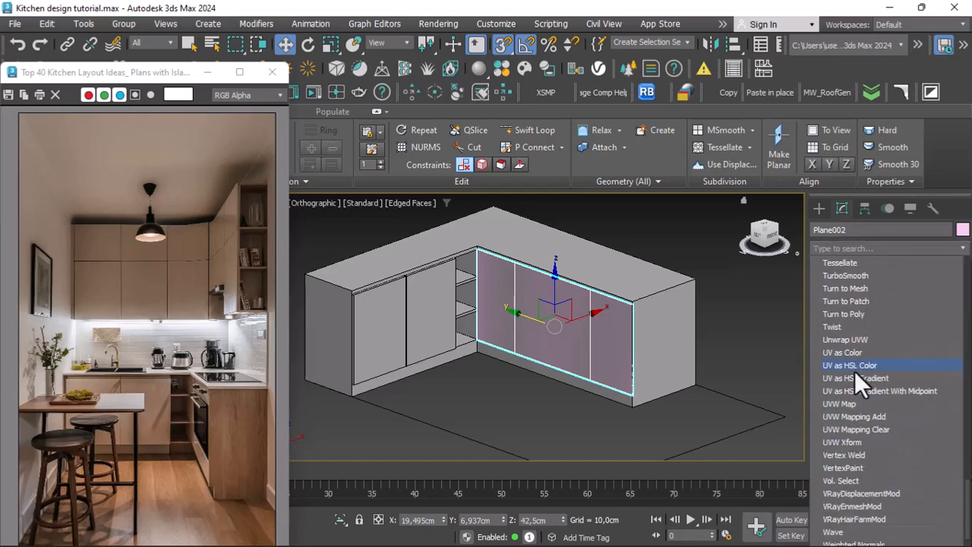
pyautogui.scroll(1, 838, 300)
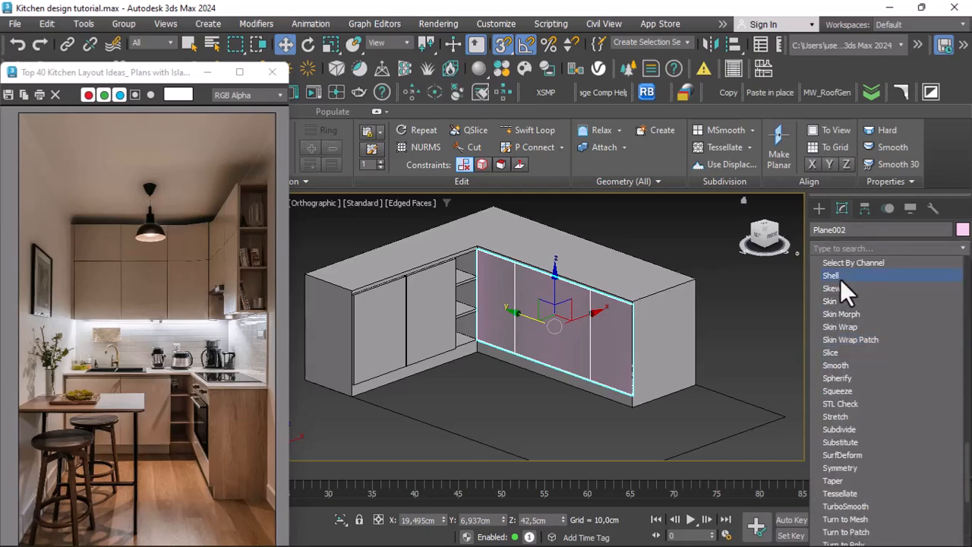
pyautogui.click(840, 286)
pyautogui.scroll(5, 631, 302)
pyautogui.scroll(2, 630, 301)
pyautogui.scroll(-2, 629, 302)
pyautogui.scroll(5, 934, 355)
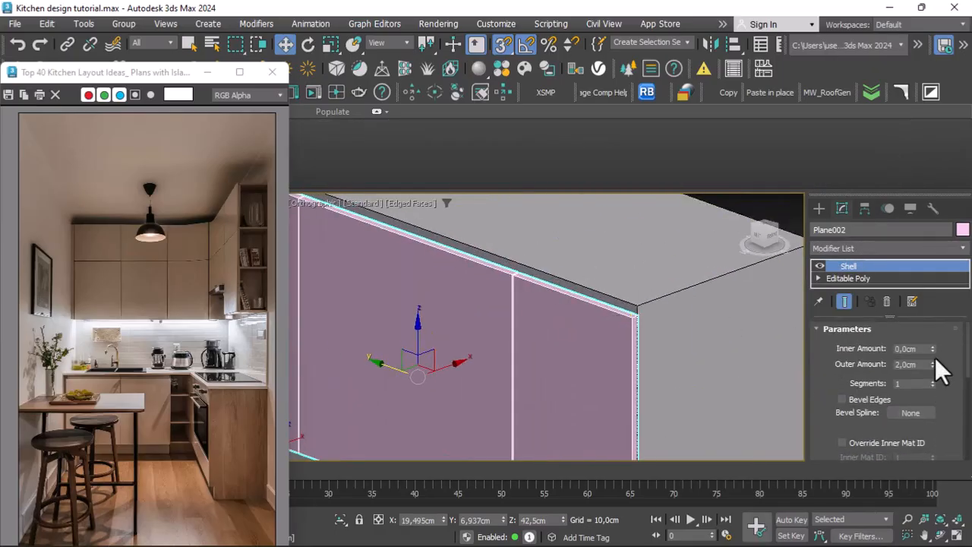
# Set the side fronts' object color to black.
pyautogui.scroll(-3, 684, 326)
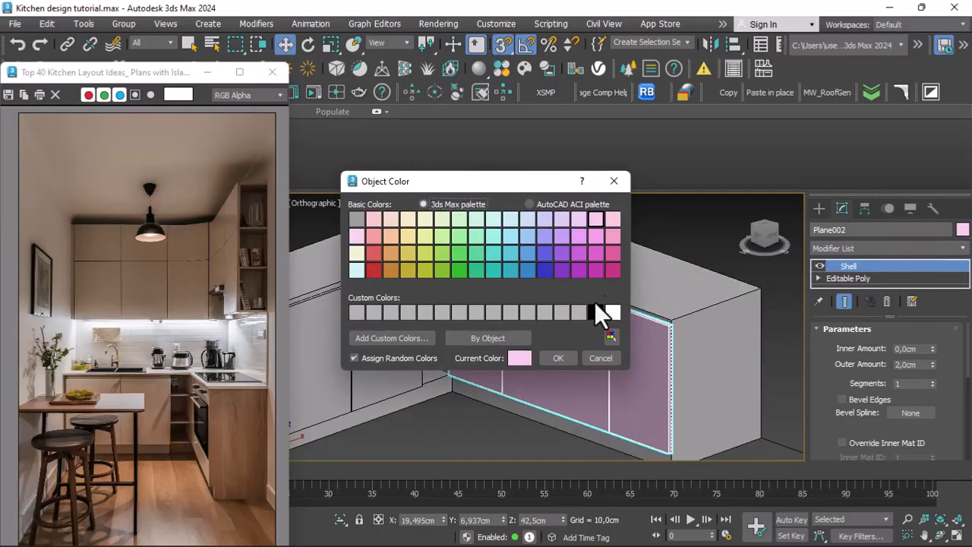
pyautogui.click(594, 312)
pyautogui.click(558, 358)
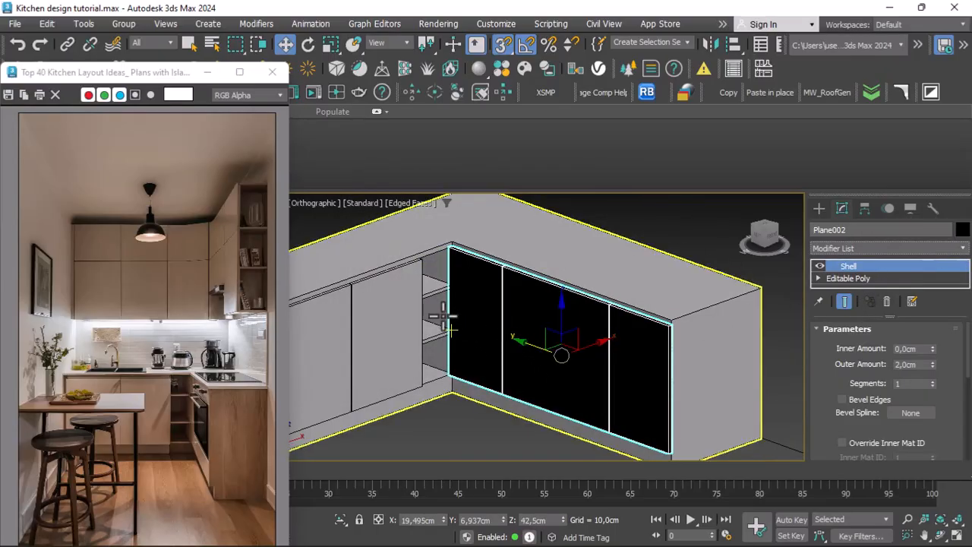
# Assign the existing grey Physical Material, Material #25, to the side fronts.
pyautogui.click(676, 237)
pyautogui.click(632, 342)
pyautogui.press('m')
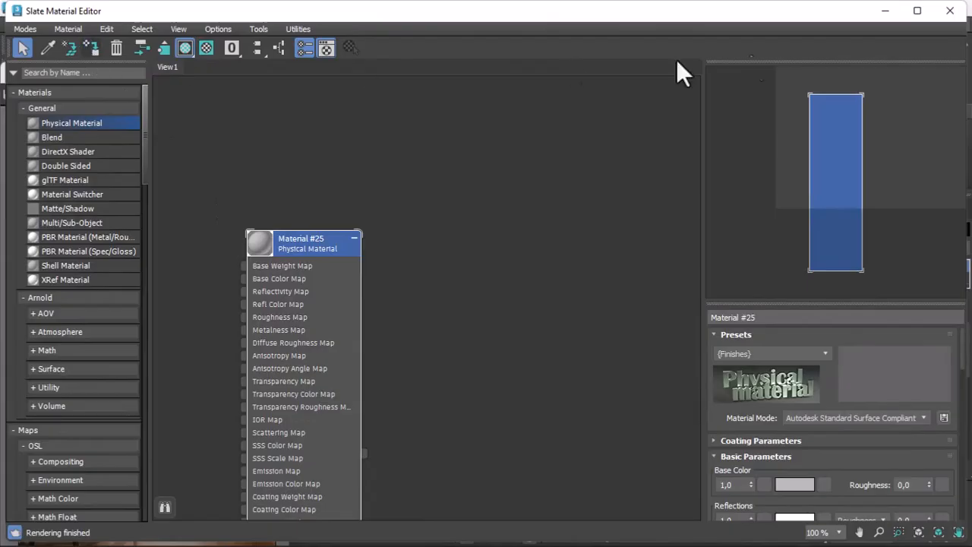
pyautogui.click(884, 13)
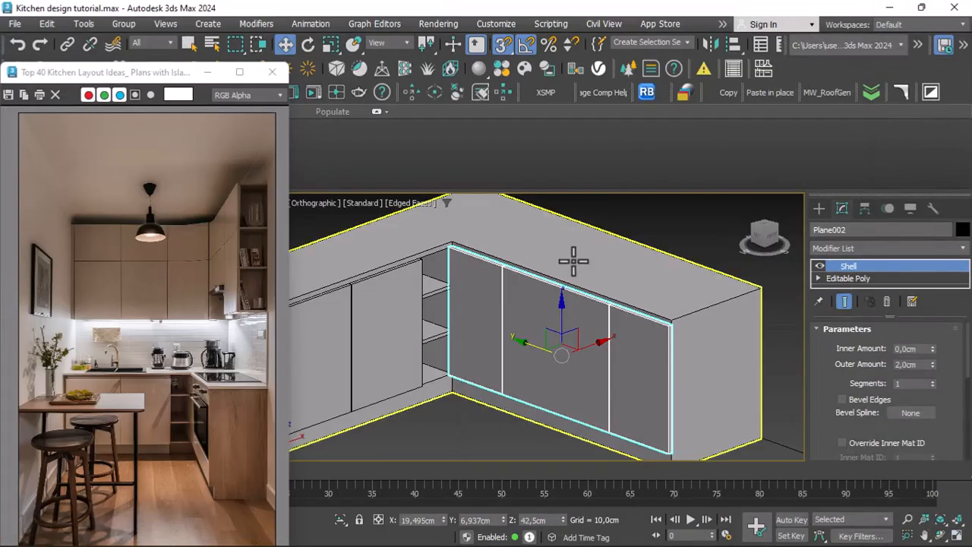
pyautogui.click(694, 233)
pyautogui.click(587, 306)
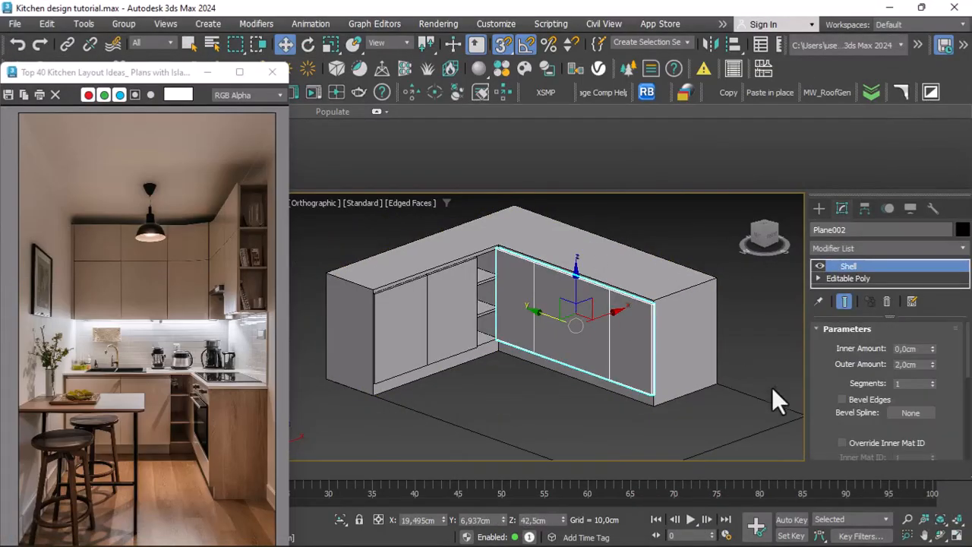
# Show the side fronts in the Left view and convert them to an Editable Poly.
pyautogui.click(940, 535)
pyautogui.moveTo(564, 297); pyautogui.dragTo(590, 282)
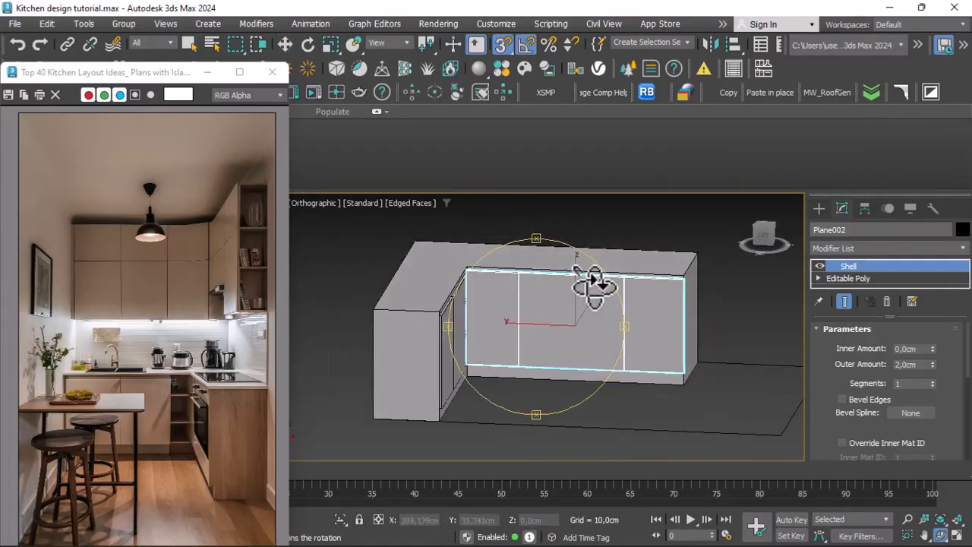
pyautogui.press('w')
pyautogui.press('z')
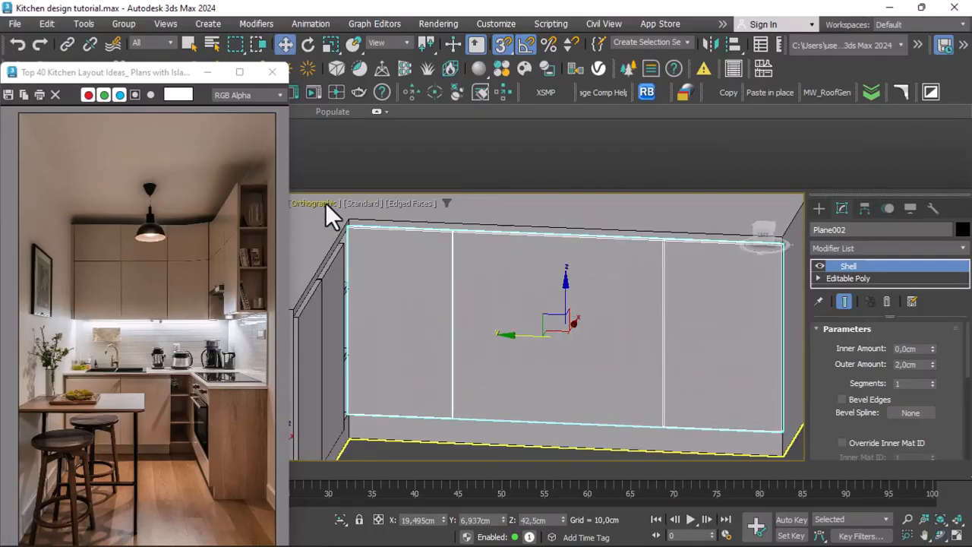
pyautogui.click(326, 203)
pyautogui.click(321, 320)
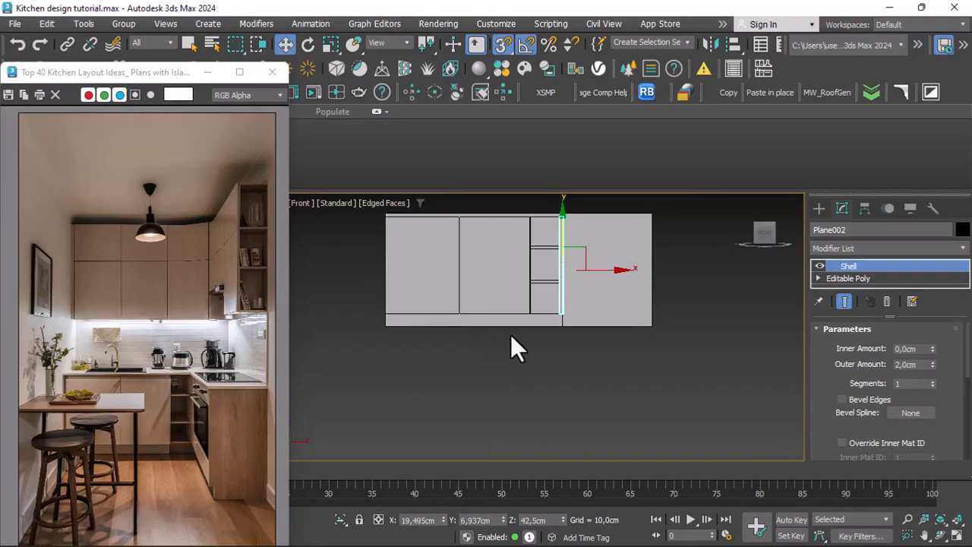
pyautogui.click(301, 202)
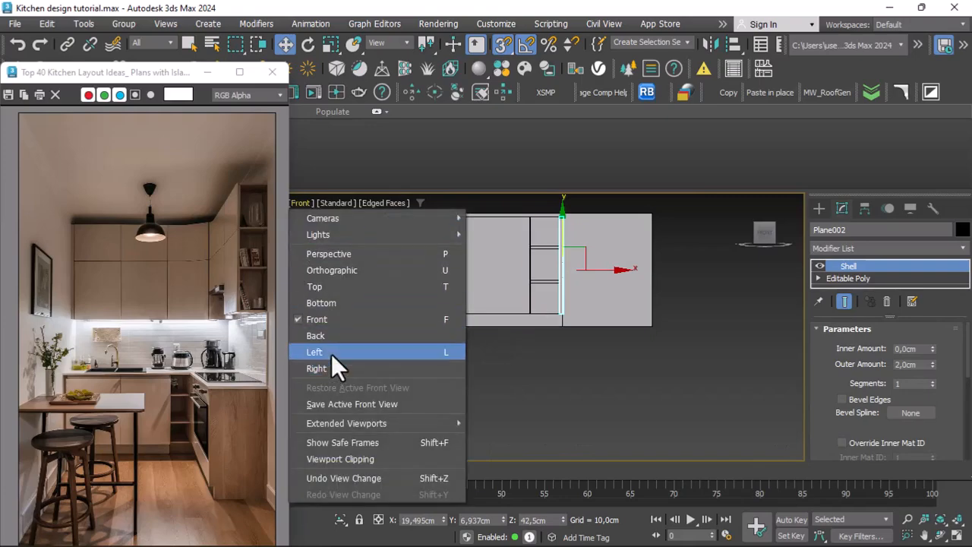
pyautogui.click(332, 353)
pyautogui.scroll(4, 508, 205)
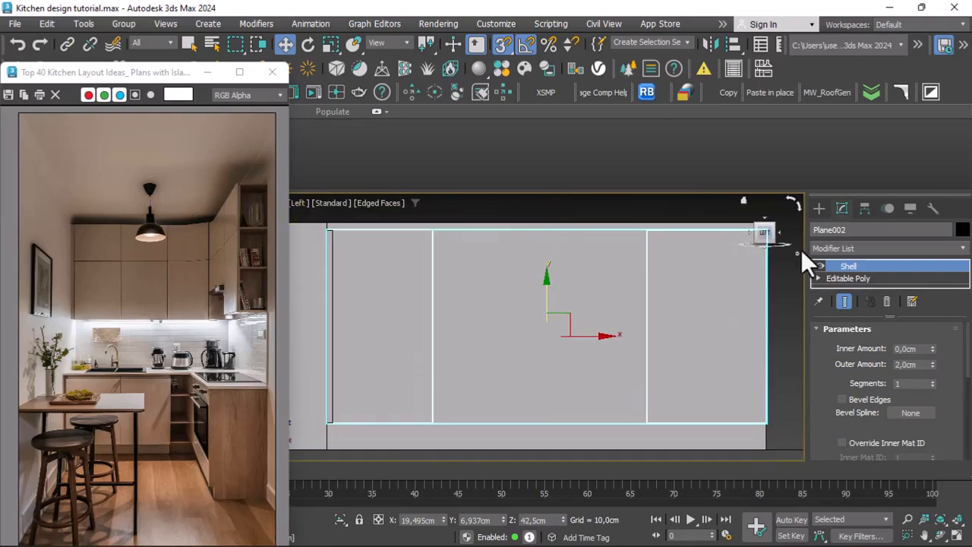
pyautogui.rightClick(478, 278)
pyautogui.moveTo(531, 448)
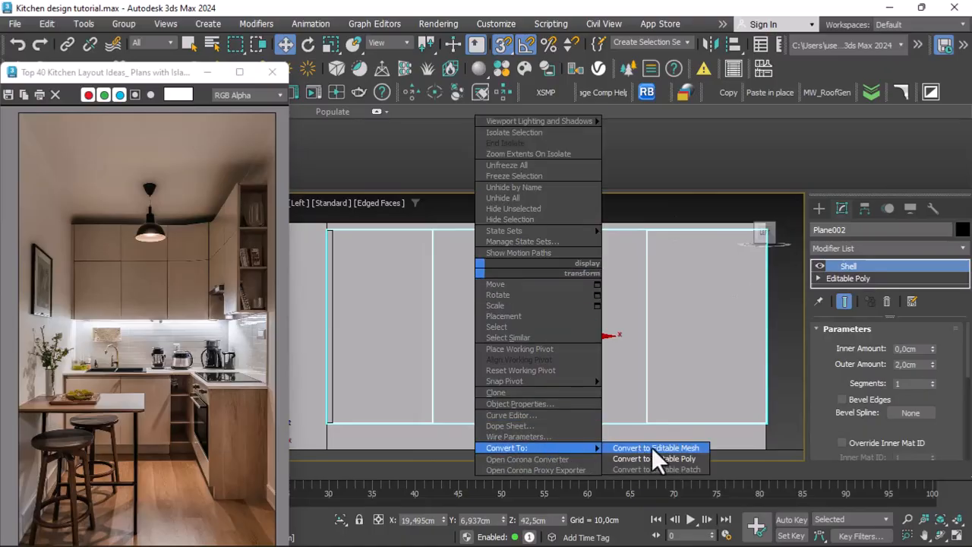
pyautogui.click(655, 459)
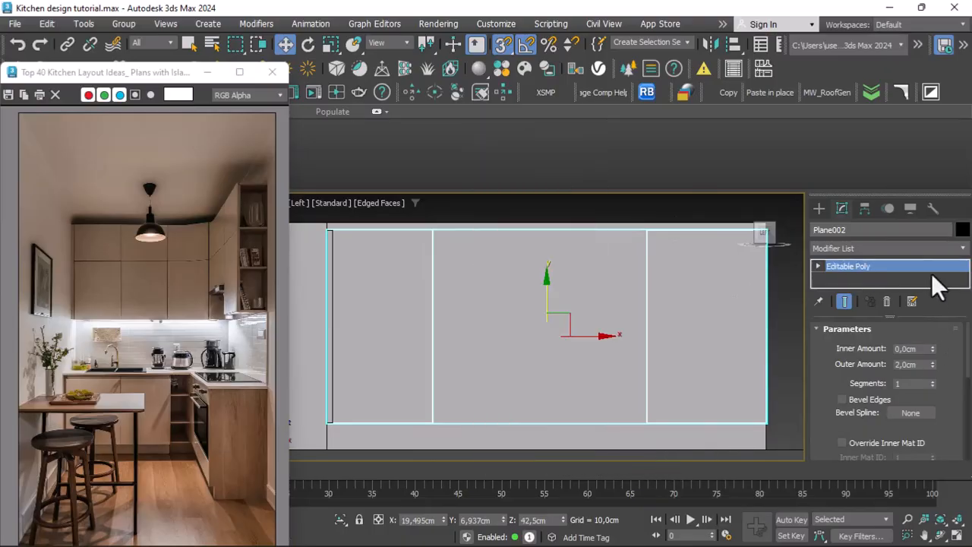
# Delete the middle side front by its corner vertices, keeping both outer fronts, and leave vertex editing with nothing selected.
pyautogui.click(818, 266)
pyautogui.click(836, 278)
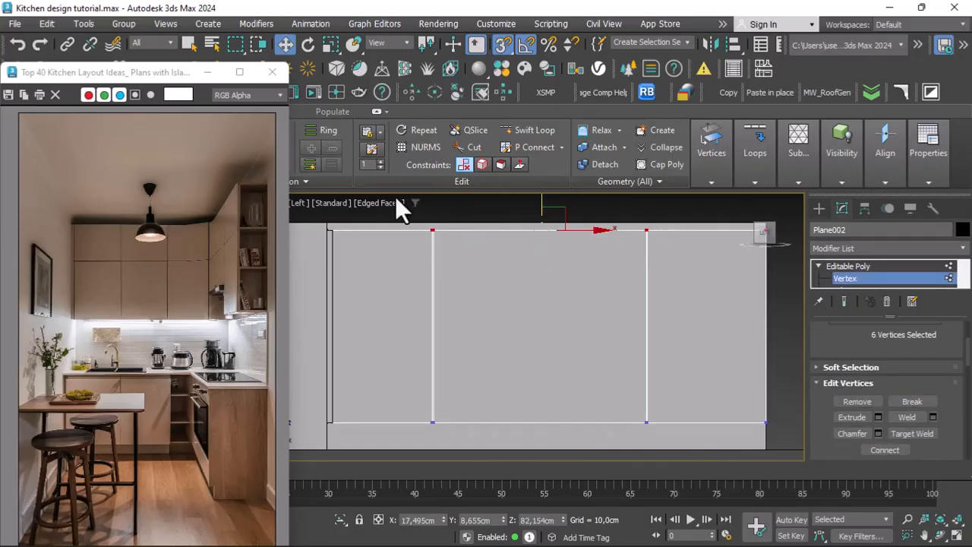
pyautogui.scroll(5, 463, 227)
pyautogui.scroll(3, 314, 227)
pyautogui.moveTo(382, 270); pyautogui.dragTo(365, 279)
pyautogui.scroll(-4, 402, 247)
pyautogui.scroll(5, 699, 231)
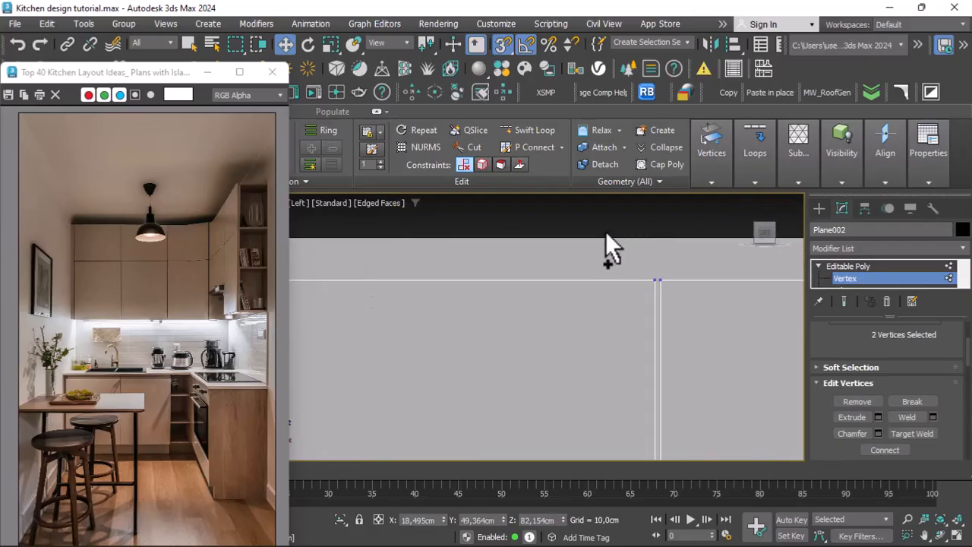
pyautogui.keyDown('ctrl'); pyautogui.moveTo(650, 291); pyautogui.dragTo(657, 310); pyautogui.keyUp('ctrl')
pyautogui.scroll(-4, 635, 271)
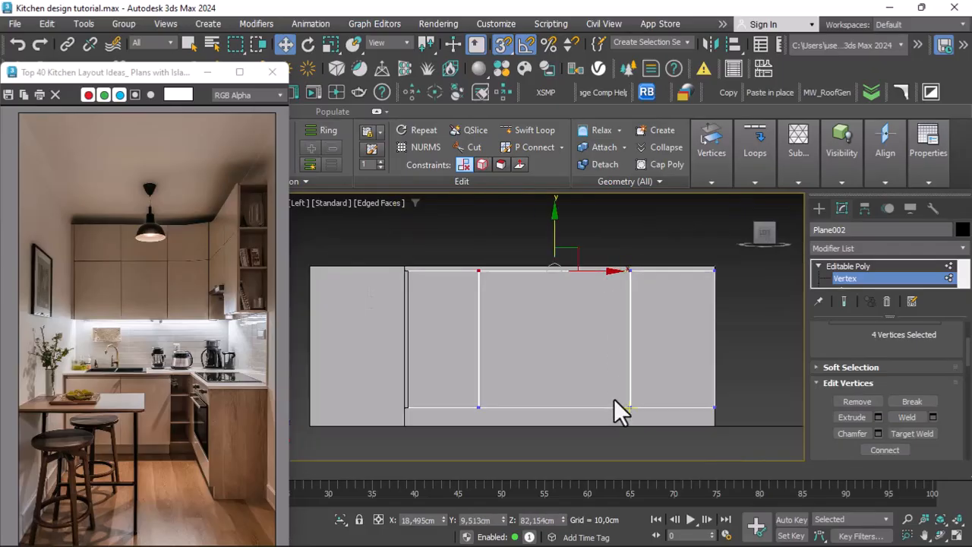
pyautogui.scroll(3, 618, 407)
pyautogui.scroll(2, 629, 349)
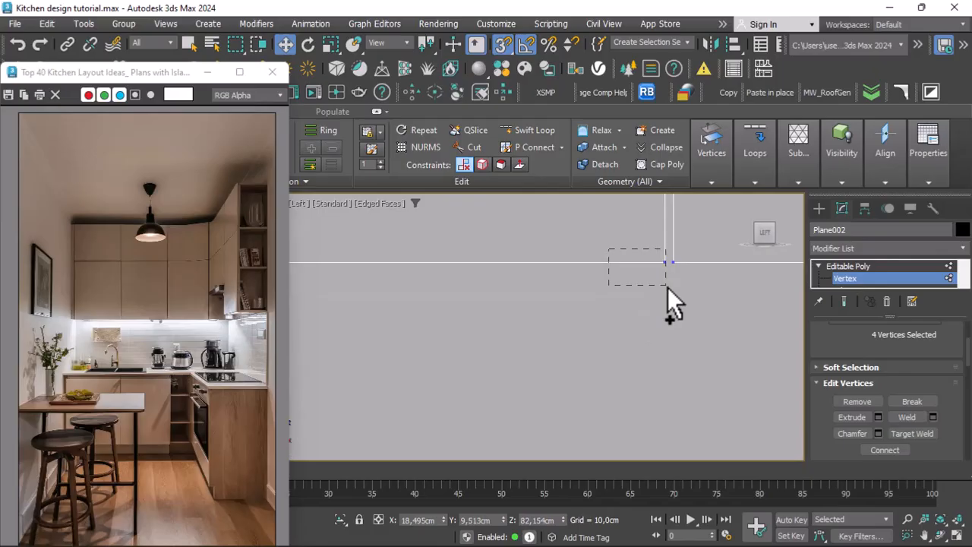
pyautogui.keyDown('ctrl'); pyautogui.moveTo(668, 287); pyautogui.dragTo(668, 289); pyautogui.keyUp('ctrl')
pyautogui.scroll(-4, 686, 354)
pyautogui.scroll(3, 589, 319)
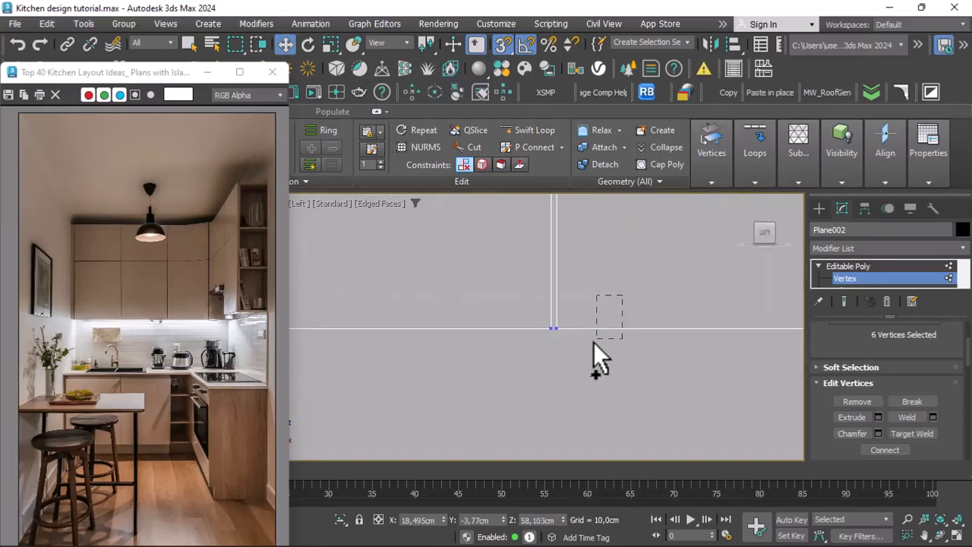
pyautogui.keyDown('ctrl'); pyautogui.moveTo(563, 346); pyautogui.dragTo(556, 348); pyautogui.keyUp('ctrl')
pyautogui.scroll(-4, 511, 363)
pyautogui.scroll(3, 577, 287)
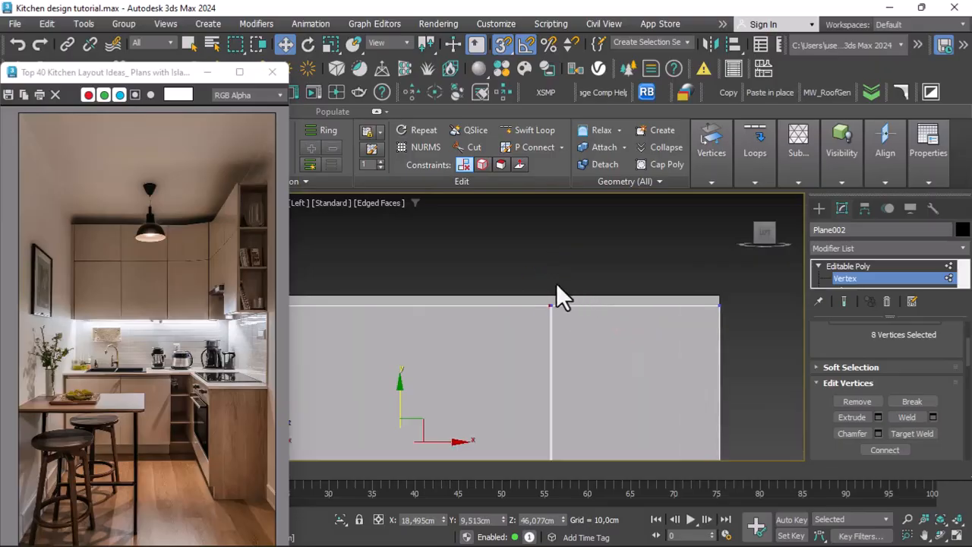
pyautogui.click(534, 299)
pyautogui.scroll(-3, 578, 296)
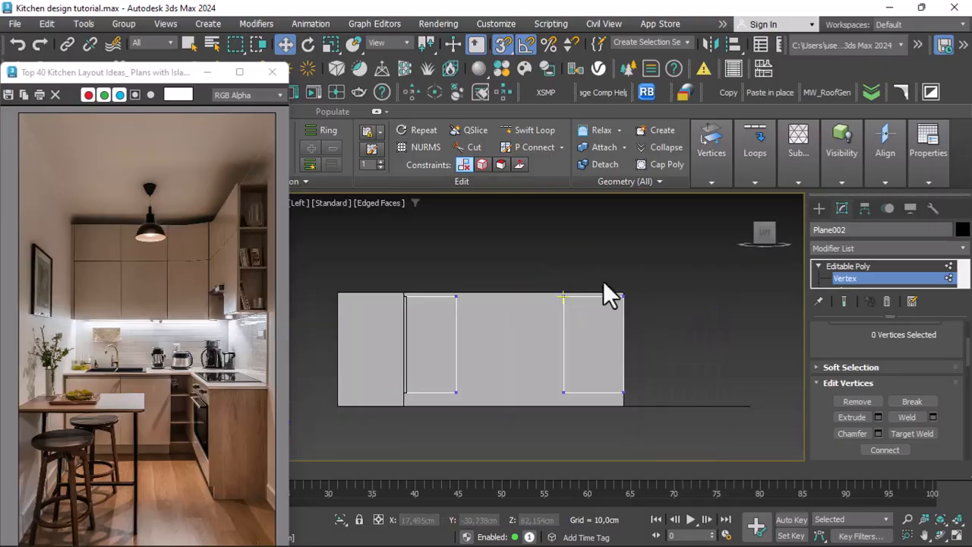
pyautogui.click(949, 278)
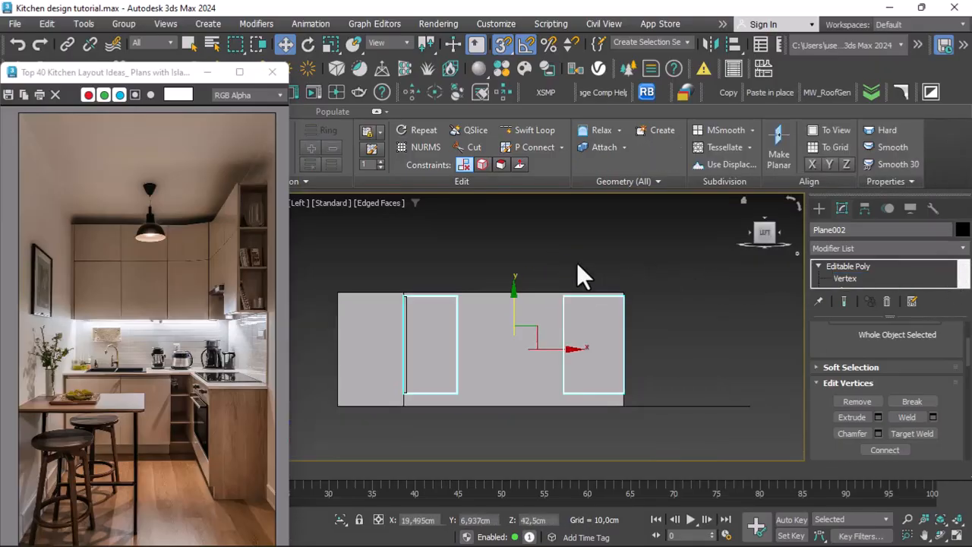
pyautogui.click(572, 254)
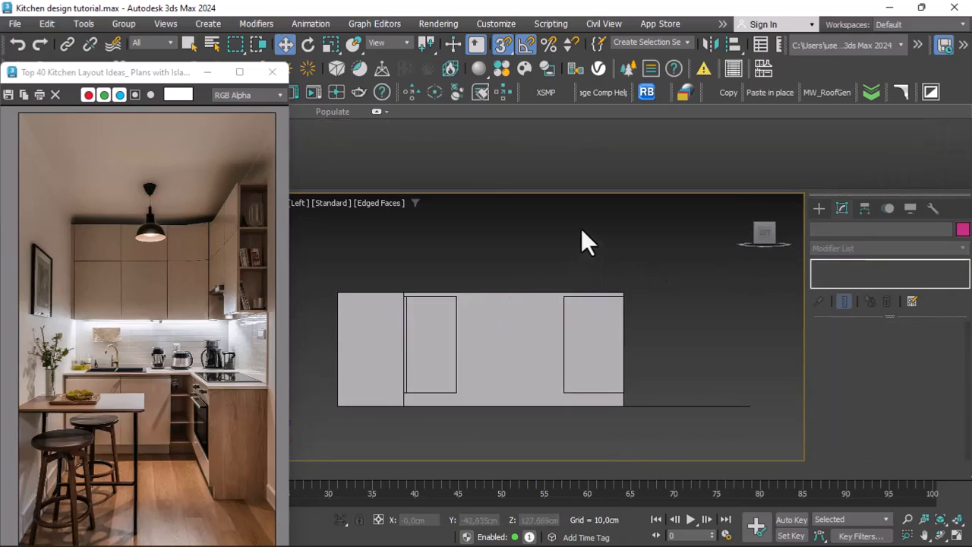
# Paste the copied box in place at the side run's open middle section and move it along X into the cabinet body.
pyautogui.click(750, 94)
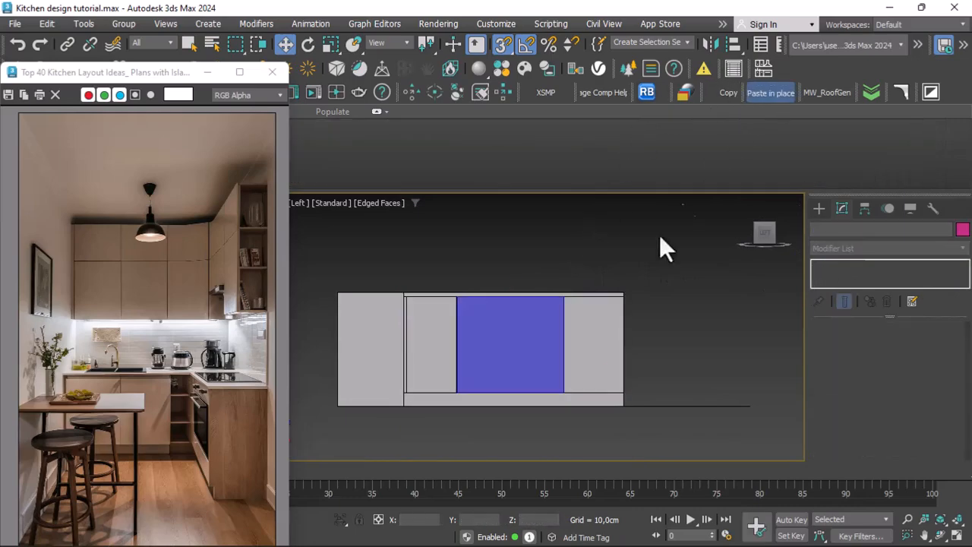
pyautogui.click(940, 534)
pyautogui.moveTo(526, 316); pyautogui.dragTo(423, 366)
pyautogui.rightClick(423, 368)
pyautogui.scroll(-5, 539, 324)
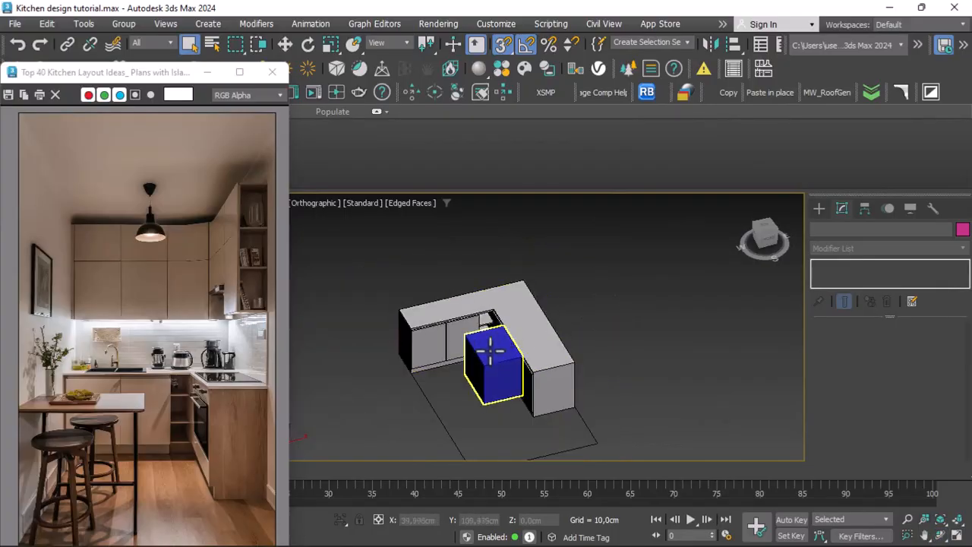
pyautogui.click(500, 346)
pyautogui.click(285, 44)
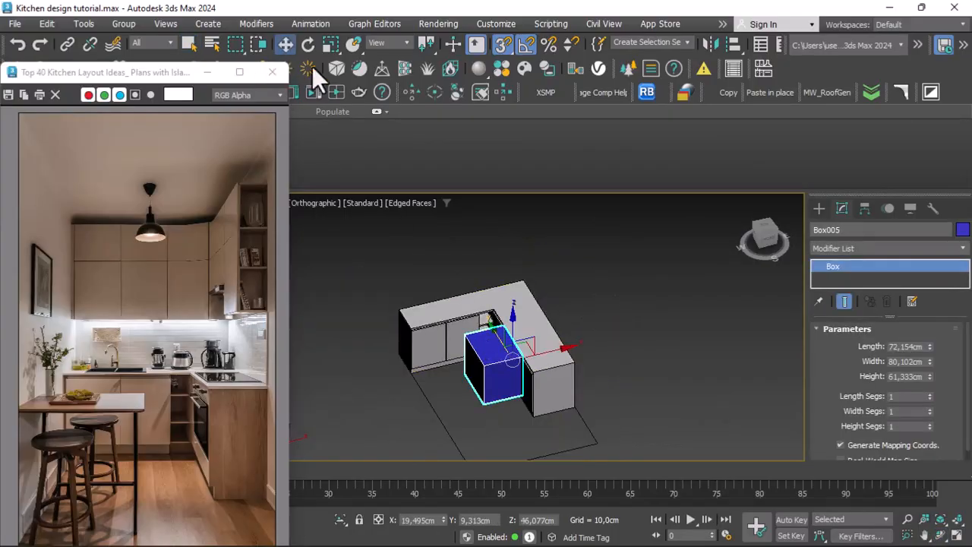
pyautogui.keyDown('alt'); pyautogui.moveTo(521, 347); pyautogui.dragTo(542, 355, button='middle'); pyautogui.keyUp('alt')
pyautogui.moveTo(541, 356); pyautogui.dragTo(553, 354)
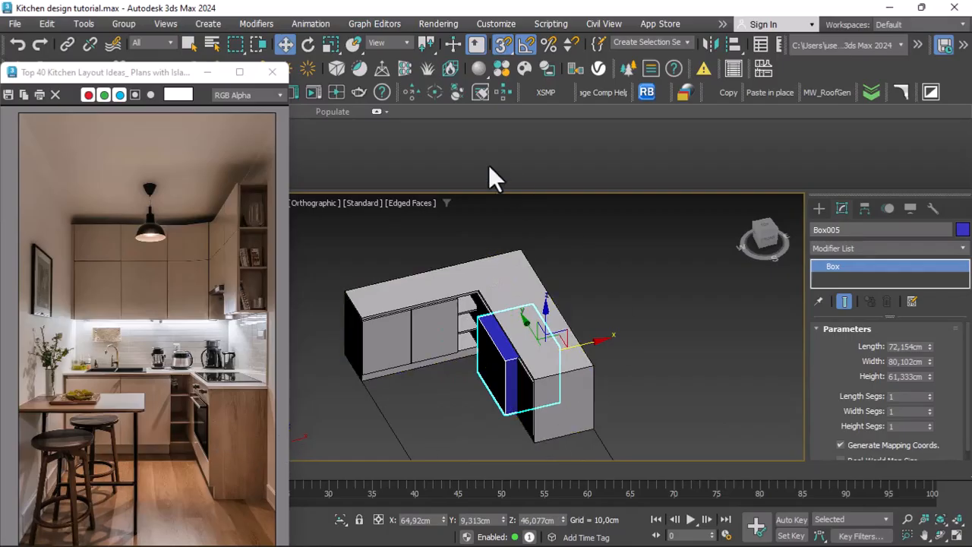
# Set the box's height to 169,893 cm and shift it along X so it passes through both sides of the side run.
pyautogui.click(330, 43)
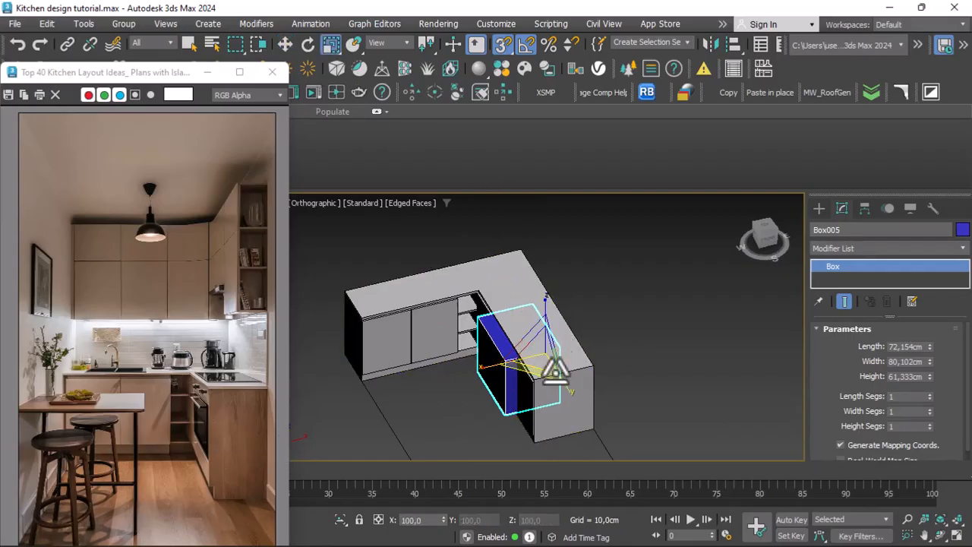
pyautogui.moveTo(930, 375); pyautogui.dragTo(903, 239)
pyautogui.click(284, 44)
pyautogui.moveTo(571, 347); pyautogui.dragTo(629, 344)
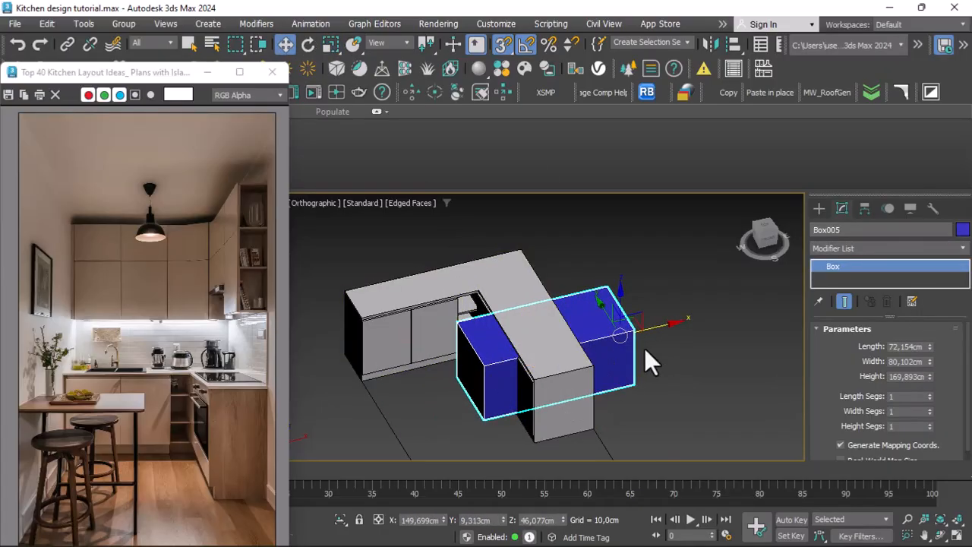
pyautogui.click(692, 349)
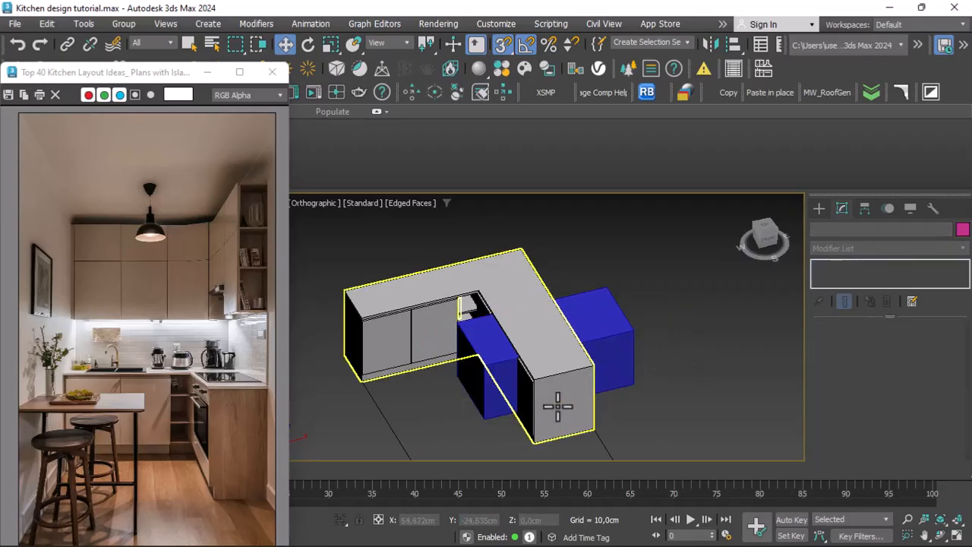
# Subtract the long box from the L-shaped cabinet body with ProBoolean and deselect everything.
pyautogui.click(560, 405)
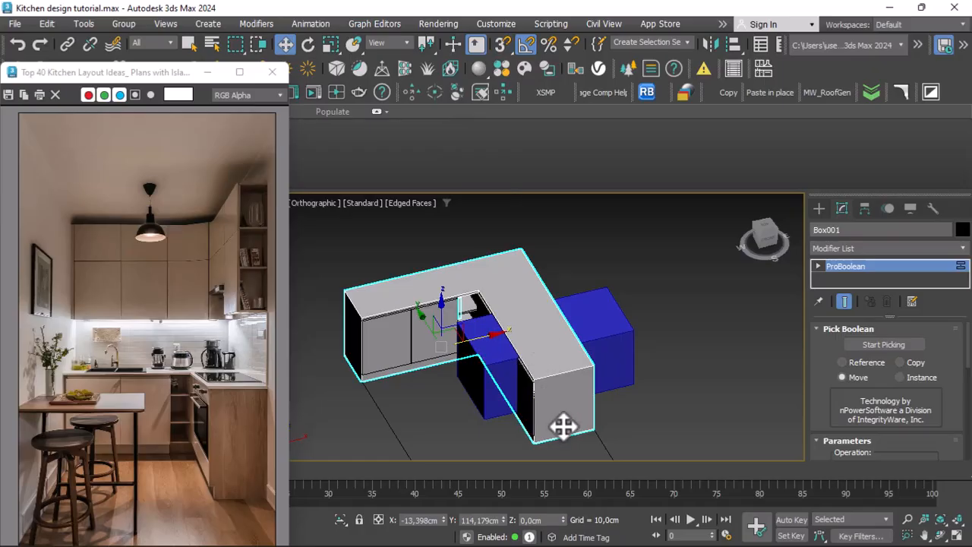
pyautogui.click(819, 208)
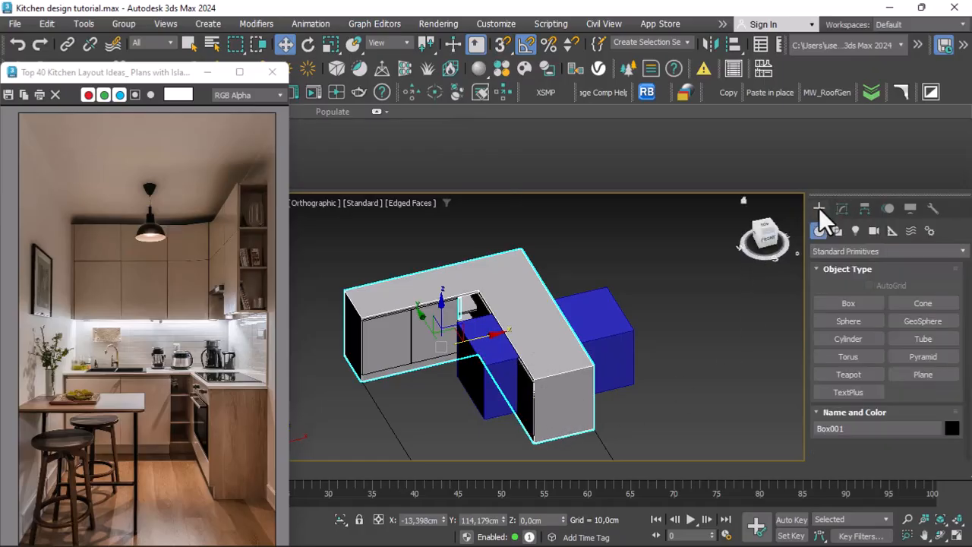
pyautogui.click(837, 250)
pyautogui.click(831, 289)
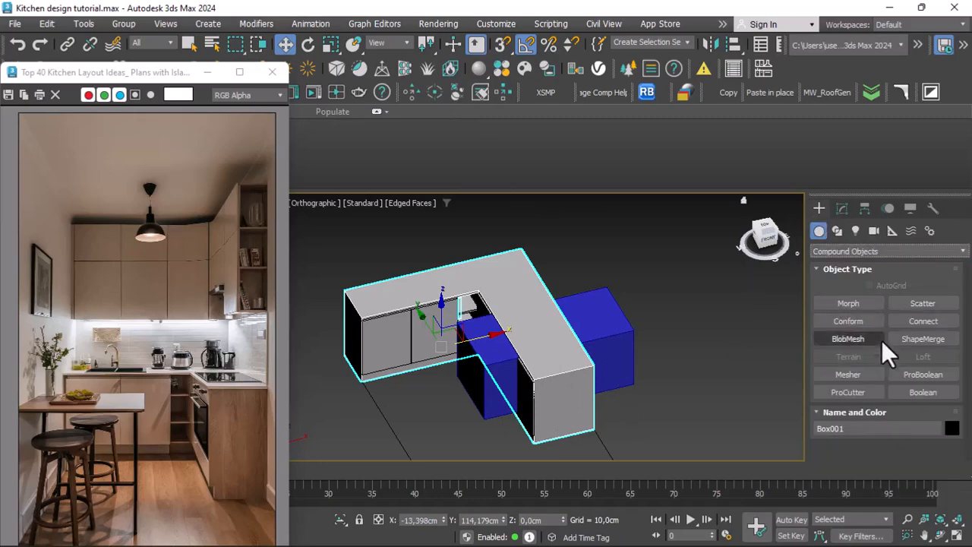
pyautogui.click(923, 374)
pyautogui.scroll(-3, 930, 379)
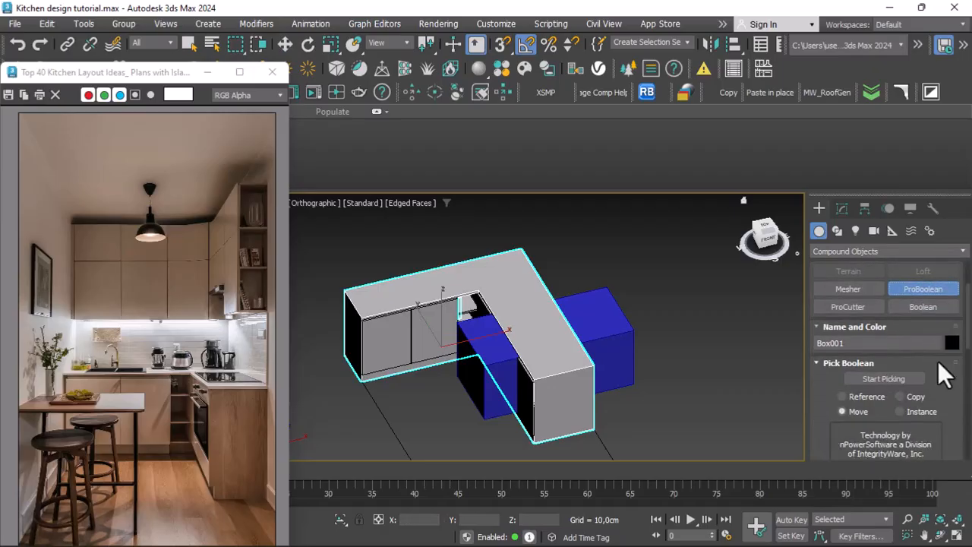
pyautogui.click(886, 374)
pyautogui.scroll(-5, 912, 383)
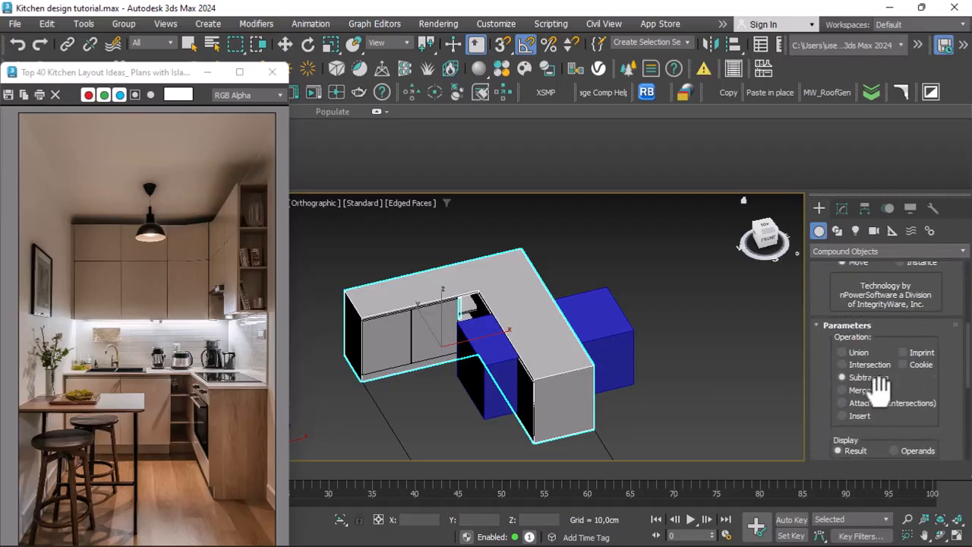
pyautogui.click(601, 373)
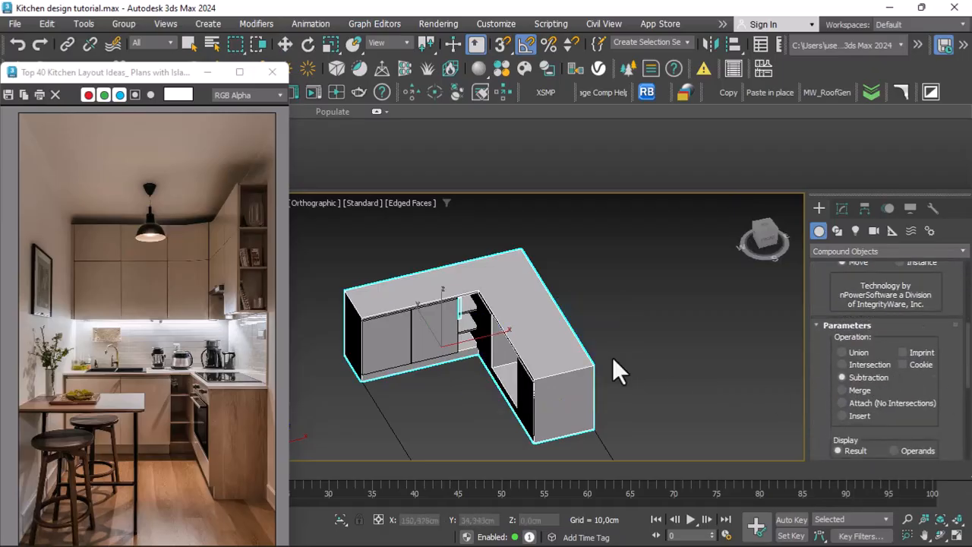
pyautogui.click(283, 45)
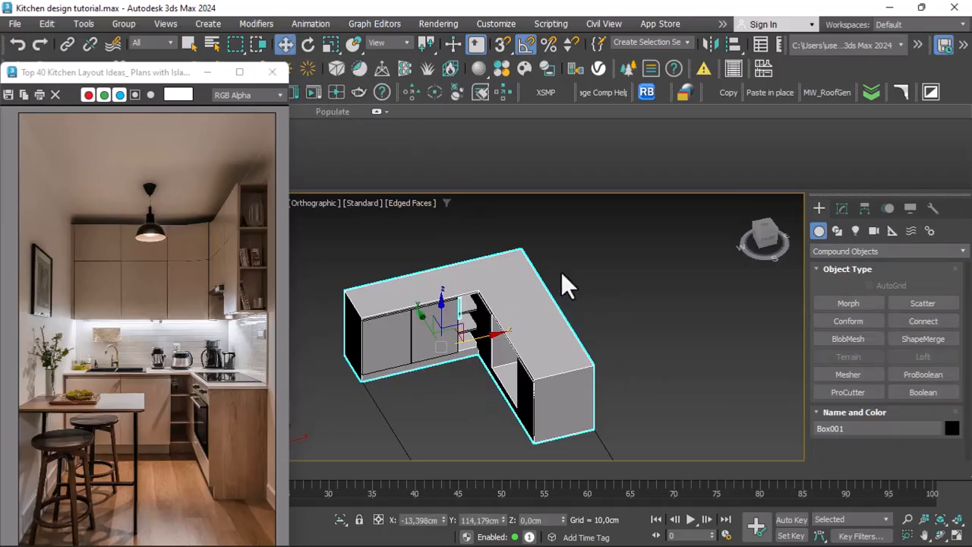
pyautogui.click(695, 322)
# Switch the viewport to Perspective and examine the through-opening in the side run from several angles.
pyautogui.click(941, 536)
pyautogui.moveTo(554, 347); pyautogui.dragTo(564, 278)
pyautogui.scroll(5, 560, 304)
pyautogui.scroll(-5, 560, 304)
pyautogui.rightClick(554, 336)
pyautogui.click(327, 203)
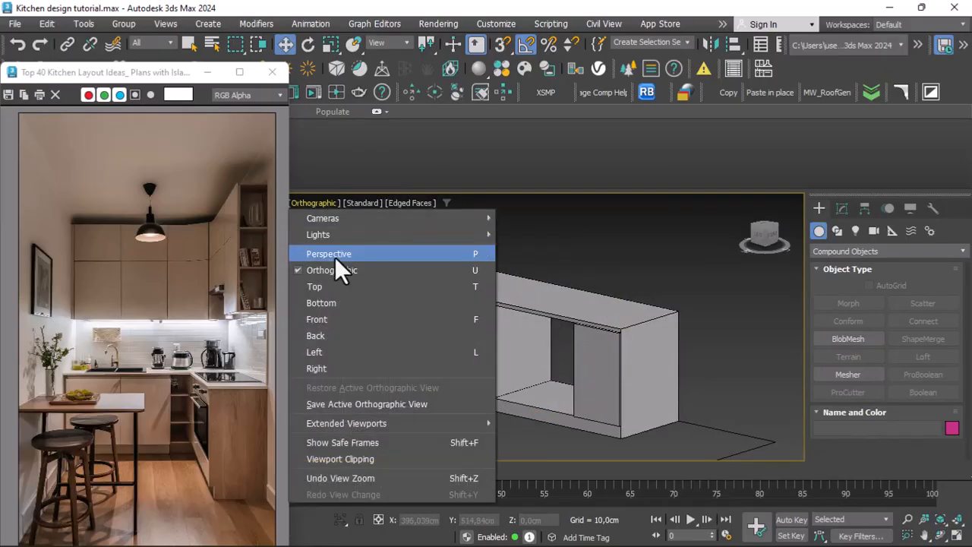
pyautogui.click(334, 256)
pyautogui.scroll(-3, 580, 347)
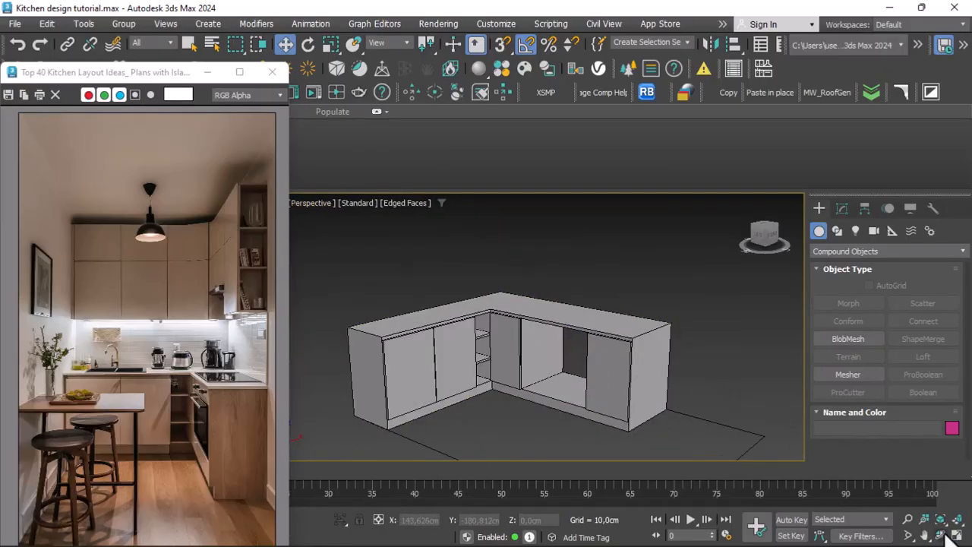
pyautogui.click(941, 536)
pyautogui.moveTo(560, 337); pyautogui.dragTo(502, 316)
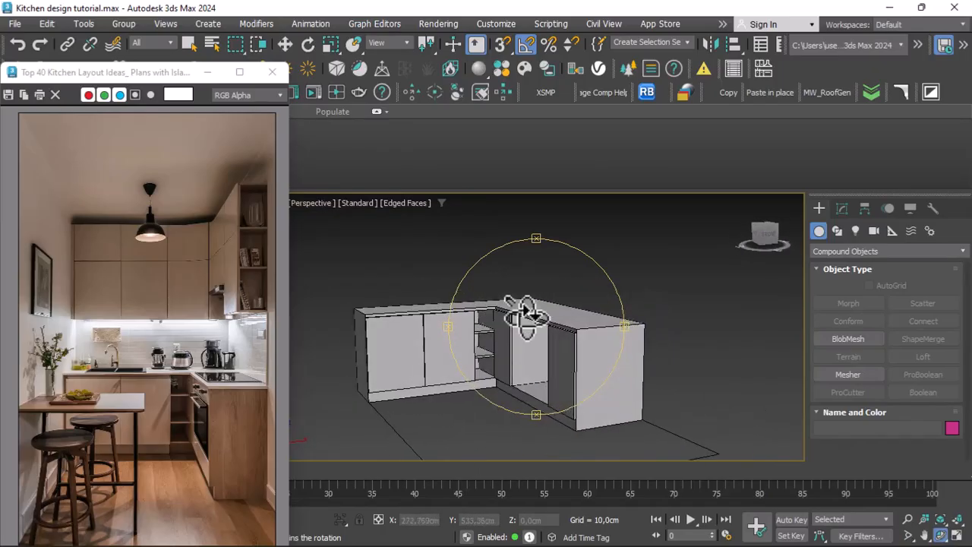
pyautogui.scroll(6, 521, 314)
pyautogui.scroll(-6, 538, 308)
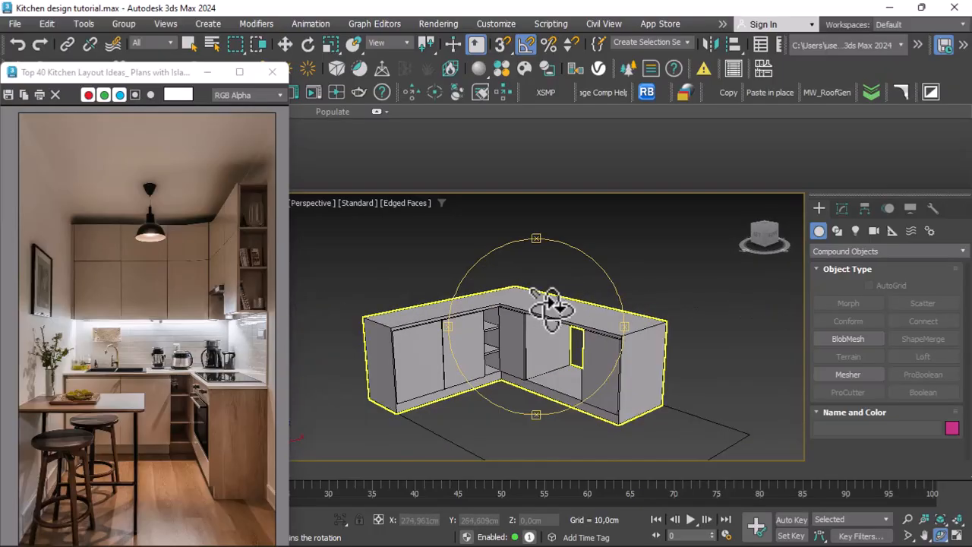
pyautogui.moveTo(546, 304); pyautogui.dragTo(527, 310)
pyautogui.press('w')
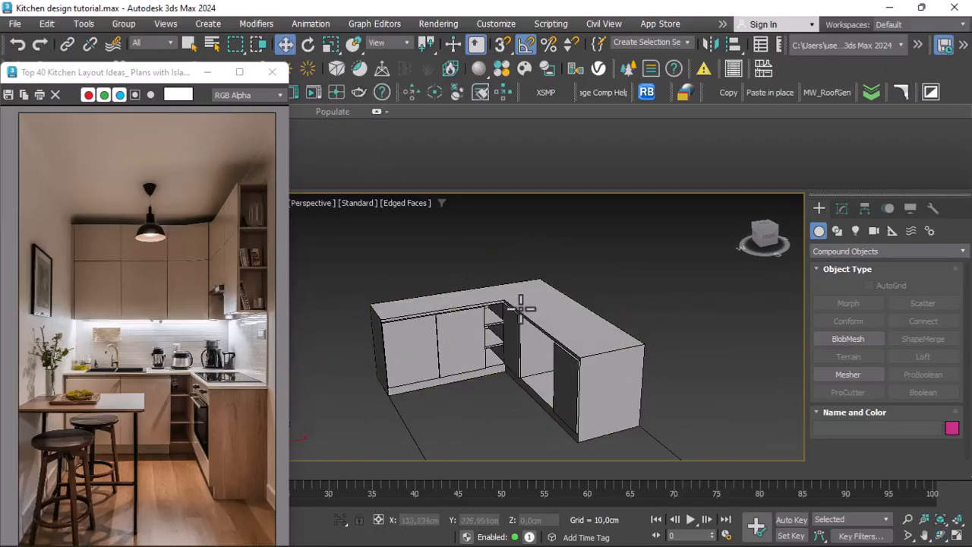
# Convert the L-shaped cabinet body to an Editable Poly.
pyautogui.click(521, 307)
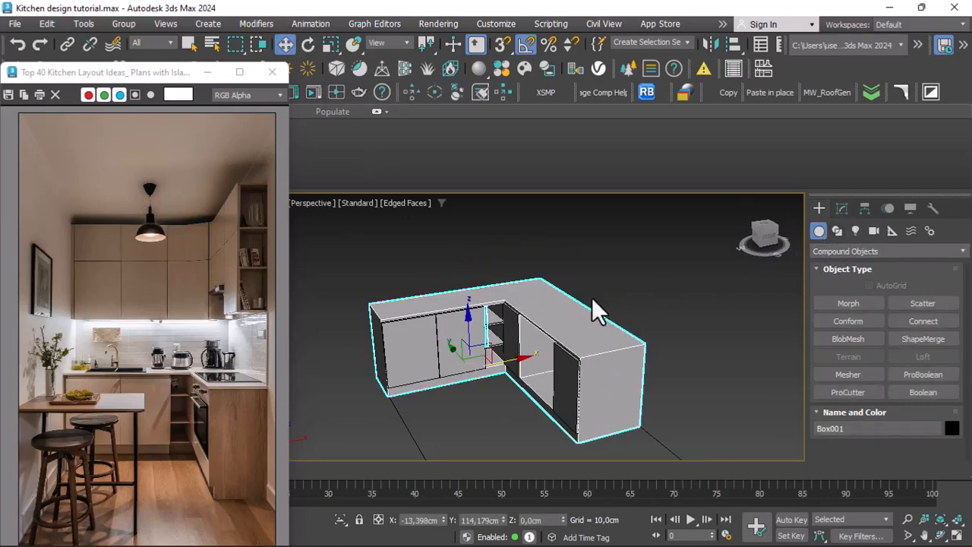
pyautogui.rightClick(565, 340)
pyautogui.moveTo(672, 515)
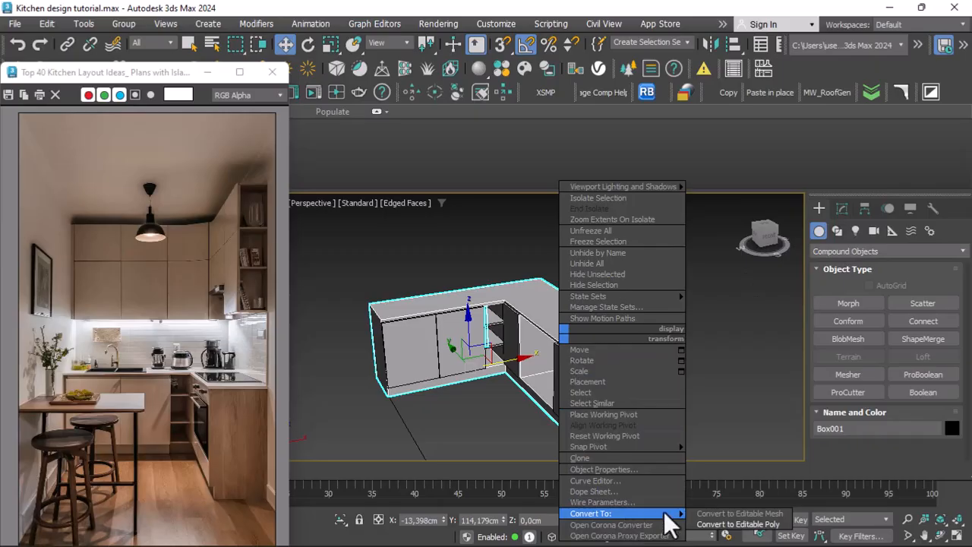
pyautogui.click(744, 526)
# Detach the cabinet body's L-shaped top polygon as a clone, keeping the name Object001, and leave polygon editing.
pyautogui.click(819, 267)
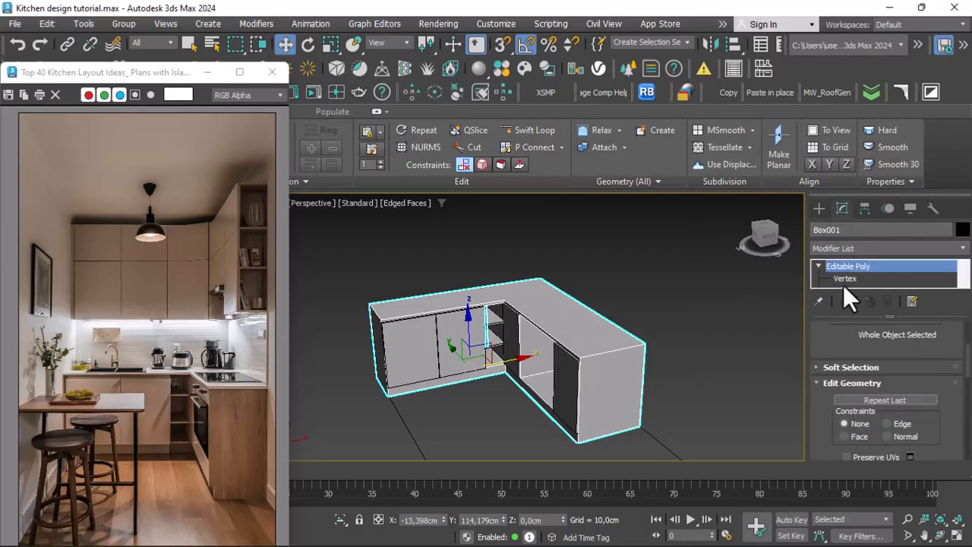
pyautogui.scroll(-2, 861, 273)
pyautogui.click(847, 278)
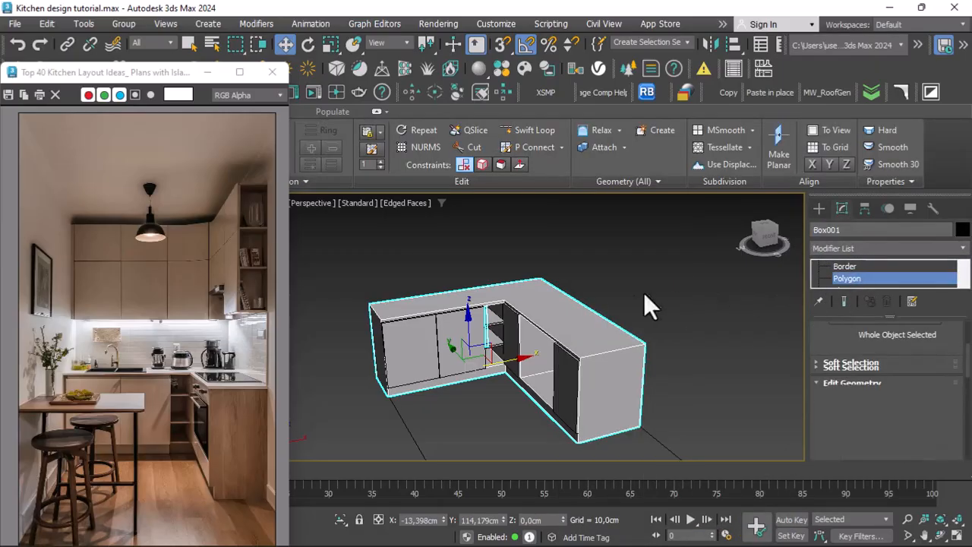
pyautogui.click(539, 345)
pyautogui.click(568, 321)
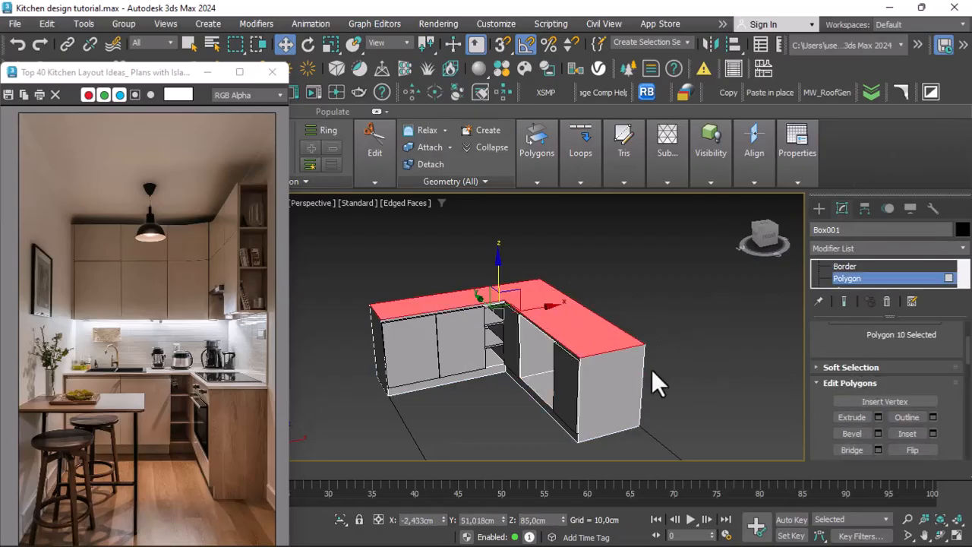
pyautogui.scroll(-5, 943, 388)
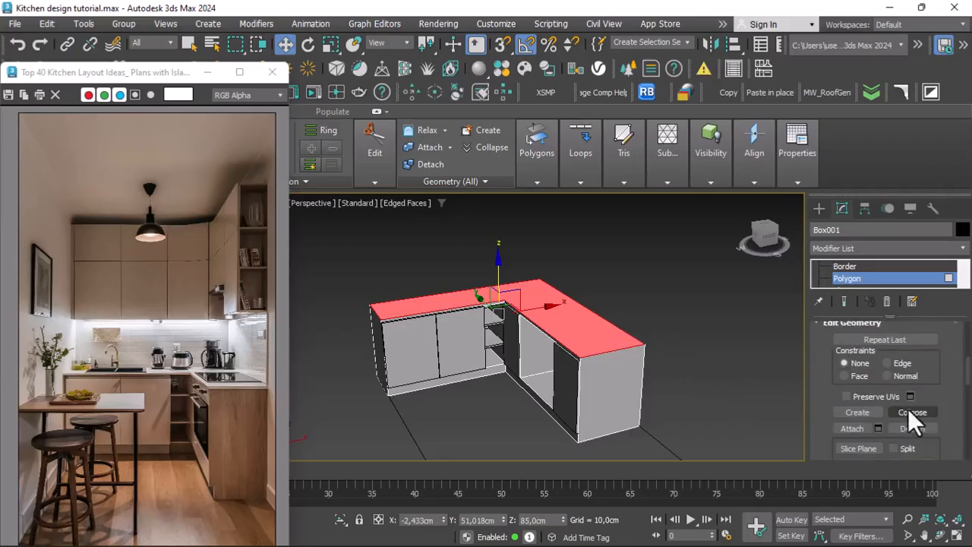
pyautogui.click(912, 429)
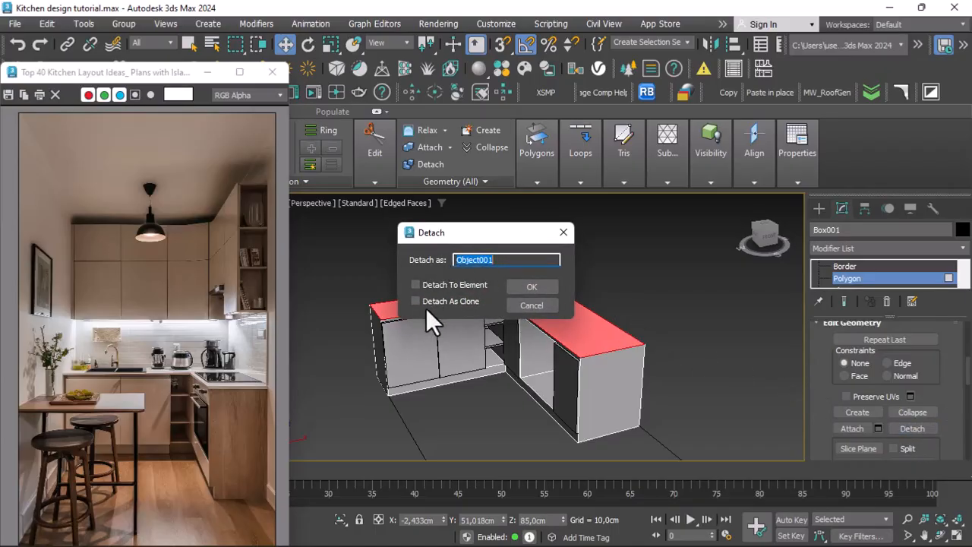
pyautogui.click(432, 300)
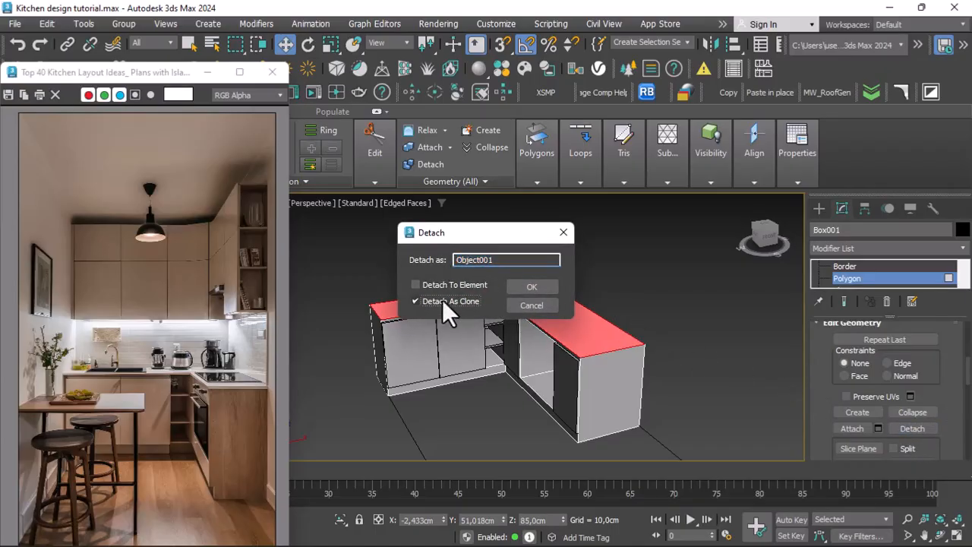
pyautogui.click(532, 287)
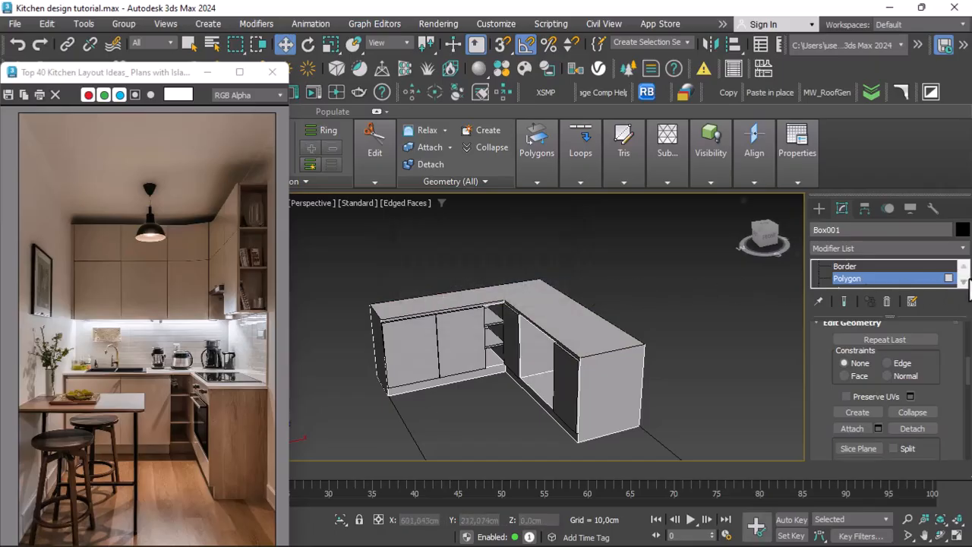
pyautogui.click(945, 277)
pyautogui.click(686, 280)
# Select only the detached L-shaped top surface, excluding the cabinet body, the fronts and the floor outline.
pyautogui.moveTo(421, 245); pyautogui.dragTo(437, 384)
pyautogui.moveTo(340, 401); pyautogui.dragTo(423, 371)
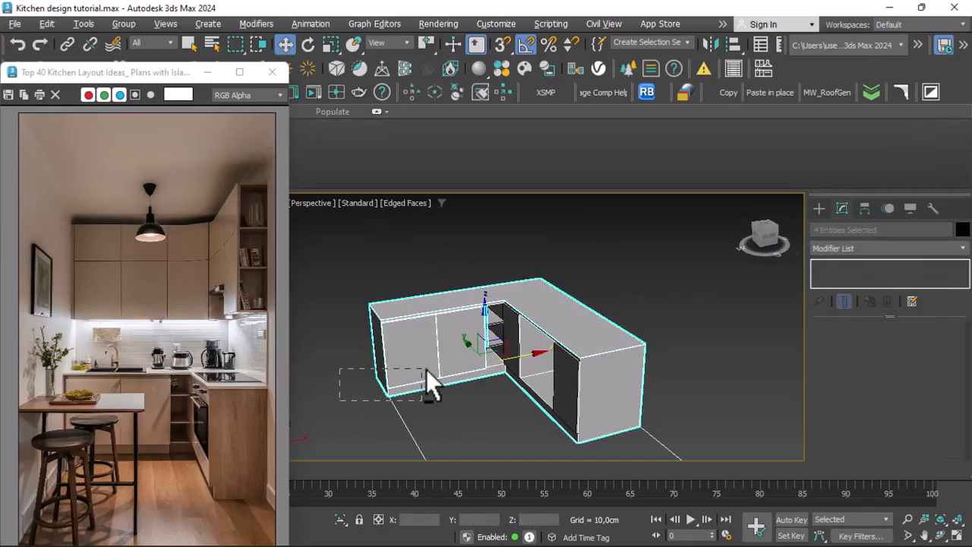
pyautogui.keyDown('alt'); pyautogui.moveTo(455, 343); pyautogui.dragTo(455, 343); pyautogui.keyUp('alt')
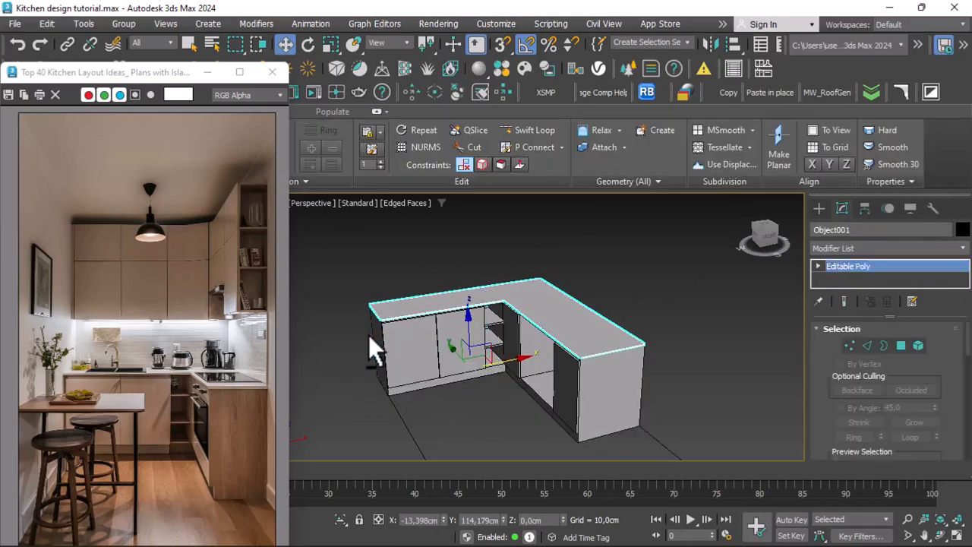
pyautogui.scroll(3, 368, 335)
pyautogui.scroll(2, 385, 311)
pyautogui.scroll(-6, 397, 315)
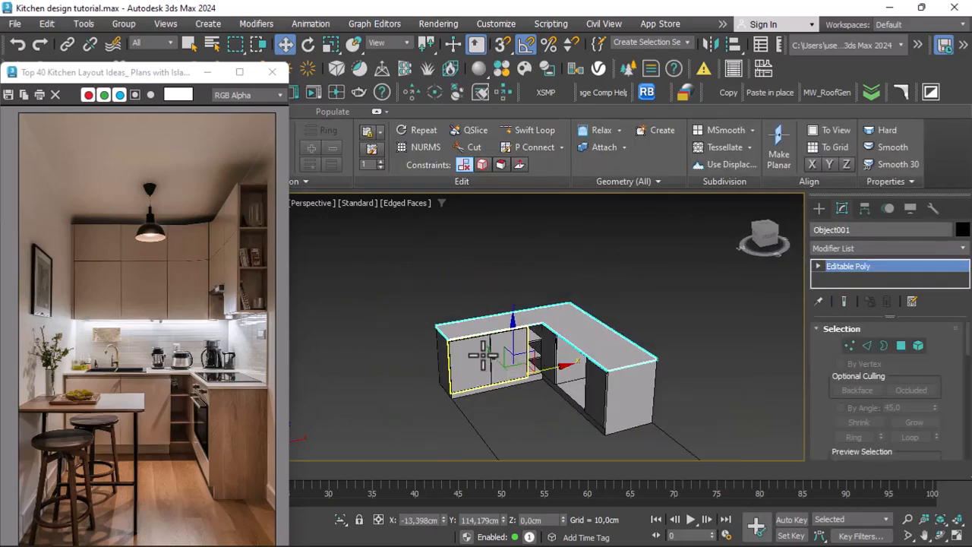
# Lift the detached top surface along Z above the cabinets and undo the move.
pyautogui.moveTo(515, 348); pyautogui.dragTo(498, 299)
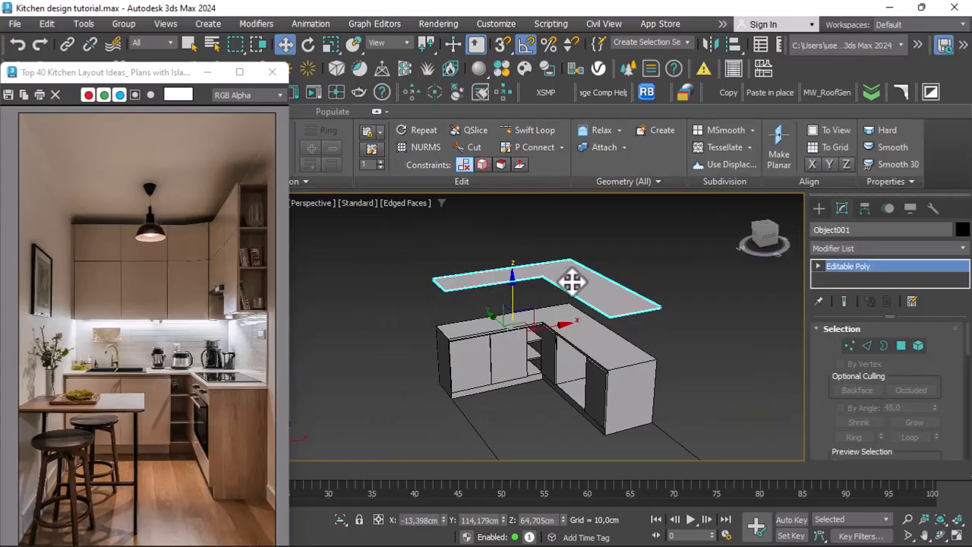
pyautogui.hotkey('ctrl', 'z')
pyautogui.scroll(3, 565, 309)
pyautogui.scroll(-1, 564, 331)
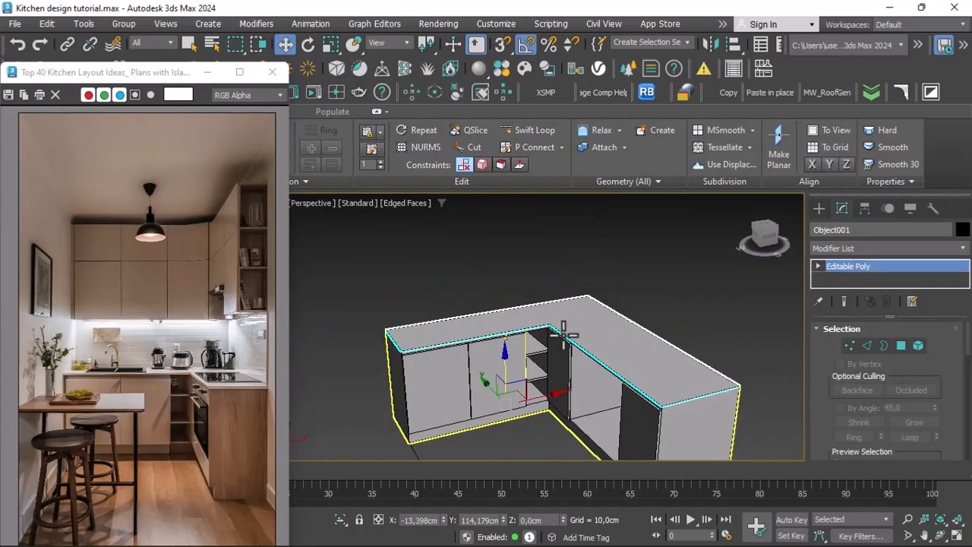
# Add a Shell modifier to the detached L-shaped top surface to give the countertop thickness.
pyautogui.click(837, 252)
pyautogui.scroll(-10, 843, 333)
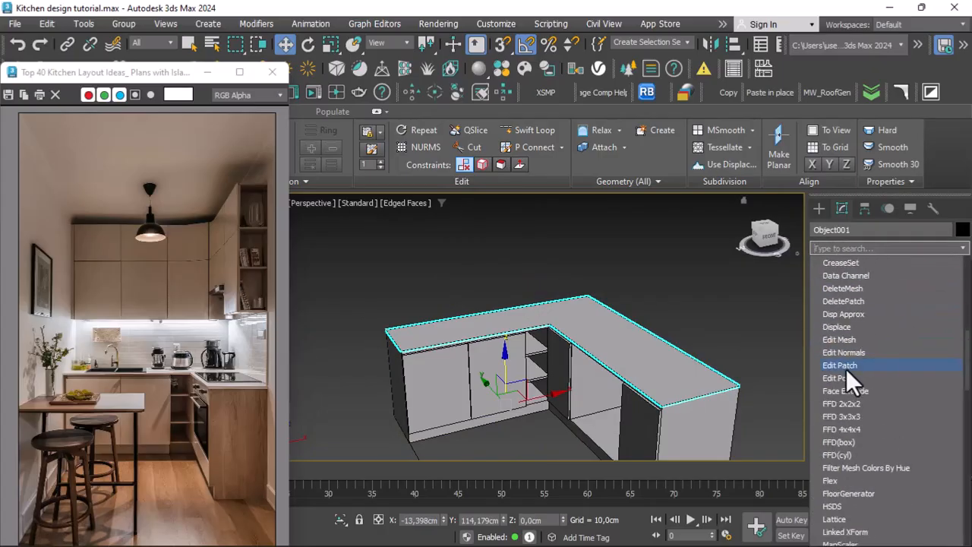
pyautogui.scroll(-7, 846, 368)
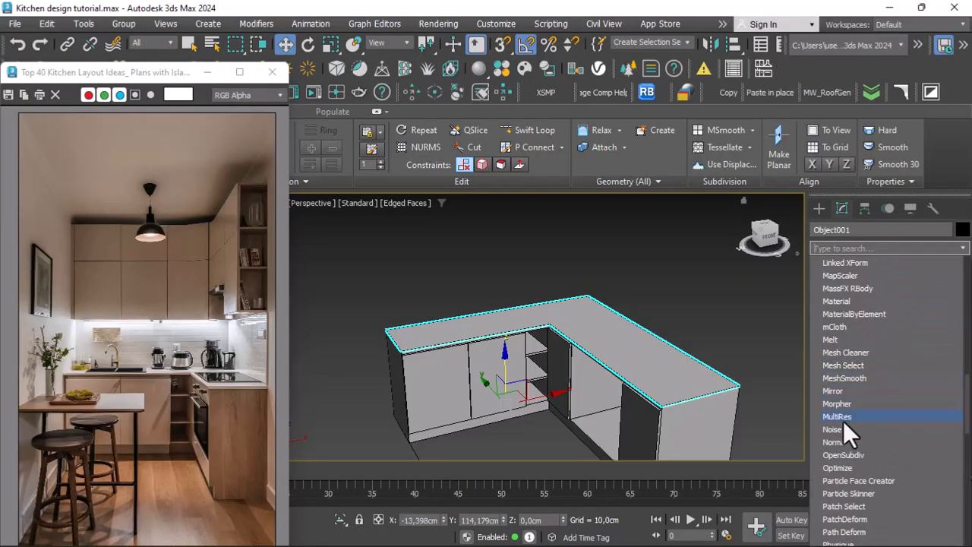
pyautogui.scroll(-7, 843, 422)
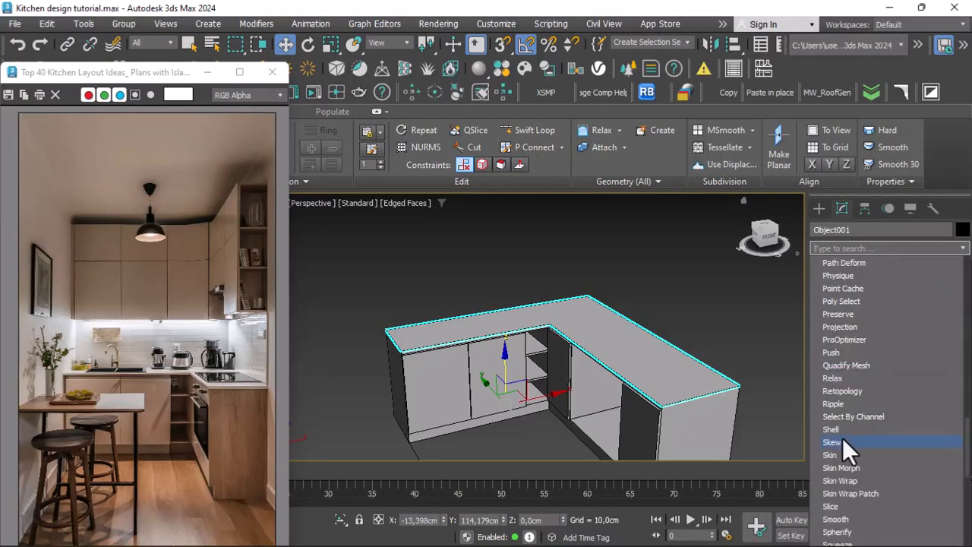
pyautogui.click(844, 431)
pyautogui.scroll(6, 662, 410)
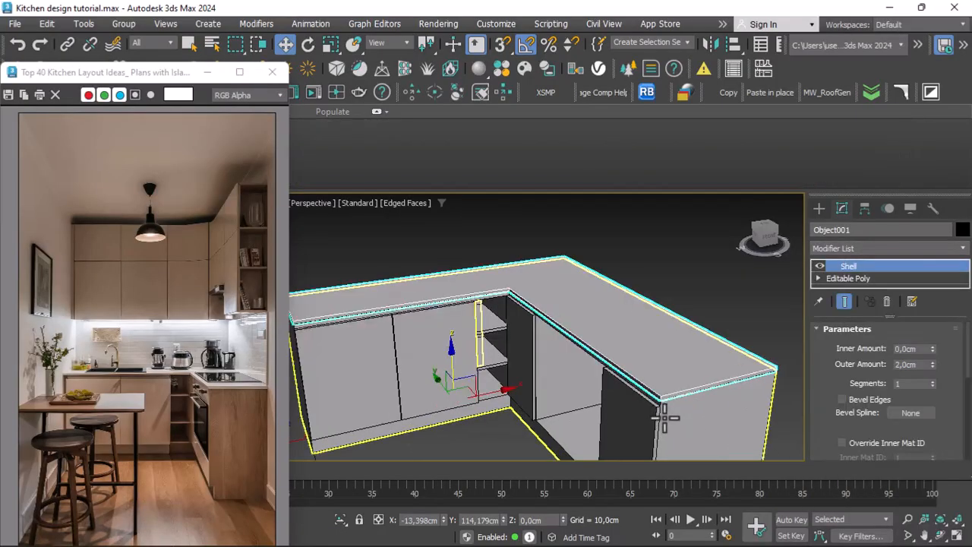
# Check the countertop's edge against the cabinet fronts and switch to a Top view in wireframe display.
pyautogui.click(940, 536)
pyautogui.moveTo(521, 326); pyautogui.dragTo(519, 287)
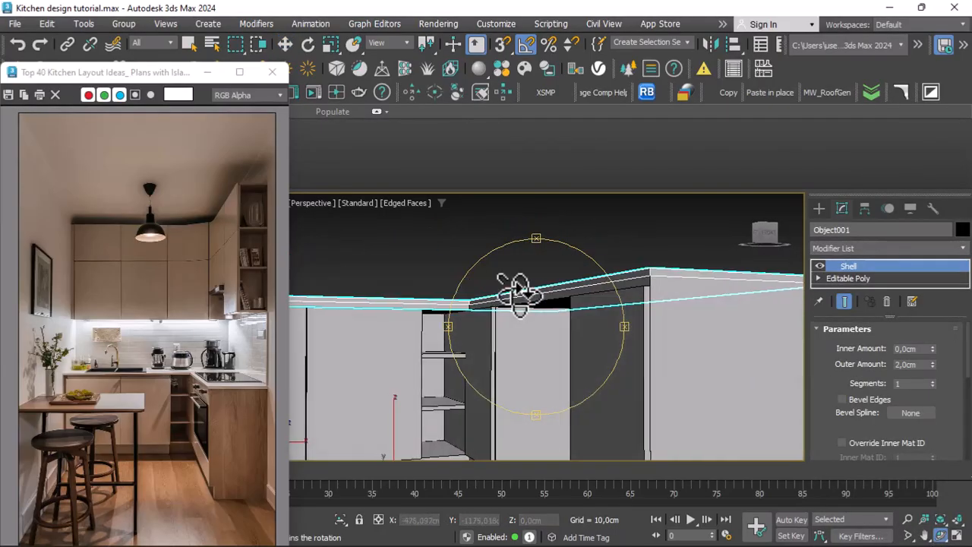
pyautogui.scroll(-5, 601, 341)
pyautogui.moveTo(604, 341); pyautogui.dragTo(551, 345)
pyautogui.rightClick(579, 332)
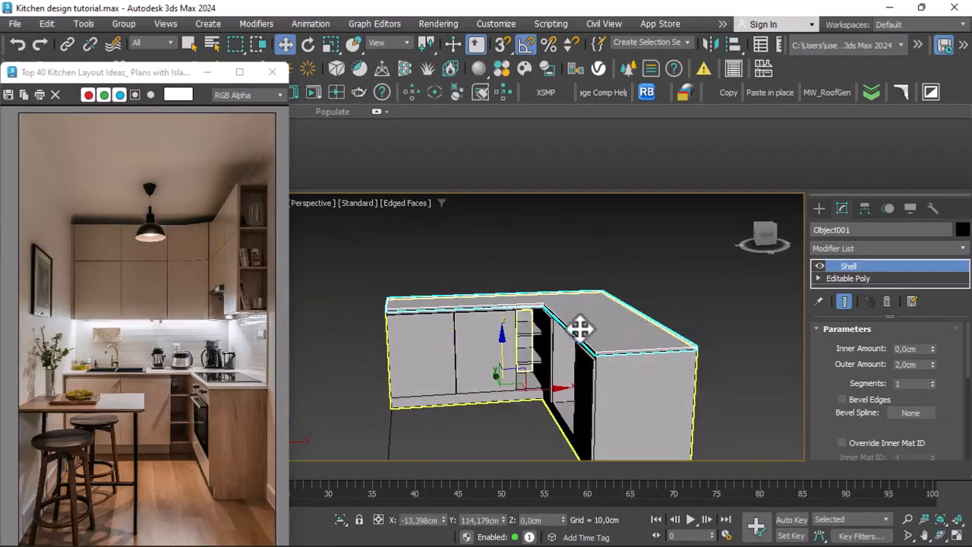
pyautogui.scroll(3, 529, 297)
pyautogui.click(322, 204)
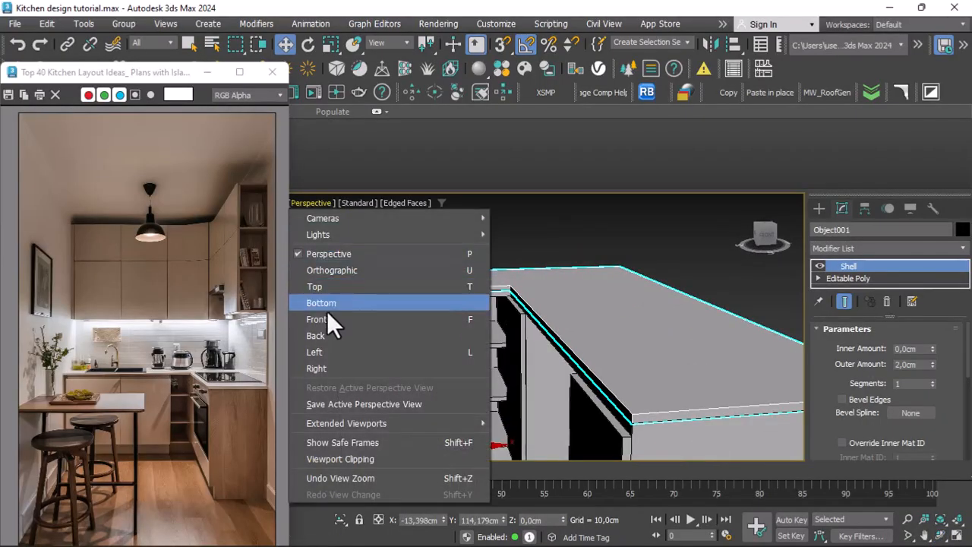
pyautogui.click(314, 286)
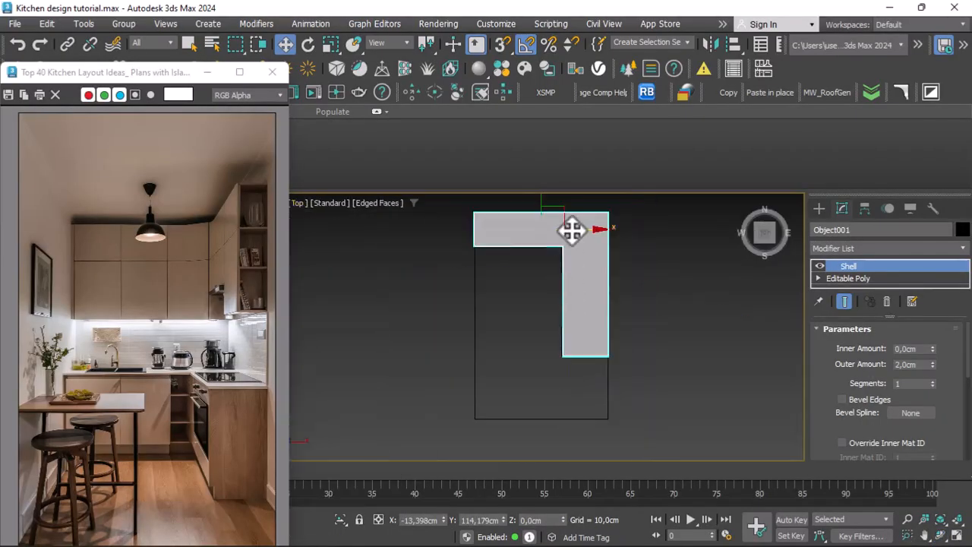
pyautogui.click(378, 210)
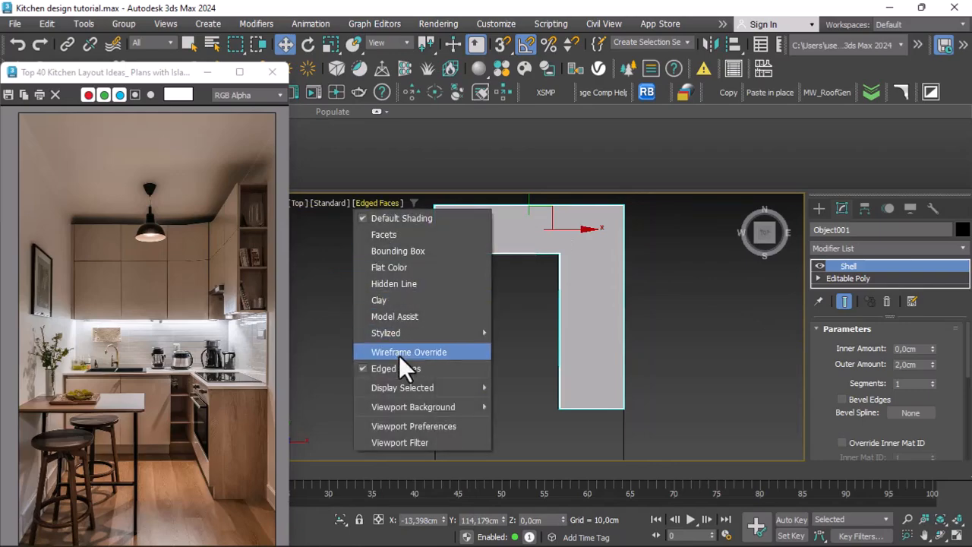
pyautogui.click(399, 351)
pyautogui.scroll(2, 539, 268)
pyautogui.scroll(-2, 557, 265)
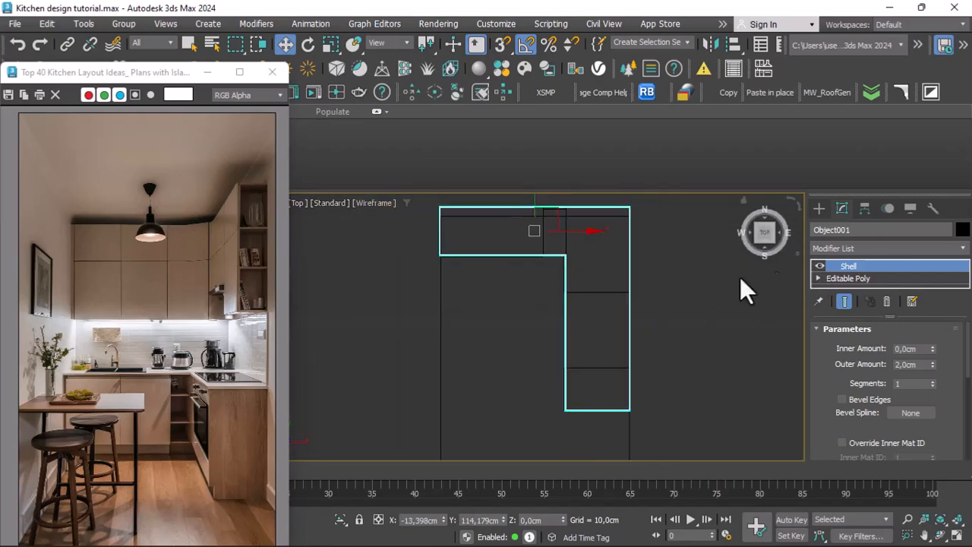
# Convert the shelled L-shaped countertop to an Editable Poly.
pyautogui.rightClick(577, 307)
pyautogui.moveTo(605, 482)
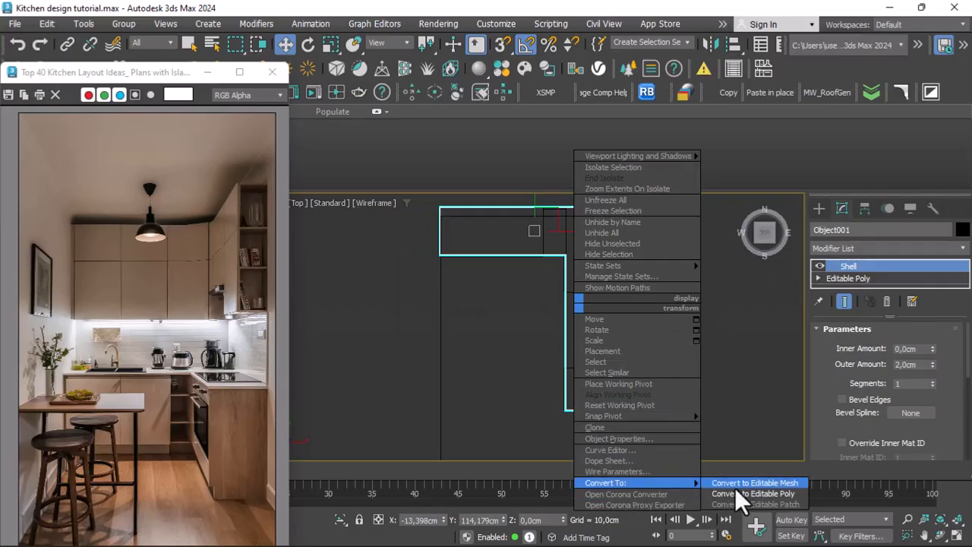
pyautogui.click(740, 493)
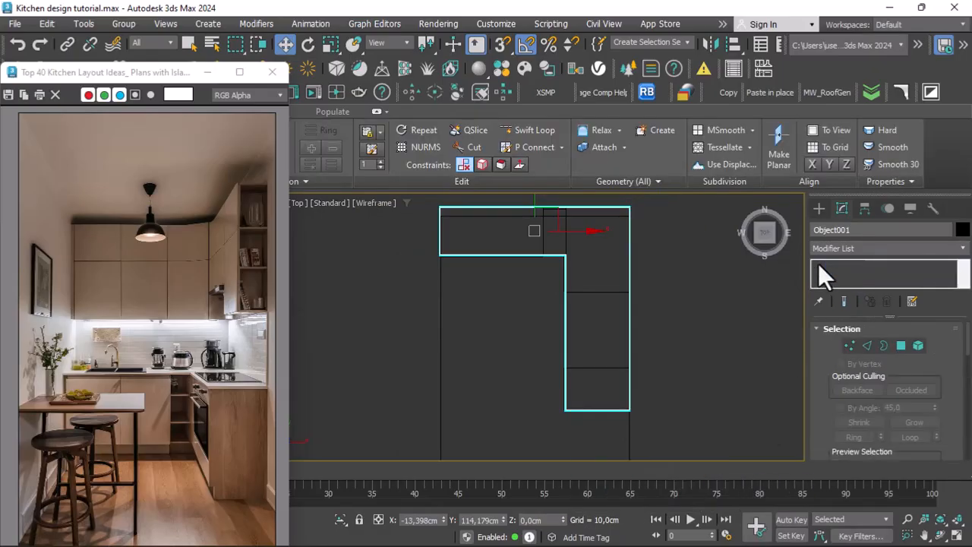
# Move the inner-edge vertices of the countertop's side run along X to the outer face of the fronts, with snapping on.
pyautogui.click(836, 278)
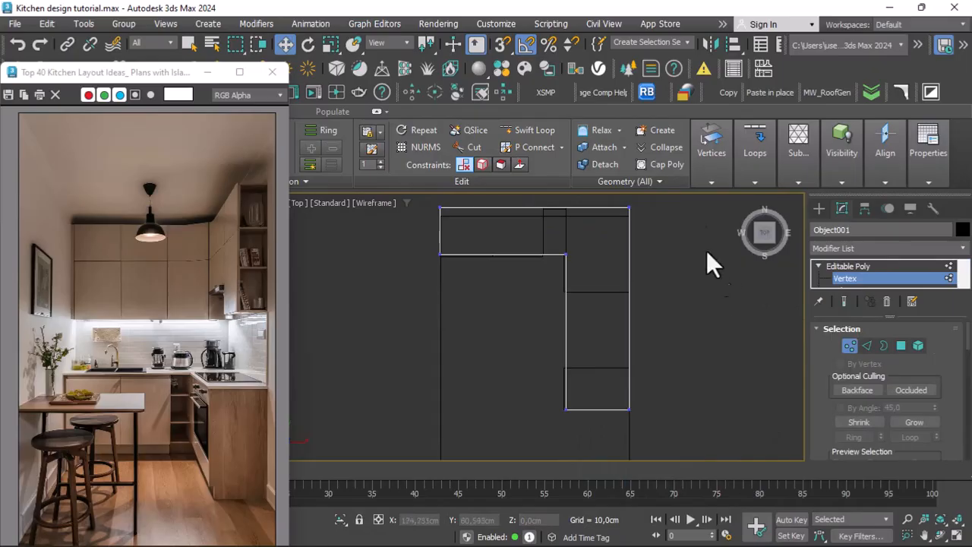
pyautogui.scroll(1, 563, 297)
pyautogui.scroll(-1, 581, 242)
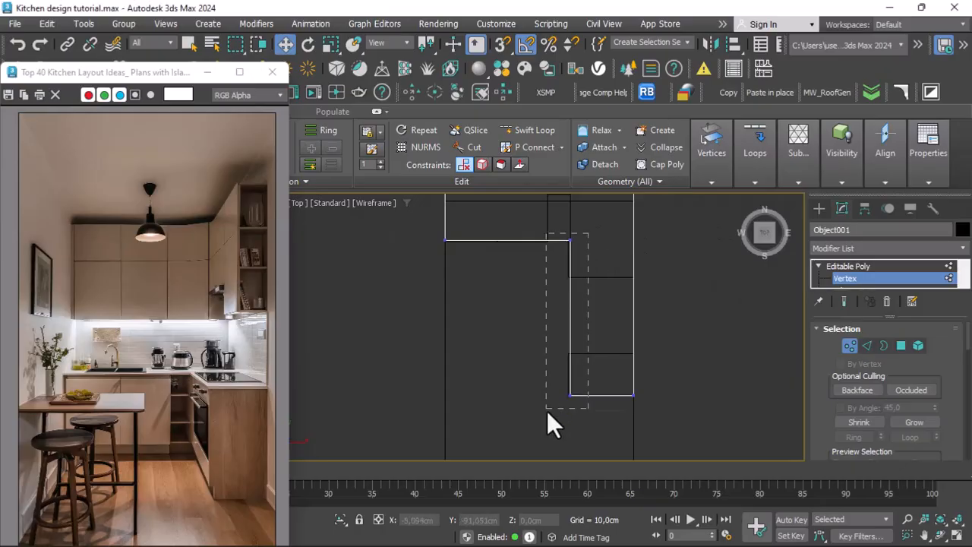
pyautogui.moveTo(547, 410); pyautogui.dragTo(557, 409)
pyautogui.scroll(3, 574, 369)
pyautogui.moveTo(627, 266); pyautogui.dragTo(563, 345)
pyautogui.press('s')
pyautogui.scroll(-3, 567, 357)
pyautogui.scroll(1, 539, 295)
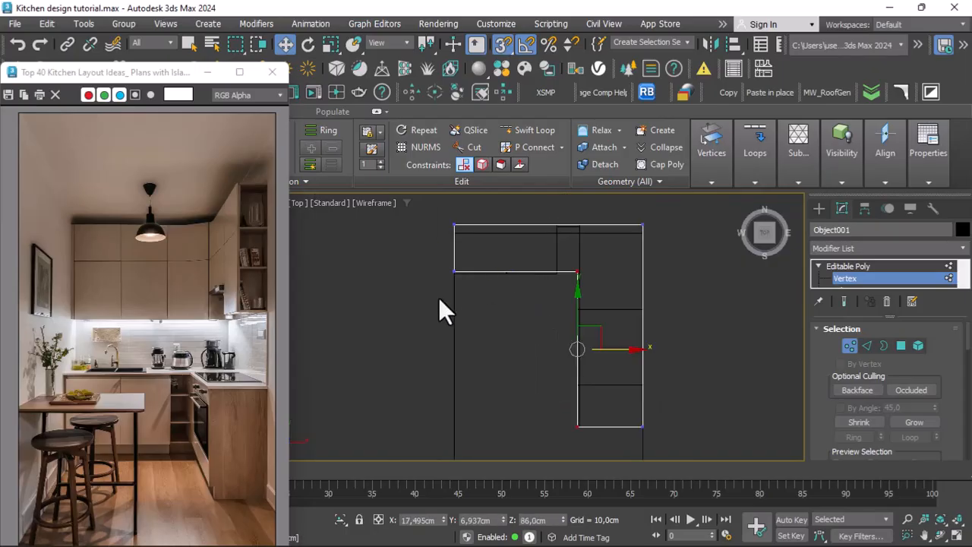
# Snap the front-edge vertices of the countertop's back run along Y to the outer face of the door fronts and leave vertex editing.
pyautogui.moveTo(548, 269); pyautogui.dragTo(550, 270)
pyautogui.scroll(3, 514, 274)
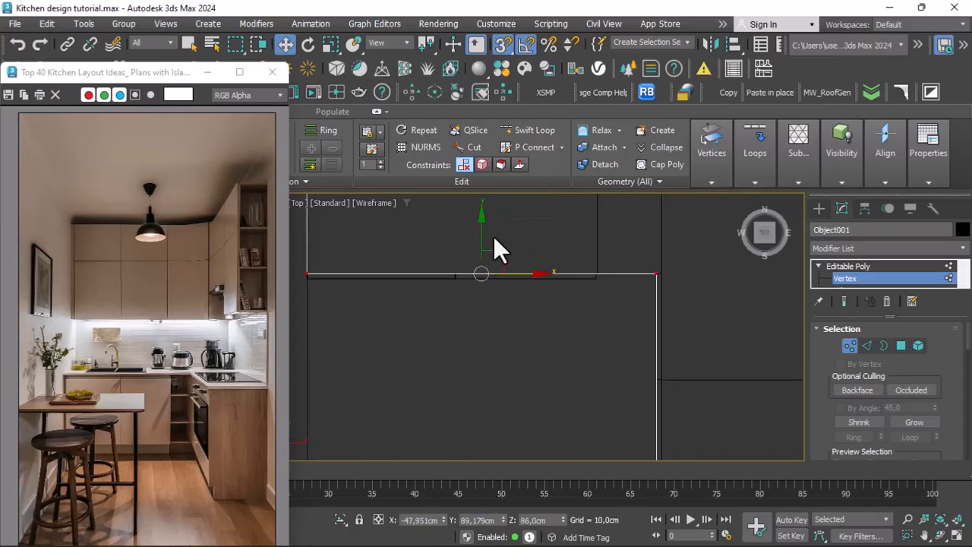
pyautogui.moveTo(485, 235); pyautogui.dragTo(593, 281)
pyautogui.scroll(-3, 548, 283)
pyautogui.click(952, 282)
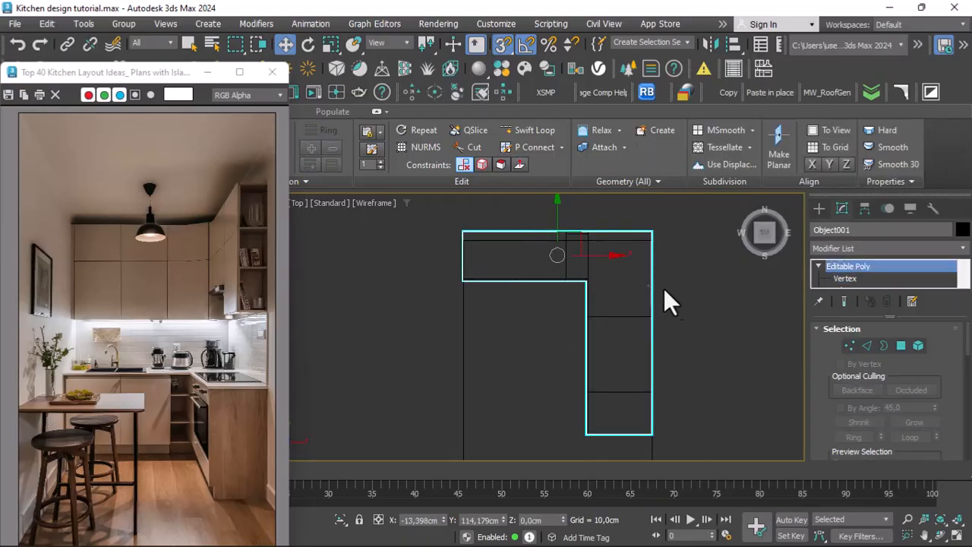
# Deselect the countertop and return to a perspective view with default shading.
pyautogui.click(420, 231)
pyautogui.click(367, 202)
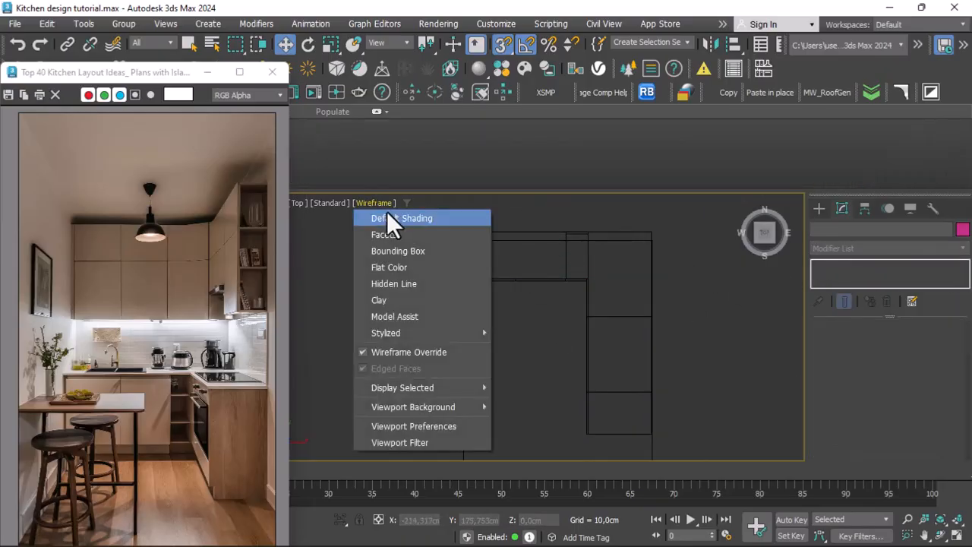
pyautogui.click(388, 215)
pyautogui.click(942, 535)
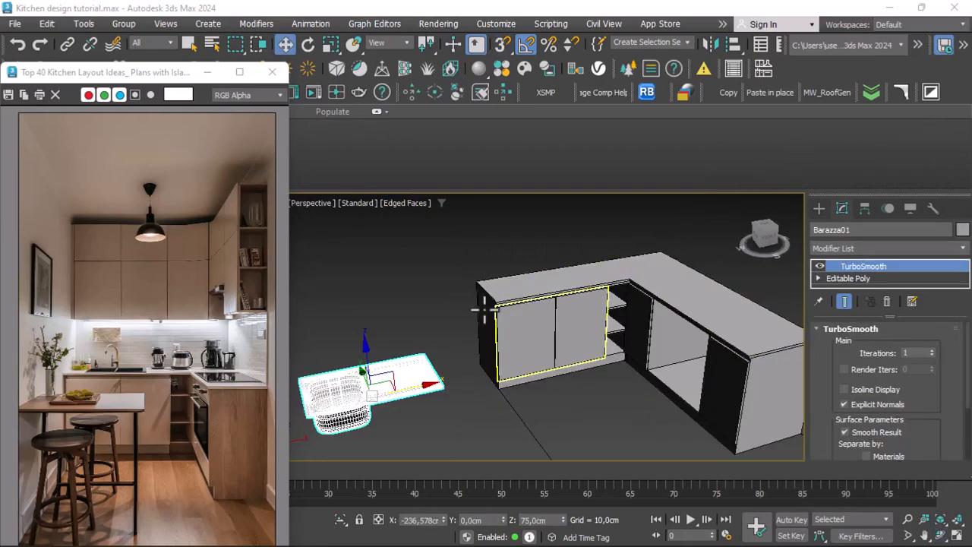
# Move the Barazza01 sink along X towards the back-run cabinets, to about X -204 cm.
pyautogui.scroll(-2, 485, 310)
pyautogui.scroll(2, 527, 308)
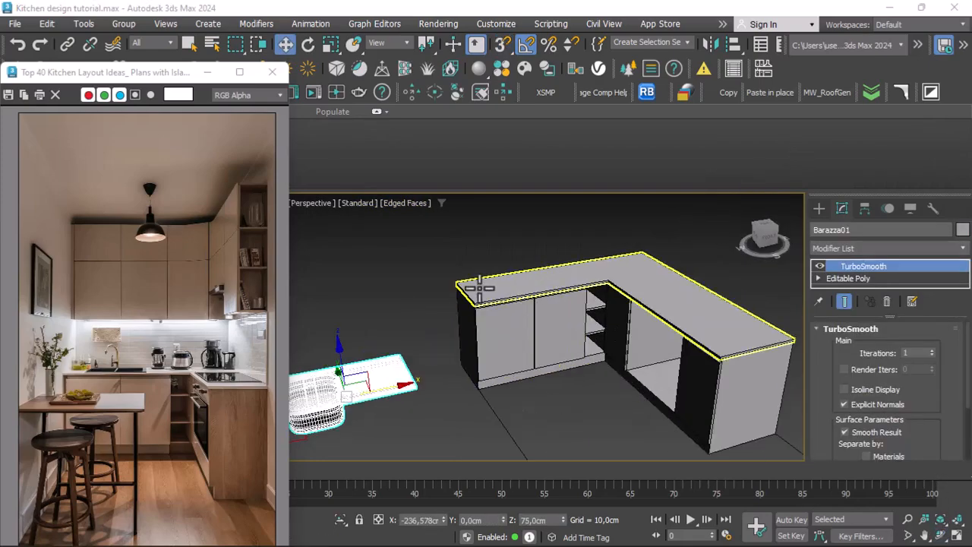
pyautogui.scroll(2, 517, 289)
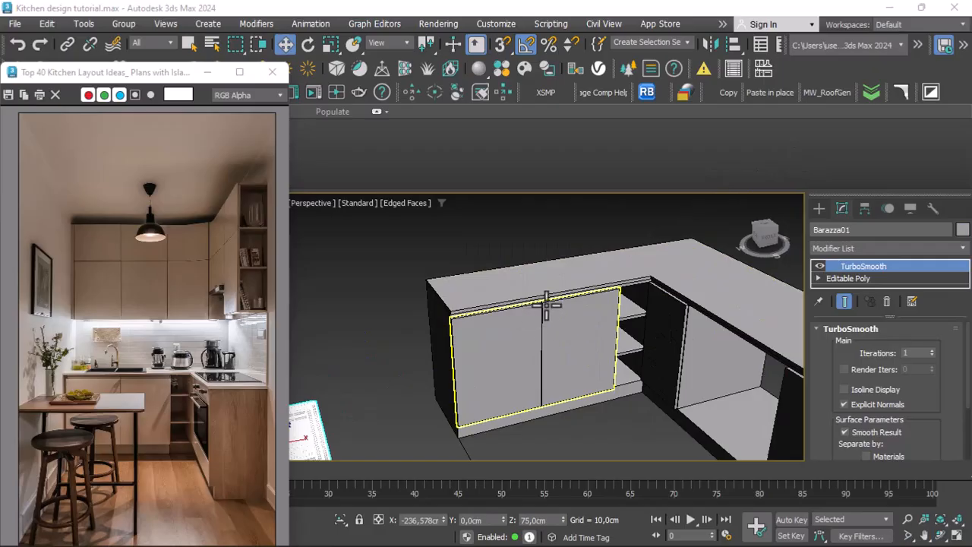
pyautogui.scroll(-2, 512, 293)
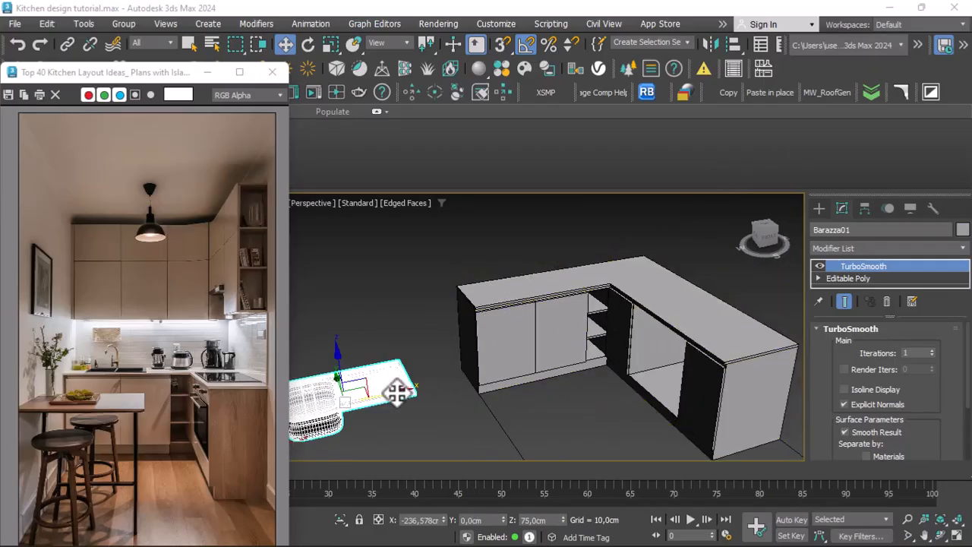
pyautogui.moveTo(397, 392); pyautogui.dragTo(443, 390)
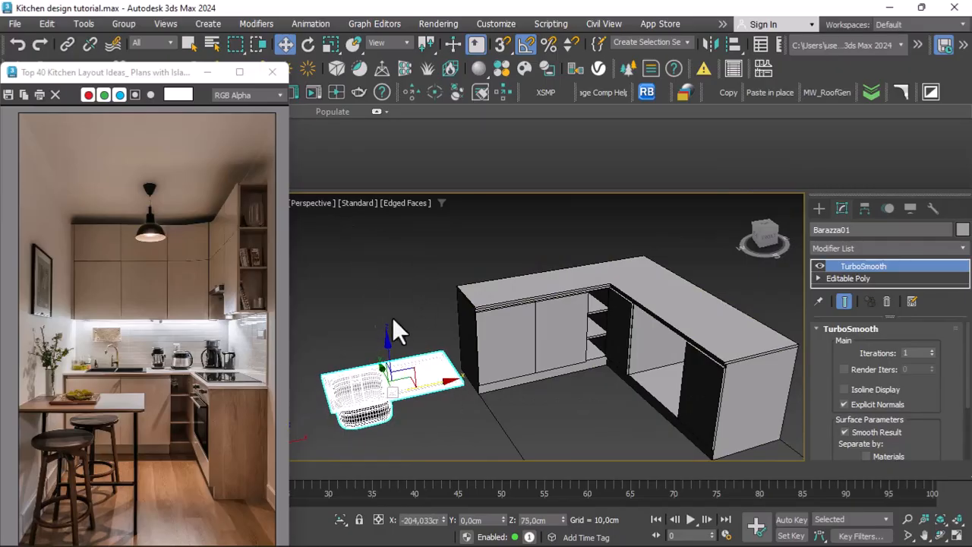
# Raise the sink to about Z 125 cm, bringing it closer to the cabinets, and turn off edged faces in the viewport.
pyautogui.moveTo(388, 347); pyautogui.dragTo(469, 319)
pyautogui.click(408, 203)
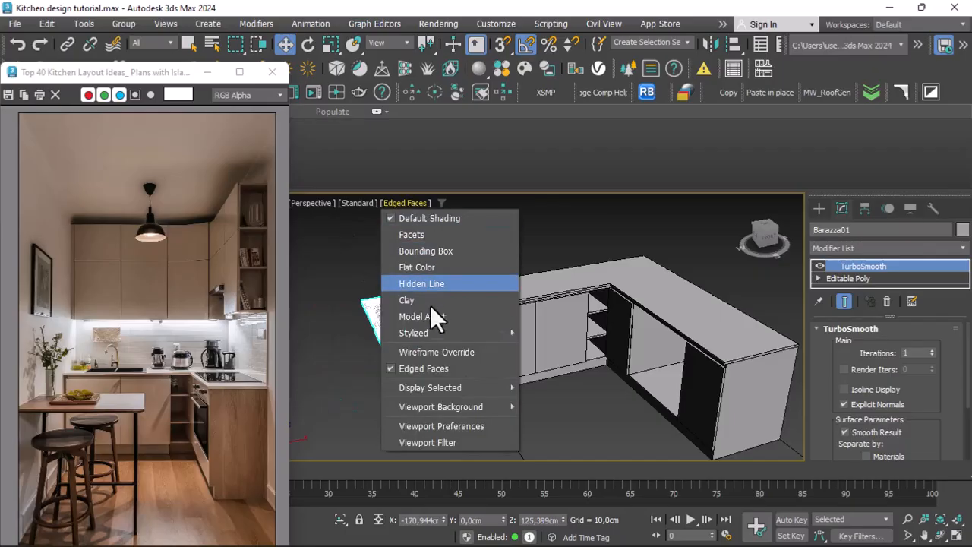
pyautogui.click(415, 367)
pyautogui.scroll(5, 410, 311)
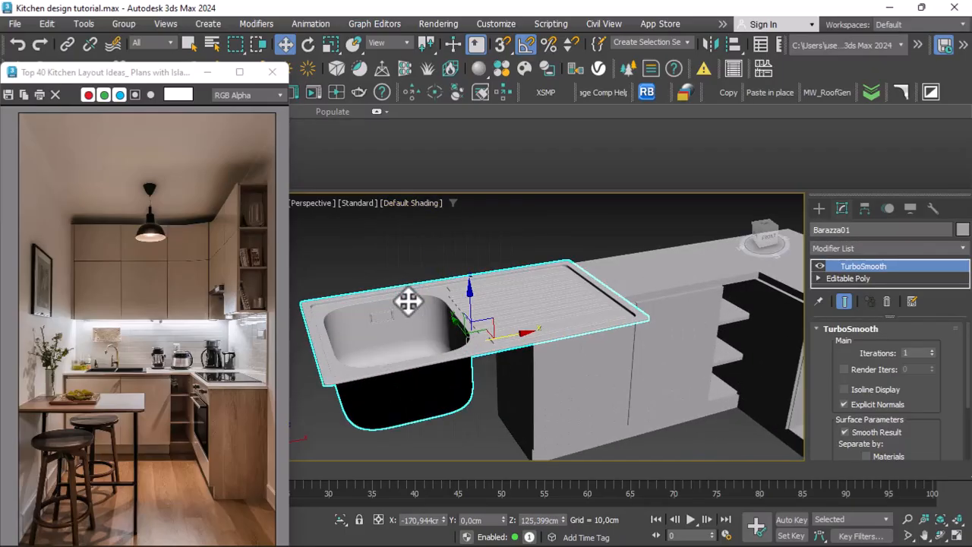
pyautogui.scroll(-3, 408, 302)
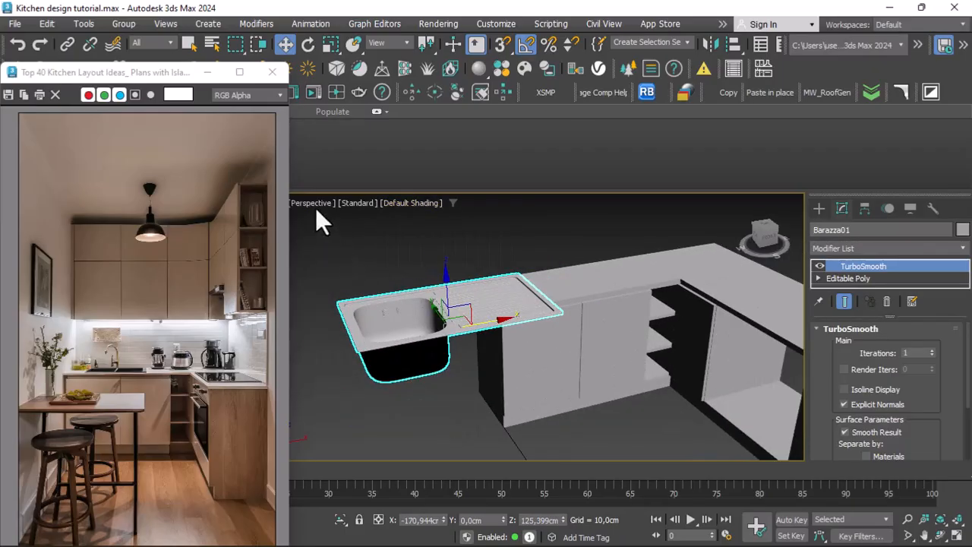
# In a wireframe top view, move the sink over the rear countertop run, to about X -80 cm and Y 114 cm.
pyautogui.click(315, 205)
pyautogui.click(340, 287)
pyautogui.scroll(-2, 508, 343)
pyautogui.scroll(2, 430, 334)
pyautogui.moveTo(474, 339); pyautogui.dragTo(532, 353)
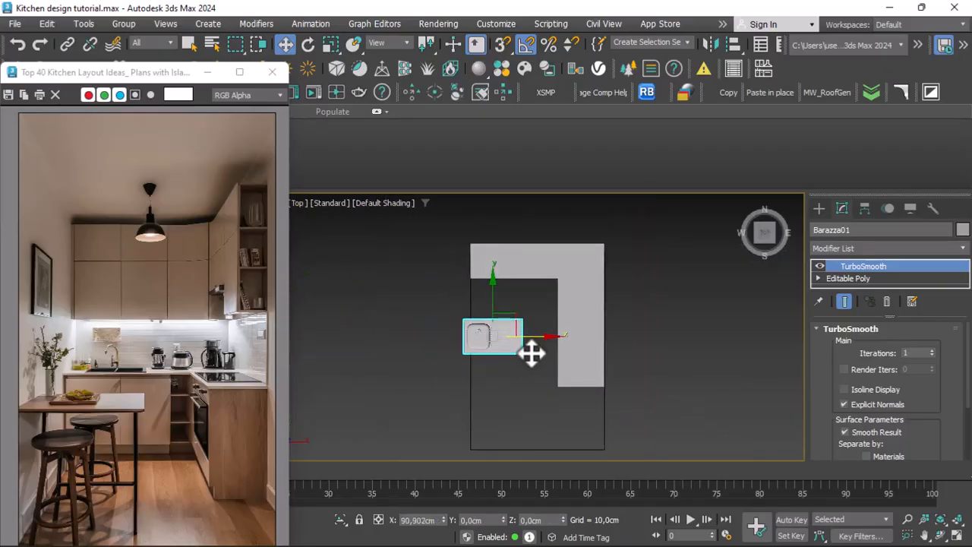
pyautogui.click(377, 204)
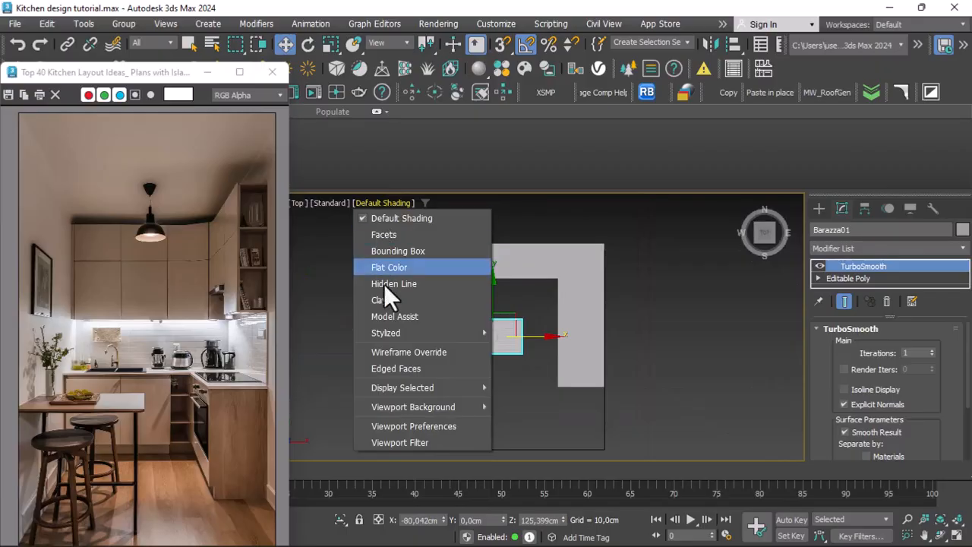
pyautogui.click(403, 354)
pyautogui.scroll(2, 490, 299)
pyautogui.moveTo(494, 310); pyautogui.dragTo(476, 206)
pyautogui.scroll(4, 496, 205)
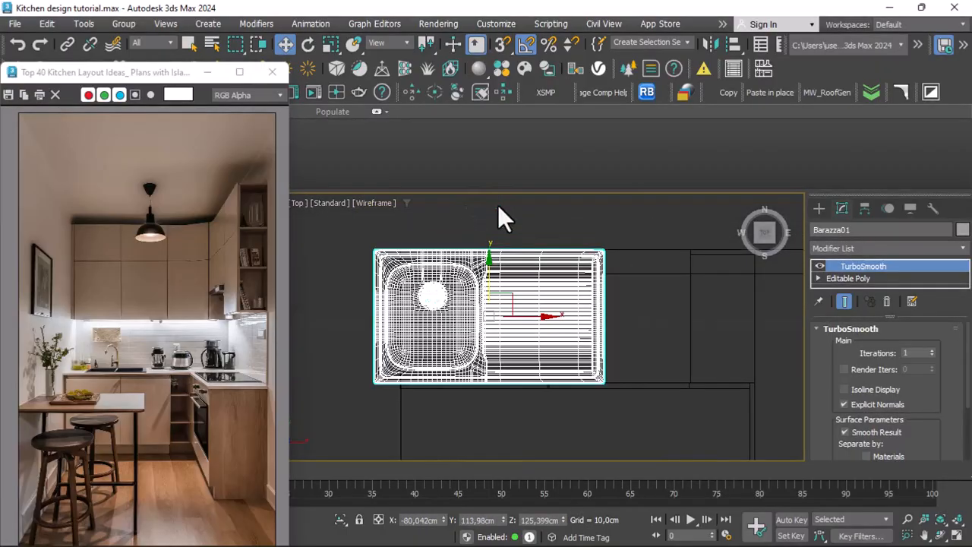
# Scale the sink down uniformly to fit the countertop depth and move it to about X -56.5 cm, Y 109.5 cm.
pyautogui.click(331, 43)
pyautogui.moveTo(497, 311); pyautogui.dragTo(488, 288)
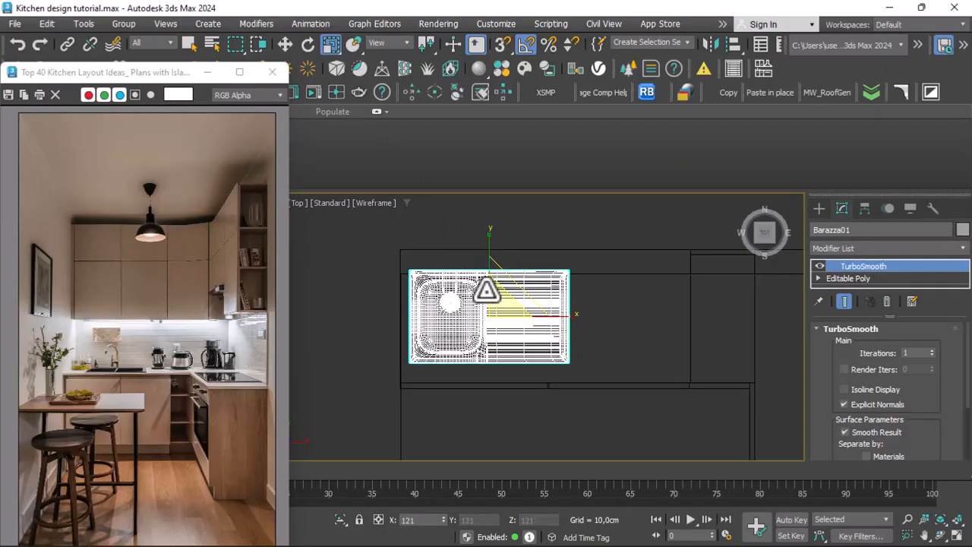
pyautogui.click(281, 43)
pyautogui.moveTo(488, 271); pyautogui.dragTo(489, 282)
pyautogui.moveTo(532, 321); pyautogui.dragTo(590, 341)
pyautogui.moveTo(547, 301)
pyautogui.mouseDown()
pyautogui.moveTo(590, 334)
pyautogui.moveTo(543, 294)
pyautogui.mouseUp()
pyautogui.scroll(-4, 433, 305)
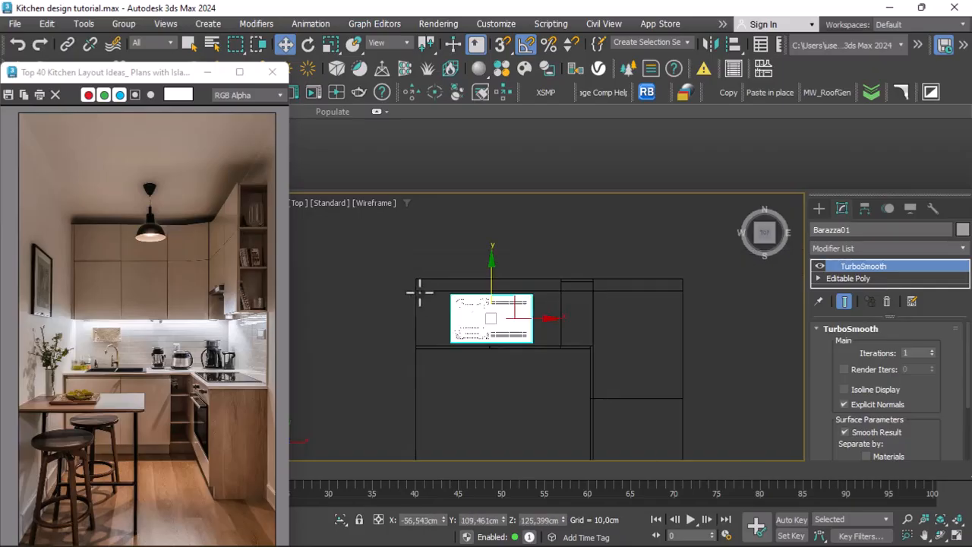
# With snapping enabled, draw a standard primitive box corner to corner over the sink's rectangular outline.
pyautogui.click(370, 277)
pyautogui.scroll(4, 459, 330)
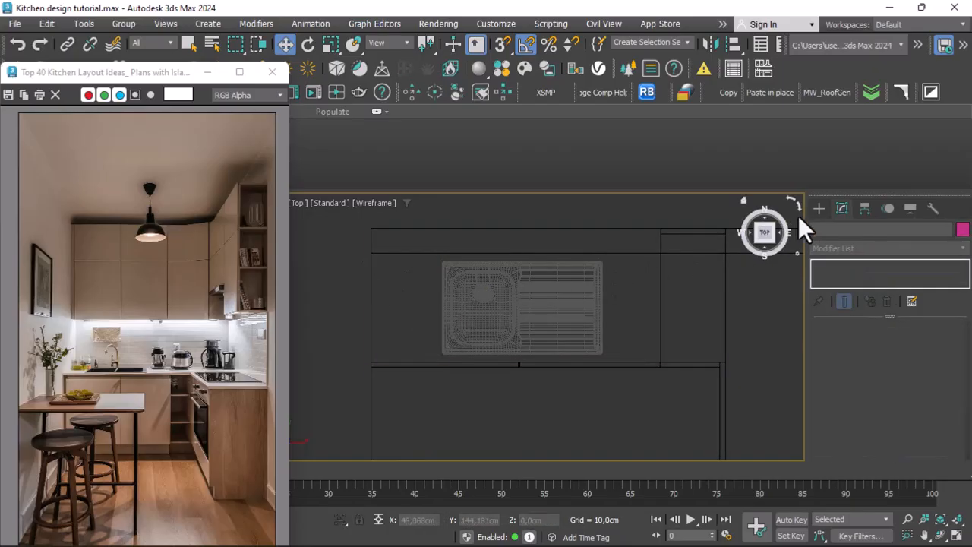
pyautogui.click(818, 208)
pyautogui.click(820, 252)
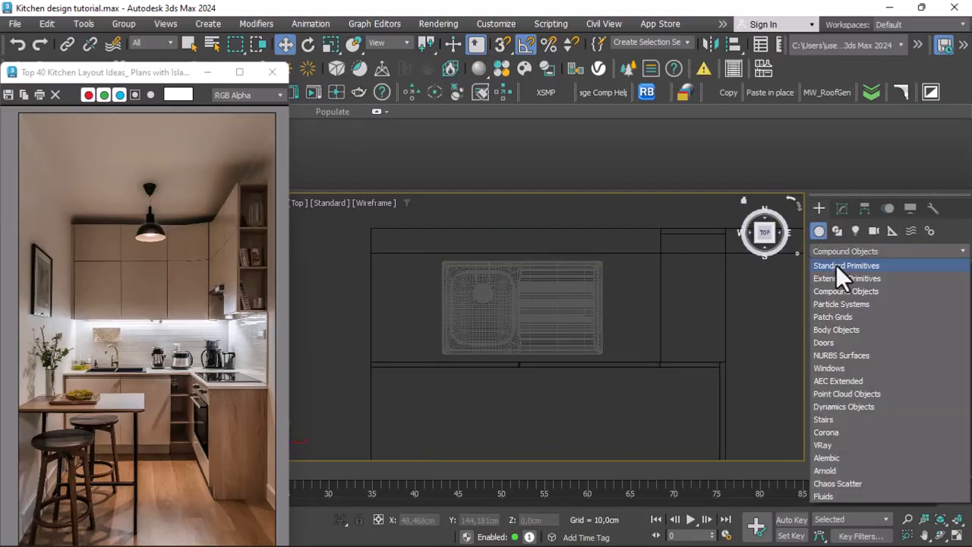
pyautogui.click(836, 264)
pyautogui.click(846, 303)
pyautogui.scroll(2, 505, 286)
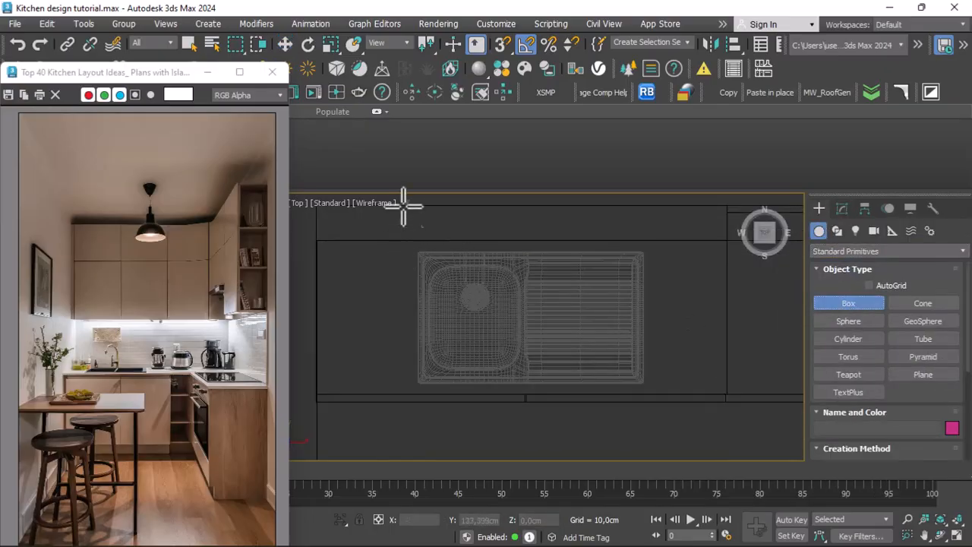
pyautogui.click(504, 44)
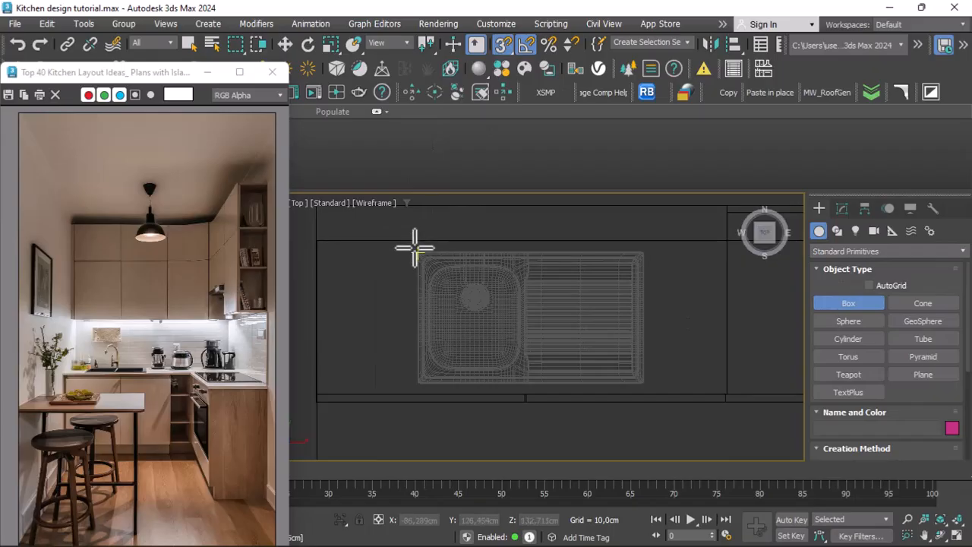
pyautogui.moveTo(490, 308); pyautogui.dragTo(643, 387)
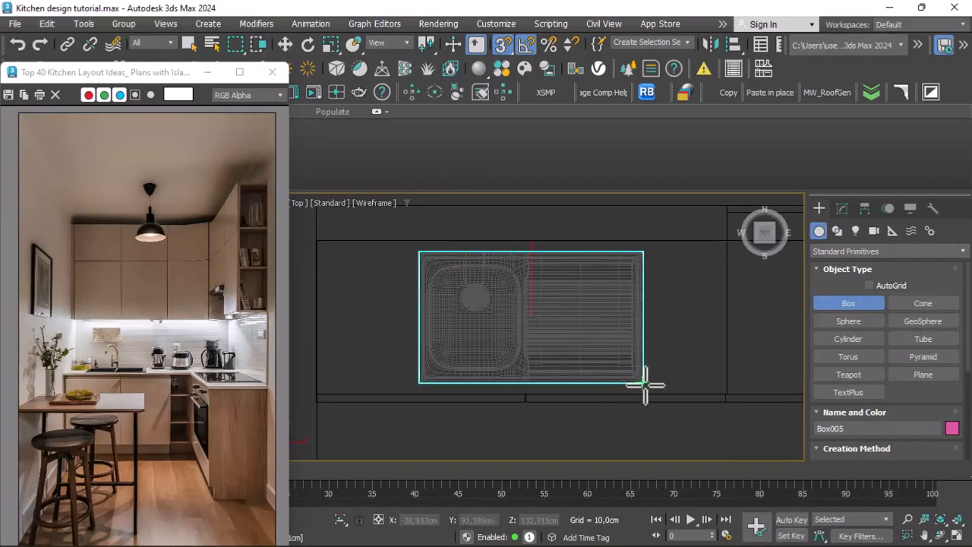
pyautogui.click(285, 45)
# Restore a shaded perspective view with edged faces, showing the new box and cabinets from an angled front side.
pyautogui.click(372, 204)
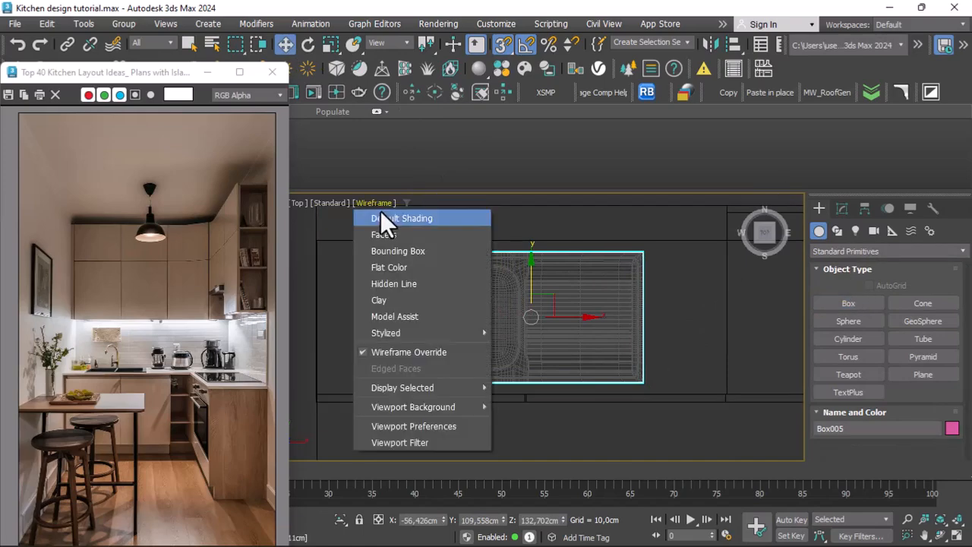
pyautogui.click(382, 219)
pyautogui.click(300, 202)
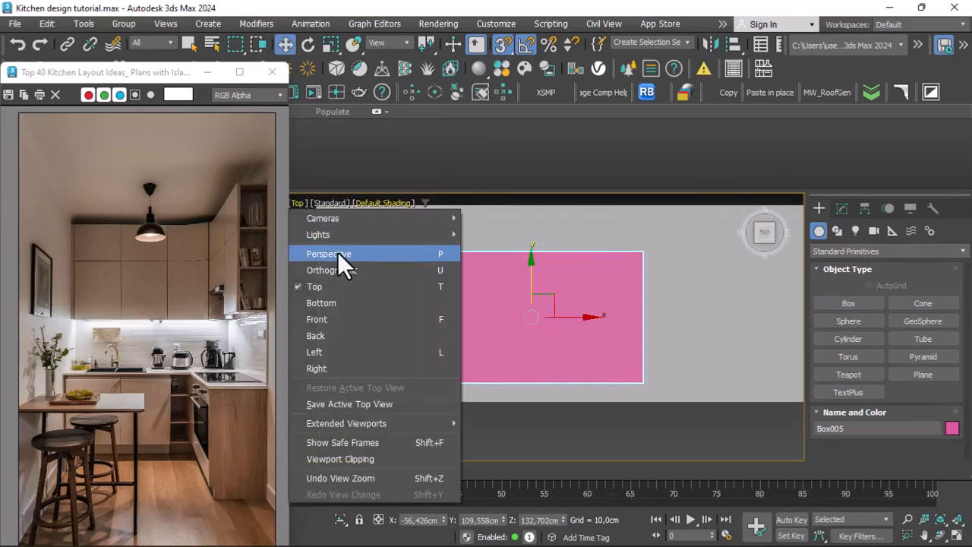
pyautogui.click(337, 253)
pyautogui.click(411, 202)
pyautogui.click(424, 369)
pyautogui.scroll(-3, 515, 332)
pyautogui.scroll(-5, 515, 332)
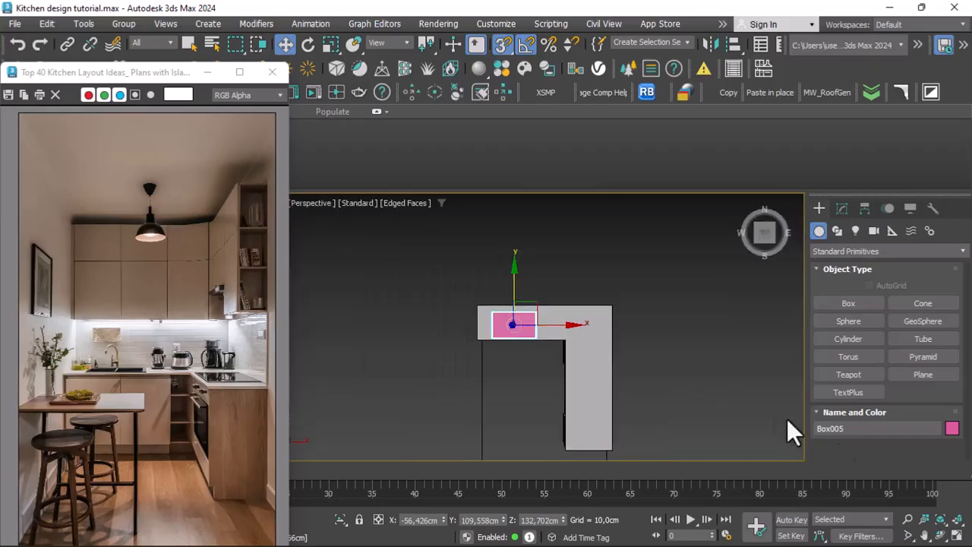
pyautogui.click(939, 521)
pyautogui.moveTo(551, 347); pyautogui.dragTo(524, 328)
# Lower the box to about Z 76 cm so it passes through the countertop below the sink.
pyautogui.press('w')
pyautogui.scroll(5, 504, 397)
pyautogui.moveTo(526, 217); pyautogui.dragTo(519, 338)
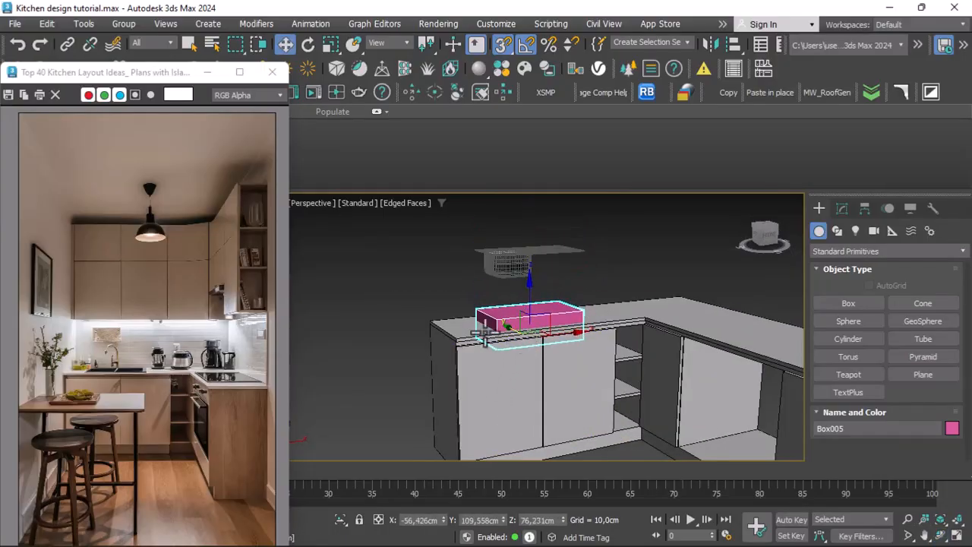
pyautogui.click(448, 288)
pyautogui.scroll(-3, 448, 304)
pyautogui.scroll(3, 493, 306)
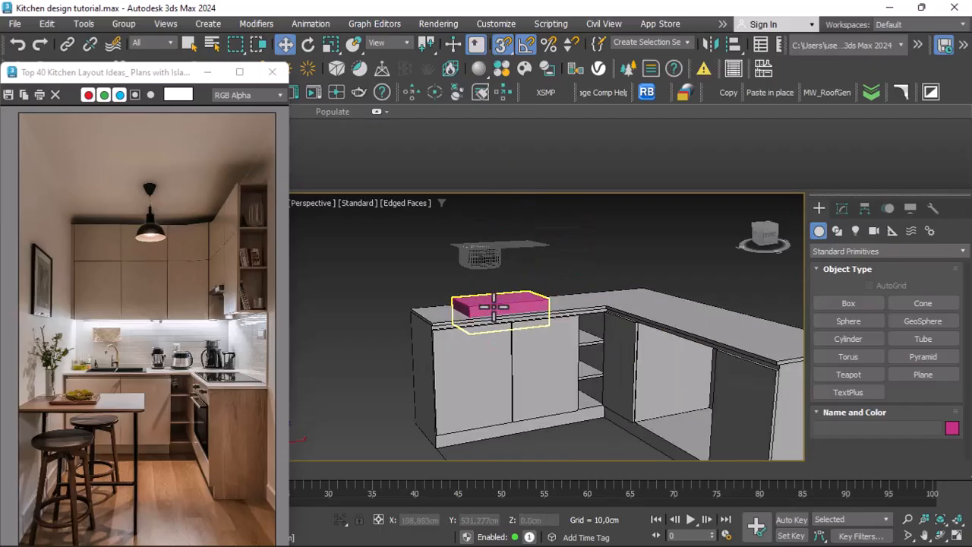
pyautogui.click(493, 306)
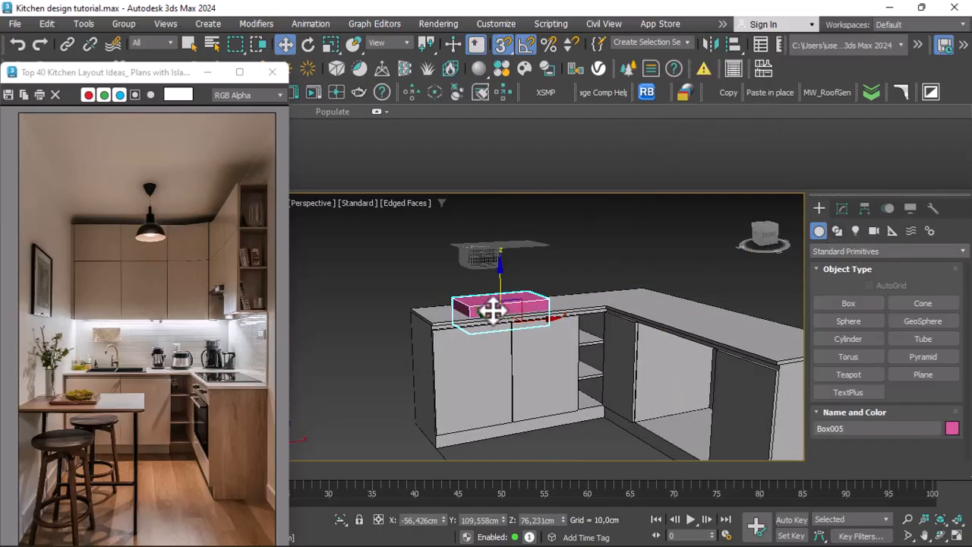
pyautogui.scroll(2, 558, 287)
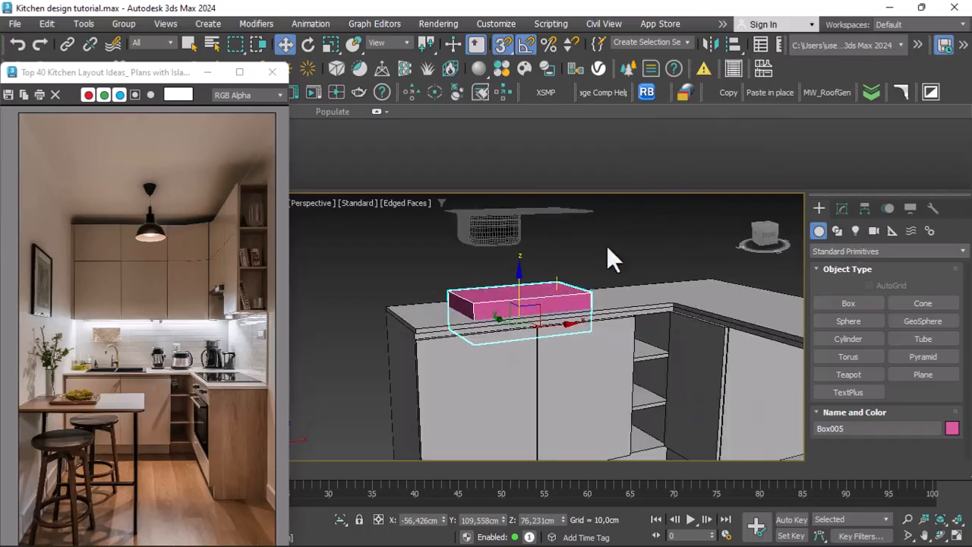
# Center the countertop's pivot on the object.
pyautogui.click(418, 314)
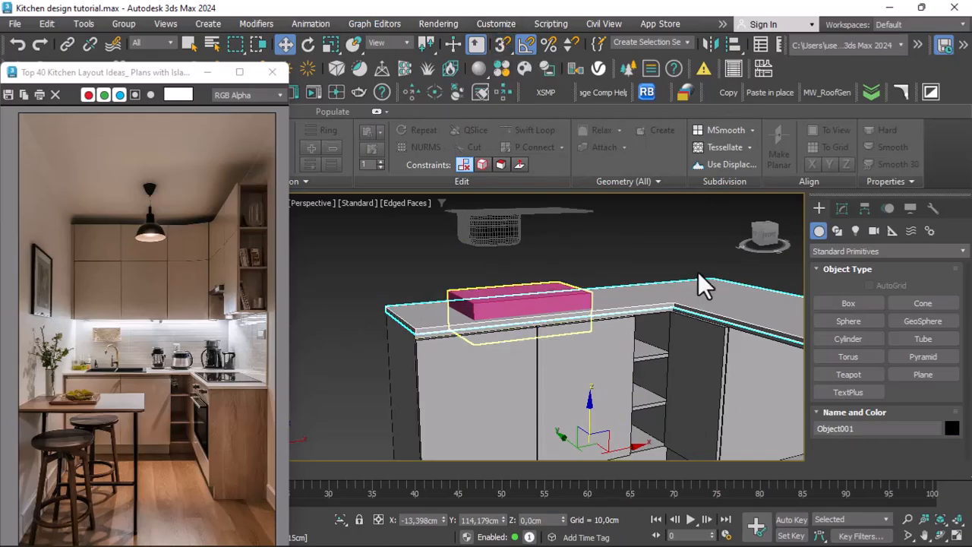
pyautogui.scroll(-2, 601, 282)
pyautogui.scroll(2, 596, 387)
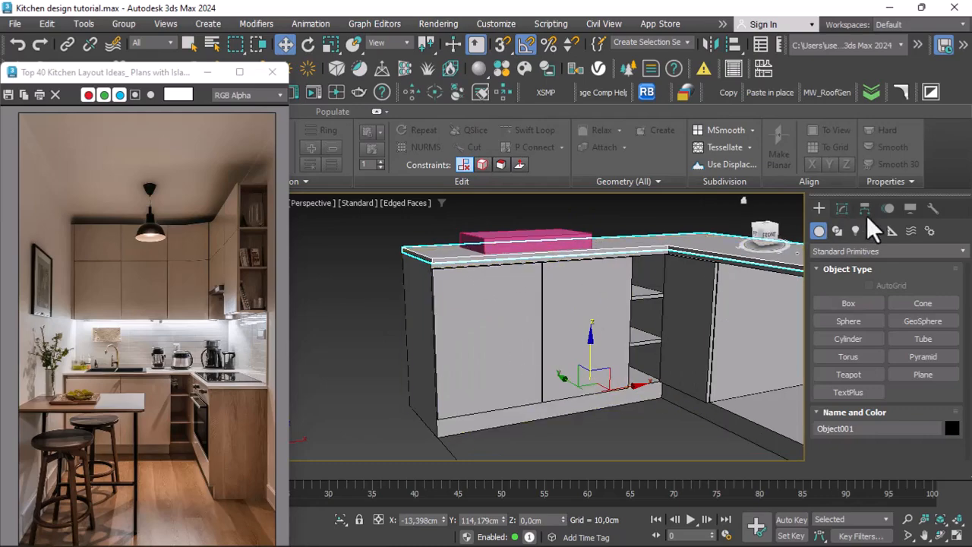
pyautogui.click(865, 208)
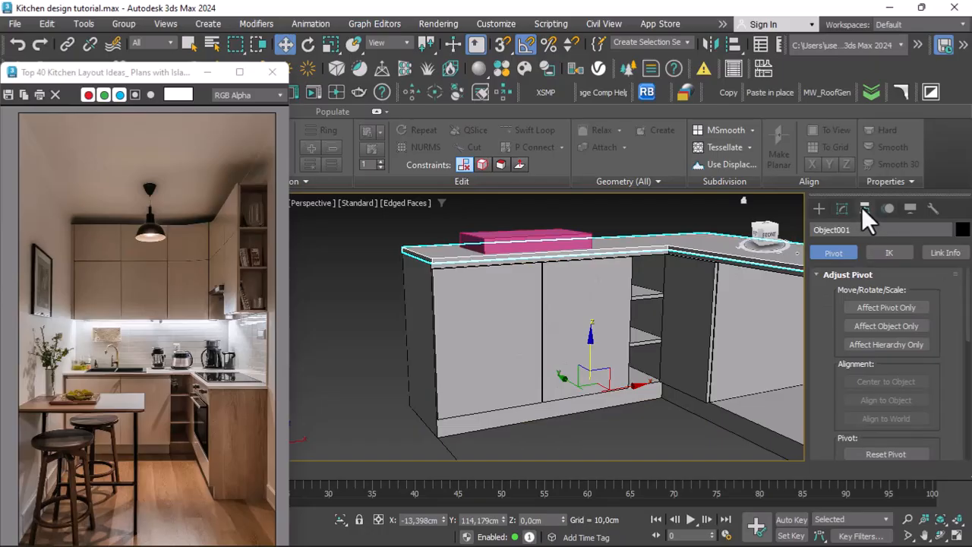
pyautogui.click(873, 308)
pyautogui.click(870, 380)
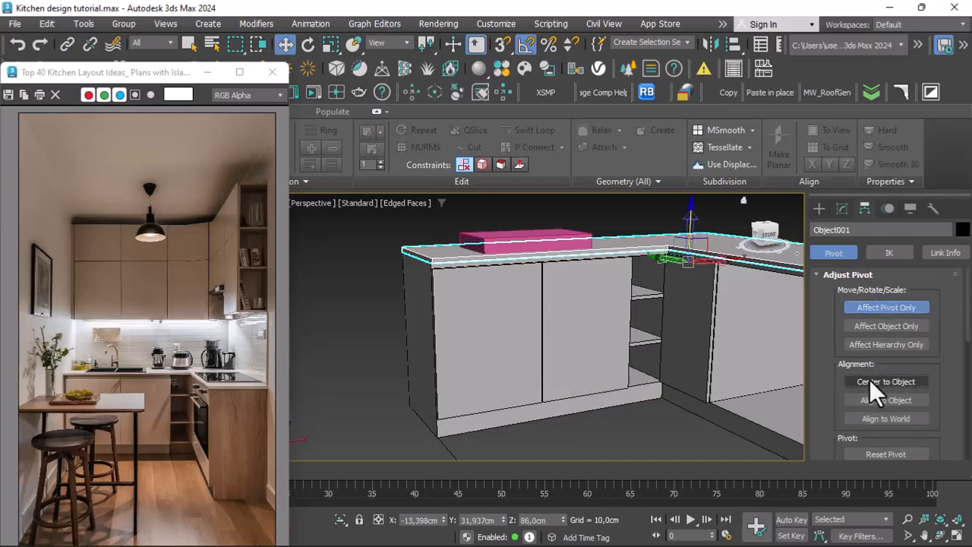
pyautogui.click(887, 308)
# Subtract the pink box from the countertop with a ProBoolean compound object to cut the sink opening.
pyautogui.keyDown('alt'); pyautogui.moveTo(532, 326); pyautogui.dragTo(456, 273, button='middle'); pyautogui.keyUp('alt')
pyautogui.click(379, 248)
pyautogui.click(428, 271)
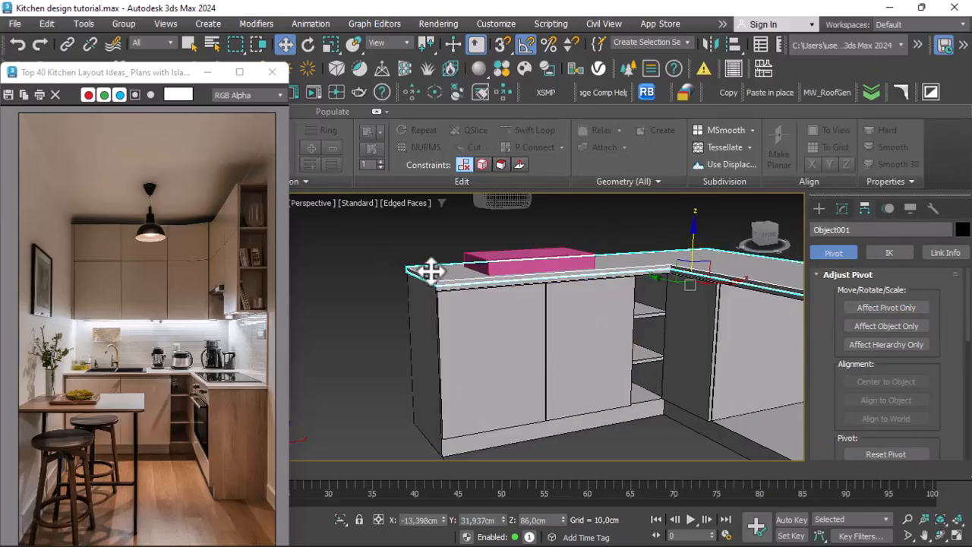
pyautogui.scroll(-3, 444, 286)
pyautogui.scroll(3, 444, 285)
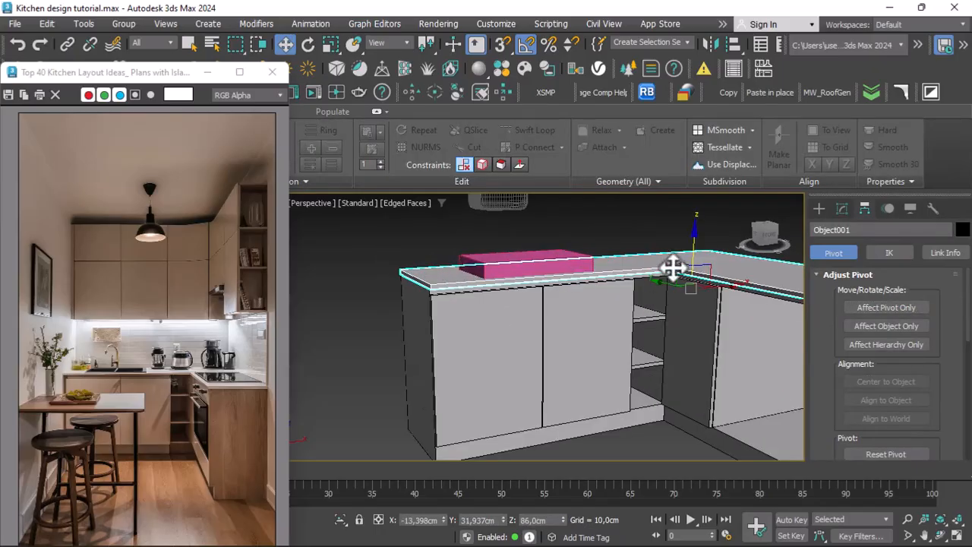
pyautogui.click(818, 208)
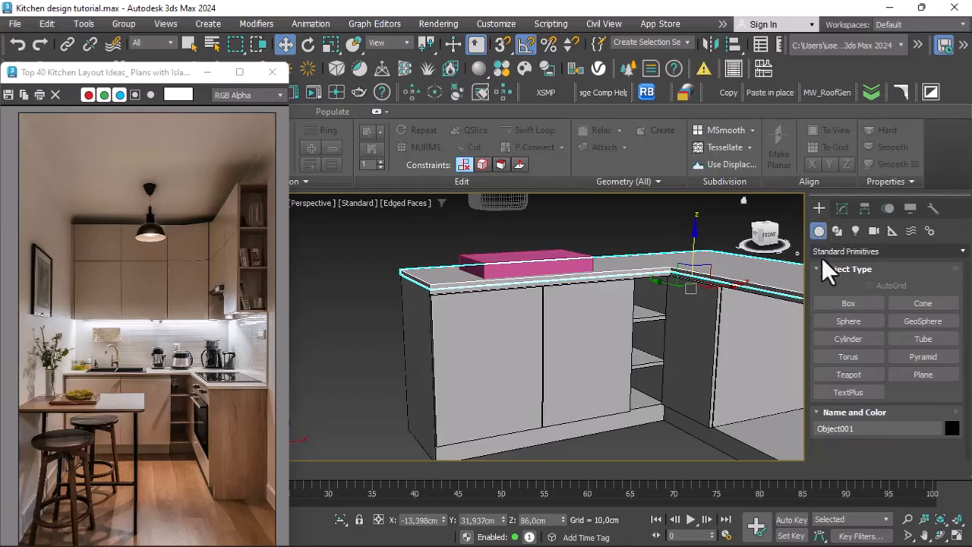
pyautogui.click(843, 252)
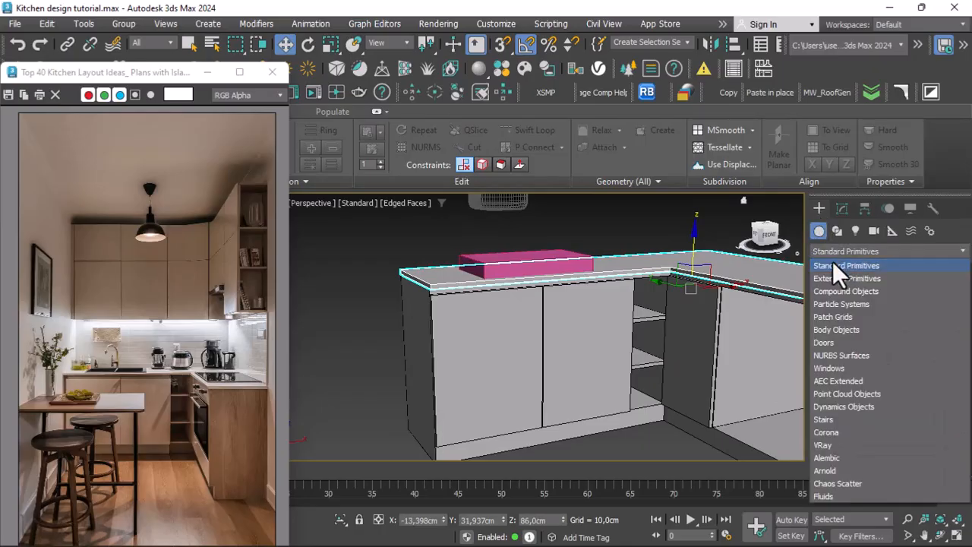
pyautogui.click(835, 289)
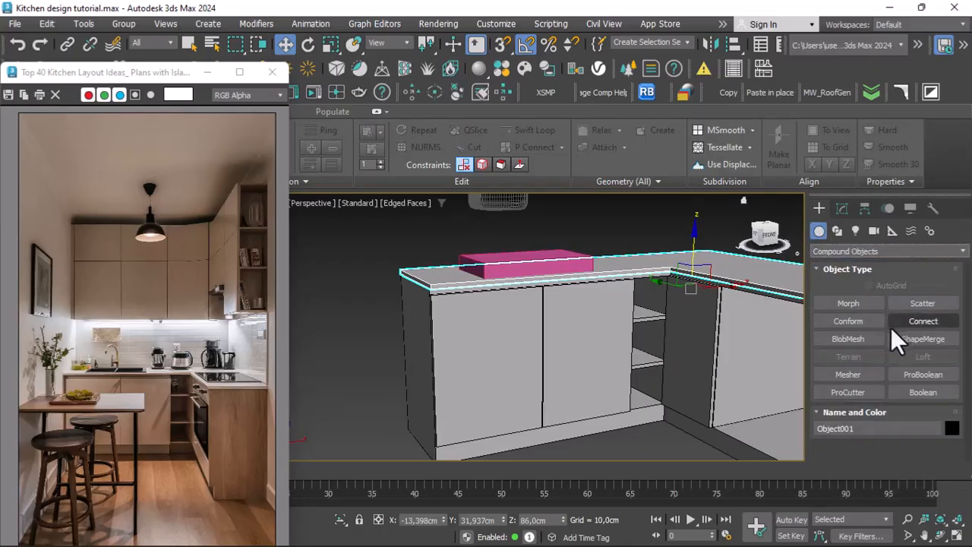
pyautogui.scroll(-3, 904, 372)
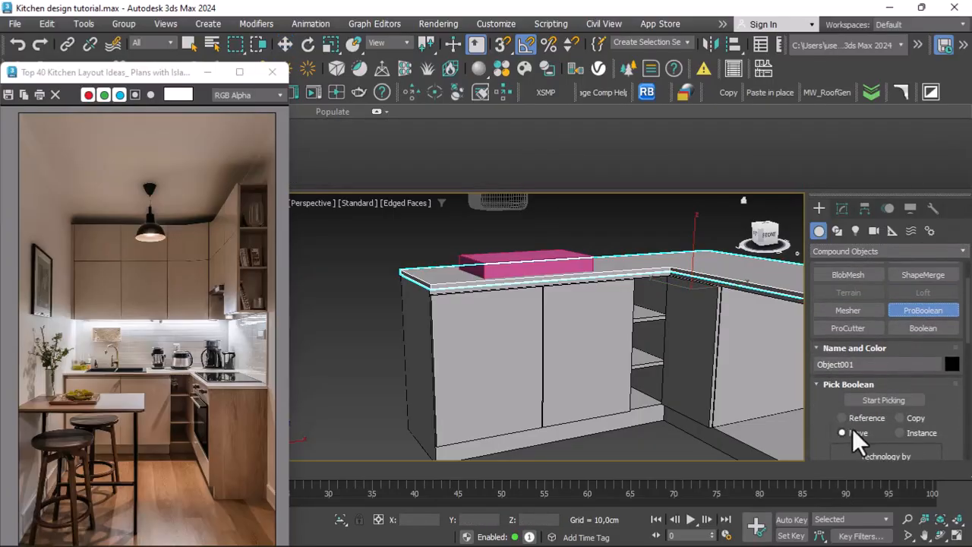
pyautogui.scroll(-2, 852, 427)
pyautogui.scroll(-3, 877, 394)
pyautogui.scroll(5, 873, 400)
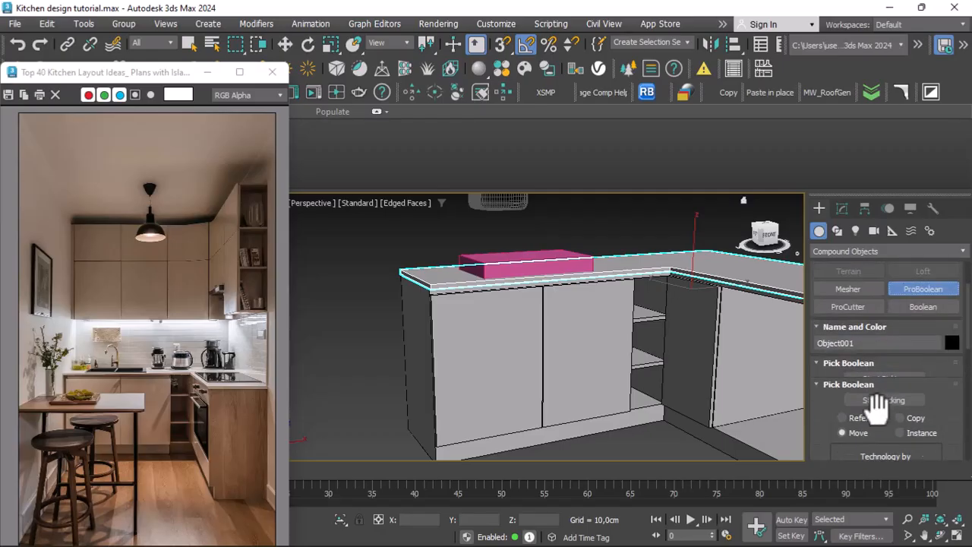
pyautogui.click(884, 400)
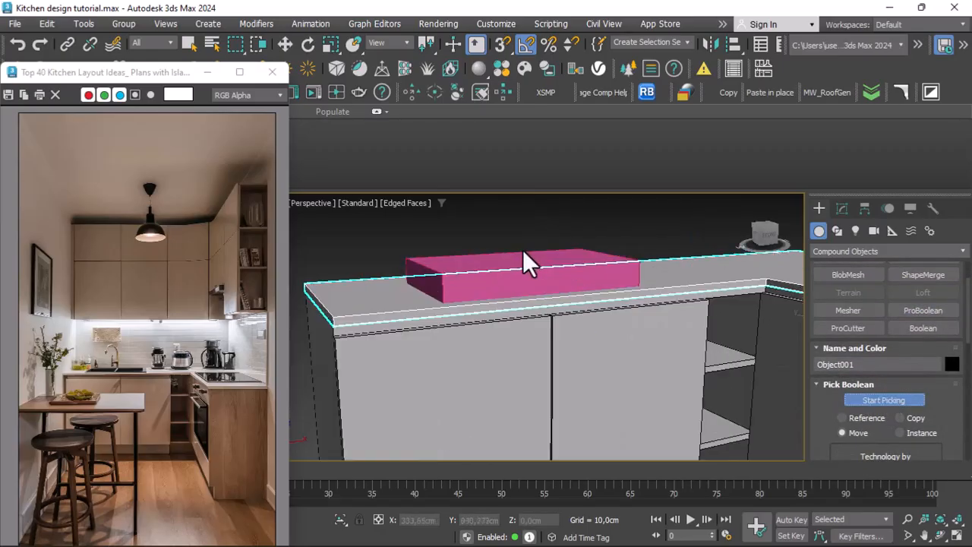
pyautogui.click(507, 267)
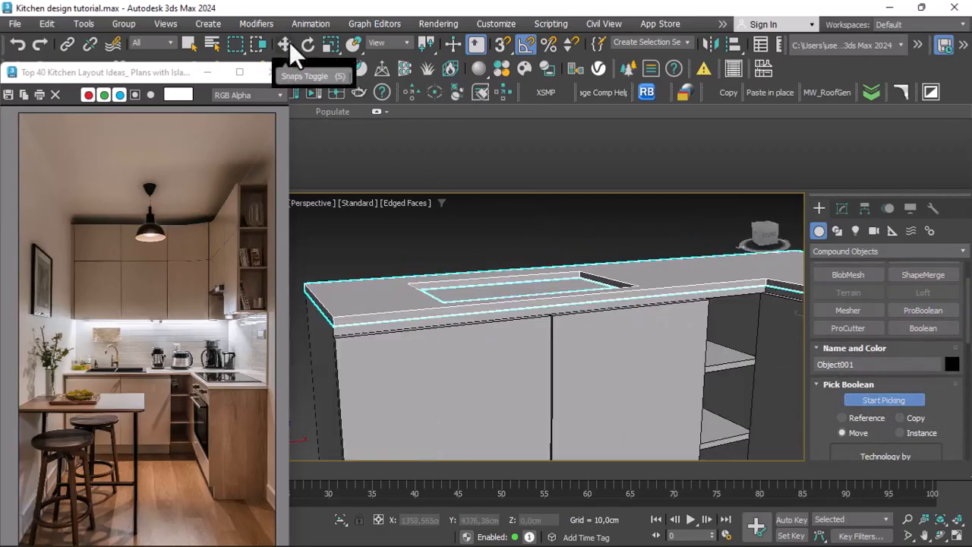
pyautogui.click(285, 44)
pyautogui.click(472, 250)
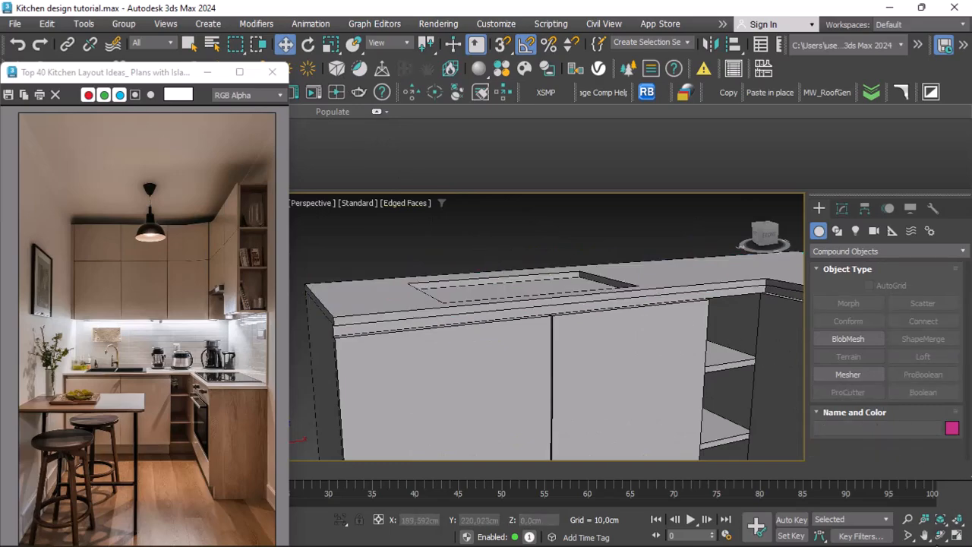
pyautogui.keyDown('alt'); pyautogui.moveTo(524, 305); pyautogui.dragTo(485, 304, button='middle'); pyautogui.keyUp('alt')
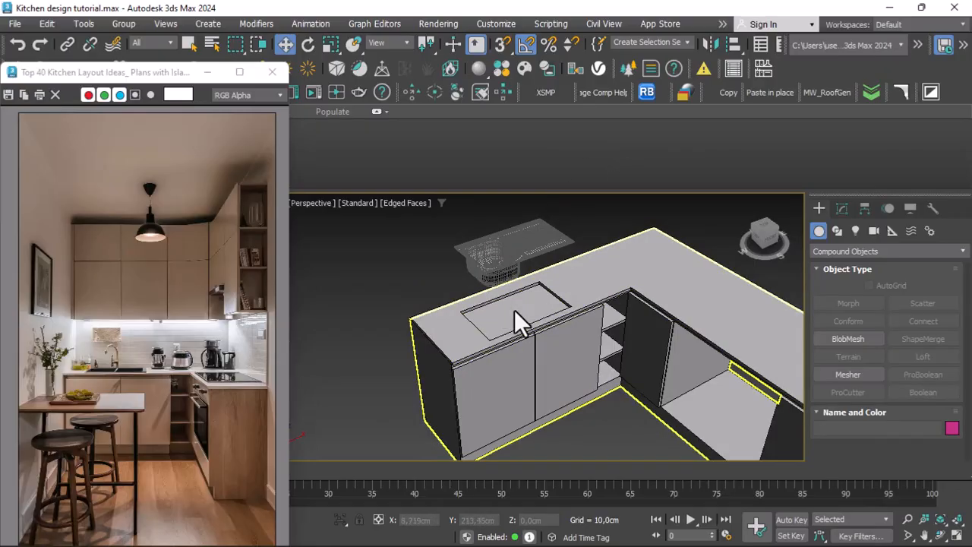
pyautogui.click(432, 372)
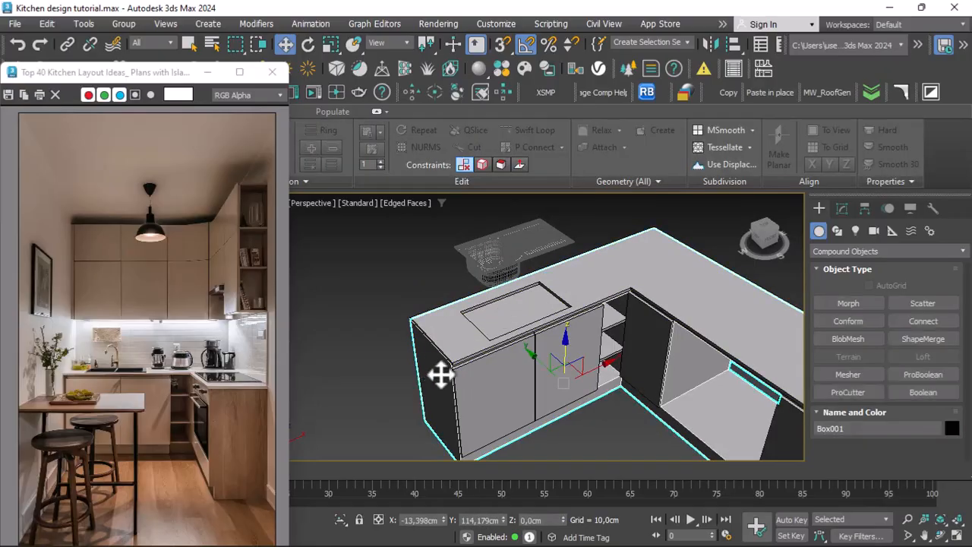
pyautogui.click(839, 209)
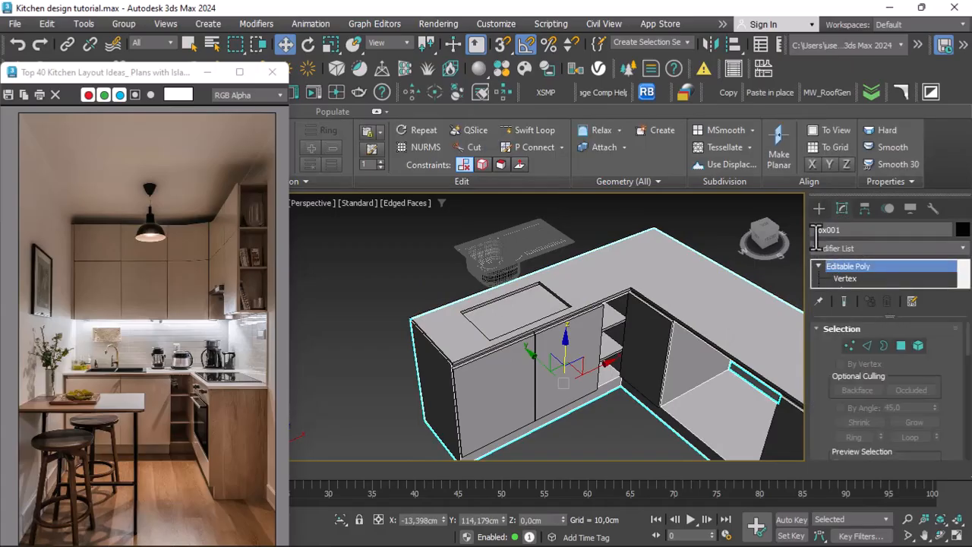
pyautogui.click(819, 210)
pyautogui.click(820, 251)
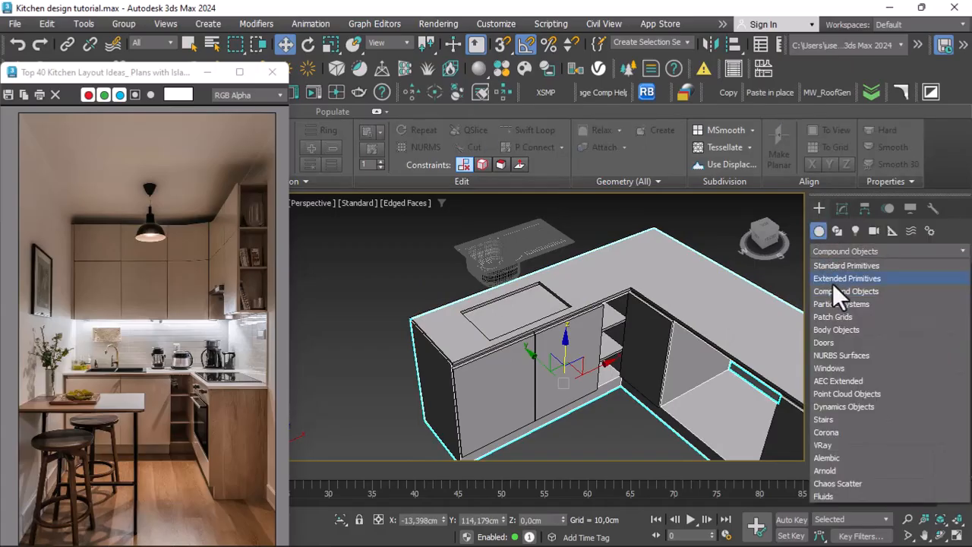
pyautogui.click(617, 213)
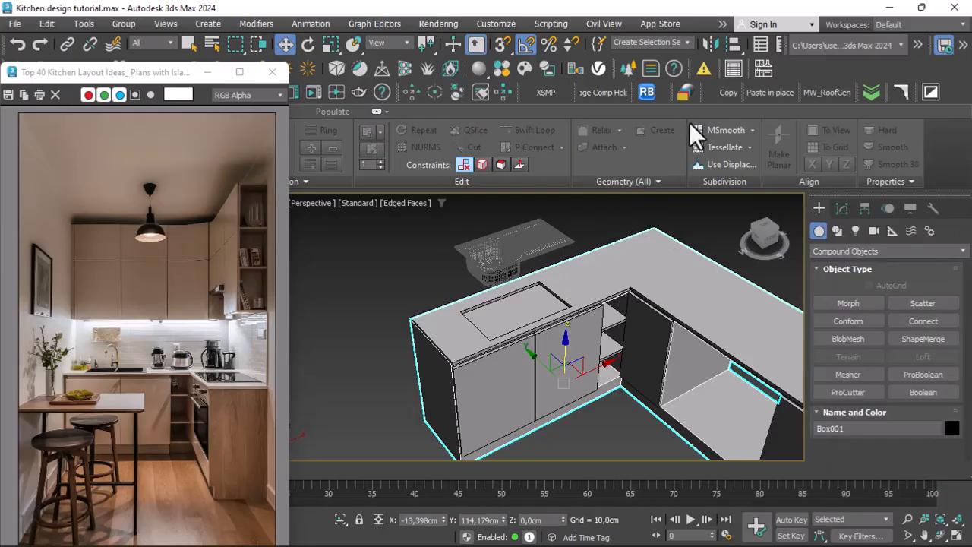
# Paste a copy of the pink box in place at the sink opening and increase its height to about 42 cm.
pyautogui.click(767, 92)
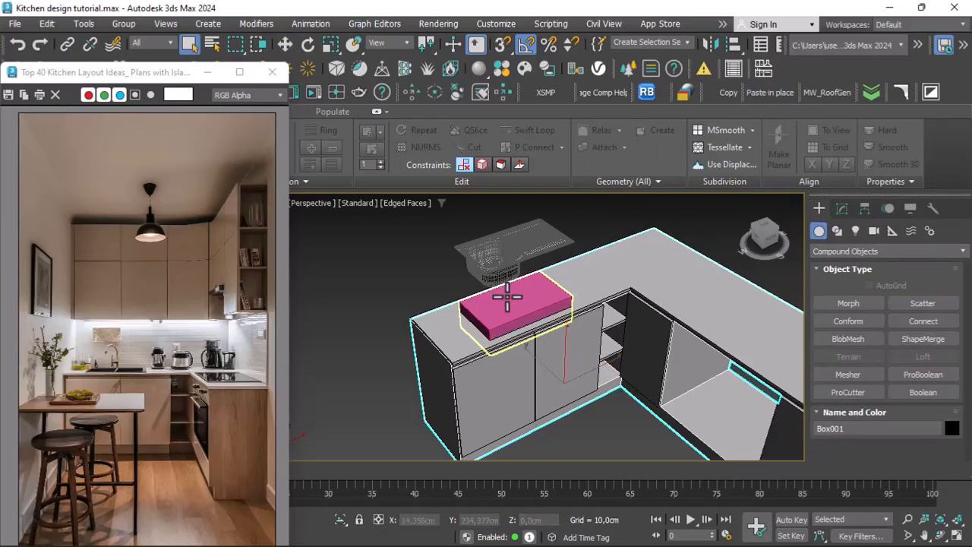
pyautogui.click(843, 209)
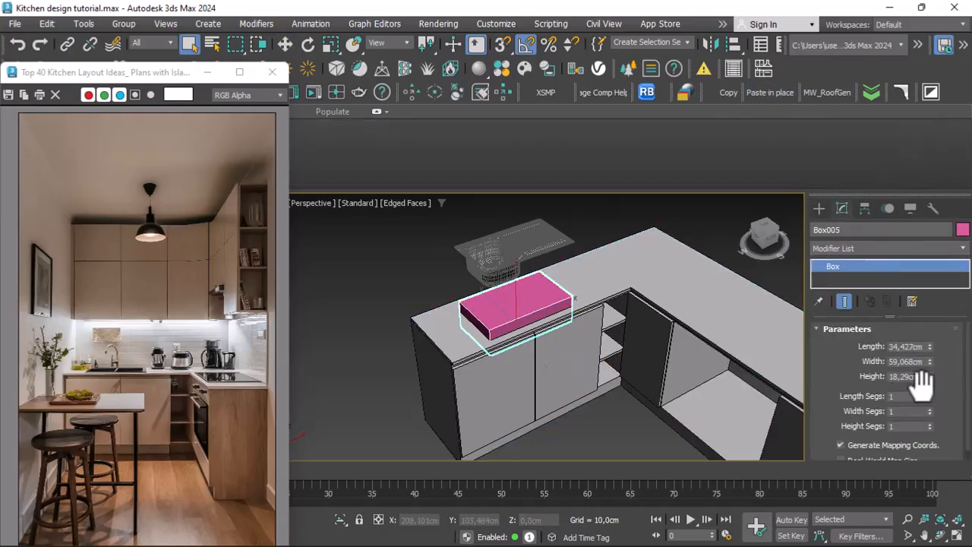
pyautogui.moveTo(930, 375); pyautogui.dragTo(902, 271)
# Lower the pink box into the cabinet to about Z 12 cm and increase its height to about 73 cm.
pyautogui.click(286, 44)
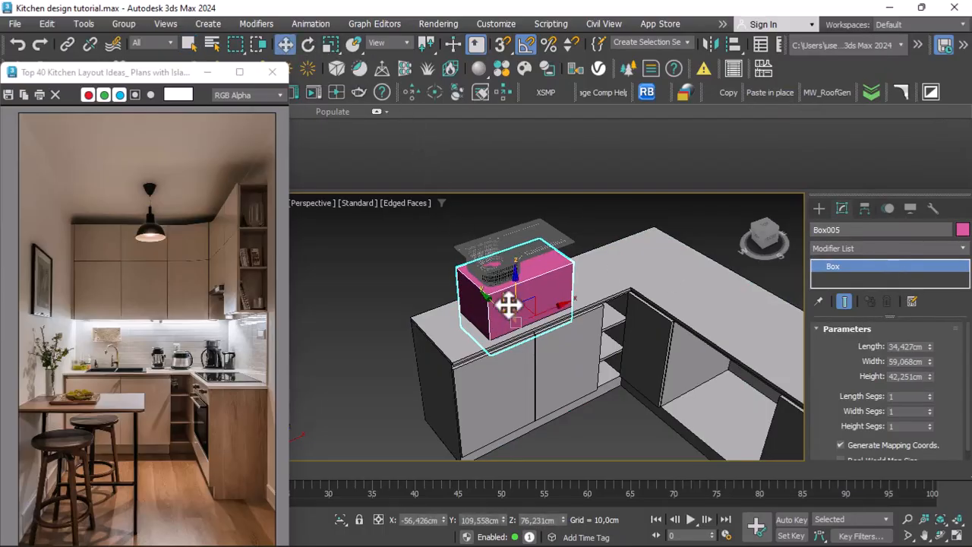
pyautogui.moveTo(514, 291); pyautogui.dragTo(510, 330)
pyautogui.moveTo(929, 375); pyautogui.dragTo(902, 298)
pyautogui.moveTo(521, 322); pyautogui.dragTo(530, 363)
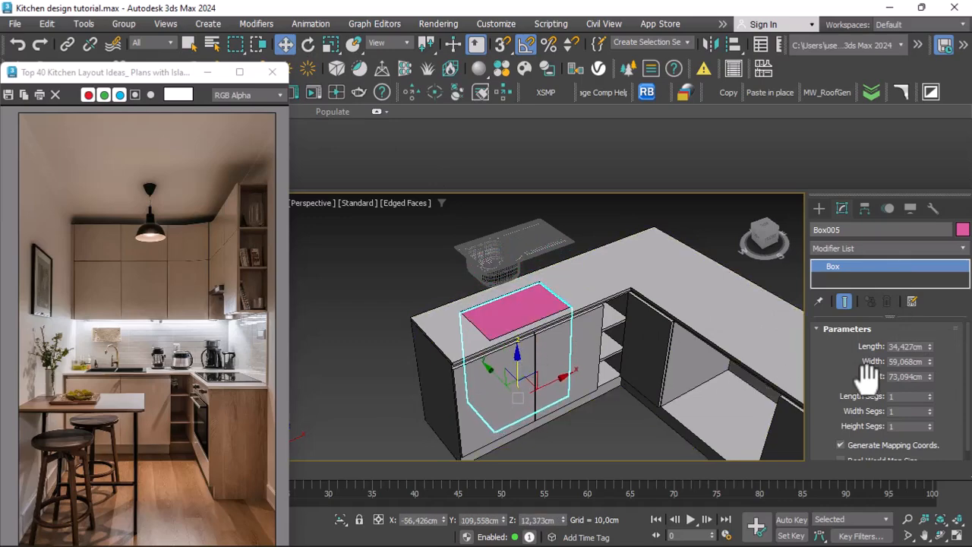
# Increase the pink box's height to about 82 cm and lower it until its top sits just above the countertop.
pyautogui.moveTo(929, 368); pyautogui.dragTo(930, 358)
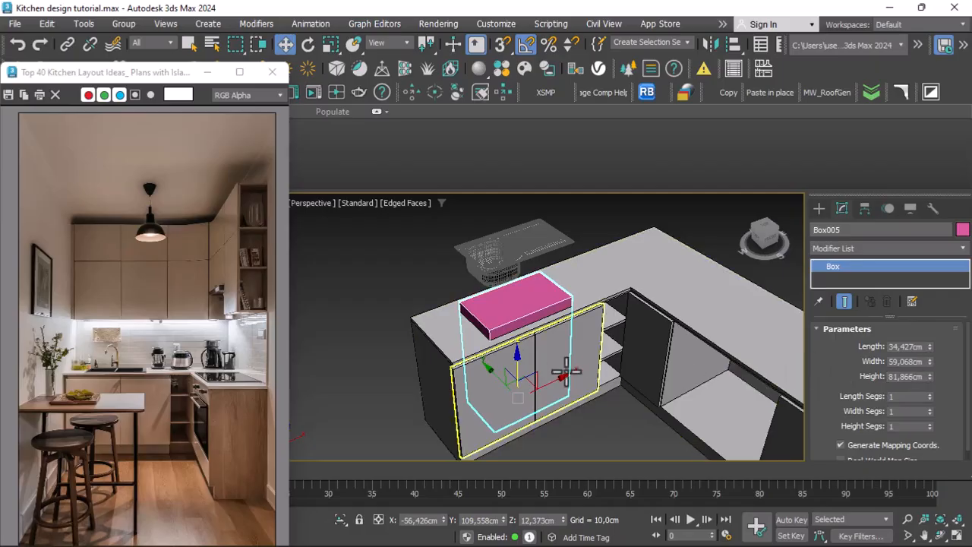
pyautogui.moveTo(514, 365)
pyautogui.mouseDown()
pyautogui.moveTo(516, 384)
pyautogui.moveTo(521, 376)
pyautogui.moveTo(510, 376)
pyautogui.mouseUp()
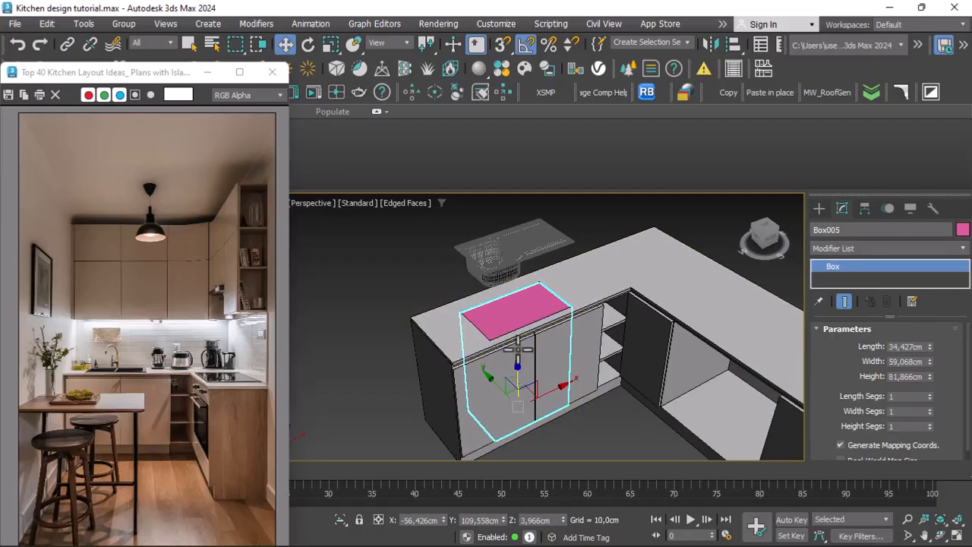
pyautogui.moveTo(518, 380); pyautogui.dragTo(514, 381)
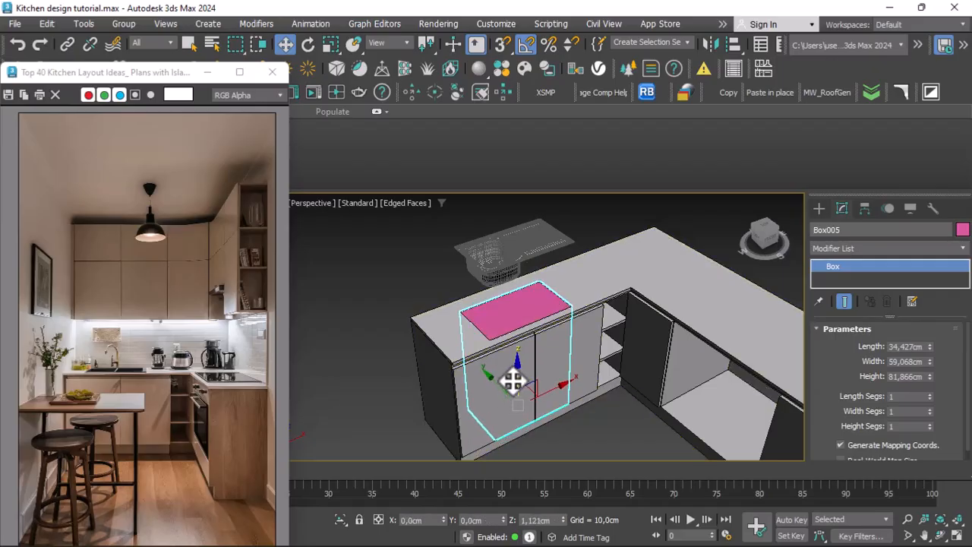
pyautogui.click(387, 290)
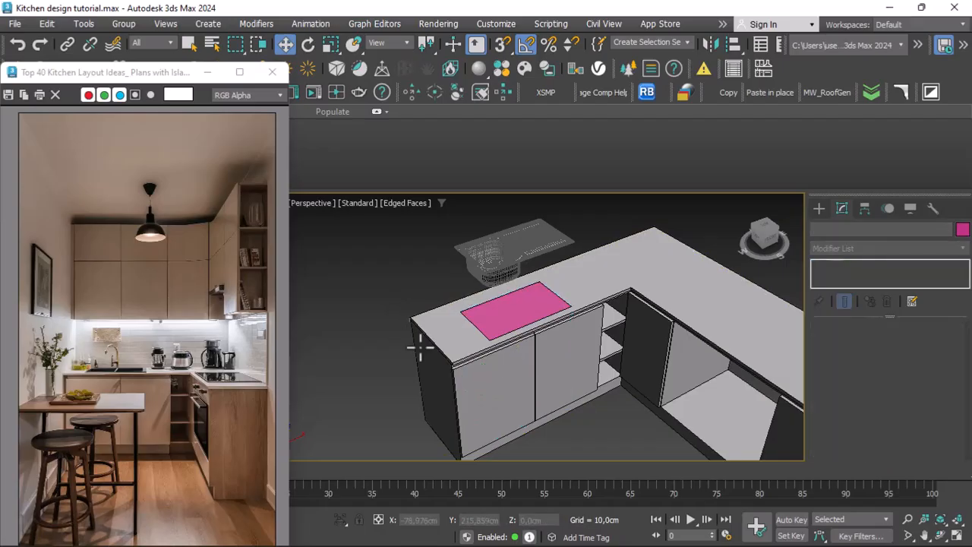
# Subtract the deepened pink box from the L-shaped countertop and cabinet body with a ProBoolean compound object.
pyautogui.click(420, 341)
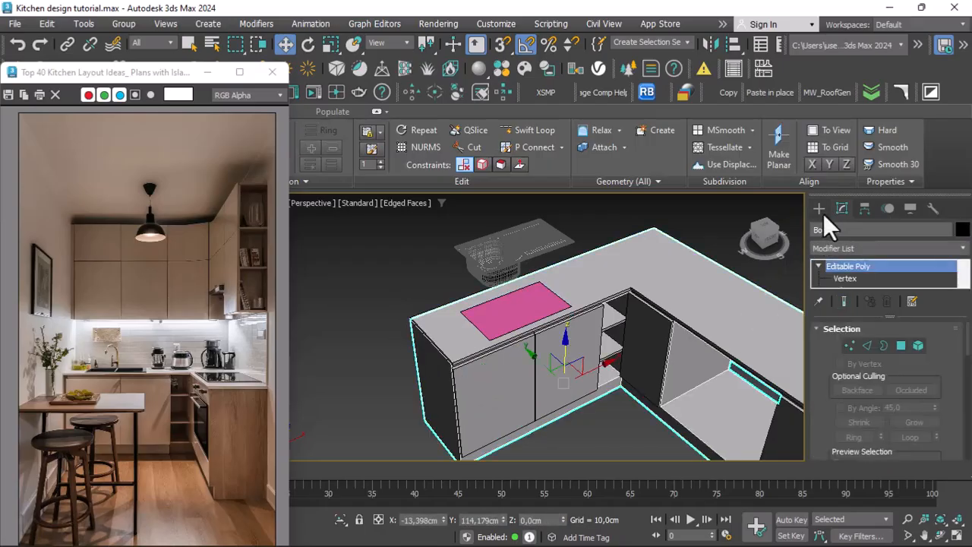
pyautogui.click(820, 210)
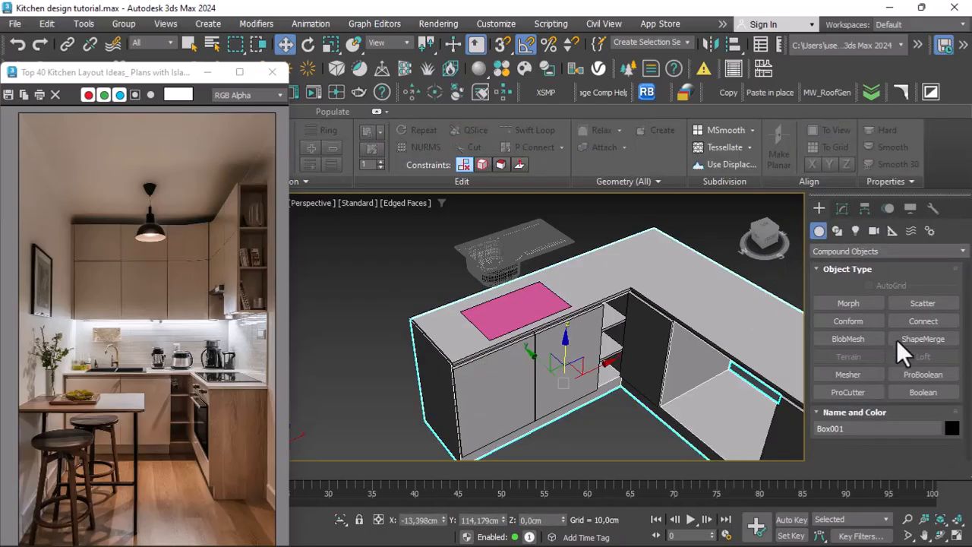
pyautogui.click(917, 373)
pyautogui.scroll(-3, 913, 389)
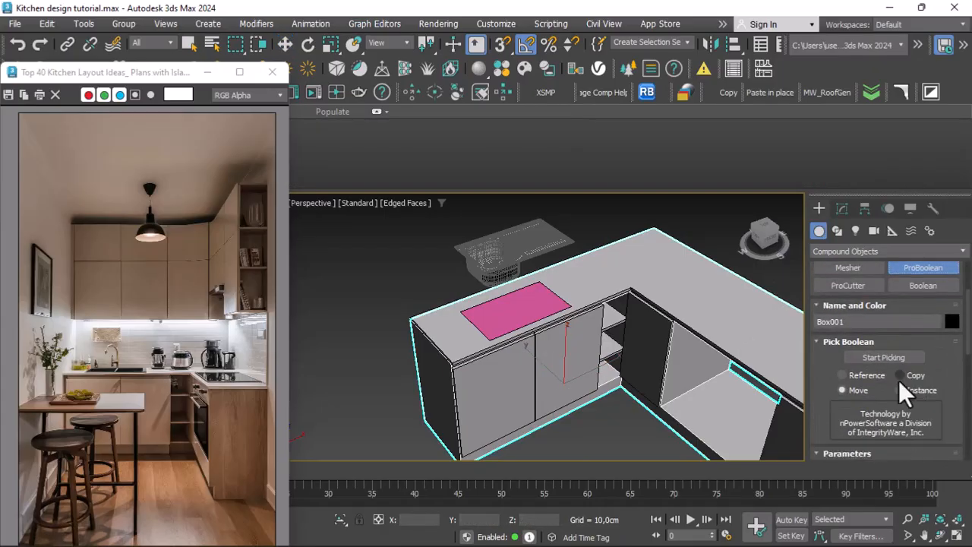
pyautogui.click(883, 357)
pyautogui.click(510, 316)
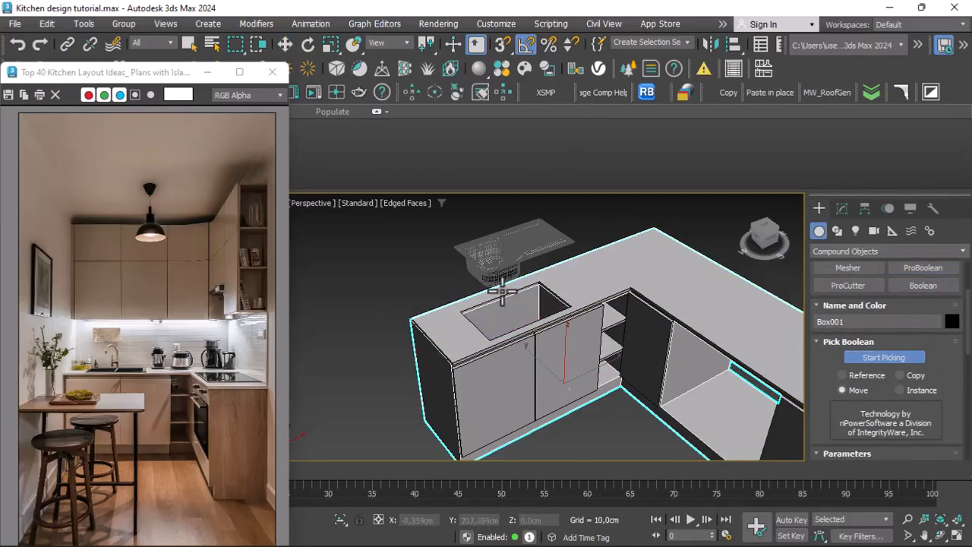
pyautogui.click(285, 44)
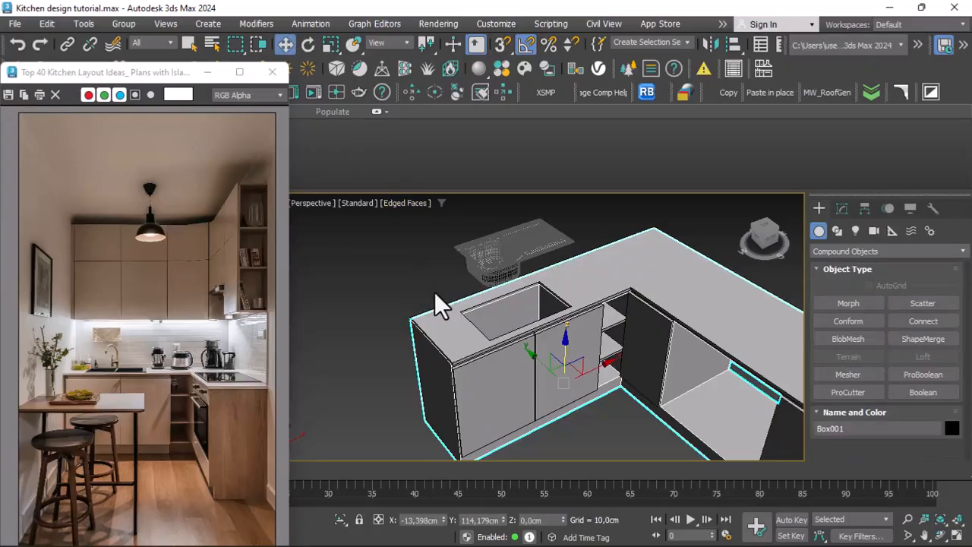
pyautogui.click(435, 292)
# Lower the sink into the countertop opening, to about Z 80 cm.
pyautogui.click(940, 535)
pyautogui.moveTo(516, 315)
pyautogui.mouseDown()
pyautogui.moveTo(542, 352)
pyautogui.moveTo(495, 357)
pyautogui.moveTo(497, 341)
pyautogui.moveTo(564, 360)
pyautogui.moveTo(623, 330)
pyautogui.moveTo(521, 321)
pyautogui.mouseUp()
pyautogui.scroll(5, 499, 342)
pyautogui.scroll(-5, 536, 322)
pyautogui.rightClick(521, 321)
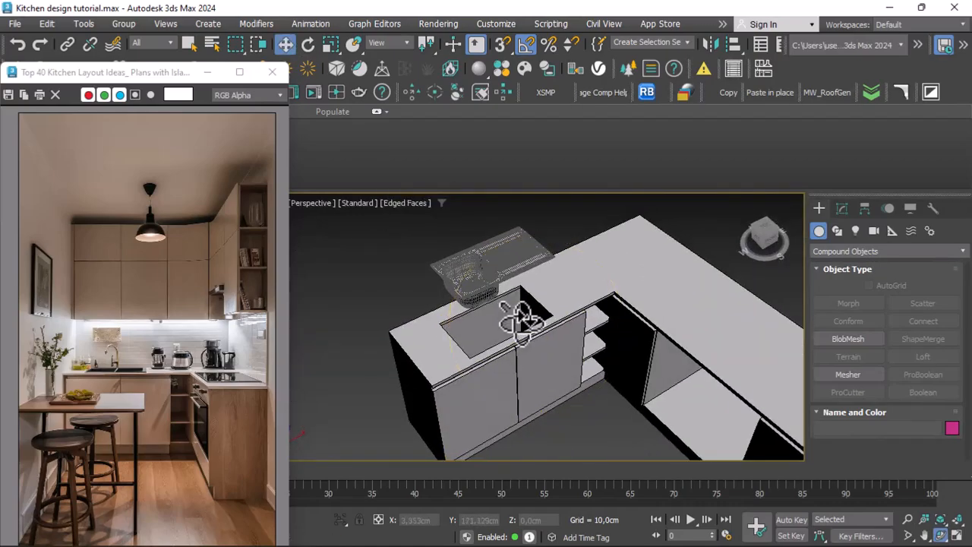
pyautogui.click(484, 294)
pyautogui.scroll(3, 485, 294)
pyautogui.moveTo(501, 217); pyautogui.dragTo(501, 298)
pyautogui.press('q')
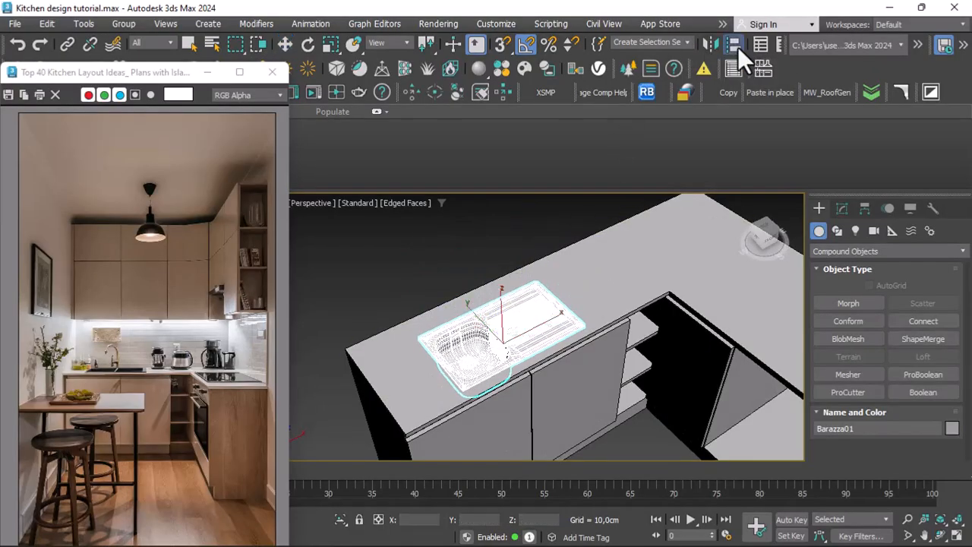
pyautogui.press('w')
pyautogui.click(455, 275)
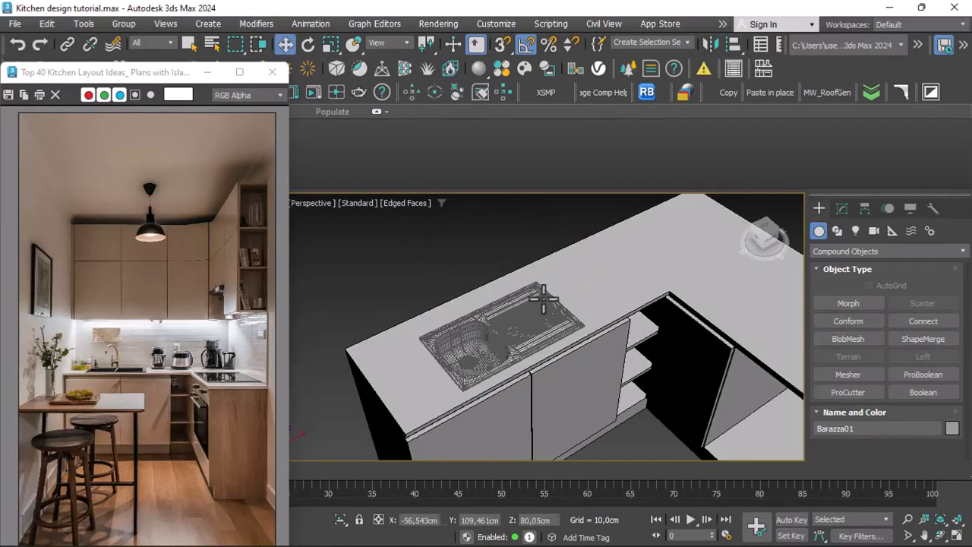
# Turn off edged faces in the perspective view to check the seated sink in default shading.
pyautogui.click(420, 205)
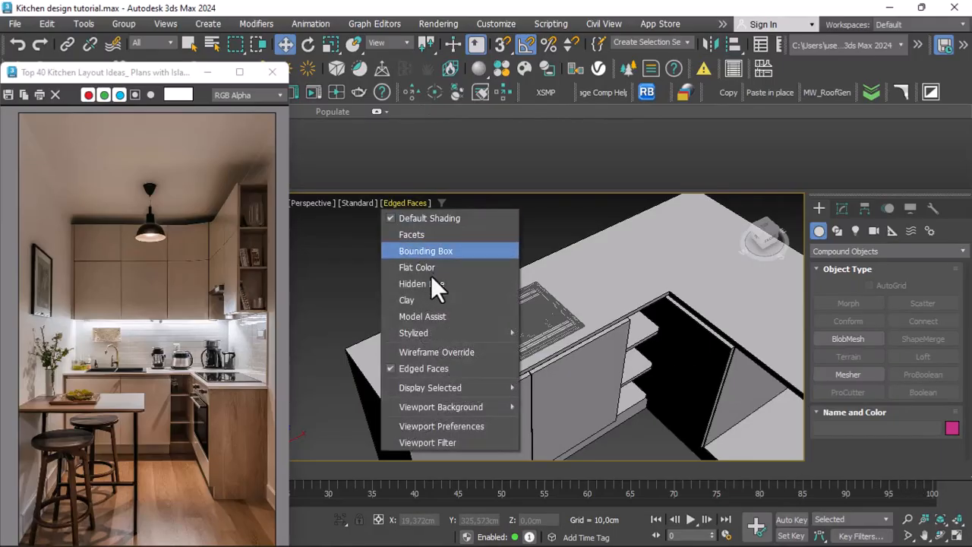
pyautogui.click(432, 369)
pyautogui.click(486, 349)
pyautogui.scroll(2, 486, 350)
pyautogui.click(486, 349)
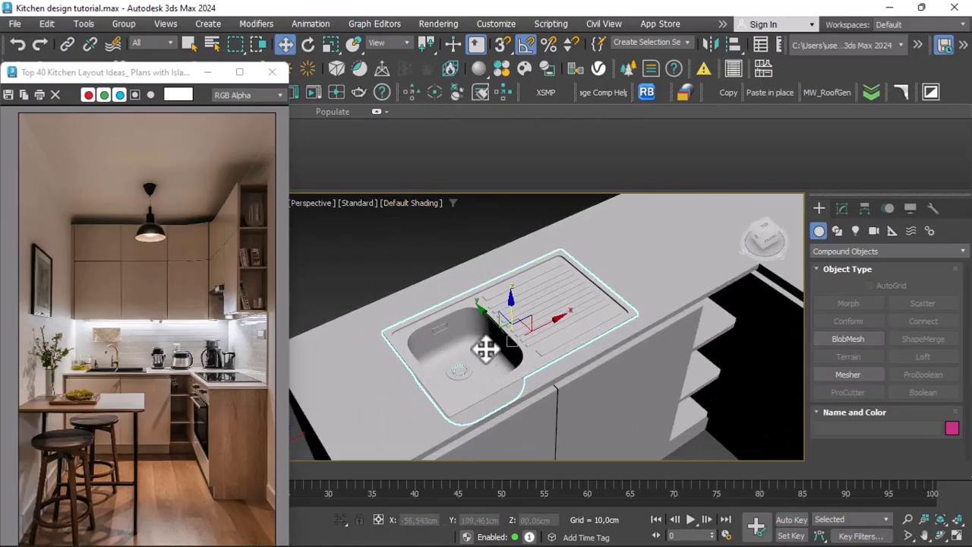
# Fine-tune the sink's height to about Z 80.13 cm so its rim rests on the countertop surface.
pyautogui.click(942, 533)
pyautogui.moveTo(551, 313); pyautogui.dragTo(540, 267)
pyautogui.rightClick(558, 287)
pyautogui.scroll(3, 491, 375)
pyautogui.scroll(-5, 516, 284)
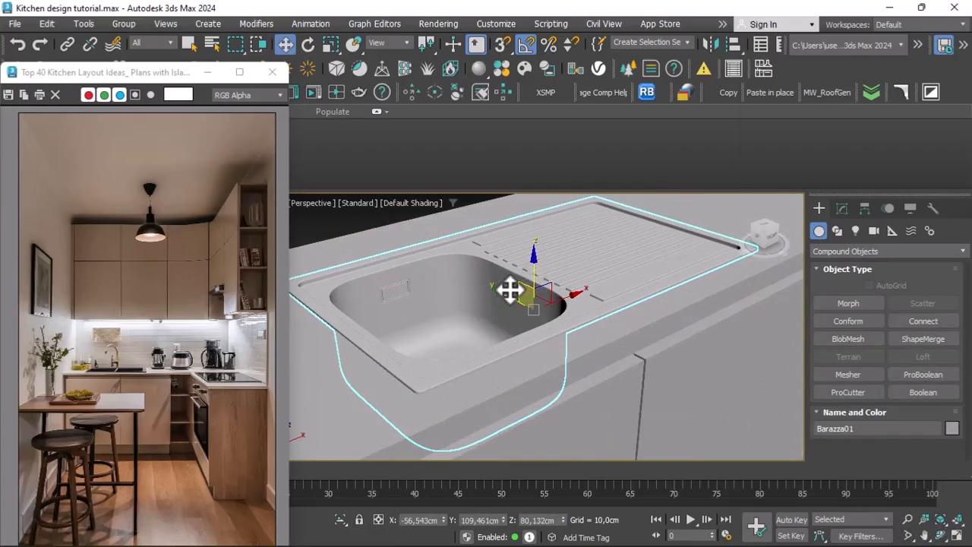
pyautogui.click(377, 228)
pyautogui.scroll(-4, 569, 354)
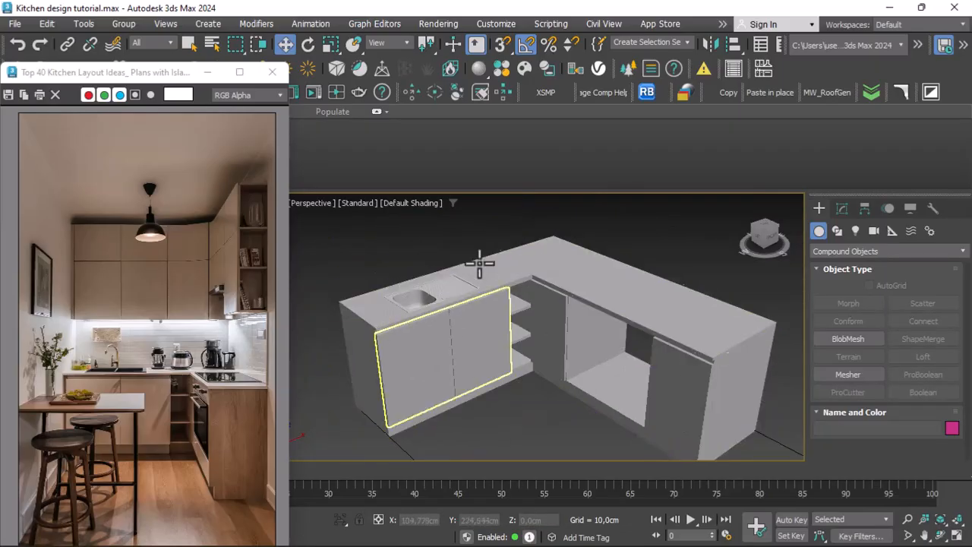
# Try the wireframe display, then restore default shading with edged faces in the perspective view.
pyautogui.click(411, 202)
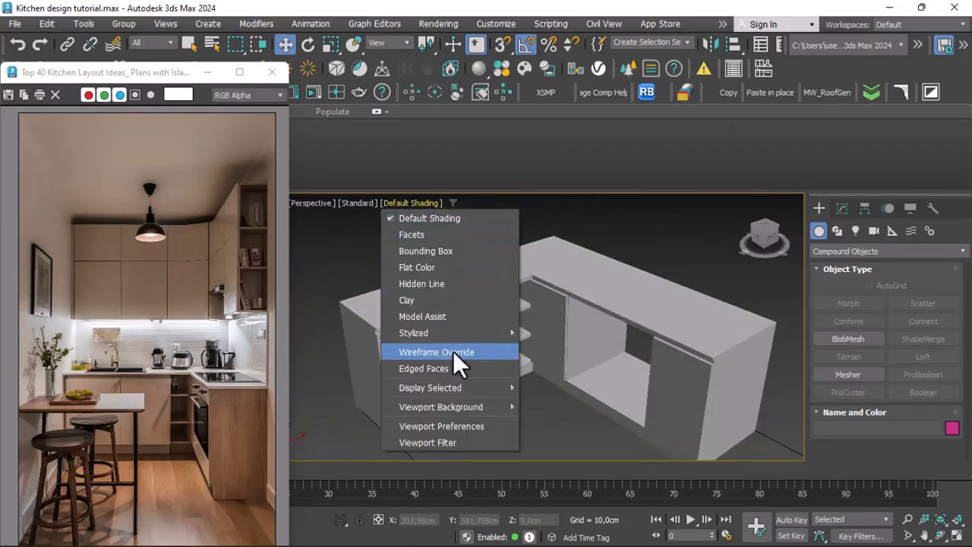
pyautogui.click(438, 352)
pyautogui.click(402, 204)
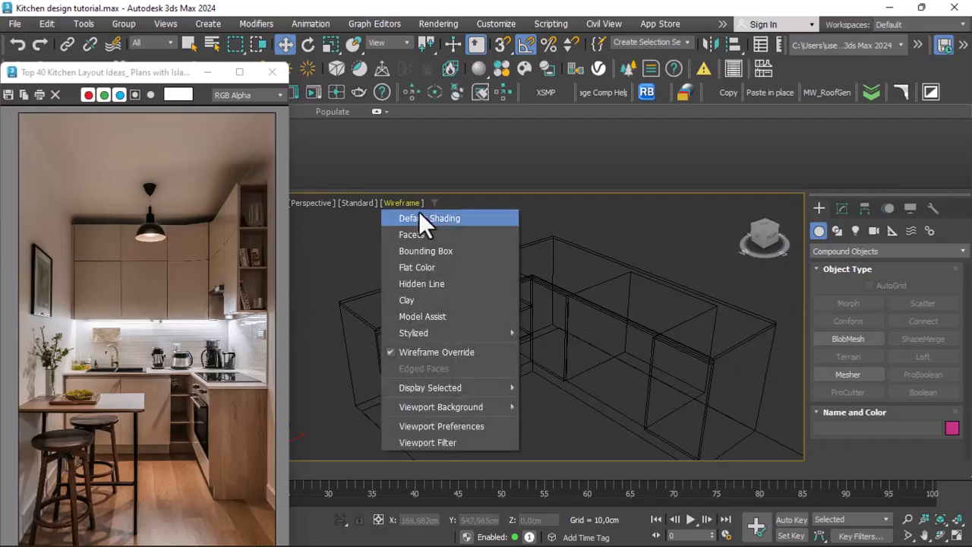
pyautogui.click(413, 218)
pyautogui.click(405, 203)
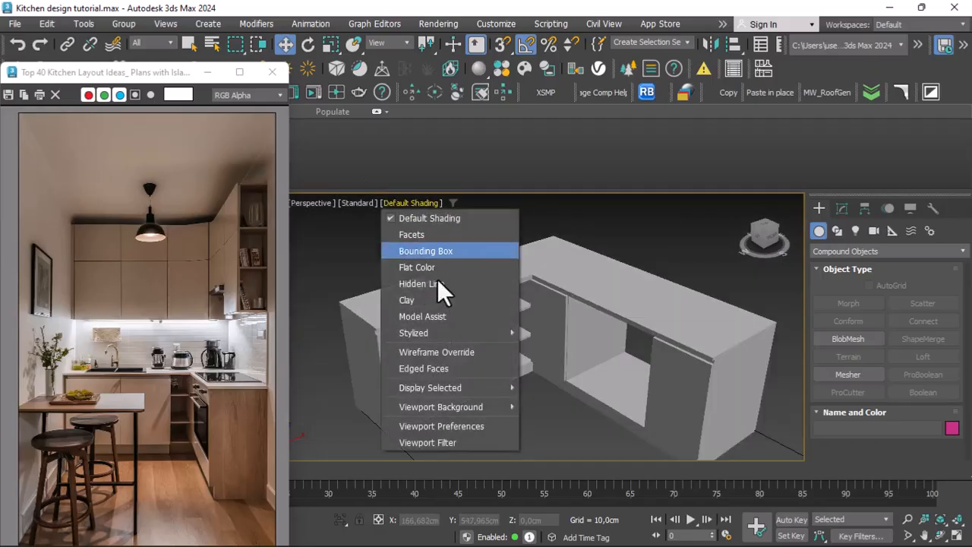
pyautogui.click(434, 367)
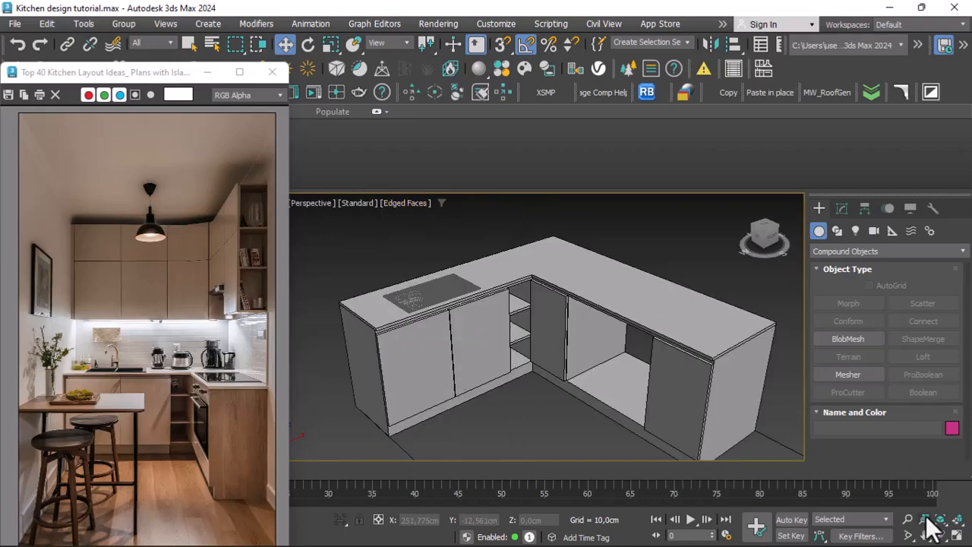
# Examine the L-shaped cabinets and the inset sink from several angles and distances against the reference photo.
pyautogui.click(940, 535)
pyautogui.moveTo(471, 317); pyautogui.dragTo(513, 312)
pyautogui.press('w')
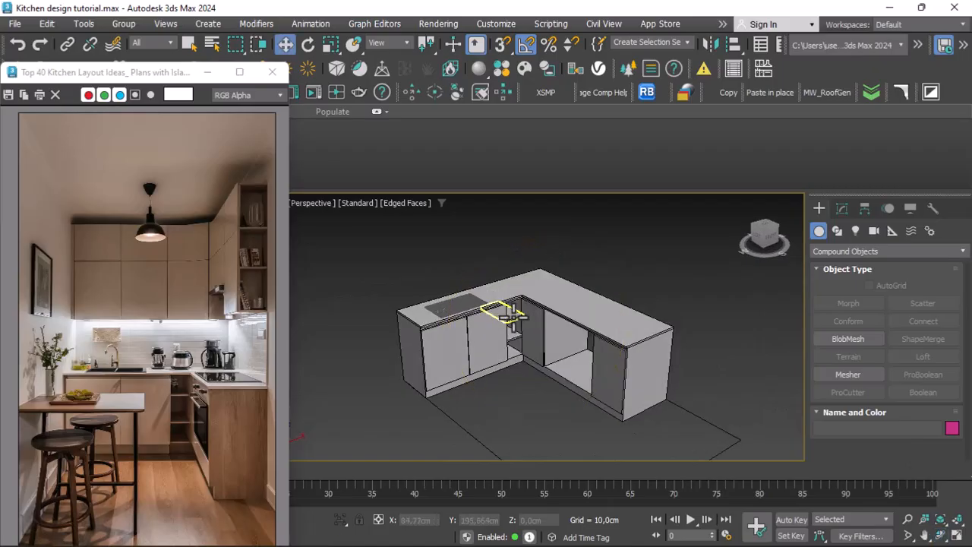
pyautogui.scroll(3, 514, 313)
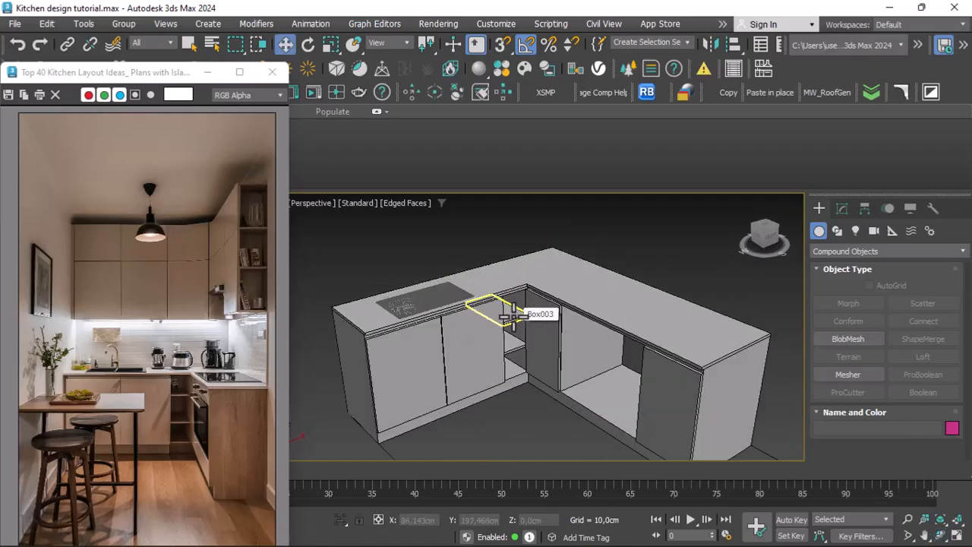
pyautogui.scroll(-3, 513, 313)
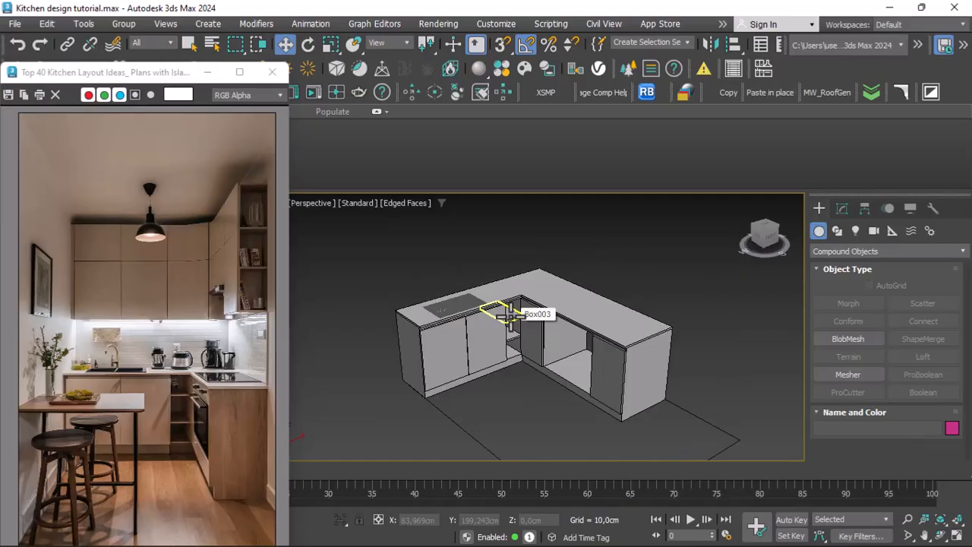
pyautogui.scroll(3, 513, 313)
pyautogui.click(940, 536)
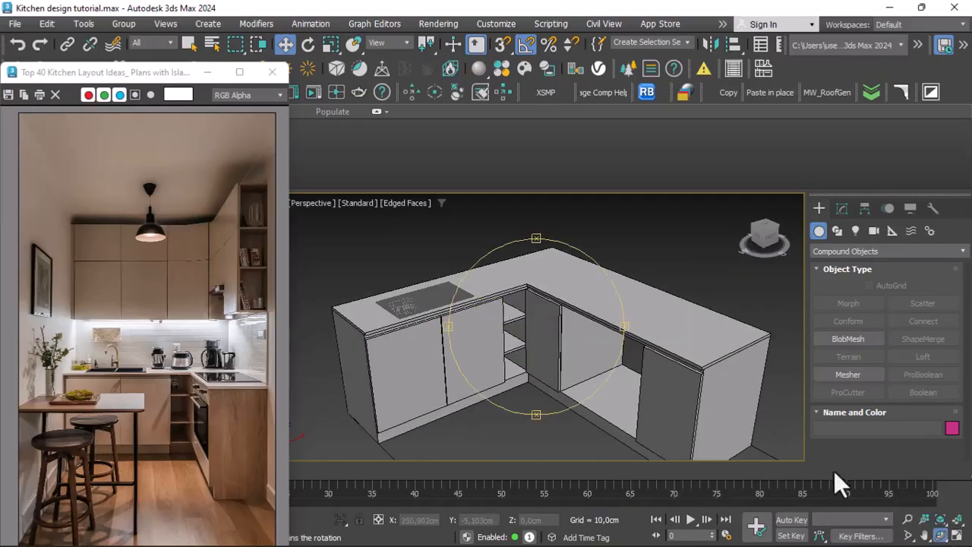
pyautogui.moveTo(514, 302); pyautogui.dragTo(486, 337)
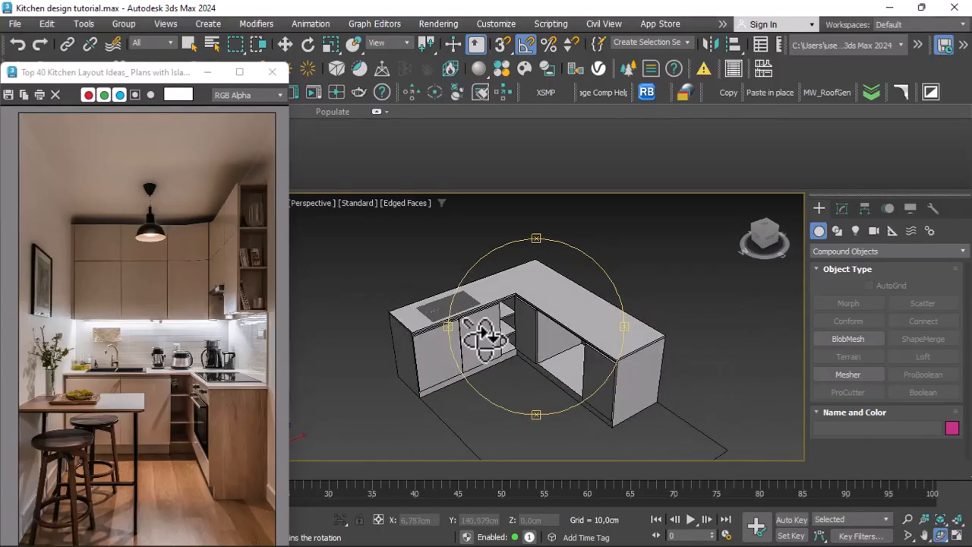
pyautogui.rightClick(484, 336)
pyautogui.scroll(5, 443, 324)
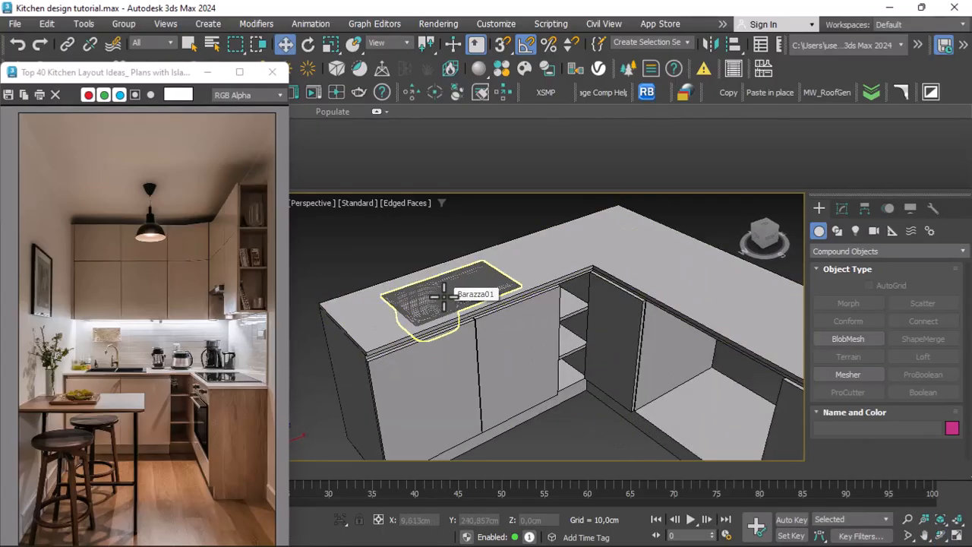
pyautogui.click(444, 296)
pyautogui.scroll(-2, 365, 293)
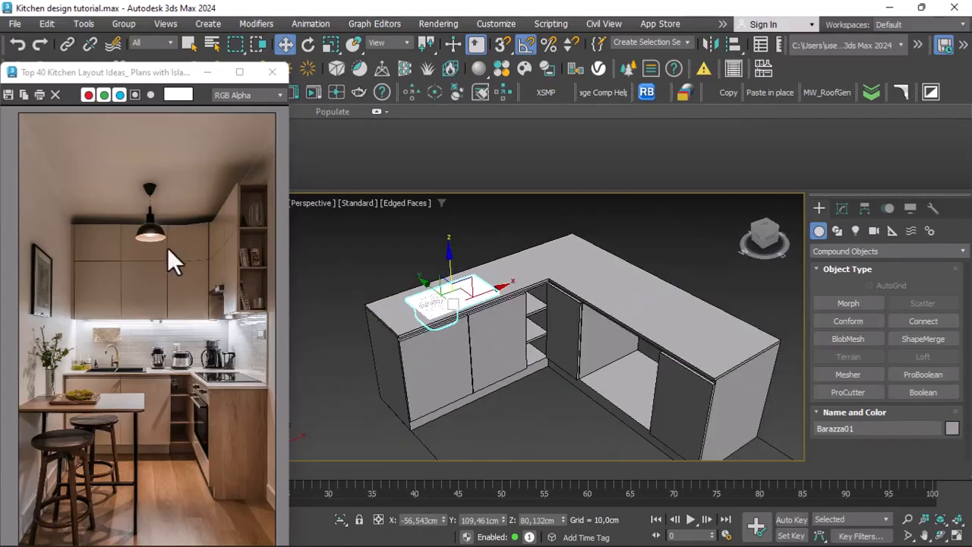
# Deselect the sink and save the scene file.
pyautogui.click(478, 235)
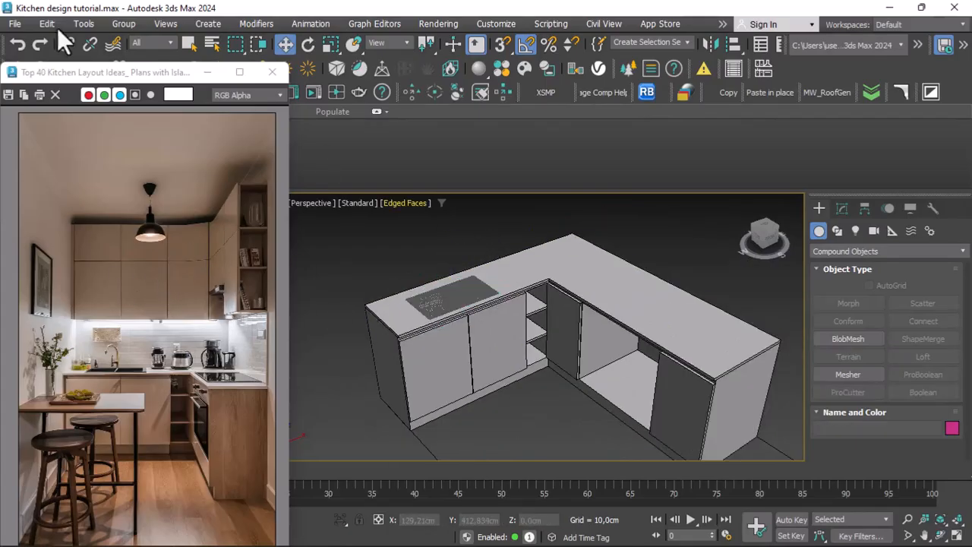
pyautogui.click(22, 23)
pyautogui.click(44, 148)
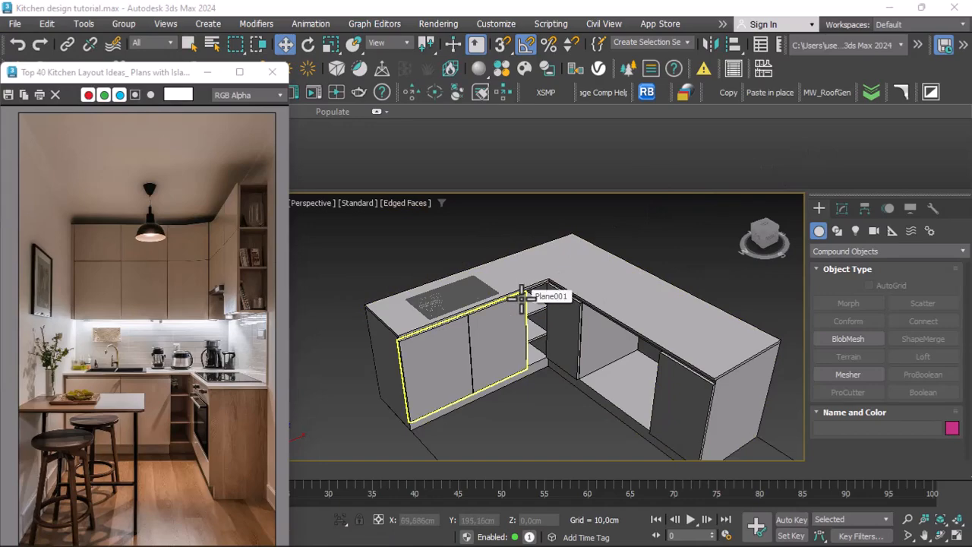
# Switch the perspective viewport to the Top view, framed on the L-shaped countertop, with nothing selected.
pyautogui.scroll(-3, 523, 296)
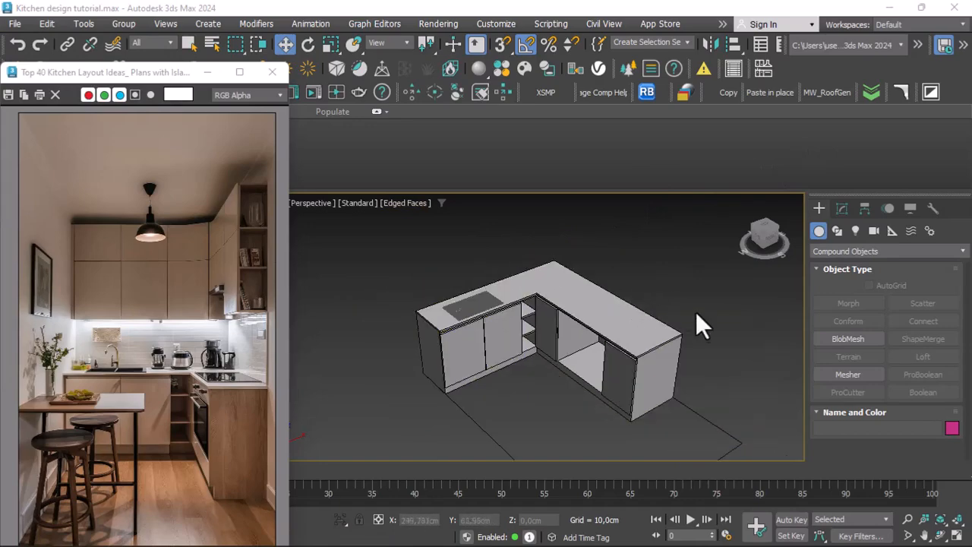
pyautogui.click(940, 535)
pyautogui.moveTo(527, 330)
pyautogui.mouseDown()
pyautogui.moveTo(503, 347)
pyautogui.moveTo(519, 329)
pyautogui.mouseUp()
pyautogui.rightClick(519, 331)
pyautogui.scroll(3, 507, 297)
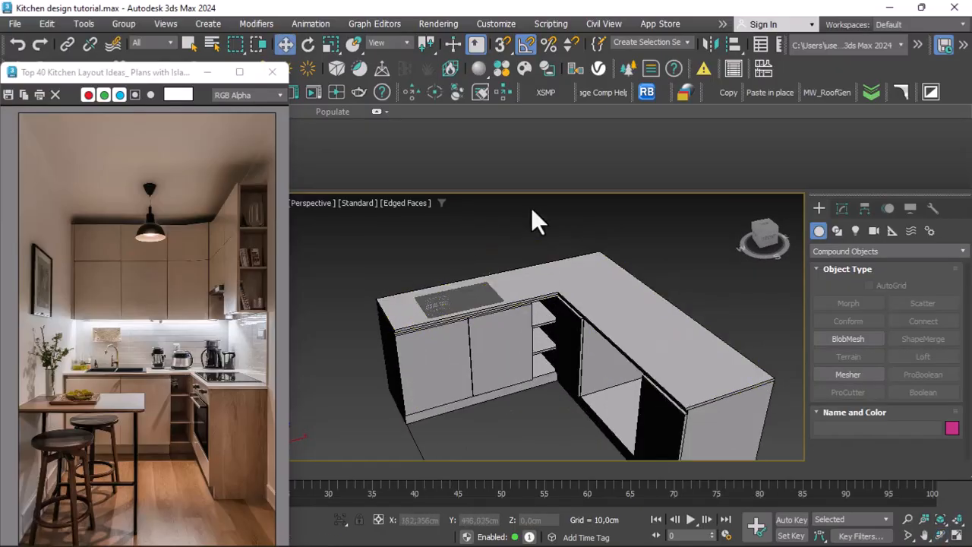
pyautogui.click(309, 202)
pyautogui.click(332, 288)
pyautogui.scroll(-5, 531, 319)
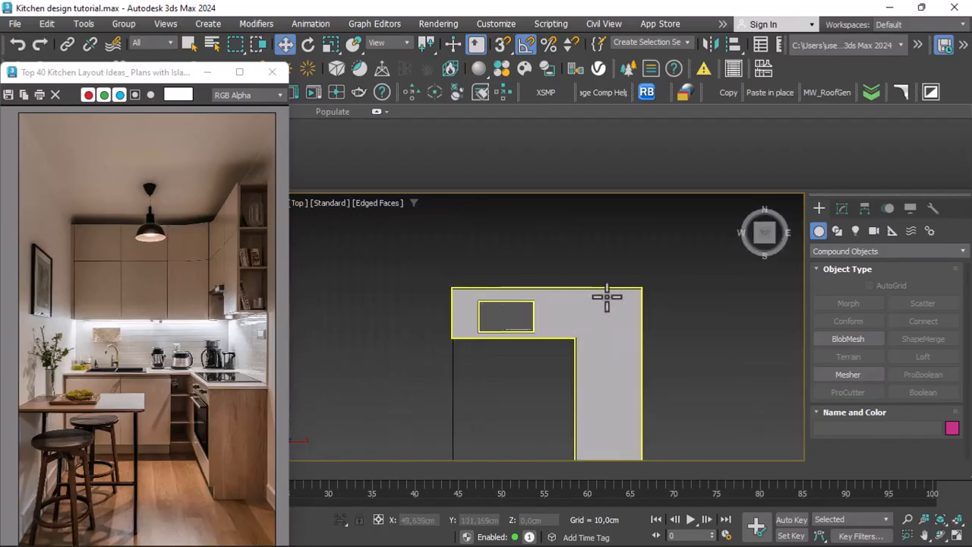
pyautogui.click(659, 311)
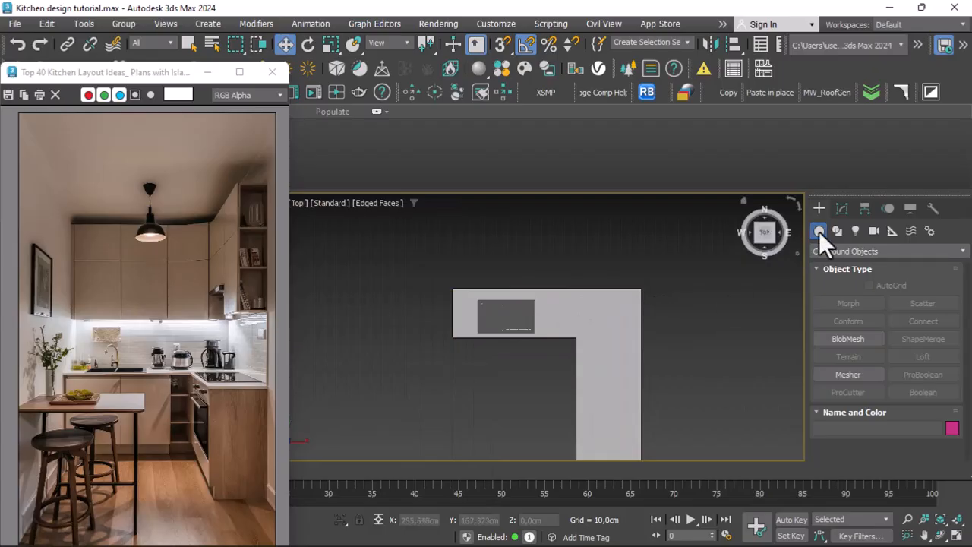
# With 3D snapping on, create a standard primitive box covering the full length and depth of the countertop's sink run.
pyautogui.click(839, 207)
pyautogui.click(820, 206)
pyautogui.click(827, 251)
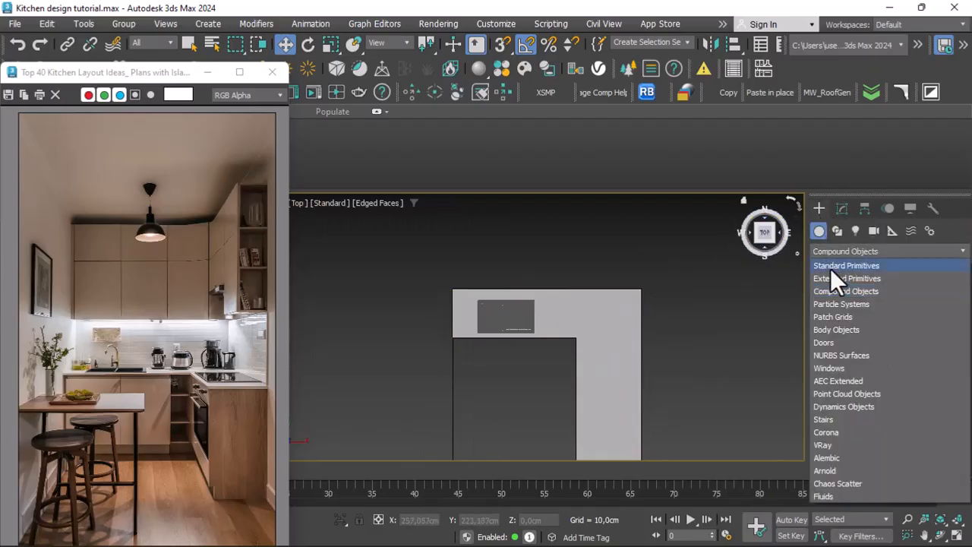
pyautogui.click(831, 266)
pyautogui.click(849, 303)
pyautogui.scroll(2, 517, 308)
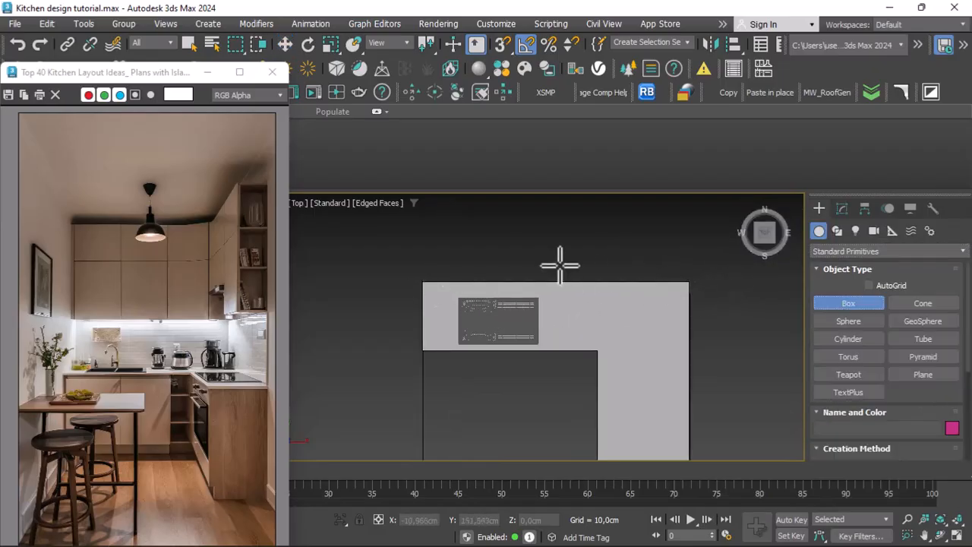
pyautogui.click(504, 43)
pyautogui.moveTo(690, 282); pyautogui.dragTo(422, 351)
pyautogui.click(410, 311)
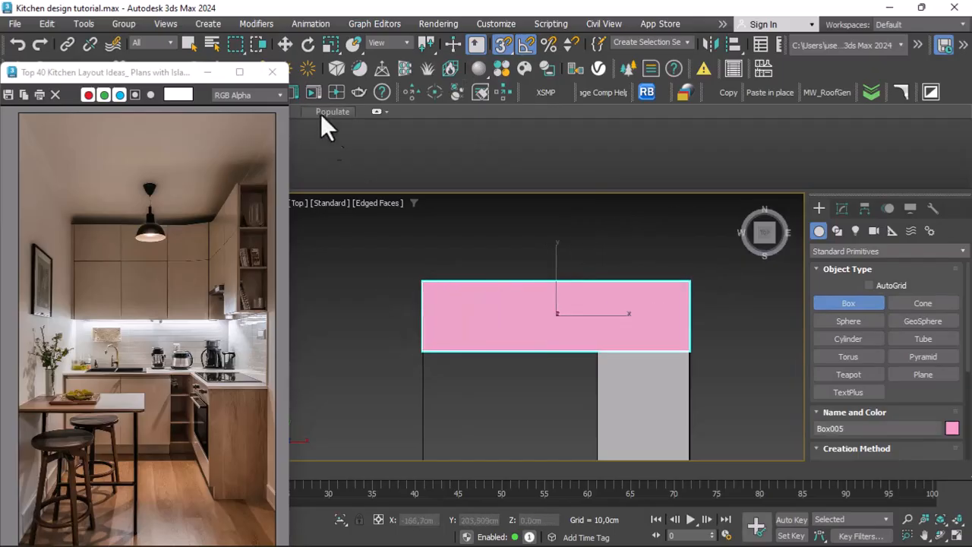
# Convert the new box over the sink run to an Editable Poly and expand its sub-object levels.
pyautogui.click(284, 43)
pyautogui.rightClick(487, 314)
pyautogui.moveTo(582, 493)
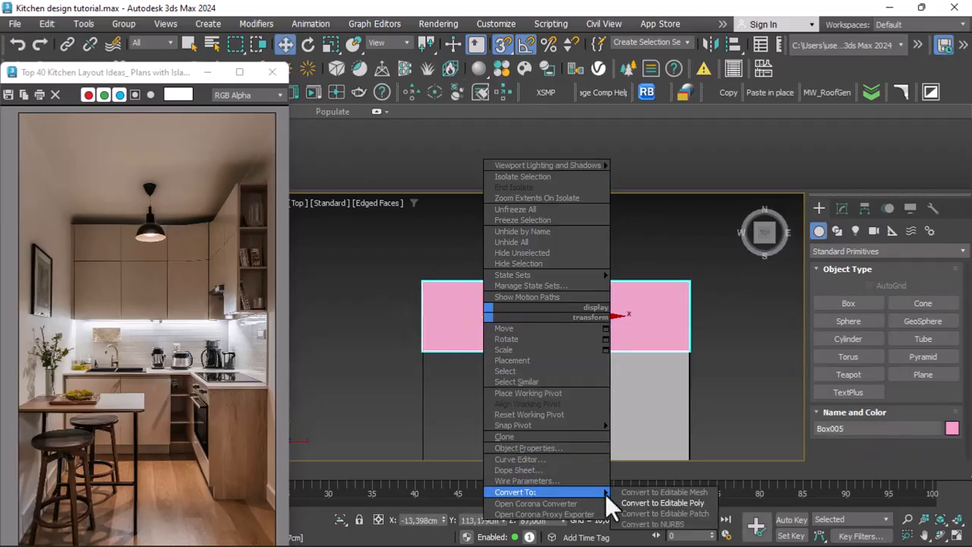
pyautogui.click(682, 503)
pyautogui.click(819, 266)
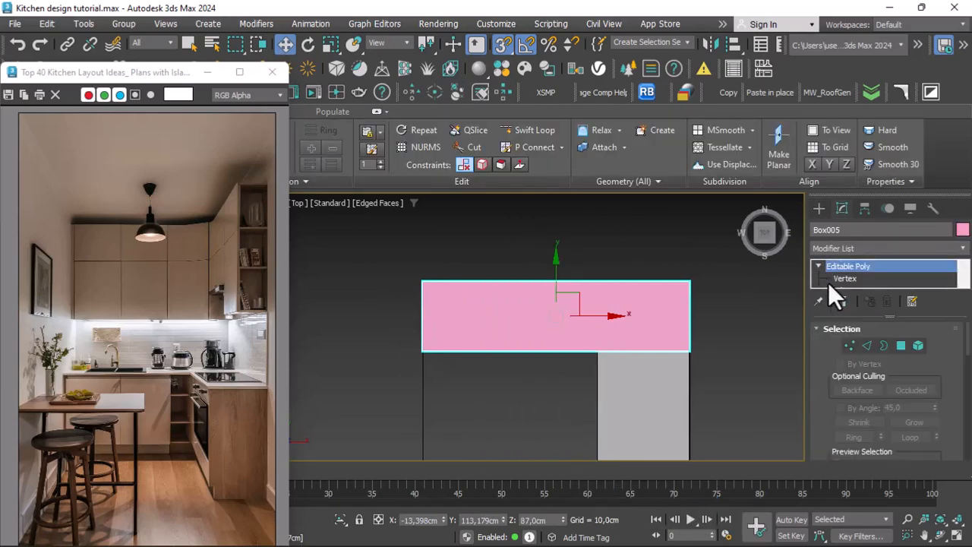
# Turn off snapping and move the box's front vertices back to about Y 107.5 cm to make it shallower.
pyautogui.press('1')
pyautogui.moveTo(729, 335); pyautogui.dragTo(731, 337)
pyautogui.click(503, 44)
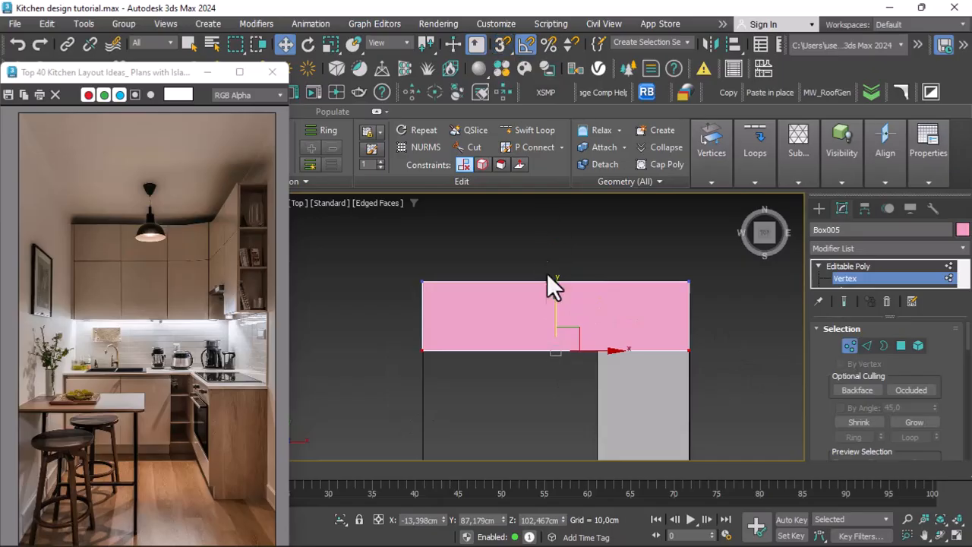
pyautogui.moveTo(551, 317); pyautogui.dragTo(538, 290)
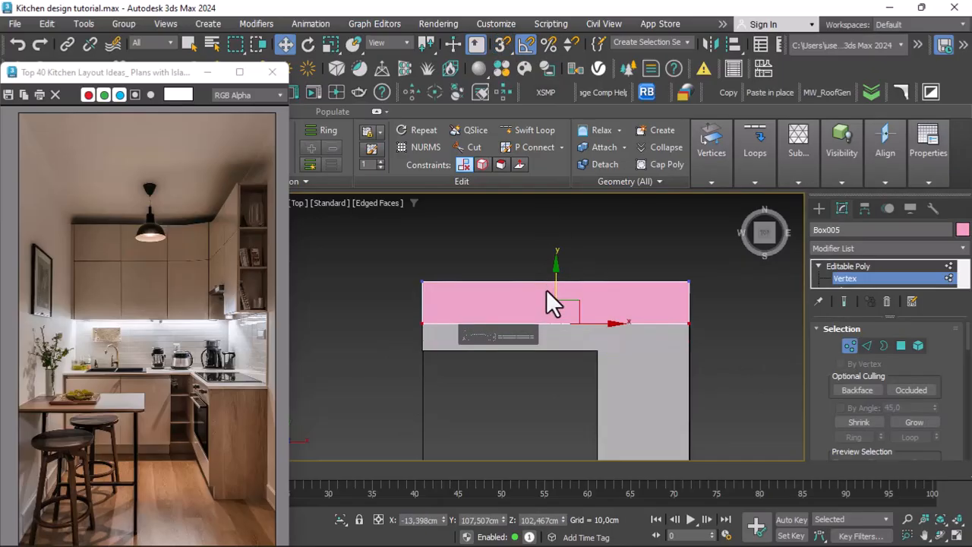
pyautogui.click(948, 278)
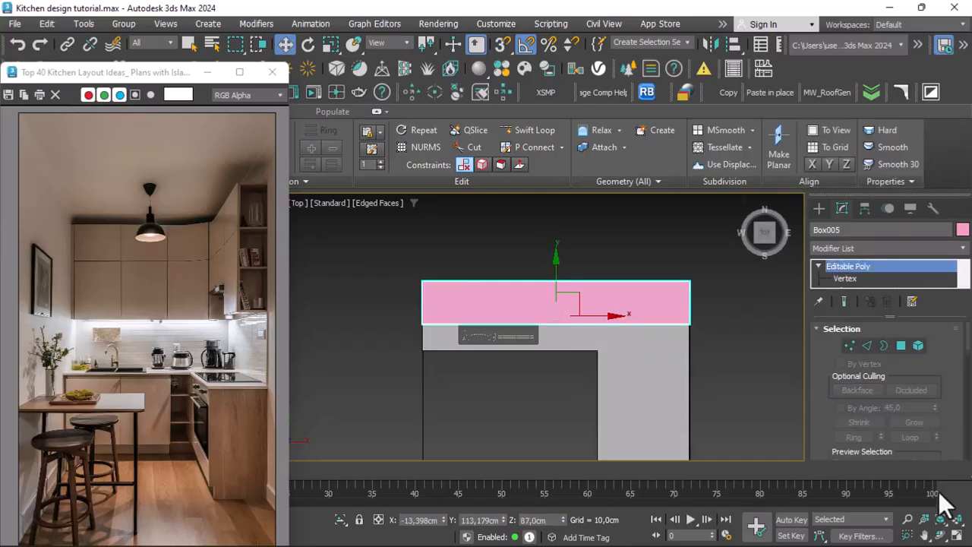
# Align the box's pivot point to the countertop's maximum along the Z position only.
pyautogui.click(939, 535)
pyautogui.moveTo(679, 321); pyautogui.dragTo(549, 282)
pyautogui.rightClick(372, 301)
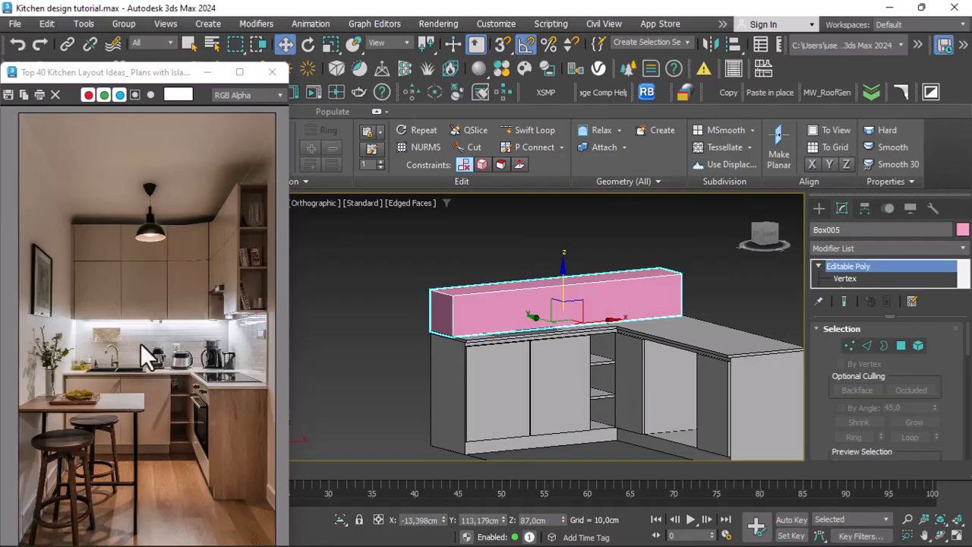
pyautogui.scroll(2, 649, 305)
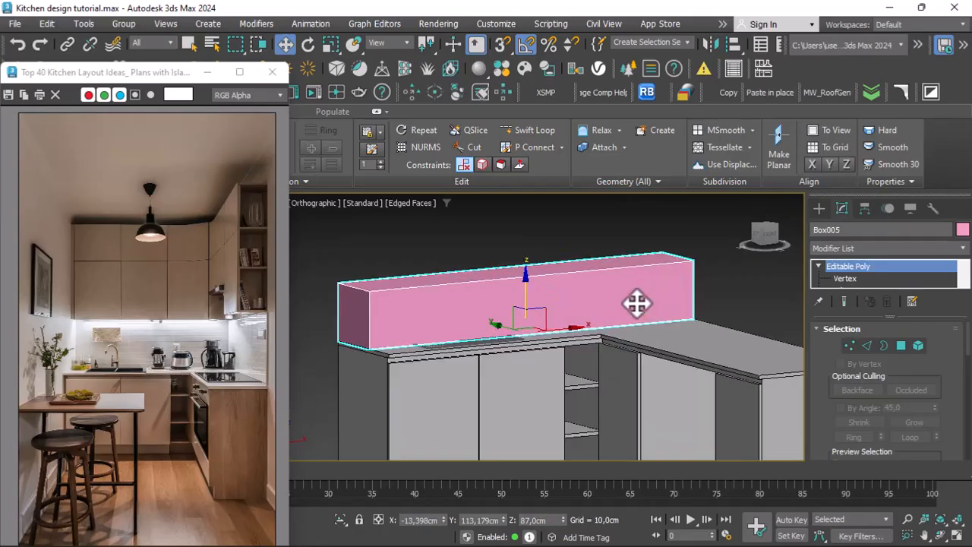
pyautogui.click(733, 45)
pyautogui.click(735, 354)
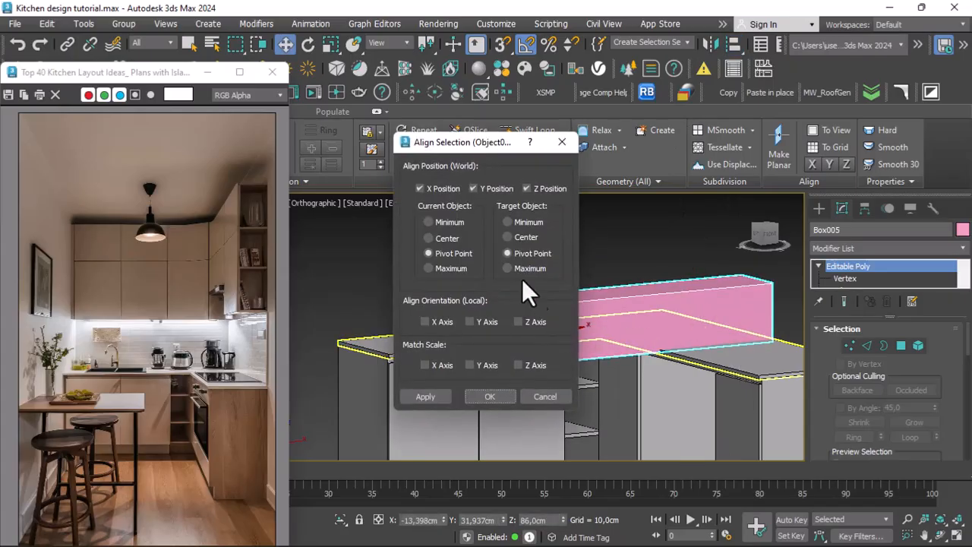
pyautogui.click(474, 188)
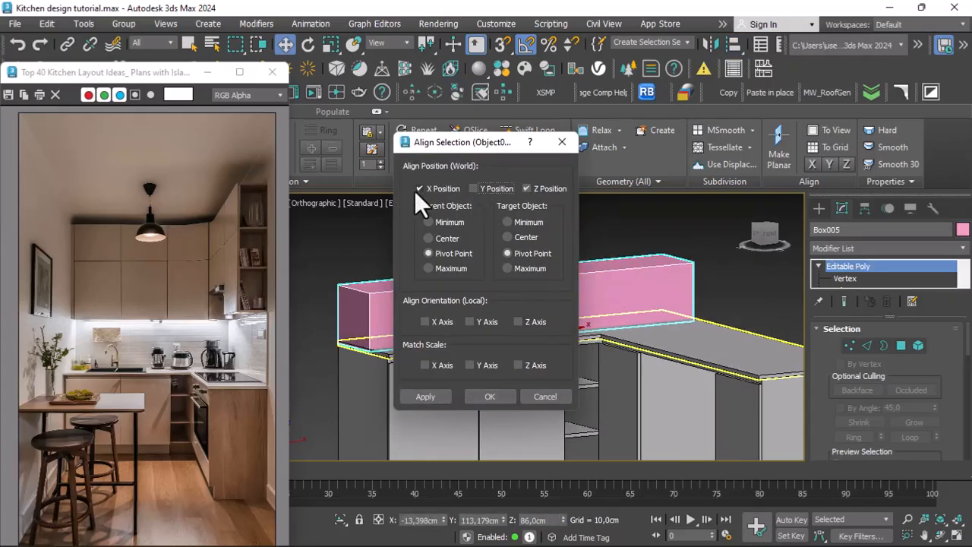
pyautogui.click(507, 268)
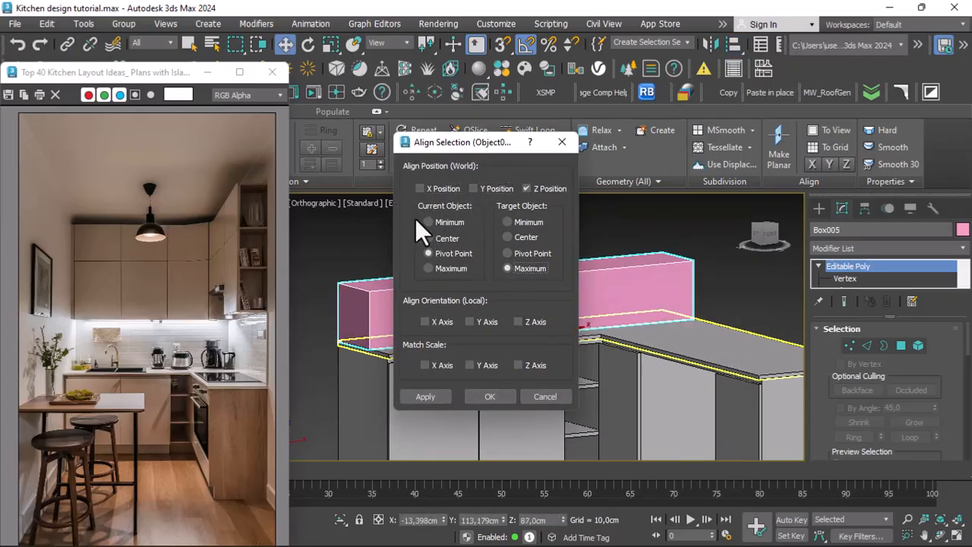
pyautogui.click(486, 396)
# Raise the box above the countertop by a Z offset of 45 cm.
pyautogui.scroll(-3, 451, 329)
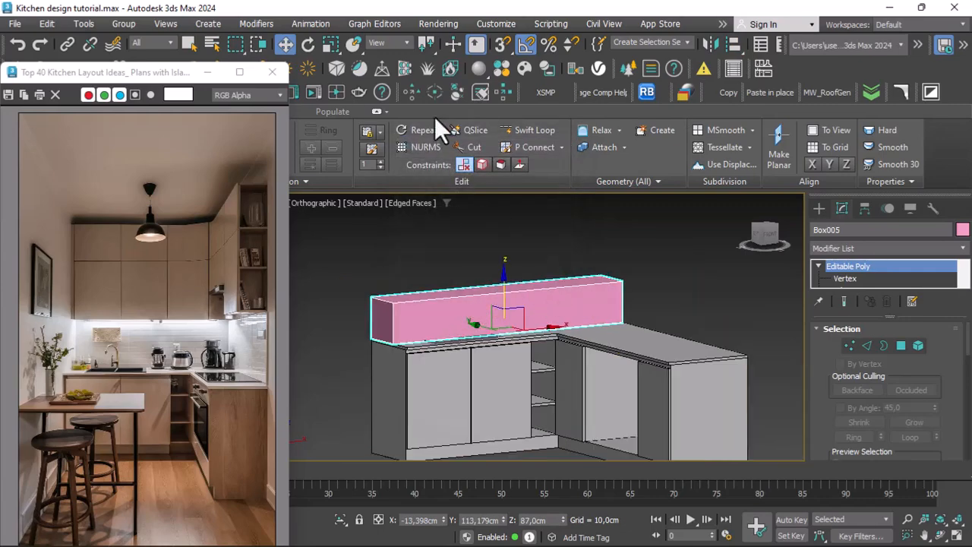
pyautogui.rightClick(285, 43)
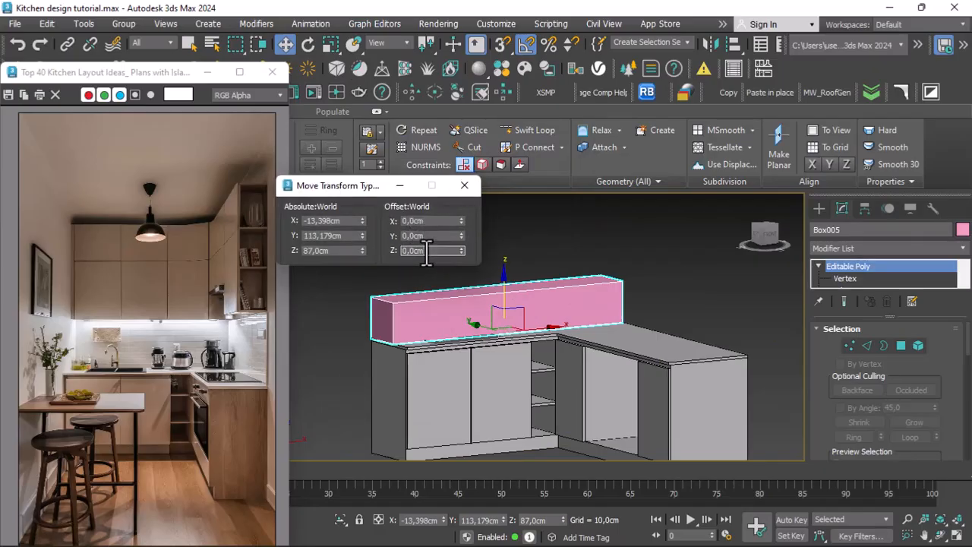
pyautogui.press('Return')
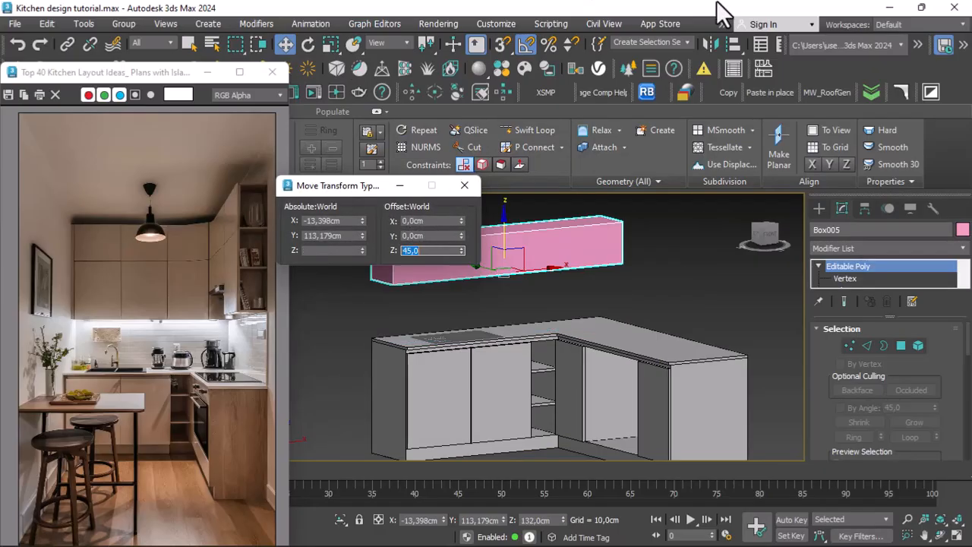
pyautogui.click(464, 186)
# Make the wall cabinet box taller by moving its top vertices up to about Z 216.3 cm.
pyautogui.scroll(-2, 475, 308)
pyautogui.scroll(1, 443, 262)
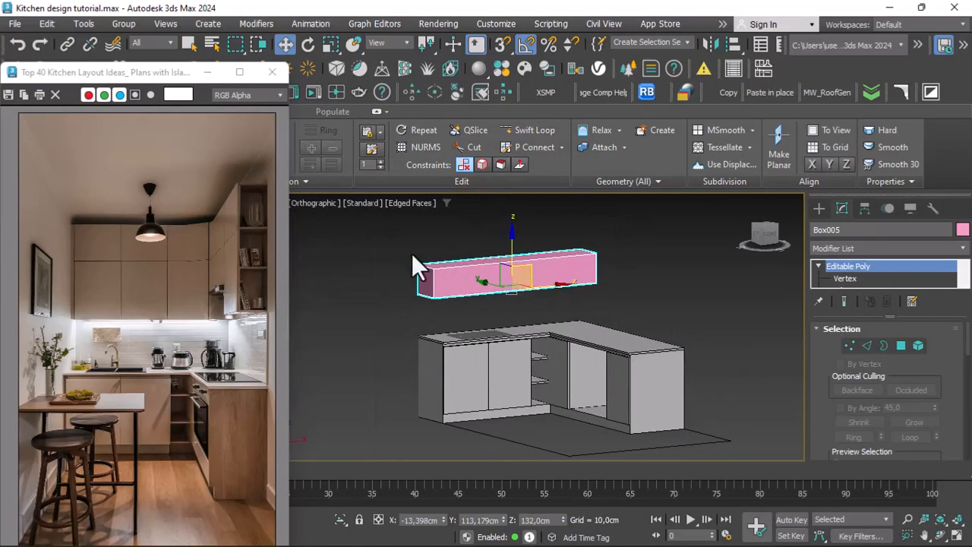
pyautogui.click(849, 345)
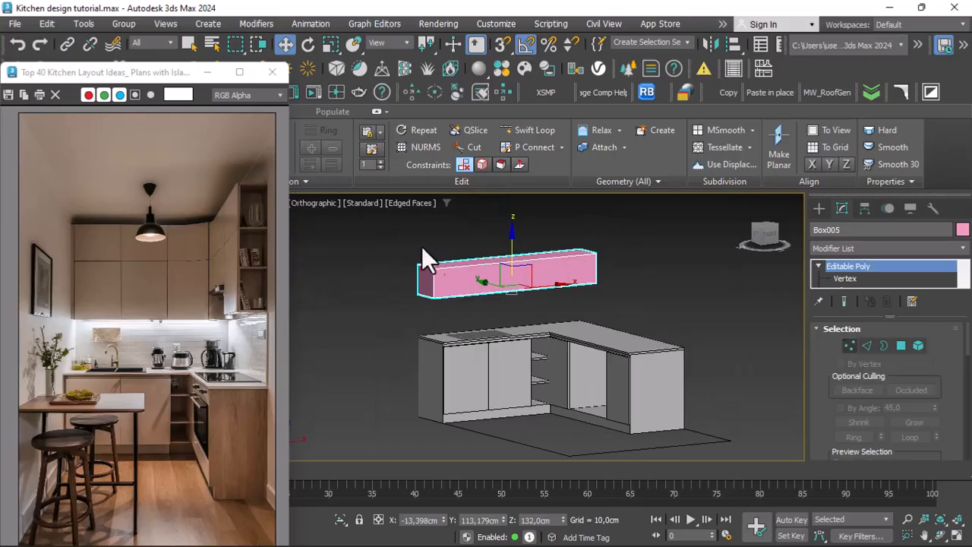
pyautogui.moveTo(656, 275); pyautogui.dragTo(624, 279)
pyautogui.moveTo(499, 231); pyautogui.dragTo(492, 188)
pyautogui.scroll(-1, 467, 313)
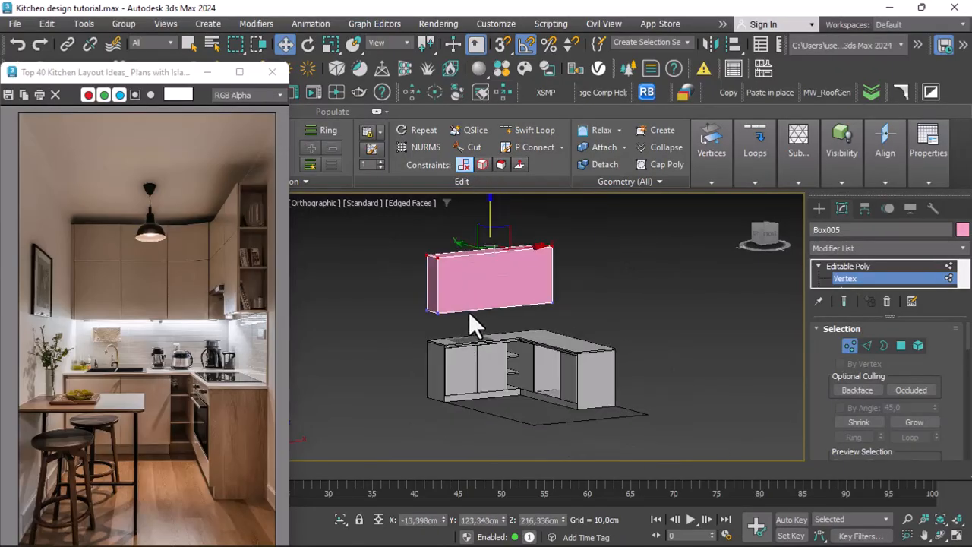
pyautogui.scroll(1, 472, 292)
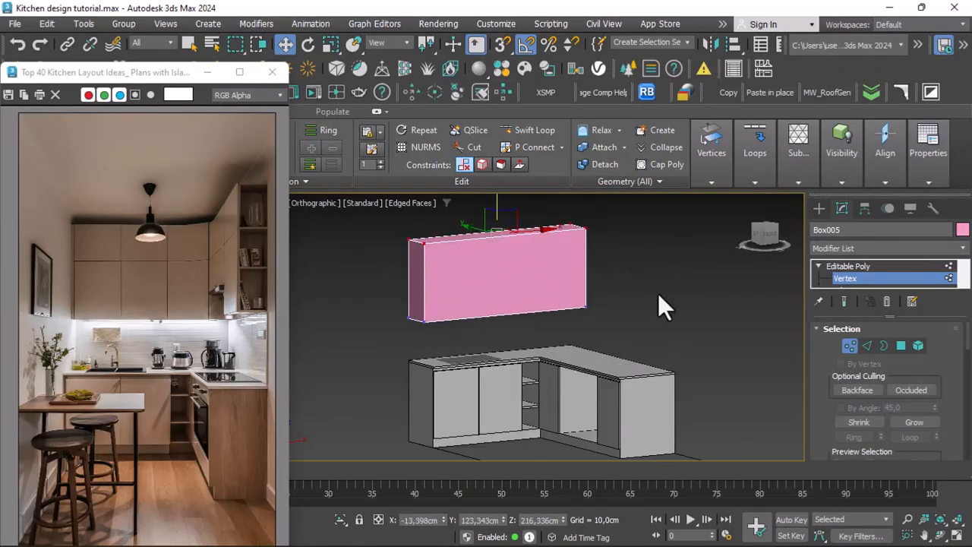
pyautogui.click(949, 266)
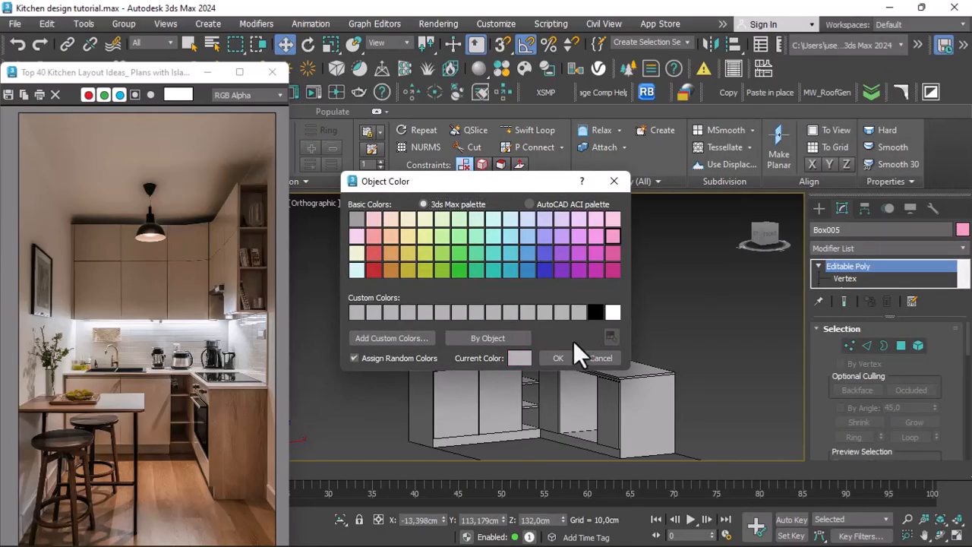
# Recolour the wall cabinet box light grey, deselect it, and return the viewport to Perspective.
pyautogui.click(600, 358)
pyautogui.click(608, 326)
pyautogui.click(321, 204)
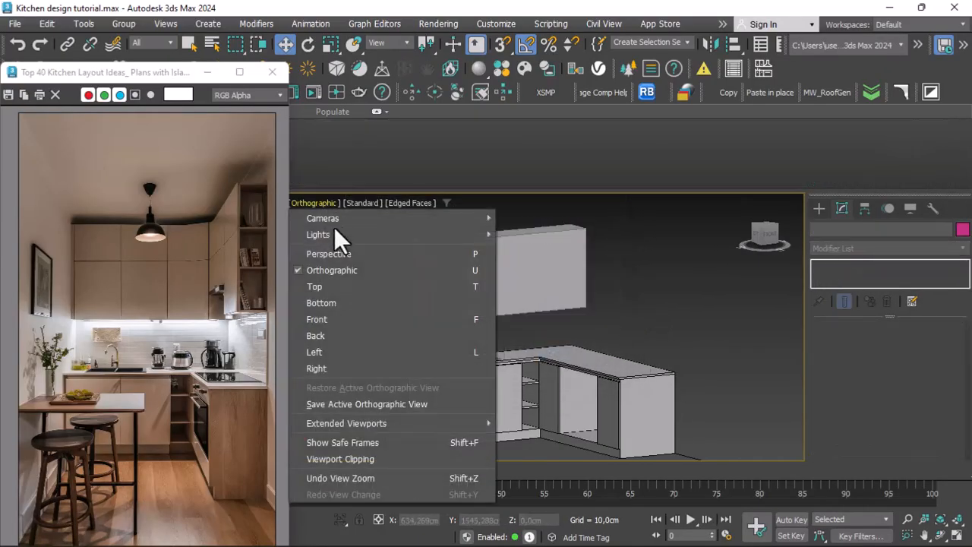
pyautogui.click(515, 321)
pyautogui.click(309, 204)
pyautogui.click(332, 255)
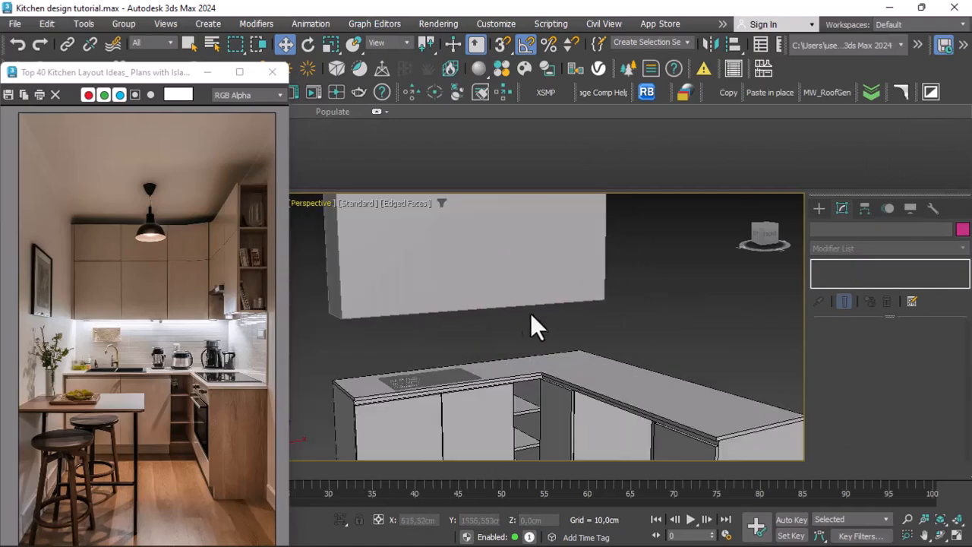
pyautogui.scroll(-3, 524, 315)
# Select the wall cabinet box and display it in the Top view with Wireframe Override.
pyautogui.click(532, 282)
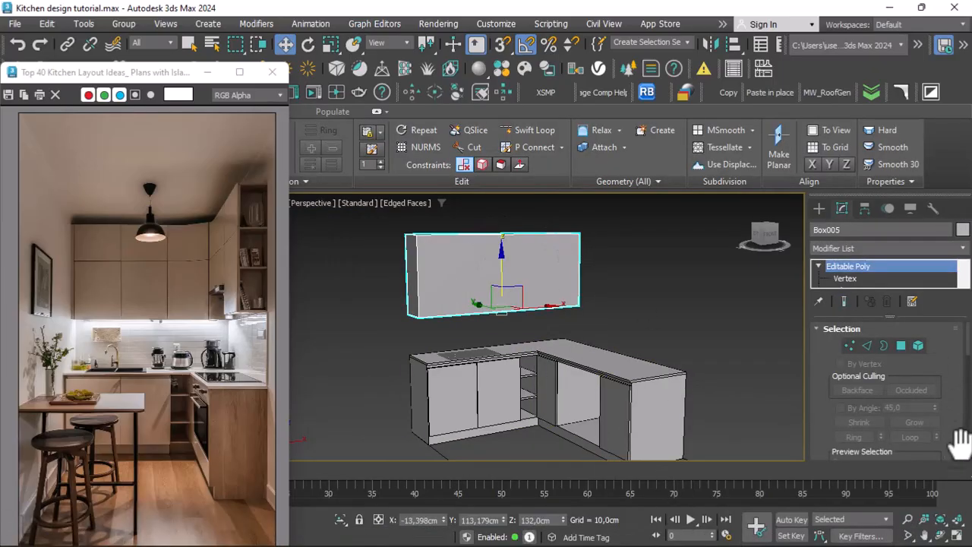
pyautogui.keyDown('alt'); pyautogui.moveTo(705, 445); pyautogui.dragTo(524, 300, button='middle'); pyautogui.keyUp('alt')
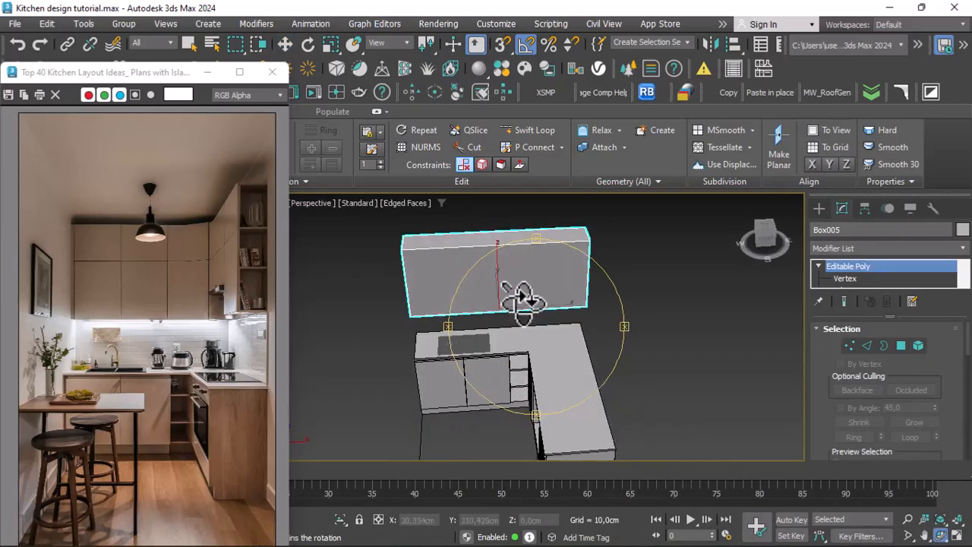
pyautogui.rightClick(514, 239)
pyautogui.click(307, 203)
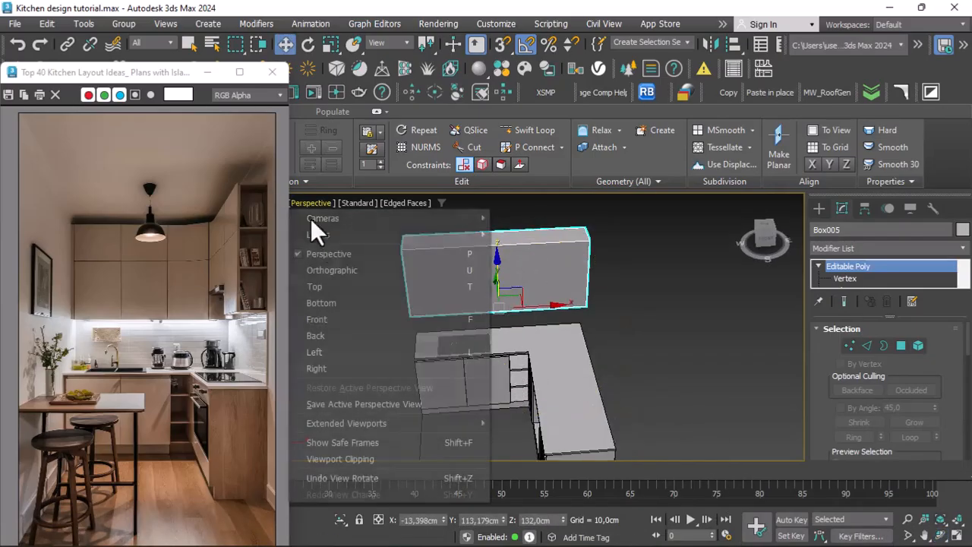
pyautogui.click(315, 287)
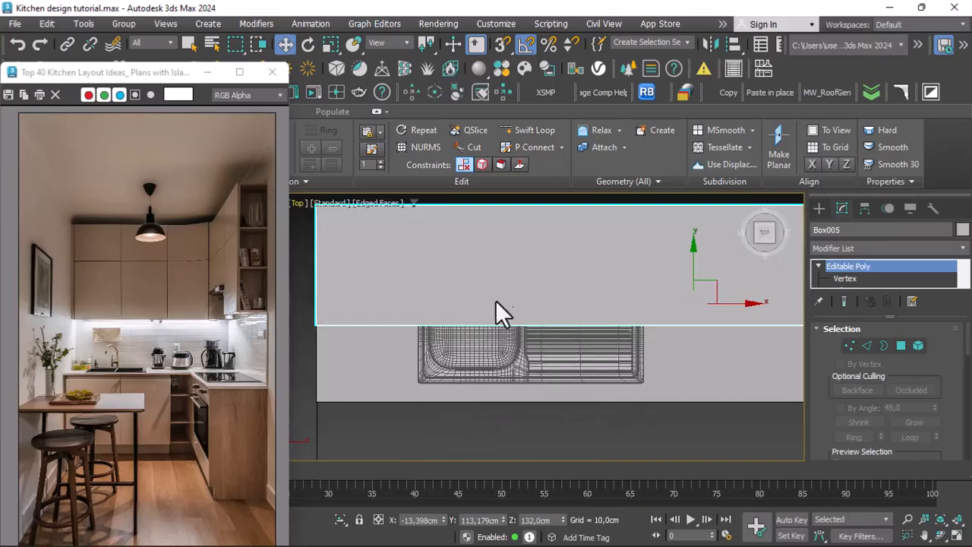
pyautogui.scroll(-3, 486, 304)
pyautogui.scroll(3, 532, 281)
pyautogui.click(375, 202)
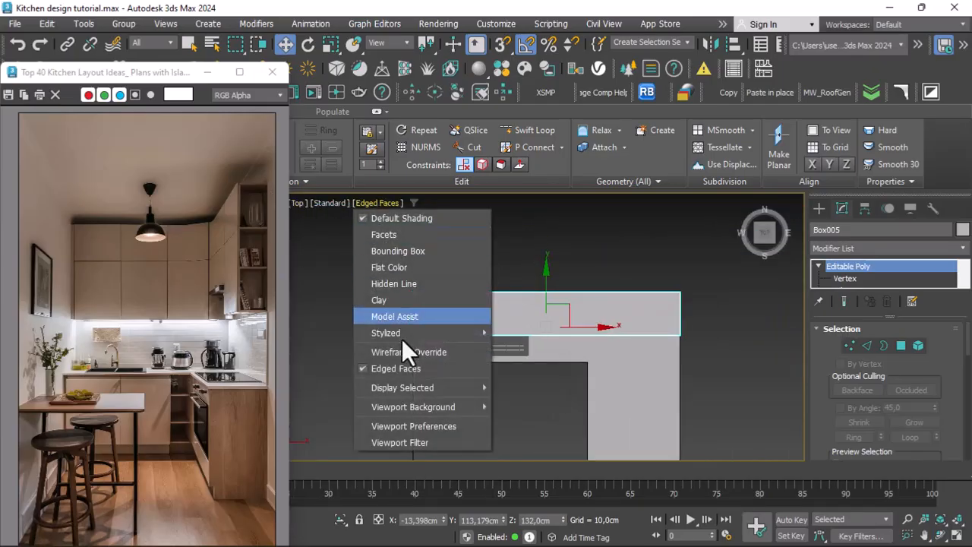
pyautogui.click(443, 349)
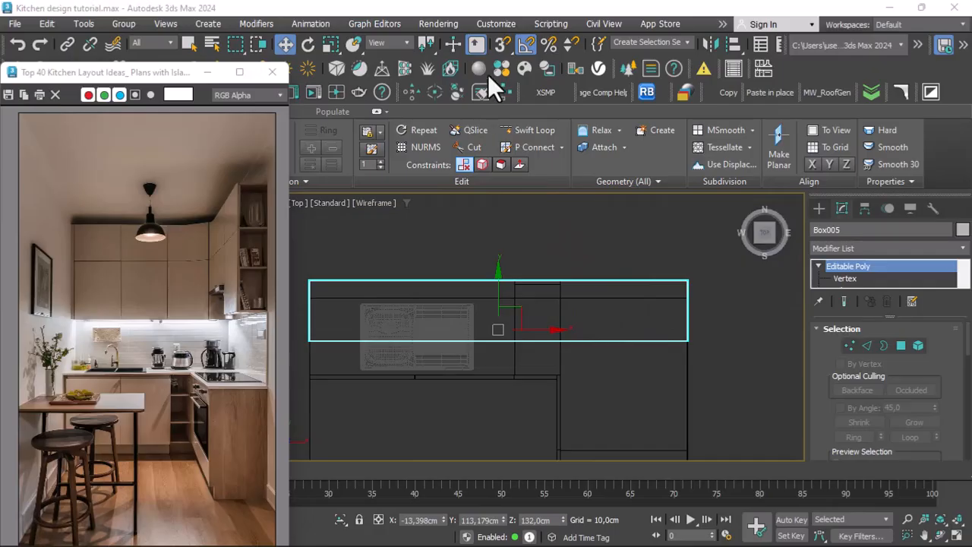
# Add a vertical edge loop with Swift Loop across the wall cabinet box, in line with the side base cabinets' inner edge.
pyautogui.click(528, 129)
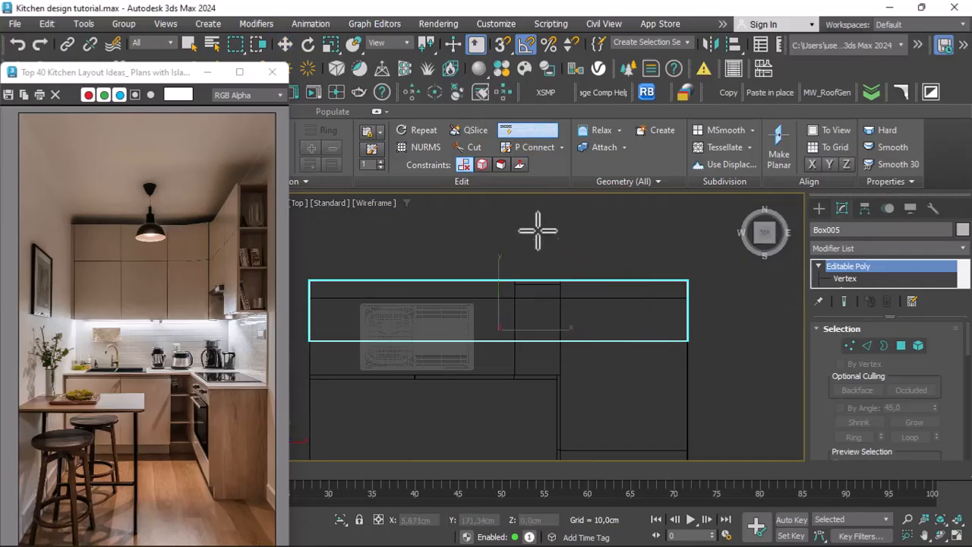
pyautogui.scroll(10, 559, 336)
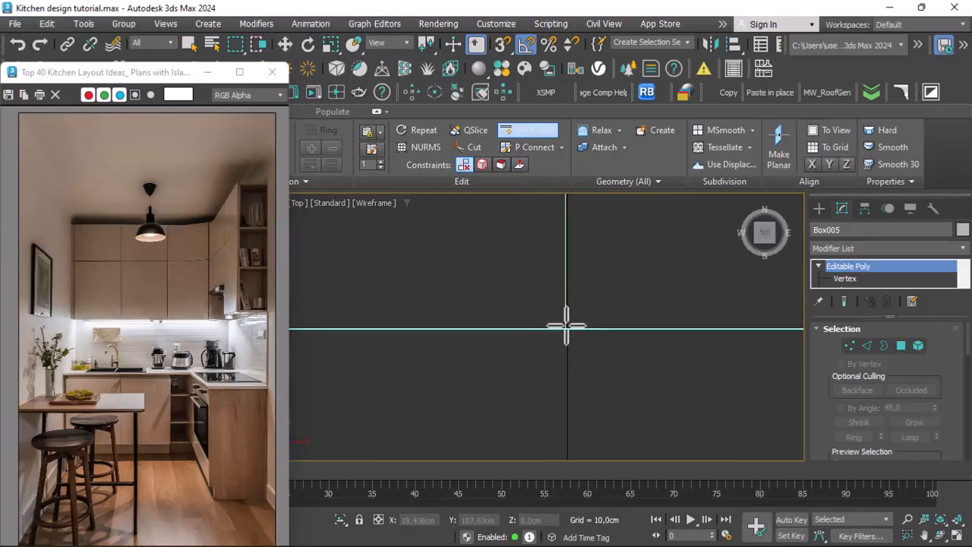
pyautogui.click(569, 328)
pyautogui.scroll(-8, 562, 332)
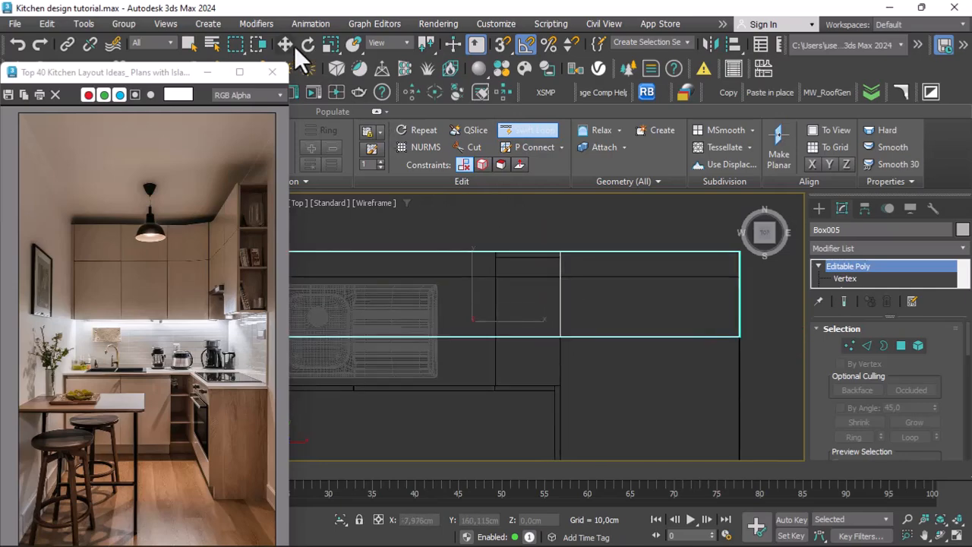
pyautogui.scroll(-3, 530, 257)
pyautogui.press('w')
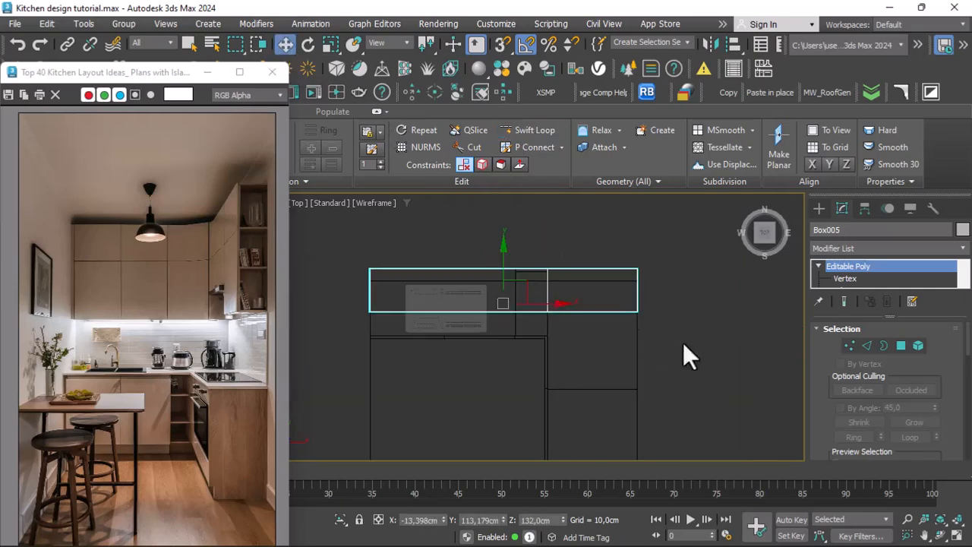
# Extrude the wall cabinet box's front polygon above the side base cabinets forward to start the second arm of the L.
pyautogui.click(942, 537)
pyautogui.moveTo(525, 348); pyautogui.dragTo(504, 247)
pyautogui.scroll(-5, 502, 282)
pyautogui.rightClick(503, 283)
pyautogui.scroll(3, 503, 283)
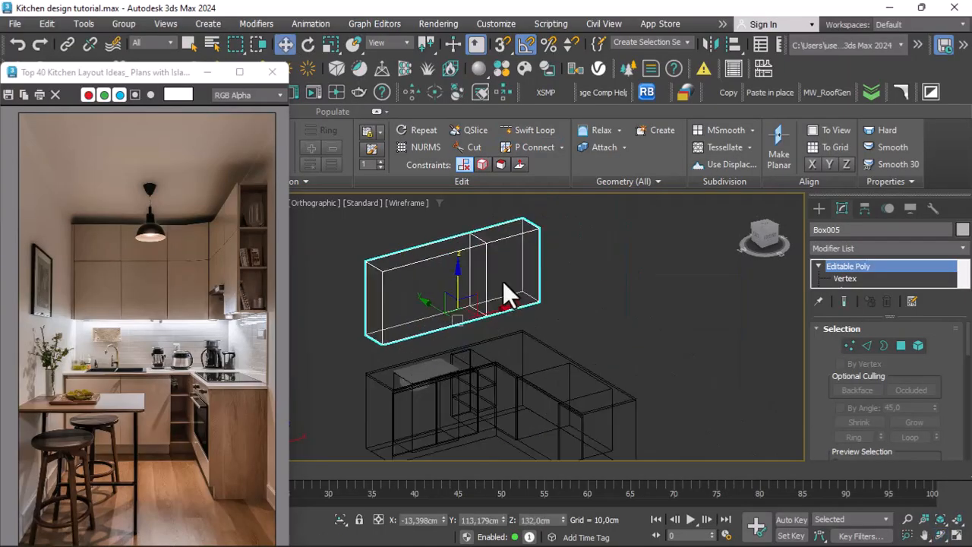
pyautogui.scroll(3, 503, 281)
pyautogui.click(896, 346)
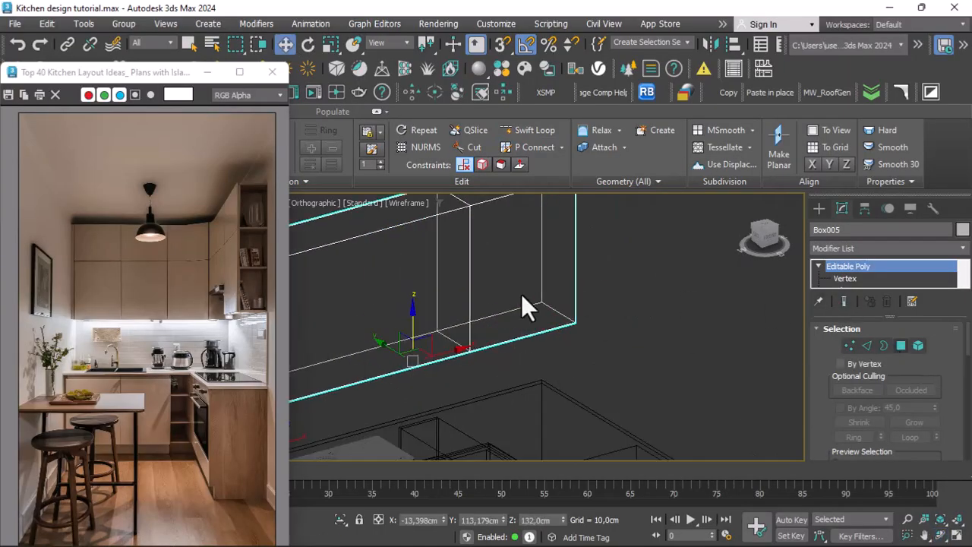
pyautogui.click(495, 257)
pyautogui.scroll(-4, 496, 257)
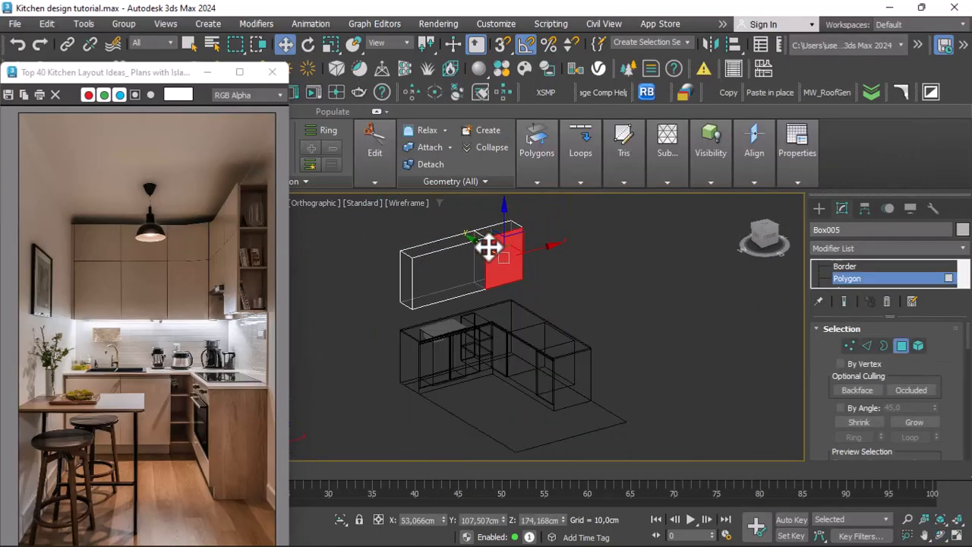
pyautogui.moveTo(488, 246); pyautogui.dragTo(554, 369)
# Turn on 3D snapping and extend the extruded face along Y to the end of the side base cabinets.
pyautogui.press('s')
pyautogui.scroll(3, 553, 369)
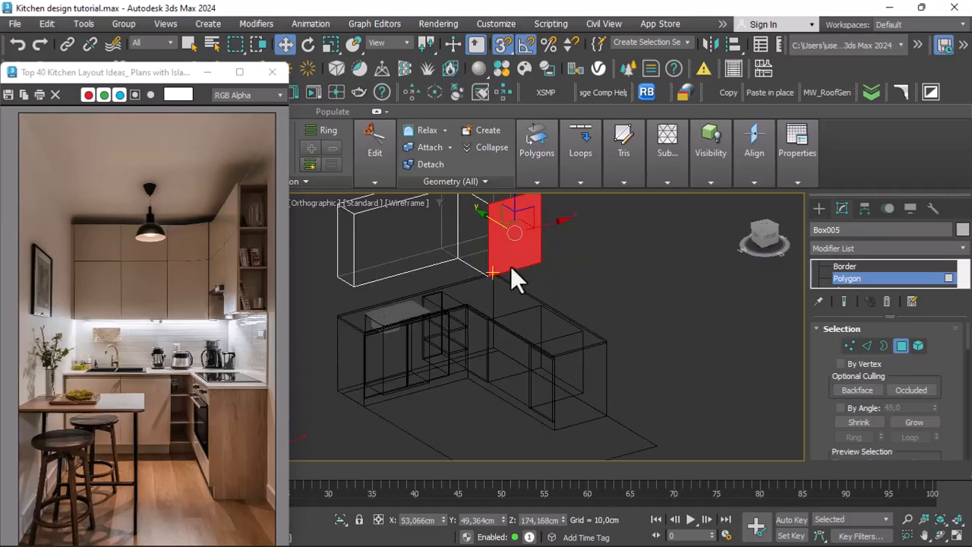
pyautogui.moveTo(483, 214); pyautogui.dragTo(615, 412)
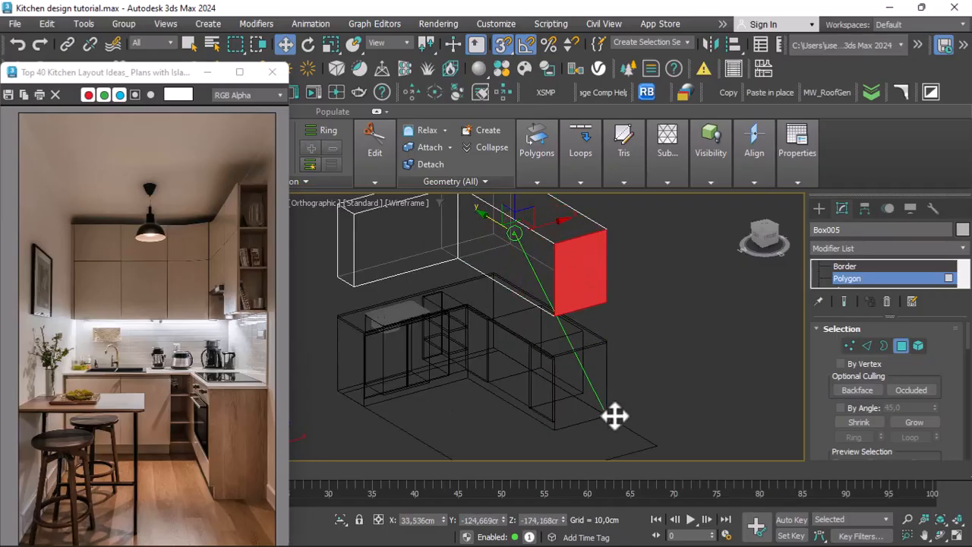
pyautogui.scroll(-3, 580, 362)
pyautogui.click(944, 278)
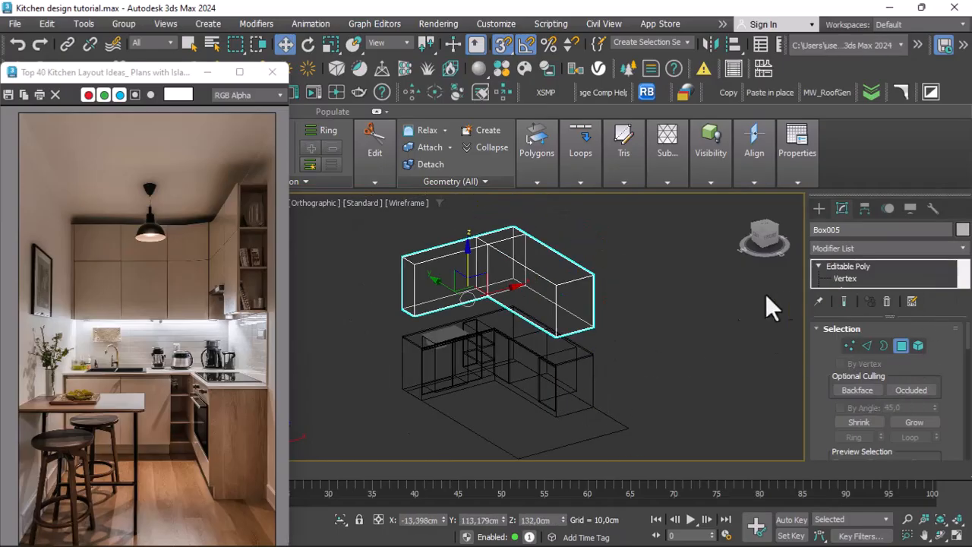
# In the Top view, narrow the side arm of the wall cabinet by moving its inner vertices to about X 49.8 cm.
pyautogui.click(334, 204)
pyautogui.click(332, 286)
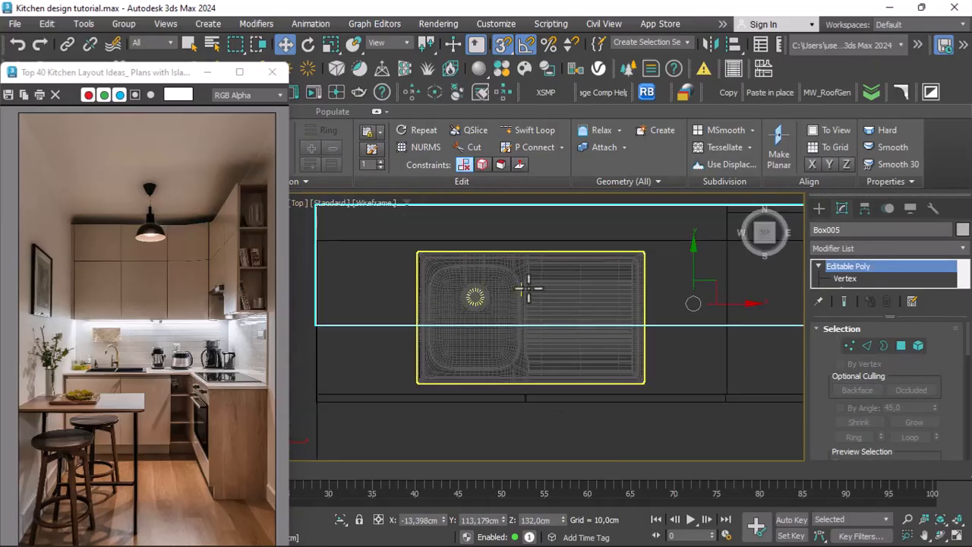
pyautogui.scroll(-4, 529, 289)
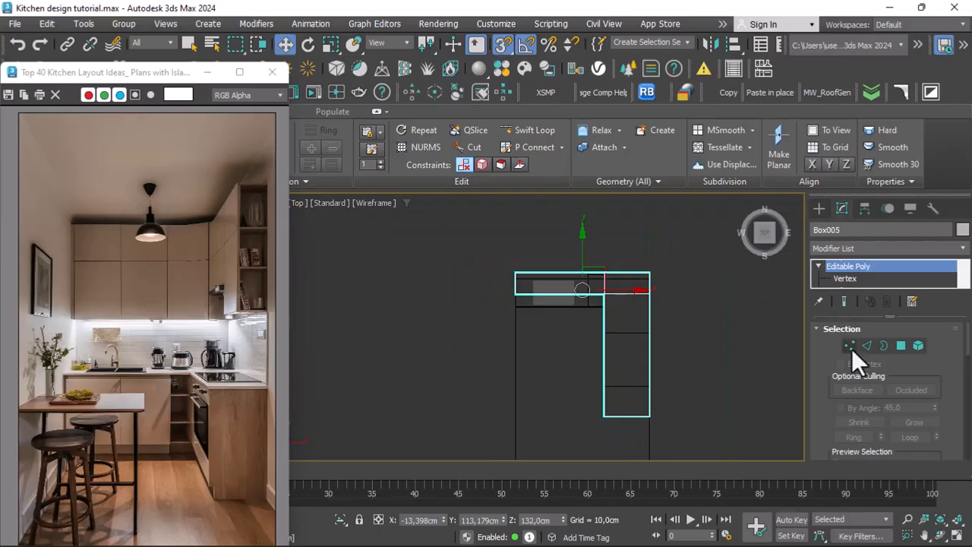
pyautogui.press('1')
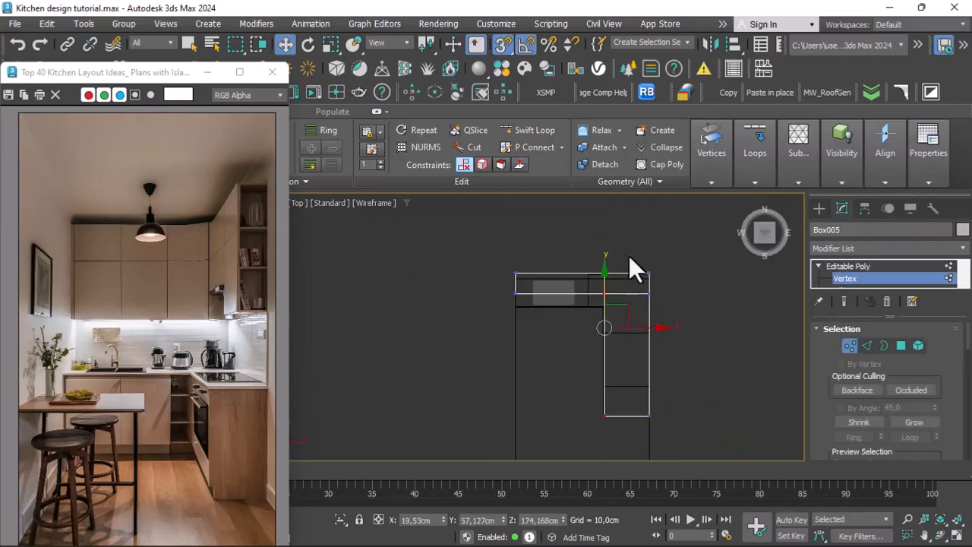
pyautogui.scroll(3, 639, 328)
pyautogui.moveTo(615, 327)
pyautogui.mouseDown()
pyautogui.moveTo(629, 332)
pyautogui.moveTo(609, 332)
pyautogui.mouseUp()
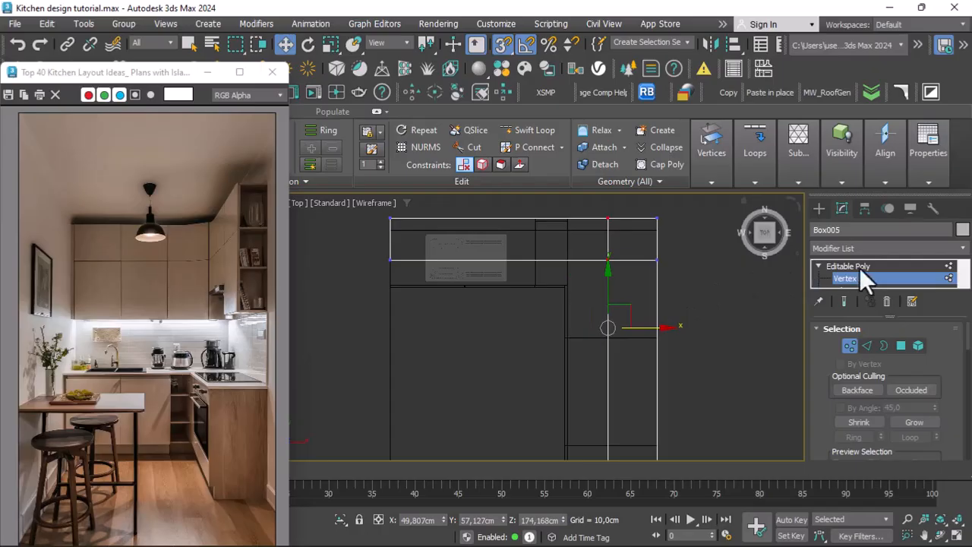
pyautogui.click(933, 279)
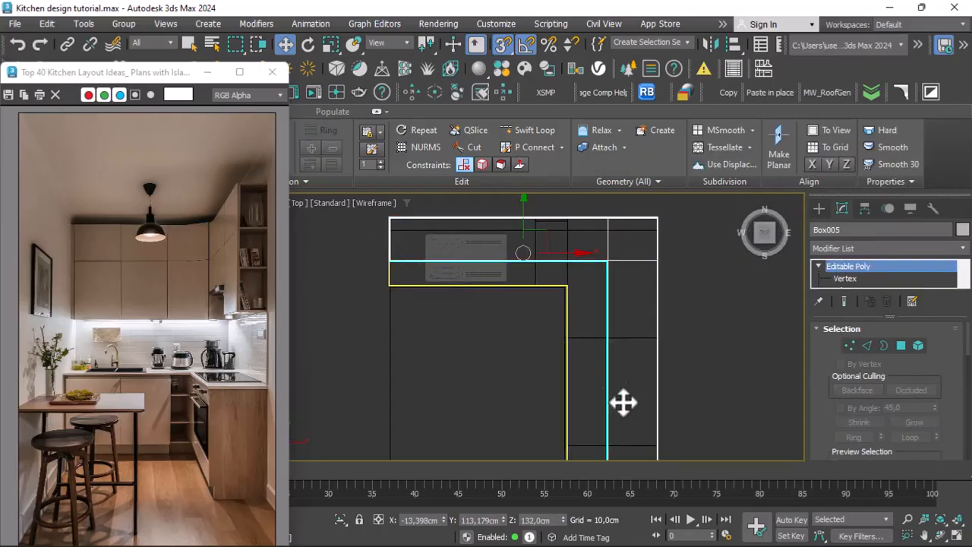
# Deselect the wall cabinet and shade the Top view with Edged Faces.
pyautogui.scroll(-4, 608, 365)
pyautogui.click(414, 223)
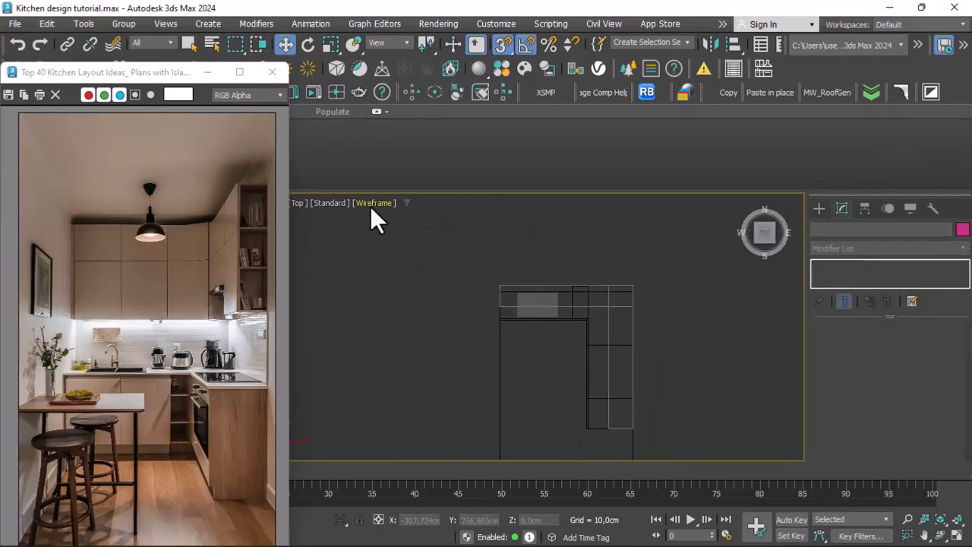
pyautogui.click(370, 207)
pyautogui.click(399, 221)
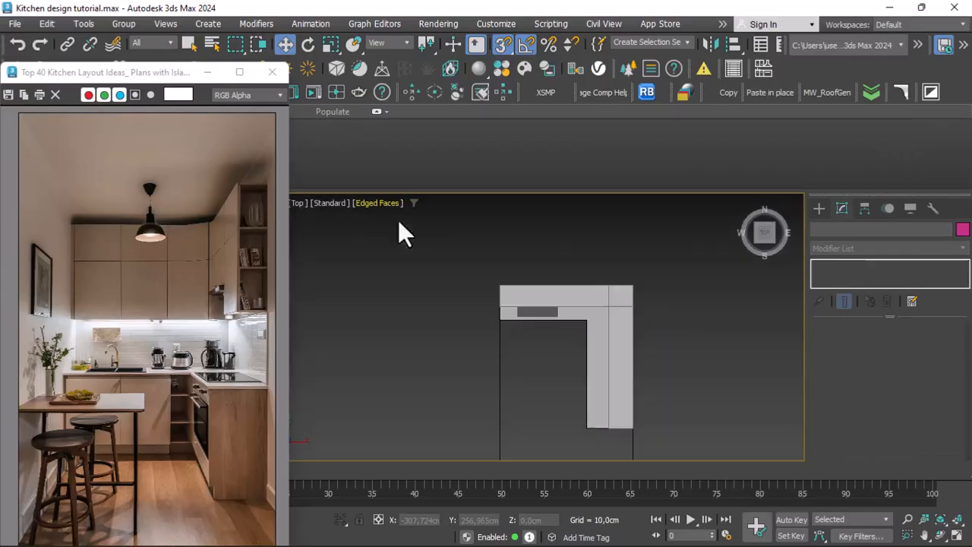
# Show the kitchen in an angled Perspective view from above the front and save the scene.
pyautogui.click(940, 535)
pyautogui.moveTo(560, 341); pyautogui.dragTo(606, 163)
pyautogui.scroll(-3, 552, 305)
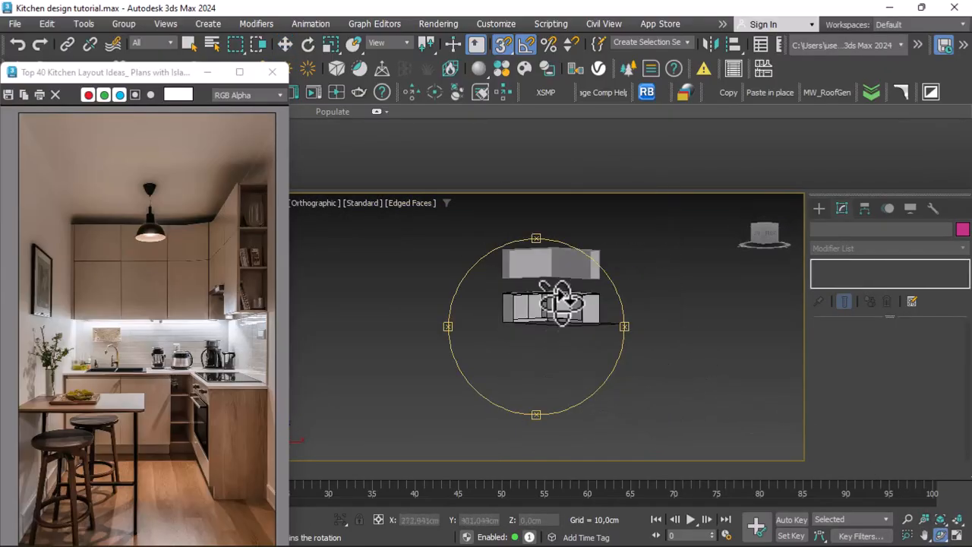
pyautogui.moveTo(552, 306); pyautogui.dragTo(502, 353, button='middle')
pyautogui.moveTo(527, 279); pyautogui.dragTo(551, 313)
pyautogui.scroll(5, 483, 415)
pyautogui.rightClick(501, 350)
pyautogui.scroll(-3, 500, 351)
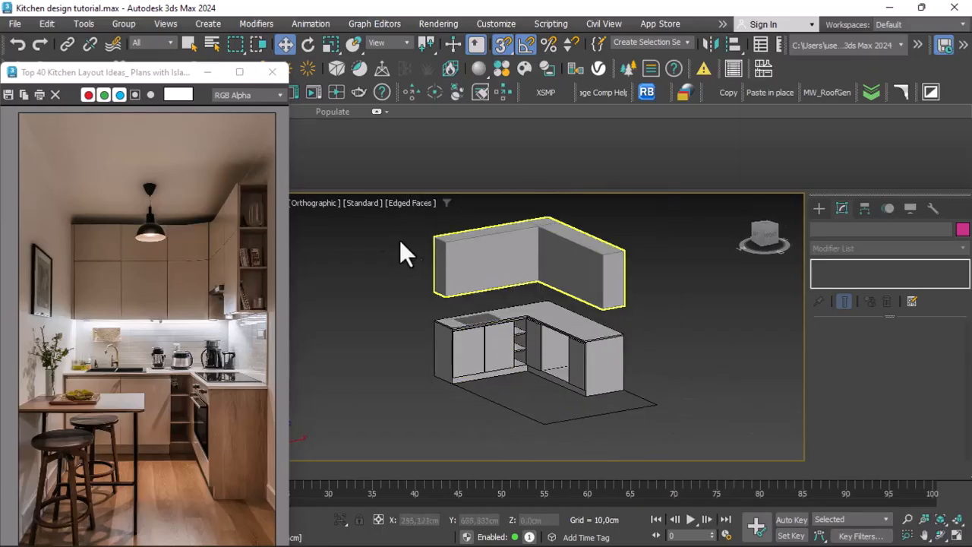
pyautogui.click(323, 203)
pyautogui.click(476, 268)
pyautogui.press('p')
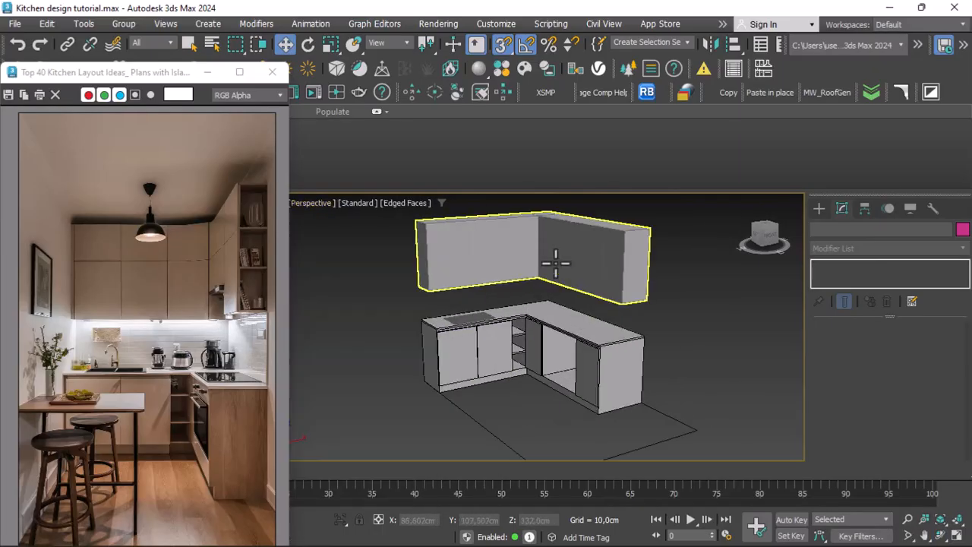
pyautogui.click(19, 21)
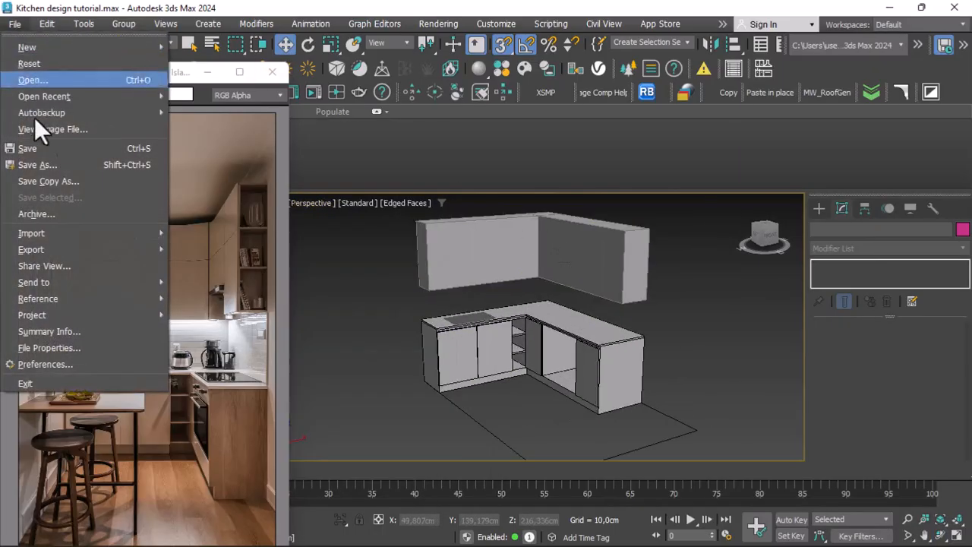
pyautogui.click(74, 146)
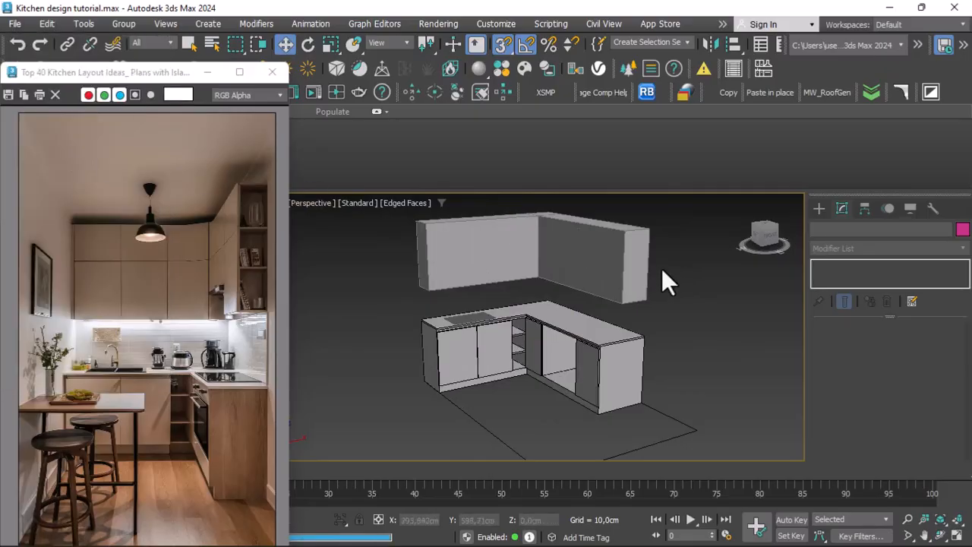
# In the Front view, draw a plane about 163 × 84 cm over the wall cabinet's front, excluding the end of the side arm.
pyautogui.click(624, 268)
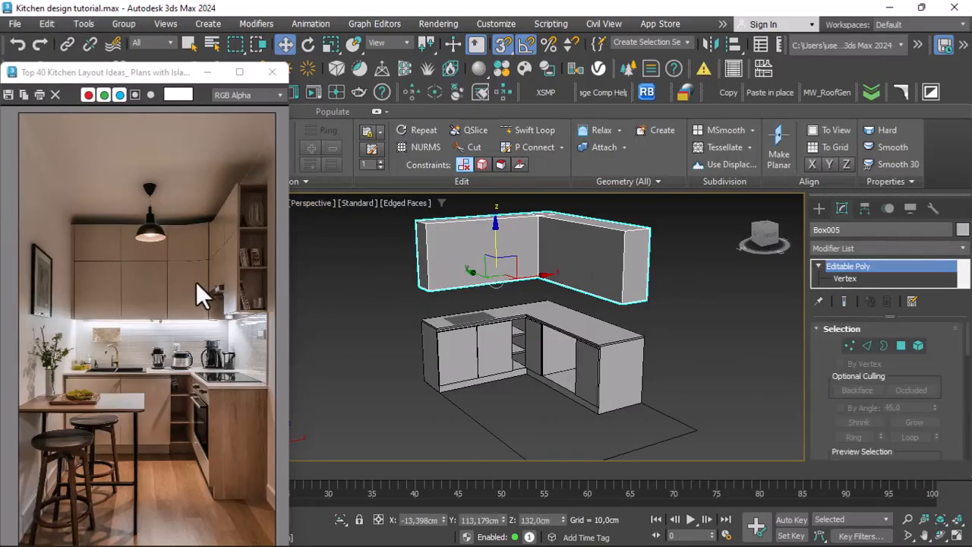
pyautogui.click(319, 203)
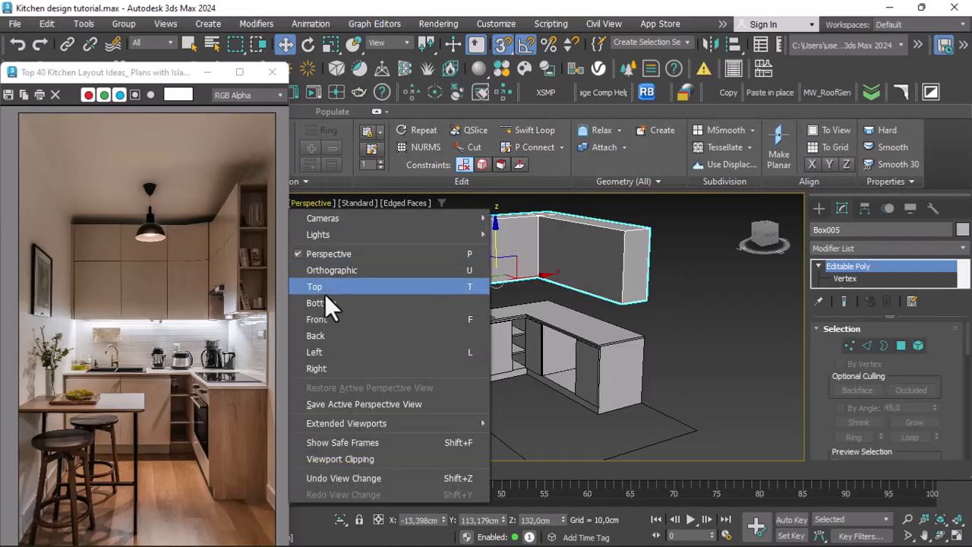
pyautogui.click(328, 317)
pyautogui.scroll(-5, 518, 345)
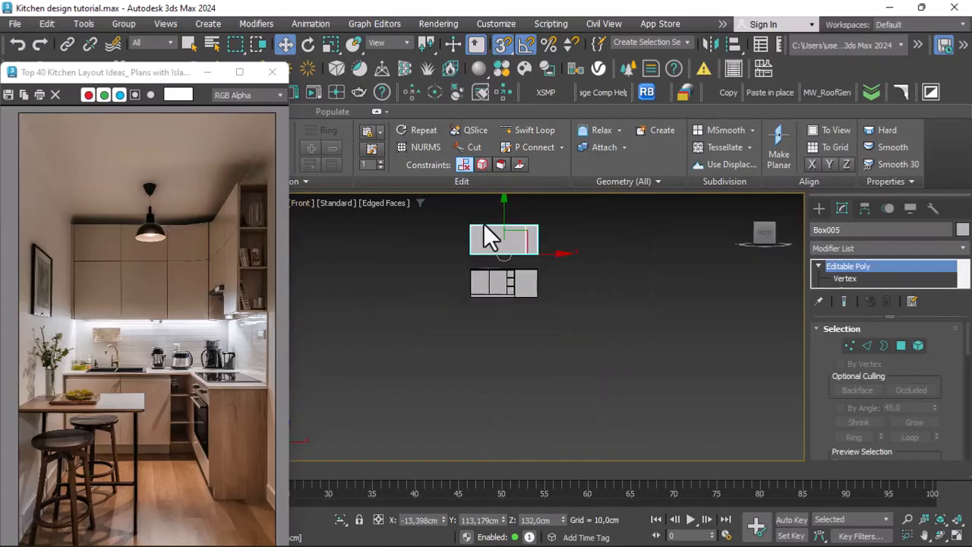
pyautogui.scroll(3, 483, 223)
pyautogui.click(820, 206)
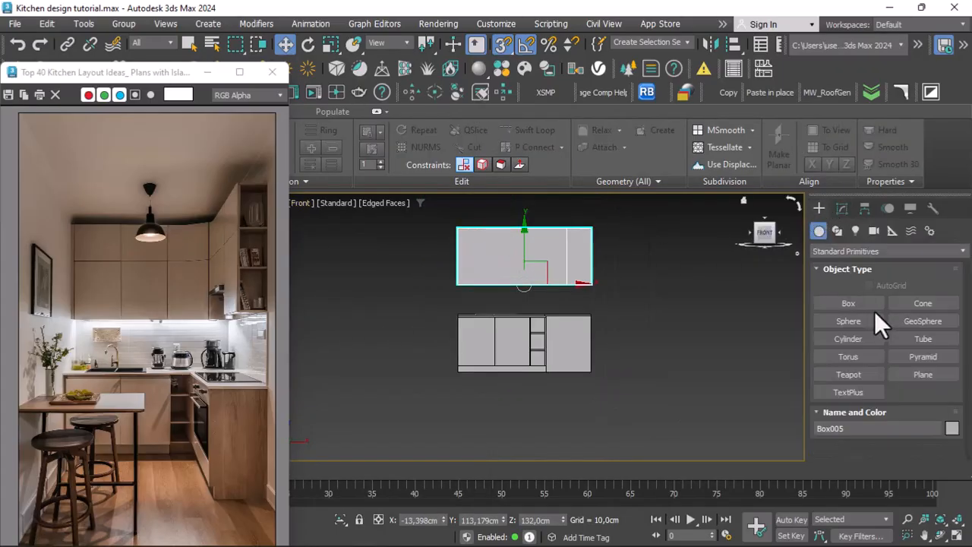
pyautogui.click(921, 375)
pyautogui.scroll(2, 540, 276)
pyautogui.scroll(-1, 509, 275)
pyautogui.scroll(1, 553, 228)
pyautogui.moveTo(554, 256); pyautogui.dragTo(425, 321)
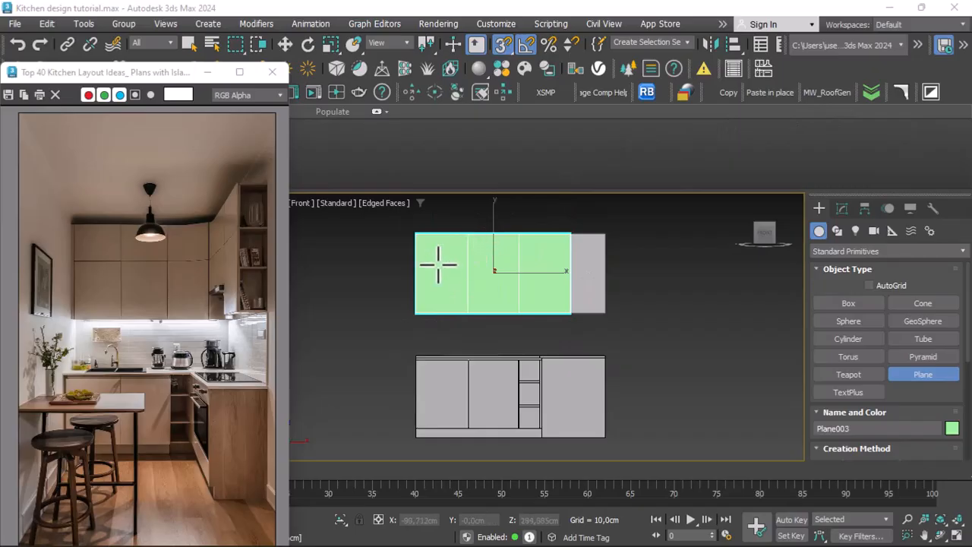
pyautogui.scroll(2, 441, 266)
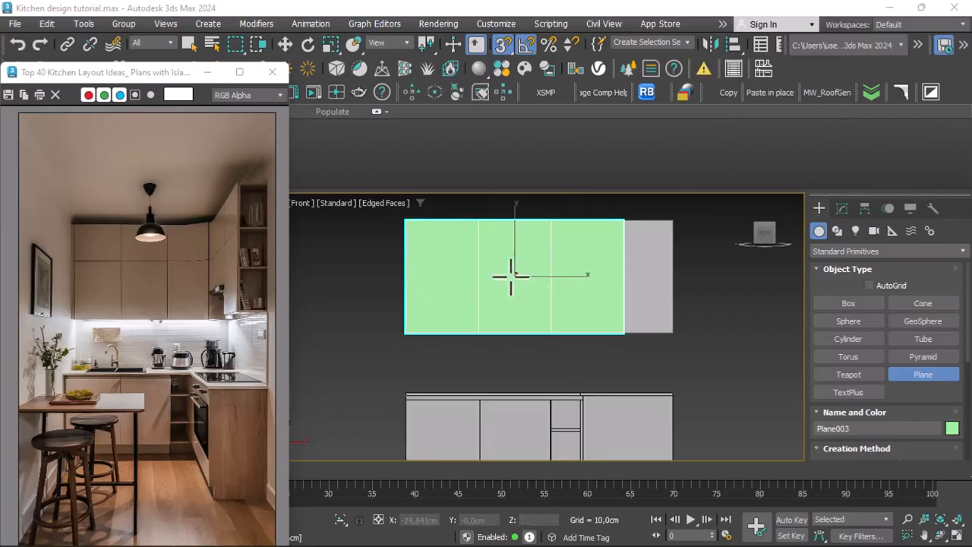
# Set the plane's length segments to 2 and convert it to an Editable Poly.
pyautogui.click(285, 46)
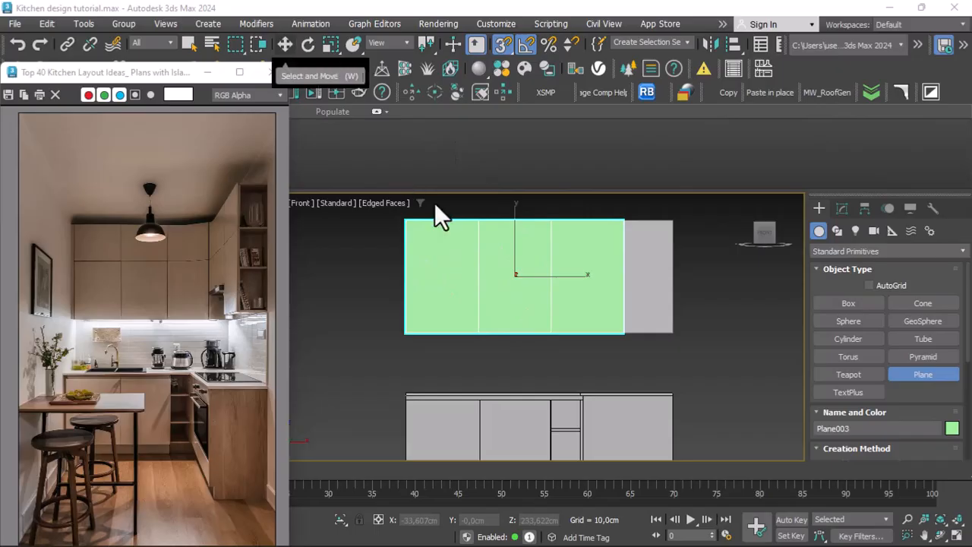
pyautogui.click(839, 208)
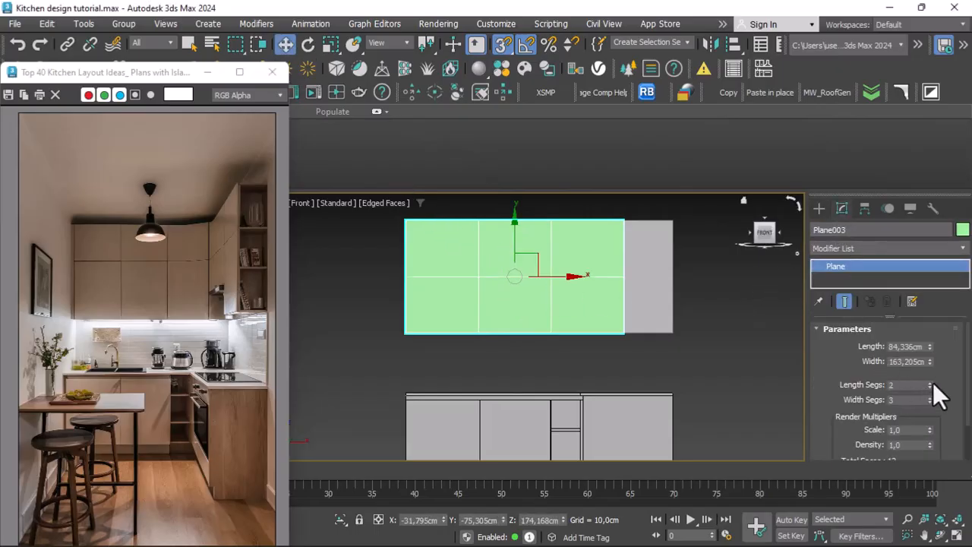
pyautogui.rightClick(562, 298)
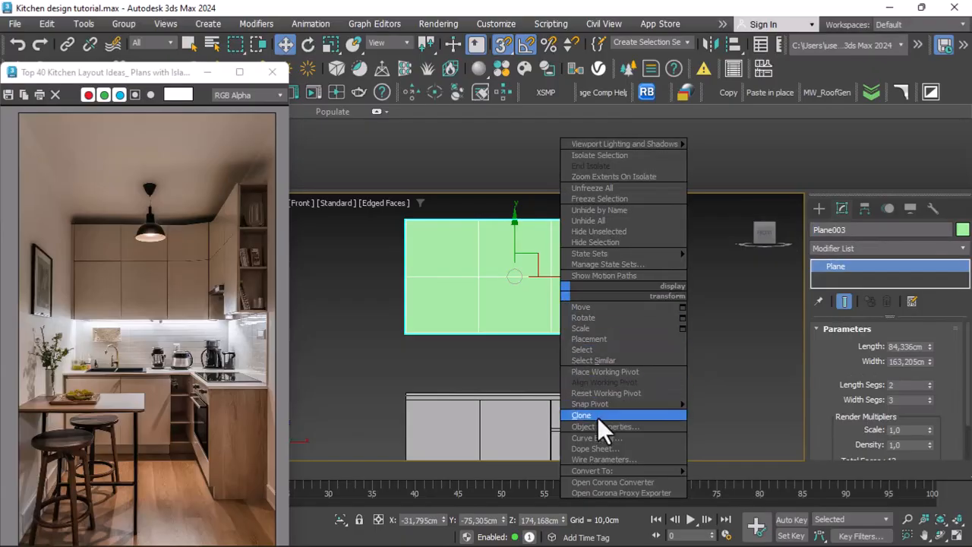
pyautogui.moveTo(639, 470)
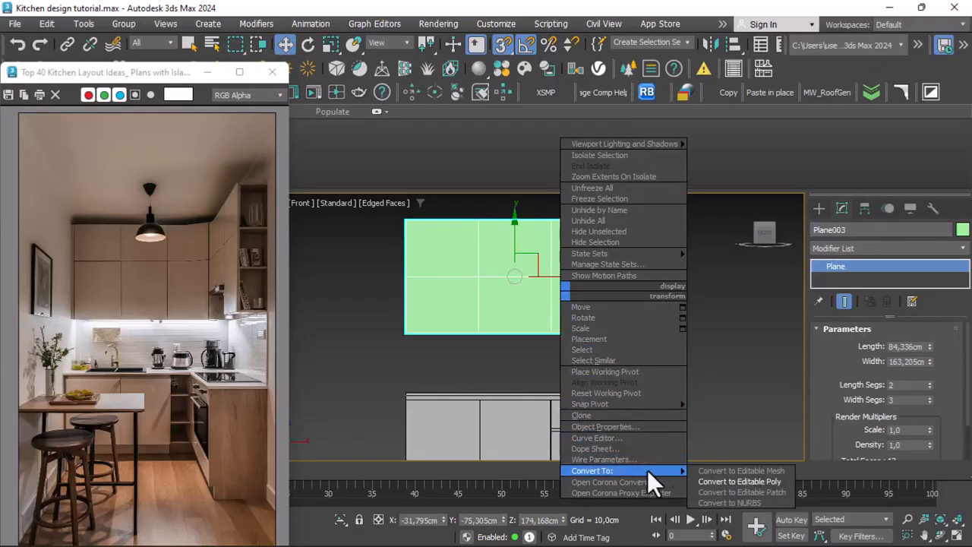
pyautogui.click(750, 482)
# Move the plane's middle row of vertices up to about Z 189.1 cm to make the upper doors shorter.
pyautogui.click(818, 266)
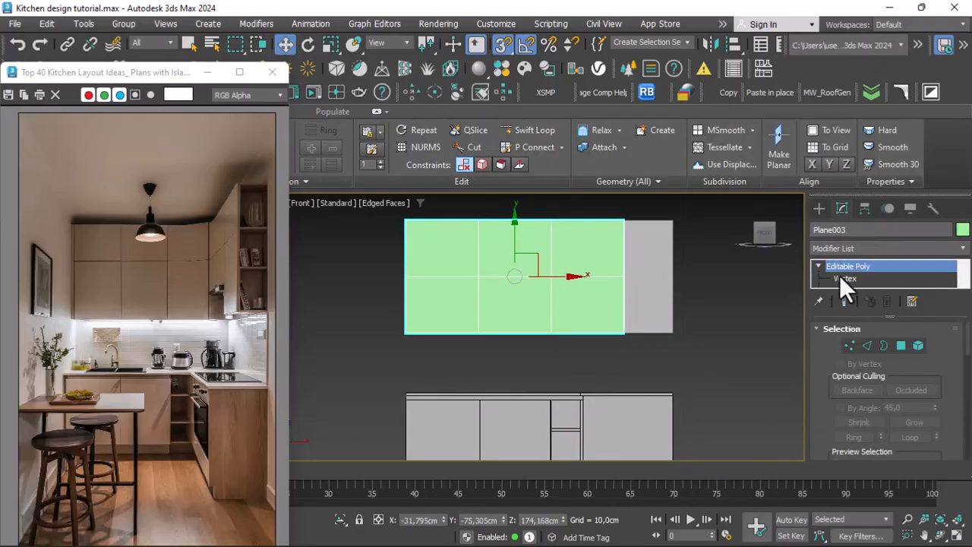
pyautogui.click(839, 278)
pyautogui.moveTo(629, 287); pyautogui.dragTo(630, 289)
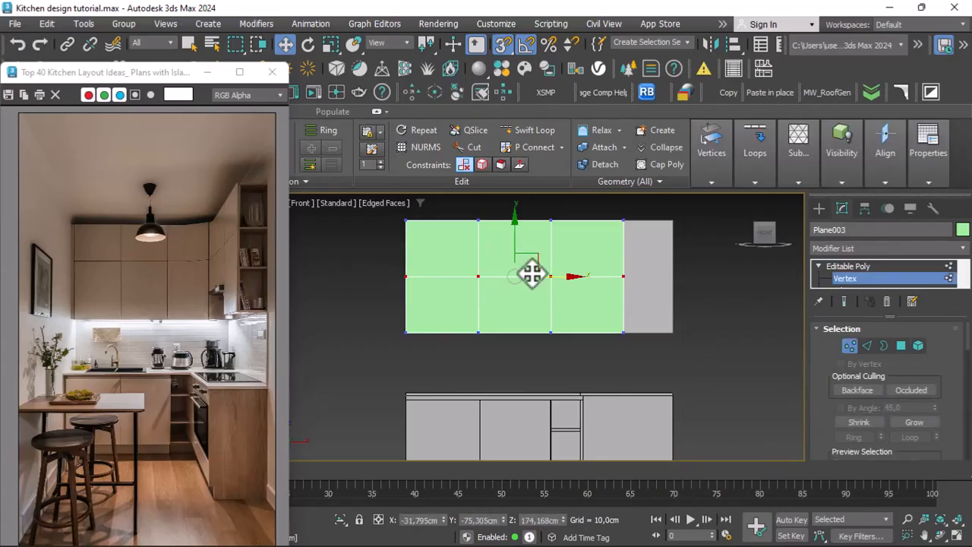
pyautogui.scroll(3, 532, 271)
pyautogui.moveTo(508, 275); pyautogui.dragTo(483, 253)
pyautogui.scroll(-3, 487, 282)
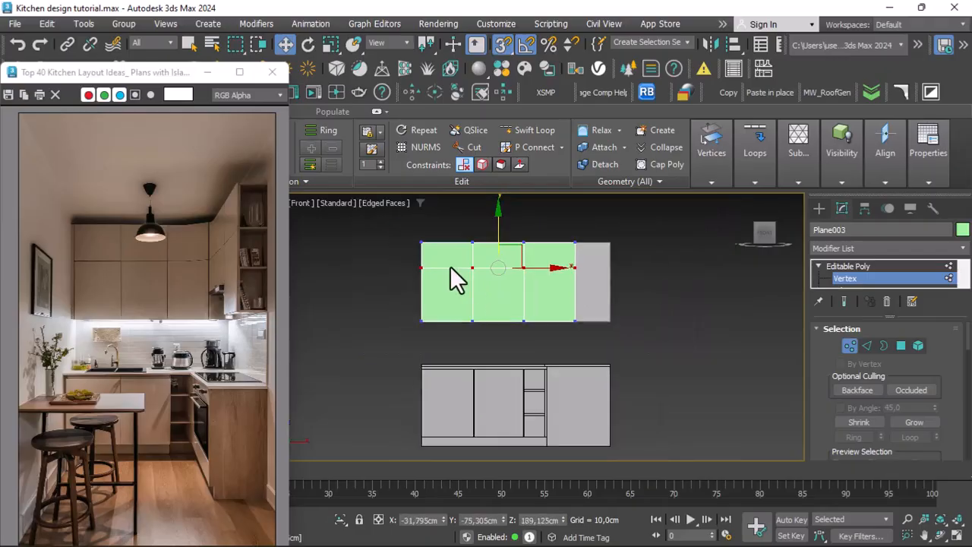
# Fine-tune the door plane's middle row of vertices to a height of about Z 188.7 cm.
pyautogui.scroll(3, 494, 251)
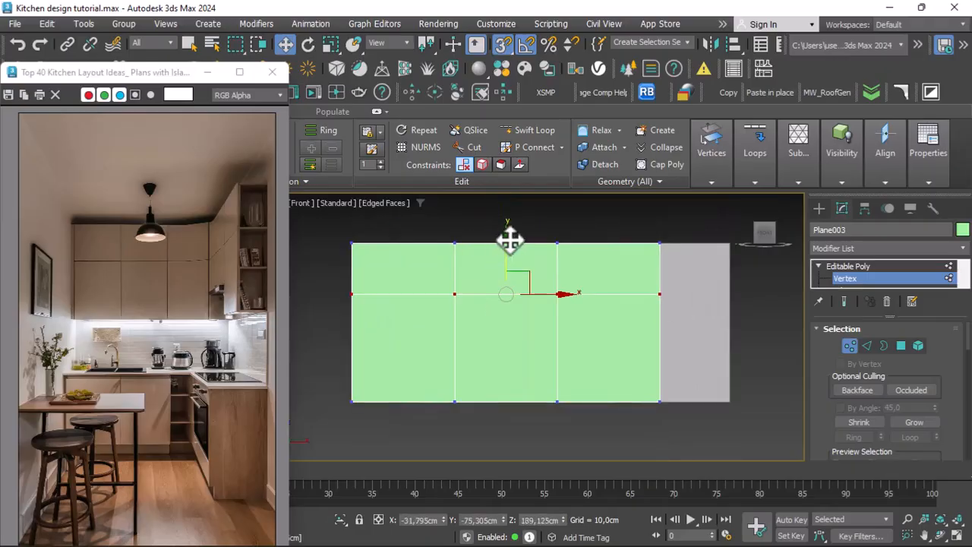
pyautogui.moveTo(501, 248); pyautogui.dragTo(472, 296)
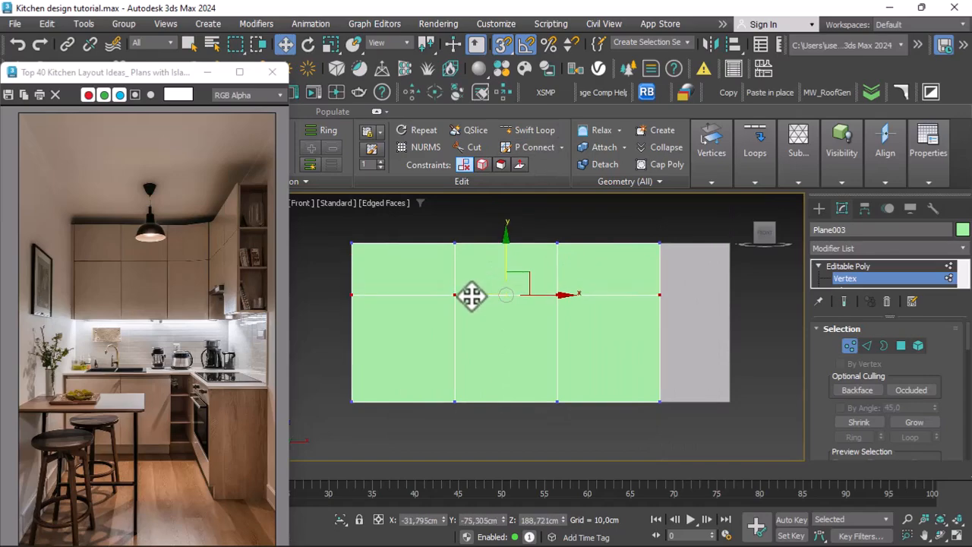
pyautogui.scroll(-3, 531, 300)
# Extrude all the inner dividing edges of the door plane 10 cm with a 0.2 cm width, and delete the extruded ridges to leave gaps.
pyautogui.click(867, 346)
pyautogui.scroll(1, 539, 334)
pyautogui.click(544, 327)
pyautogui.keyDown('ctrl'); pyautogui.click(472, 310); pyautogui.keyUp('ctrl')
pyautogui.keyDown('ctrl'); pyautogui.click(488, 282); pyautogui.keyUp('ctrl')
pyautogui.keyDown('ctrl'); pyautogui.click(456, 281); pyautogui.keyUp('ctrl')
pyautogui.keyDown('ctrl'); pyautogui.click(472, 271); pyautogui.keyUp('ctrl')
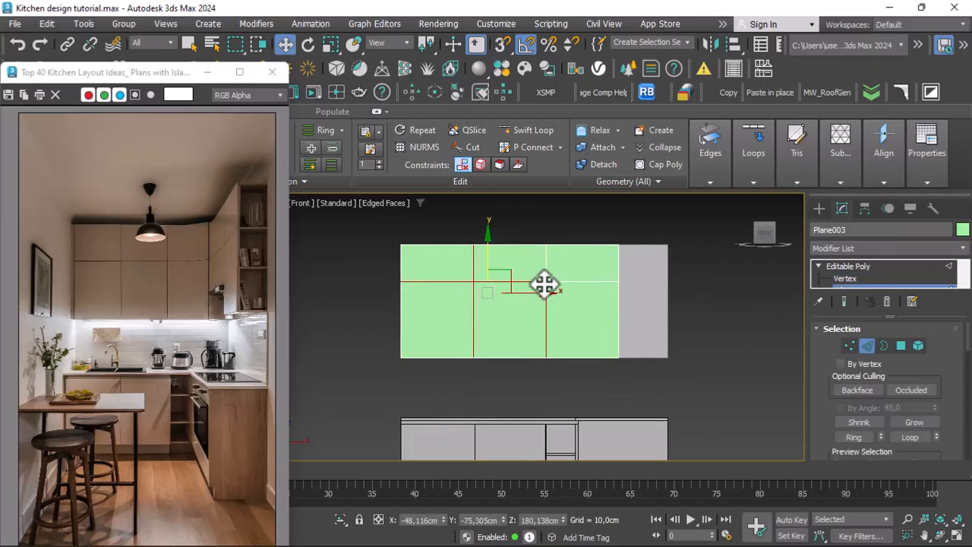
pyautogui.keyDown('ctrl'); pyautogui.click(560, 280); pyautogui.keyUp('ctrl')
pyautogui.keyDown('ctrl'); pyautogui.click(548, 268); pyautogui.keyUp('ctrl')
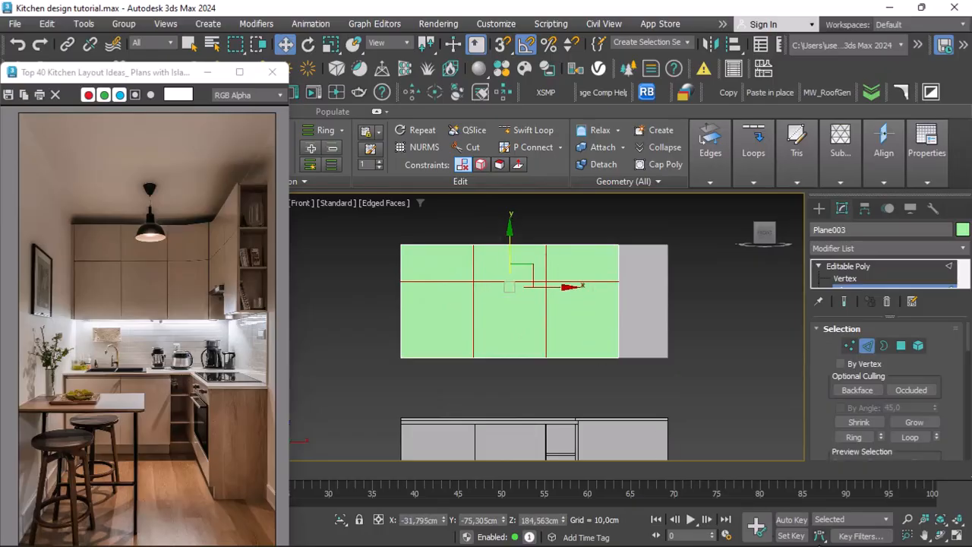
pyautogui.click(941, 536)
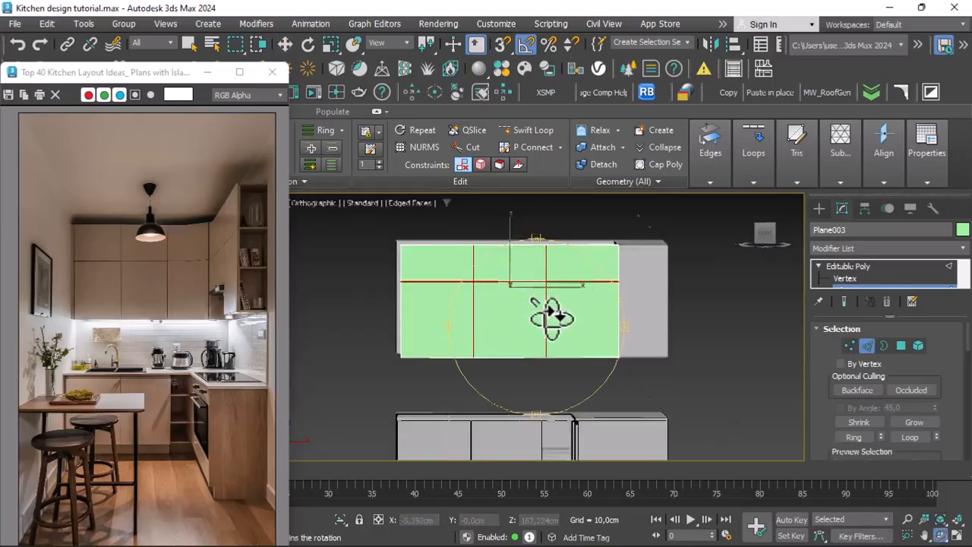
pyautogui.moveTo(544, 309); pyautogui.dragTo(597, 348)
pyautogui.rightClick(596, 348)
pyautogui.scroll(2, 597, 348)
pyautogui.scroll(-4, 569, 339)
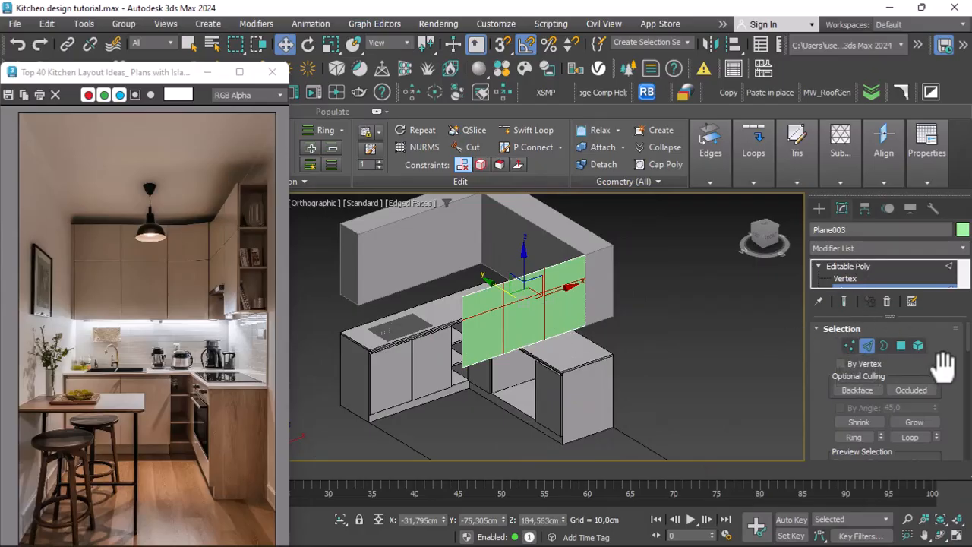
pyautogui.scroll(-5, 942, 354)
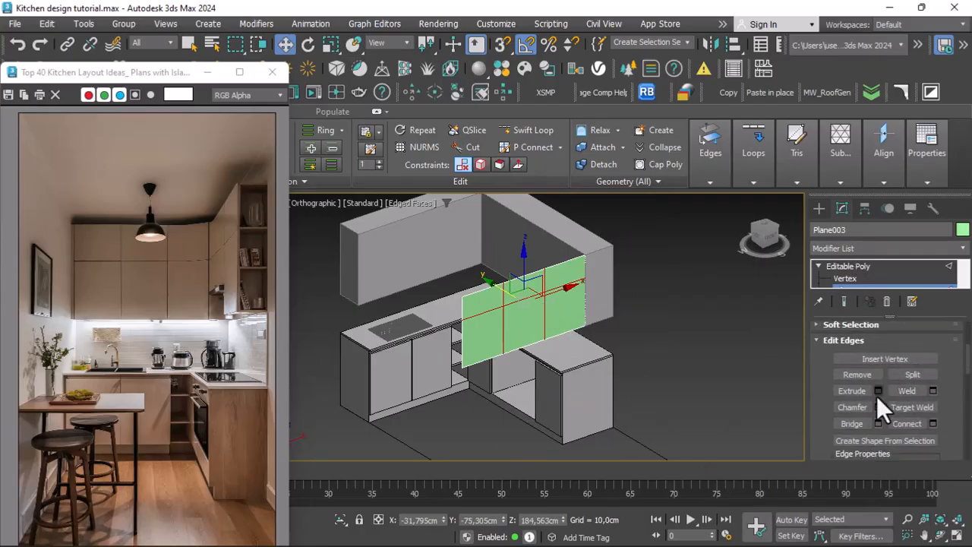
pyautogui.click(878, 392)
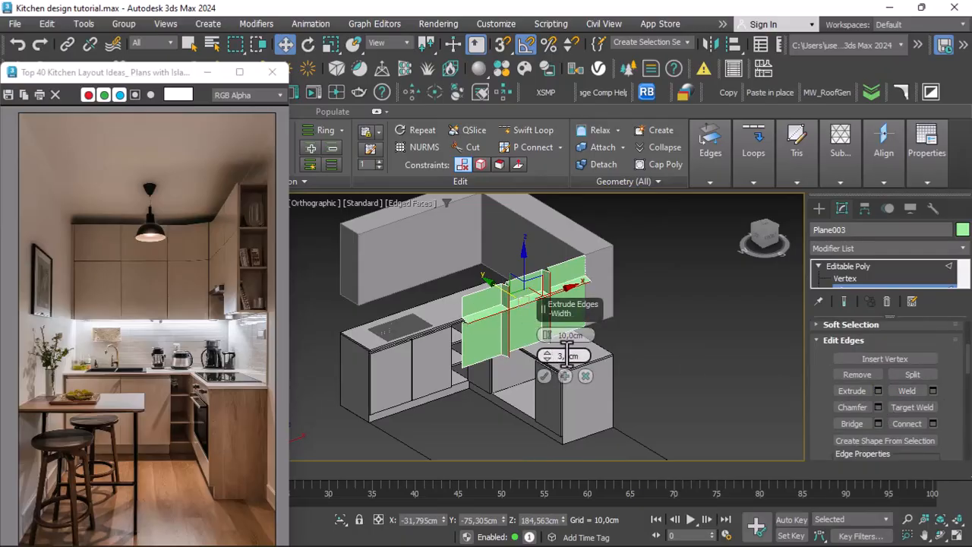
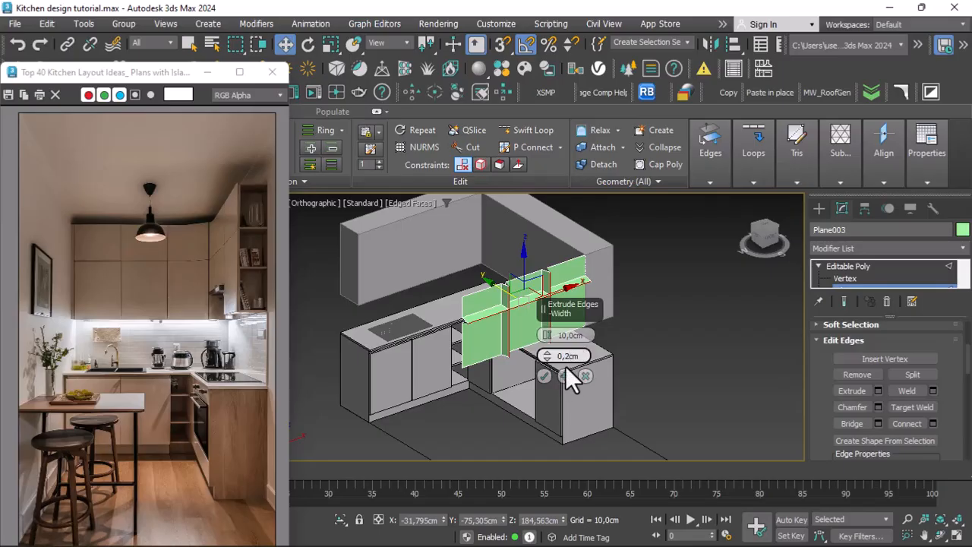
pyautogui.press('Return')
pyautogui.click(543, 375)
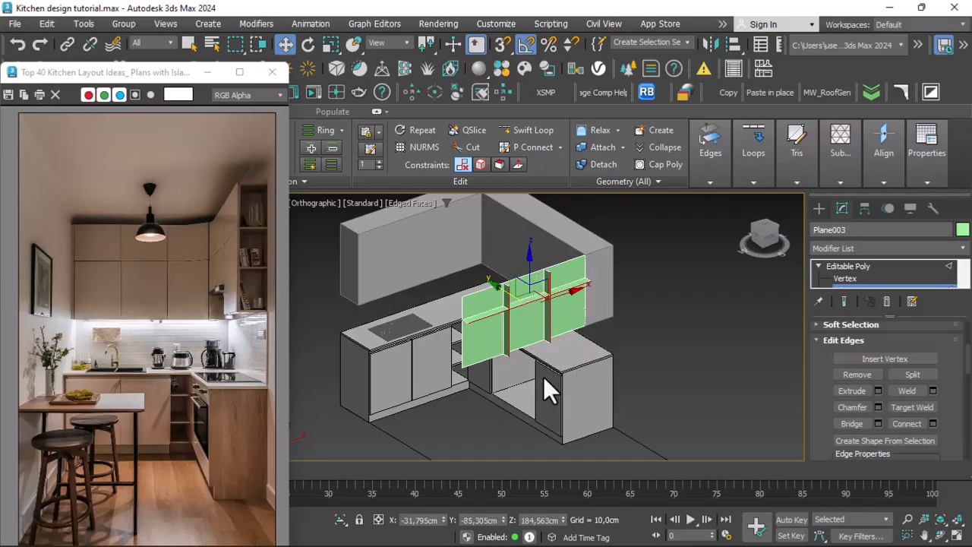
pyautogui.press('z')
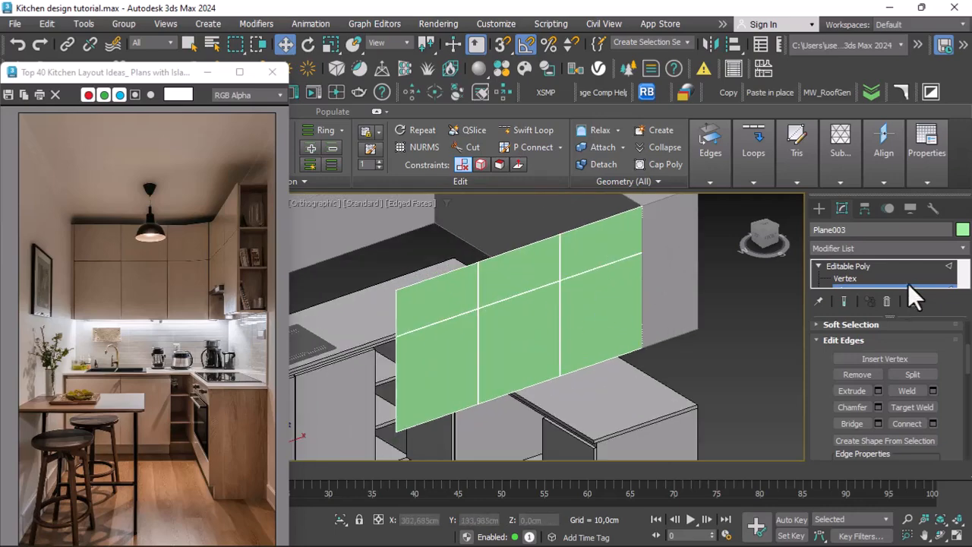
# Add a Shell modifier with a 2 cm outer amount to the door plane to give the doors thickness.
pyautogui.scroll(-2, 708, 305)
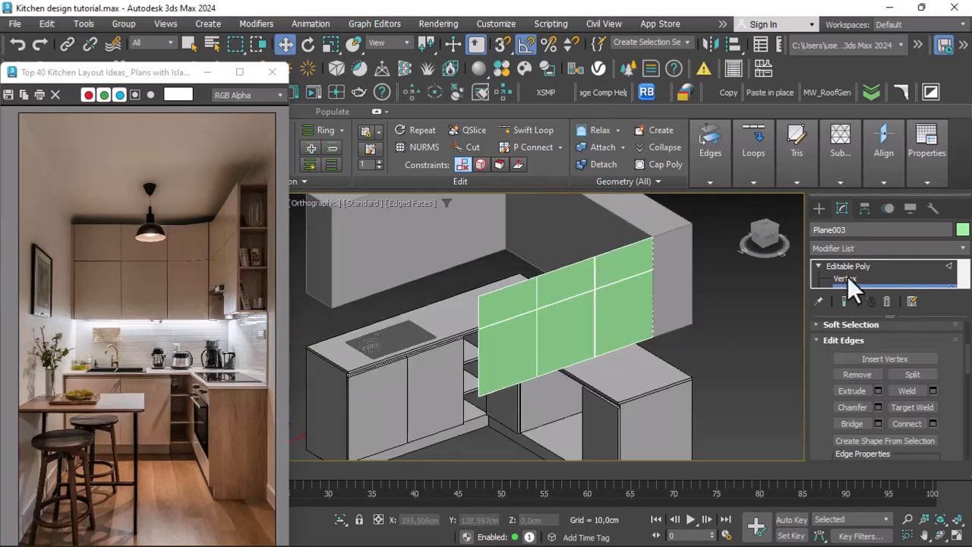
pyautogui.click(873, 266)
pyautogui.click(863, 248)
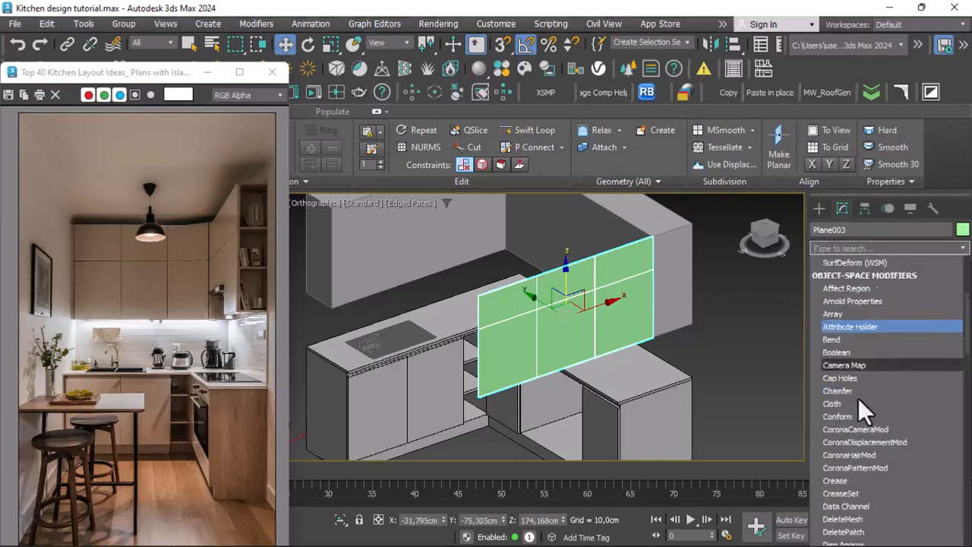
pyautogui.scroll(-14, 847, 472)
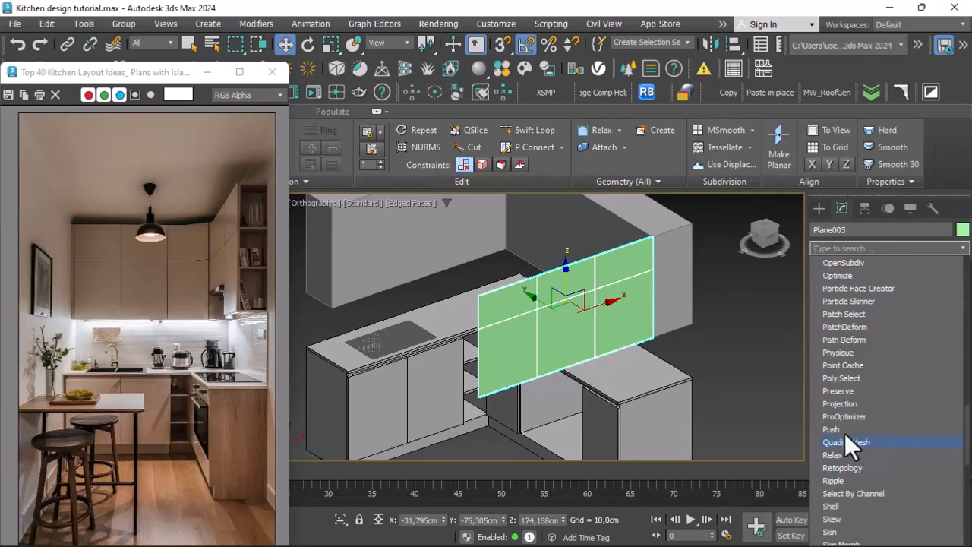
pyautogui.scroll(-1, 843, 419)
pyautogui.click(845, 428)
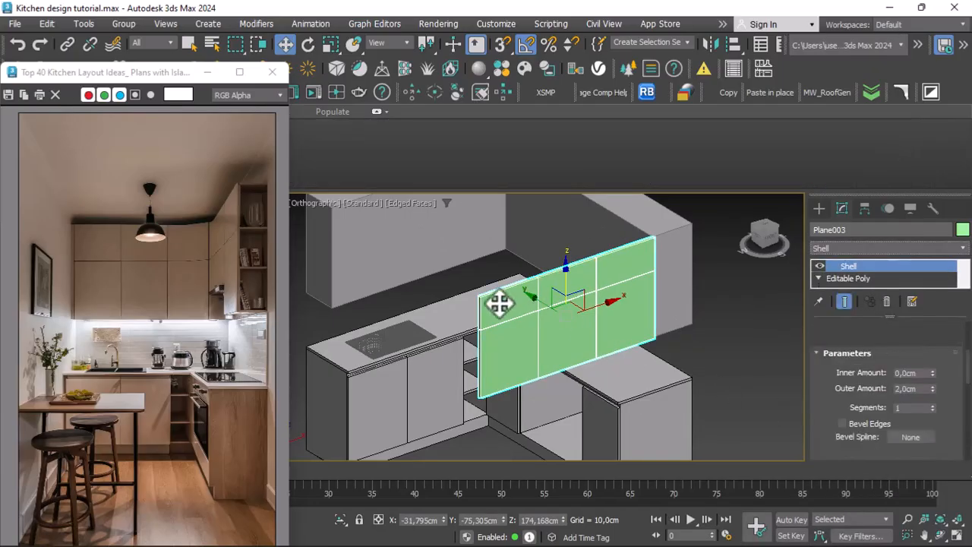
pyautogui.scroll(5, 492, 299)
pyautogui.scroll(-4, 492, 299)
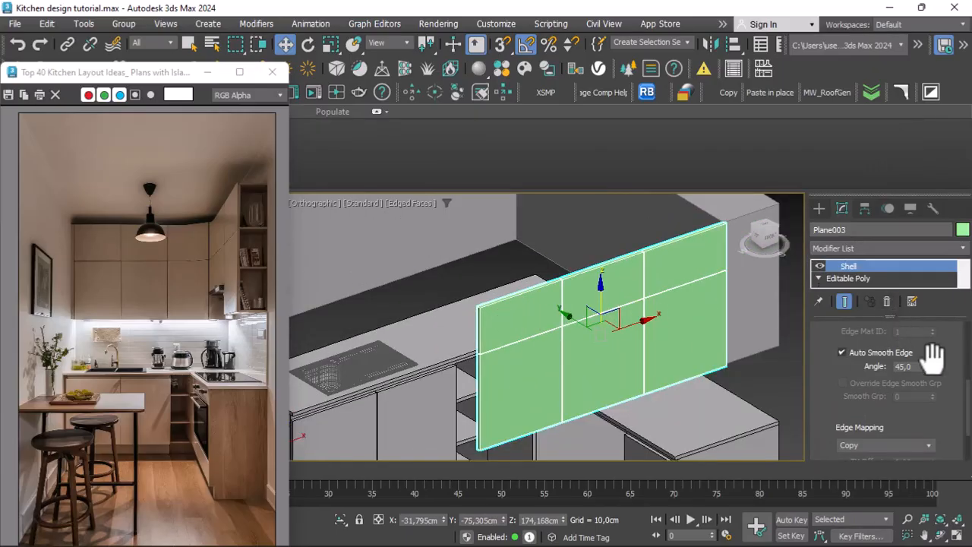
pyautogui.scroll(5, 941, 372)
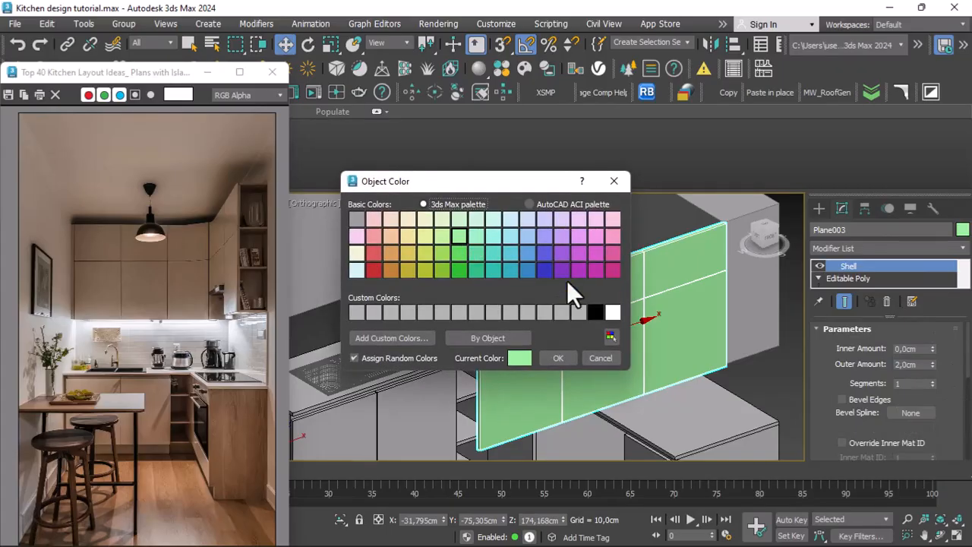
# Set the door panels' object color to black and assign them the grey Physical Material #25.
pyautogui.click(560, 356)
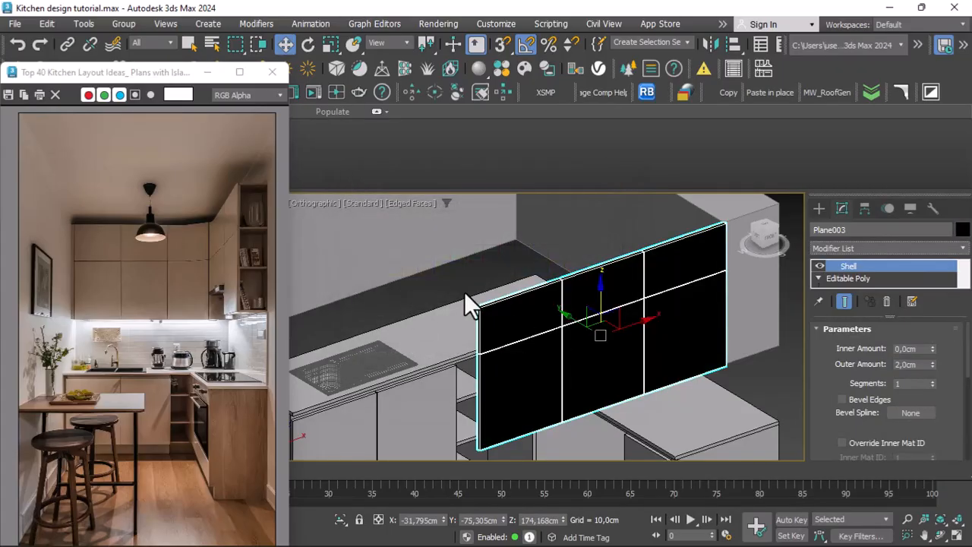
pyautogui.click(481, 254)
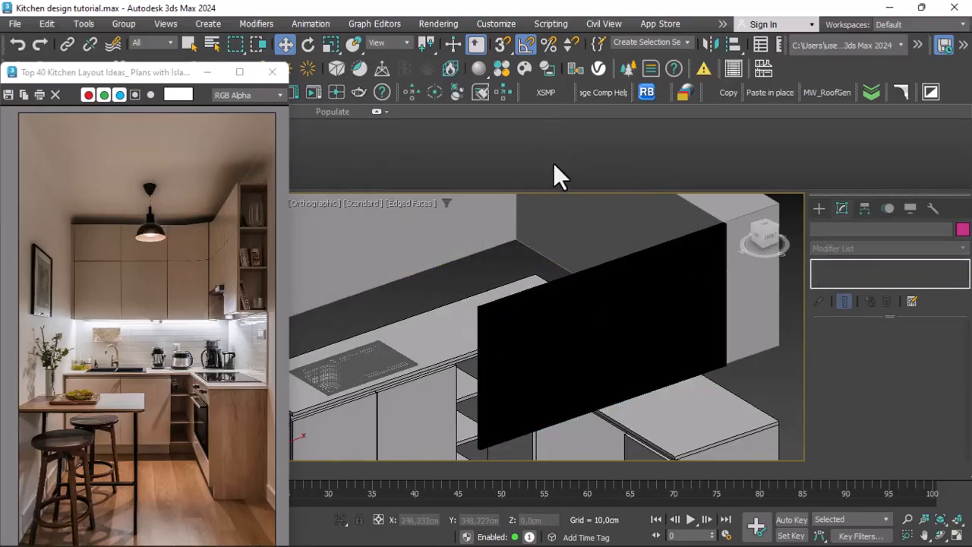
pyautogui.click(597, 322)
pyautogui.press('m')
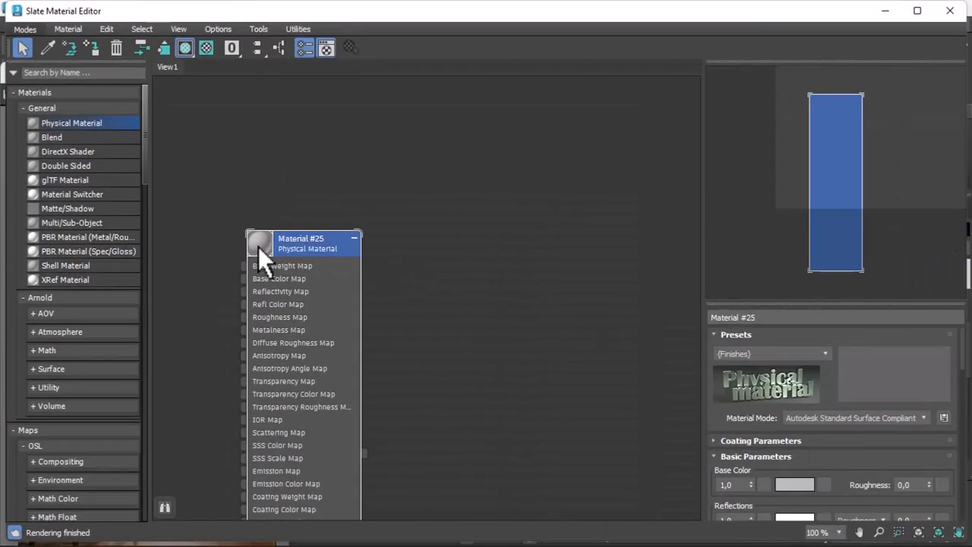
pyautogui.click(887, 11)
# Move the door panels back along Y toward the wall cabinet's front, to about Y 46.5 cm.
pyautogui.scroll(-3, 625, 304)
pyautogui.moveTo(600, 297); pyautogui.dragTo(495, 236)
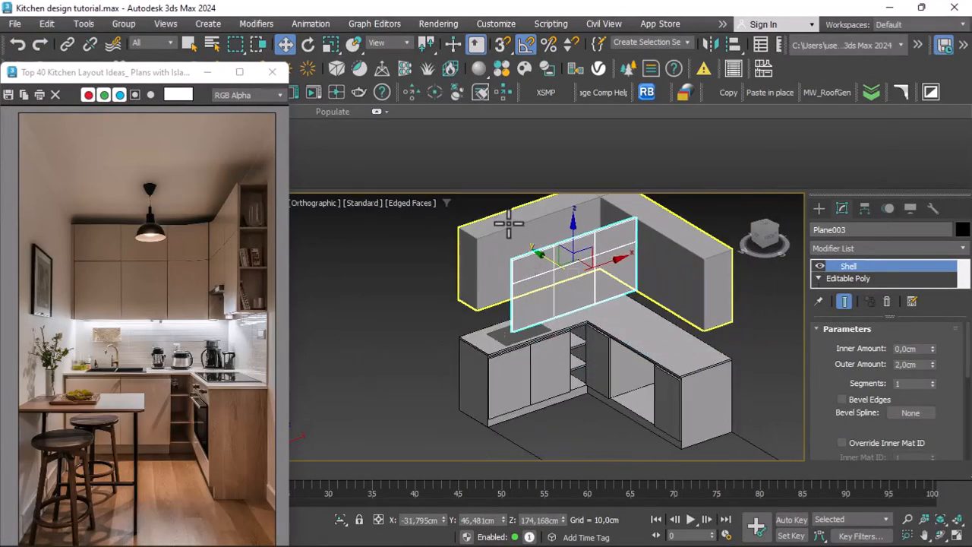
pyautogui.scroll(2, 508, 223)
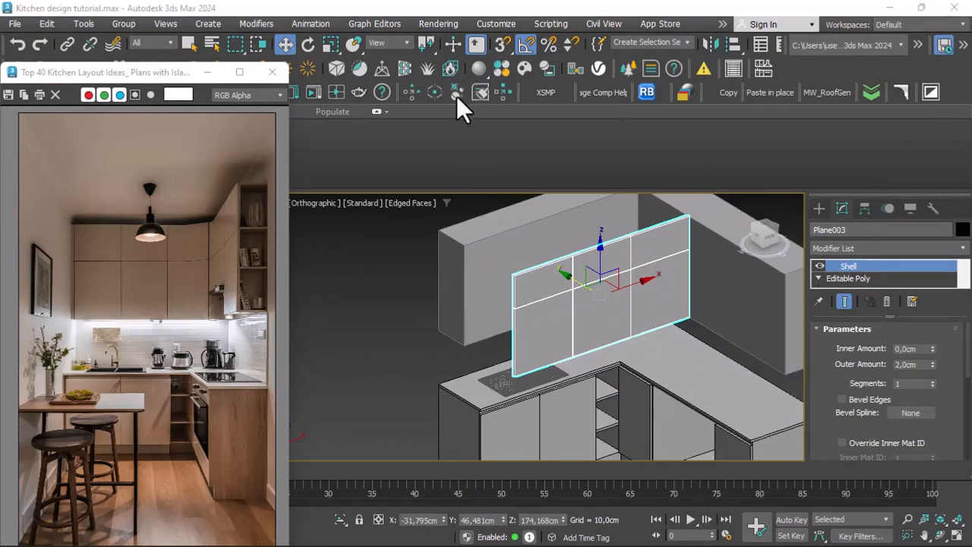
# Try to align the door panels to the L-shaped wall cabinet on Y only, testing combinations of Minimum, Center, Pivot Point and Maximum.
pyautogui.click(730, 46)
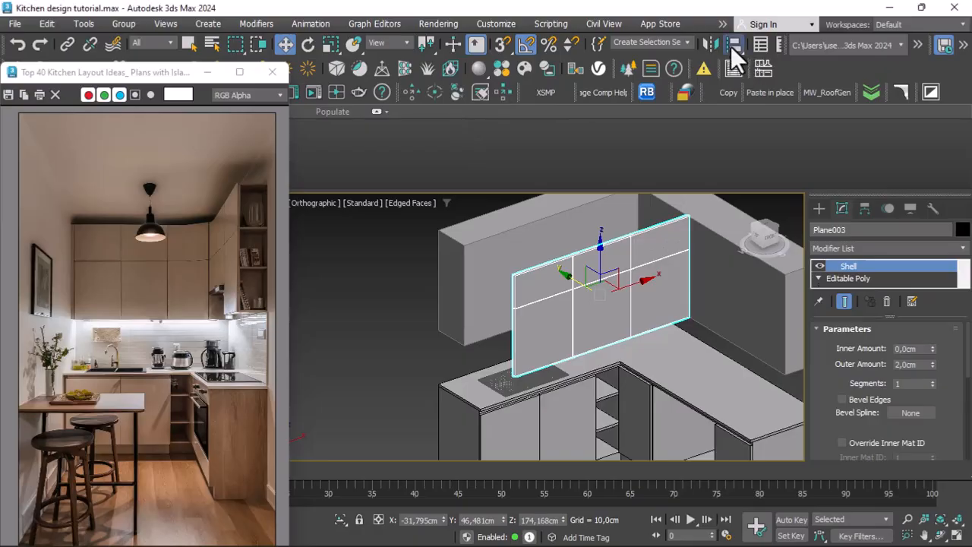
pyautogui.click(509, 255)
pyautogui.moveTo(437, 152); pyautogui.dragTo(613, 283)
pyautogui.click(648, 324)
pyautogui.click(701, 324)
pyautogui.click(605, 404)
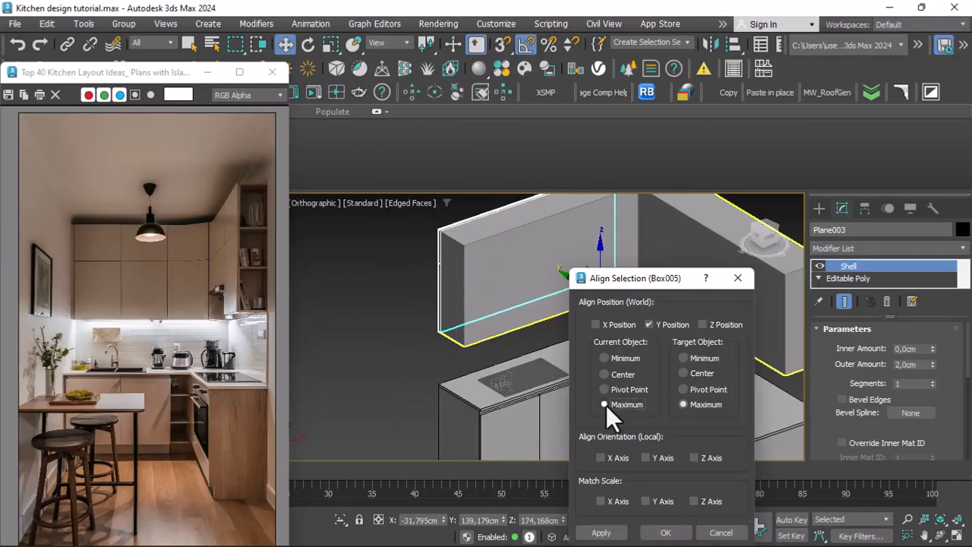
pyautogui.click(679, 360)
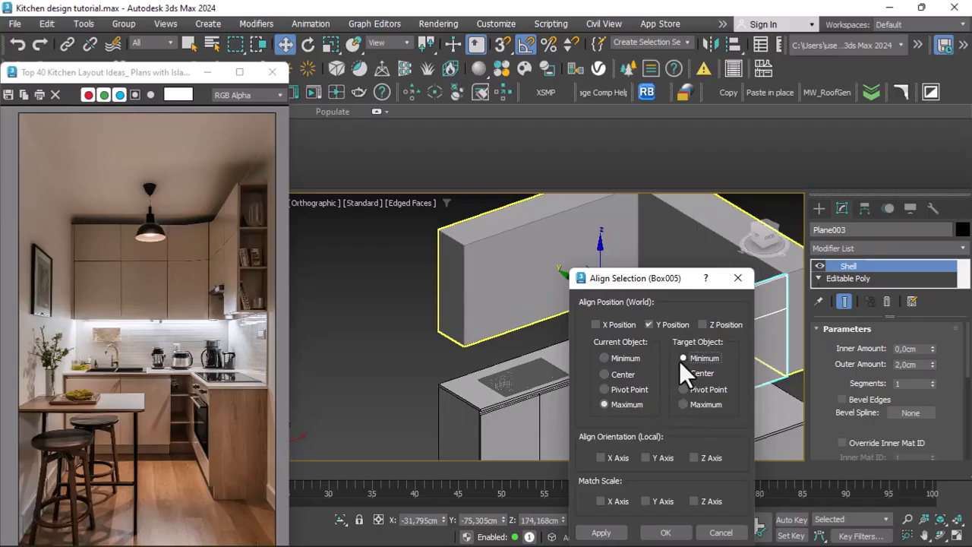
pyautogui.click(604, 359)
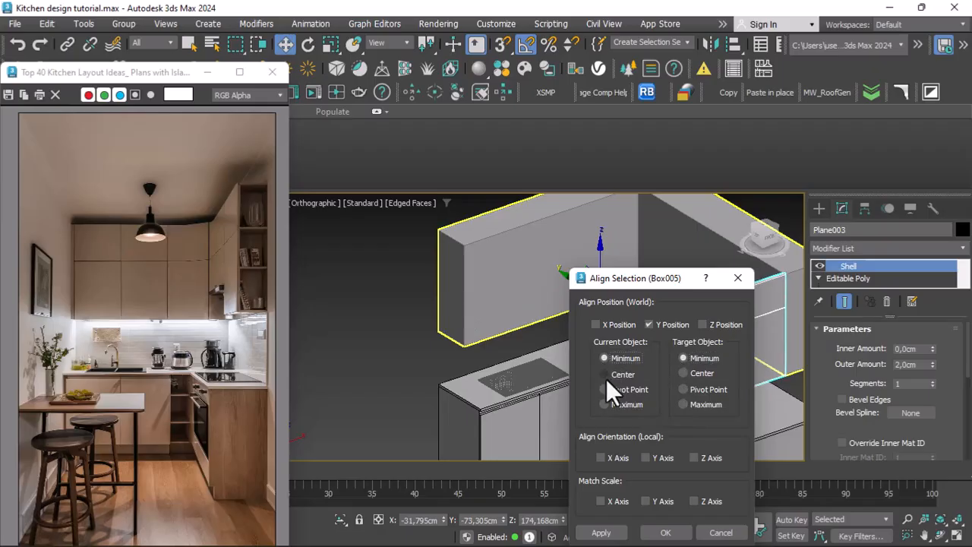
pyautogui.click(683, 405)
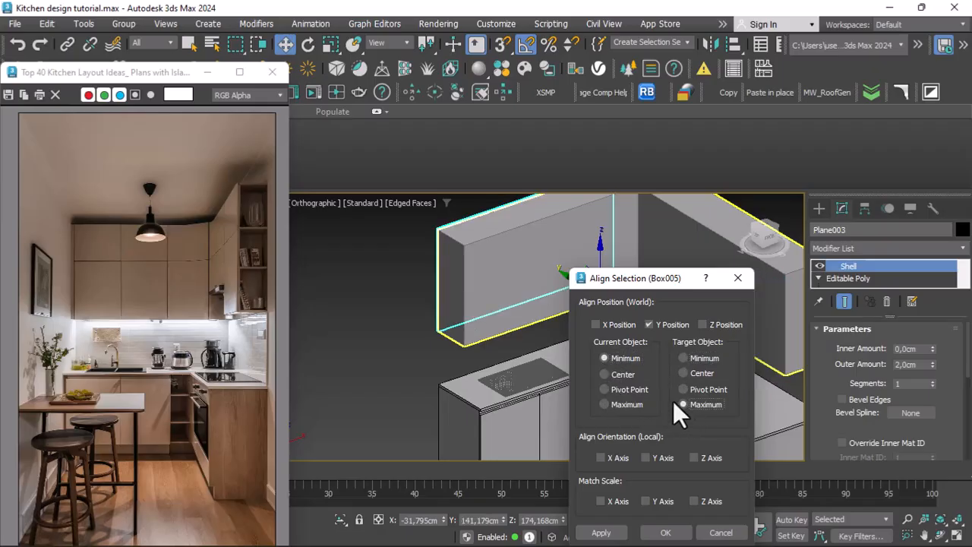
pyautogui.click(605, 403)
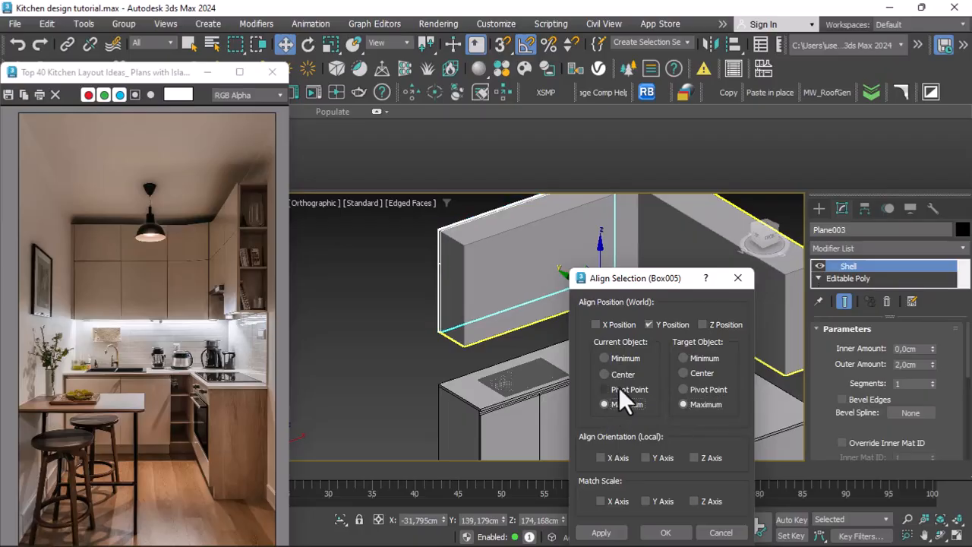
pyautogui.click(682, 374)
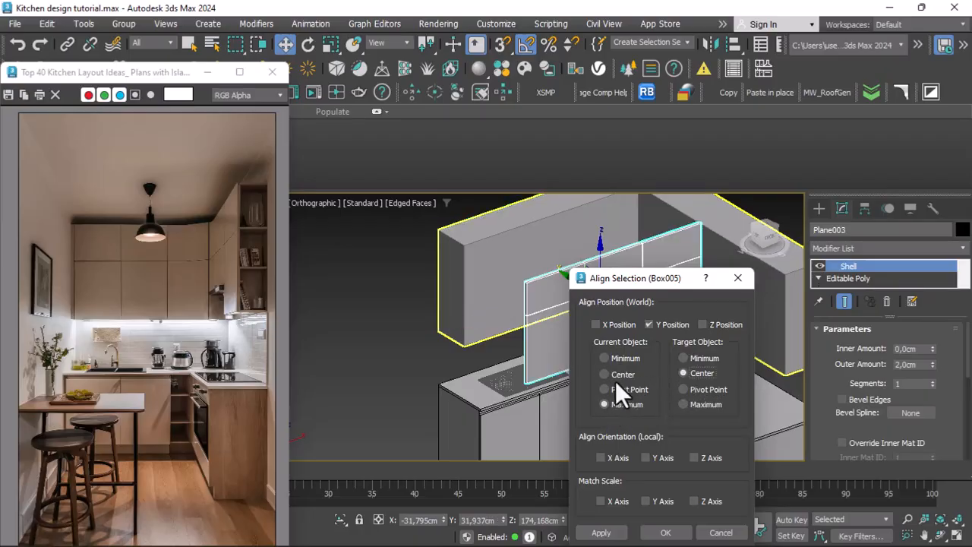
pyautogui.click(605, 360)
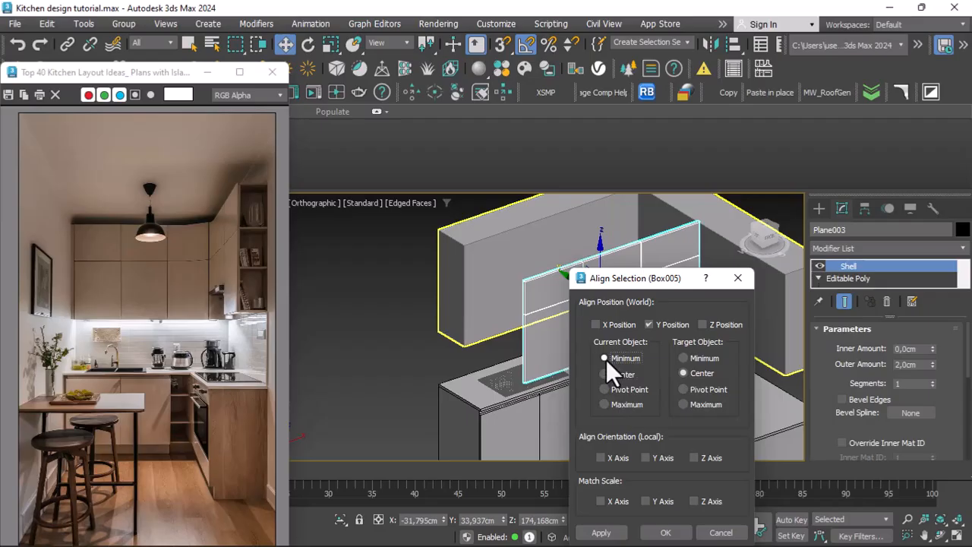
pyautogui.click(605, 402)
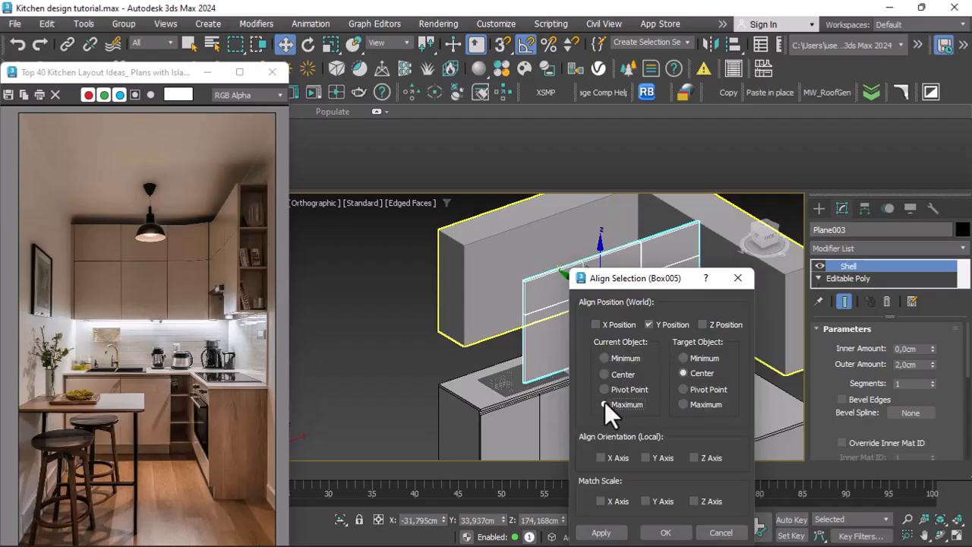
pyautogui.click(682, 358)
pyautogui.click(682, 388)
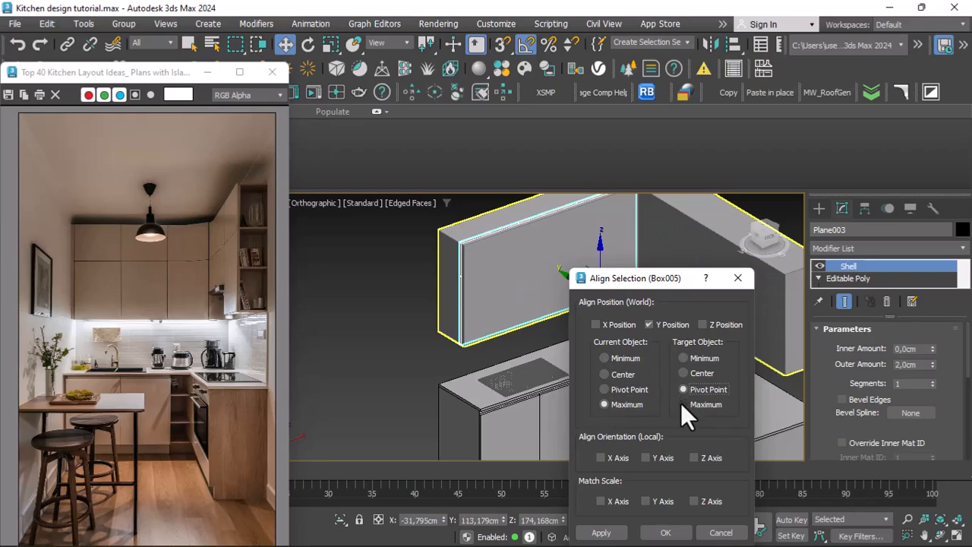
pyautogui.click(603, 358)
pyautogui.click(603, 403)
pyautogui.click(683, 405)
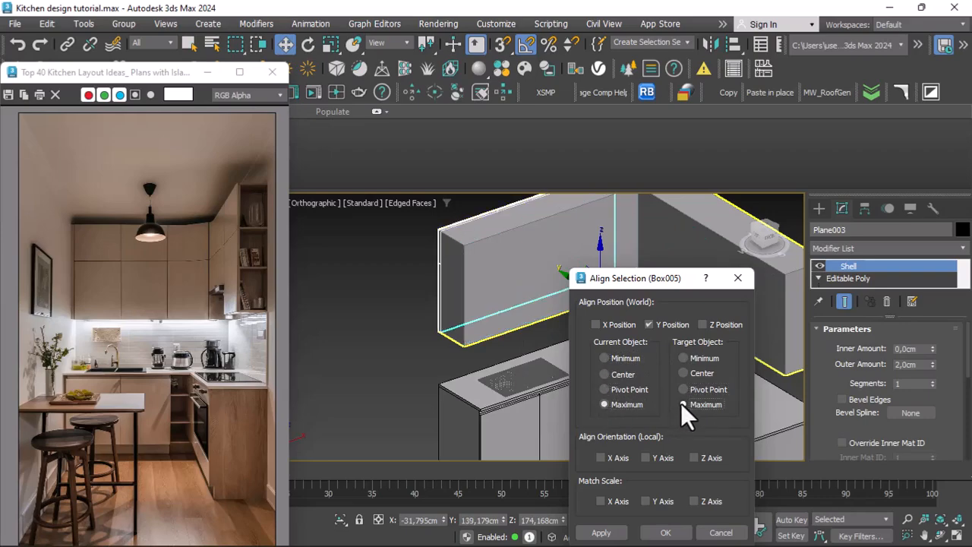
pyautogui.click(603, 357)
pyautogui.click(683, 357)
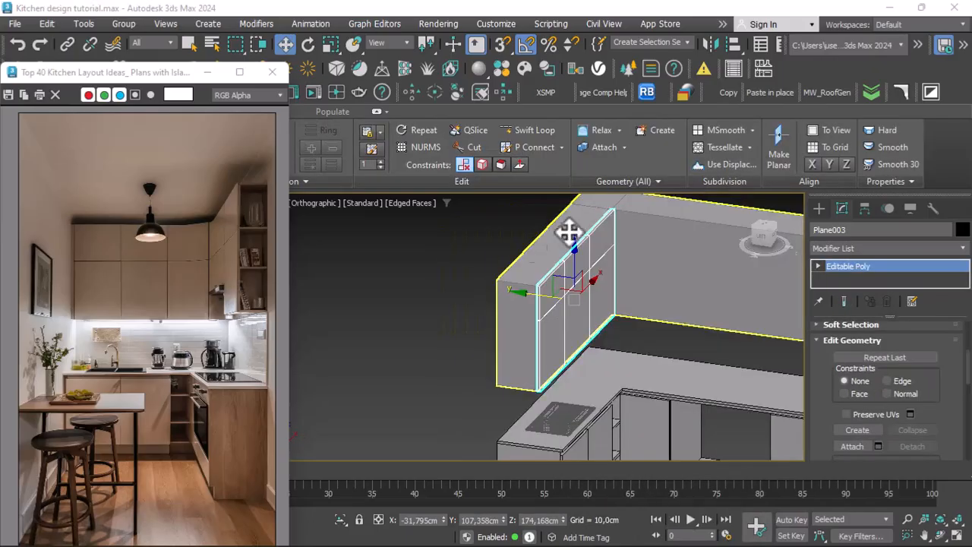
# Deselect the door panels and show the whole kitchen in the Perspective view.
pyautogui.click(415, 292)
pyautogui.press('z')
pyautogui.click(319, 203)
pyautogui.click(354, 261)
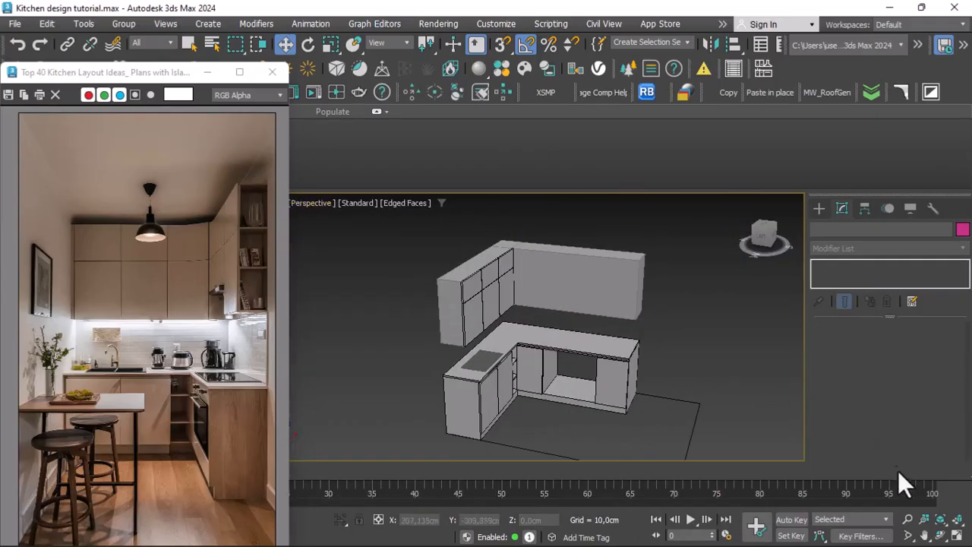
# In the Top view, rotate a copy of the wall cabinet door panels 90 degrees about the vertical axis.
pyautogui.click(941, 537)
pyautogui.moveTo(582, 373); pyautogui.dragTo(527, 330)
pyautogui.scroll(5, 513, 343)
pyautogui.rightClick(527, 329)
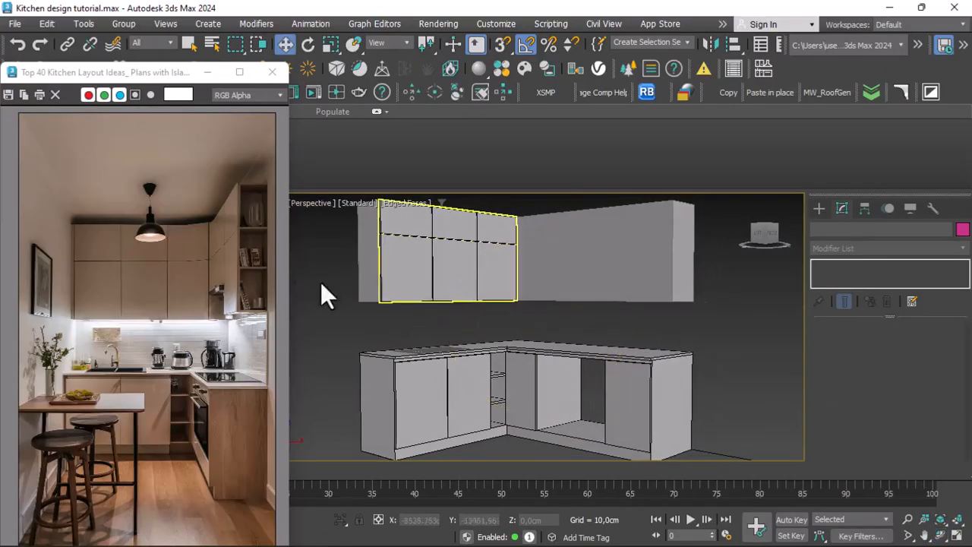
pyautogui.scroll(3, 230, 263)
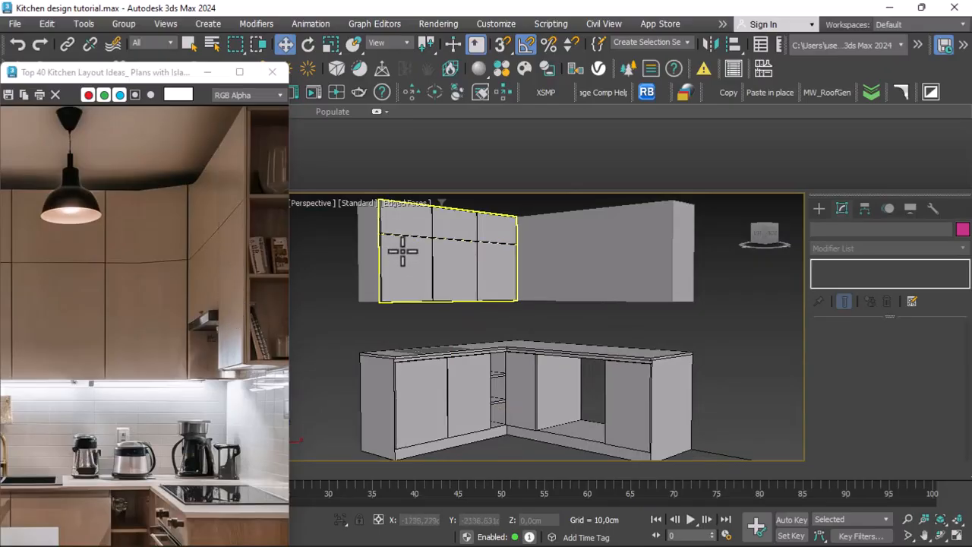
pyautogui.click(426, 253)
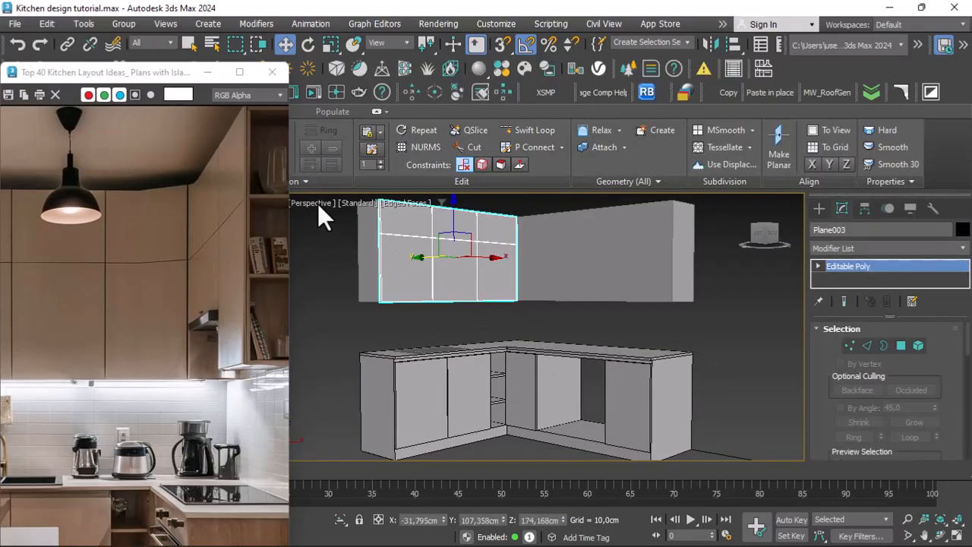
pyautogui.click(313, 203)
pyautogui.click(324, 289)
pyautogui.scroll(-3, 466, 298)
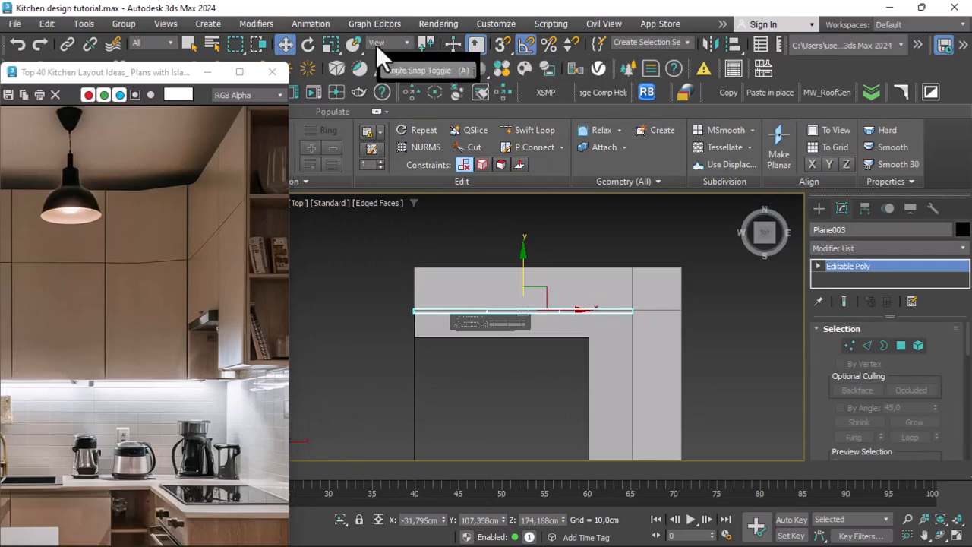
pyautogui.moveTo(172, 76); pyautogui.dragTo(194, 80)
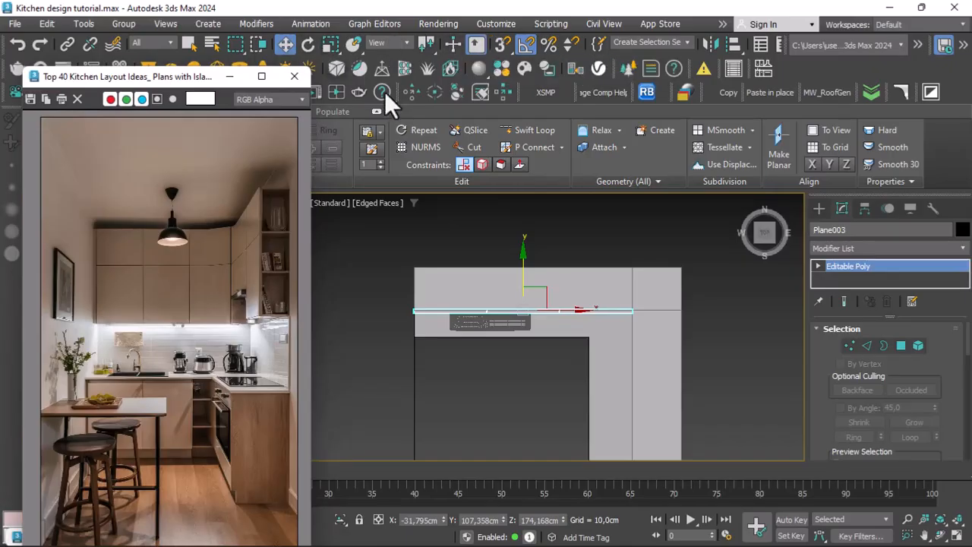
pyautogui.click(309, 45)
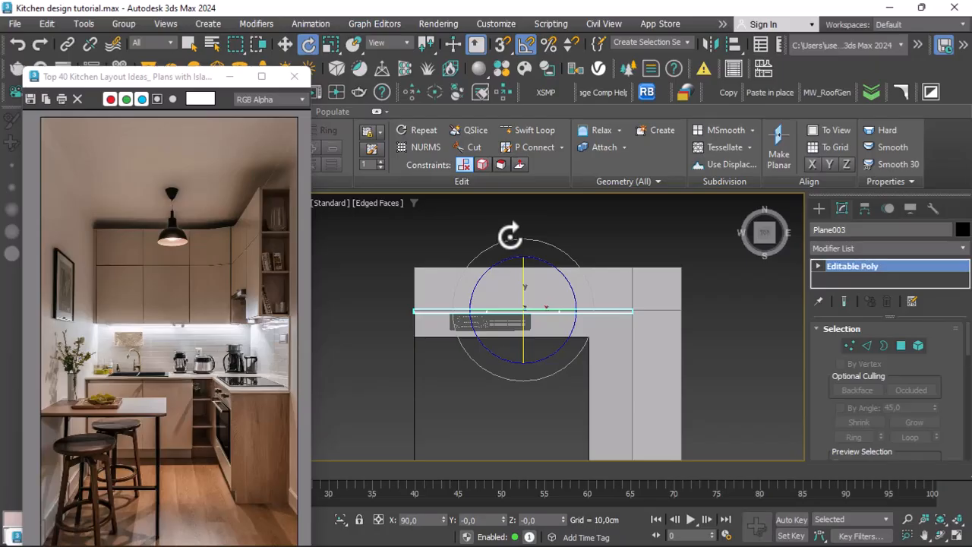
pyautogui.keyDown('shift'); pyautogui.moveTo(472, 308); pyautogui.dragTo(479, 333); pyautogui.keyUp('shift')
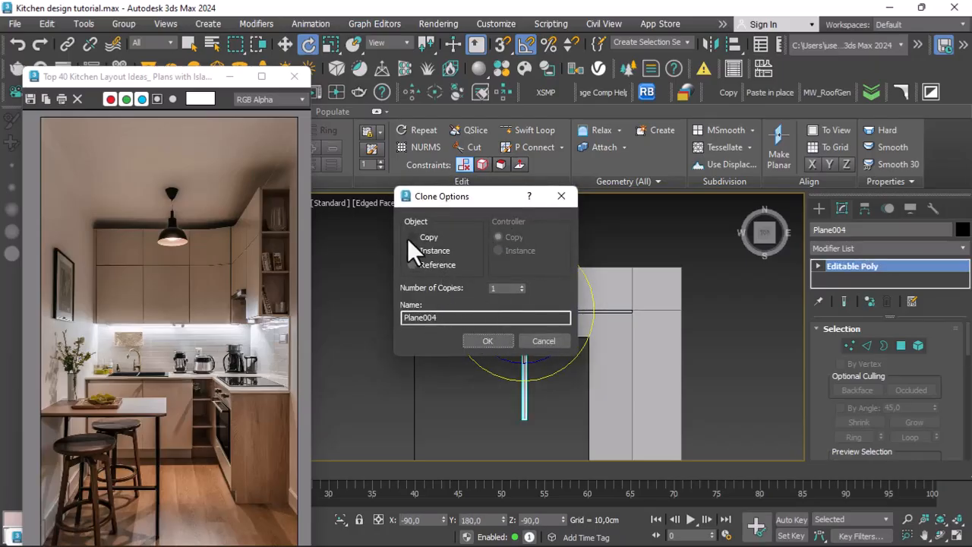
pyautogui.click(487, 341)
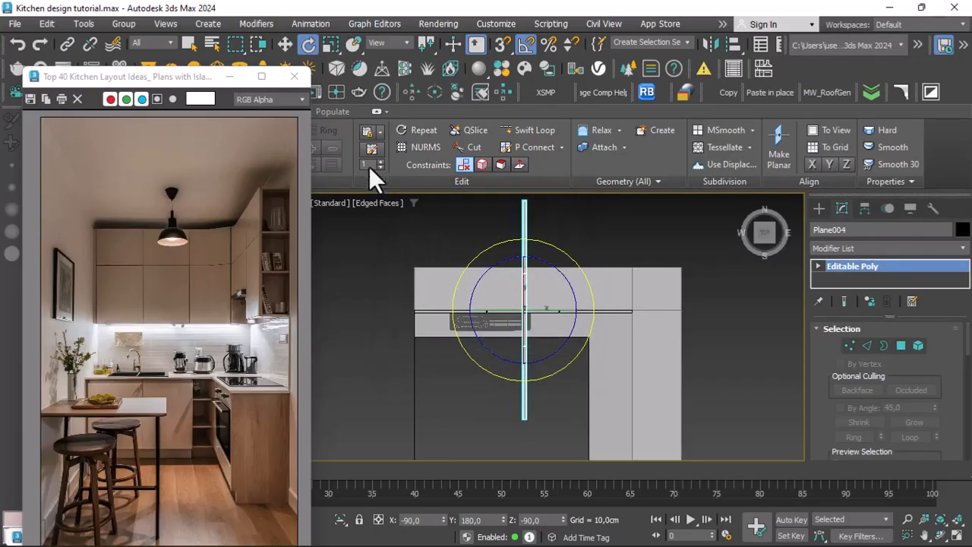
# Move the rotated panel copy against the front of the wall cabinet's perpendicular leg, to about X 46.7 cm and Y 22.5 cm.
pyautogui.click(285, 44)
pyautogui.click(388, 202)
pyautogui.click(410, 352)
pyautogui.scroll(-3, 547, 304)
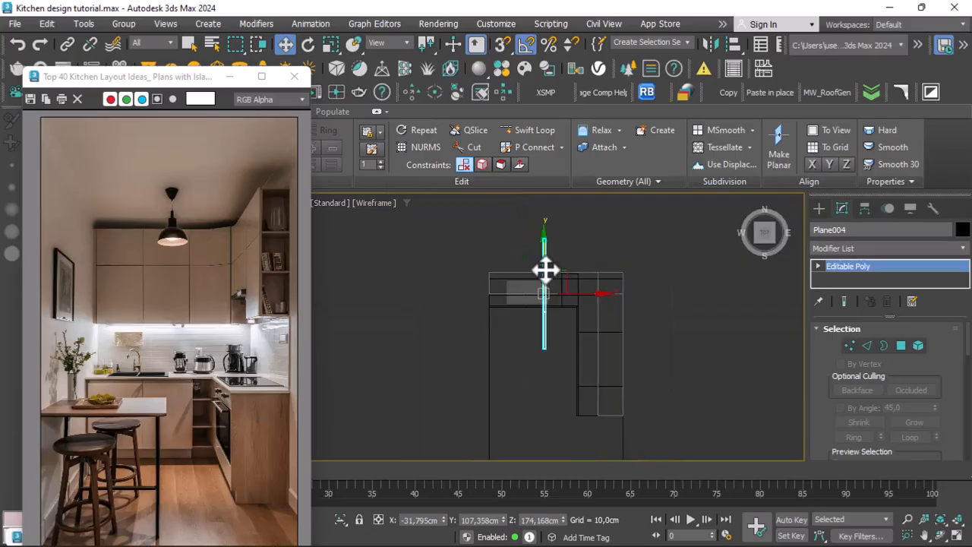
pyautogui.scroll(2, 577, 348)
pyautogui.moveTo(569, 351); pyautogui.dragTo(634, 343)
pyautogui.scroll(1, 613, 284)
pyautogui.scroll(2, 610, 289)
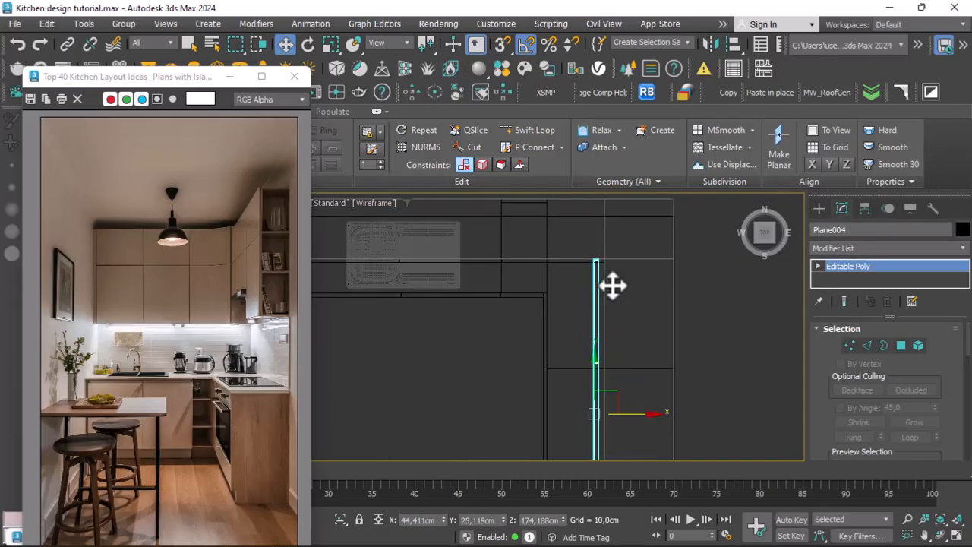
pyautogui.scroll(-2, 549, 253)
pyautogui.scroll(1, 591, 350)
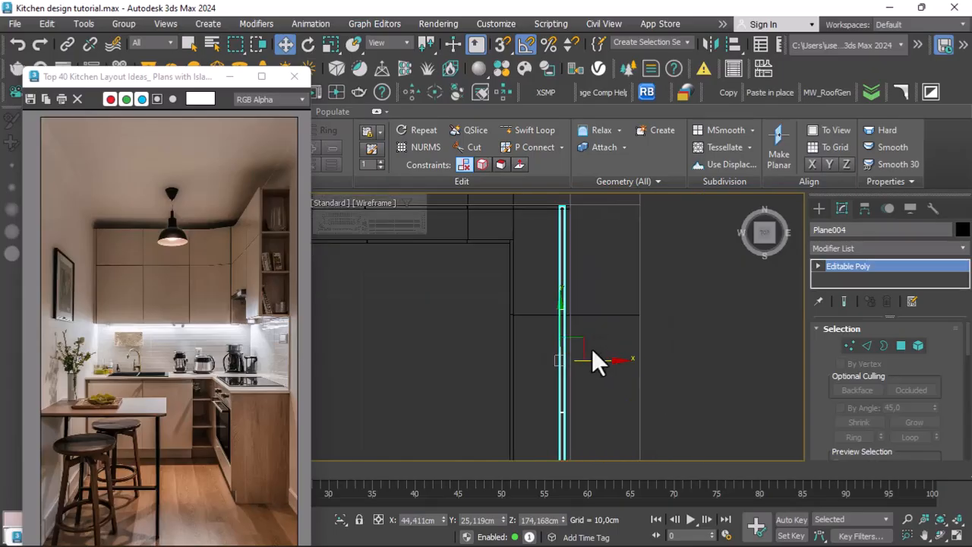
pyautogui.moveTo(562, 306)
pyautogui.mouseDown()
pyautogui.moveTo(560, 317)
pyautogui.moveTo(570, 312)
pyautogui.mouseUp()
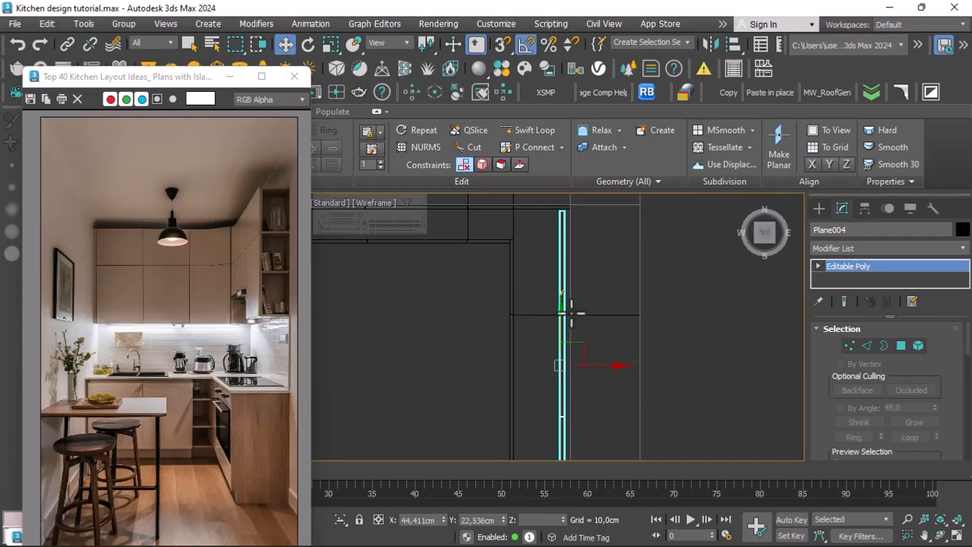
pyautogui.moveTo(608, 366); pyautogui.dragTo(612, 369)
pyautogui.scroll(-3, 603, 353)
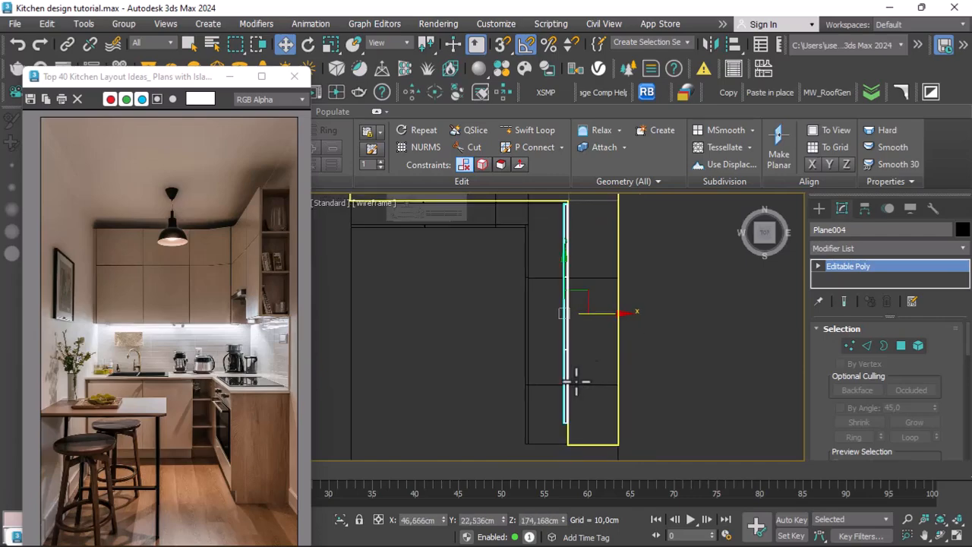
# Extend the copied panels by moving their end vertices with 3D snap to the end of the wall cabinet's leg.
pyautogui.press('1')
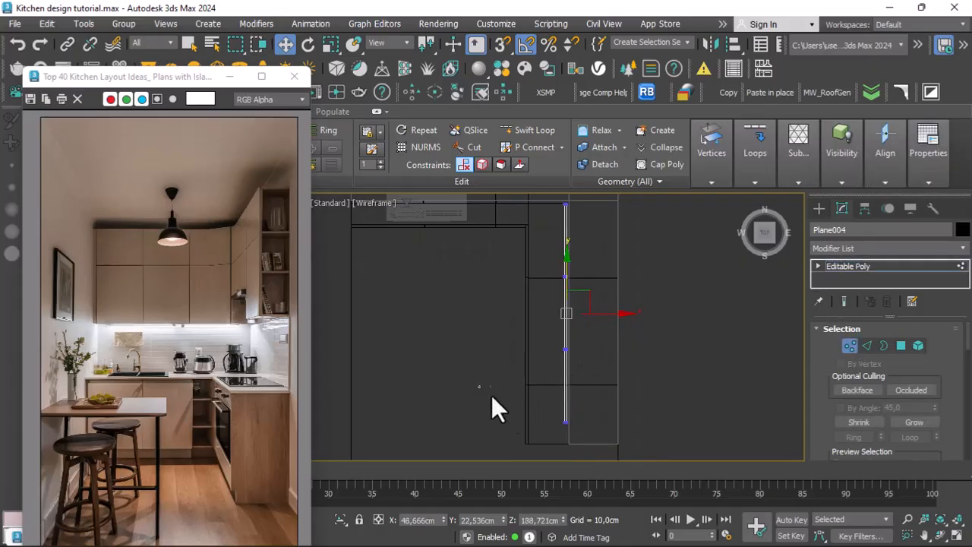
pyautogui.moveTo(600, 458); pyautogui.dragTo(600, 459)
pyautogui.scroll(2, 560, 408)
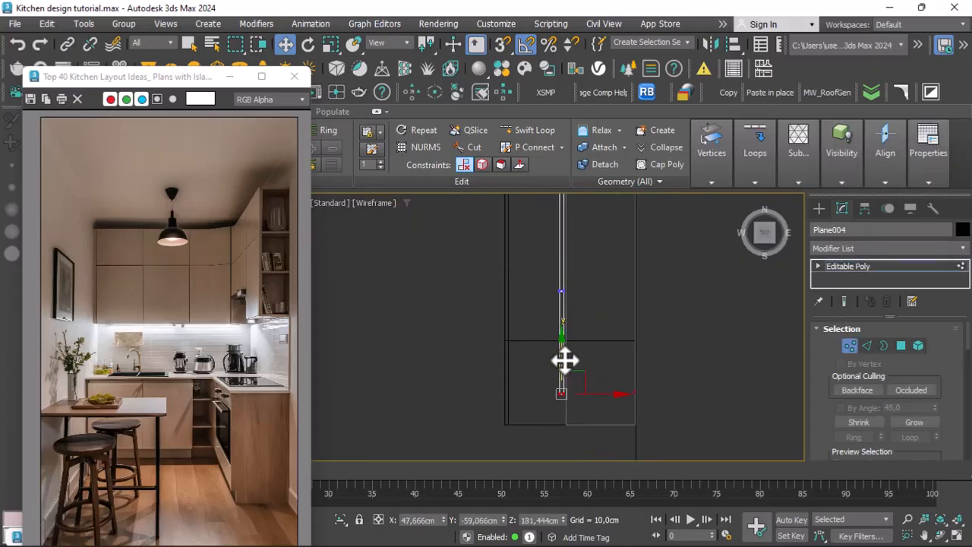
pyautogui.press('s')
pyautogui.moveTo(581, 379); pyautogui.dragTo(641, 420)
# Snap the two inner vertex rows to the base cabinet divisions, at about Y -30.7 and 49.4 cm, and finish vertex editing.
pyautogui.moveTo(590, 299); pyautogui.dragTo(589, 300)
pyautogui.moveTo(563, 270); pyautogui.dragTo(643, 339)
pyautogui.scroll(-4, 580, 363)
pyautogui.scroll(2, 579, 329)
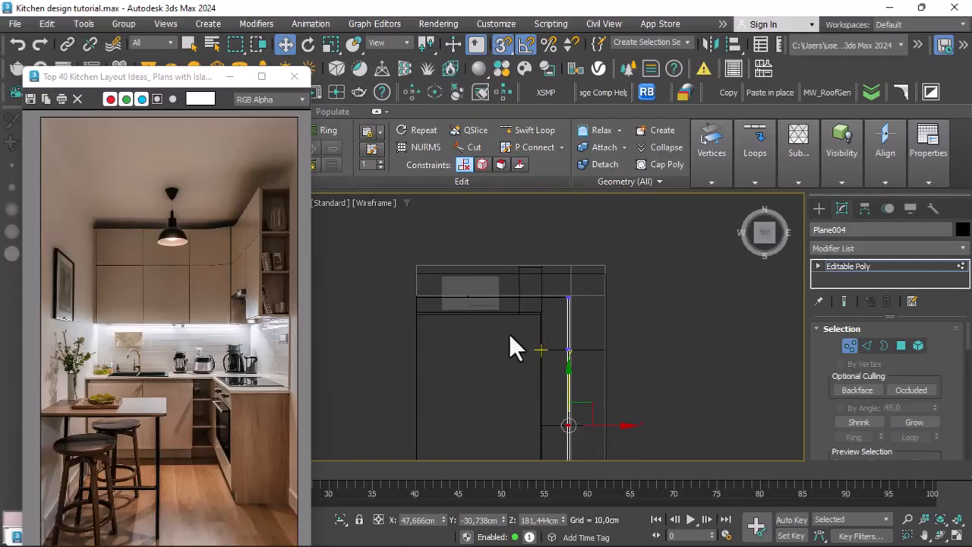
pyautogui.moveTo(594, 378); pyautogui.dragTo(594, 377)
pyautogui.scroll(2, 585, 357)
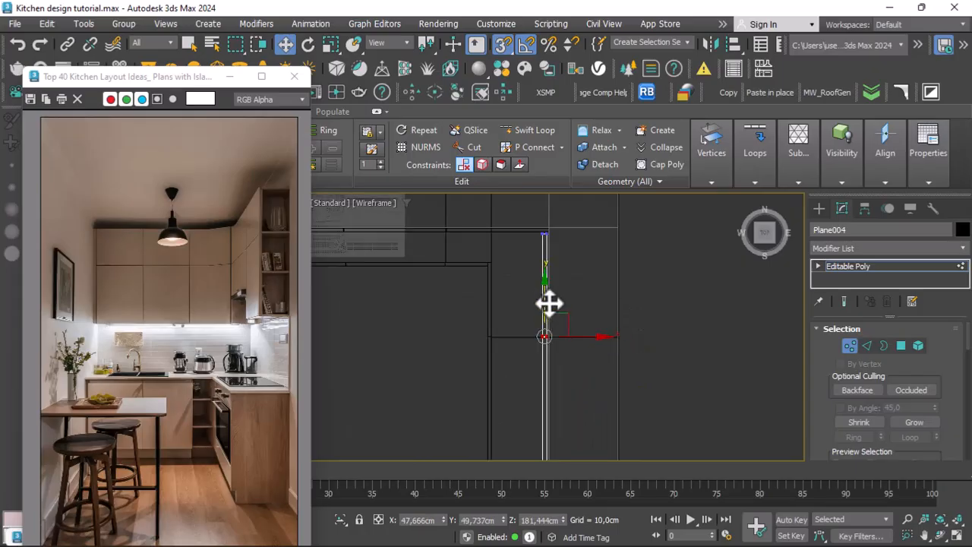
pyautogui.scroll(-2, 585, 326)
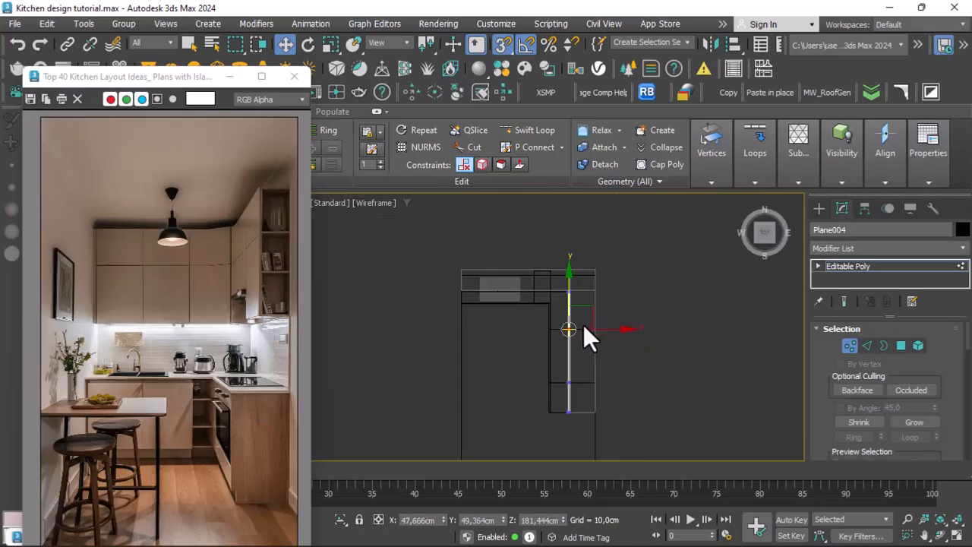
pyautogui.click(957, 266)
pyautogui.click(398, 213)
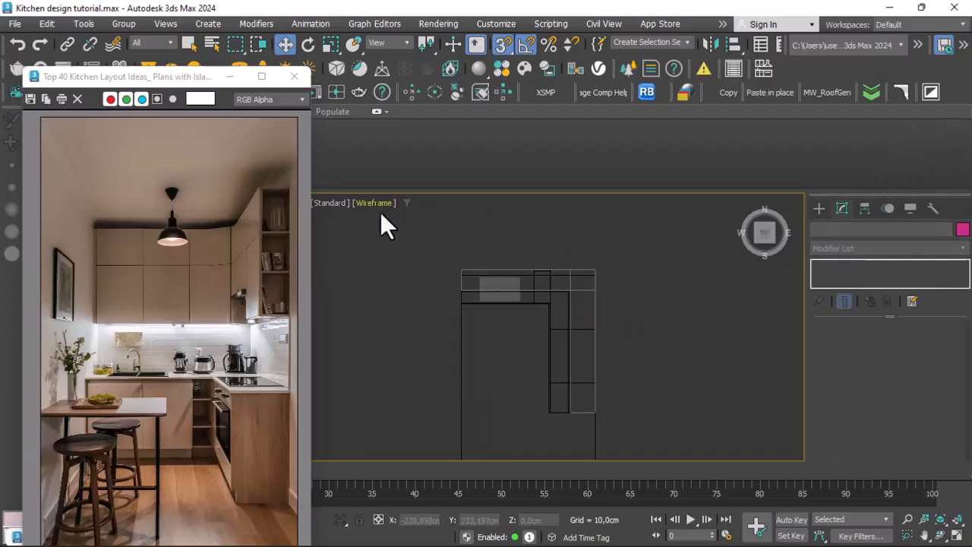
pyautogui.press('F3')
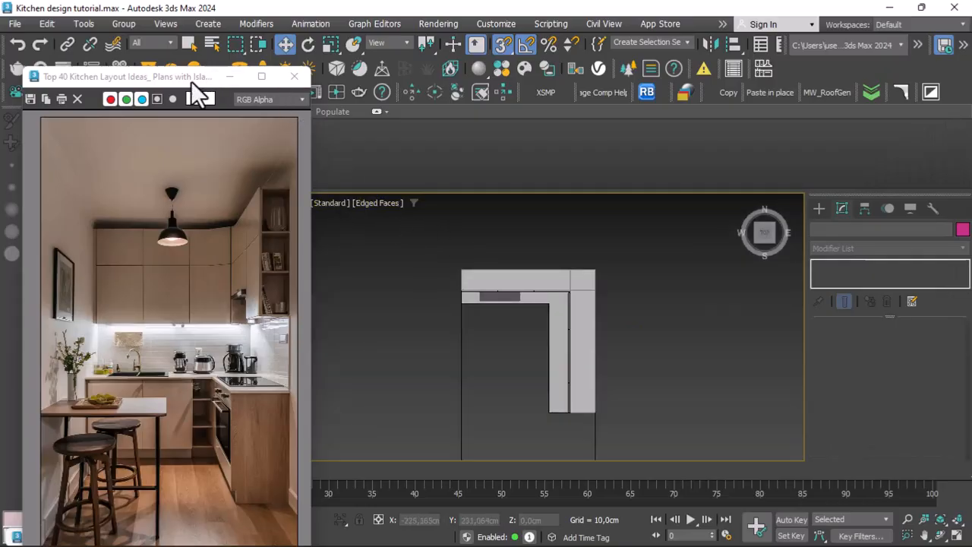
# Show the kitchen in the Perspective view and open the copied door panels for vertex editing.
pyautogui.moveTo(191, 81); pyautogui.dragTo(147, 70)
pyautogui.click(302, 203)
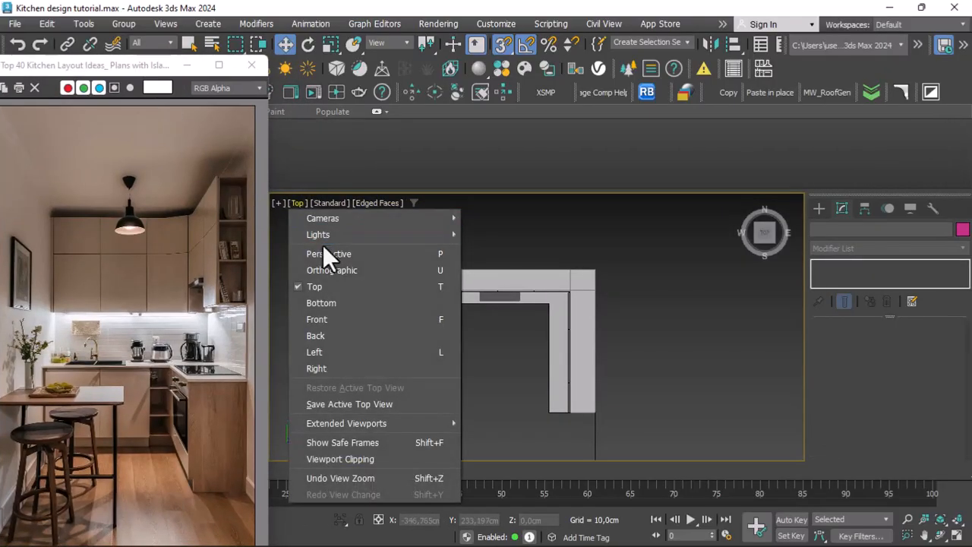
pyautogui.click(331, 252)
pyautogui.click(940, 535)
pyautogui.moveTo(516, 311); pyautogui.dragTo(541, 258)
pyautogui.press('w')
pyautogui.scroll(3, 587, 245)
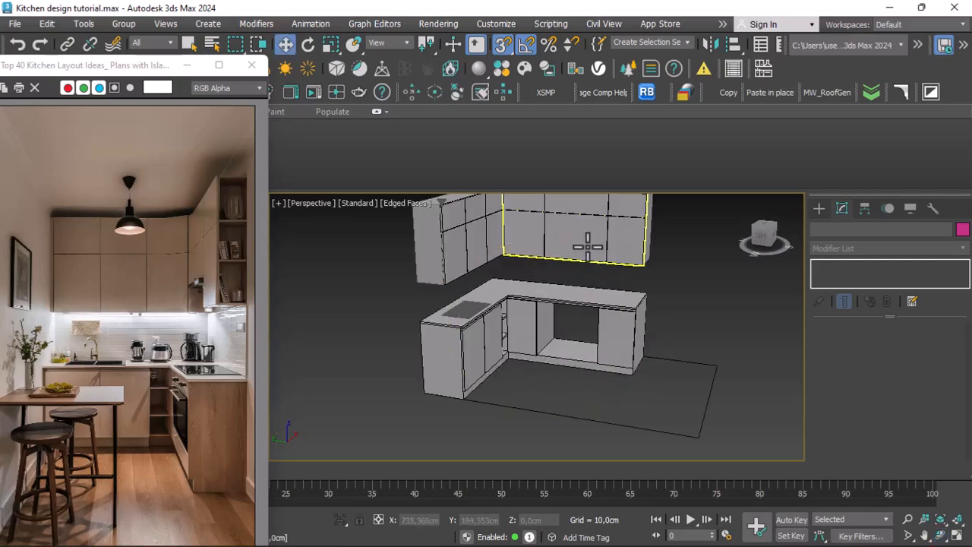
pyautogui.click(589, 244)
pyautogui.click(819, 267)
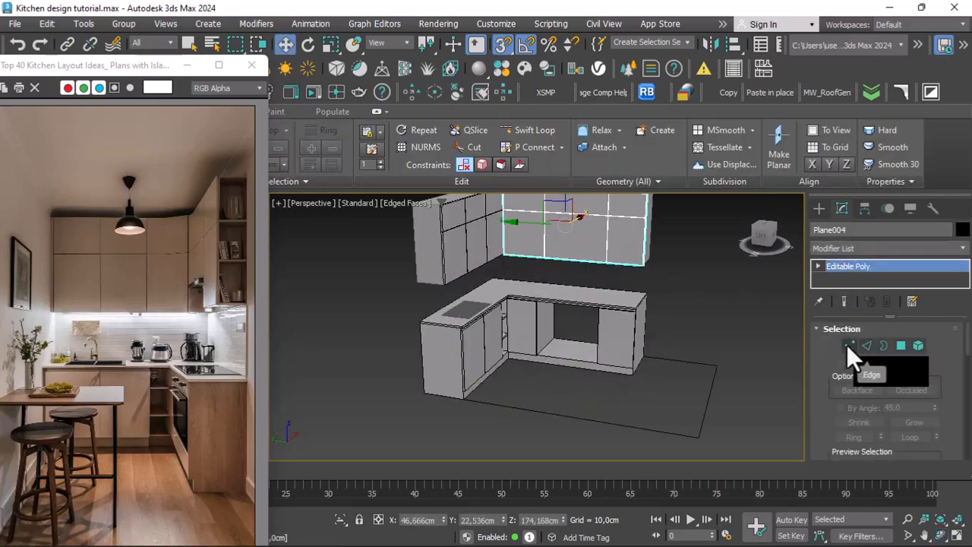
pyautogui.press('1')
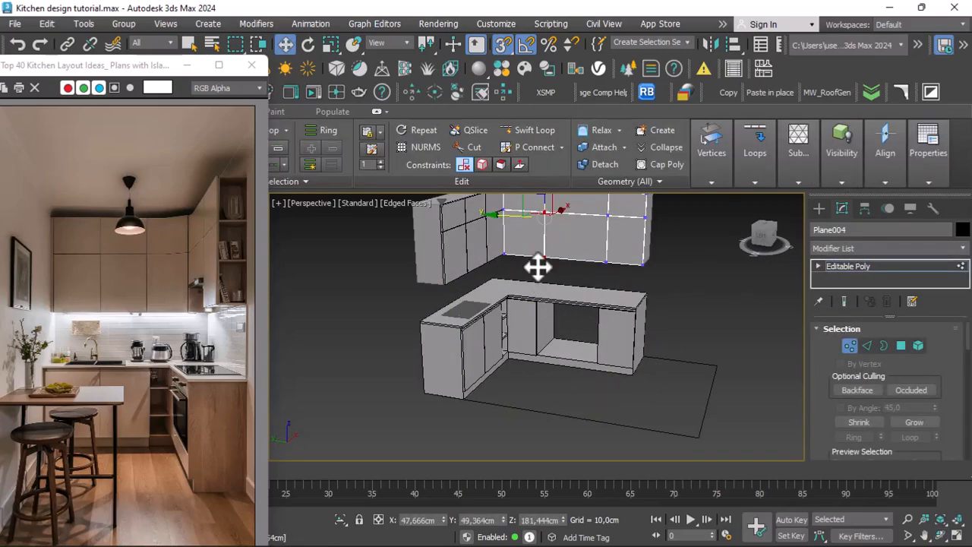
pyautogui.scroll(2, 536, 267)
pyautogui.scroll(5, 553, 251)
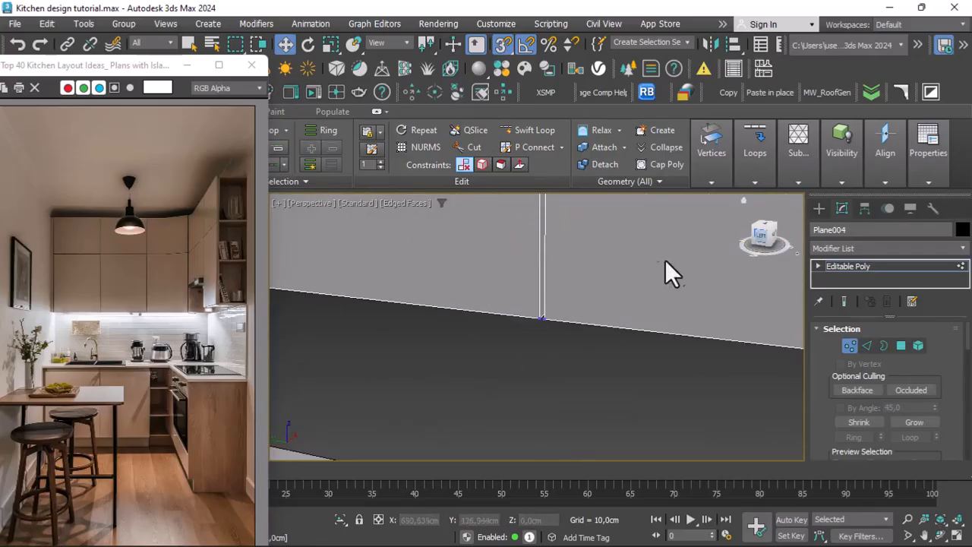
pyautogui.scroll(-5, 514, 284)
pyautogui.scroll(-3, 497, 315)
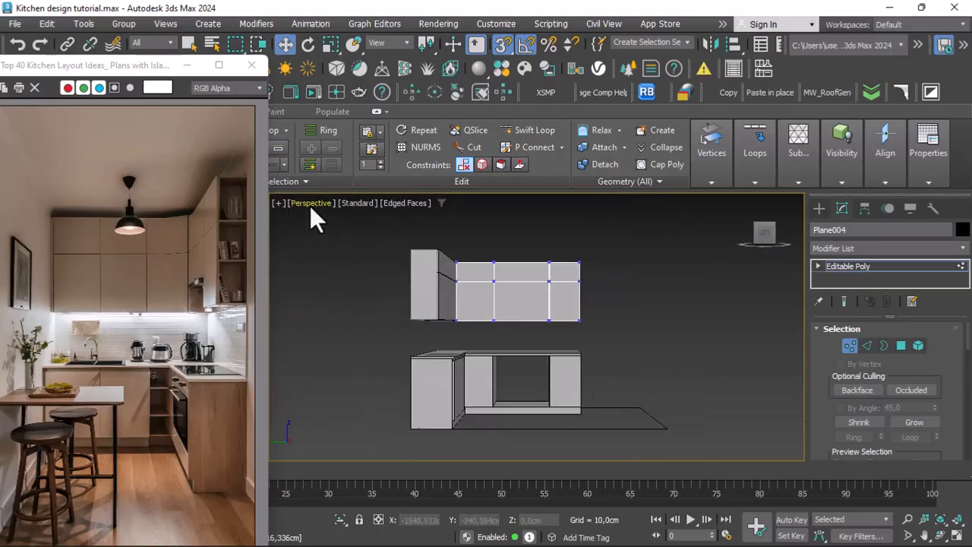
# In the Left view, raise the bottom corner vertices of the middle lower door to about Z 163.1 cm.
pyautogui.click(310, 203)
pyautogui.click(332, 353)
pyautogui.scroll(-5, 494, 372)
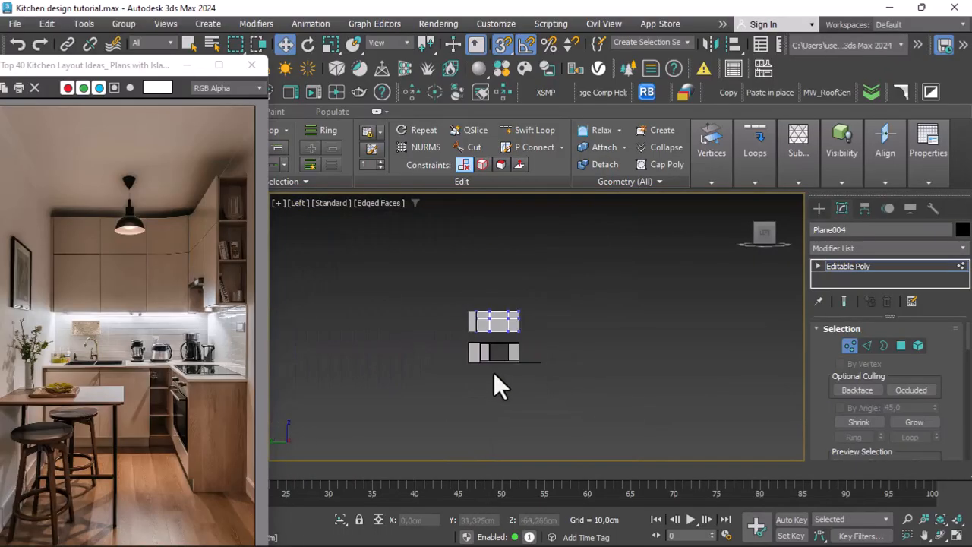
pyautogui.scroll(11, 501, 342)
pyautogui.scroll(-4, 471, 348)
pyautogui.scroll(7, 482, 434)
pyautogui.scroll(-4, 450, 419)
pyautogui.scroll(3, 427, 313)
pyautogui.moveTo(393, 375)
pyautogui.mouseDown()
pyautogui.moveTo(420, 363)
pyautogui.moveTo(422, 320)
pyautogui.mouseUp()
pyautogui.scroll(2, 404, 348)
pyautogui.scroll(-2, 404, 361)
pyautogui.scroll(-2, 404, 363)
pyautogui.scroll(3, 609, 363)
pyautogui.moveTo(668, 401); pyautogui.dragTo(714, 349)
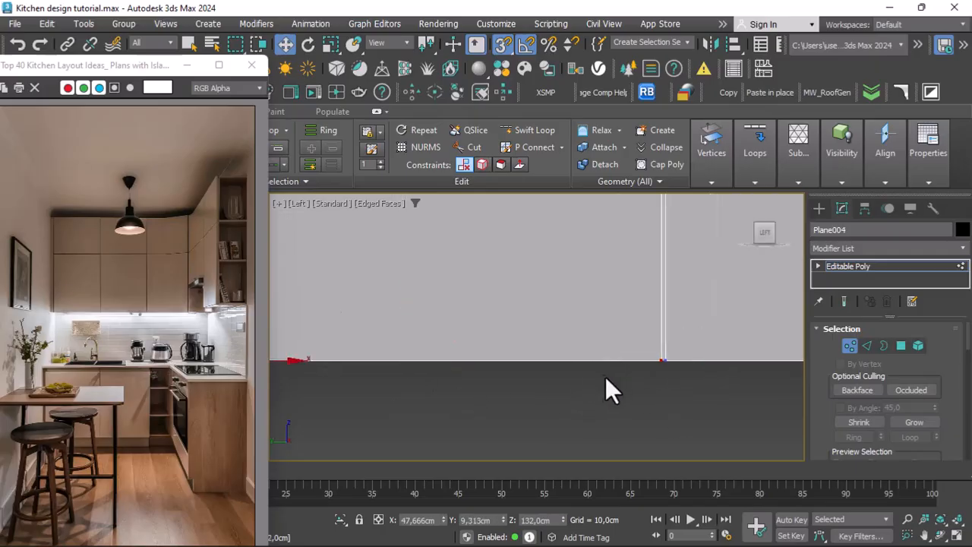
pyautogui.scroll(-4, 577, 380)
pyautogui.moveTo(537, 320)
pyautogui.mouseDown()
pyautogui.moveTo(540, 306)
pyautogui.moveTo(532, 331)
pyautogui.mouseUp()
pyautogui.scroll(-2, 528, 330)
pyautogui.scroll(4, 539, 323)
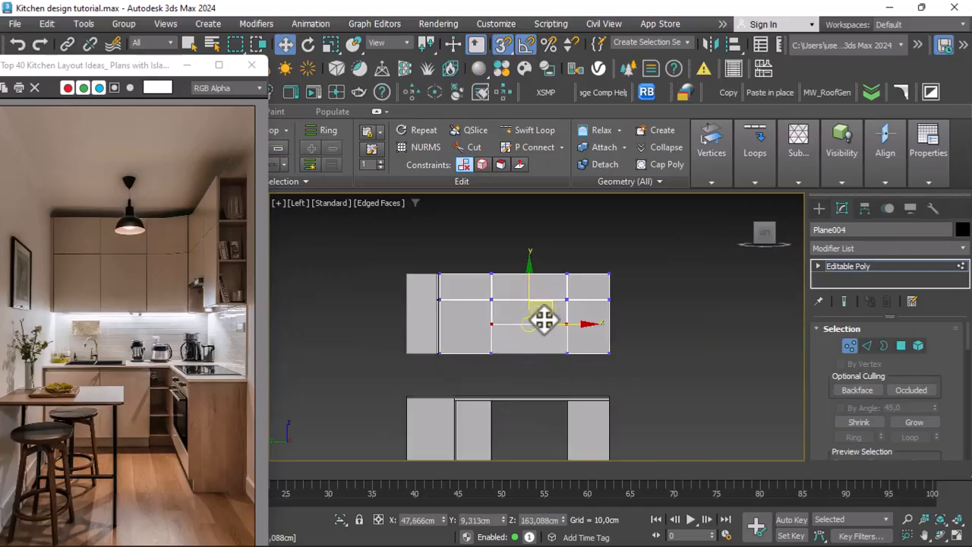
pyautogui.scroll(-3, 531, 311)
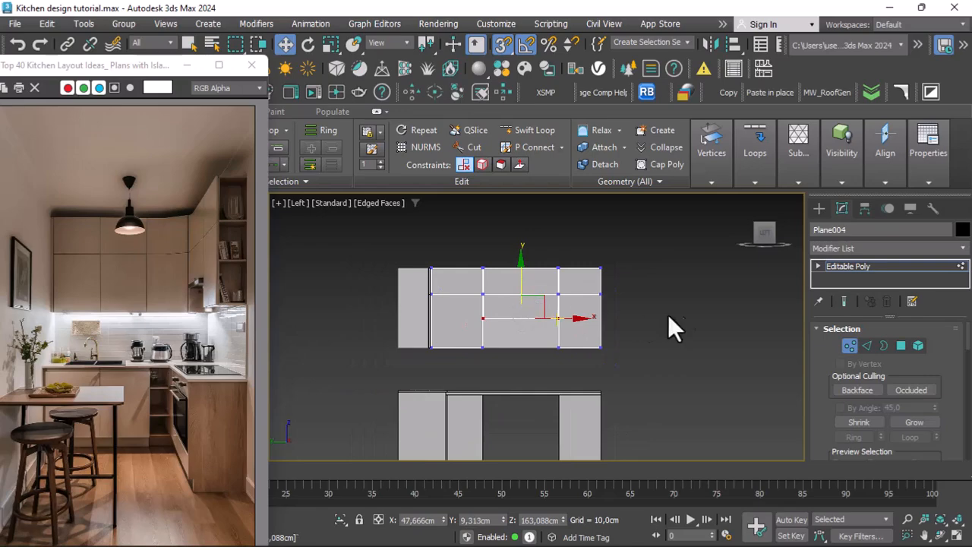
pyautogui.click(950, 267)
pyautogui.click(661, 372)
# Draw a box in the Left view, snapped to the corners of the opening below the shortened middle door.
pyautogui.scroll(3, 525, 346)
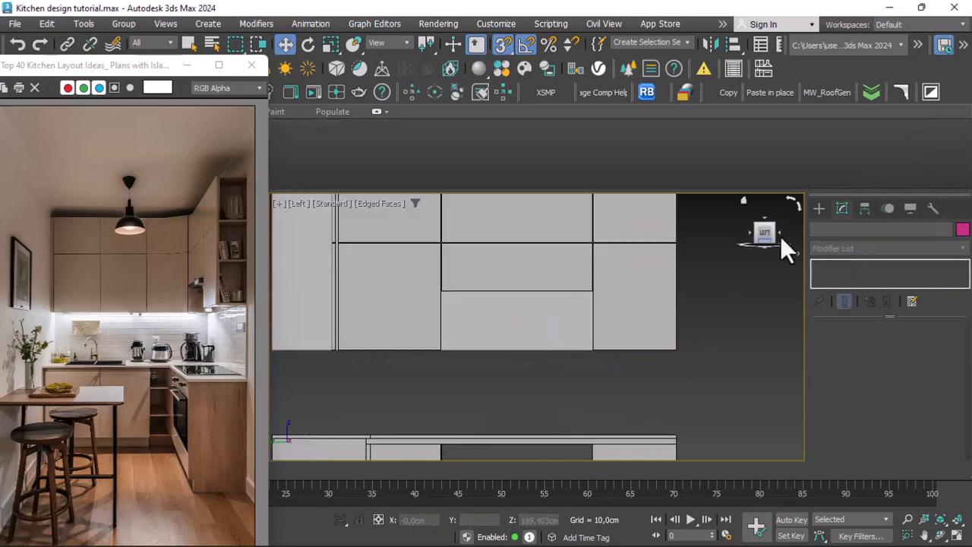
pyautogui.click(818, 209)
pyautogui.click(848, 303)
pyautogui.scroll(2, 669, 309)
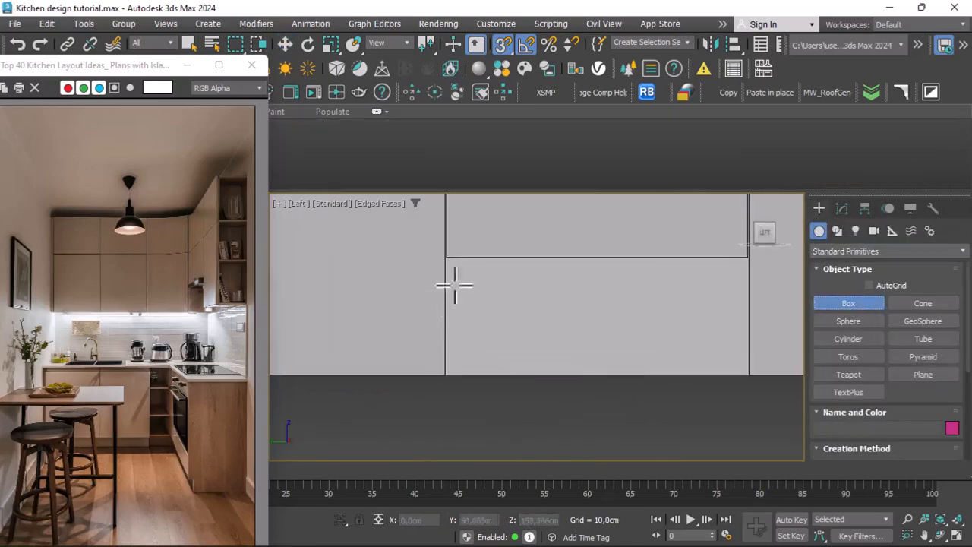
pyautogui.moveTo(458, 266); pyautogui.dragTo(763, 402)
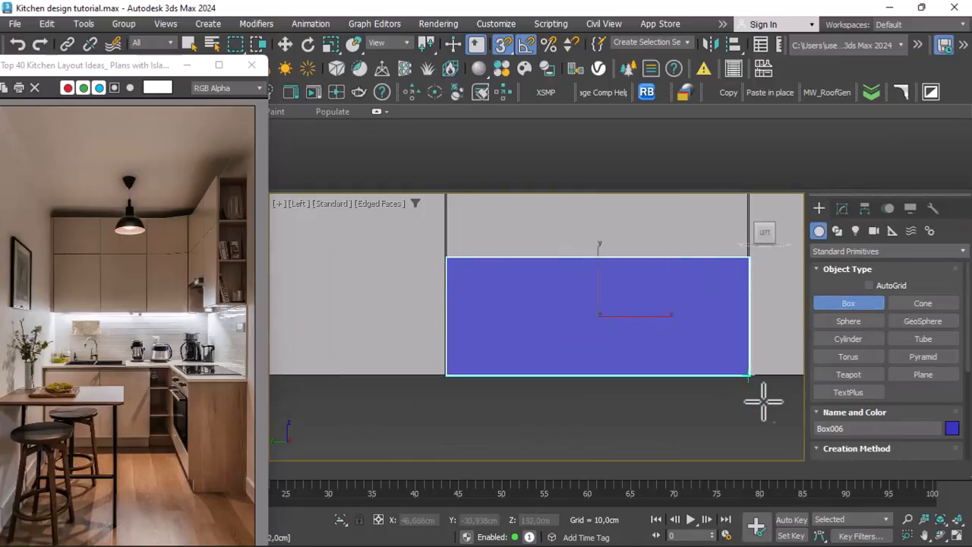
pyautogui.click(286, 44)
# Convert the new box below the shortened door to an Editable Poly.
pyautogui.scroll(-3, 425, 326)
pyautogui.rightClick(524, 323)
pyautogui.moveTo(589, 503)
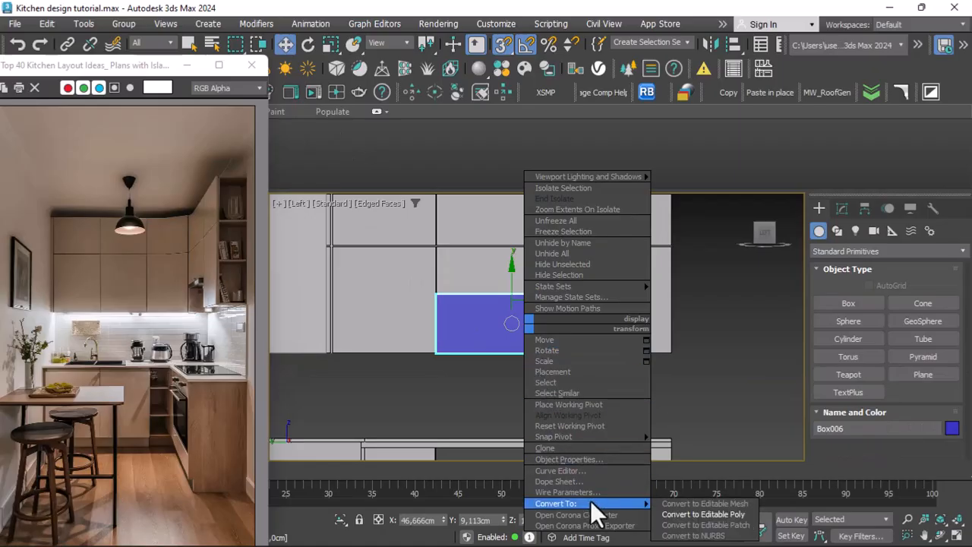
pyautogui.click(691, 514)
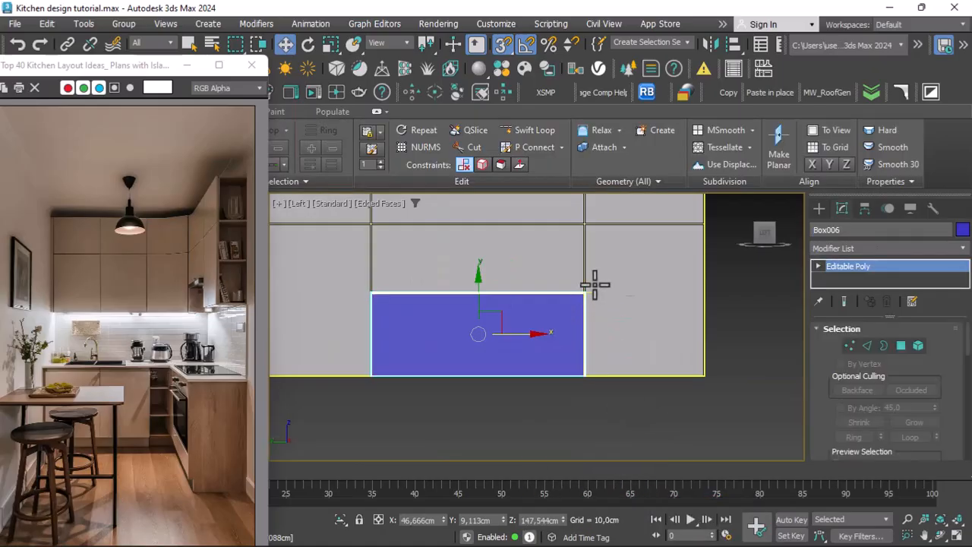
# In the Left view, align the side vertices of the box below the shortened door with the adjacent door's edge.
pyautogui.scroll(4, 594, 284)
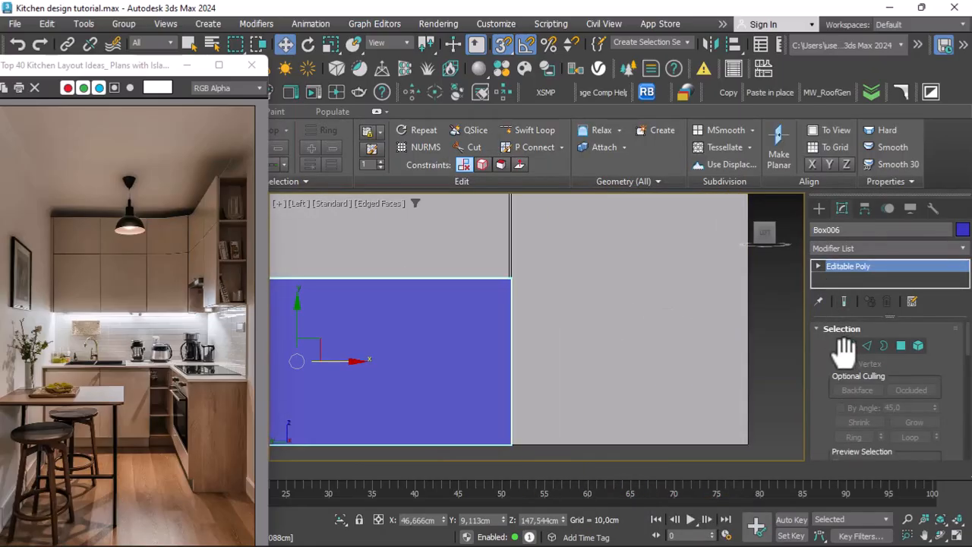
pyautogui.press('1')
pyautogui.moveTo(580, 235); pyautogui.dragTo(501, 433)
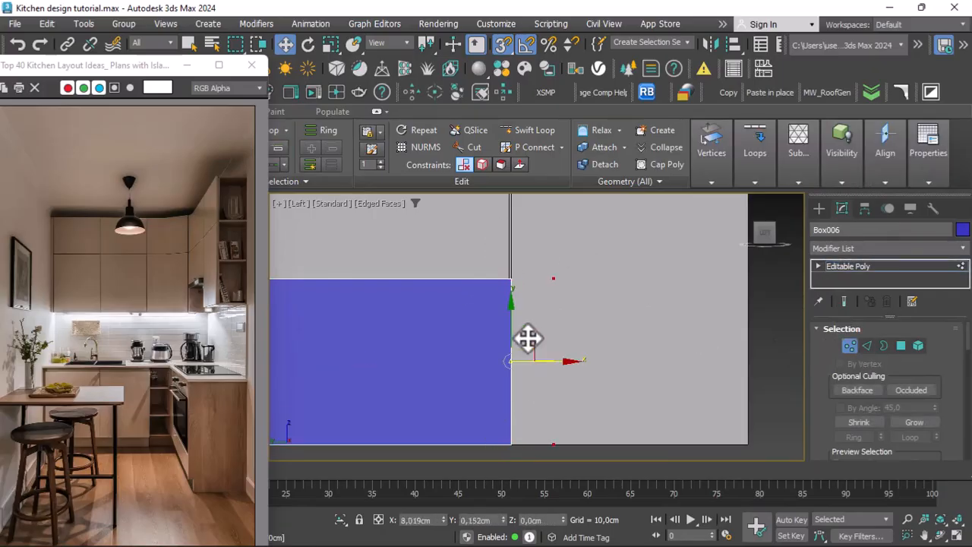
pyautogui.scroll(-5, 531, 358)
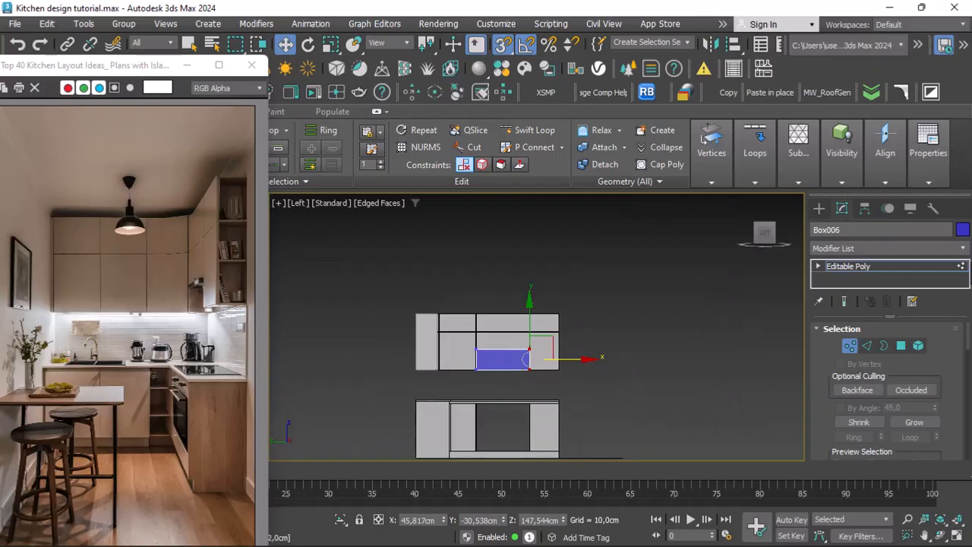
pyautogui.click(956, 265)
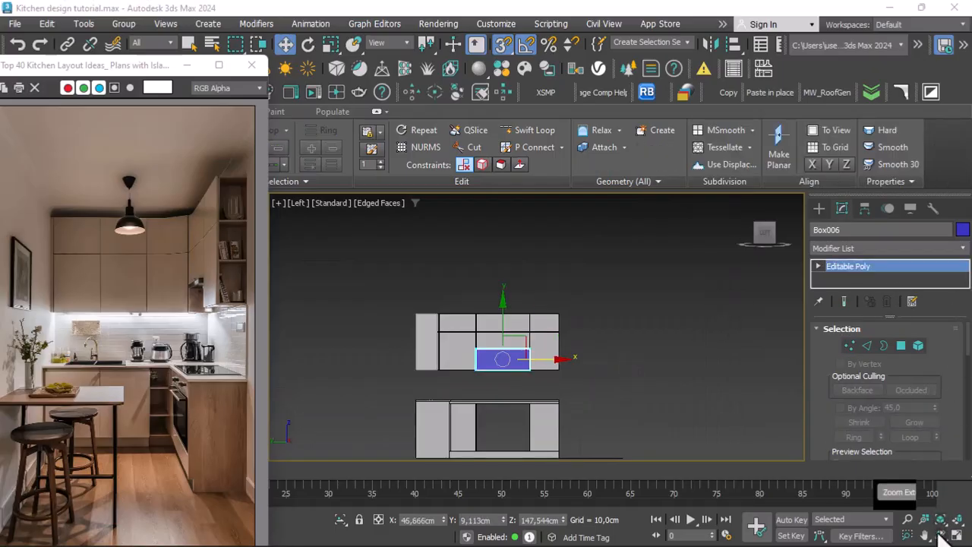
# Scale the box below the shortened door along its depth to about 2285%, making it deeper than the wall cabinet.
pyautogui.press('e')
pyautogui.keyDown('alt'); pyautogui.moveTo(605, 348); pyautogui.dragTo(488, 330, button='middle'); pyautogui.keyUp('alt')
pyautogui.rightClick(485, 345)
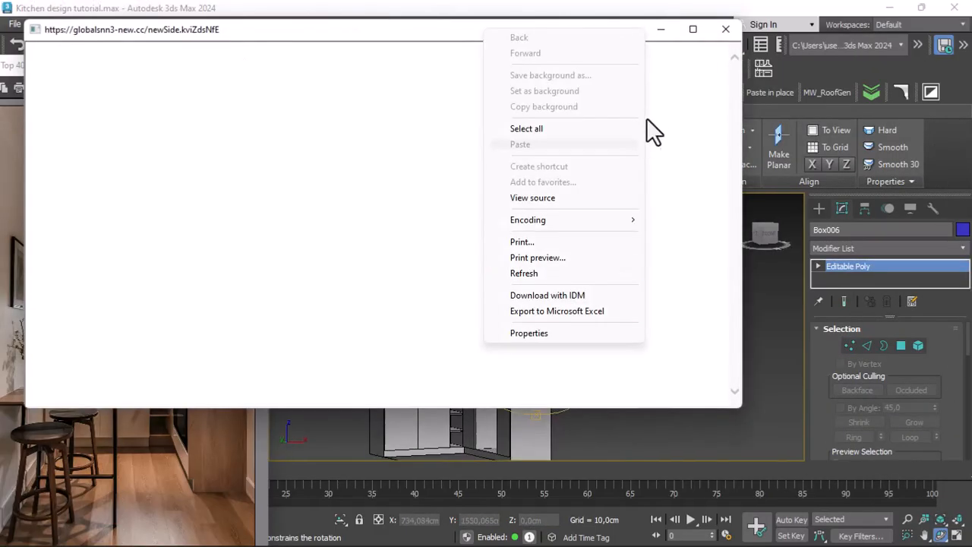
pyautogui.click(662, 31)
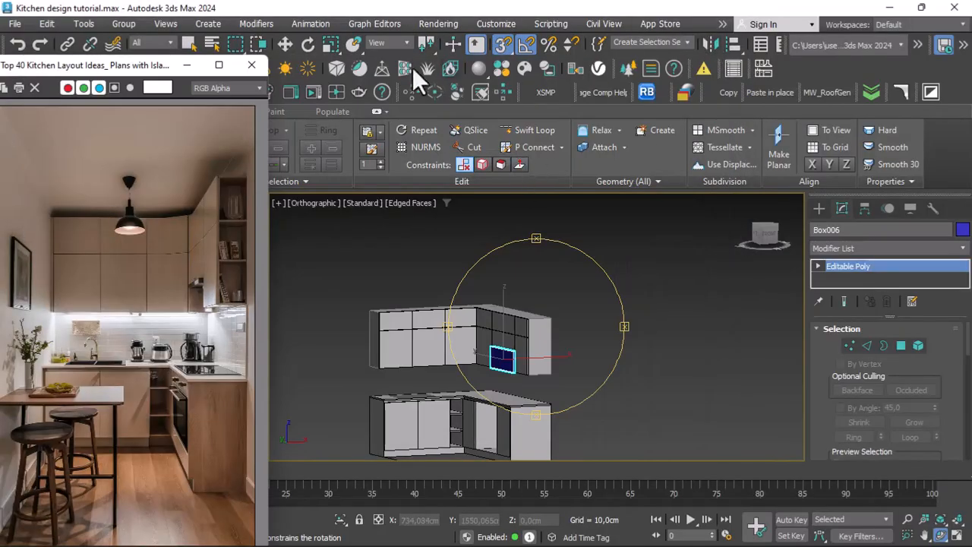
pyautogui.click(332, 41)
pyautogui.scroll(2, 486, 327)
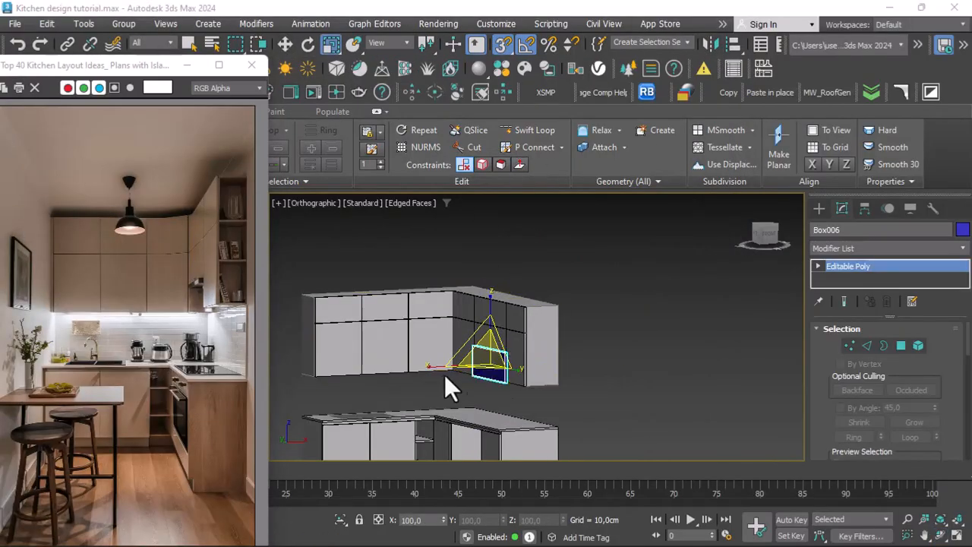
pyautogui.moveTo(446, 363); pyautogui.dragTo(279, 373)
pyautogui.scroll(-2, 558, 352)
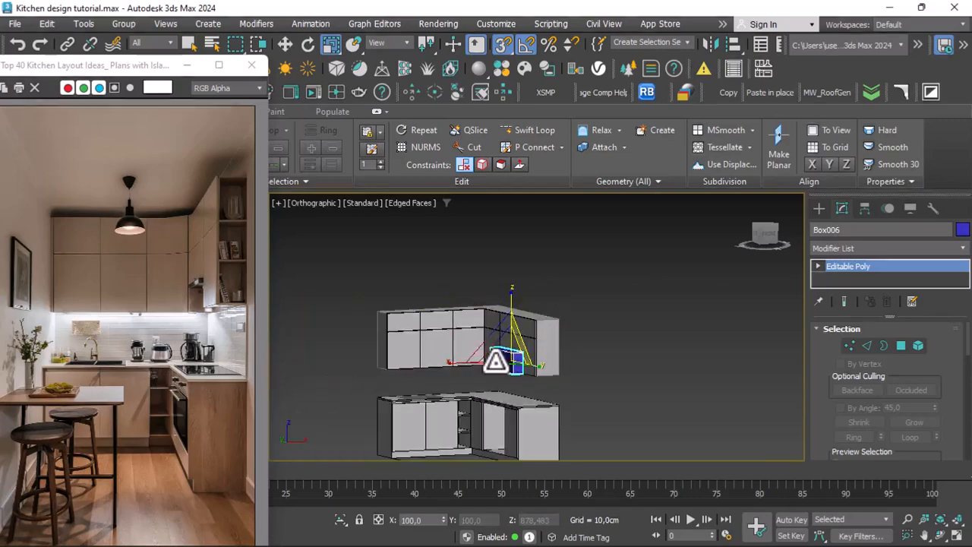
pyautogui.moveTo(465, 361); pyautogui.dragTo(121, 352)
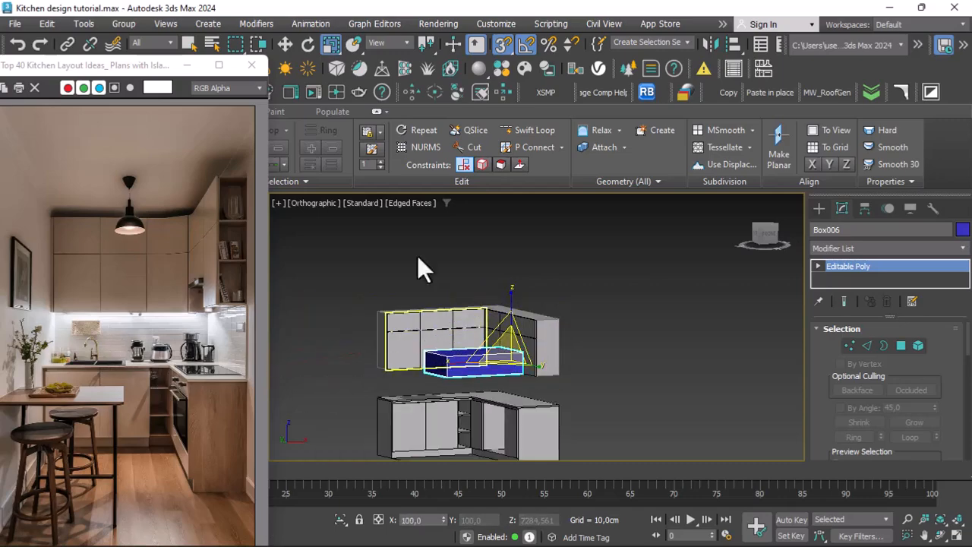
# Move the deepened box along X to about 125.6 cm so it passes fully through the wall cabinet's perpendicular leg.
pyautogui.click(285, 44)
pyautogui.scroll(2, 547, 362)
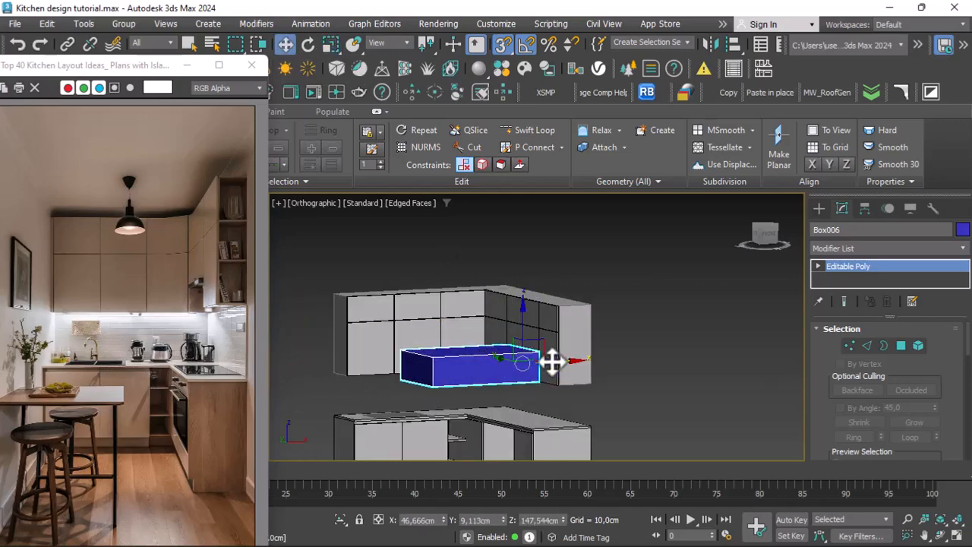
pyautogui.moveTo(560, 360); pyautogui.dragTo(606, 365)
pyautogui.click(591, 410)
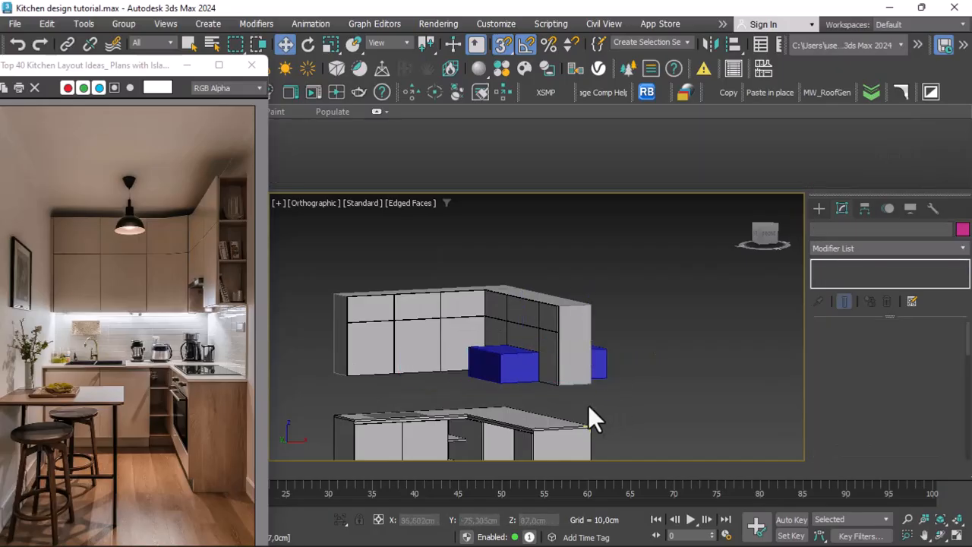
pyautogui.scroll(2, 590, 411)
pyautogui.click(588, 294)
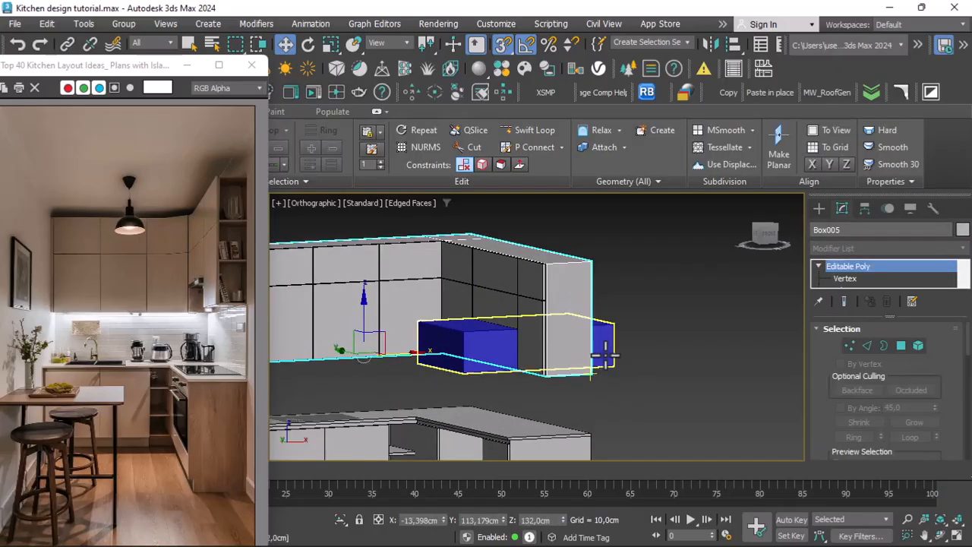
pyautogui.click(612, 367)
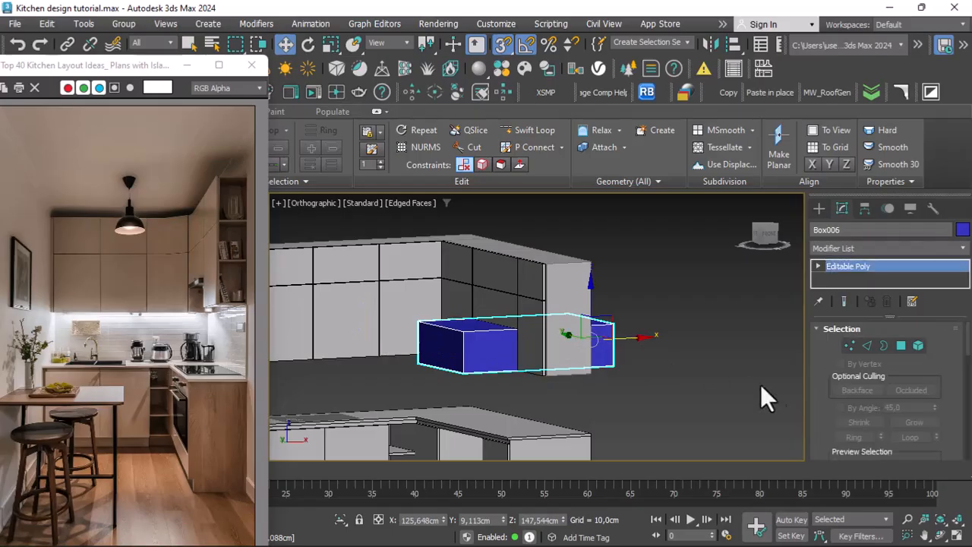
# In the Left view, lower the bottom vertices of the box so it extends beneath the wall cabinet's underside.
pyautogui.click(939, 534)
pyautogui.moveTo(582, 296); pyautogui.dragTo(632, 324)
pyautogui.rightClick(631, 324)
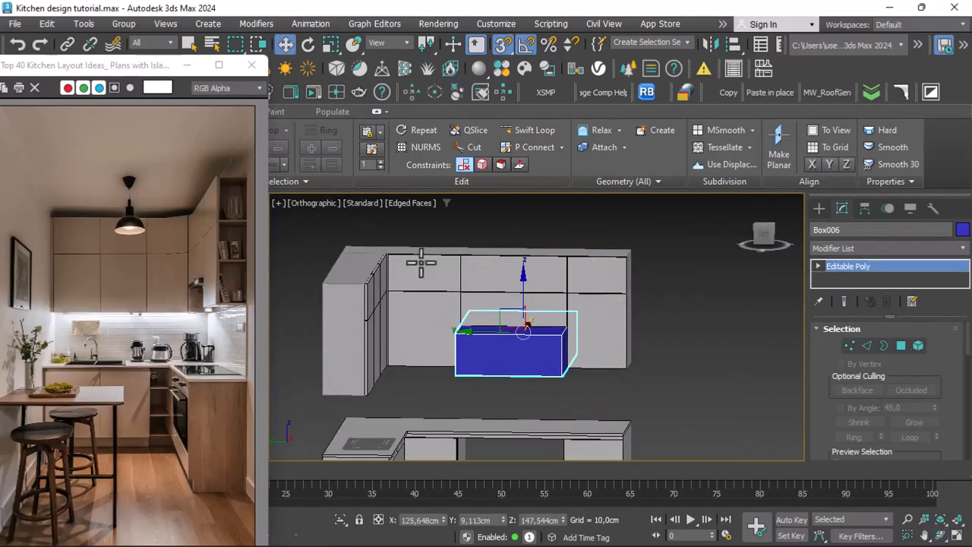
pyautogui.click(320, 204)
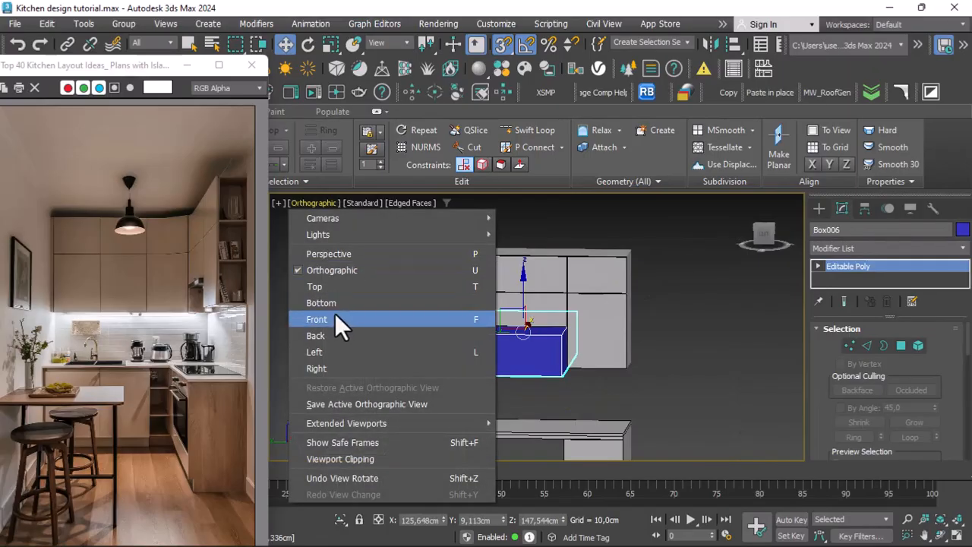
pyautogui.click(336, 348)
pyautogui.scroll(4, 516, 238)
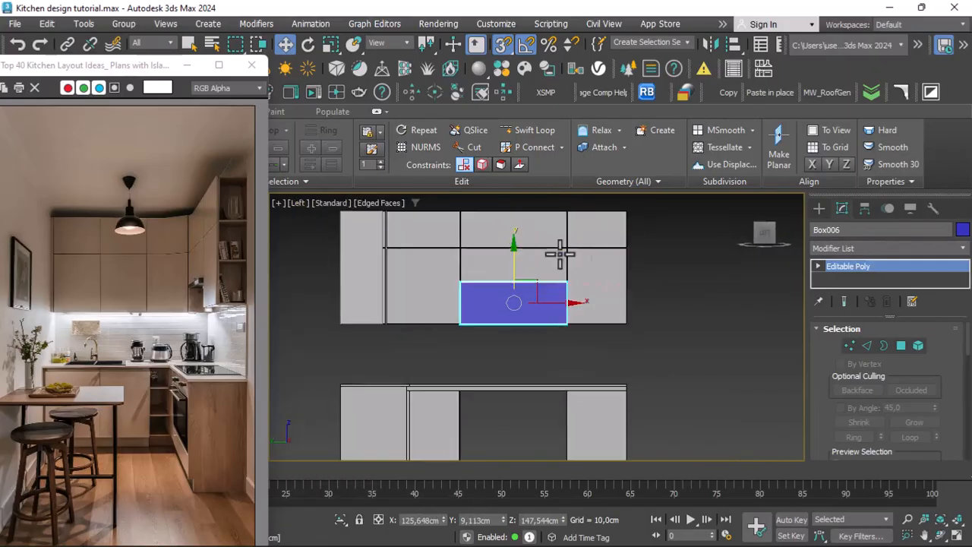
pyautogui.press('1')
pyautogui.moveTo(590, 319); pyautogui.dragTo(589, 322)
pyautogui.moveTo(511, 297); pyautogui.dragTo(508, 352)
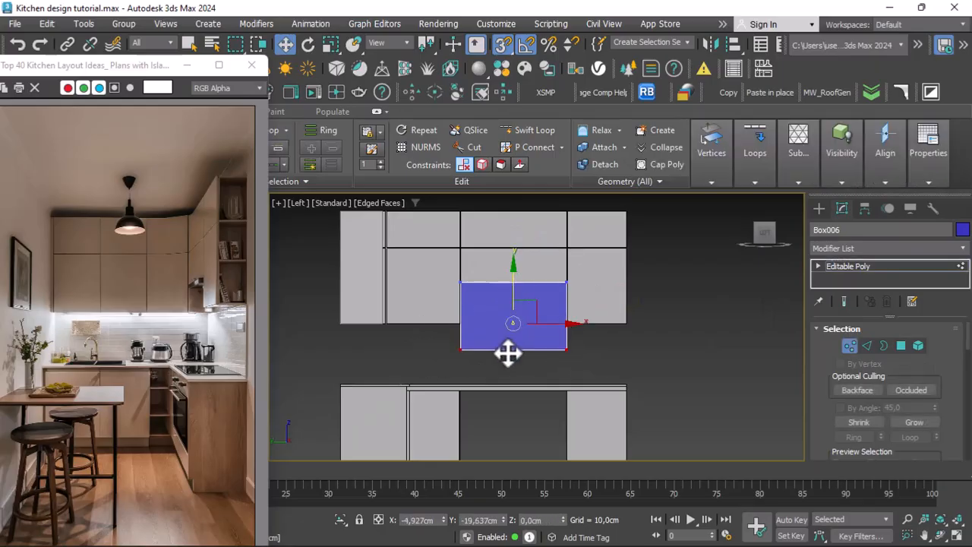
pyautogui.click(851, 266)
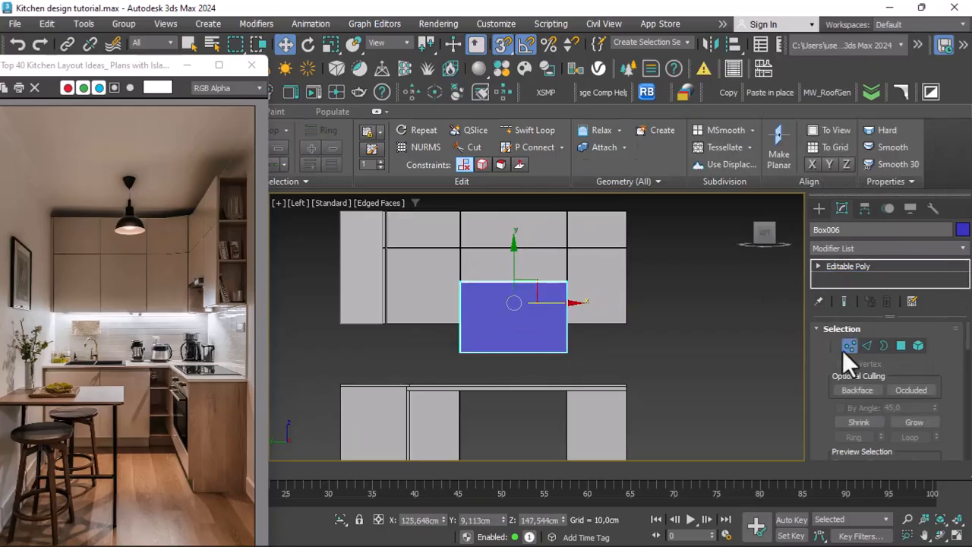
# Subtract the blue box from the wall cabinet body with ProBoolean to cut the range hood opening.
pyautogui.click(942, 536)
pyautogui.scroll(-3, 613, 354)
pyautogui.moveTo(565, 322); pyautogui.dragTo(451, 342)
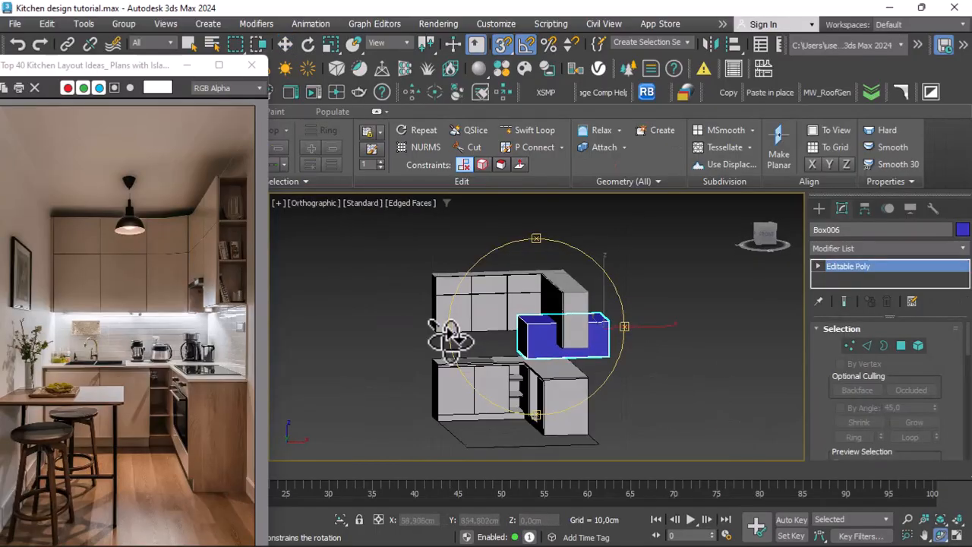
pyautogui.rightClick(452, 342)
pyautogui.click(665, 279)
pyautogui.click(585, 294)
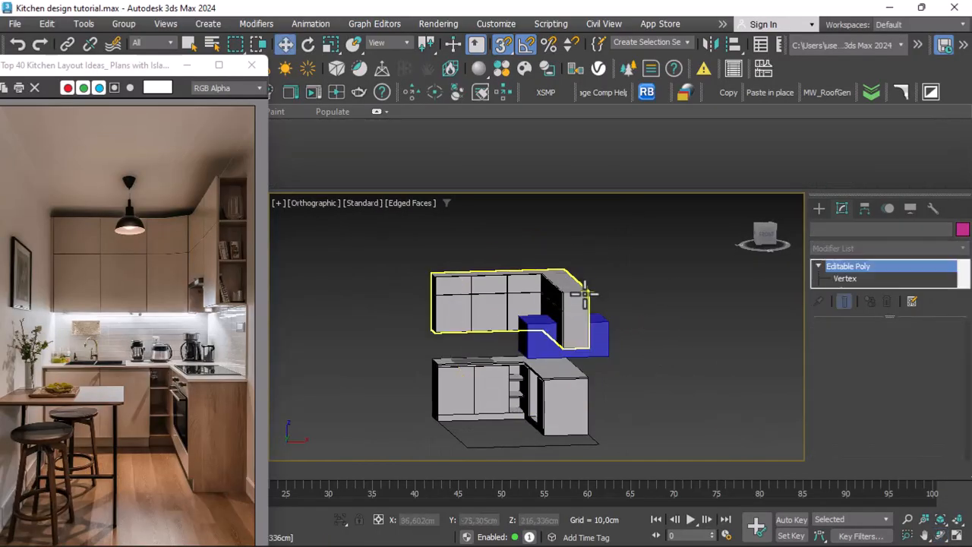
pyautogui.click(819, 208)
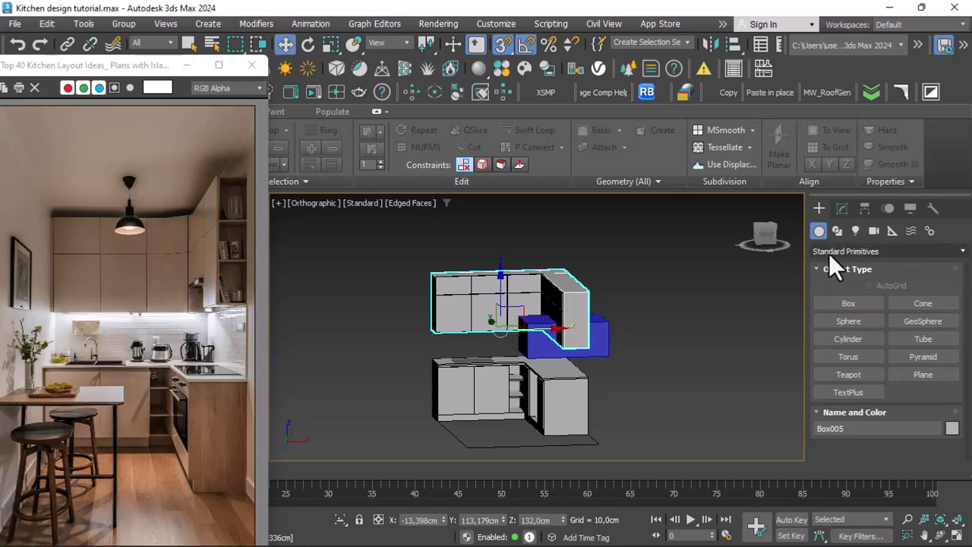
pyautogui.click(846, 251)
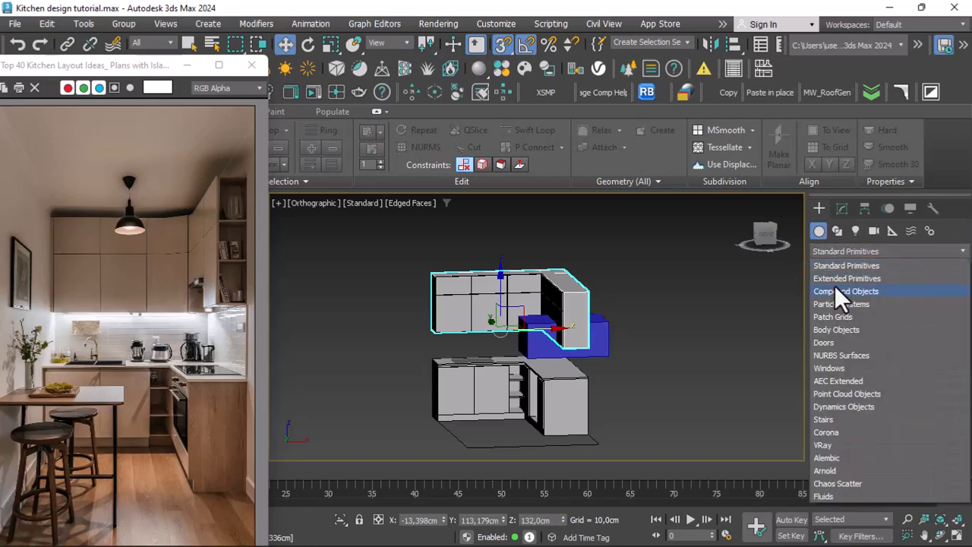
pyautogui.click(835, 286)
pyautogui.click(921, 375)
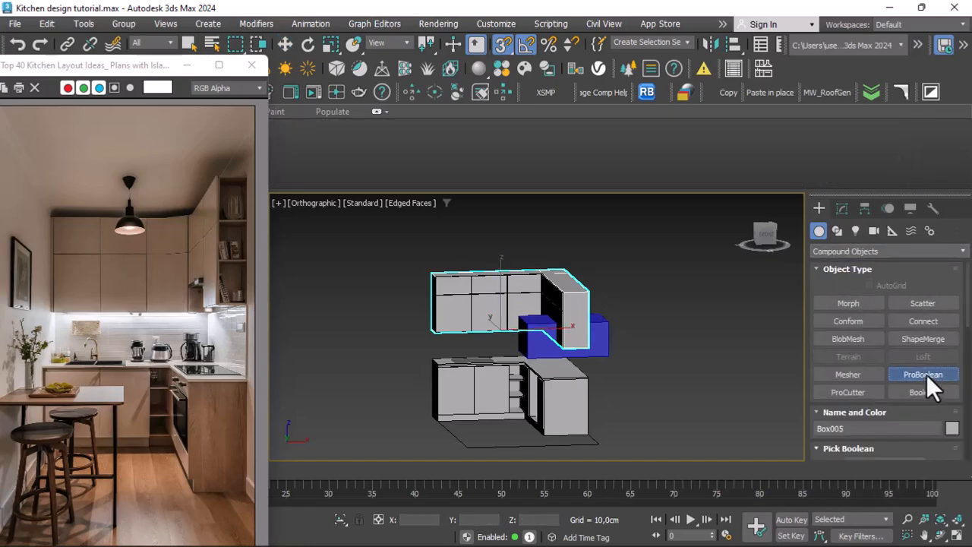
pyautogui.scroll(-3, 920, 368)
pyautogui.click(888, 358)
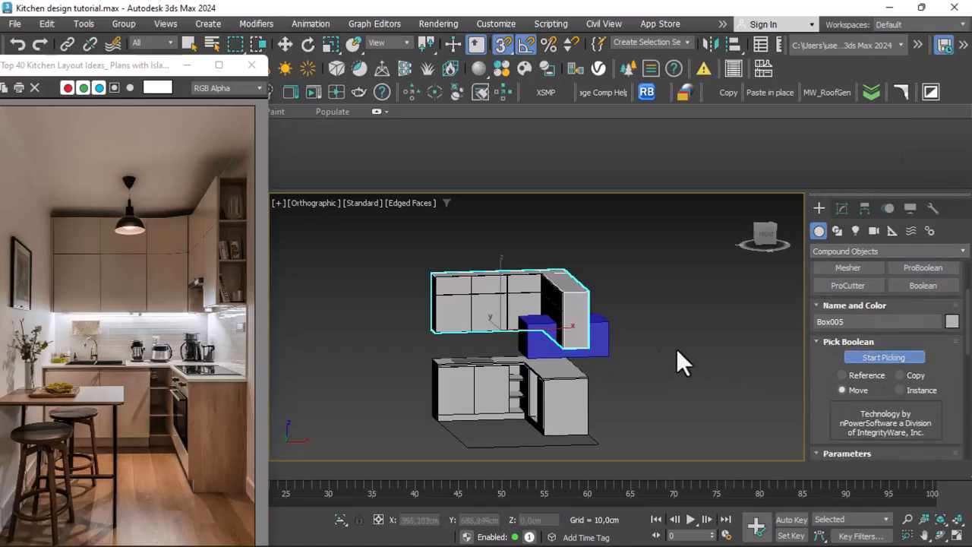
pyautogui.click(597, 340)
pyautogui.rightClick(332, 297)
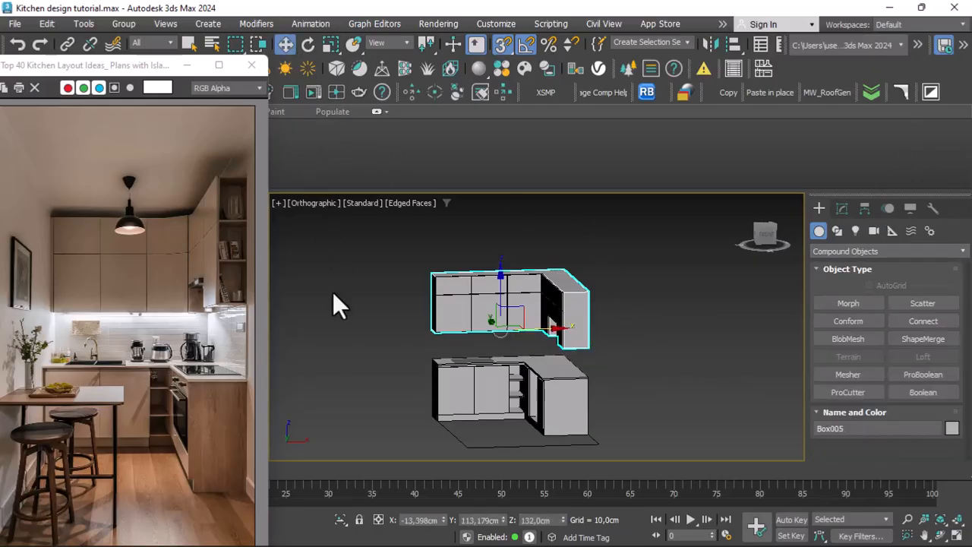
pyautogui.click(332, 296)
# Show the kitchen in the Perspective view and convert the cut wall cabinet body to an Editable Poly.
pyautogui.click(317, 202)
pyautogui.click(343, 254)
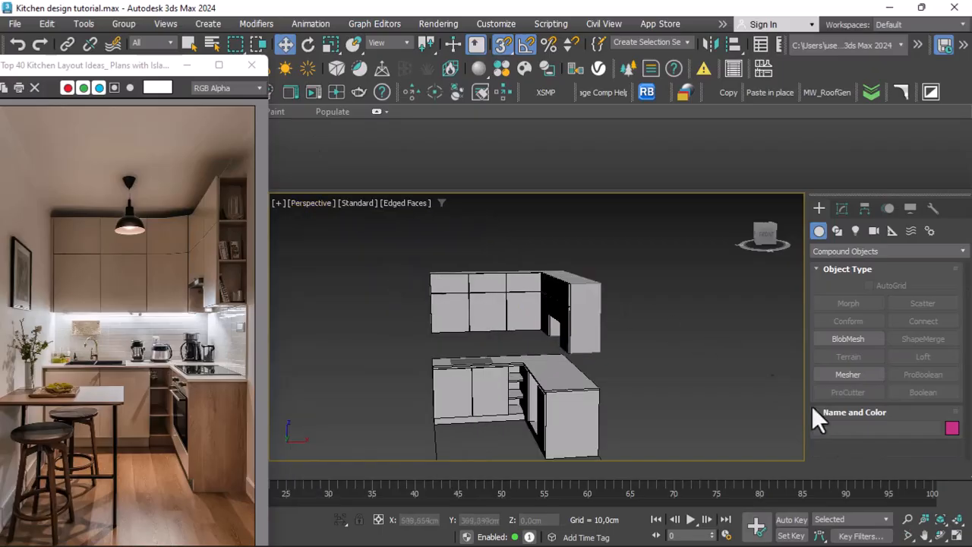
pyautogui.click(940, 535)
pyautogui.moveTo(640, 401); pyautogui.dragTo(478, 351)
pyautogui.rightClick(479, 351)
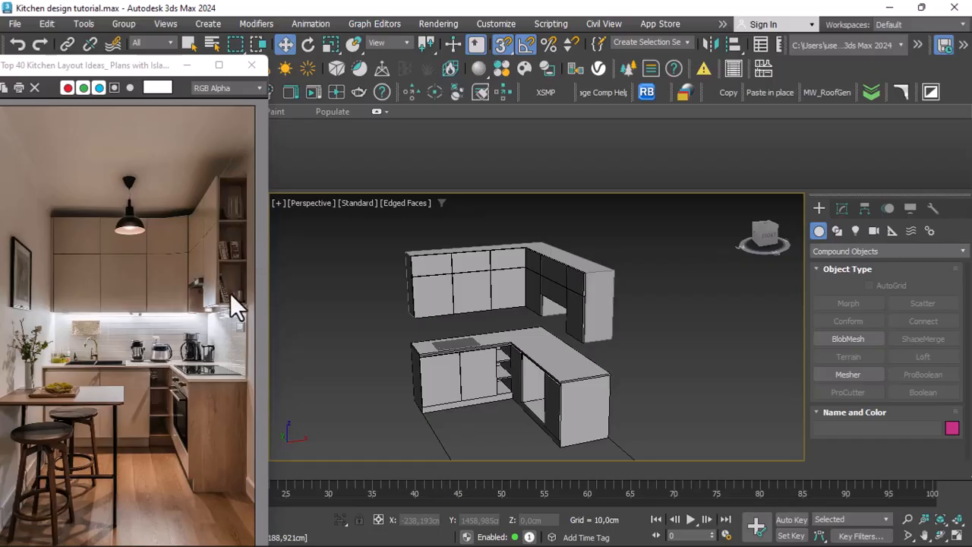
pyautogui.click(602, 311)
pyautogui.scroll(2, 603, 311)
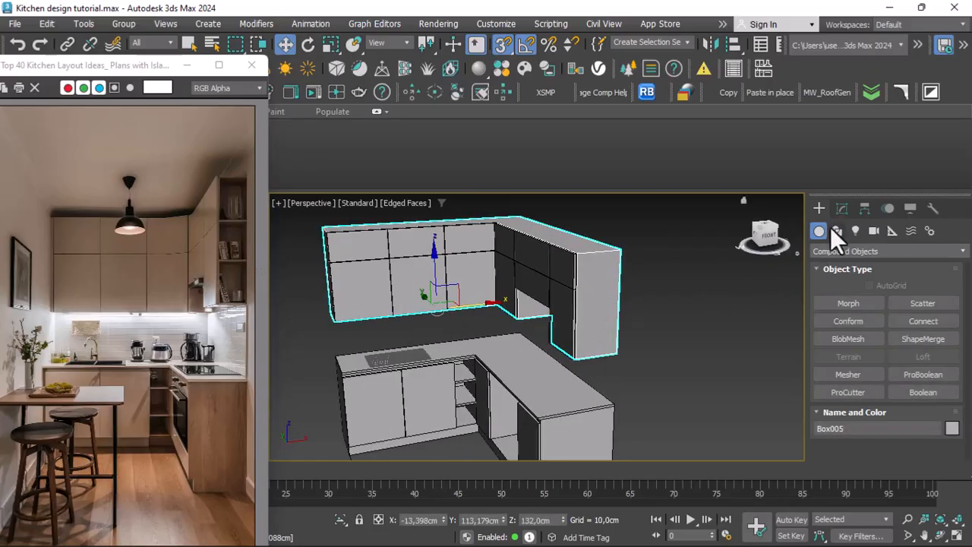
pyautogui.rightClick(598, 277)
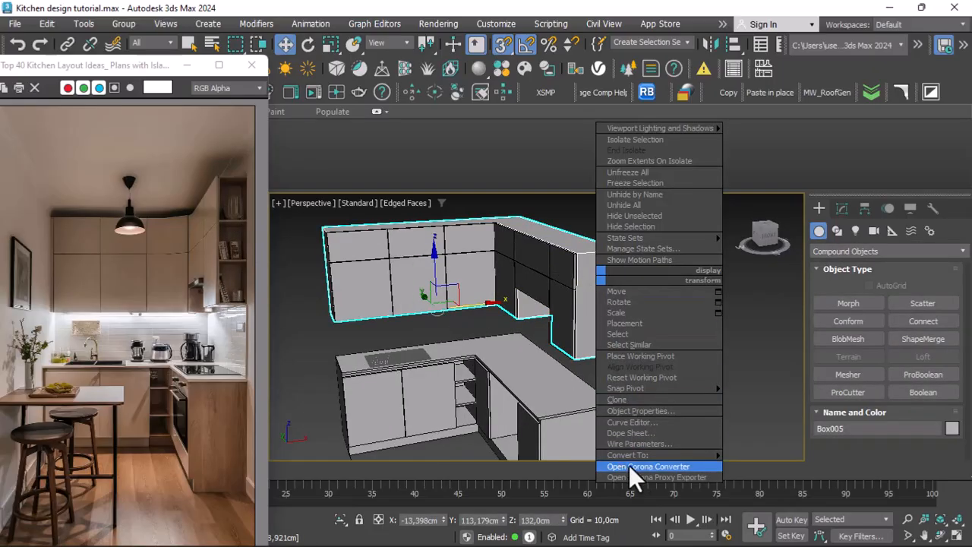
pyautogui.moveTo(702, 457)
pyautogui.click(764, 465)
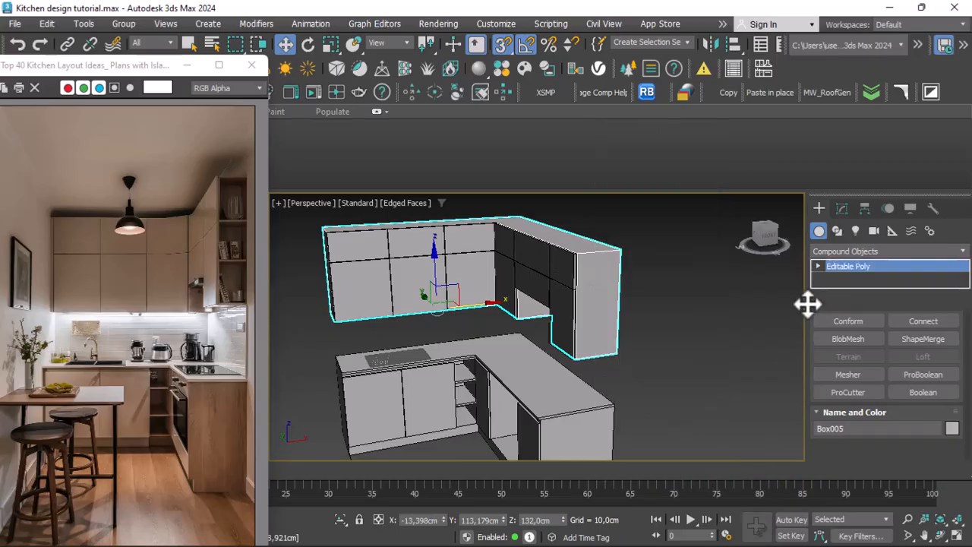
# Inset the end polygon of the wall cabinet's perpendicular leg by 1.0 cm.
pyautogui.click(600, 296)
pyautogui.scroll(3, 606, 294)
pyautogui.scroll(-8, 947, 367)
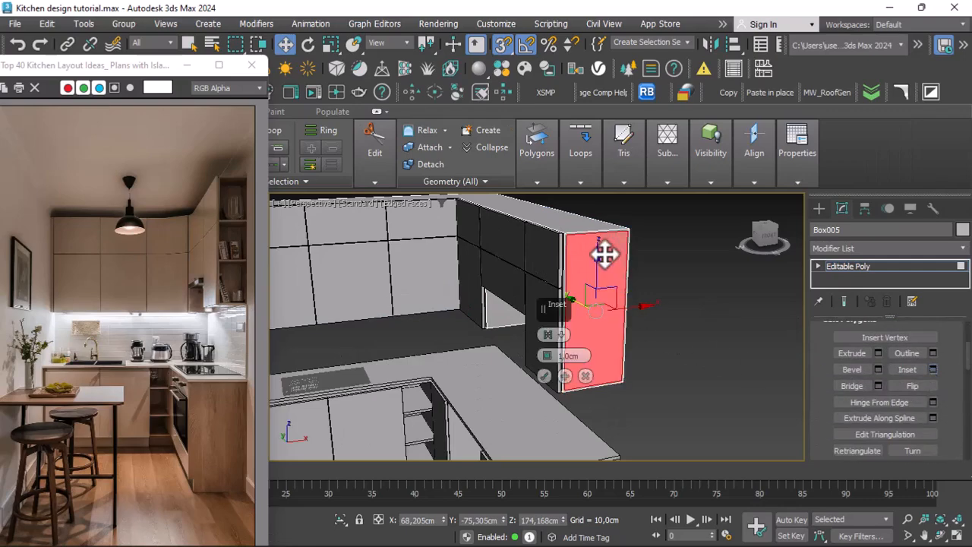
pyautogui.scroll(3, 606, 256)
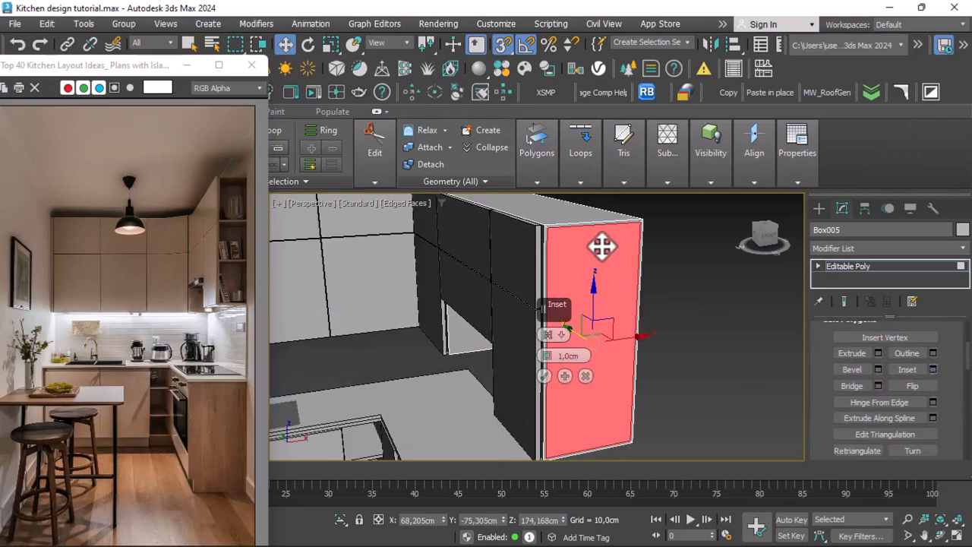
pyautogui.click(544, 376)
# Extrude the inset end polygon inward by about -25.8 cm to hollow out the open shelf compartment.
pyautogui.click(878, 354)
pyautogui.moveTo(547, 357); pyautogui.dragTo(590, 482)
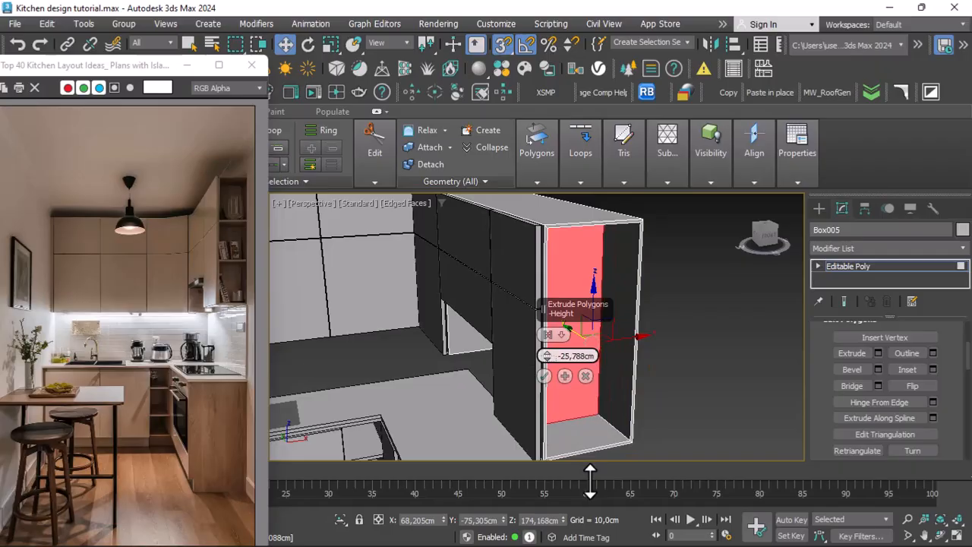
pyautogui.scroll(-4, 506, 267)
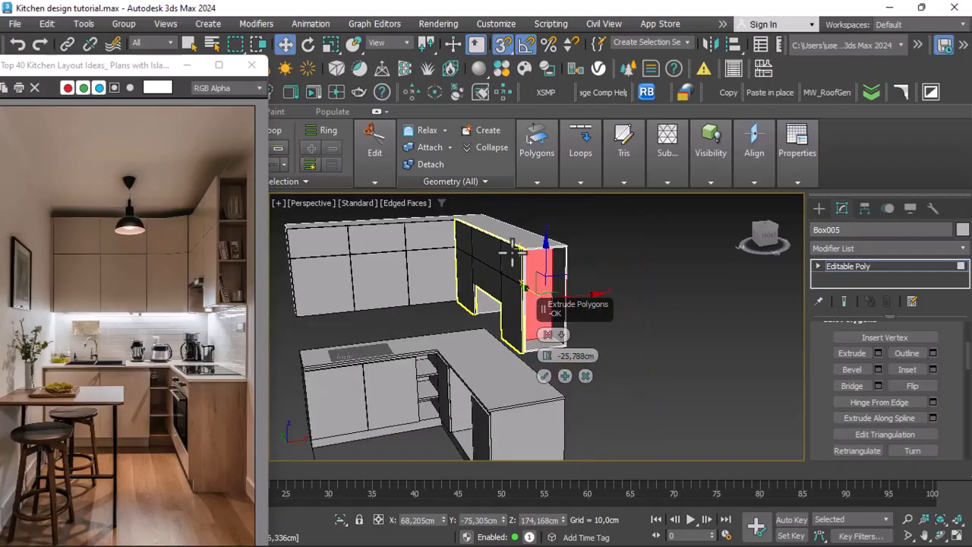
pyautogui.click(546, 374)
pyautogui.click(646, 350)
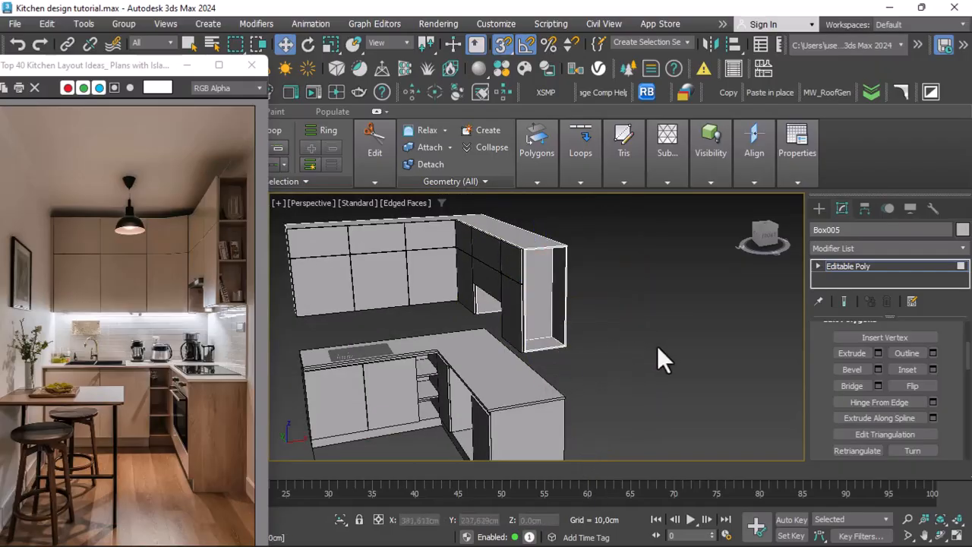
# Detach the inner bottom polygon of the open shelf compartment as a cloned separate object, and leave polygon editing.
pyautogui.scroll(4, 477, 334)
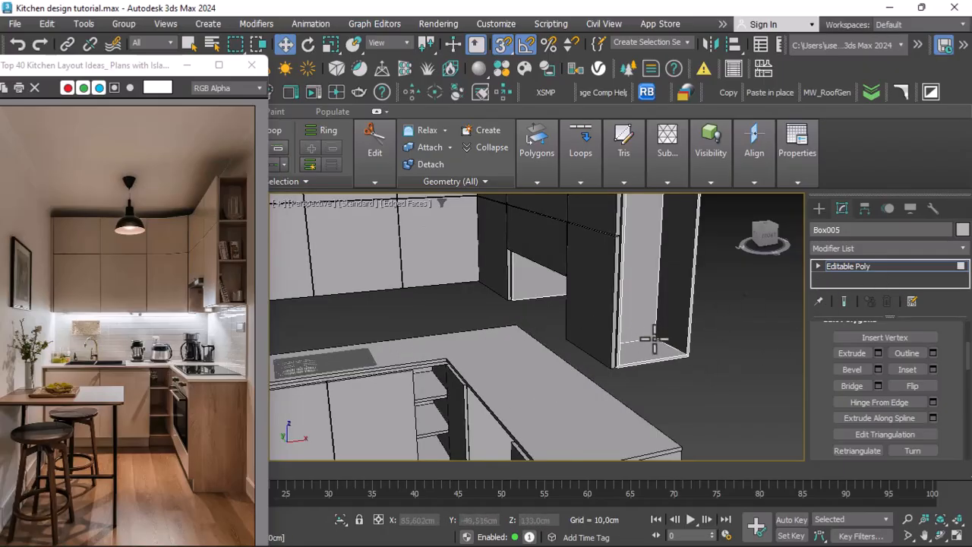
pyautogui.scroll(10, 924, 354)
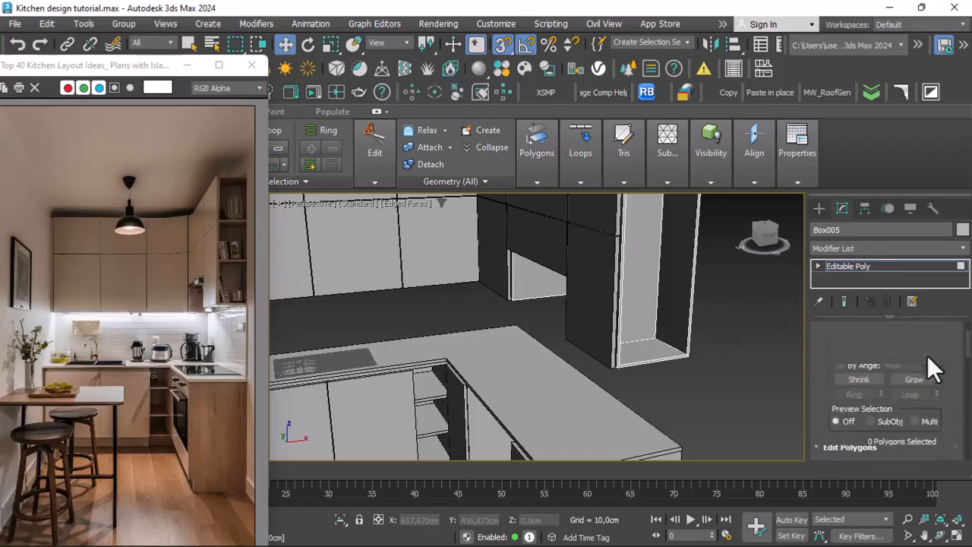
pyautogui.click(650, 358)
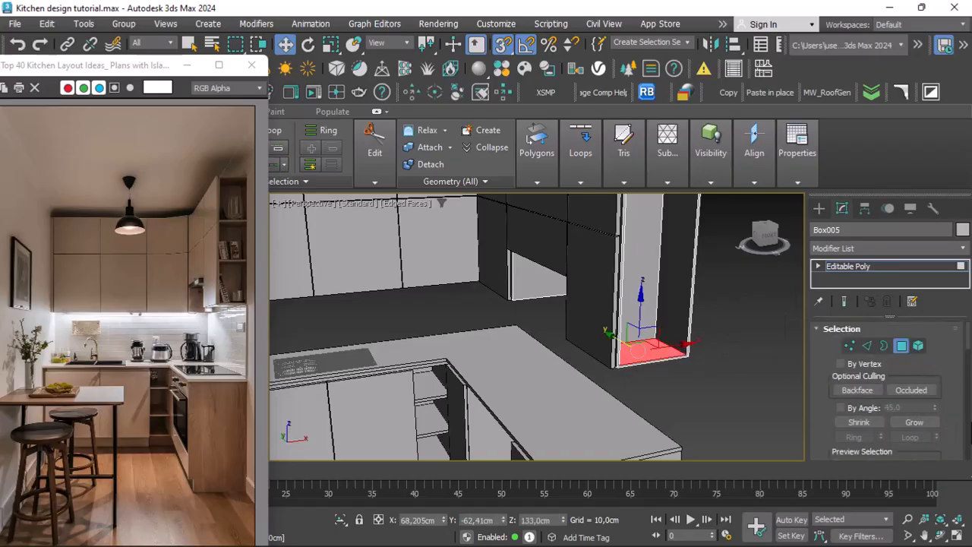
pyautogui.scroll(-5, 943, 410)
pyautogui.scroll(-3, 946, 409)
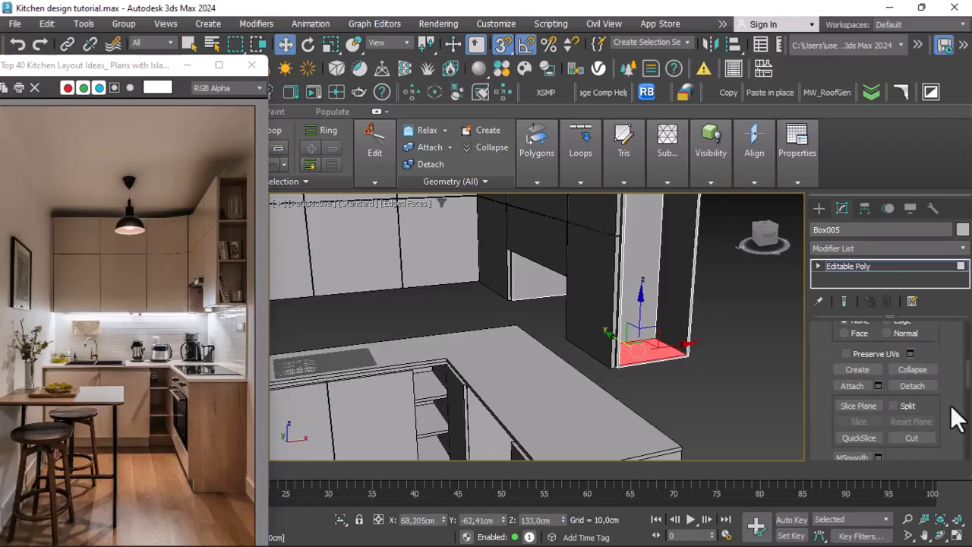
pyautogui.click(913, 384)
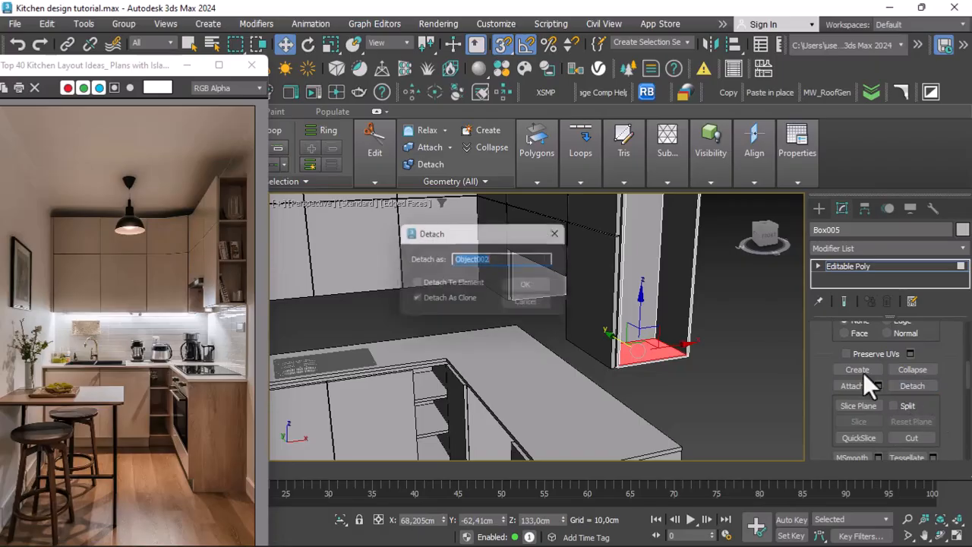
pyautogui.click(530, 288)
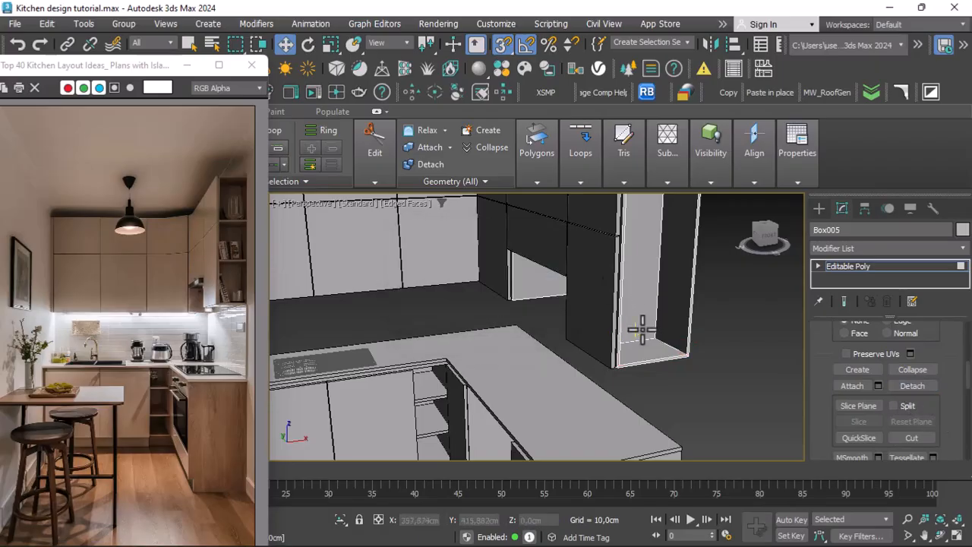
pyautogui.click(684, 318)
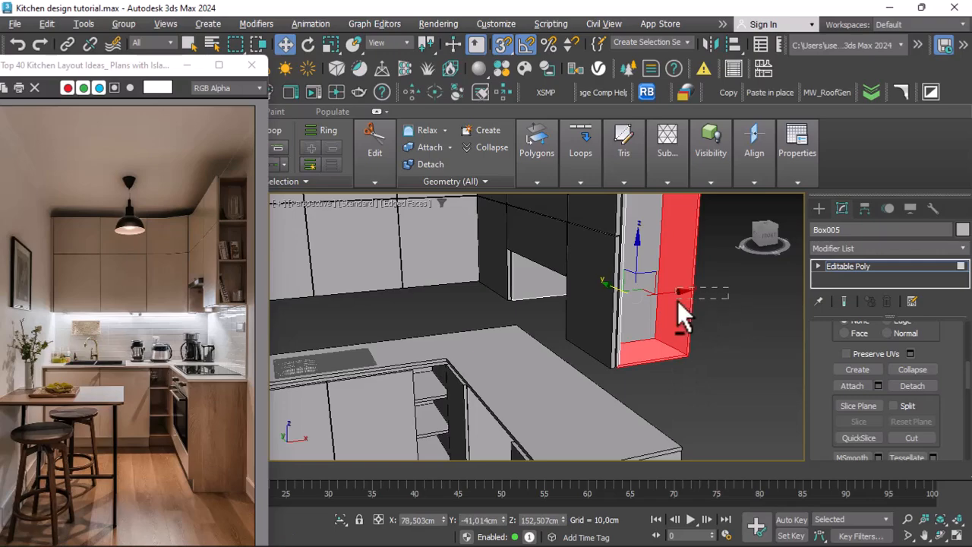
pyautogui.keyDown('alt'); pyautogui.click(678, 301); pyautogui.keyUp('alt')
pyautogui.click(949, 268)
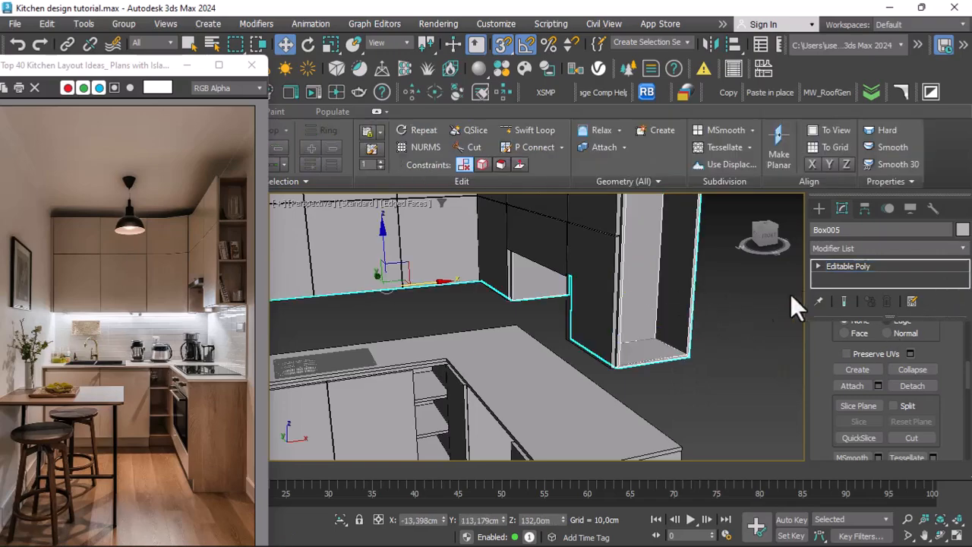
# Extrude the polygon of the detached bottom panel by 2 cm to give the shelf thickness.
pyautogui.click(728, 326)
pyautogui.moveTo(726, 351); pyautogui.dragTo(660, 374)
pyautogui.moveTo(748, 288); pyautogui.dragTo(648, 313)
pyautogui.scroll(2, 677, 347)
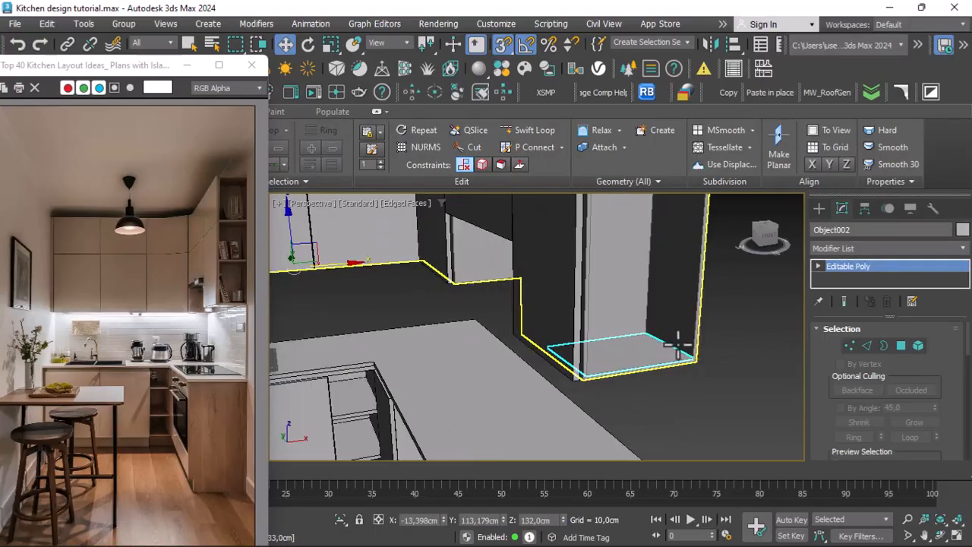
pyautogui.click(900, 345)
pyautogui.click(672, 356)
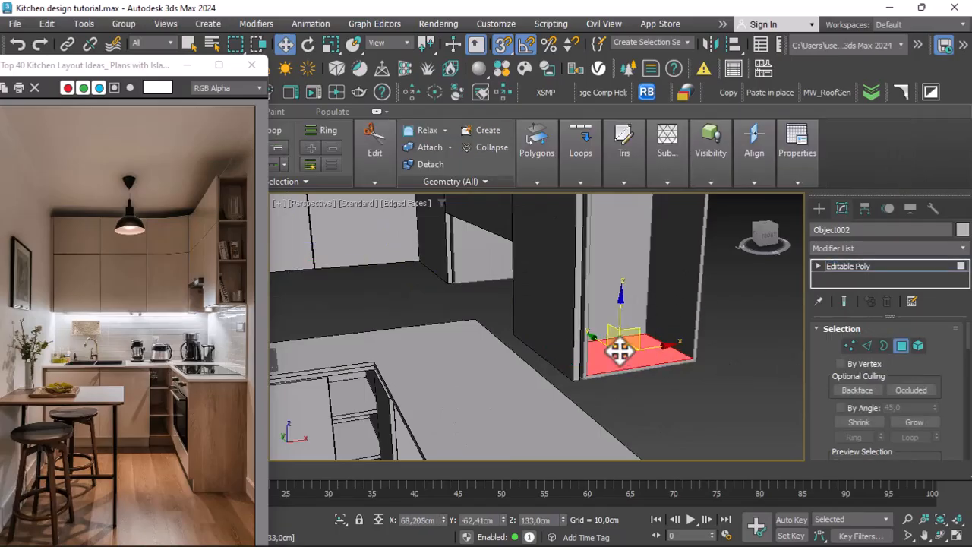
pyautogui.scroll(-5, 940, 373)
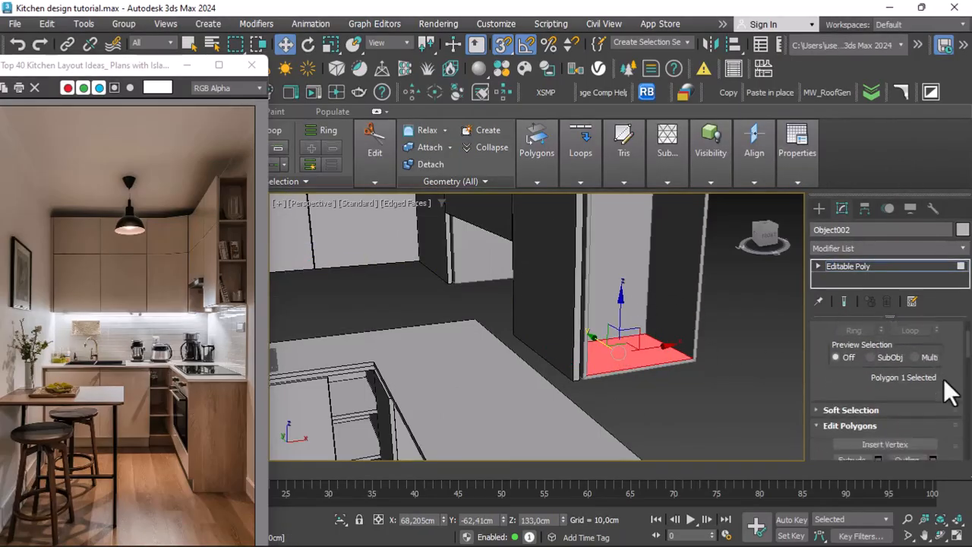
pyautogui.hotkey('shift', 'e')
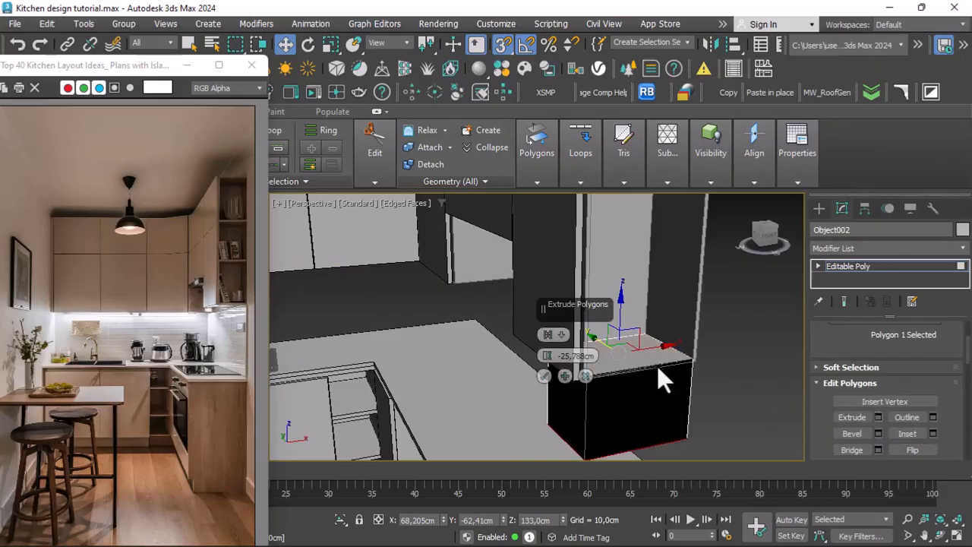
pyautogui.moveTo(546, 353); pyautogui.dragTo(539, 279)
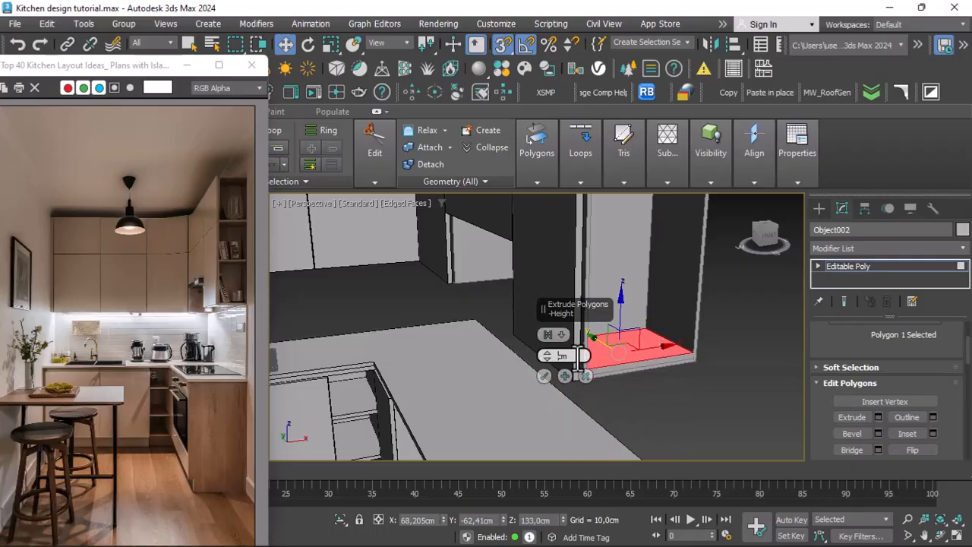
pyautogui.click(544, 375)
pyautogui.scroll(-5, 548, 375)
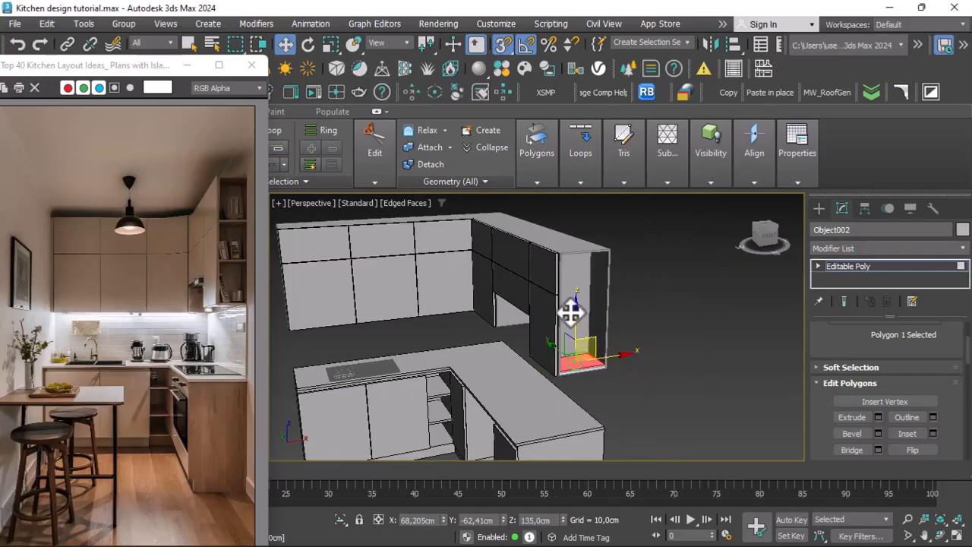
pyautogui.click(922, 268)
# Select the thickened shelf at the bottom of the open compartment and turn off 3D snapping.
pyautogui.click(672, 373)
pyautogui.scroll(5, 607, 361)
pyautogui.click(572, 373)
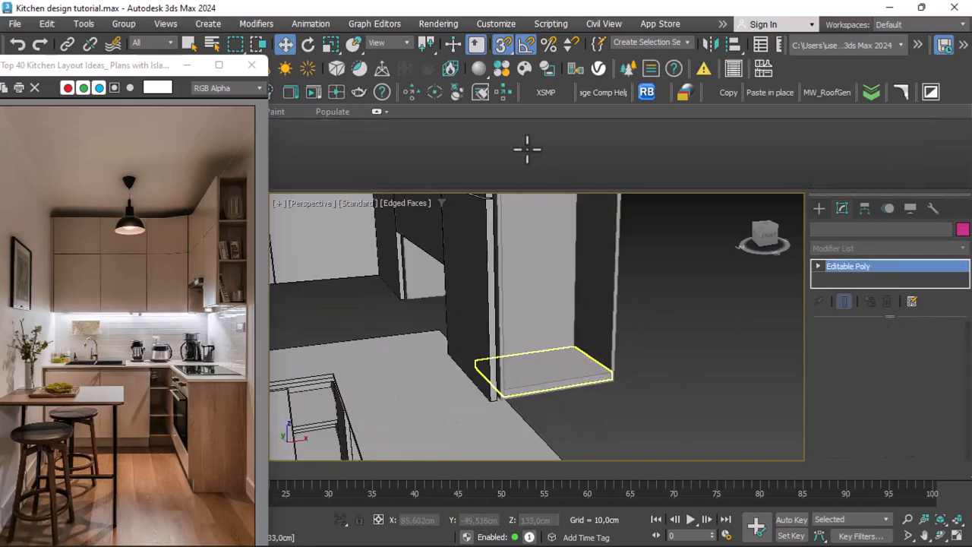
pyautogui.click(502, 44)
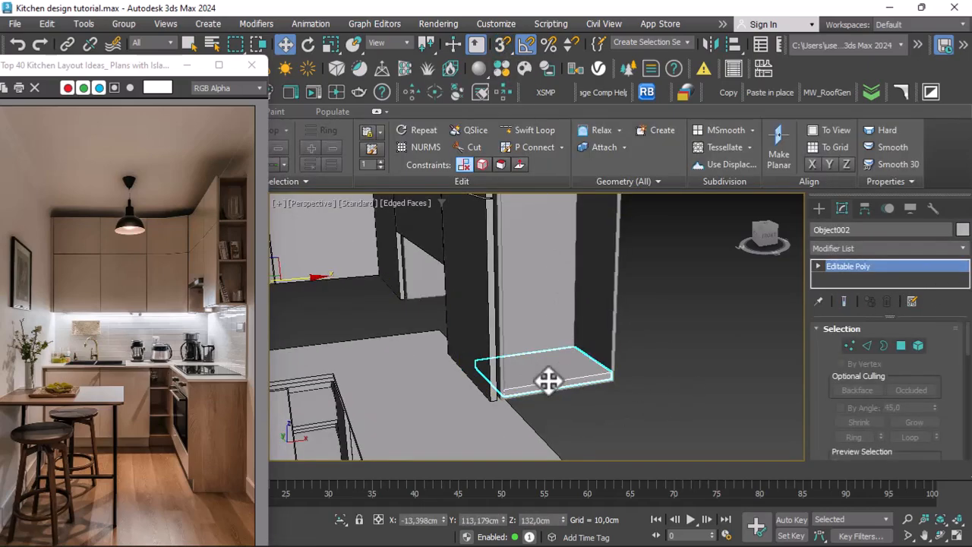
pyautogui.scroll(-10, 566, 381)
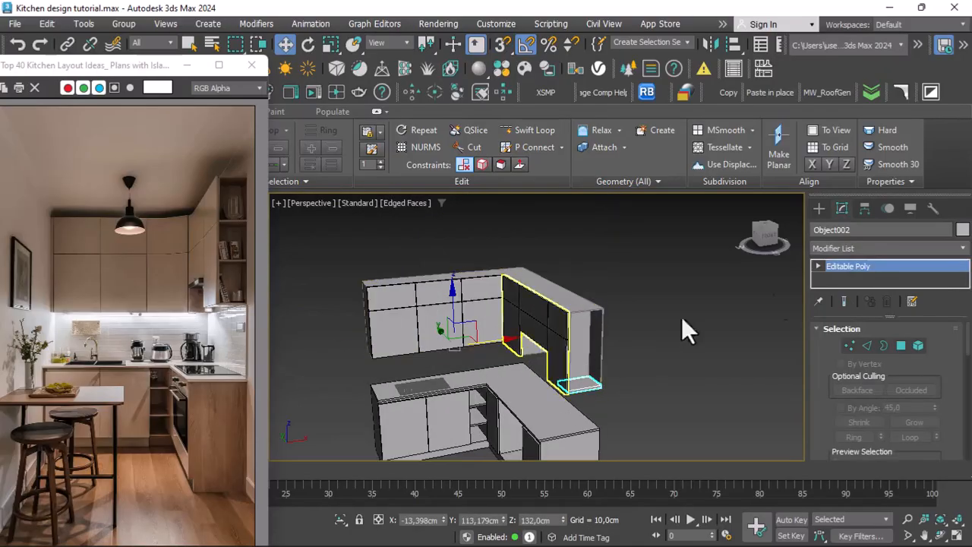
# Center the shelf's pivot on the object and raise the shelf about 21 cm inside the open compartment.
pyautogui.click(670, 378)
pyautogui.click(590, 386)
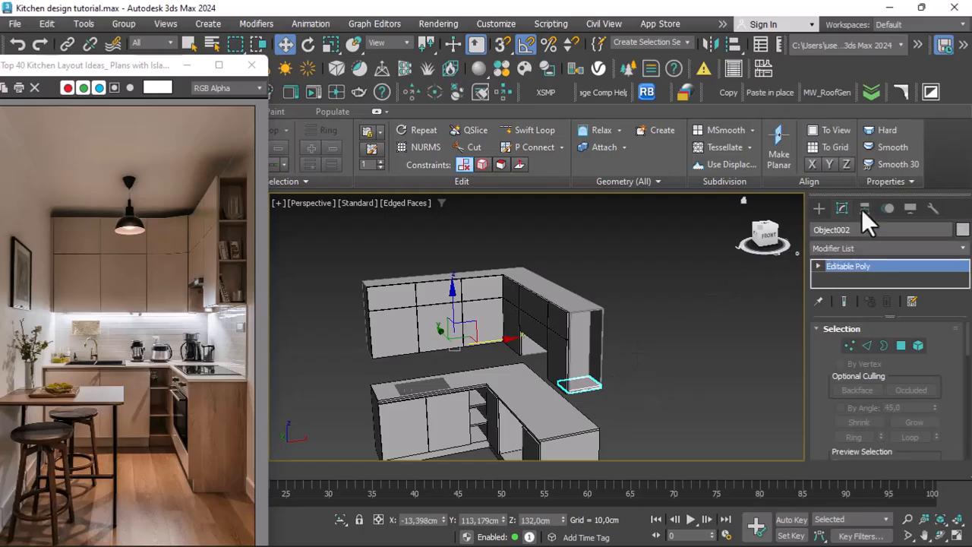
pyautogui.click(863, 209)
pyautogui.click(887, 307)
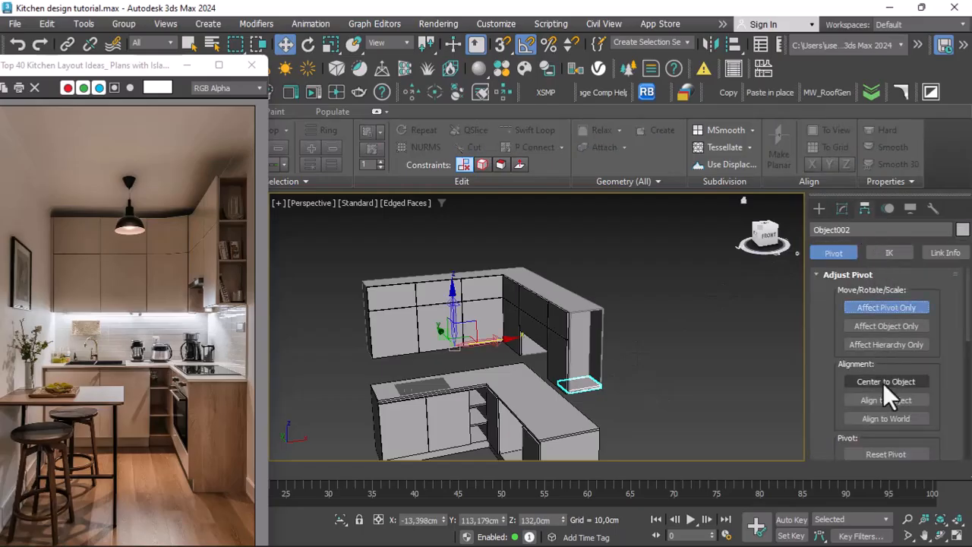
pyautogui.click(882, 383)
pyautogui.click(886, 307)
pyautogui.scroll(5, 581, 372)
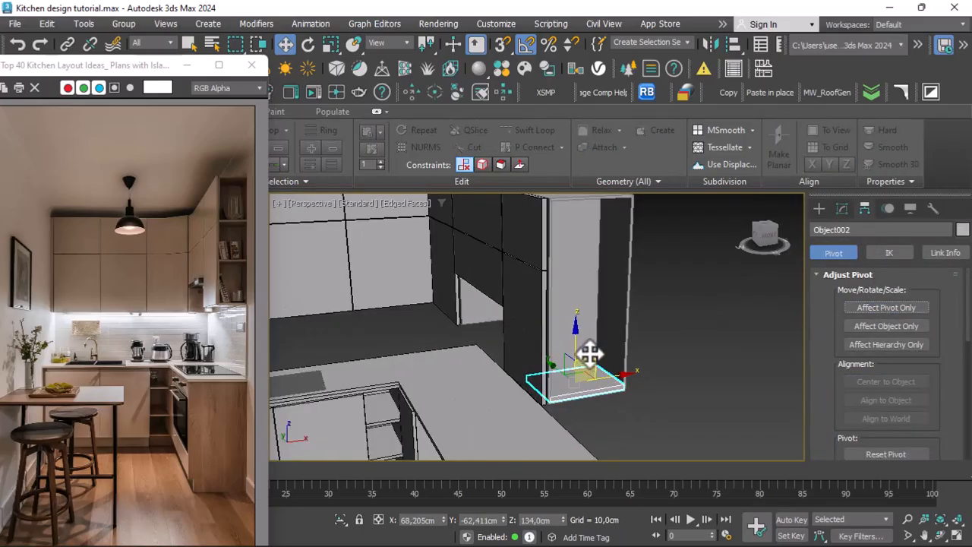
pyautogui.moveTo(575, 342); pyautogui.dragTo(559, 304)
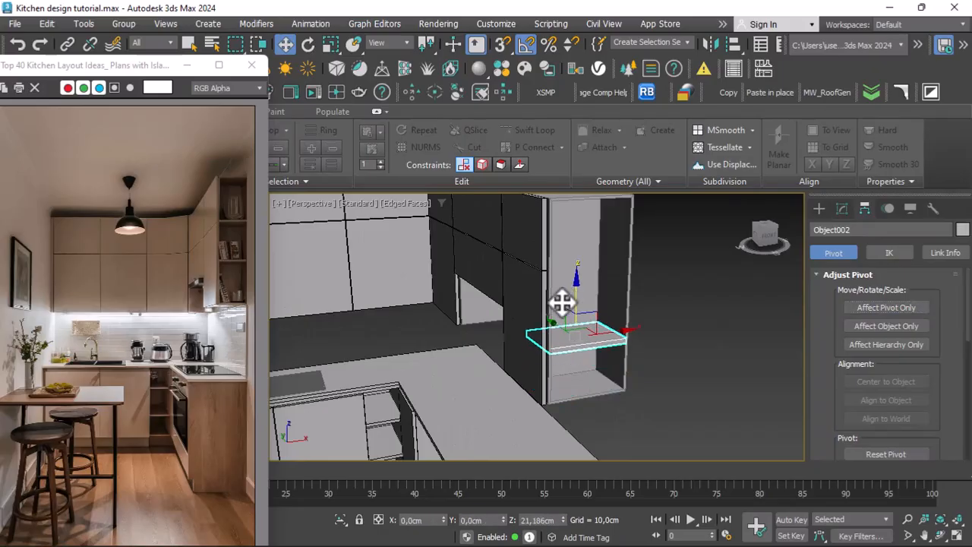
# Cap the open border on the underside of the shelf and leave border editing.
pyautogui.click(940, 536)
pyautogui.moveTo(569, 387); pyautogui.dragTo(558, 300)
pyautogui.rightClick(607, 371)
pyautogui.scroll(4, 607, 371)
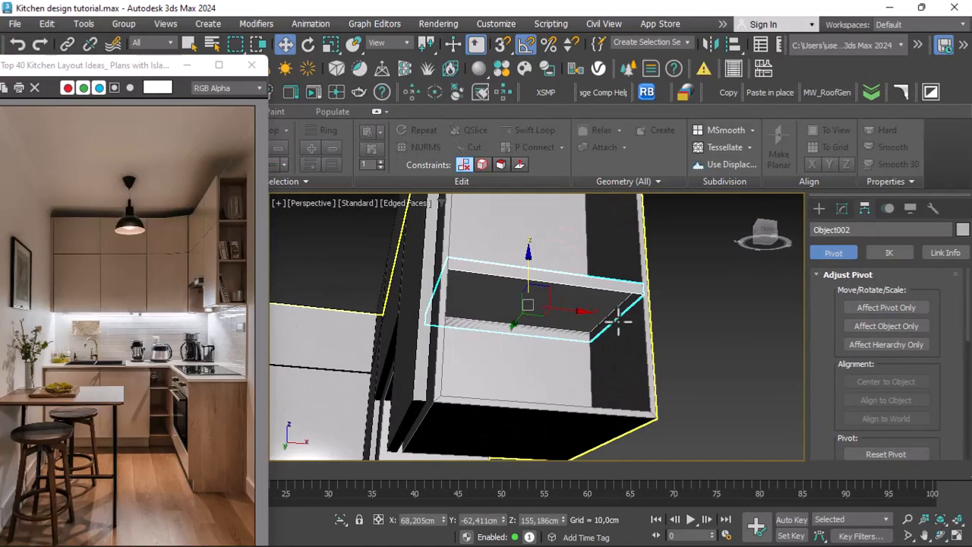
pyautogui.click(842, 209)
pyautogui.click(836, 267)
pyautogui.click(884, 347)
pyautogui.scroll(5, 595, 308)
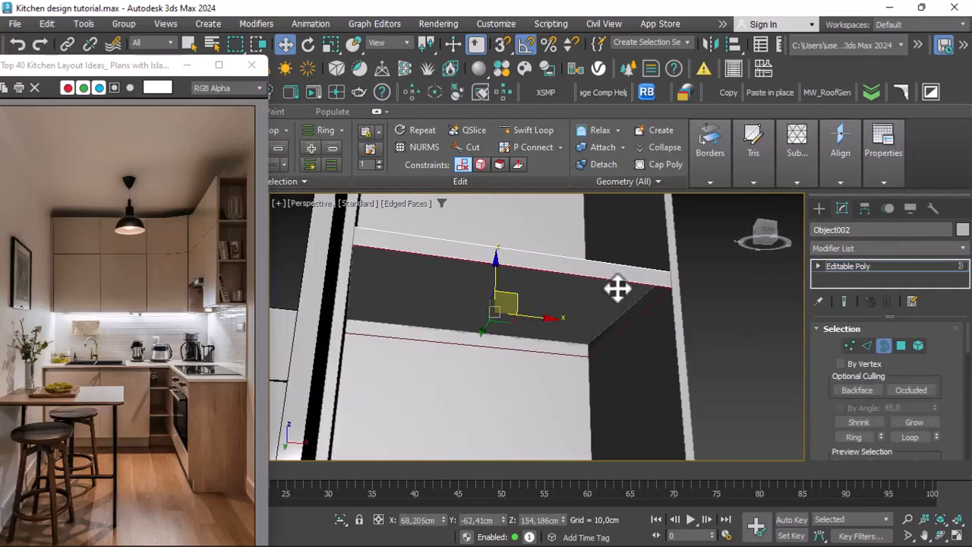
pyautogui.scroll(-4, 937, 347)
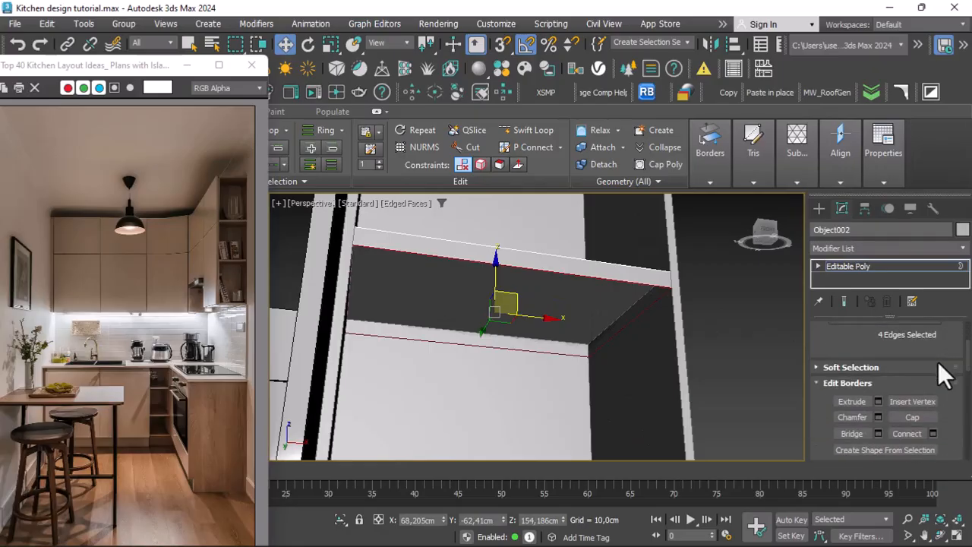
pyautogui.click(912, 417)
pyautogui.keyDown('alt'); pyautogui.moveTo(606, 339); pyautogui.dragTo(646, 327, button='middle'); pyautogui.keyUp('alt')
pyautogui.click(959, 267)
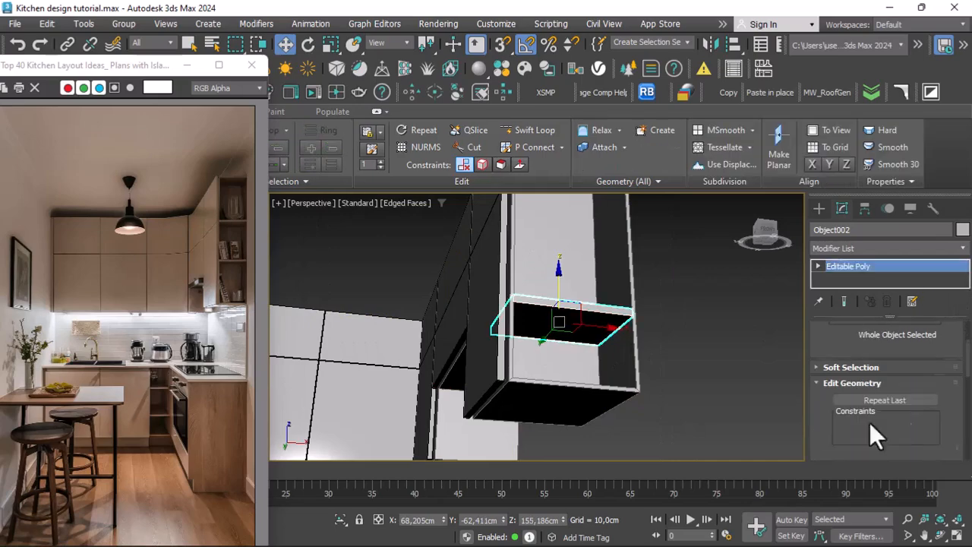
# In the Front view, lower the shelf about 2 cm and duplicate it about 30 cm higher in the compartment.
pyautogui.click(940, 536)
pyautogui.moveTo(589, 372)
pyautogui.mouseDown()
pyautogui.moveTo(555, 408)
pyautogui.moveTo(562, 425)
pyautogui.moveTo(571, 369)
pyautogui.mouseUp()
pyautogui.scroll(-5, 562, 426)
pyautogui.press('w')
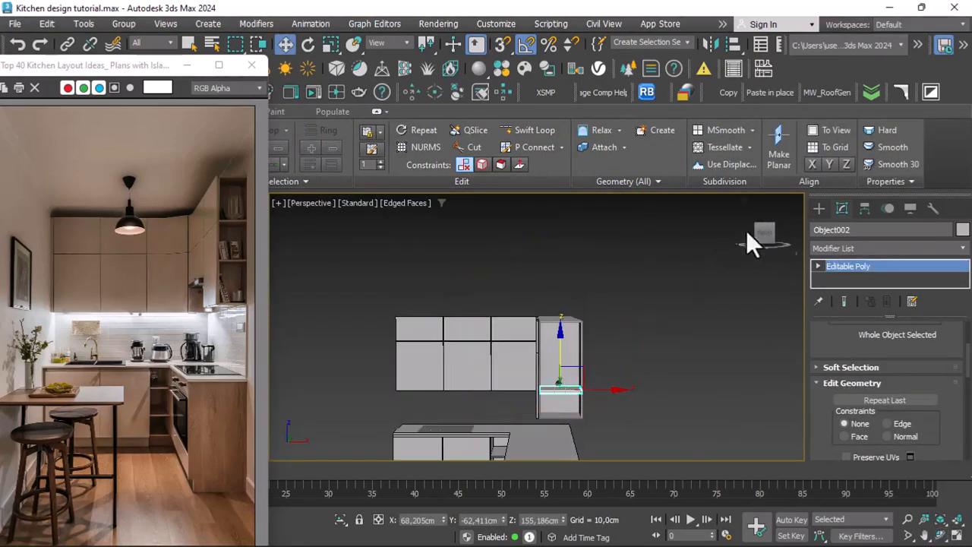
pyautogui.click(762, 233)
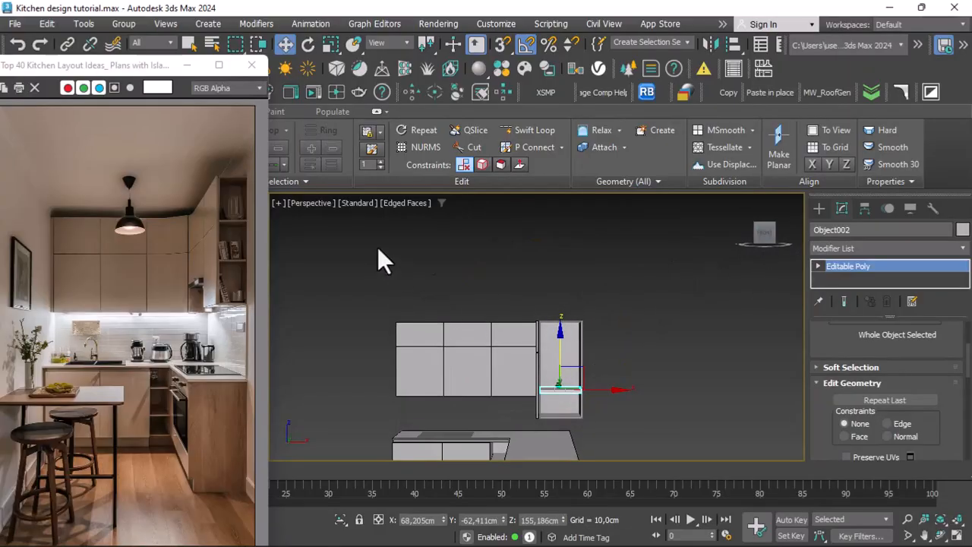
pyautogui.click(312, 203)
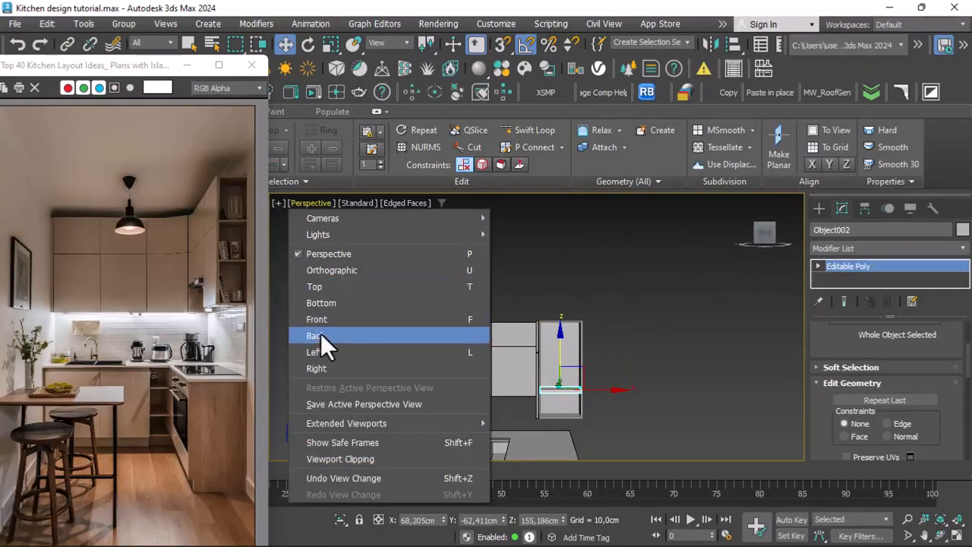
pyautogui.click(328, 319)
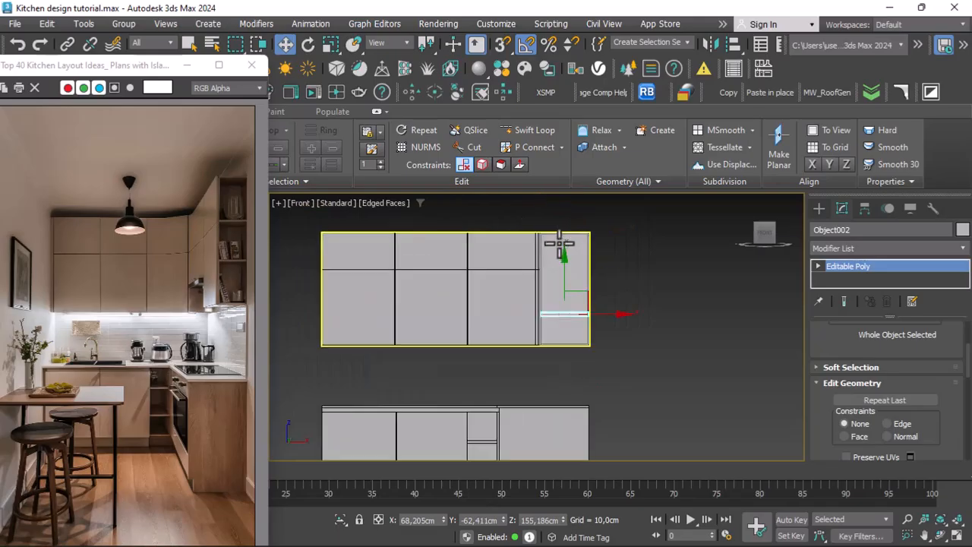
pyautogui.scroll(2, 560, 244)
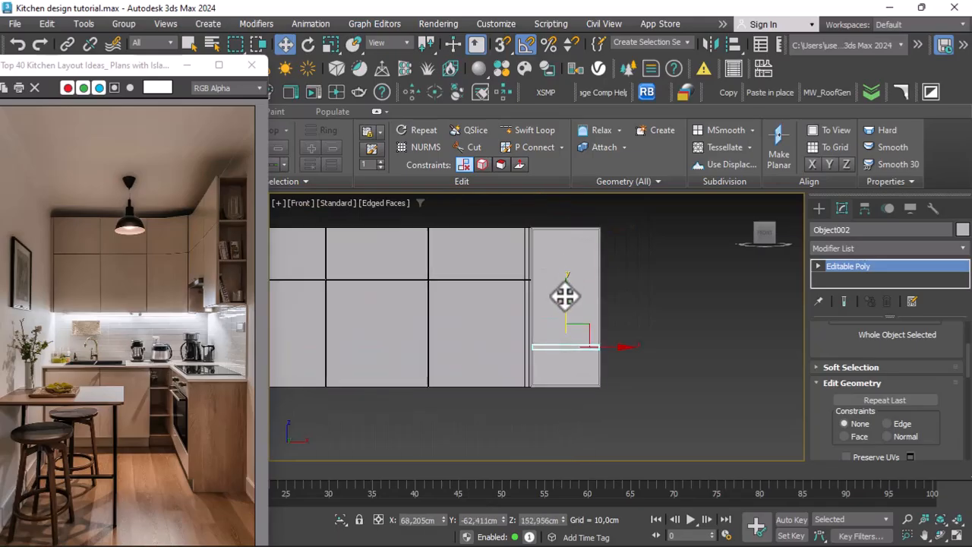
pyautogui.keyDown('shift'); pyautogui.moveTo(566, 300); pyautogui.dragTo(557, 243); pyautogui.keyUp('shift')
pyautogui.click(480, 335)
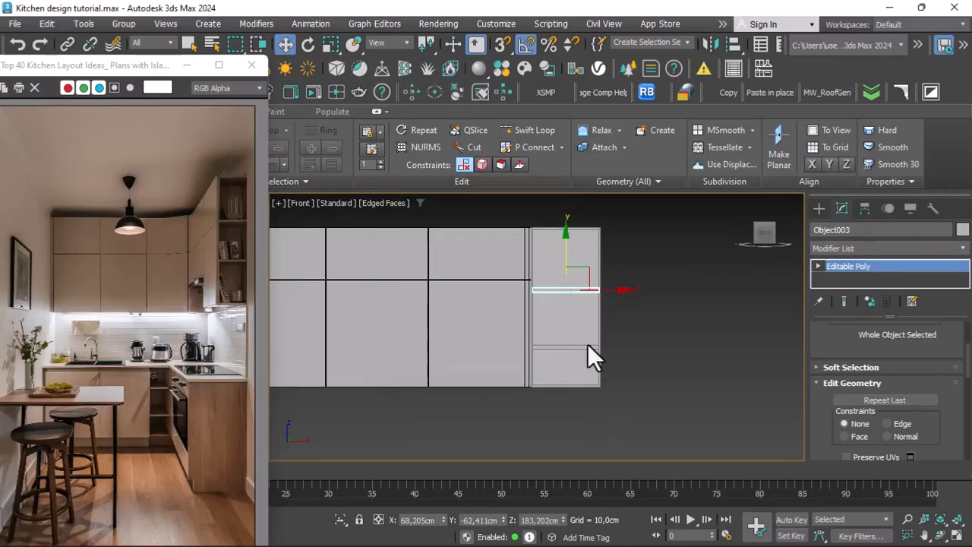
# Select both shelves and move them slightly upward together to even out the compartment spacing.
pyautogui.keyDown('ctrl'); pyautogui.click(560, 348); pyautogui.keyUp('ctrl')
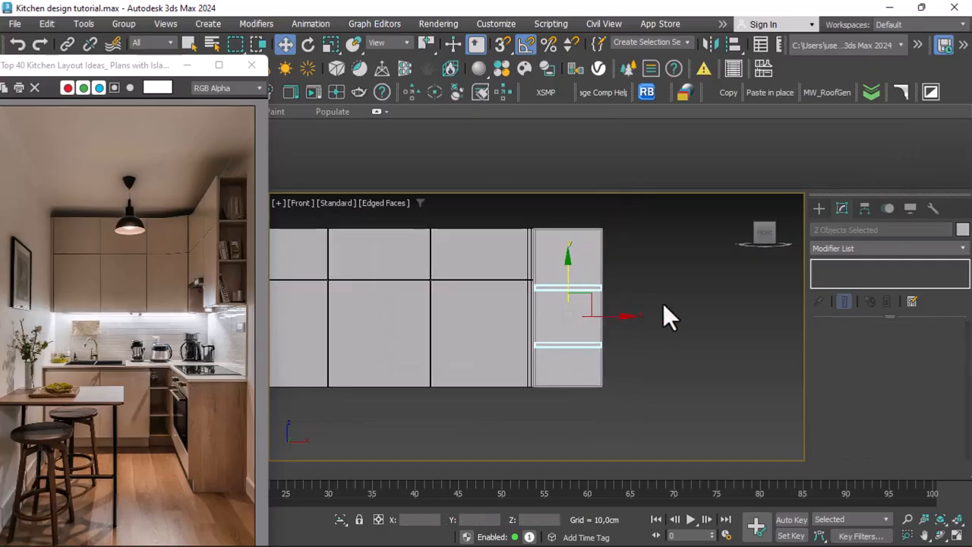
pyautogui.click(618, 314)
pyautogui.scroll(-2, 618, 315)
# Return to the Perspective view and examine the shelved wall cabinets together with the base cabinets.
pyautogui.click(940, 536)
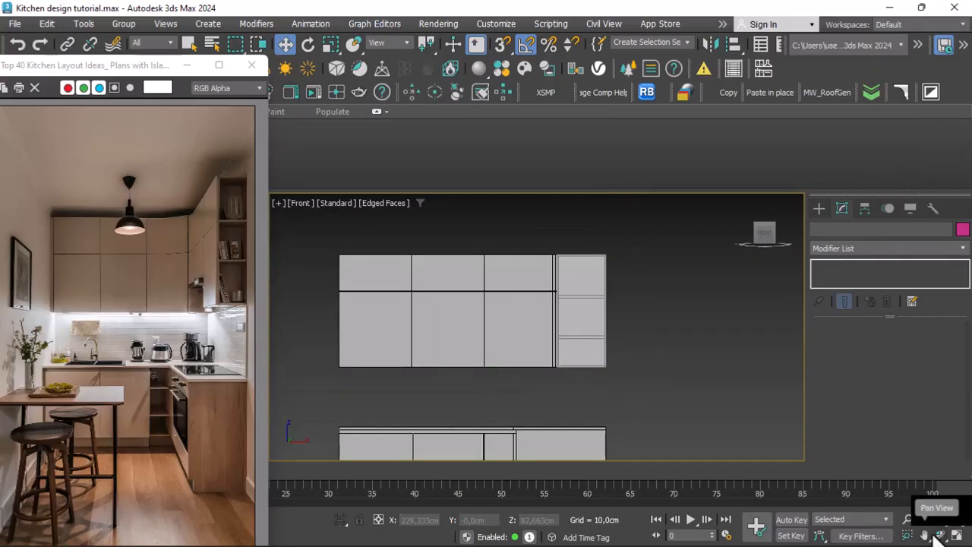
pyautogui.moveTo(575, 332); pyautogui.dragTo(547, 288)
pyautogui.scroll(-3, 575, 337)
pyautogui.moveTo(575, 337); pyautogui.dragTo(582, 314)
pyautogui.press('w')
pyautogui.click(636, 287)
pyautogui.scroll(2, 637, 287)
pyautogui.click(461, 246)
pyautogui.scroll(1, 313, 205)
pyautogui.click(313, 203)
pyautogui.click(334, 255)
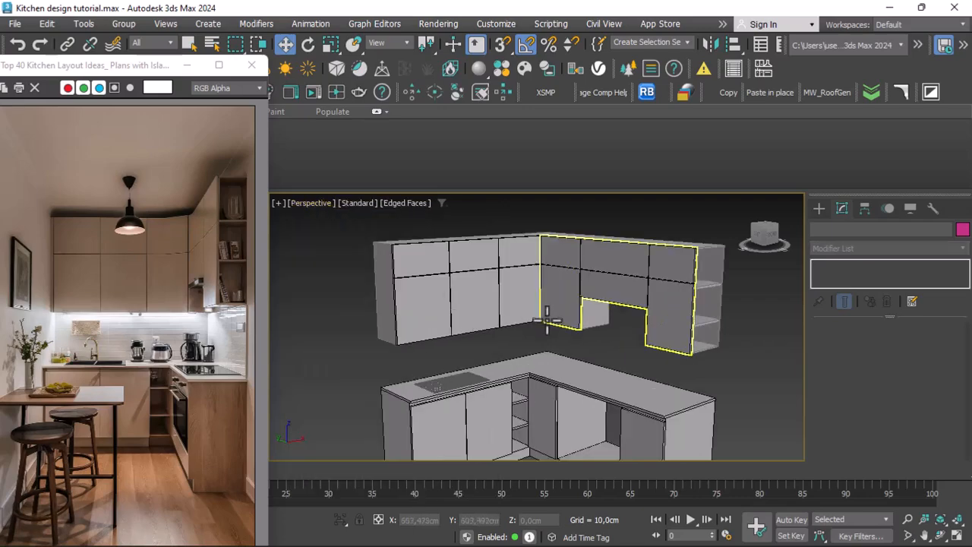
pyautogui.click(941, 536)
pyautogui.moveTo(531, 345); pyautogui.dragTo(497, 332)
pyautogui.scroll(-4, 504, 330)
pyautogui.rightClick(504, 349)
pyautogui.scroll(4, 513, 383)
pyautogui.scroll(-2, 513, 382)
pyautogui.scroll(2, 527, 300)
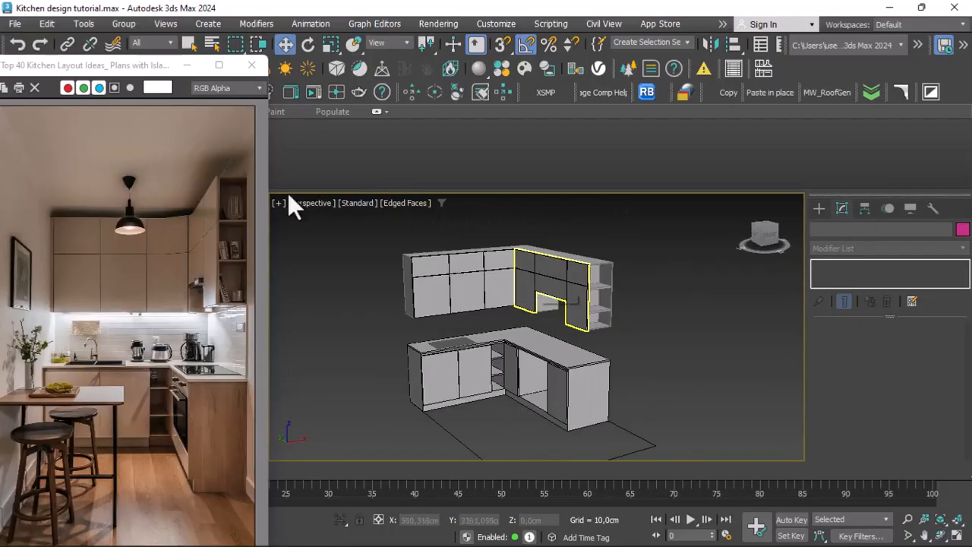
# Save the scene.
pyautogui.click(14, 24)
pyautogui.click(33, 146)
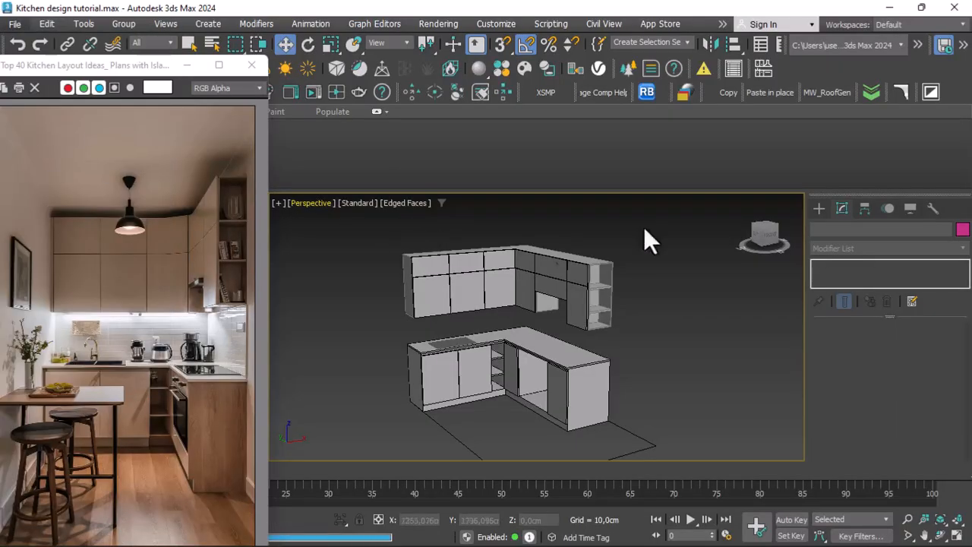
# Convert the floor outline rectangle under the cabinets to an editable spline.
pyautogui.scroll(-2, 552, 350)
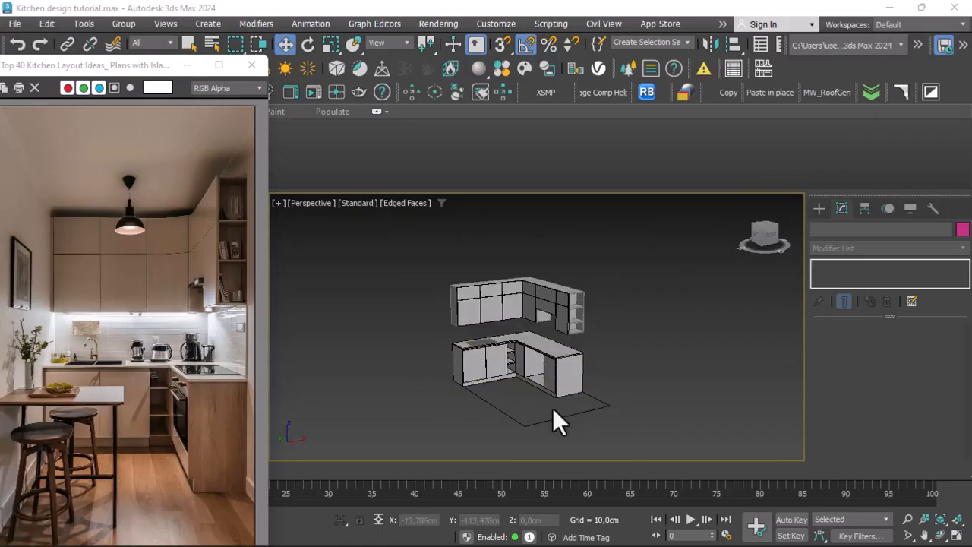
pyautogui.scroll(2, 553, 410)
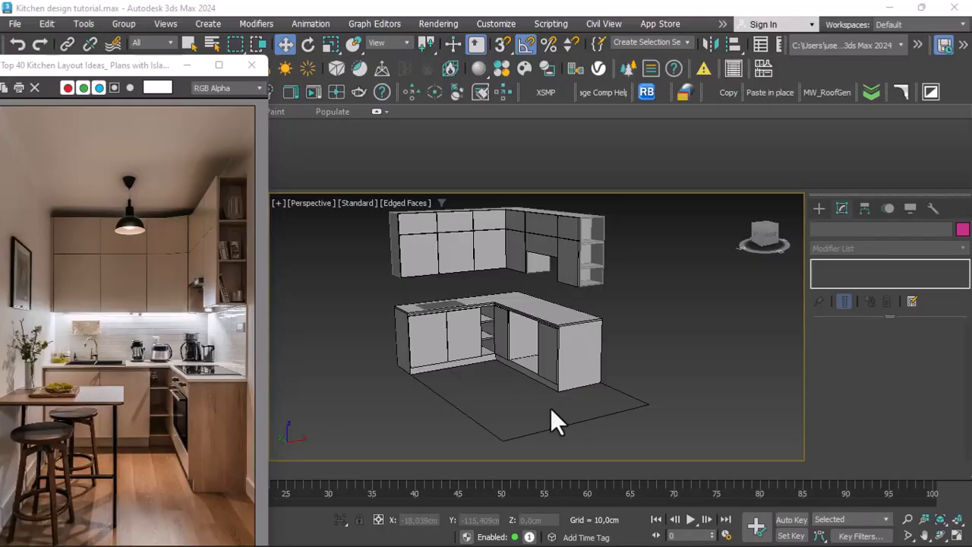
pyautogui.click(540, 430)
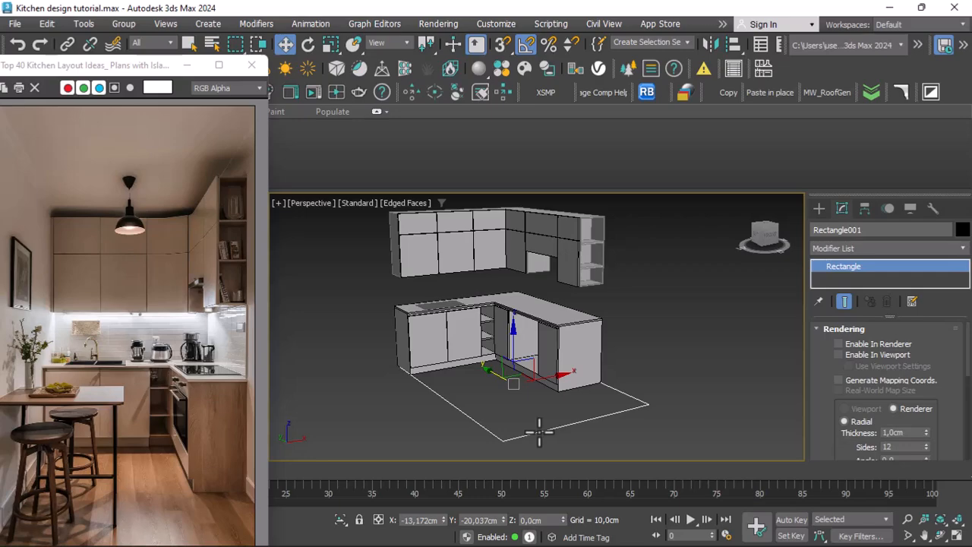
pyautogui.rightClick(538, 432)
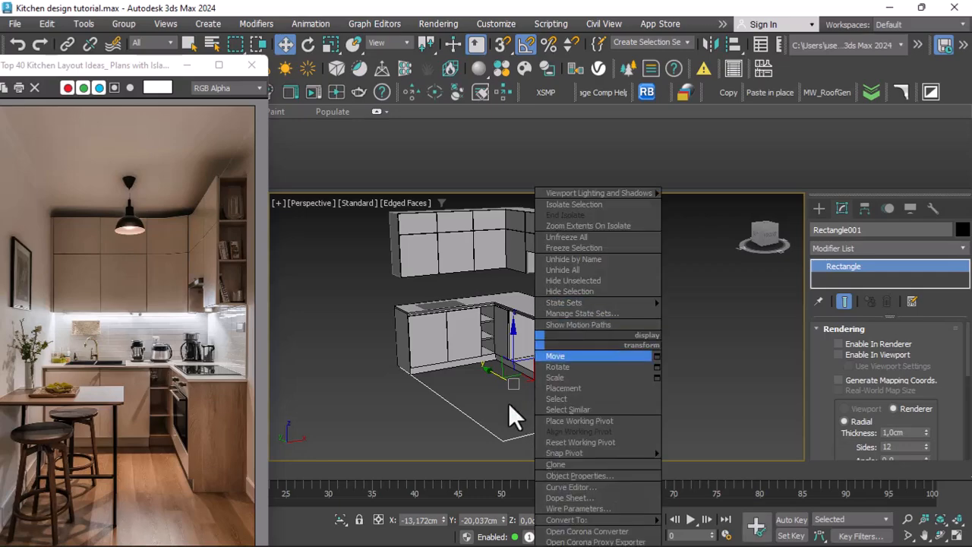
pyautogui.moveTo(608, 521)
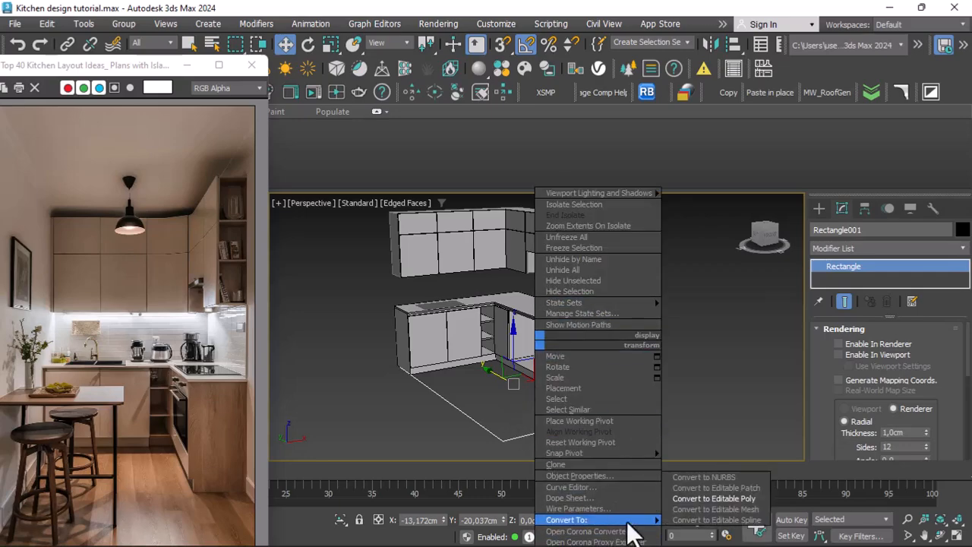
pyautogui.click(725, 520)
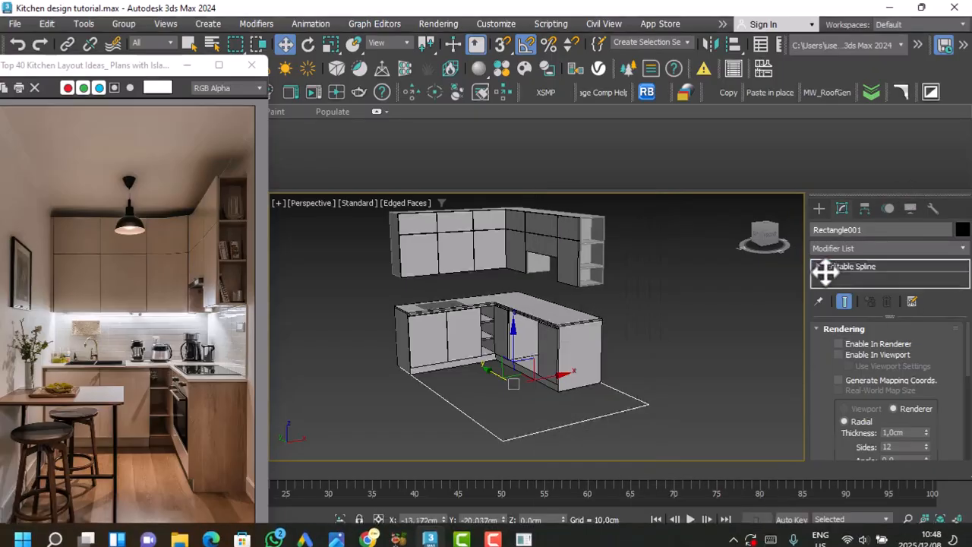
# Delete the front segment of the floor outline, opposite the back run of cabinets.
pyautogui.scroll(-1, 869, 275)
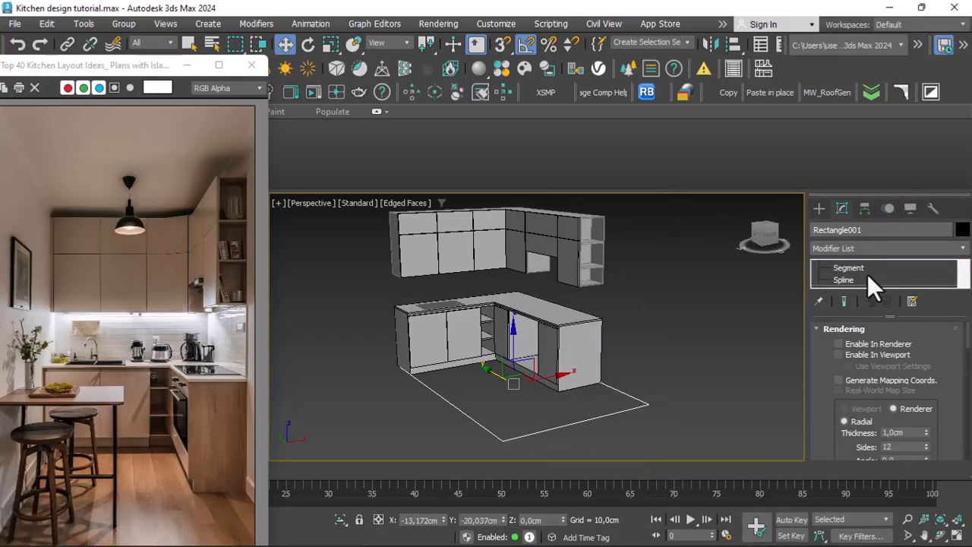
pyautogui.click(841, 270)
pyautogui.click(591, 414)
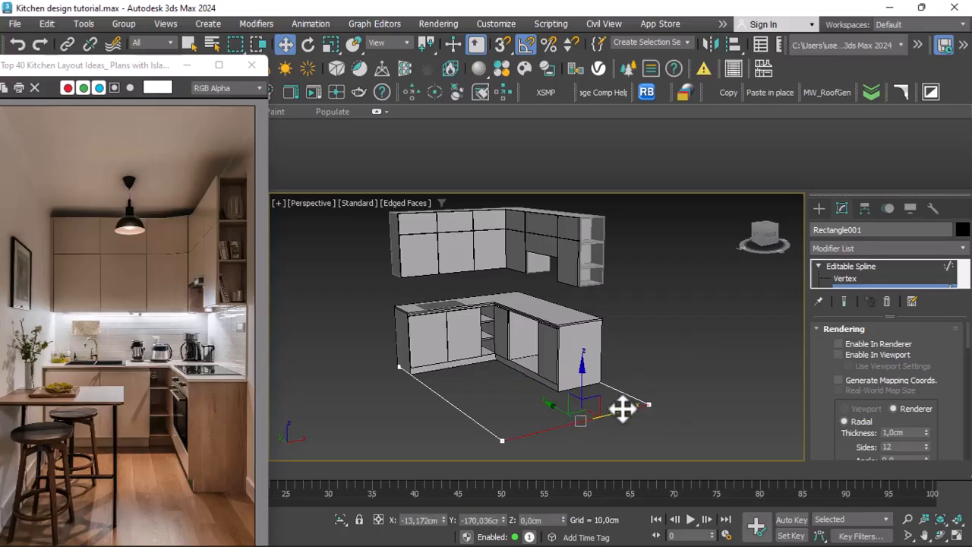
pyautogui.press('Delete')
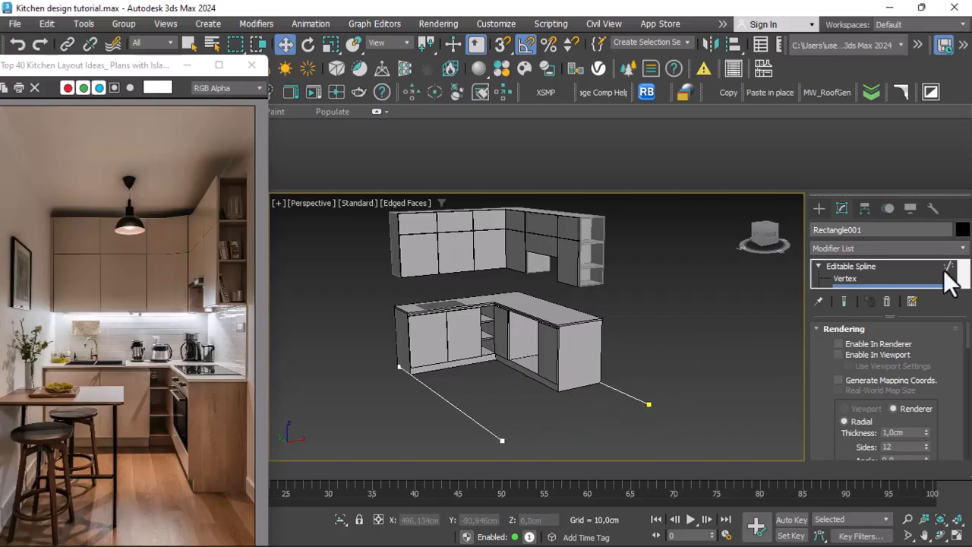
# Enable the outline spline in the renderer and viewport and give it a rectangular cross-section.
pyautogui.scroll(-1, 950, 281)
pyautogui.click(839, 344)
pyautogui.click(839, 354)
pyautogui.scroll(3, 541, 417)
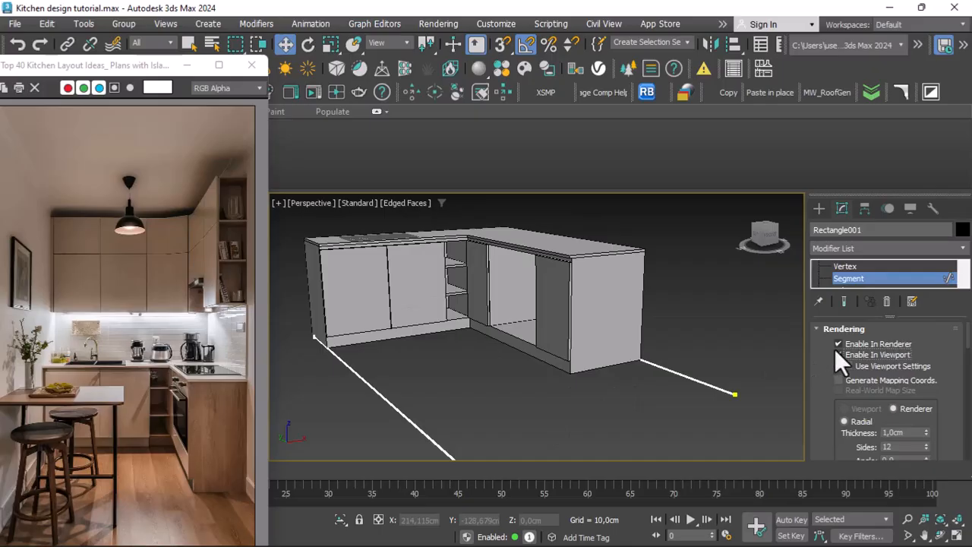
pyautogui.scroll(5, 521, 422)
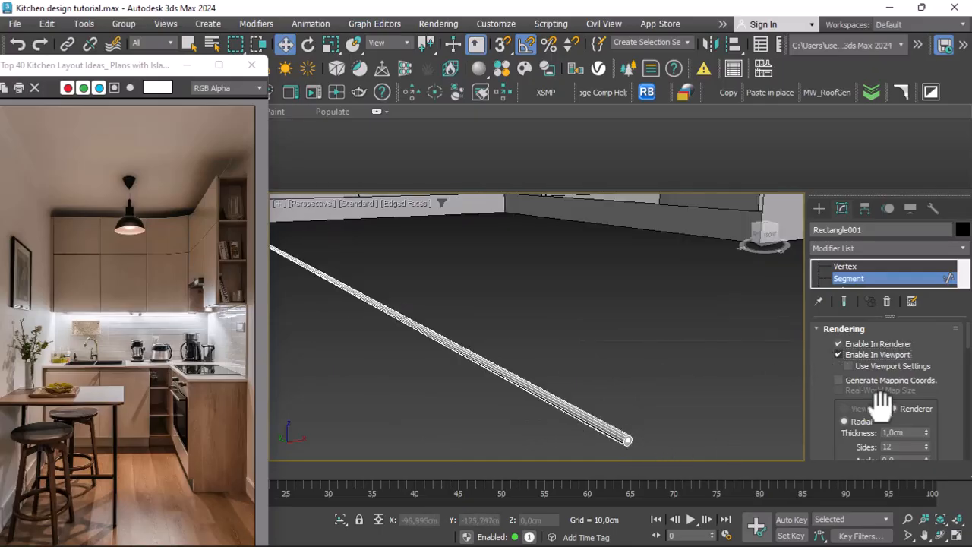
pyautogui.scroll(-3, 933, 401)
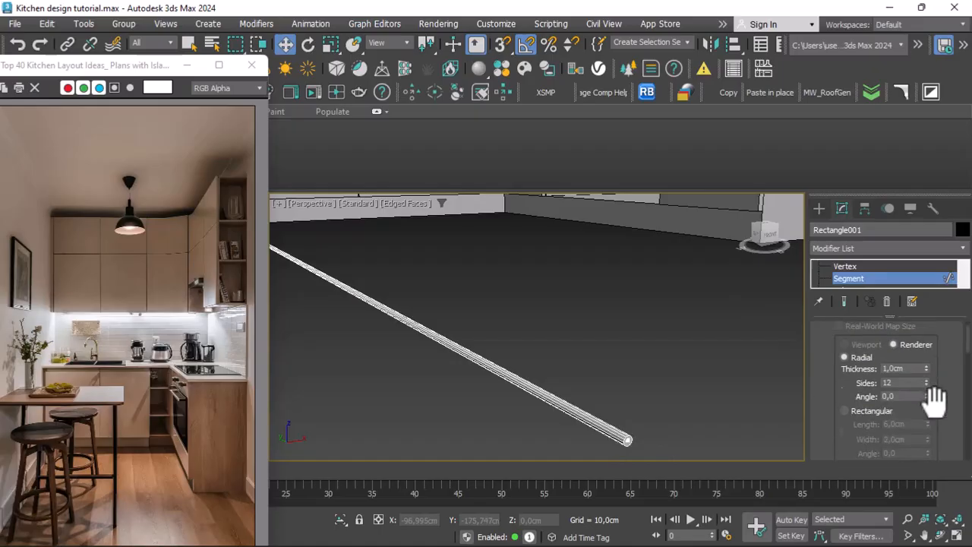
pyautogui.click(844, 410)
pyautogui.scroll(-5, 566, 411)
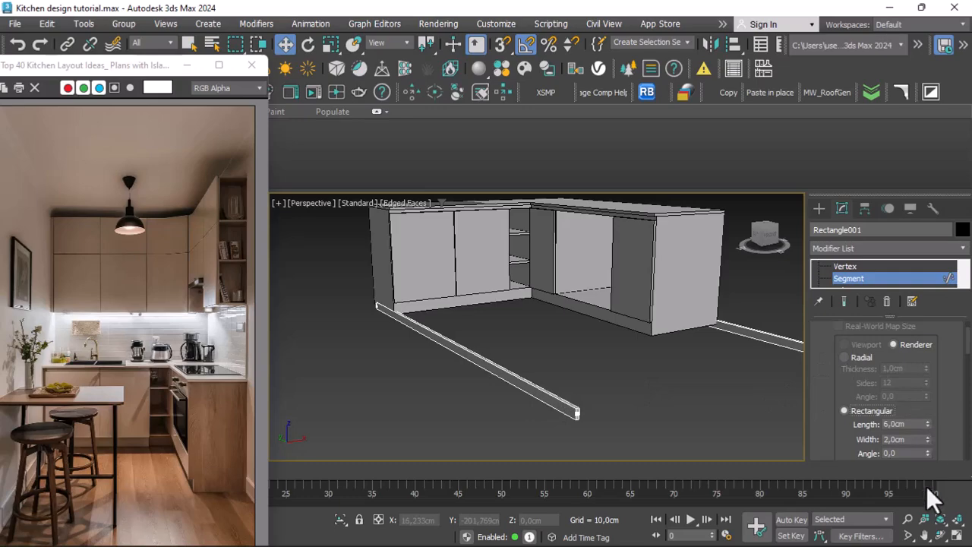
# Set the rectangular cross-section to 250 cm length and about 7.06 cm width to form the walls.
pyautogui.moveTo(927, 424); pyautogui.dragTo(889, 183)
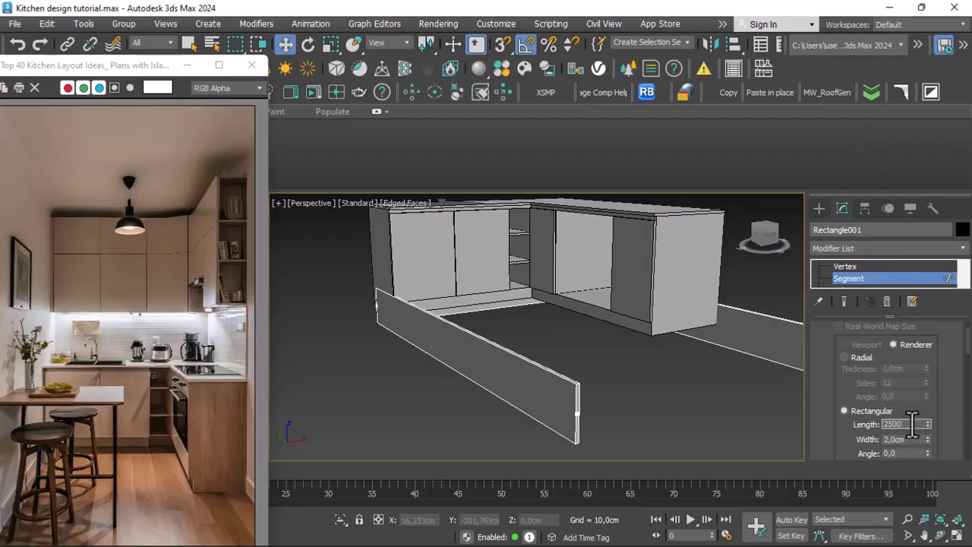
pyautogui.press('Return')
pyautogui.scroll(-5, 539, 341)
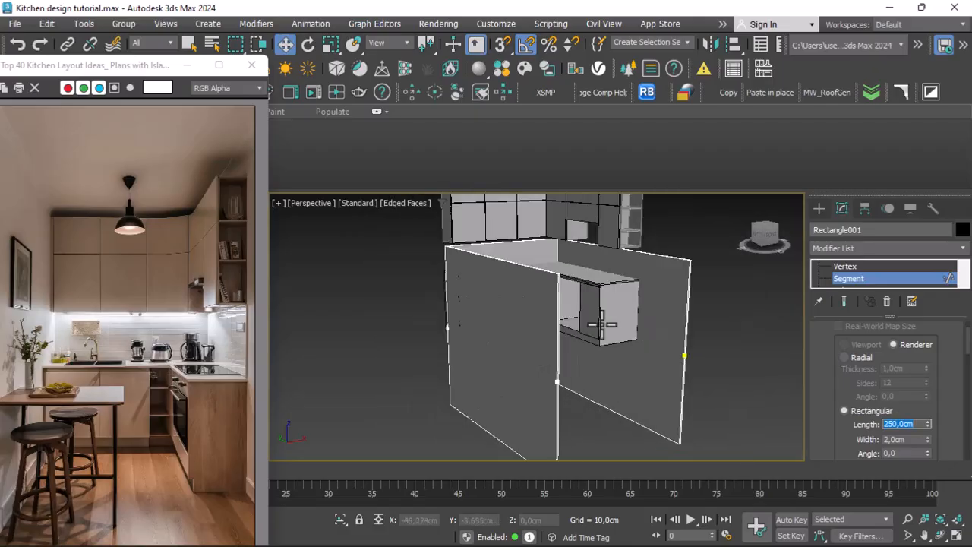
pyautogui.scroll(3, 655, 327)
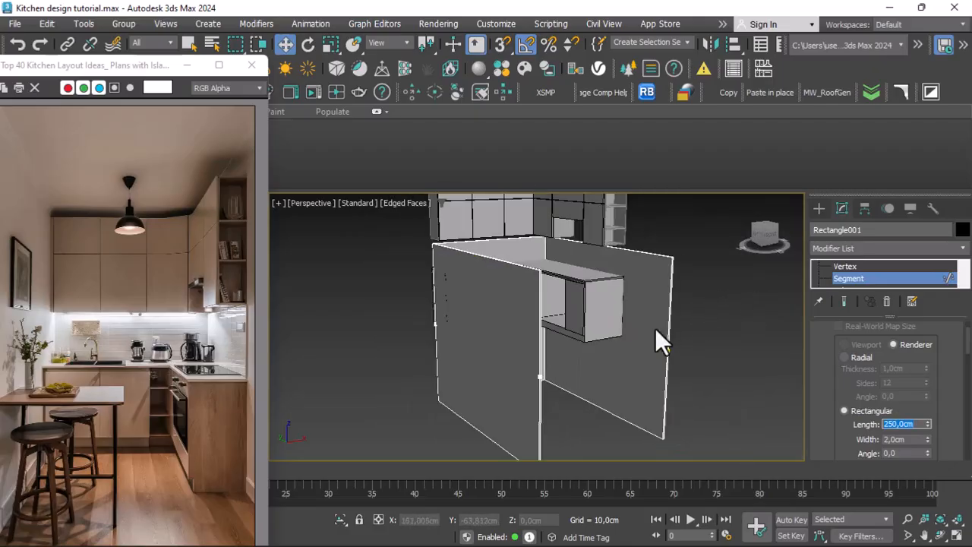
pyautogui.moveTo(928, 438); pyautogui.dragTo(816, 269)
# Convert the walls to an editable poly and raise them about 135 cm.
pyautogui.rightClick(656, 297)
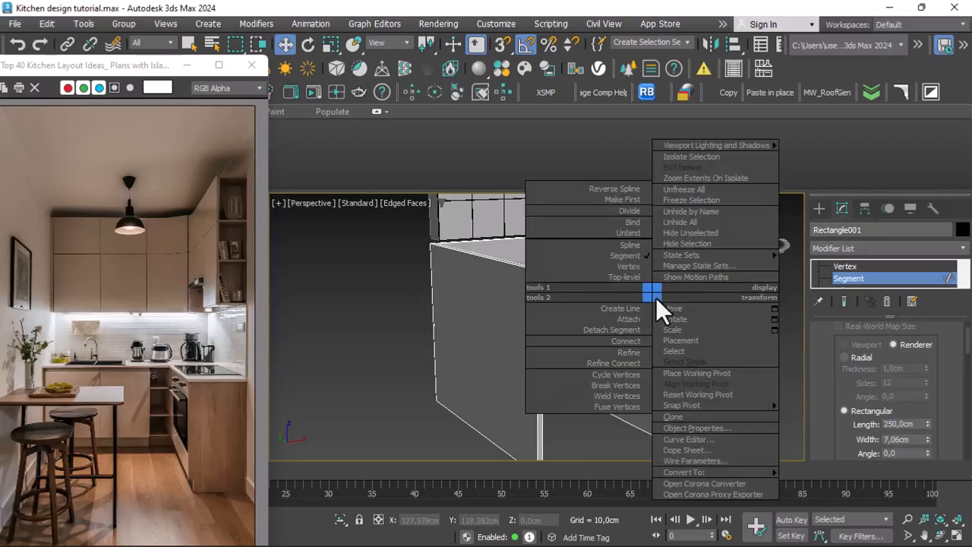
pyautogui.moveTo(709, 471)
pyautogui.click(840, 493)
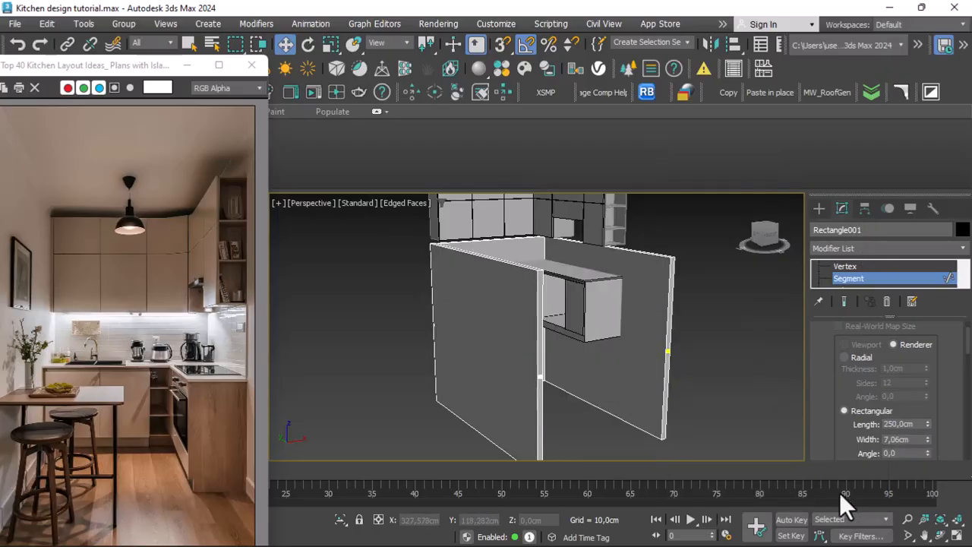
pyautogui.scroll(-2, 520, 350)
pyautogui.moveTo(531, 305); pyautogui.dragTo(507, 232)
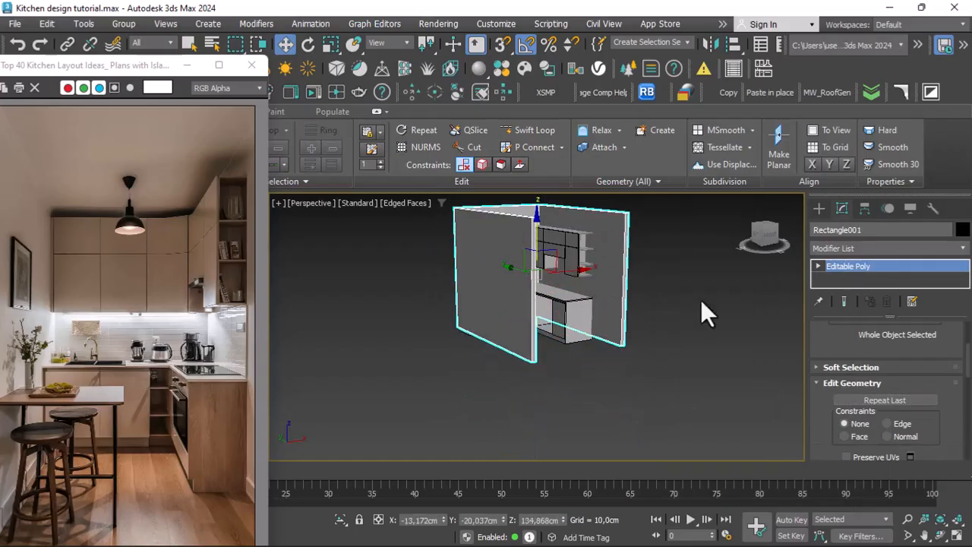
# In the Front view, lower the walls' bottom vertices to the underside of the base cabinets' plinth.
pyautogui.click(317, 205)
pyautogui.click(325, 320)
pyautogui.scroll(-5, 540, 343)
pyautogui.scroll(2, 562, 327)
pyautogui.click(819, 265)
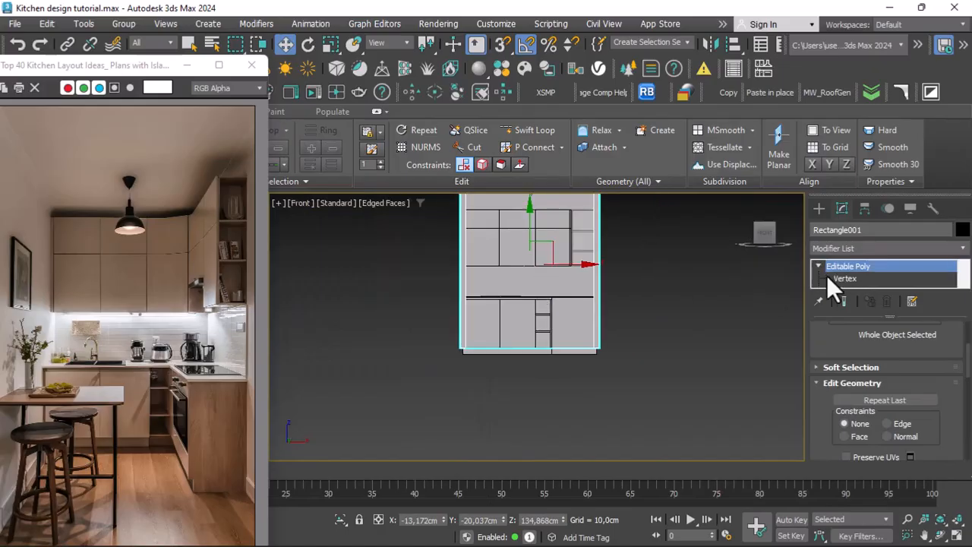
pyautogui.click(838, 278)
pyautogui.moveTo(629, 328); pyautogui.dragTo(444, 377)
pyautogui.scroll(4, 481, 354)
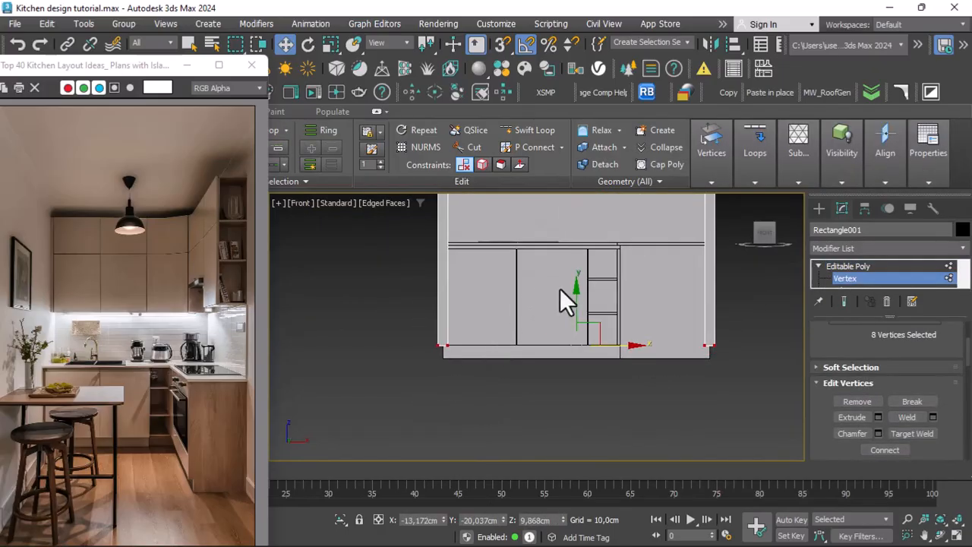
pyautogui.moveTo(578, 289); pyautogui.dragTo(443, 363)
pyautogui.press('s')
# Lower the walls' top vertices about 37 cm to just above the wall cabinets, then leave vertex editing and deselect the walls.
pyautogui.scroll(-6, 453, 381)
pyautogui.moveTo(419, 252); pyautogui.dragTo(524, 306)
pyautogui.scroll(5, 487, 274)
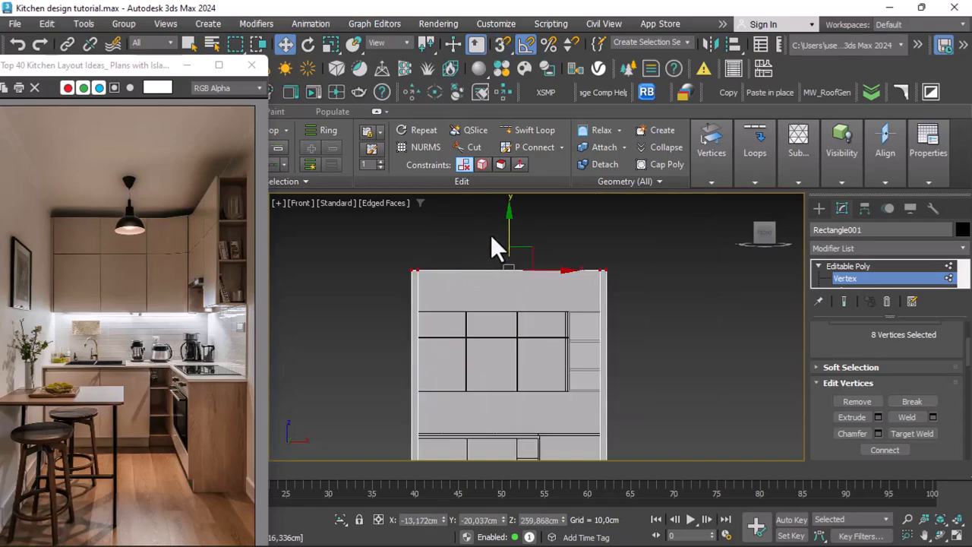
pyautogui.moveTo(508, 226); pyautogui.dragTo(499, 262)
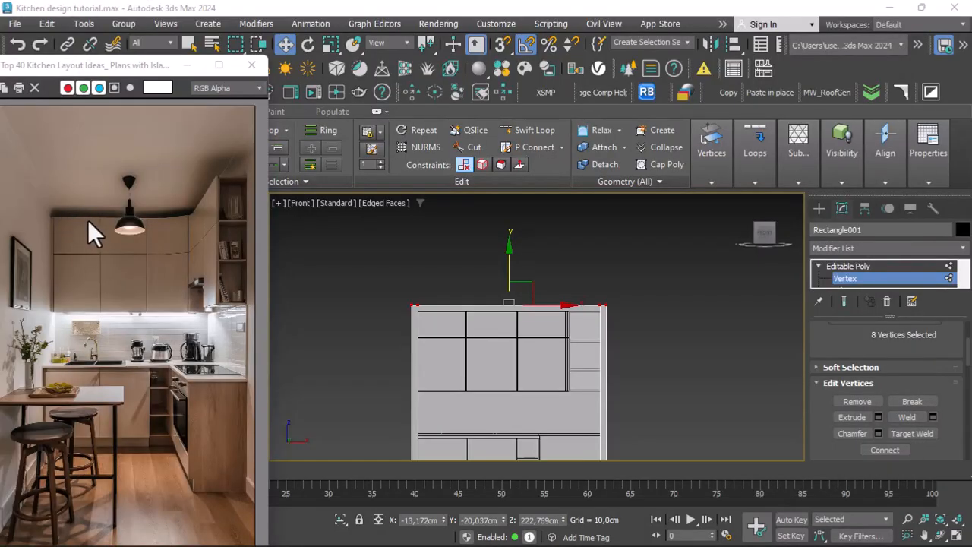
pyautogui.scroll(3, 479, 294)
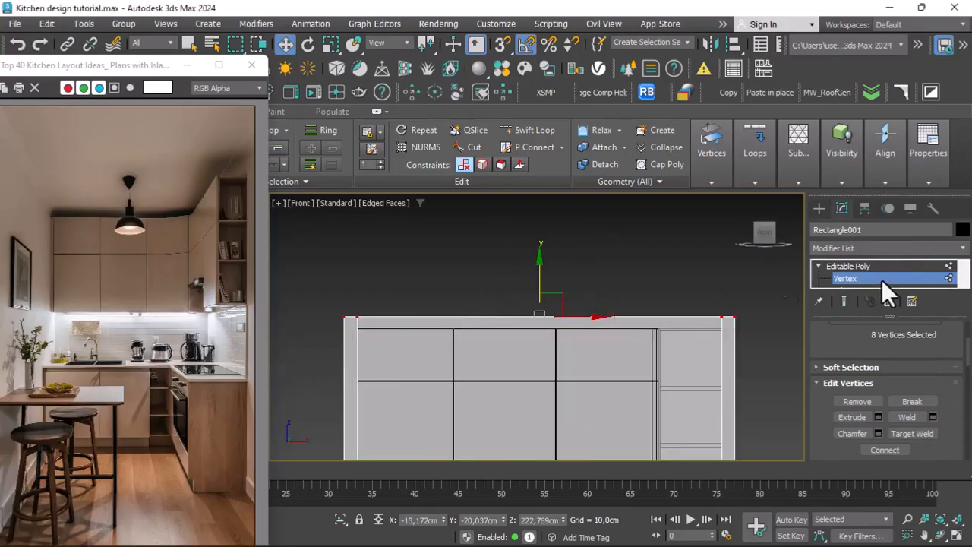
pyautogui.click(933, 280)
pyautogui.click(470, 267)
# Return to the Perspective view and examine the three walls around the kitchen cabinets.
pyautogui.click(302, 204)
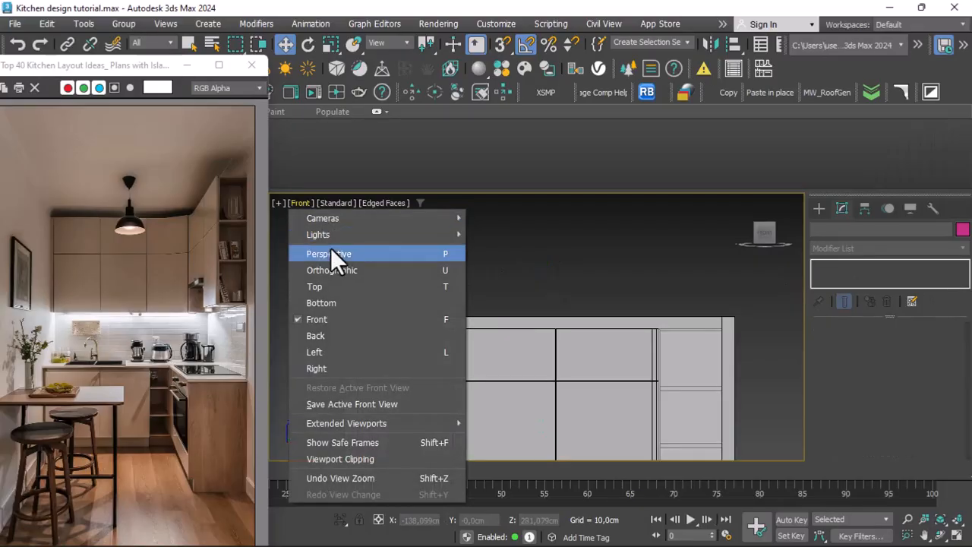
pyautogui.click(331, 250)
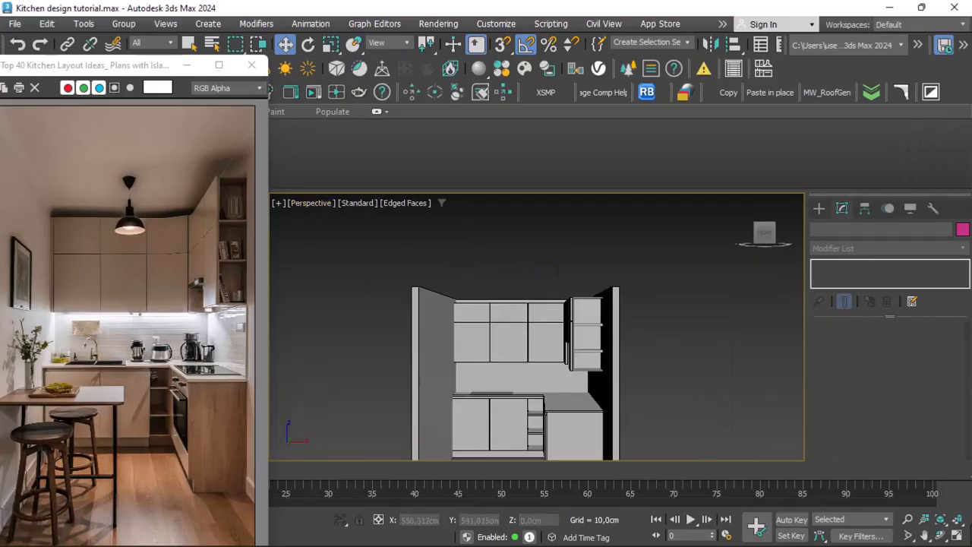
pyautogui.click(940, 535)
pyautogui.moveTo(532, 330); pyautogui.dragTo(499, 346)
pyautogui.rightClick(498, 347)
pyautogui.scroll(2, 486, 360)
pyautogui.scroll(-2, 479, 353)
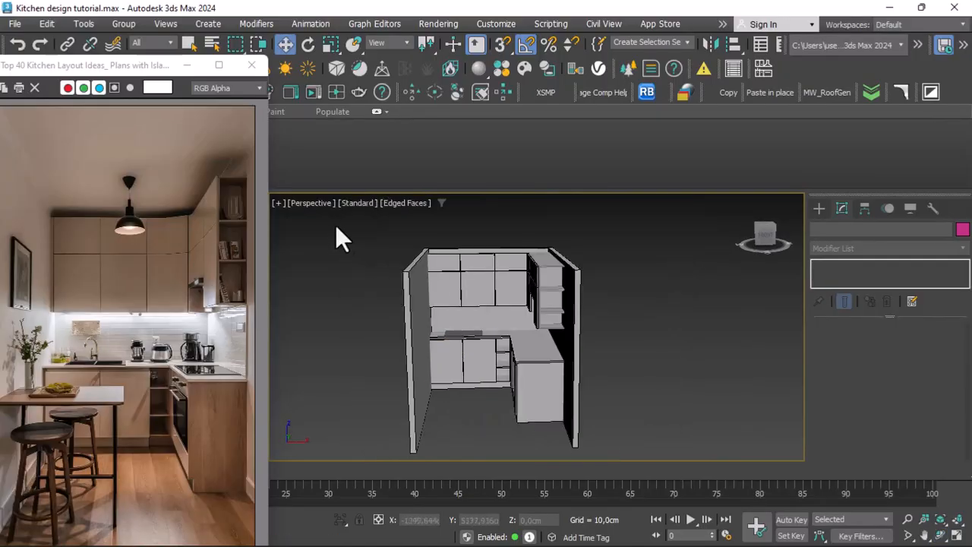
# In the Top view, select the back wall's corner vertices and move them outward behind the cabinets.
pyautogui.click(313, 204)
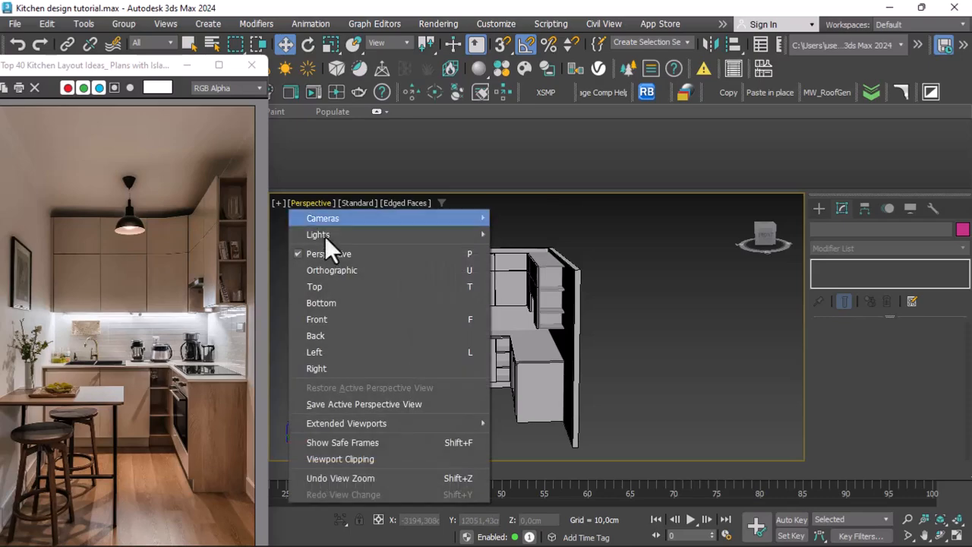
pyautogui.click(336, 285)
pyautogui.scroll(3, 511, 317)
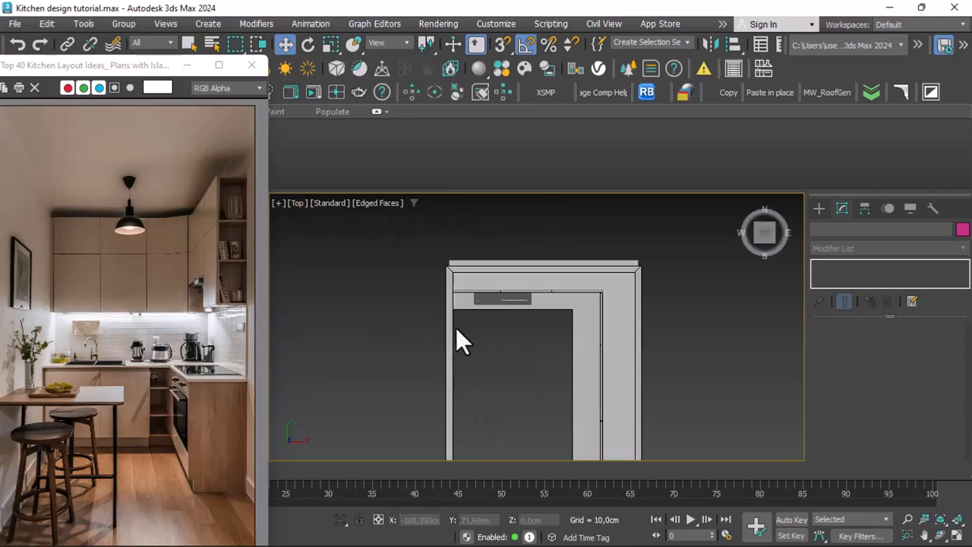
pyautogui.click(452, 329)
pyautogui.click(848, 279)
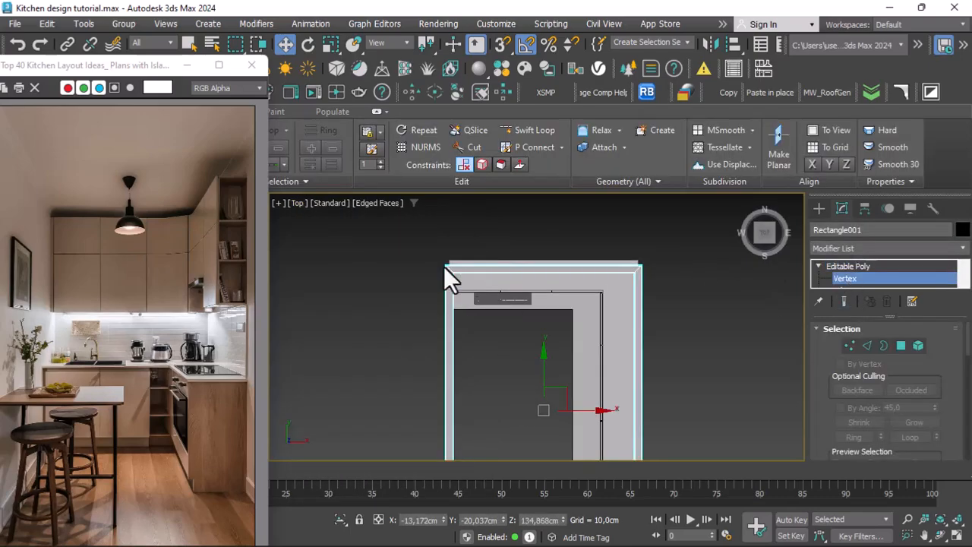
pyautogui.moveTo(663, 282); pyautogui.dragTo(664, 283)
pyautogui.scroll(2, 553, 241)
pyautogui.moveTo(534, 248); pyautogui.dragTo(623, 228)
pyautogui.scroll(2, 658, 250)
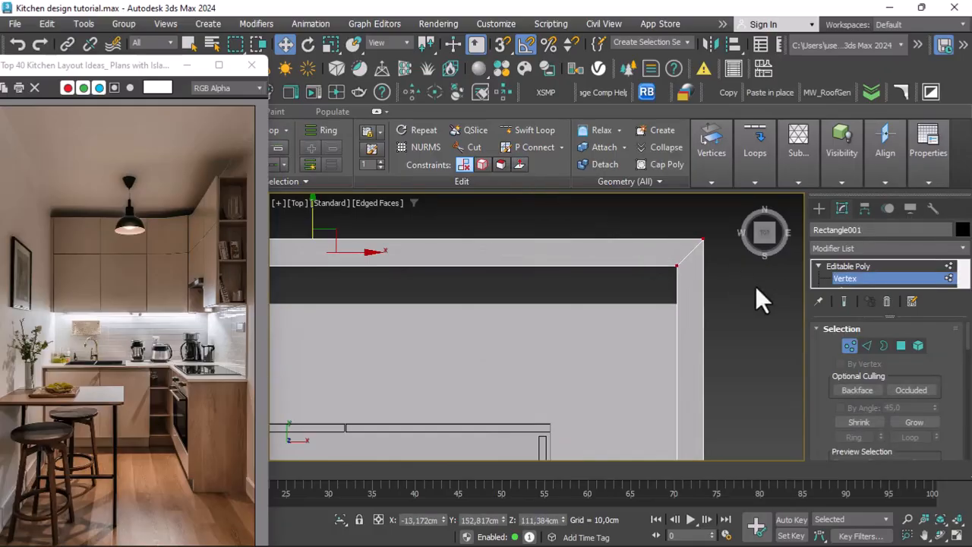
# Switch the Top view to wireframe, turn on snapping and align the back wall's inner face with the cabinets' backs.
pyautogui.click(387, 205)
pyautogui.click(410, 350)
pyautogui.scroll(-2, 603, 301)
pyautogui.scroll(1, 635, 280)
pyautogui.click(503, 42)
pyautogui.scroll(1, 661, 269)
pyautogui.scroll(-5, 665, 275)
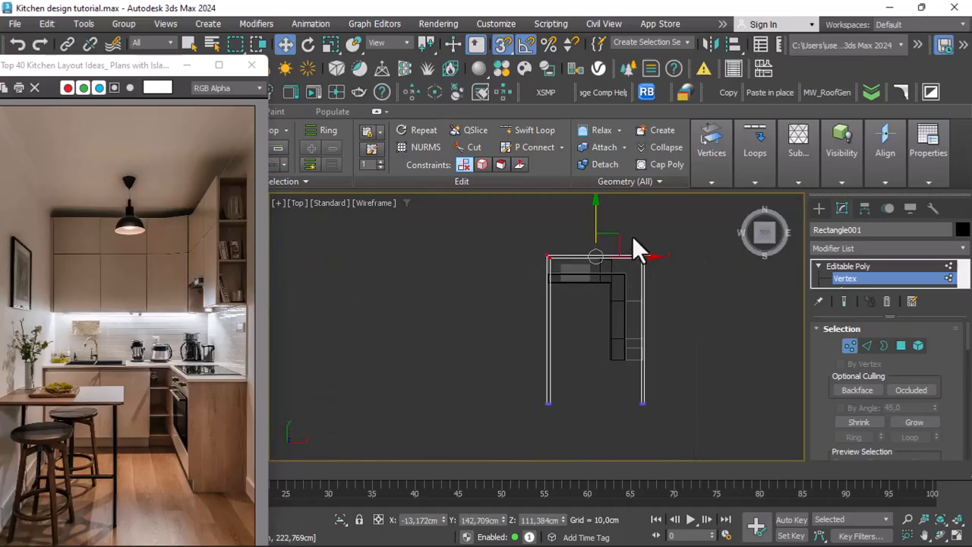
# Snap the vertices of the side wall behind the open shelves so its inner face meets the cabinets' backs.
pyautogui.moveTo(700, 406); pyautogui.dragTo(691, 401)
pyautogui.scroll(2, 653, 266)
pyautogui.scroll(1, 664, 240)
pyautogui.scroll(2, 665, 254)
pyautogui.moveTo(721, 269); pyautogui.dragTo(590, 266)
# Snap the vertices of the side wall opposite the open shelves so its inner face meets the cabinets' end, and finish vertex editing.
pyautogui.scroll(-4, 616, 266)
pyautogui.moveTo(544, 399); pyautogui.dragTo(547, 416)
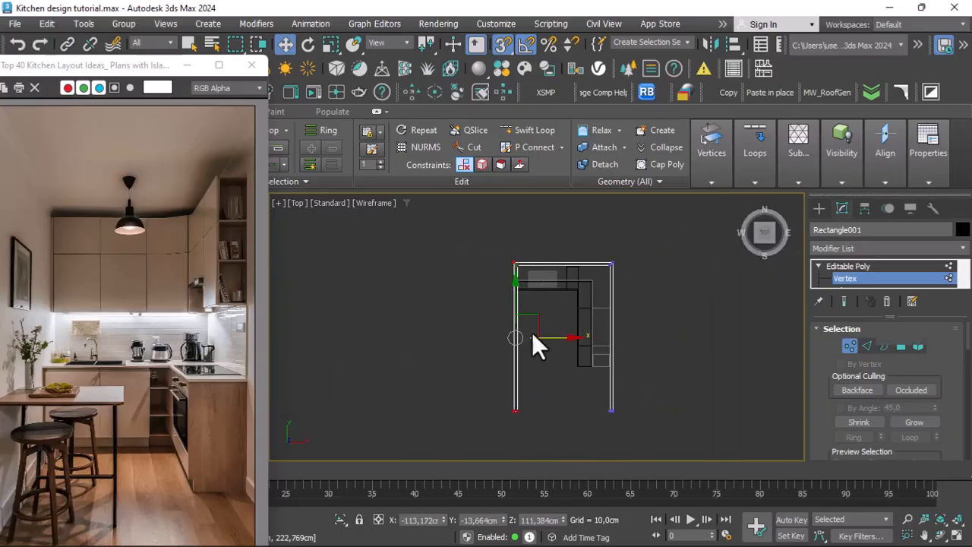
pyautogui.scroll(4, 531, 273)
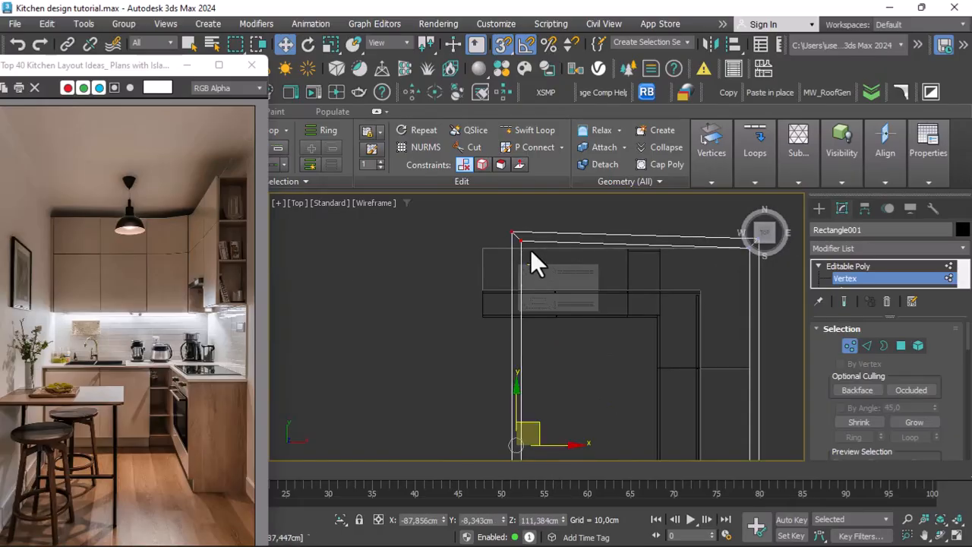
pyautogui.scroll(-2, 512, 231)
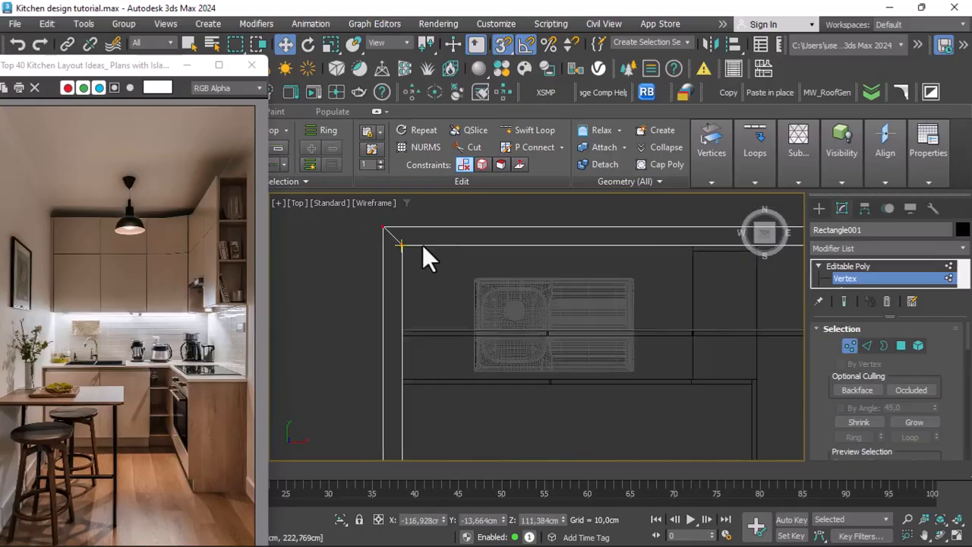
pyautogui.scroll(-3, 425, 245)
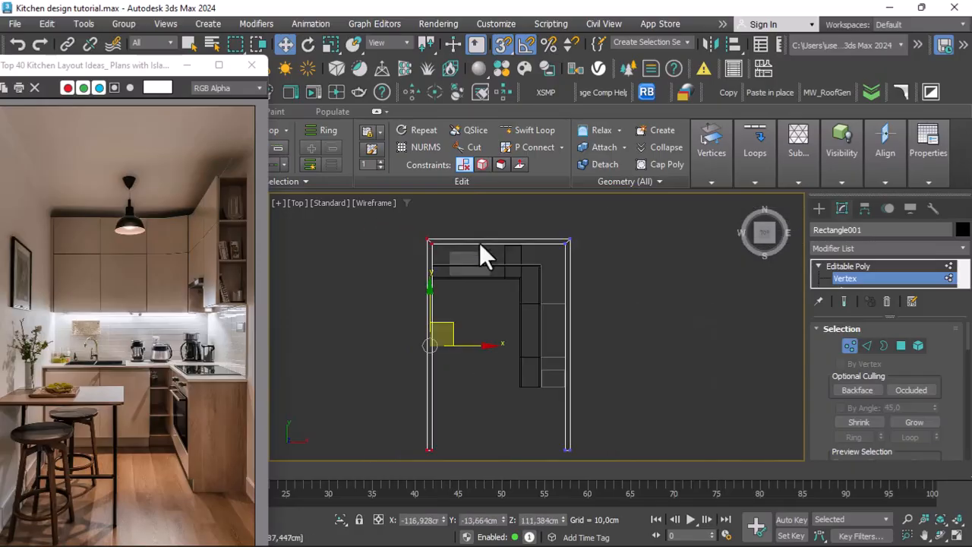
pyautogui.click(944, 279)
pyautogui.click(607, 306)
pyautogui.scroll(-1, 530, 271)
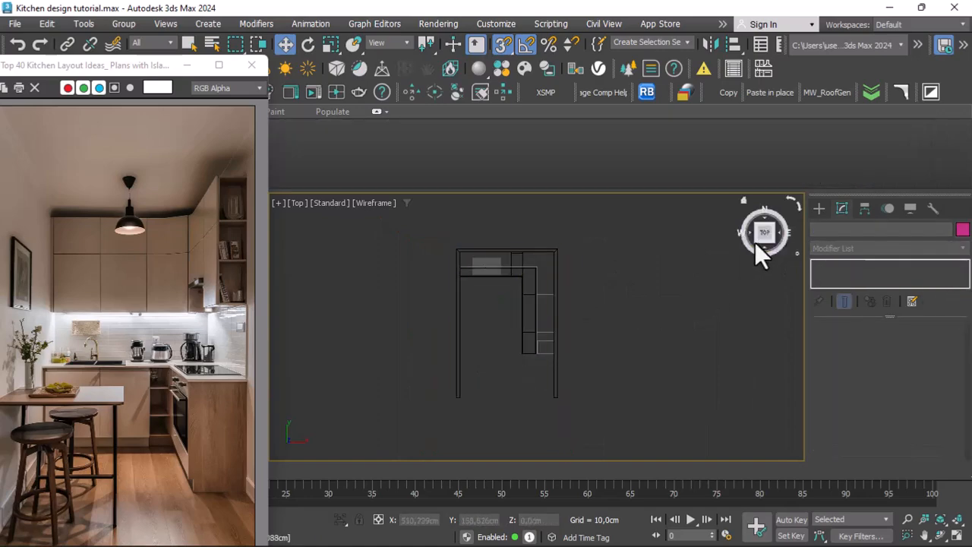
# Create a plane about 316 by 214 cm spanning the walls' outer corners, with one length segment and one width segment.
pyautogui.click(818, 208)
pyautogui.click(822, 252)
pyautogui.click(829, 265)
pyautogui.click(920, 374)
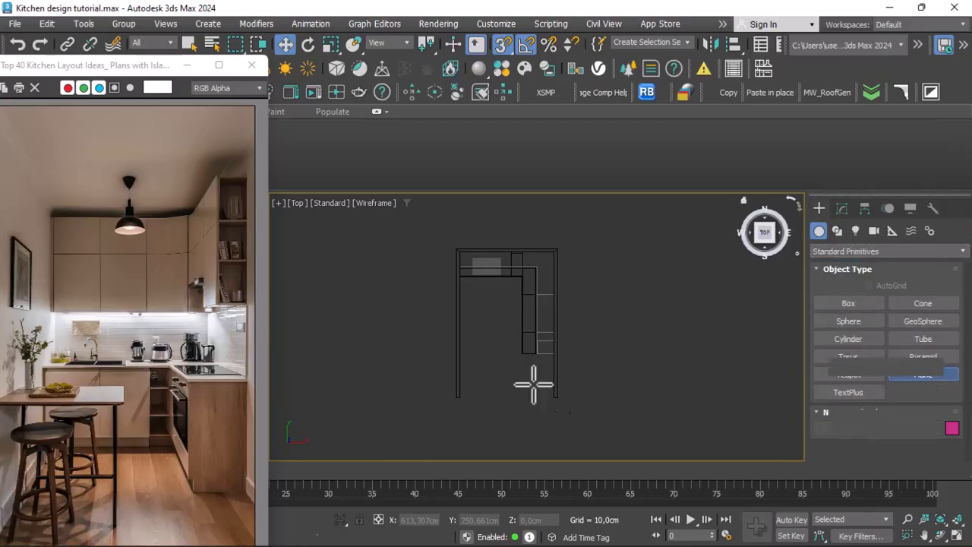
pyautogui.moveTo(456, 398); pyautogui.dragTo(559, 247)
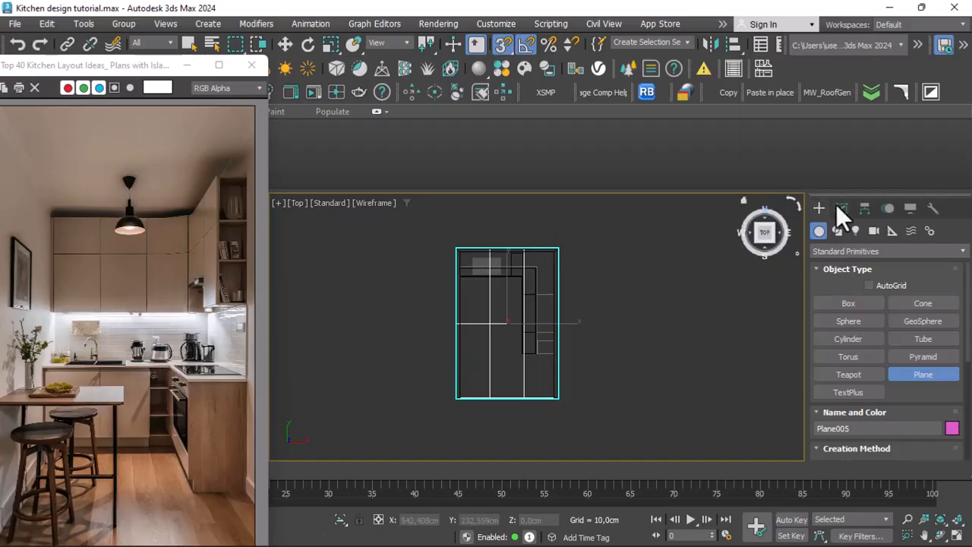
pyautogui.click(841, 209)
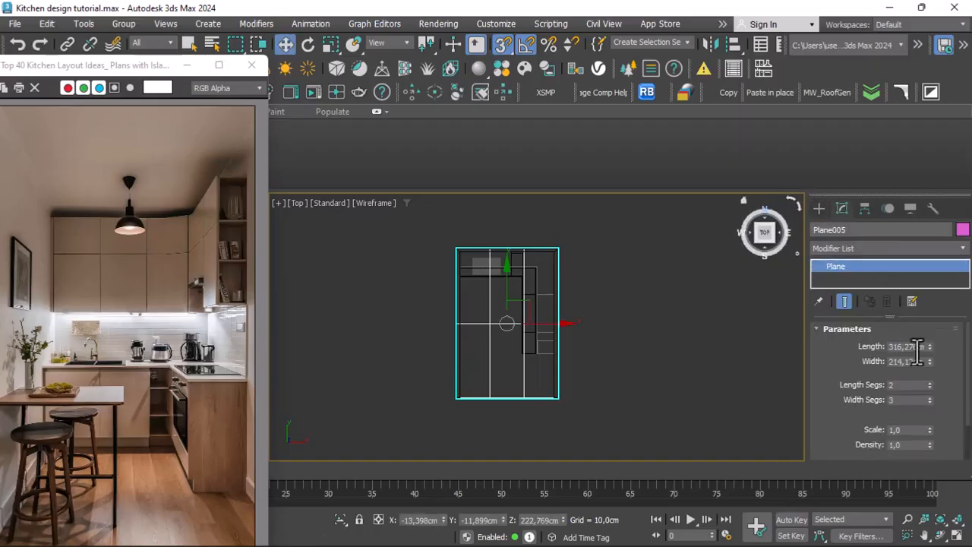
pyautogui.click(931, 402)
pyautogui.click(931, 402)
pyautogui.click(929, 387)
# Lower the plane to Z 0 so it forms the floor at the base of the walls.
pyautogui.click(941, 535)
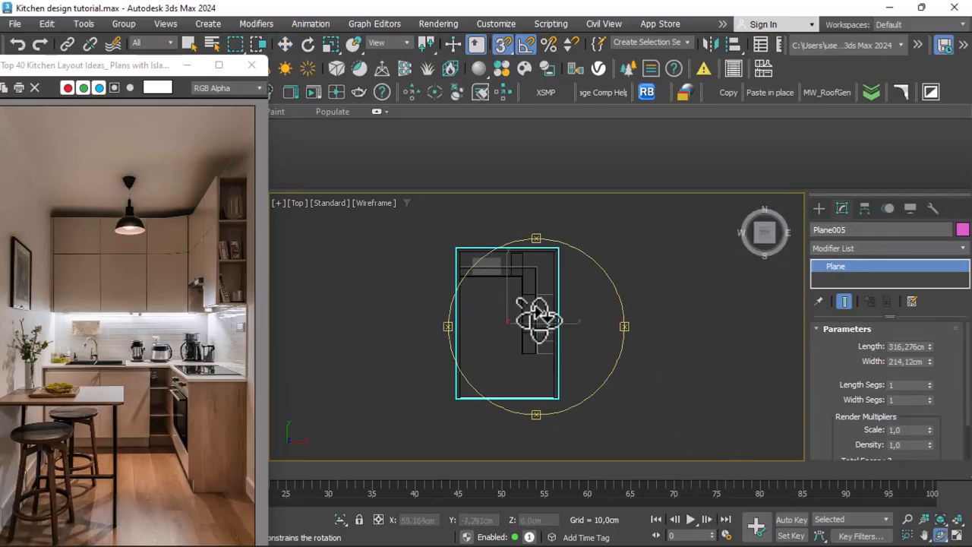
pyautogui.moveTo(539, 316); pyautogui.dragTo(570, 238)
pyautogui.press('w')
pyautogui.scroll(-2, 516, 266)
pyautogui.moveTo(508, 282)
pyautogui.mouseDown()
pyautogui.moveTo(568, 374)
pyautogui.moveTo(568, 391)
pyautogui.mouseUp()
# Show the model in Perspective with shaded edged faces and give the floor plane a grey object color.
pyautogui.click(406, 203)
pyautogui.click(403, 217)
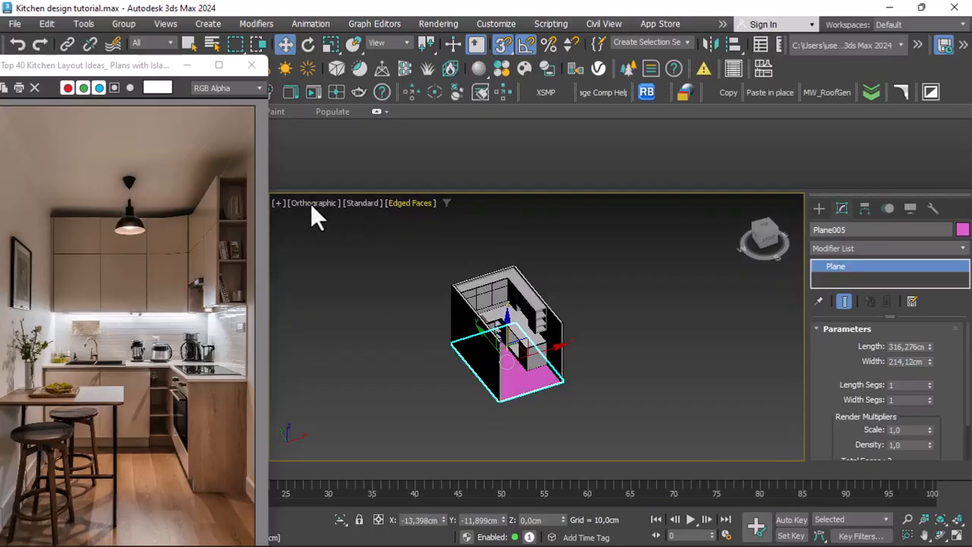
pyautogui.click(314, 203)
pyautogui.click(351, 255)
pyautogui.scroll(3, 497, 341)
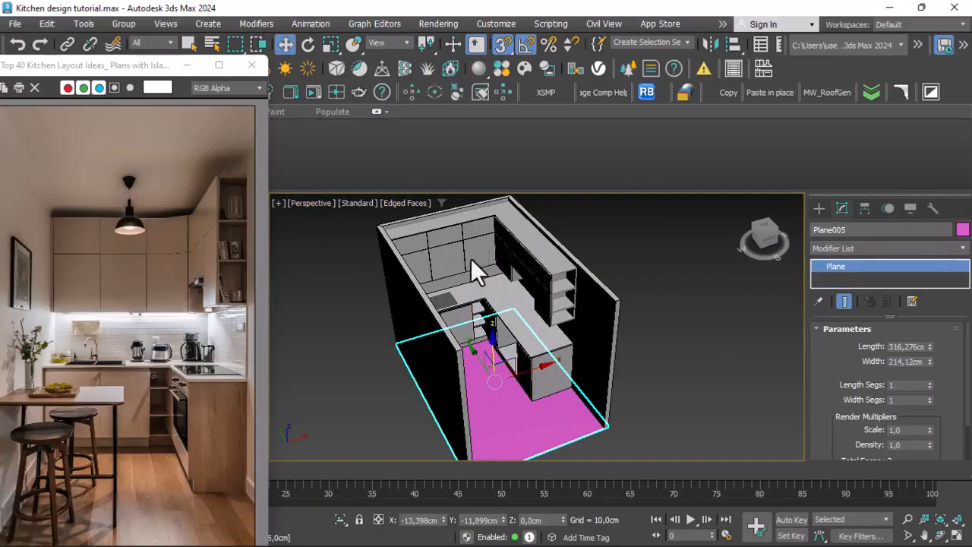
pyautogui.click(359, 219)
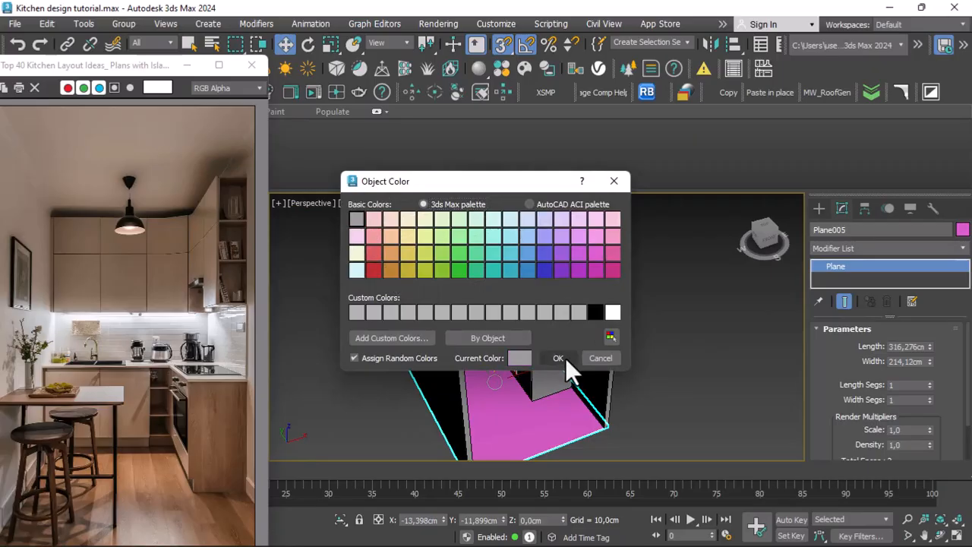
pyautogui.click(558, 357)
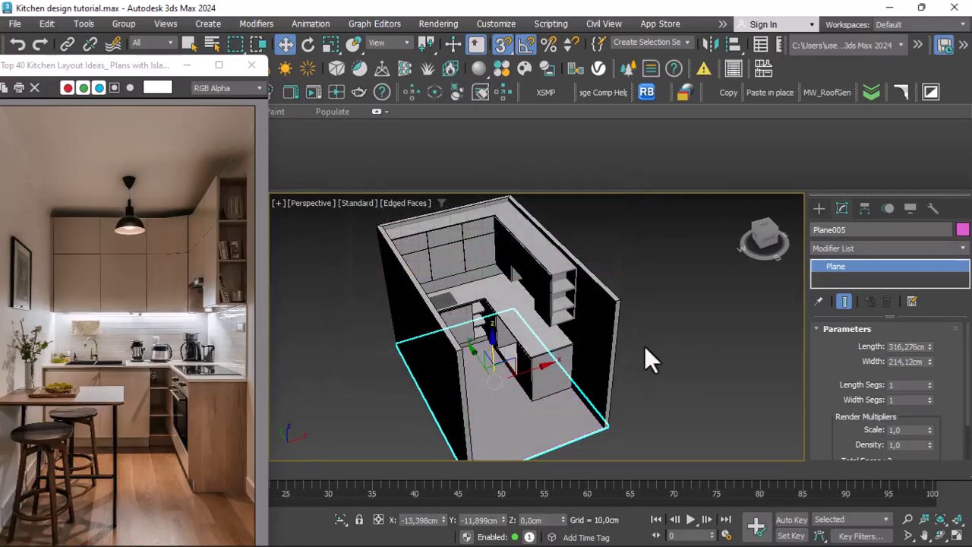
# Examine the kitchen with its walls and floor from the front and from above.
pyautogui.click(941, 536)
pyautogui.moveTo(532, 336); pyautogui.dragTo(495, 319)
pyautogui.scroll(5, 477, 307)
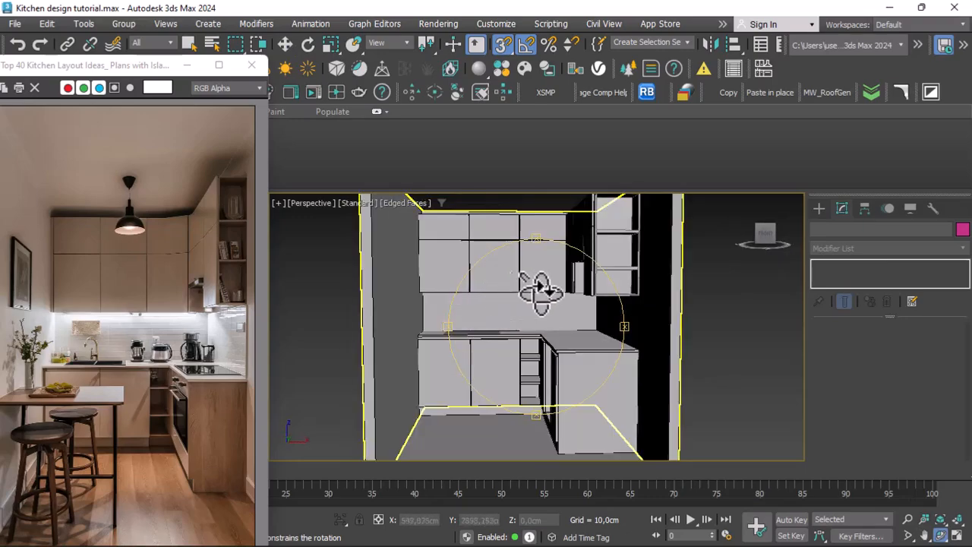
pyautogui.moveTo(553, 314); pyautogui.dragTo(546, 304)
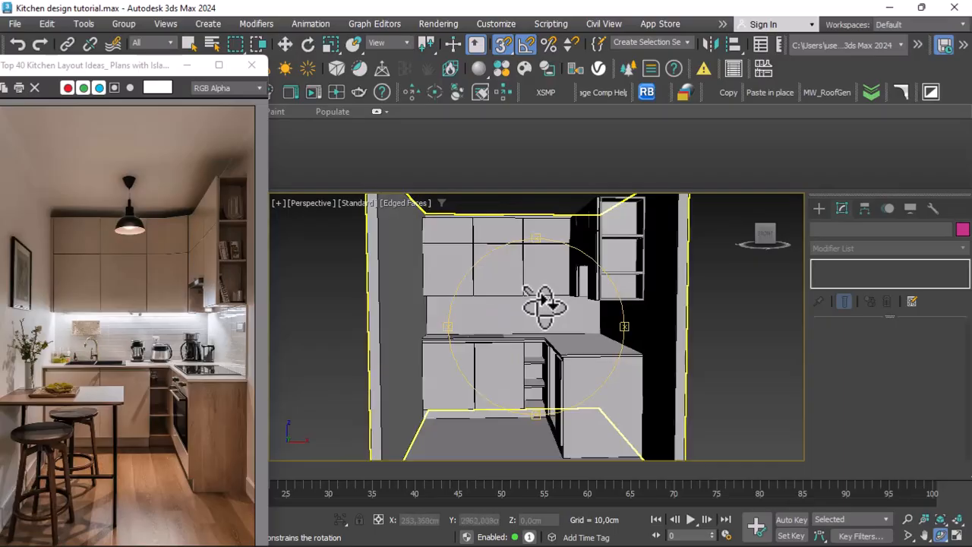
pyautogui.scroll(-5, 541, 293)
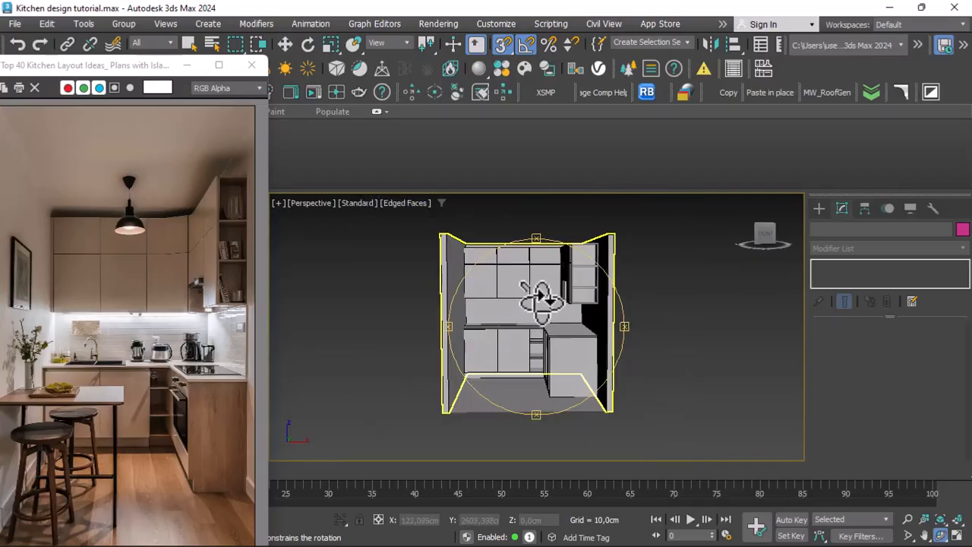
pyautogui.scroll(5, 545, 273)
pyautogui.moveTo(537, 258); pyautogui.dragTo(518, 318)
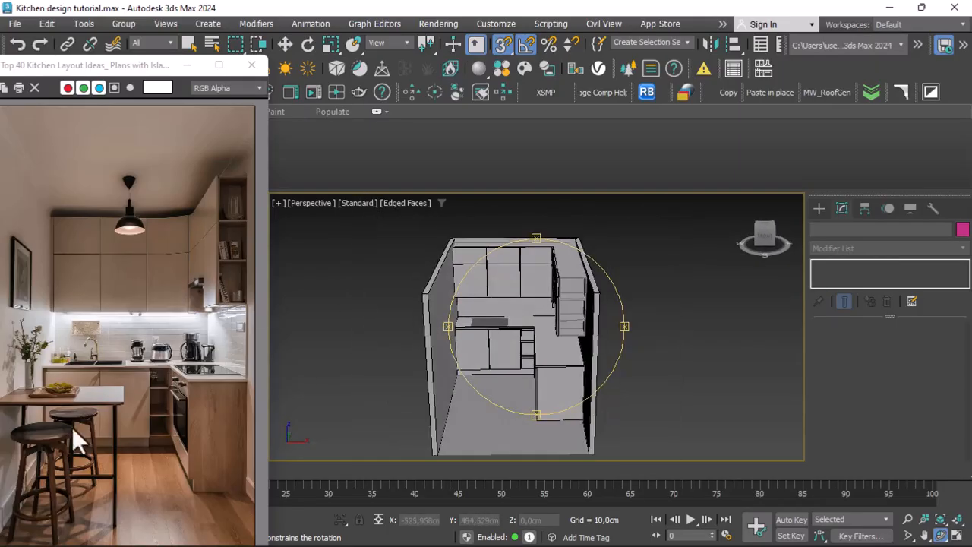
pyautogui.click(286, 44)
pyautogui.click(607, 341)
pyautogui.scroll(-1, 175, 300)
pyautogui.scroll(1, 127, 366)
# Bring the whole reference photo into view and study the small table and its stools.
pyautogui.moveTo(101, 66); pyautogui.dragTo(134, 45)
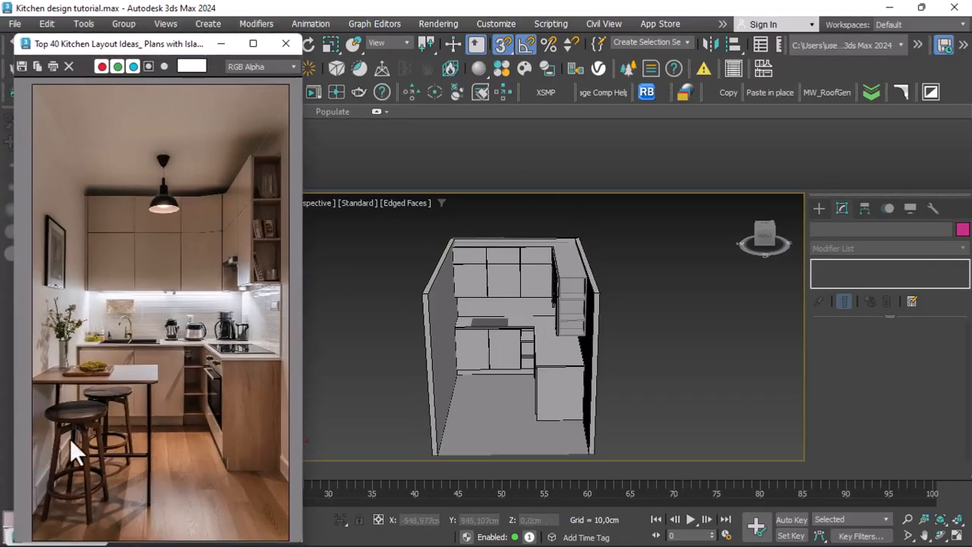
pyautogui.scroll(1, 56, 445)
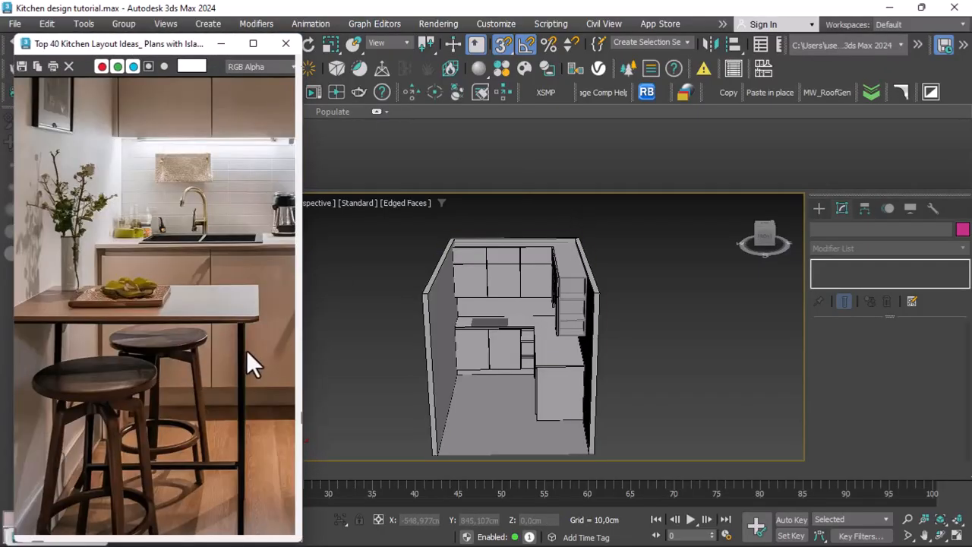
pyautogui.scroll(-1, 246, 350)
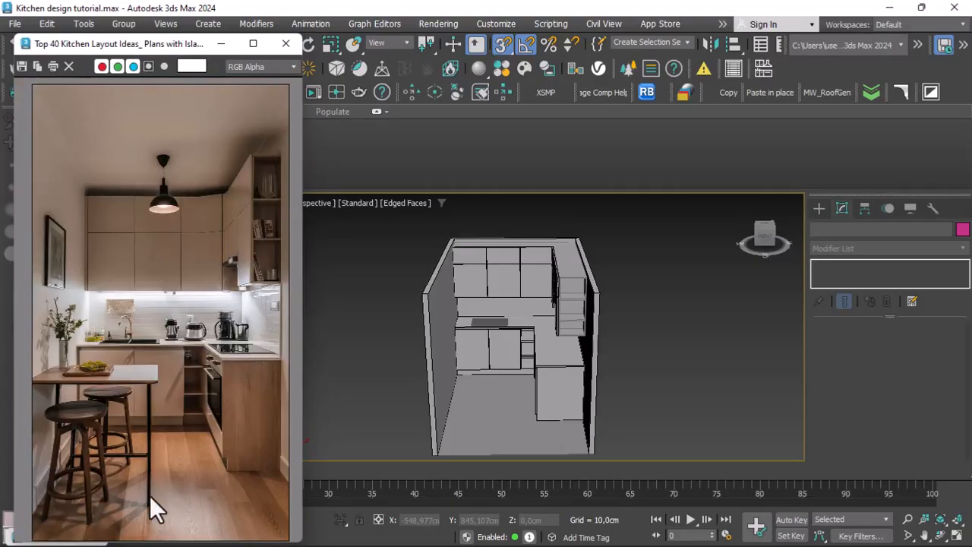
pyautogui.scroll(1, 148, 503)
pyautogui.scroll(-1, 152, 497)
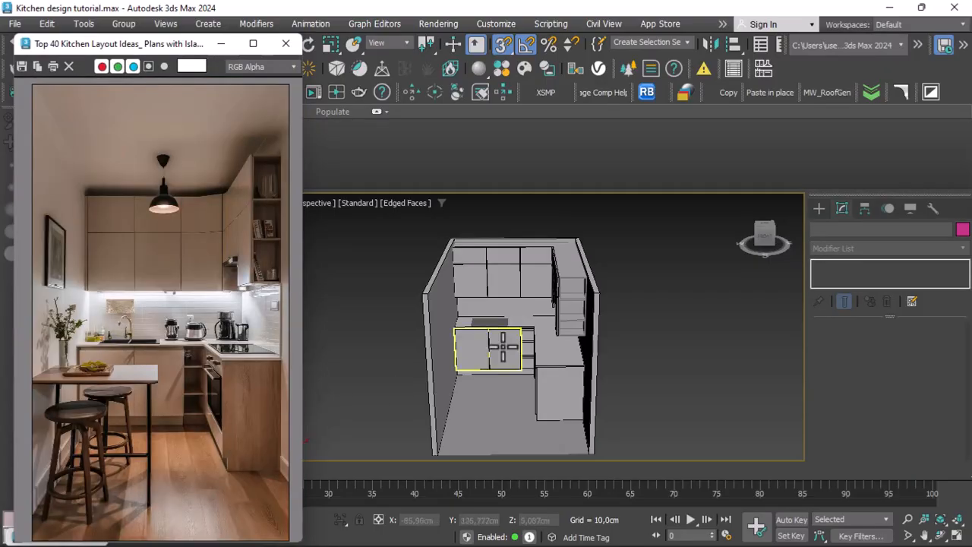
pyautogui.scroll(4, 433, 258)
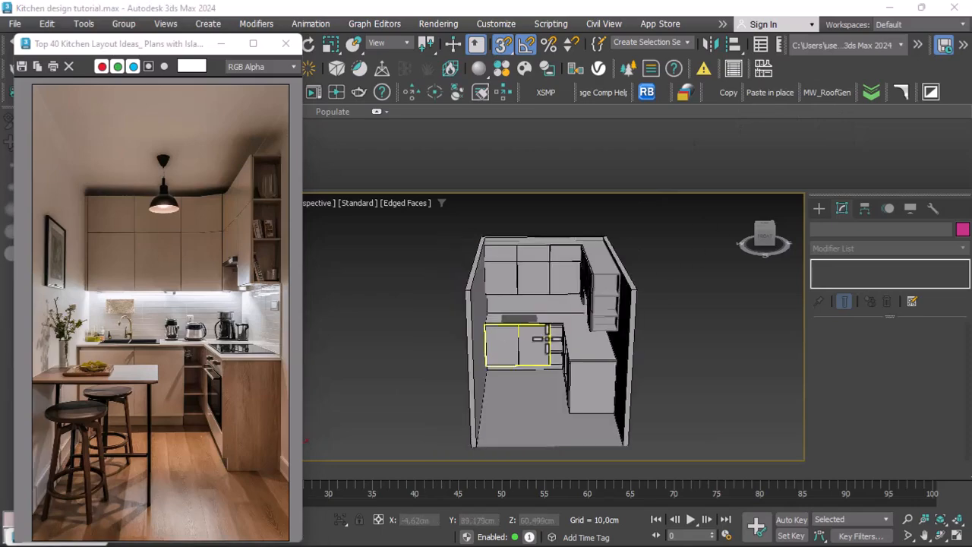
# In the Top view, draw a table-top box about 22 cm long, 59 cm wide and 6 cm high against the side wall opposite the shelves.
pyautogui.click(324, 203)
pyautogui.click(327, 289)
pyautogui.scroll(-2, 478, 332)
pyautogui.scroll(2, 478, 332)
pyautogui.click(819, 208)
pyautogui.click(848, 303)
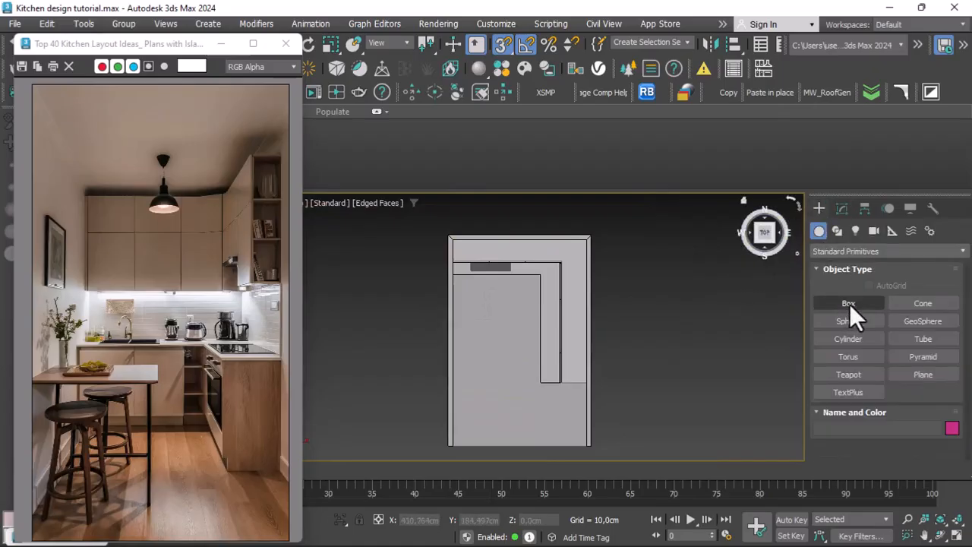
pyautogui.scroll(2, 463, 323)
pyautogui.moveTo(452, 307); pyautogui.dragTo(509, 329)
pyautogui.click(533, 316)
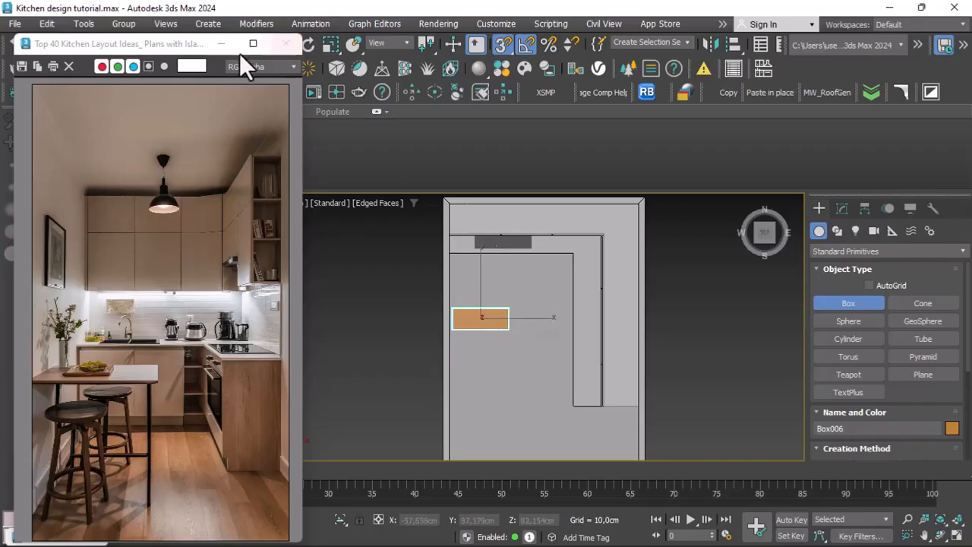
# Move the reference photo aside, raise the table-top box to about Z 82 cm and return to the Perspective view.
pyautogui.moveTo(176, 48); pyautogui.dragTo(139, 75)
pyautogui.click(307, 44)
pyautogui.click(291, 44)
pyautogui.click(941, 535)
pyautogui.moveTo(501, 369); pyautogui.dragTo(504, 255)
pyautogui.rightClick(505, 258)
pyautogui.scroll(-2, 483, 310)
pyautogui.scroll(2, 485, 310)
pyautogui.moveTo(484, 313); pyautogui.dragTo(456, 238)
pyautogui.scroll(-2, 455, 258)
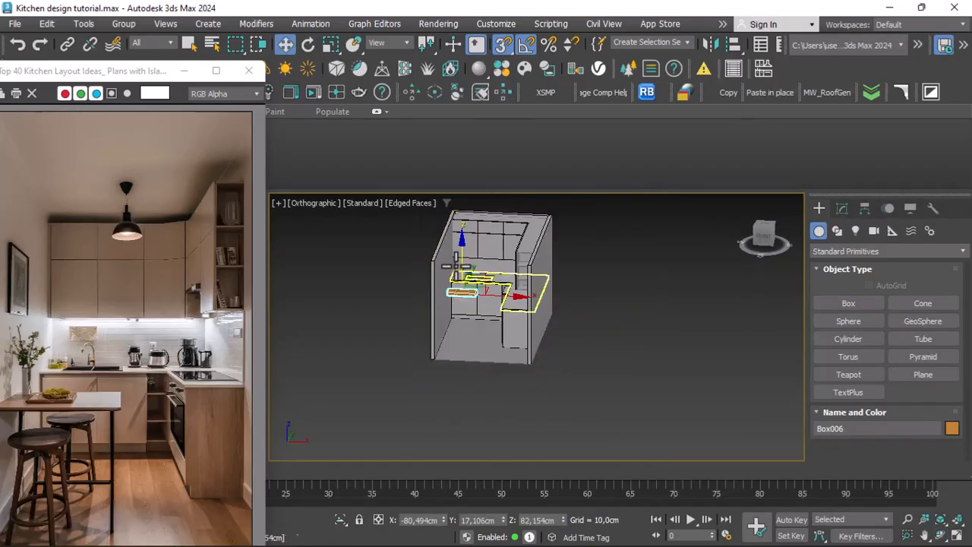
pyautogui.scroll(2, 456, 275)
pyautogui.click(311, 203)
pyautogui.click(338, 250)
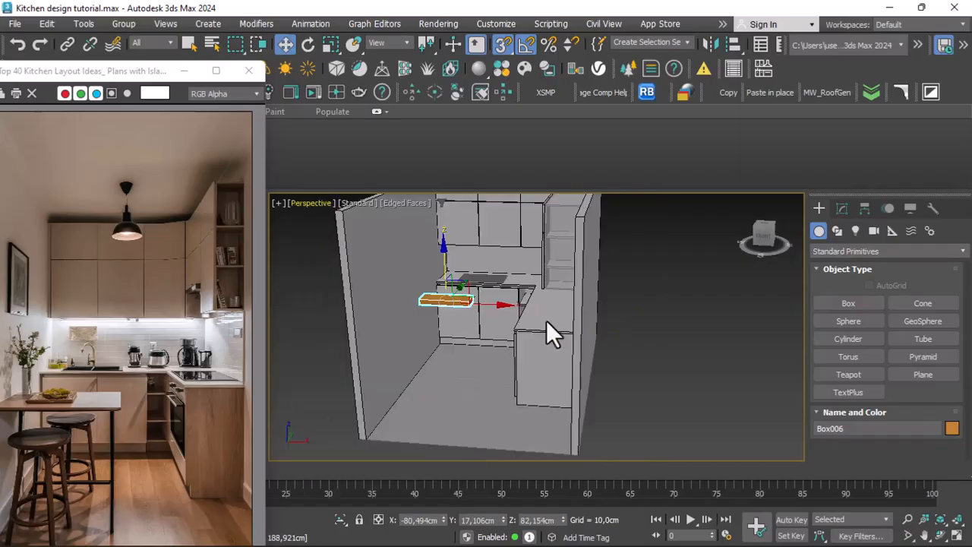
# Reduce the table-top box's height to about 2.4 cm.
pyautogui.scroll(3, 463, 311)
pyautogui.click(840, 208)
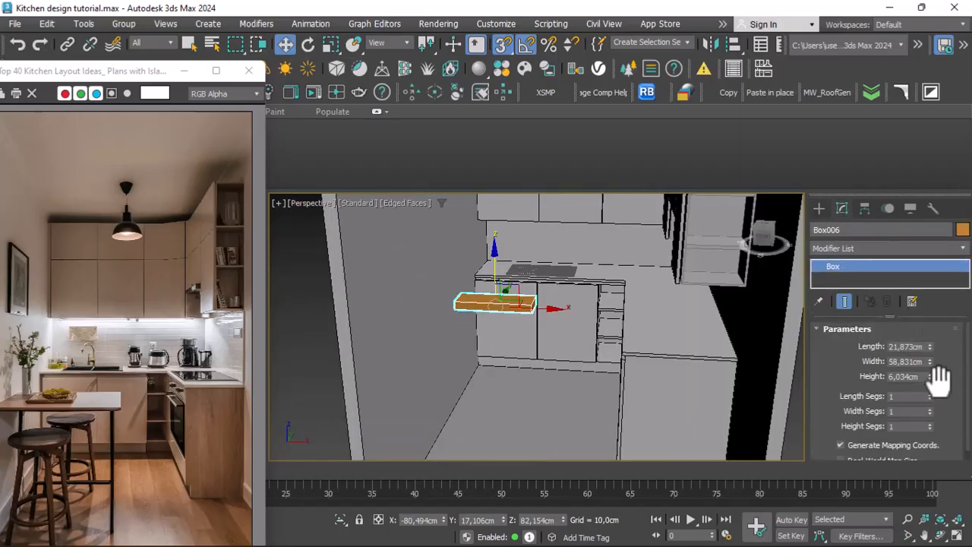
pyautogui.moveTo(930, 377); pyautogui.dragTo(939, 422)
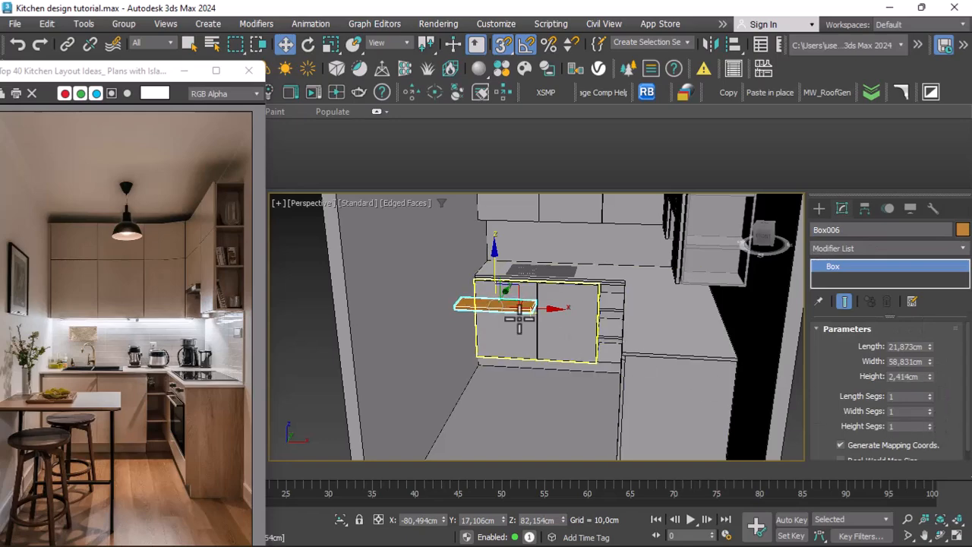
# Apply the grey physical material Material #25 to the table top and set its object color to black.
pyautogui.scroll(2, 517, 314)
pyautogui.press('m')
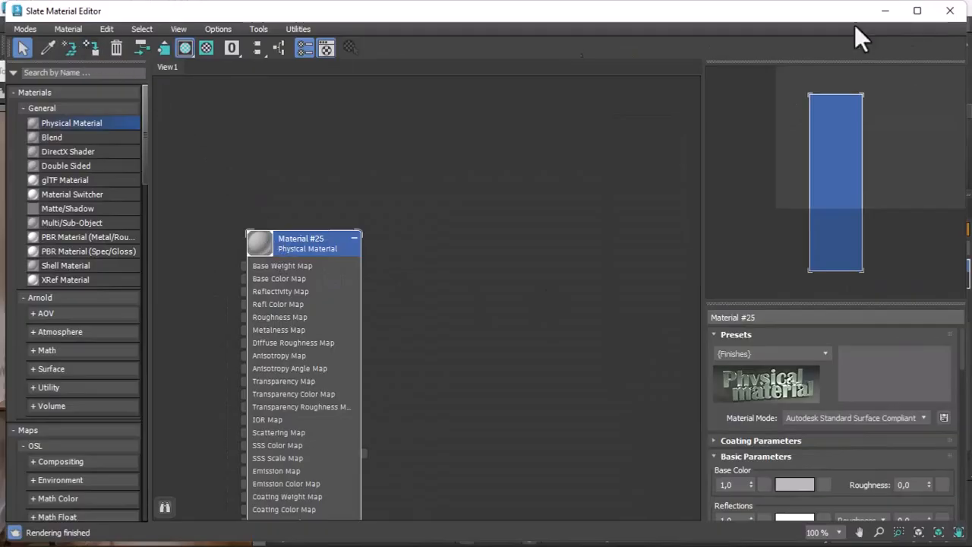
pyautogui.click(886, 10)
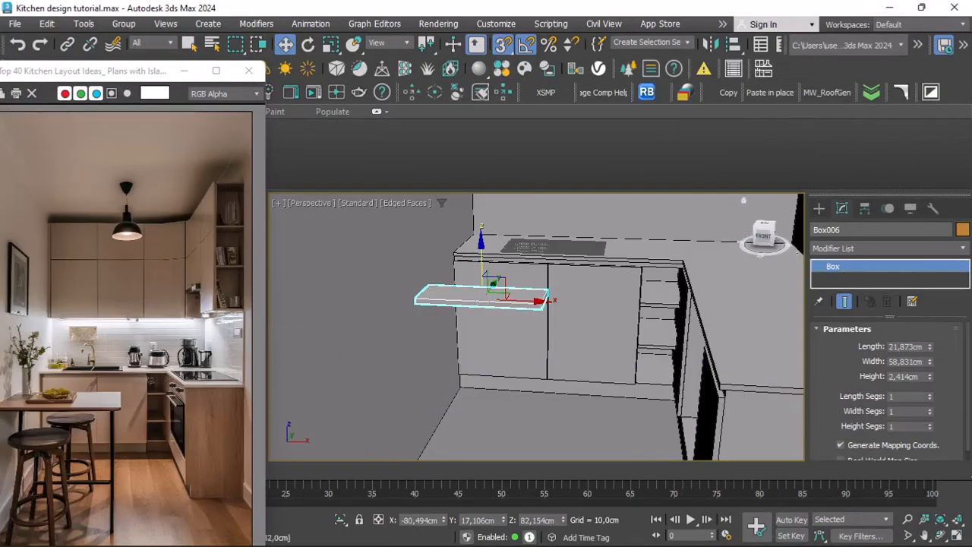
pyautogui.click(963, 230)
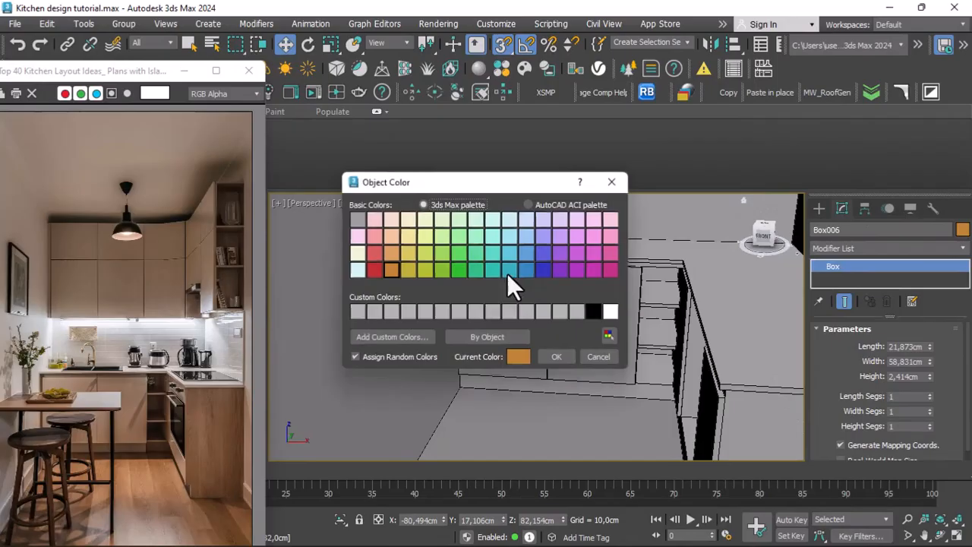
pyautogui.click(591, 314)
pyautogui.click(558, 357)
# Check the table top from several angles and increase its length to about 28 cm.
pyautogui.scroll(-5, 535, 357)
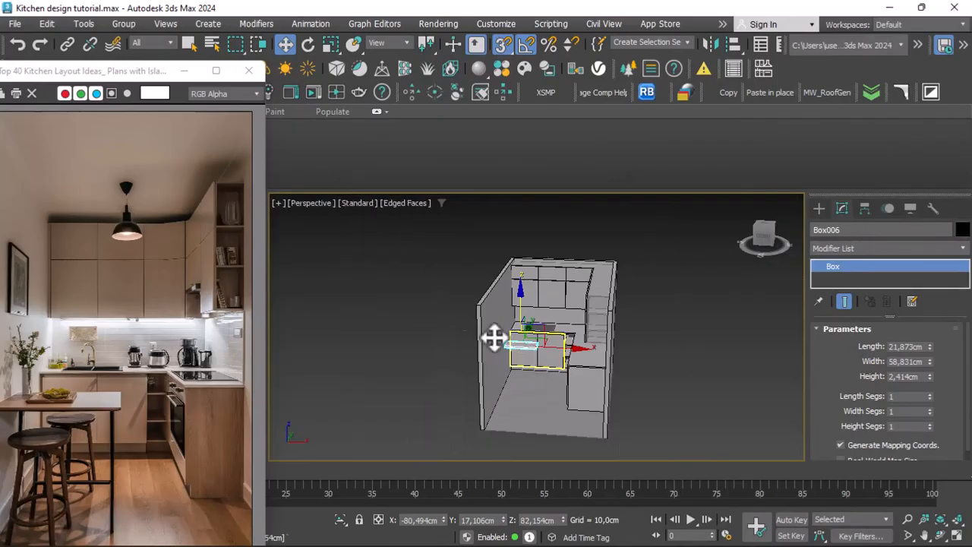
pyautogui.click(426, 295)
pyautogui.scroll(-4, 441, 292)
pyautogui.scroll(4, 511, 326)
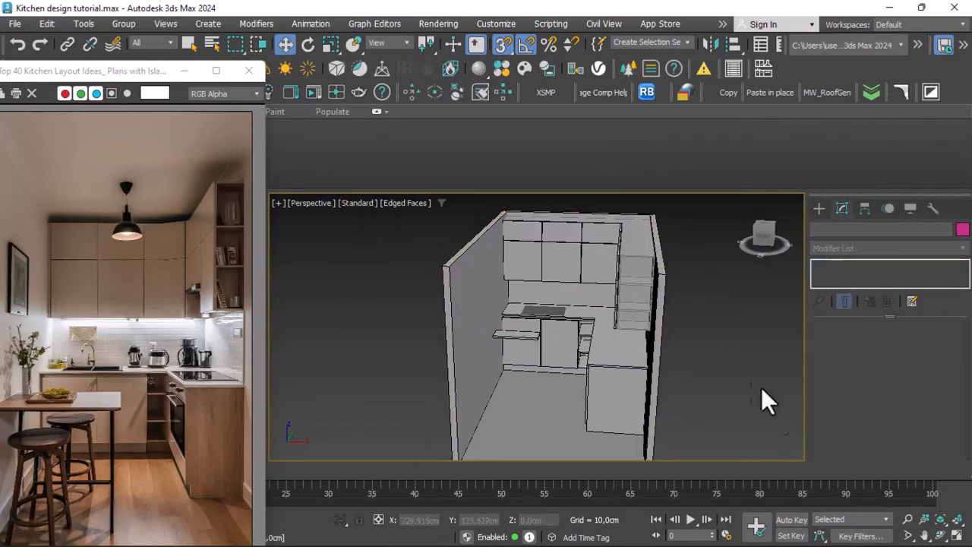
pyautogui.click(940, 536)
pyautogui.moveTo(452, 288); pyautogui.dragTo(549, 332)
pyautogui.scroll(5, 527, 313)
pyautogui.scroll(-4, 440, 328)
pyautogui.moveTo(444, 326); pyautogui.dragTo(481, 358)
pyautogui.press('w')
pyautogui.click(453, 327)
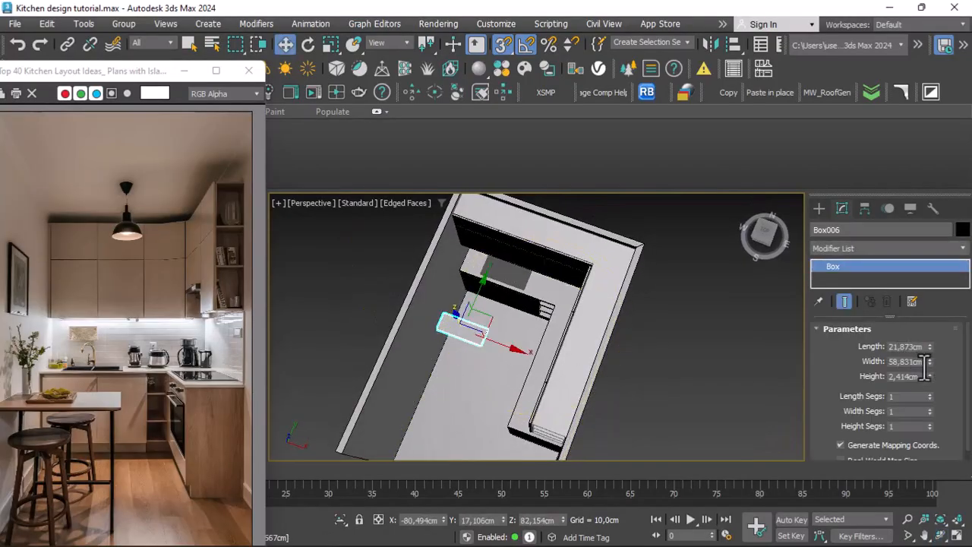
pyautogui.moveTo(930, 361); pyautogui.dragTo(925, 325)
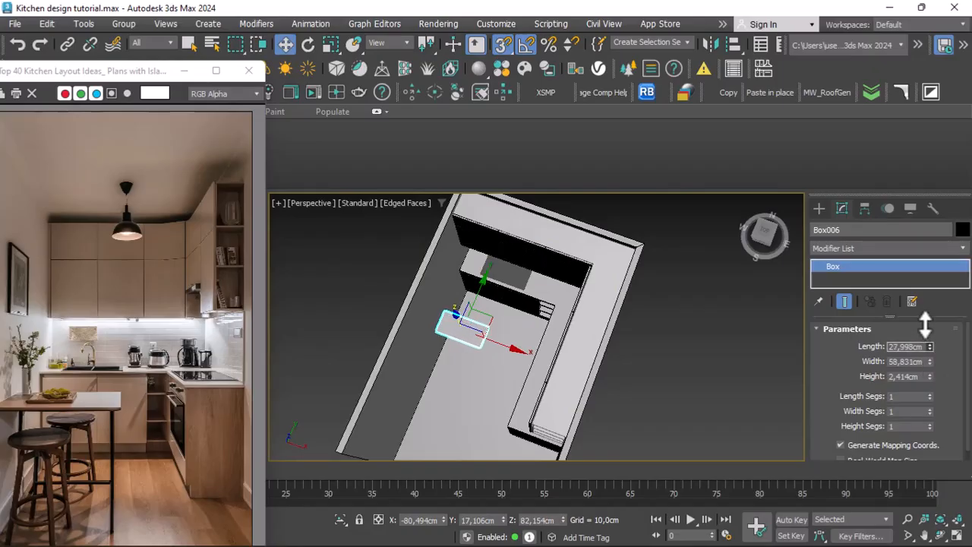
# In the Top view, draw a thin box about 1.5 by 1.3 cm and 11.7 cm high as a leg near the table top's free end.
pyautogui.click(665, 334)
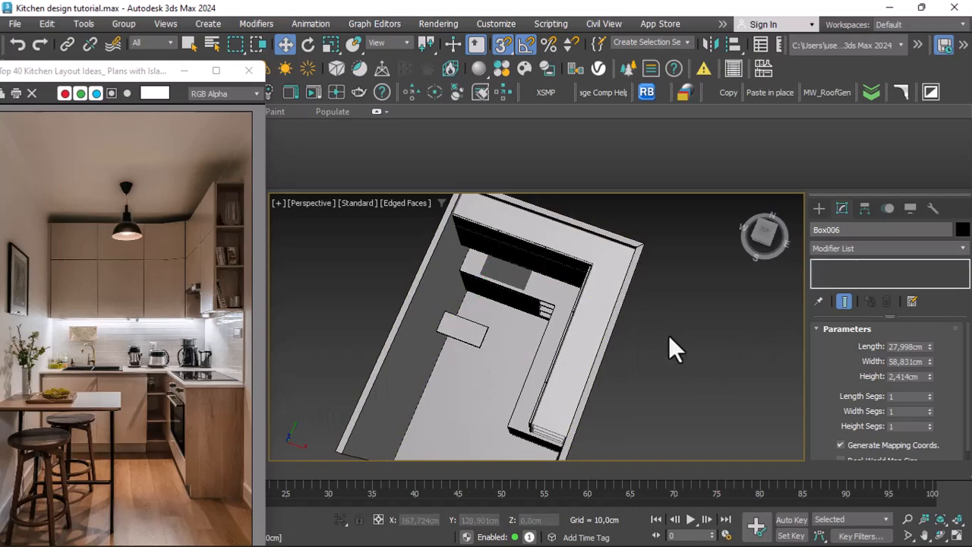
pyautogui.click(940, 536)
pyautogui.moveTo(492, 348); pyautogui.dragTo(536, 351)
pyautogui.rightClick(536, 352)
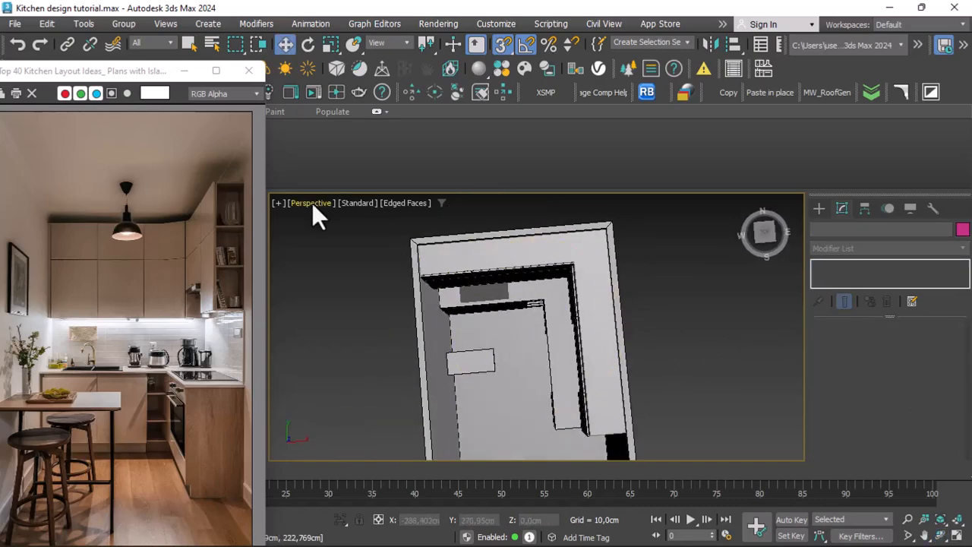
pyautogui.click(312, 203)
pyautogui.click(328, 287)
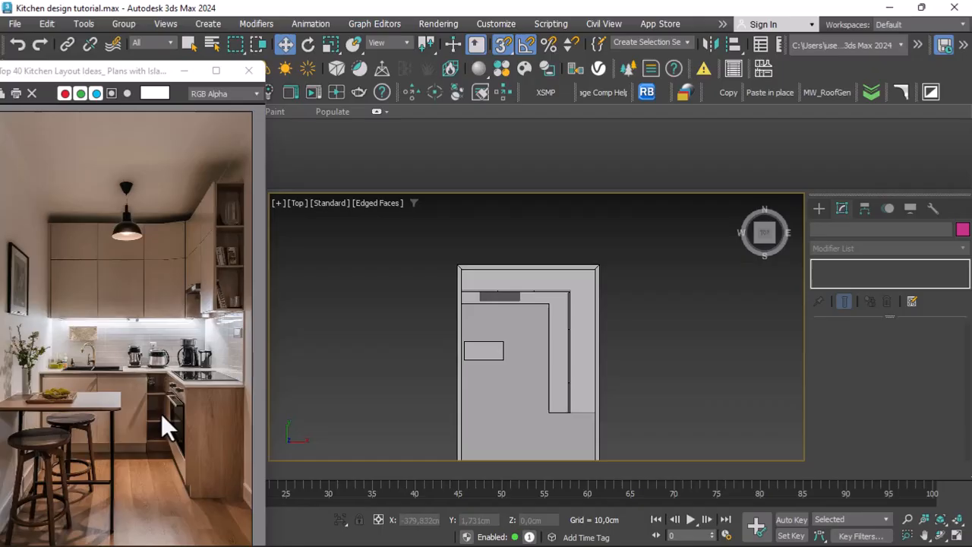
pyautogui.click(495, 350)
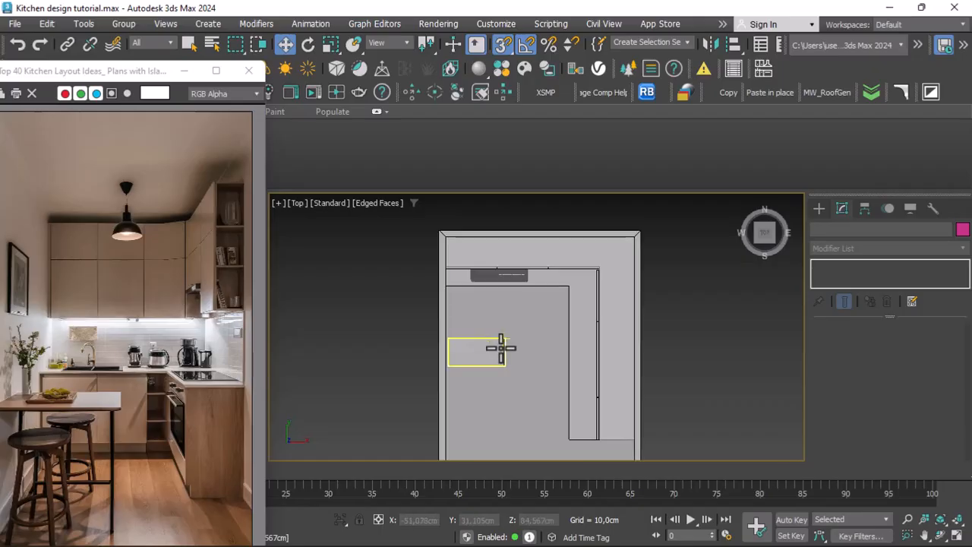
pyautogui.scroll(3, 492, 349)
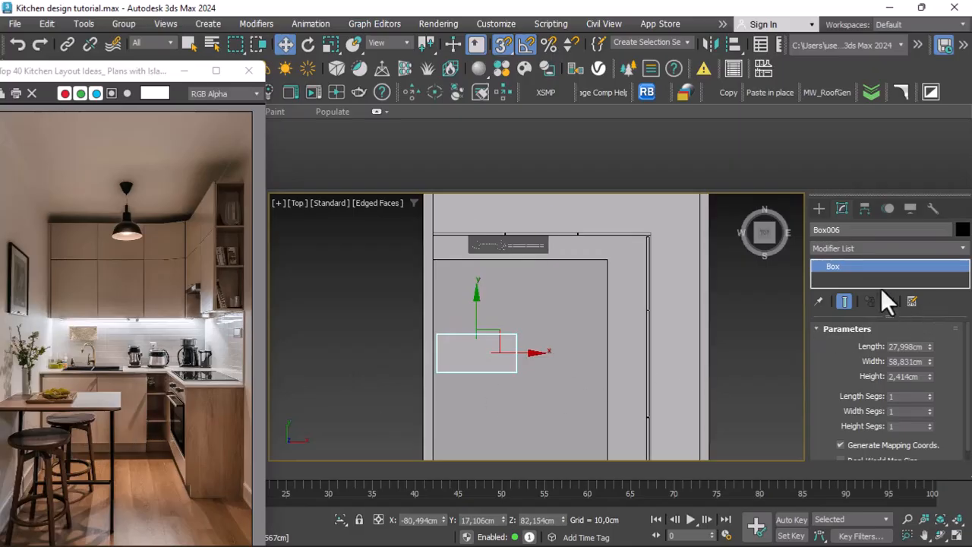
pyautogui.scroll(2, 496, 351)
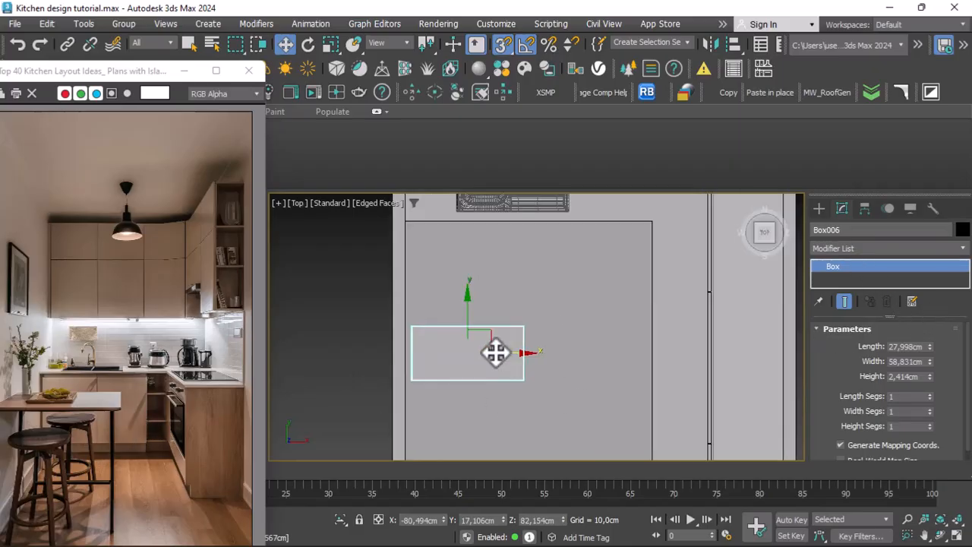
pyautogui.click(818, 209)
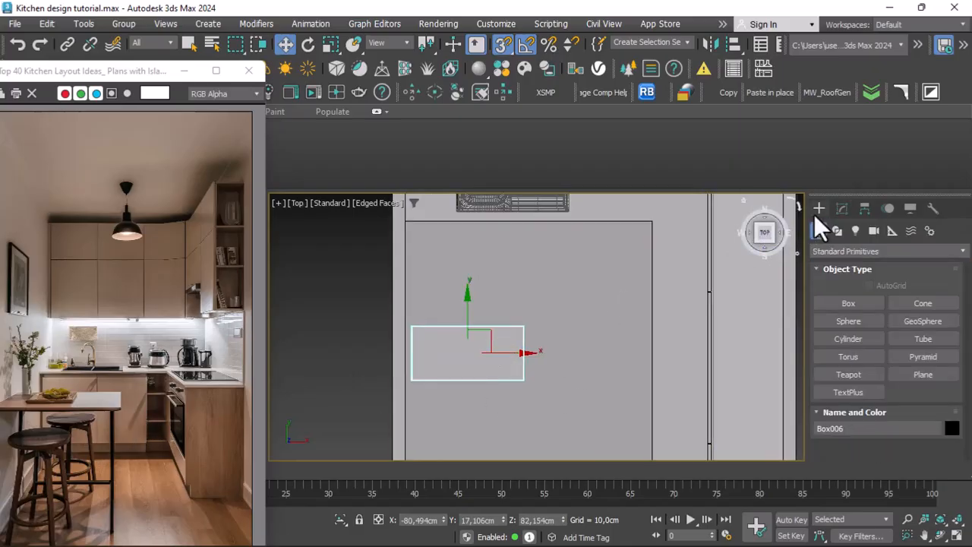
pyautogui.click(850, 305)
pyautogui.scroll(4, 524, 341)
pyautogui.click(506, 373)
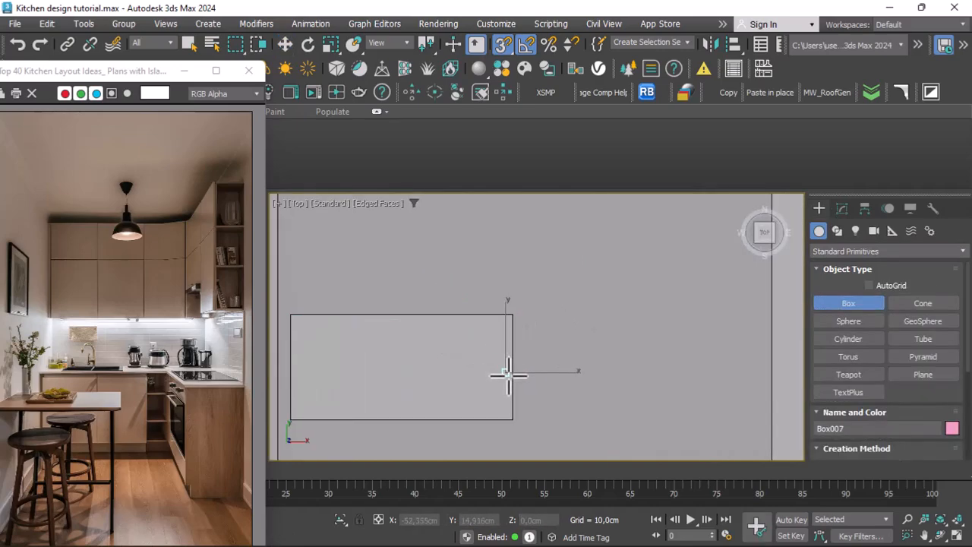
# Increase the table leg's height to about 81.7 cm so it reaches the table top.
pyautogui.click(287, 44)
pyautogui.click(940, 535)
pyautogui.moveTo(553, 373); pyautogui.dragTo(528, 351)
pyautogui.rightClick(526, 352)
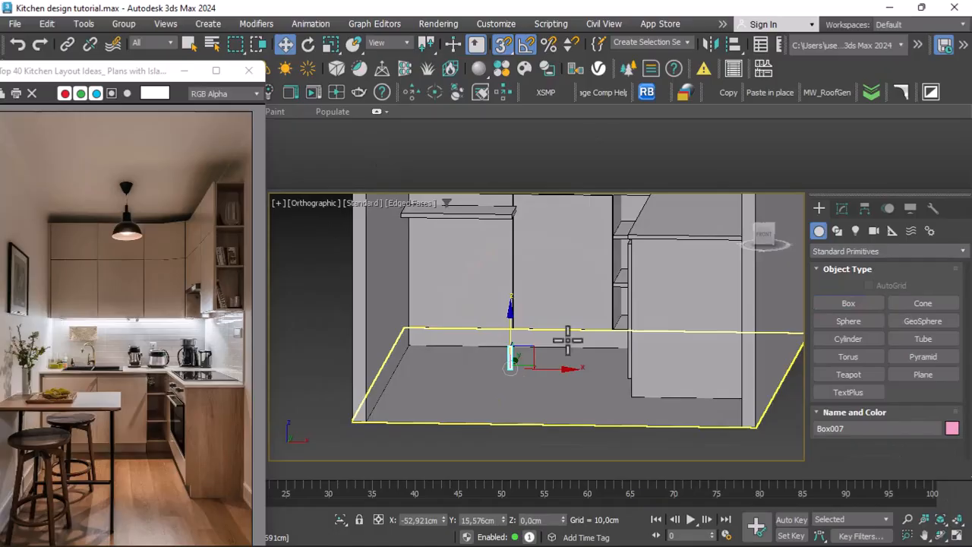
pyautogui.click(843, 208)
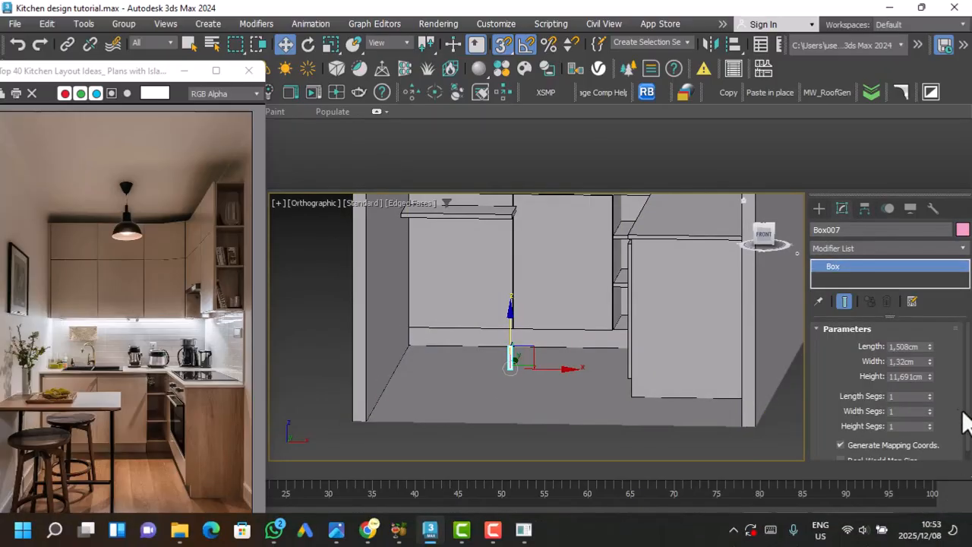
pyautogui.moveTo(899, 326); pyautogui.dragTo(786, 478)
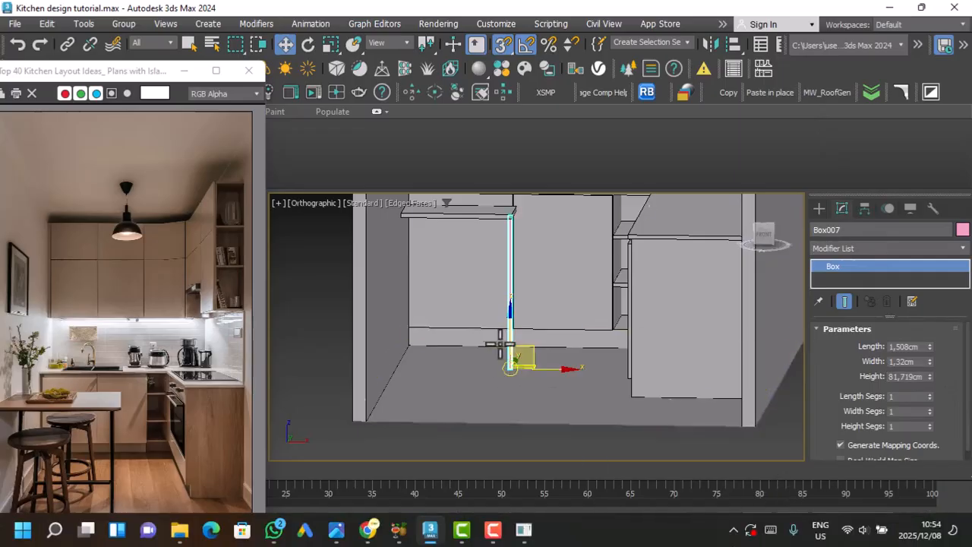
# In the Perspective view, move the leg inward from the table top's end to about X -61.3 cm.
pyautogui.scroll(-2, 504, 349)
pyautogui.click(311, 204)
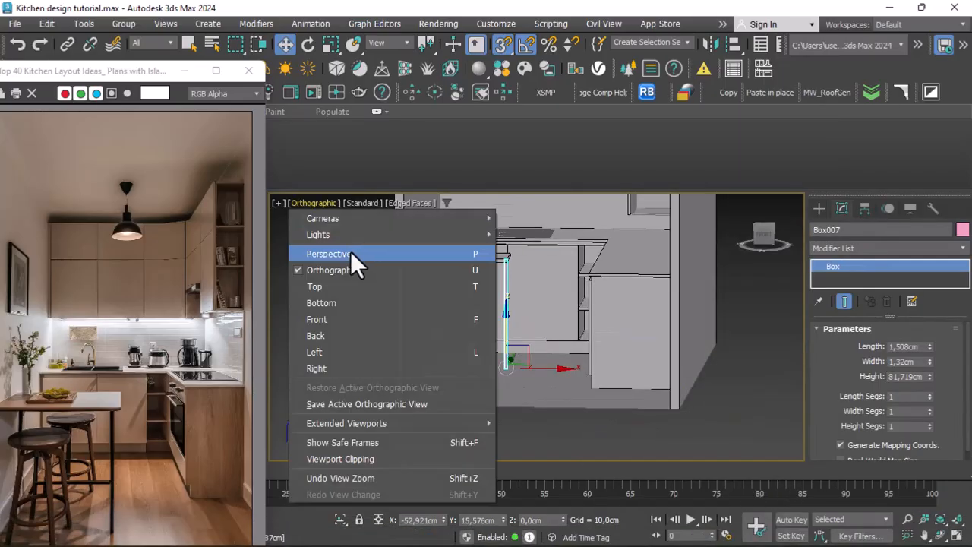
pyautogui.click(350, 252)
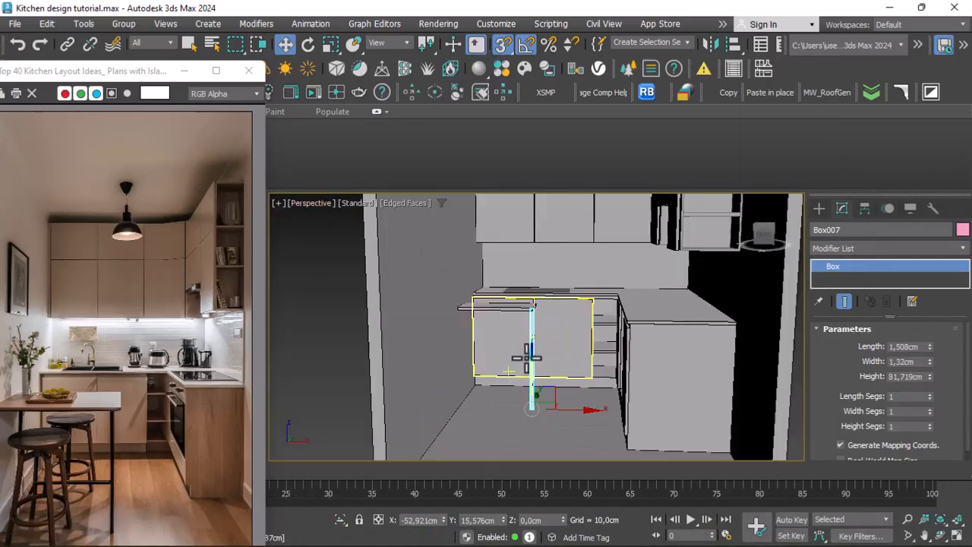
pyautogui.click(942, 535)
pyautogui.moveTo(492, 329); pyautogui.dragTo(464, 342)
pyautogui.press('w')
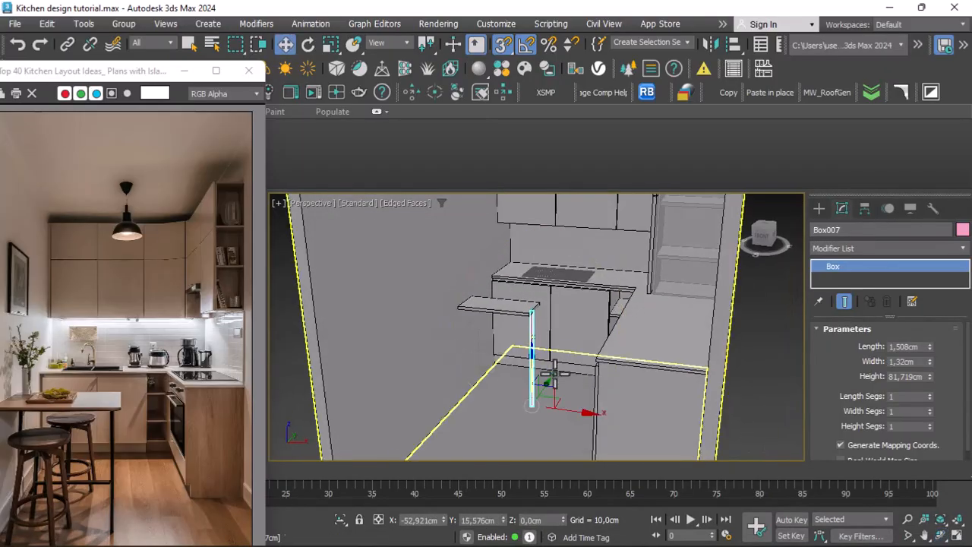
pyautogui.moveTo(569, 412); pyautogui.dragTo(524, 417)
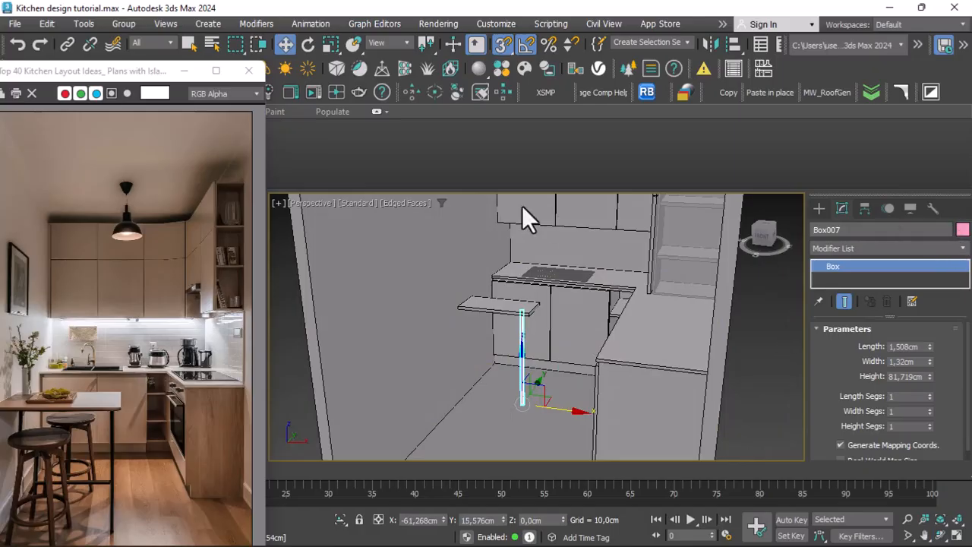
# Set the leg's object color to grey and widen it to about 1.5 cm.
pyautogui.click(362, 221)
pyautogui.click(556, 357)
pyautogui.moveTo(930, 361); pyautogui.dragTo(930, 354)
pyautogui.click(778, 350)
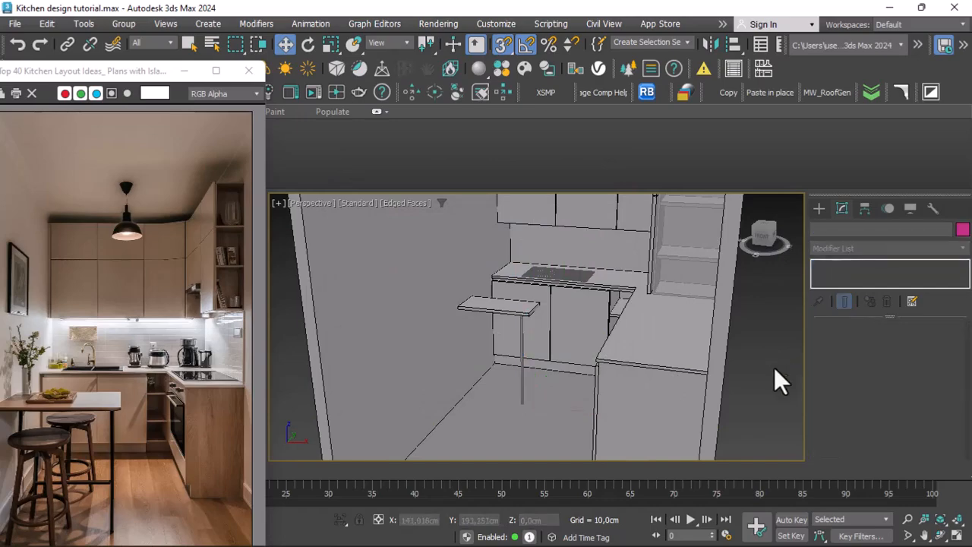
# Hide everything except the table top and its leg.
pyautogui.click(939, 536)
pyautogui.moveTo(564, 346); pyautogui.dragTo(585, 300)
pyautogui.rightClick(583, 302)
pyautogui.scroll(3, 527, 308)
pyautogui.click(528, 308)
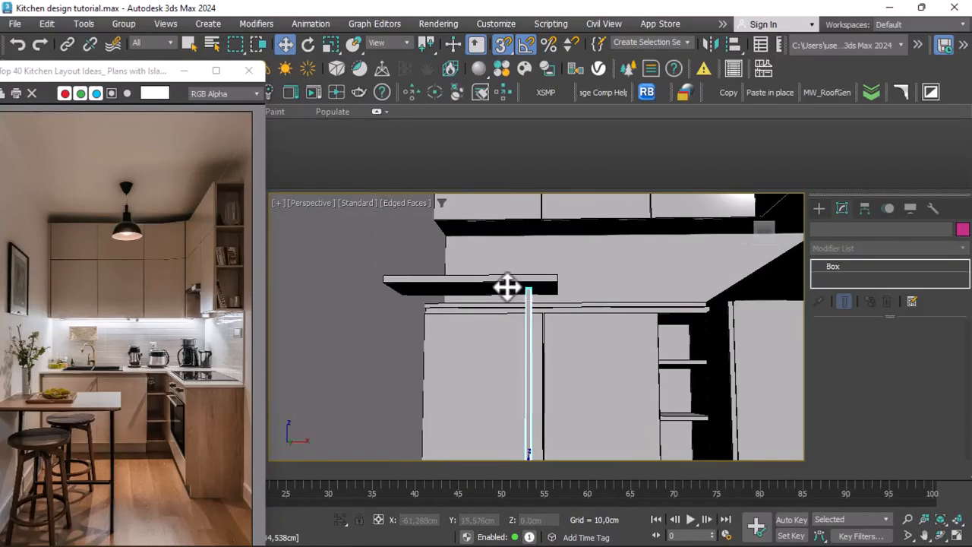
pyautogui.keyDown('ctrl'); pyautogui.click(506, 284); pyautogui.keyUp('ctrl')
pyautogui.rightClick(506, 282)
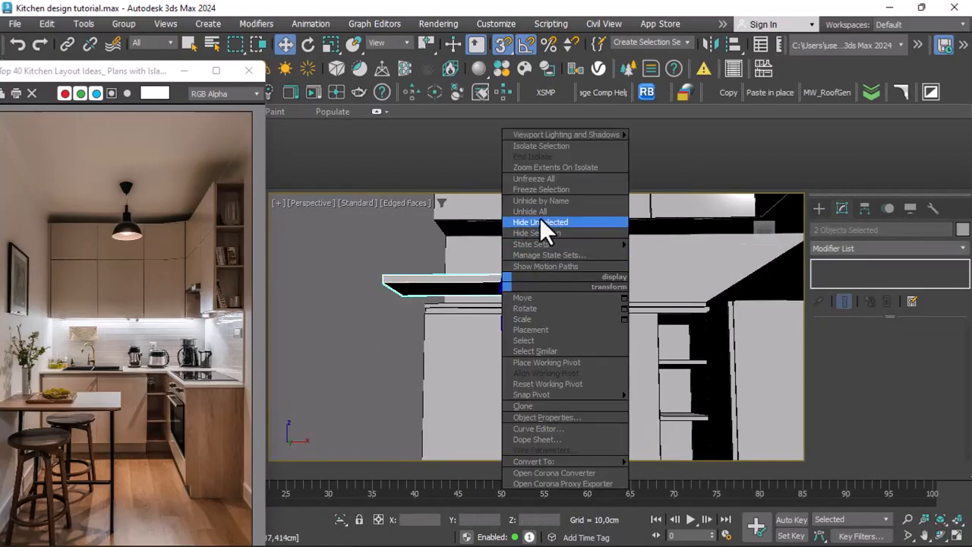
pyautogui.click(544, 221)
pyautogui.click(536, 300)
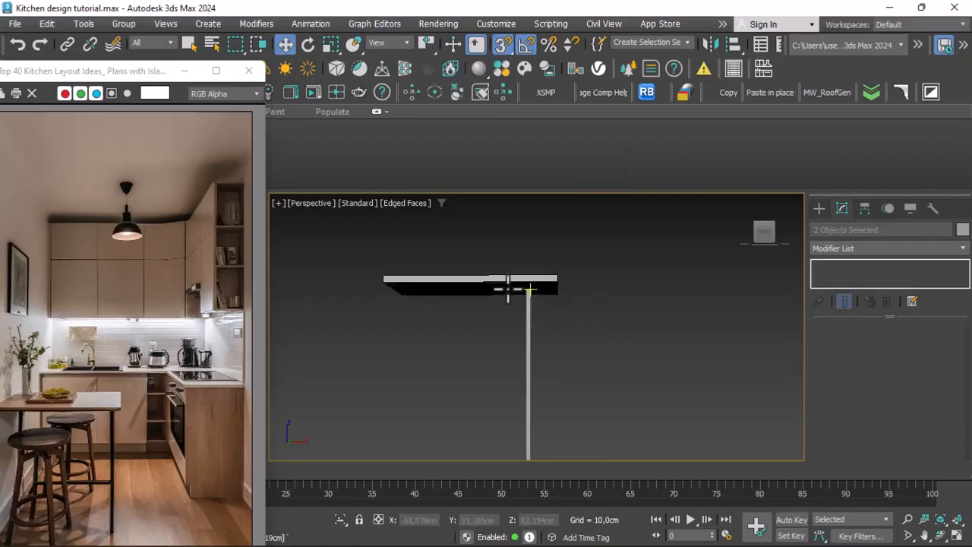
# In the Front view, convert the table leg to an Editable Poly.
pyautogui.click(306, 203)
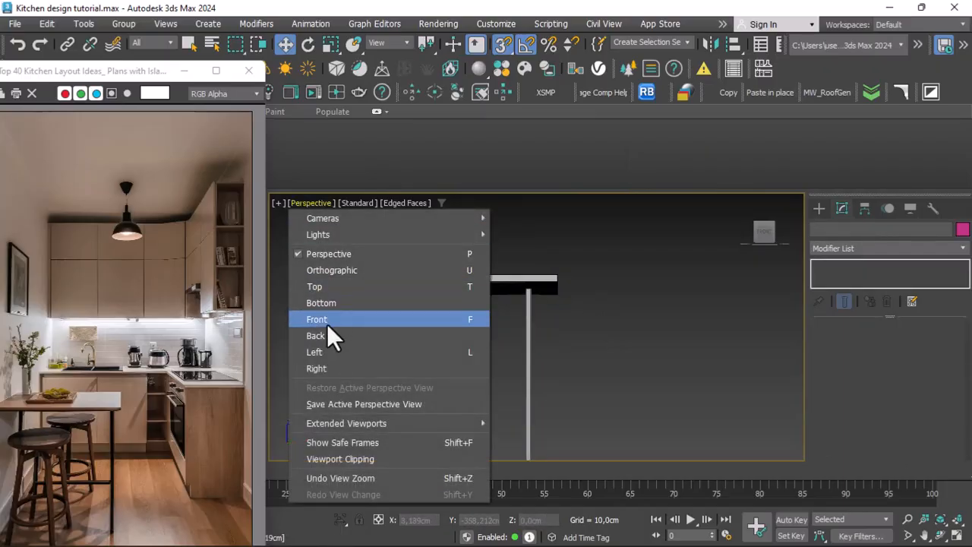
pyautogui.click(326, 320)
pyautogui.scroll(3, 502, 395)
pyautogui.click(483, 403)
pyautogui.scroll(2, 479, 398)
pyautogui.rightClick(501, 350)
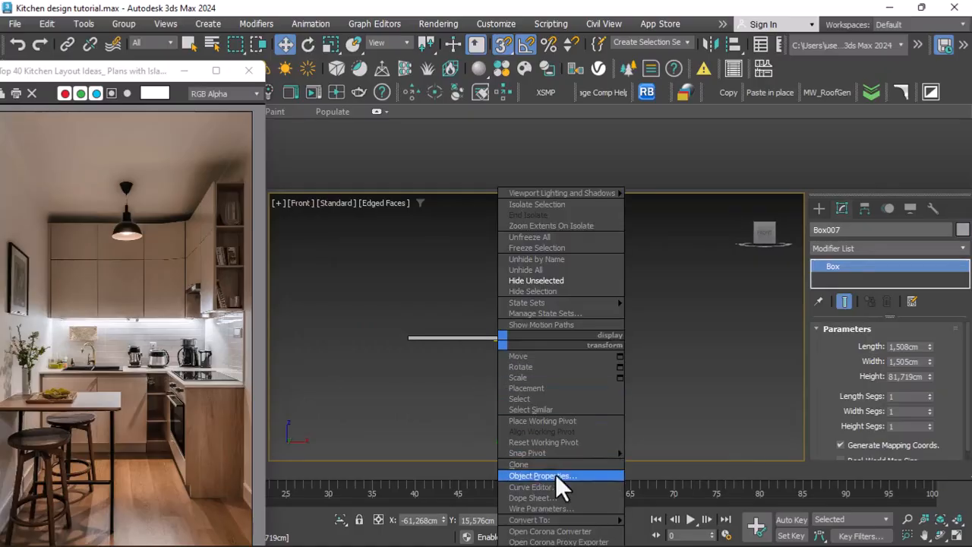
pyautogui.moveTo(575, 522)
pyautogui.click(688, 521)
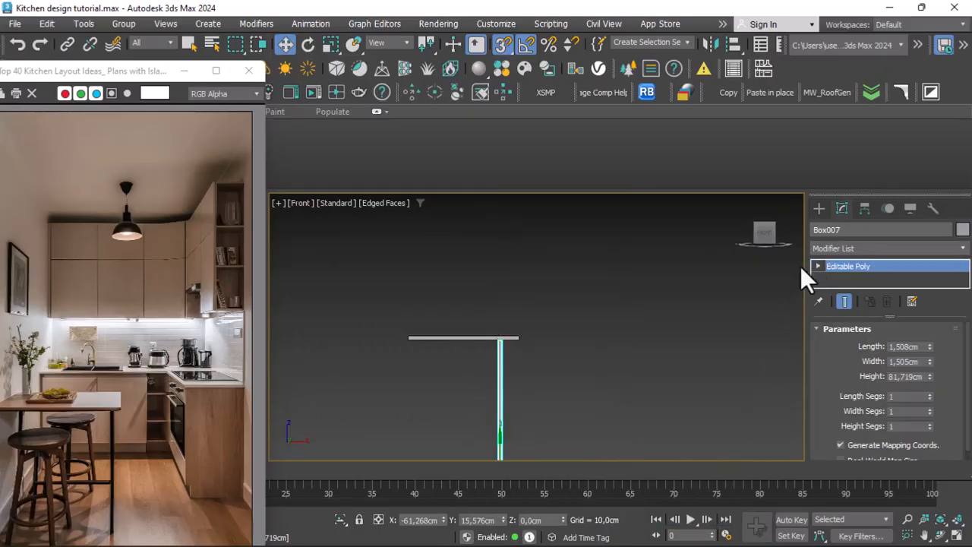
# Move the leg's top vertices to the underside of the table top at about Z 82.15 cm.
pyautogui.click(849, 279)
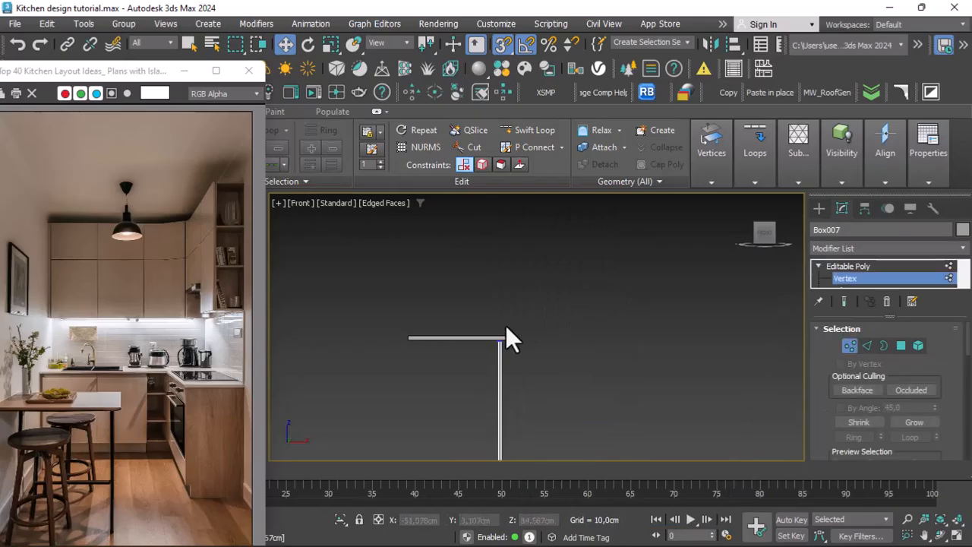
pyautogui.scroll(5, 510, 326)
pyautogui.moveTo(448, 374); pyautogui.dragTo(495, 431)
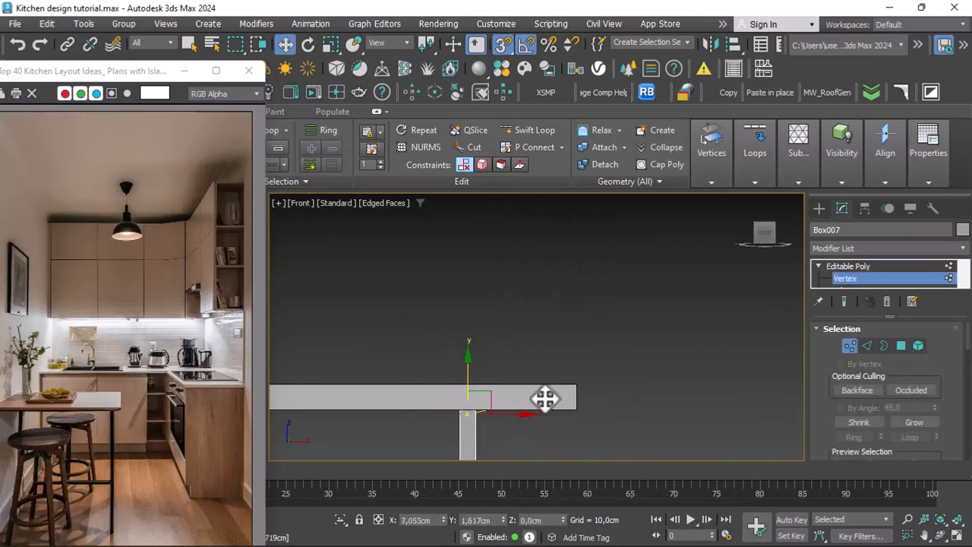
pyautogui.scroll(-5, 554, 319)
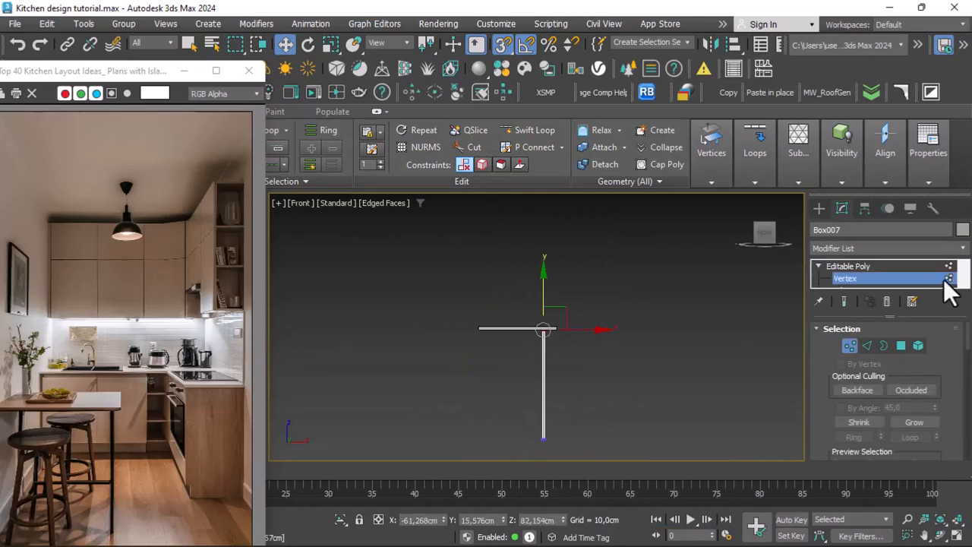
pyautogui.press('1')
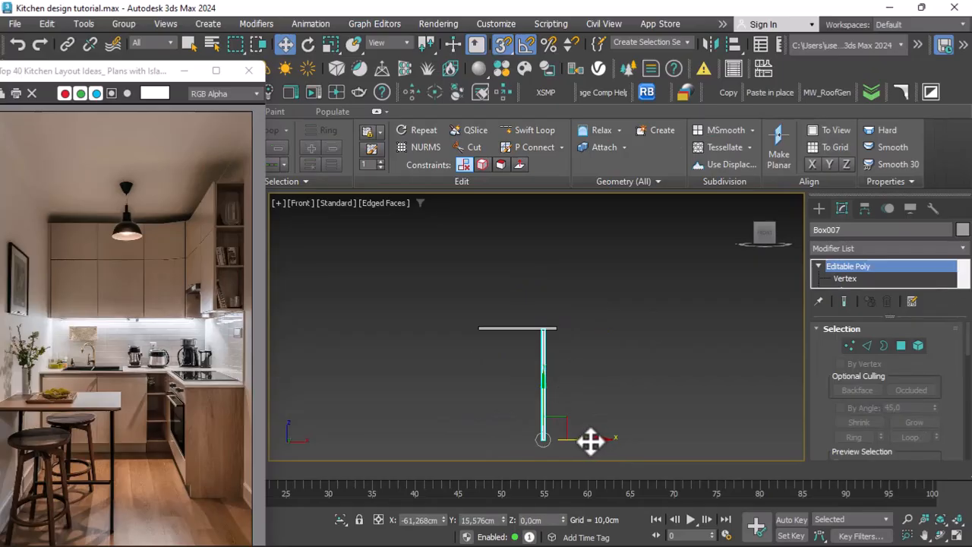
# Copy the leg to about X -104.1 cm, then make another copy of it rotated to lie horizontally as a crossbar.
pyautogui.keyDown('shift'); pyautogui.moveTo(541, 445); pyautogui.dragTo(486, 423); pyautogui.keyUp('shift')
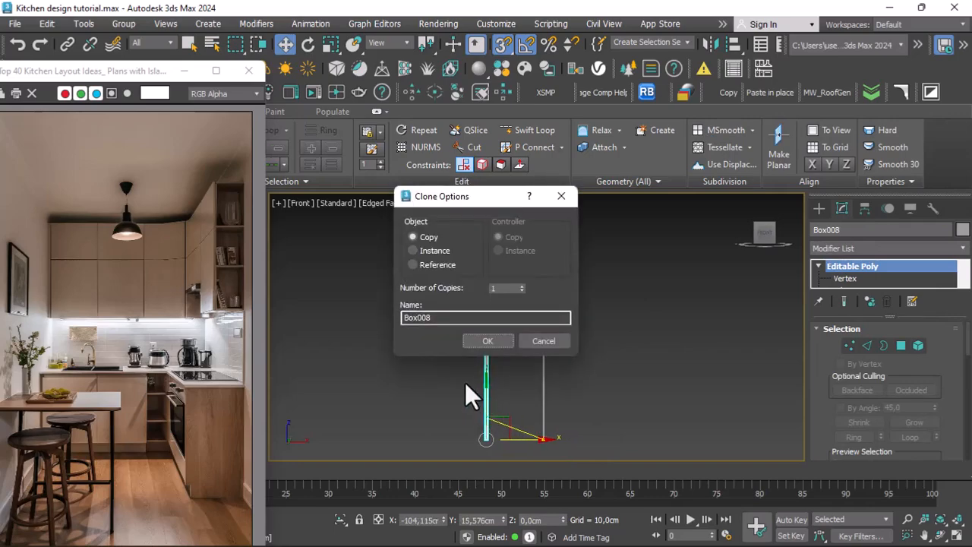
pyautogui.click(487, 343)
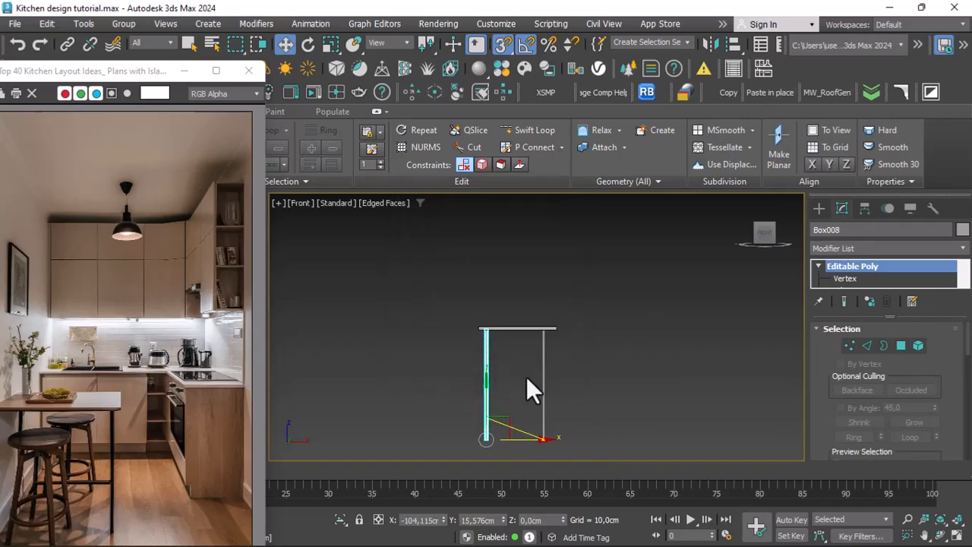
pyautogui.click(308, 45)
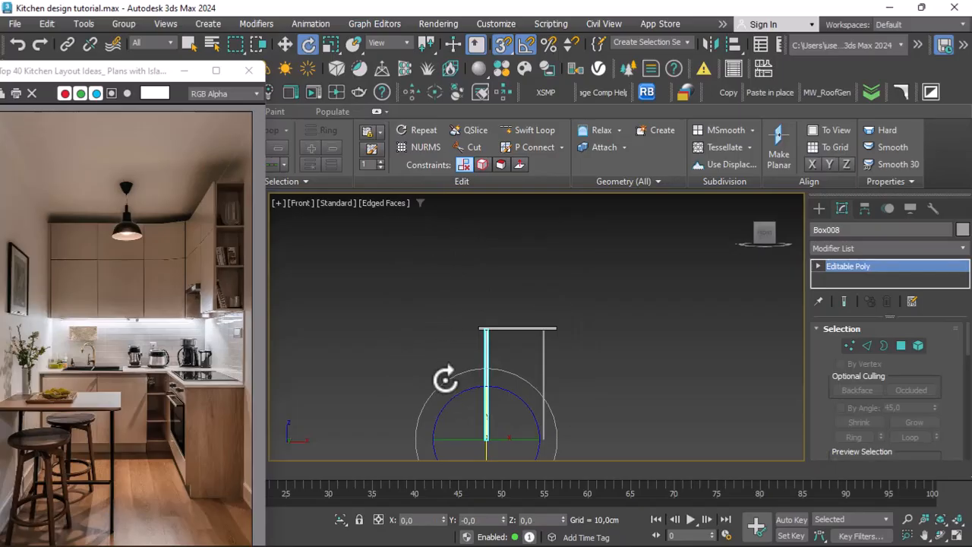
pyautogui.keyDown('shift'); pyautogui.moveTo(460, 364); pyautogui.dragTo(462, 347); pyautogui.keyUp('shift')
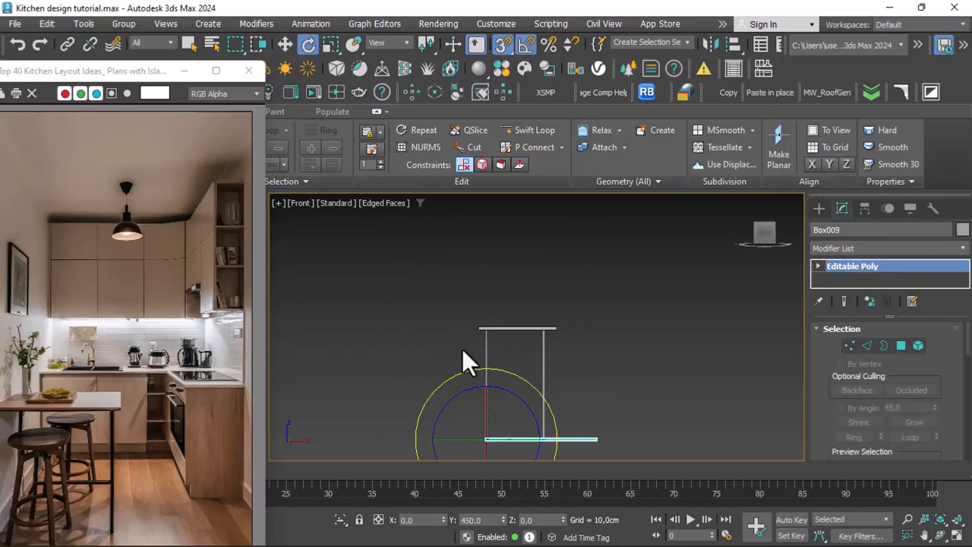
pyautogui.click(478, 341)
# Raise the horizontal crossbar between the legs to about Z 29.1 cm.
pyautogui.click(282, 44)
pyautogui.scroll(-2, 463, 266)
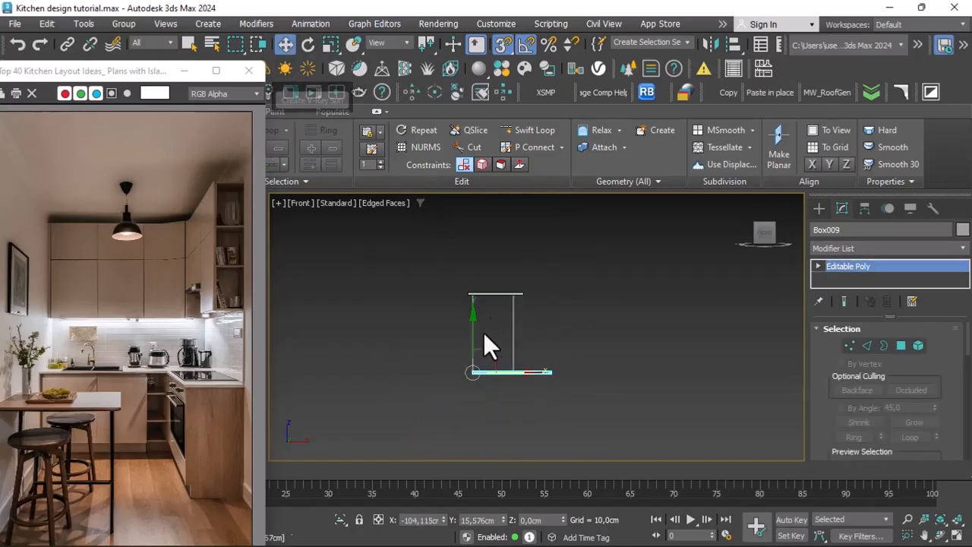
pyautogui.scroll(4, 477, 342)
pyautogui.moveTo(462, 366); pyautogui.dragTo(456, 343)
pyautogui.scroll(2, 464, 357)
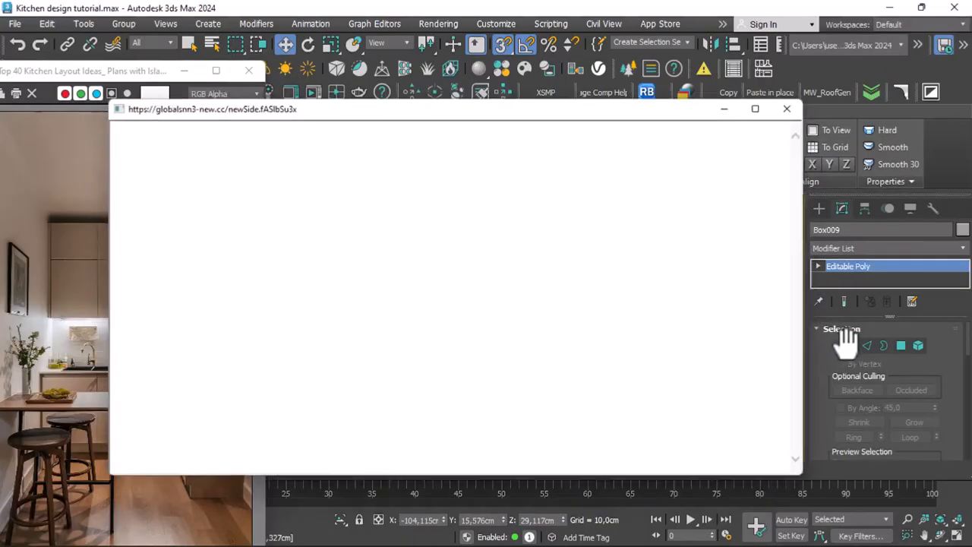
# Adjust the crossbar's end vertices so it spans exactly between the two legs, and return to the Perspective view.
pyautogui.click(849, 345)
pyautogui.moveTo(731, 343); pyautogui.dragTo(569, 418)
pyautogui.moveTo(481, 365); pyautogui.dragTo(481, 364)
pyautogui.scroll(-2, 471, 417)
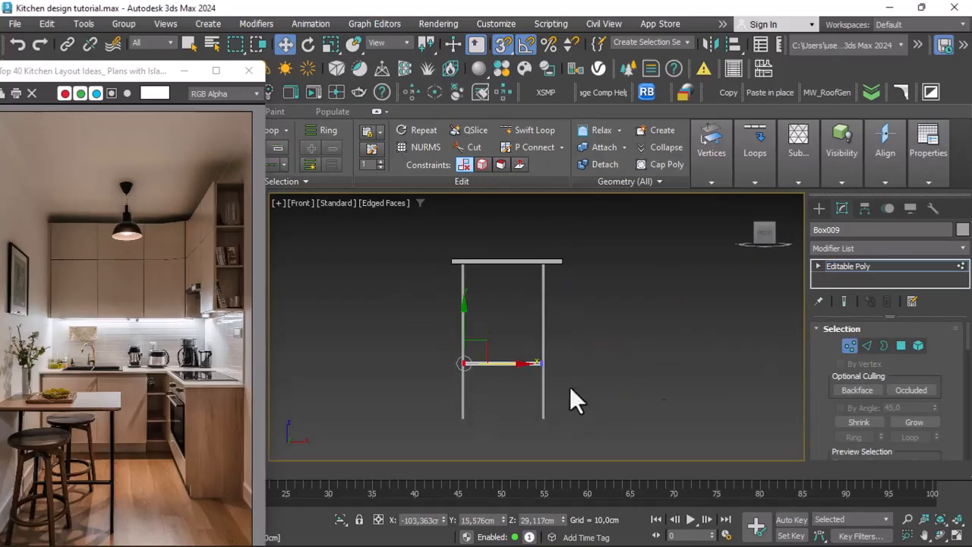
pyautogui.click(956, 271)
pyautogui.click(577, 280)
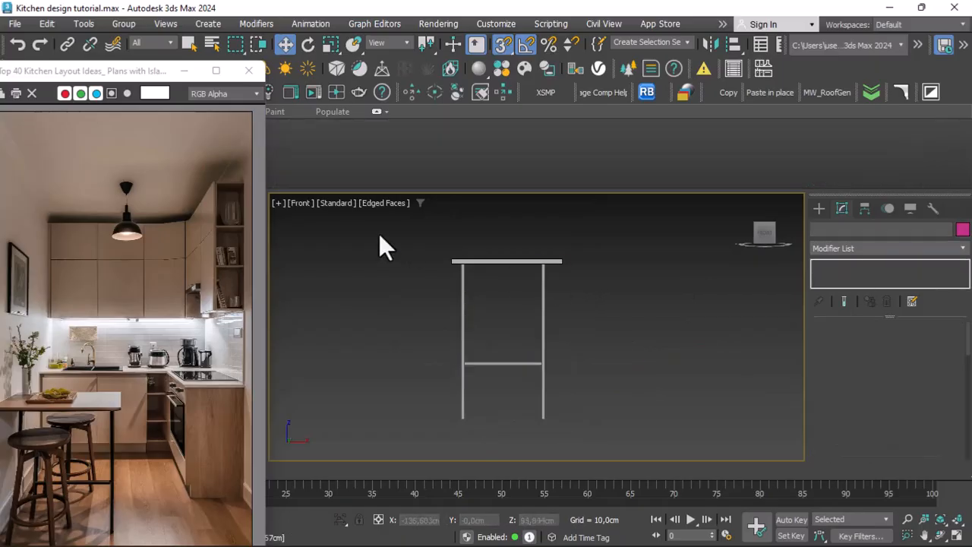
pyautogui.click(303, 204)
pyautogui.click(361, 252)
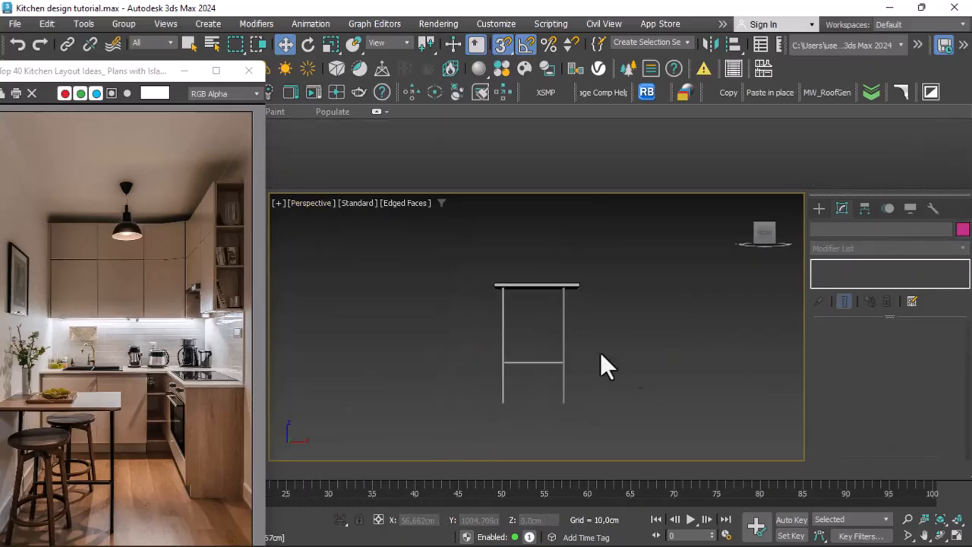
# Assign the grey Physical Material to the table top, both legs and the crossbar, and set their object color to black.
pyautogui.click(940, 536)
pyautogui.moveTo(524, 323)
pyautogui.mouseDown()
pyautogui.moveTo(462, 365)
pyautogui.moveTo(530, 319)
pyautogui.moveTo(523, 325)
pyautogui.moveTo(558, 323)
pyautogui.moveTo(557, 311)
pyautogui.moveTo(539, 312)
pyautogui.mouseUp()
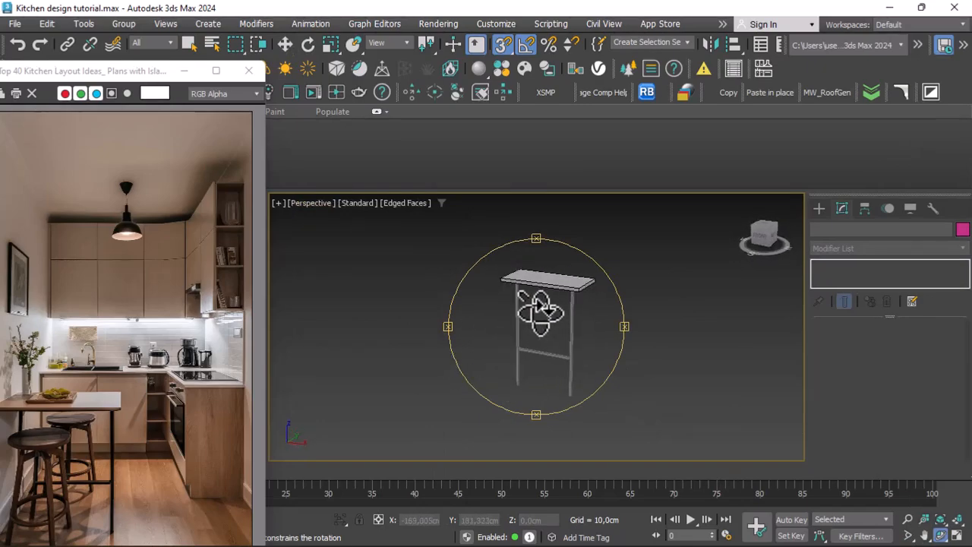
pyautogui.rightClick(539, 312)
pyautogui.scroll(3, 577, 284)
pyautogui.scroll(-2, 525, 271)
pyautogui.click(538, 310)
pyautogui.scroll(2, 517, 297)
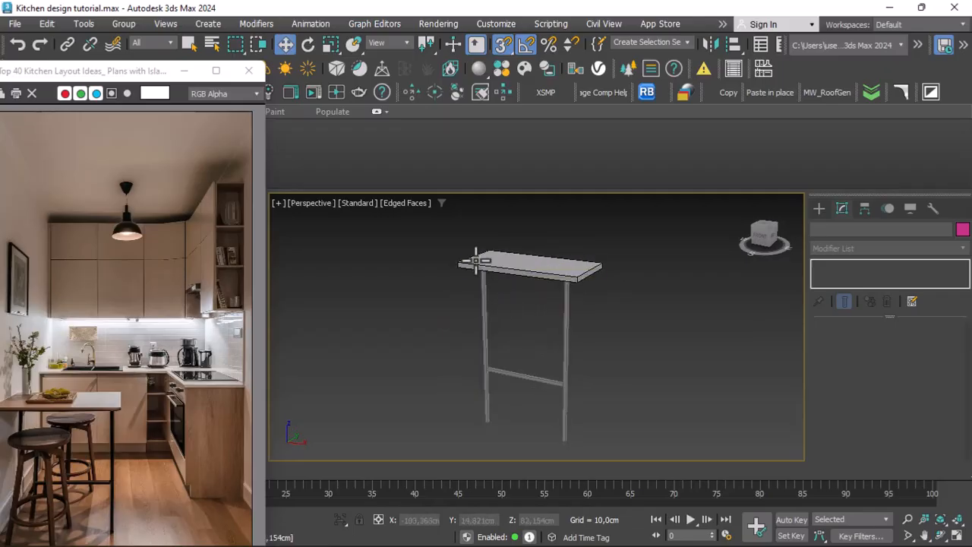
pyautogui.moveTo(621, 465); pyautogui.dragTo(620, 460)
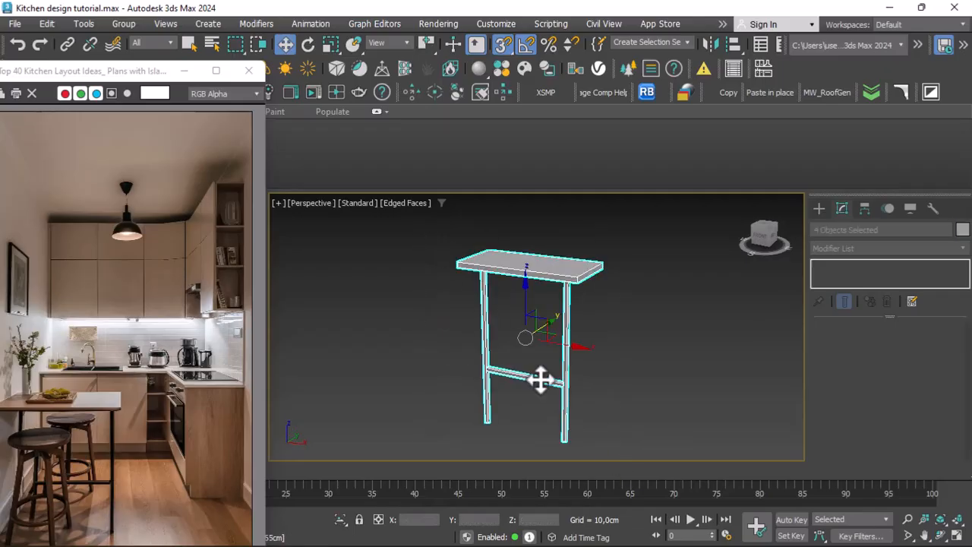
pyautogui.press('m')
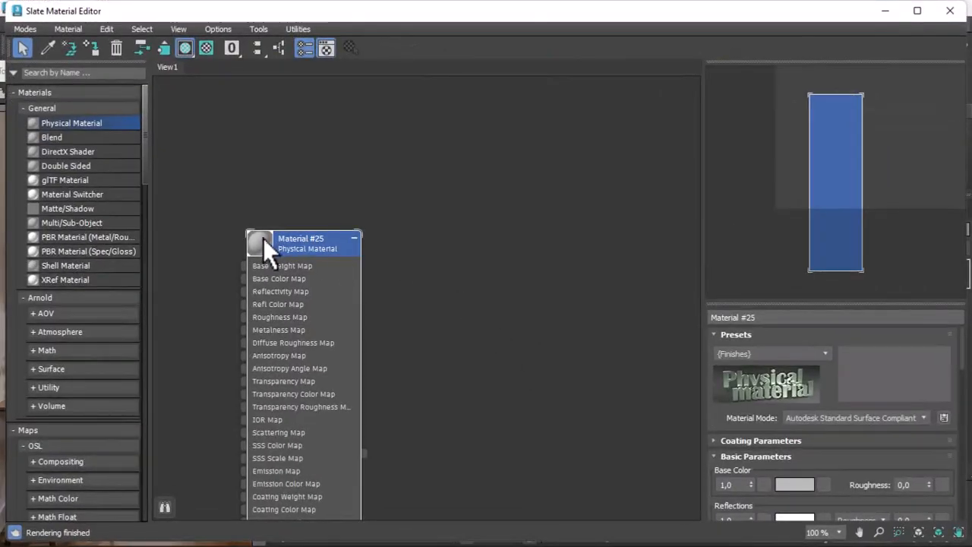
pyautogui.click(915, 11)
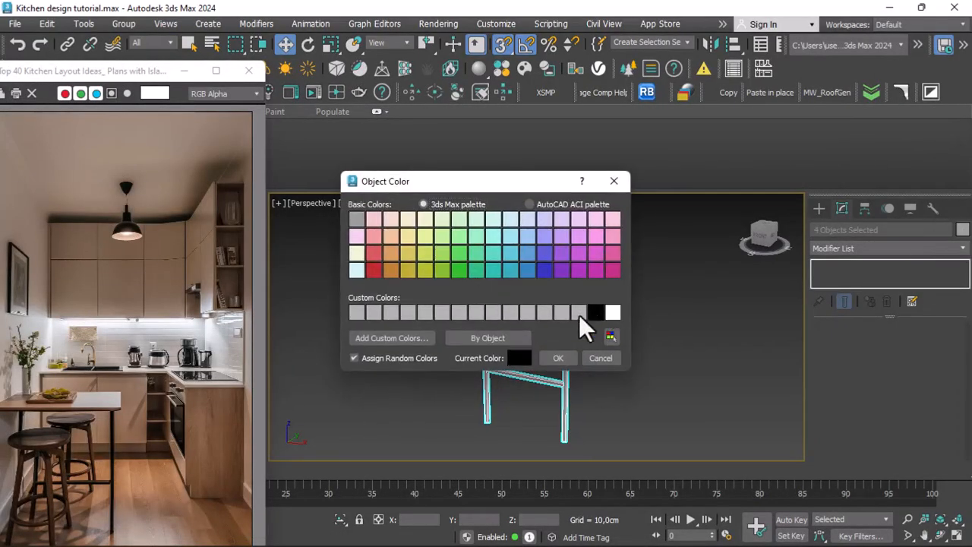
pyautogui.click(557, 359)
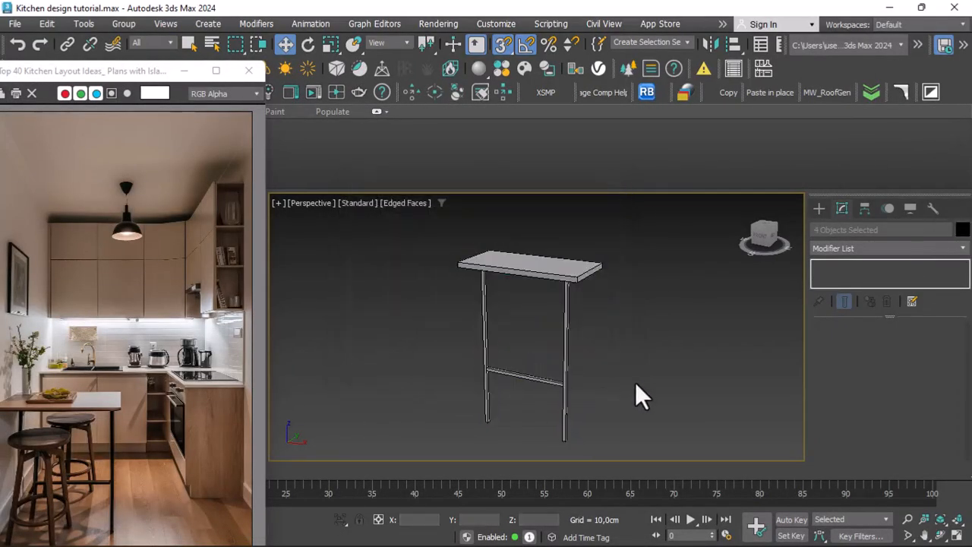
# Group the table top, legs and crossbar into a single object.
pyautogui.click(940, 536)
pyautogui.moveTo(554, 358); pyautogui.dragTo(560, 336)
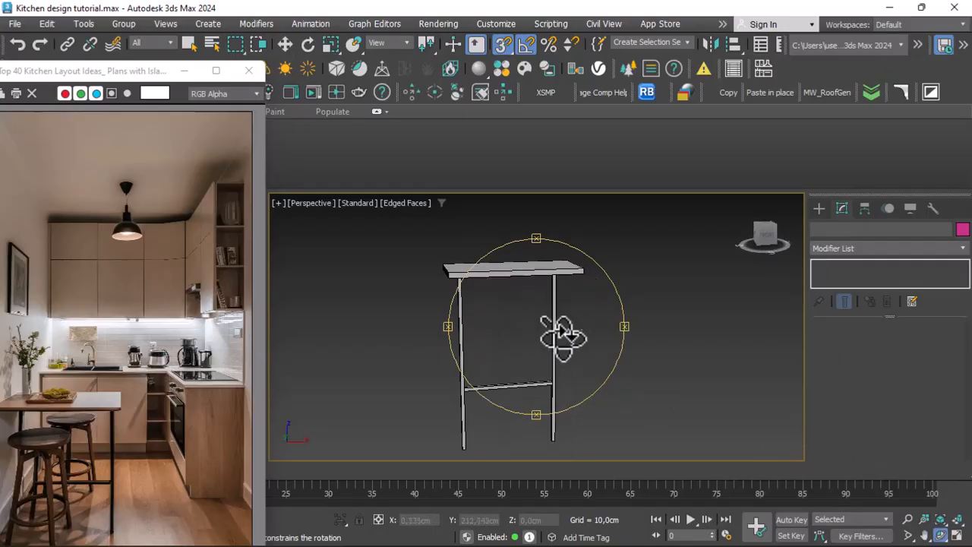
pyautogui.rightClick(527, 342)
pyautogui.scroll(-5, 460, 280)
pyautogui.moveTo(572, 411); pyautogui.dragTo(572, 411)
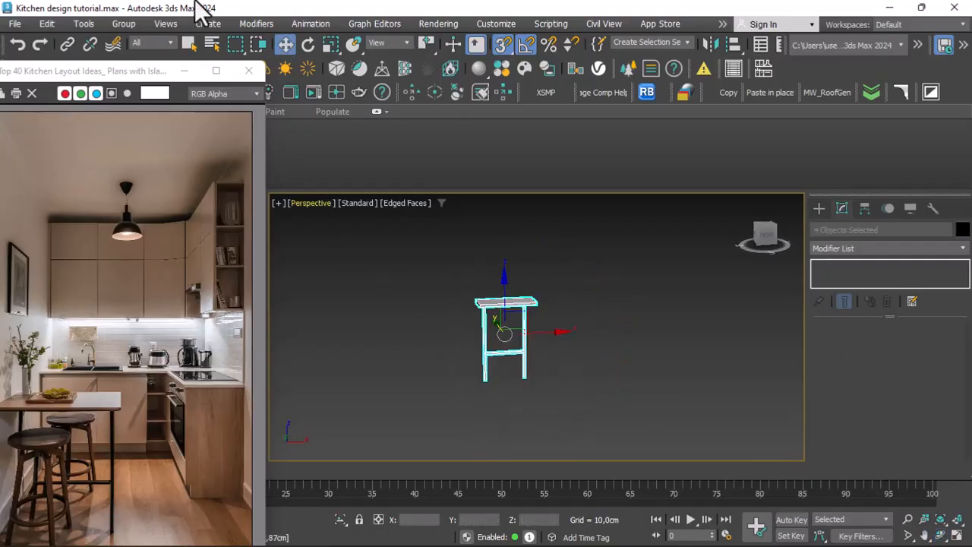
pyautogui.click(125, 23)
pyautogui.click(134, 46)
pyautogui.click(495, 306)
pyautogui.click(402, 403)
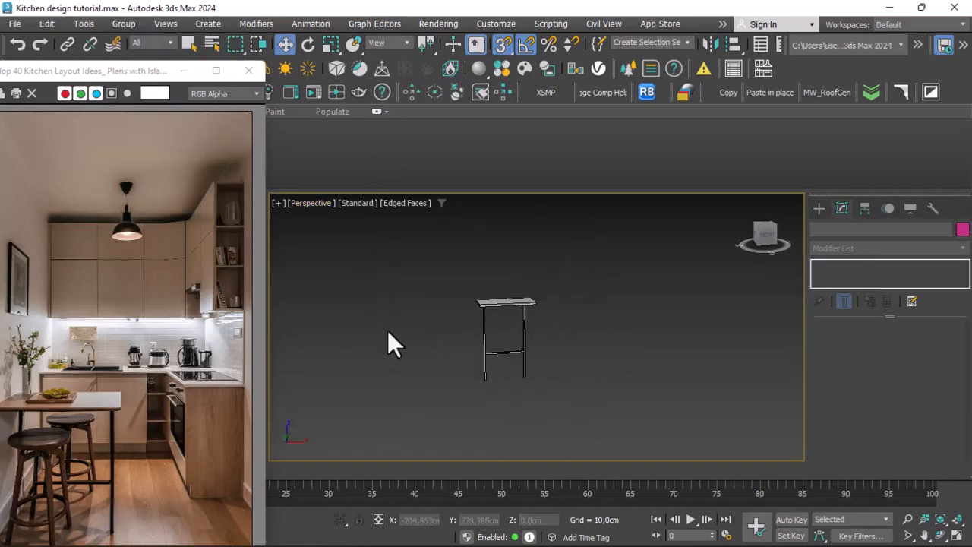
# Bring the hidden walls, cabinets and countertops back into display around the table.
pyautogui.rightClick(514, 301)
pyautogui.click(433, 263)
pyautogui.scroll(5, 741, 385)
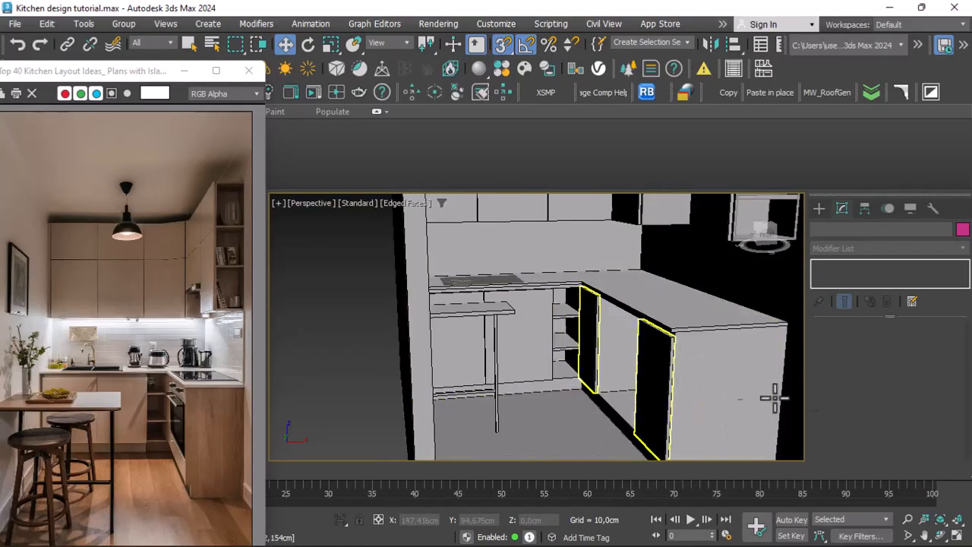
# Examine the whole kitchen from the front, checking the table's placement against the reference photo.
pyautogui.click(940, 536)
pyautogui.moveTo(710, 391); pyautogui.dragTo(607, 373)
pyautogui.scroll(-5, 475, 347)
pyautogui.moveTo(476, 345); pyautogui.dragTo(501, 326)
pyautogui.scroll(4, 511, 317)
pyautogui.scroll(-3, 456, 346)
pyautogui.press('w')
pyautogui.scroll(-4, 501, 326)
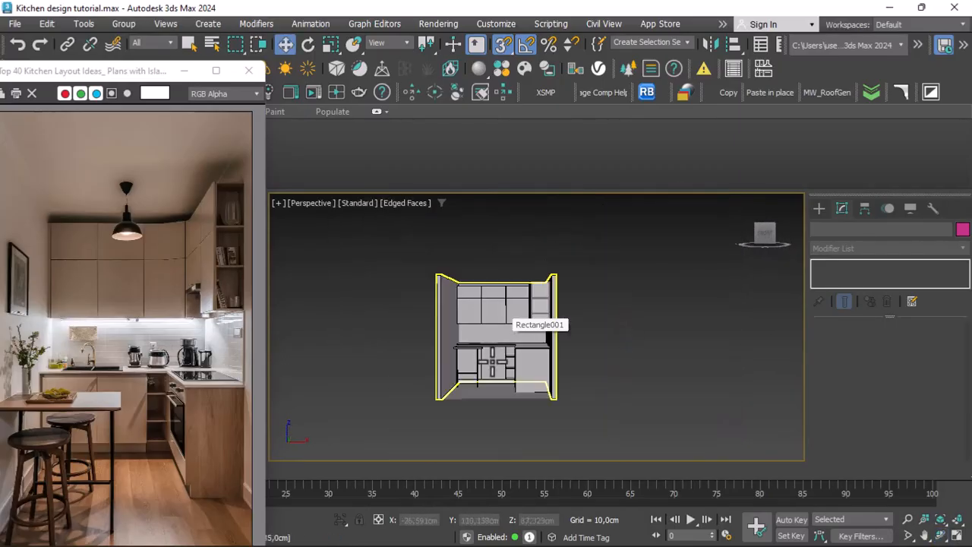
pyautogui.scroll(4, 492, 361)
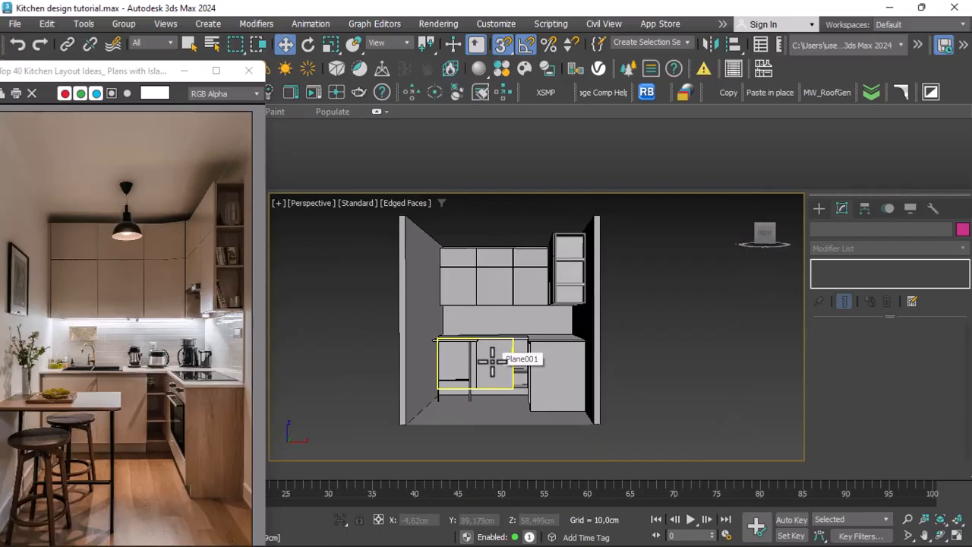